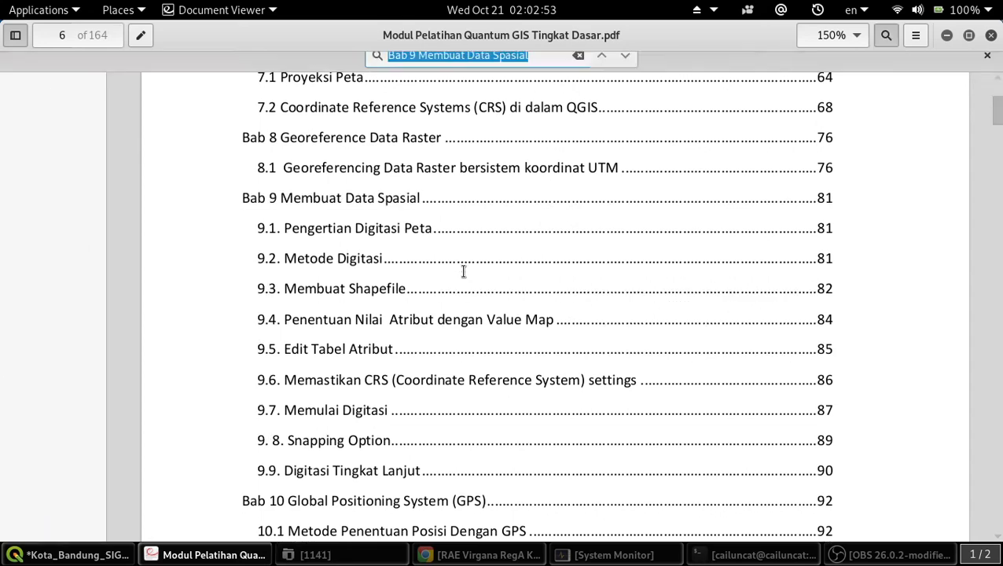
Open the chapter Bab 9 Membuat Data Spasial at 125% zoom and read section 9.2 on the digitizing methods.
left_click(41, 118)
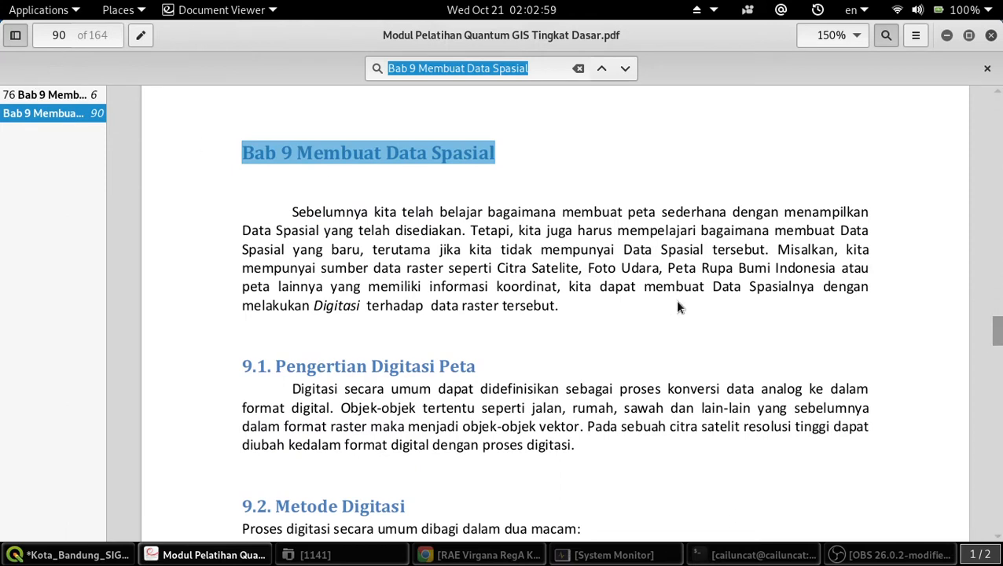
left_click(854, 38)
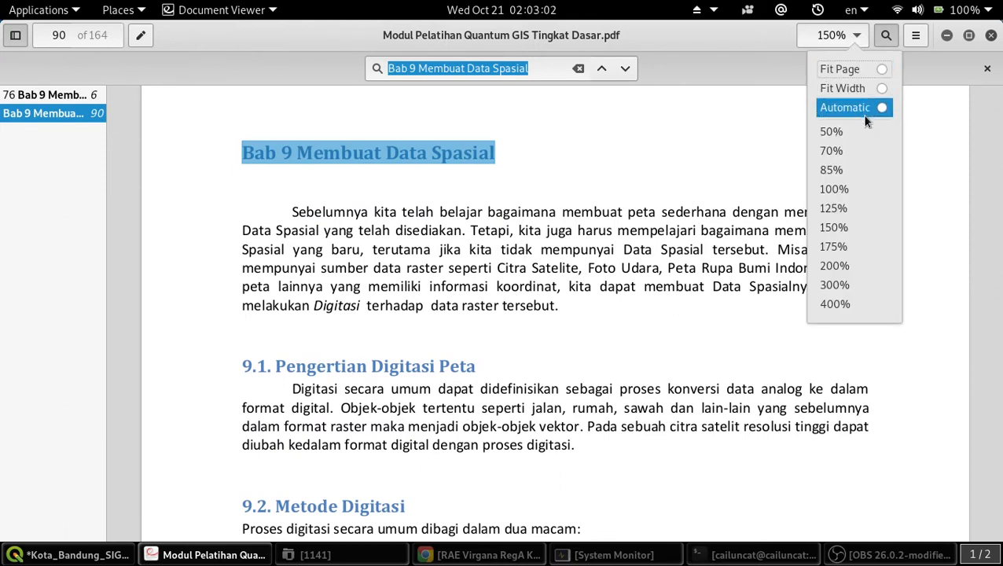
left_click(863, 210)
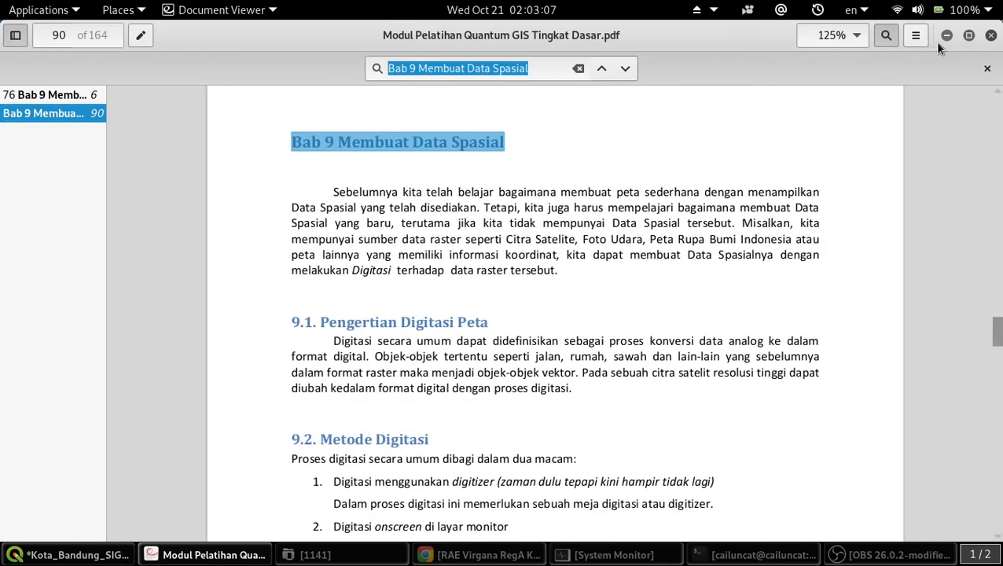
scroll(552, 290, "down", 5)
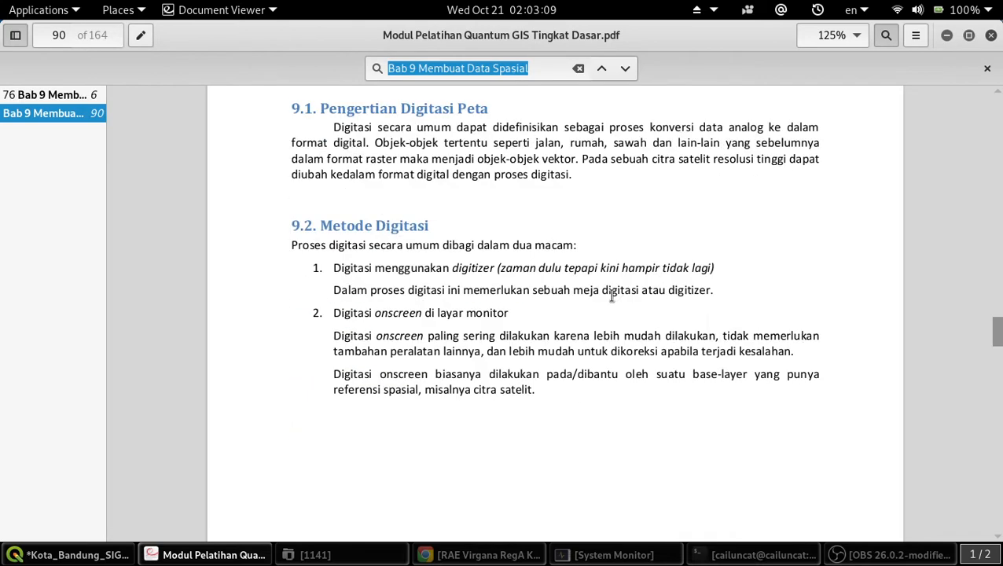
scroll(612, 298, "up", 1)
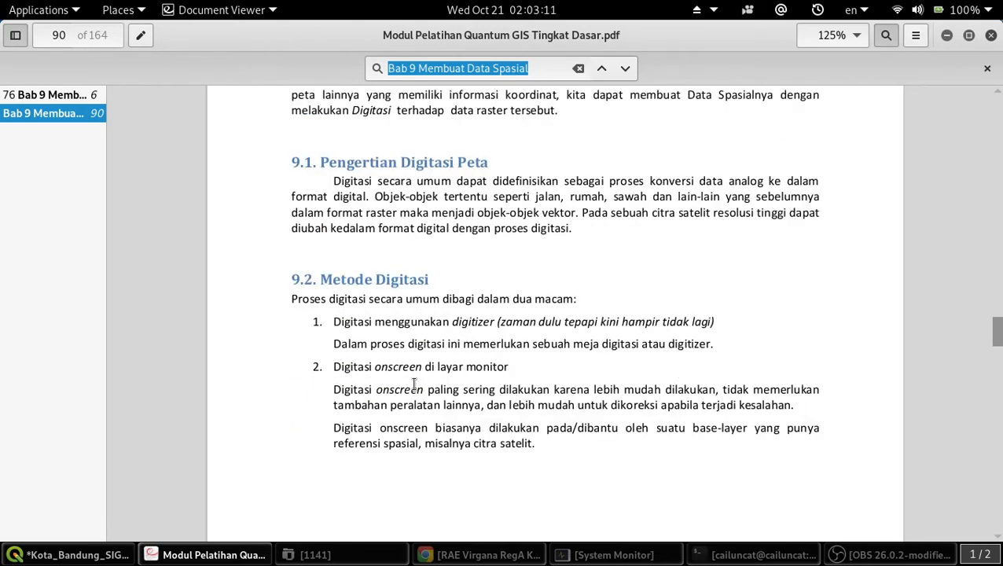
left_click_drag(324, 367, 525, 369)
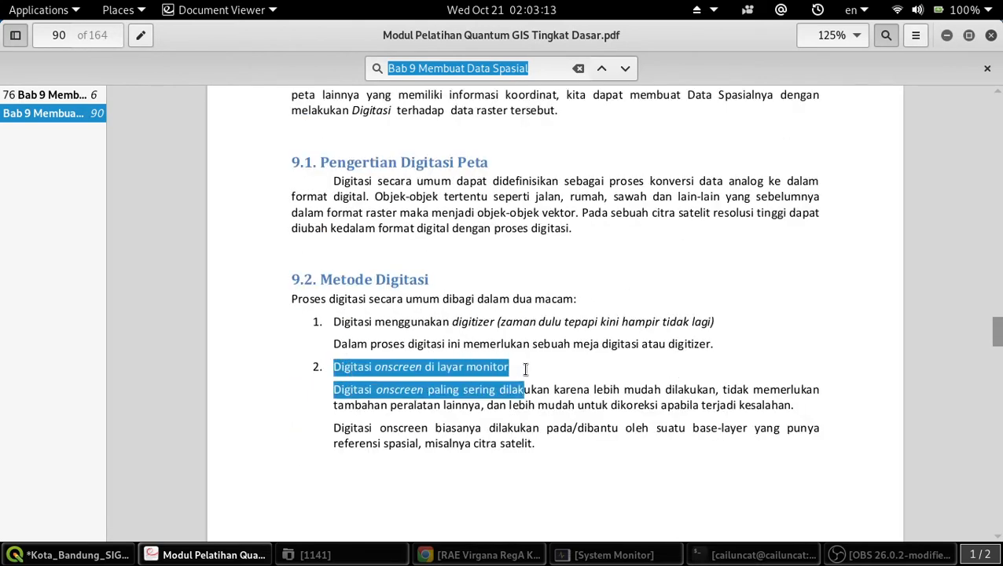
left_click_drag(409, 321, 497, 343)
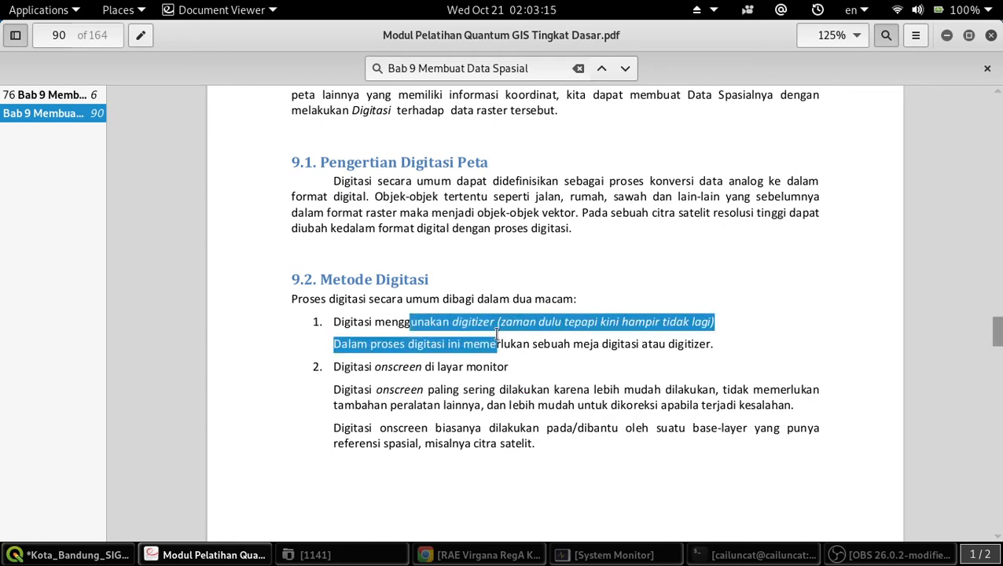
Switch to QGIS and examine the OpenStreetMap layer around the Bandung Lautan Api monument park.
left_click(946, 35)
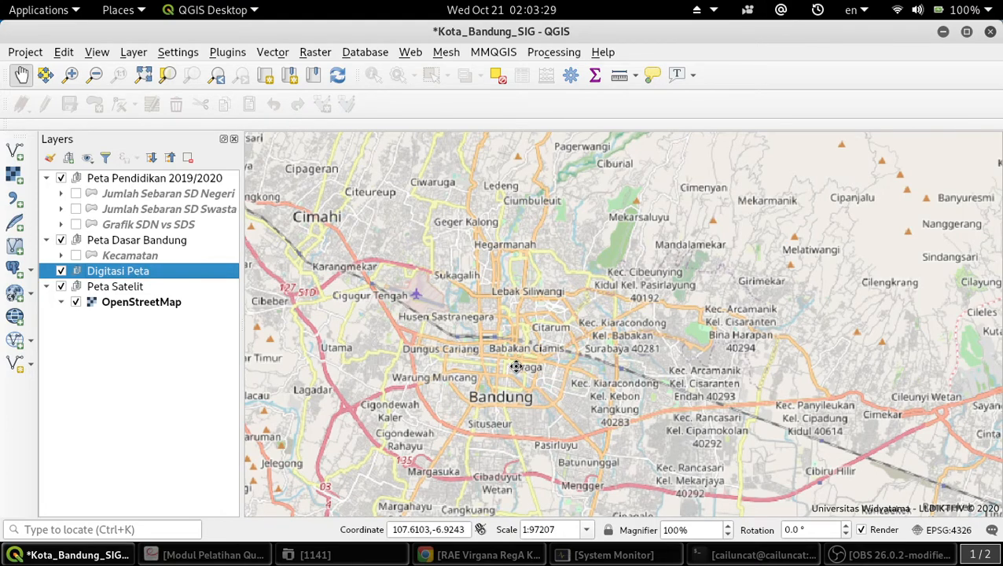
scroll(515, 366, "up", 2)
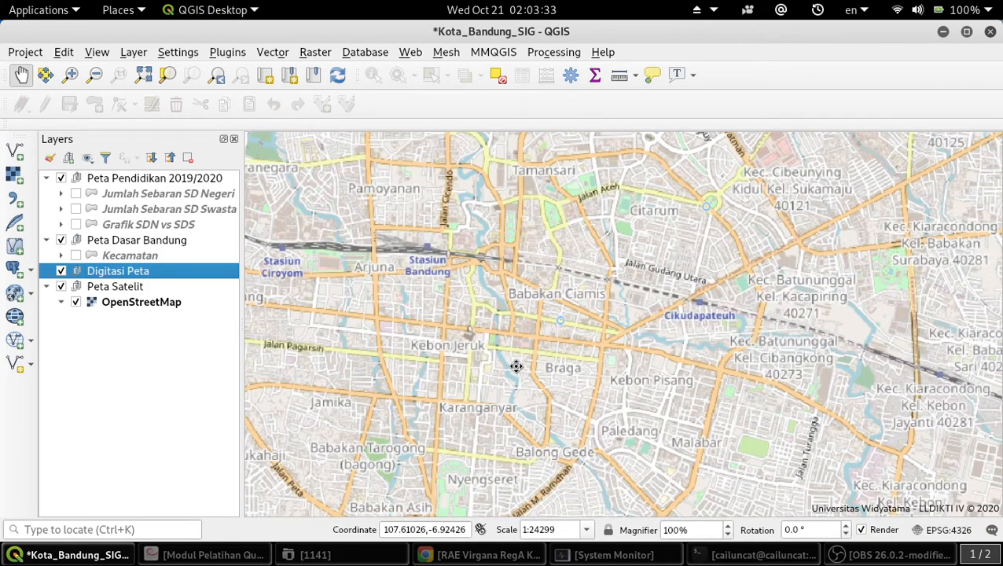
scroll(515, 367, "down", 2)
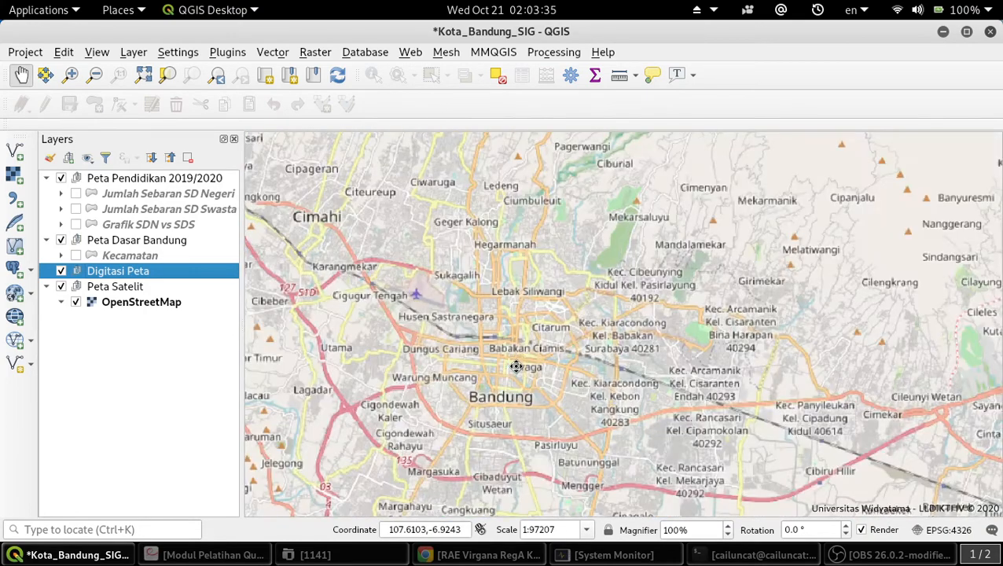
left_click(146, 305)
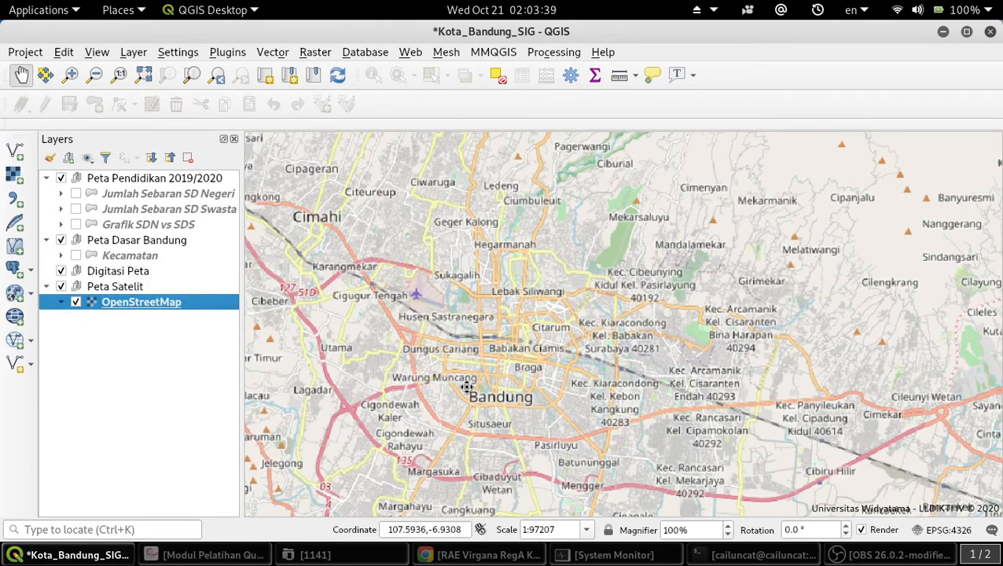
scroll(463, 388, "up", 2)
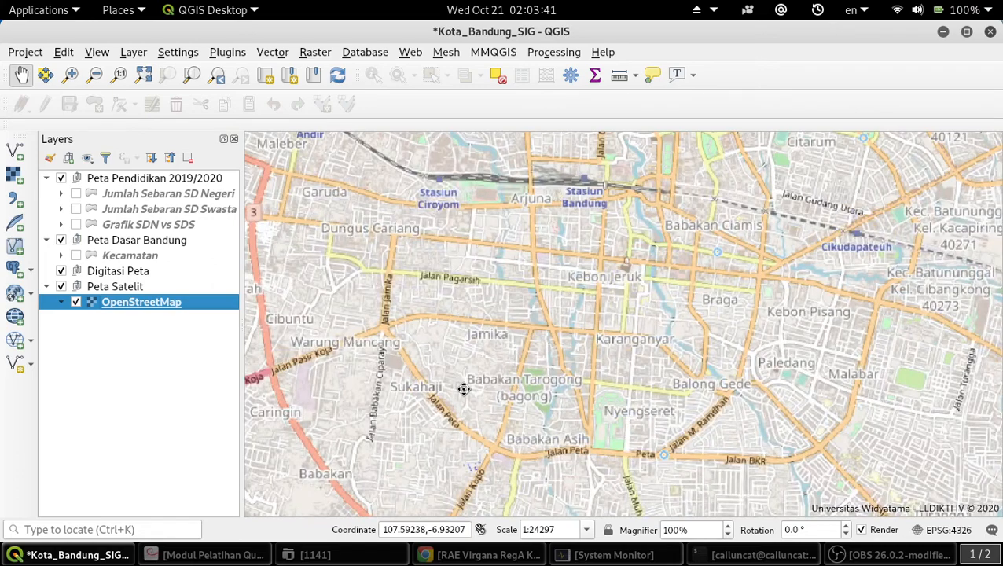
scroll(611, 480, "up", 3)
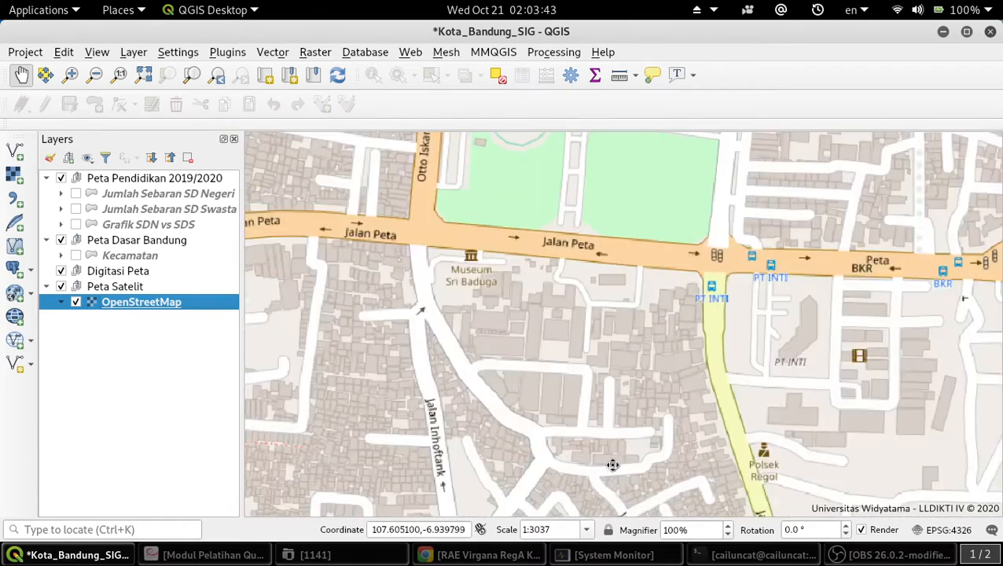
left_click(575, 172)
left_click_drag(575, 171, 535, 264)
scroll(545, 310, "down", 1)
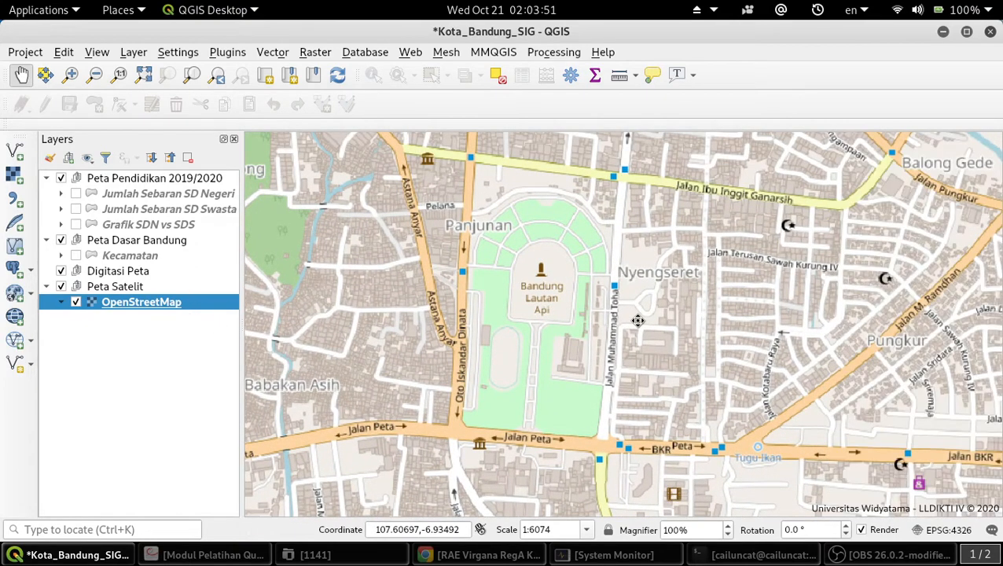
scroll(552, 304, "up", 1)
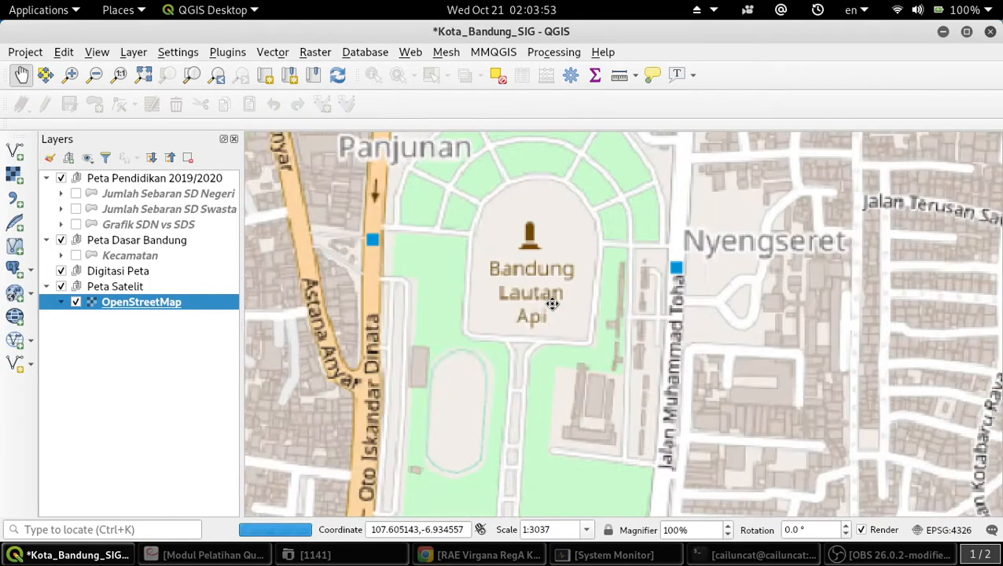
scroll(553, 304, "down", 1)
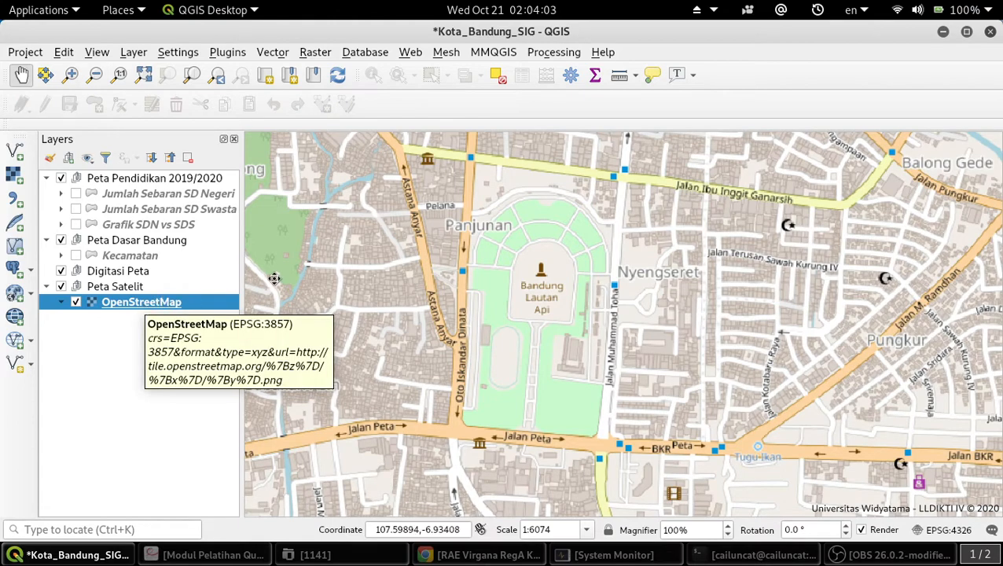
Review the base maps offered by the OpenLayers plugin, including the Google Maps and Bing Maps options.
left_click(408, 58)
mouse_move(444, 111)
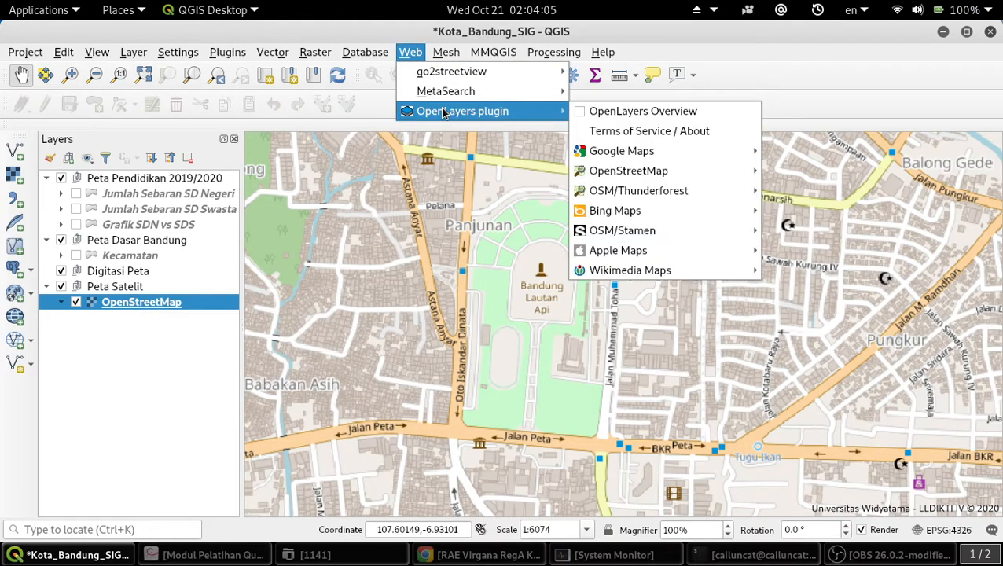
mouse_move(637, 151)
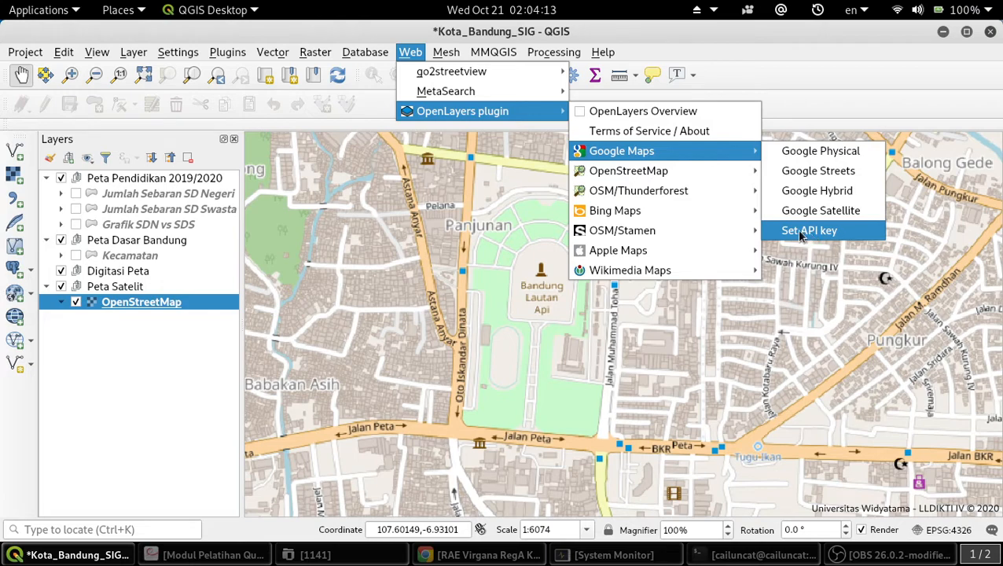
mouse_move(652, 217)
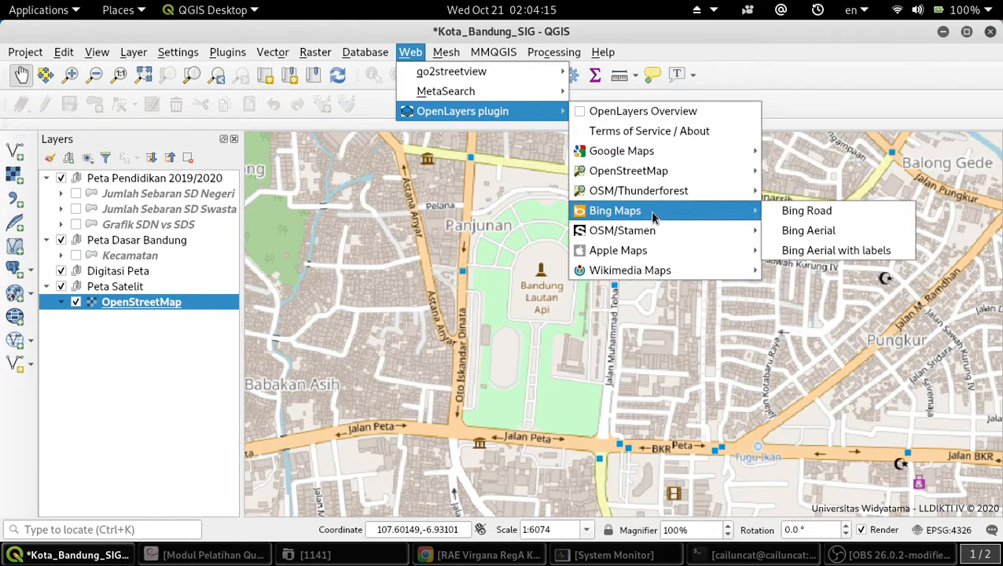
left_click(760, 46)
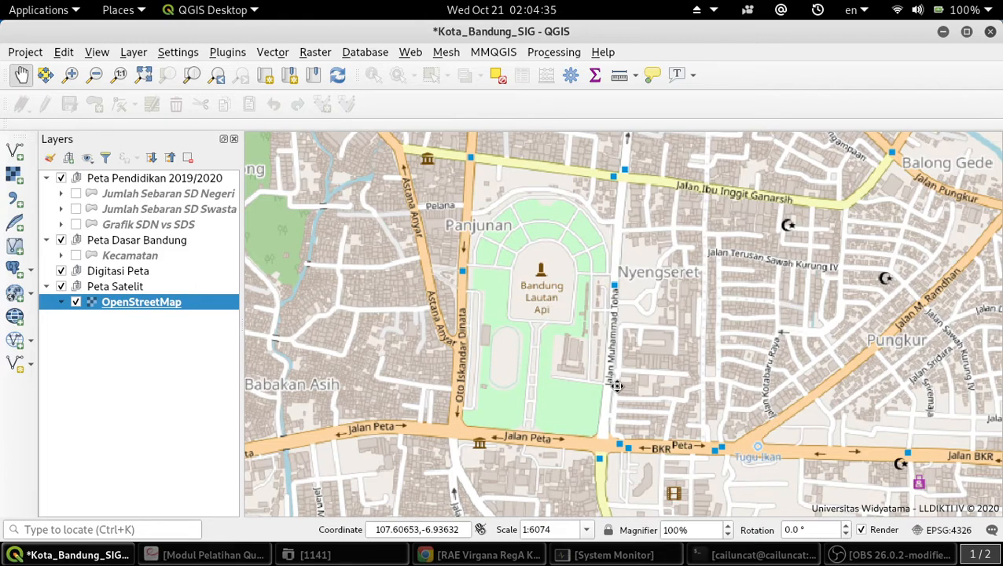
Frame the Bandung Lautan Api park between Jalan Ibu Inggit Ganarsih and Jalan Peta on the map, and select the Digitasi Peta group.
scroll(575, 407, "up", 1)
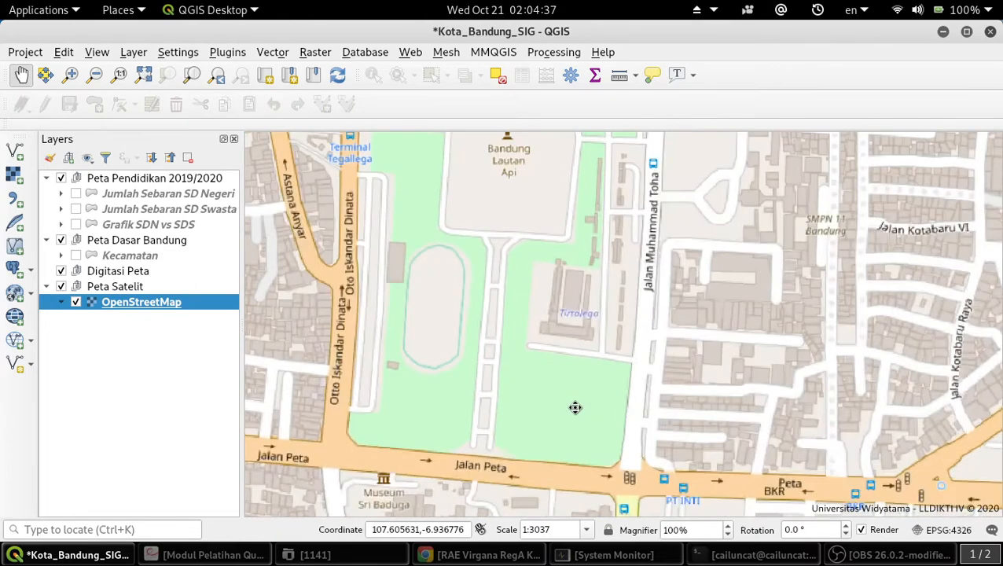
left_click_drag(705, 219, 719, 257)
scroll(719, 257, "down", 1)
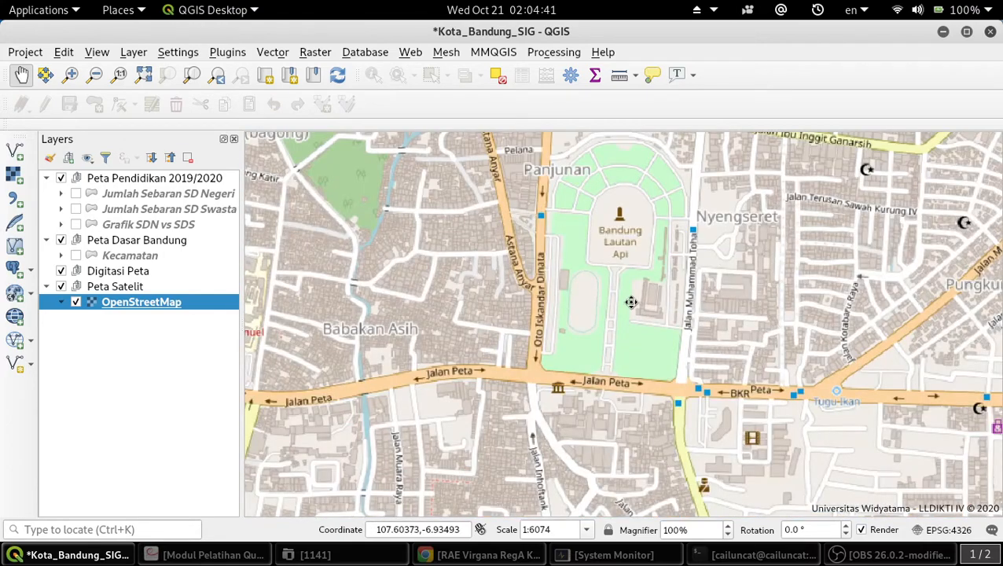
left_click_drag(636, 244, 546, 328)
left_click(69, 74)
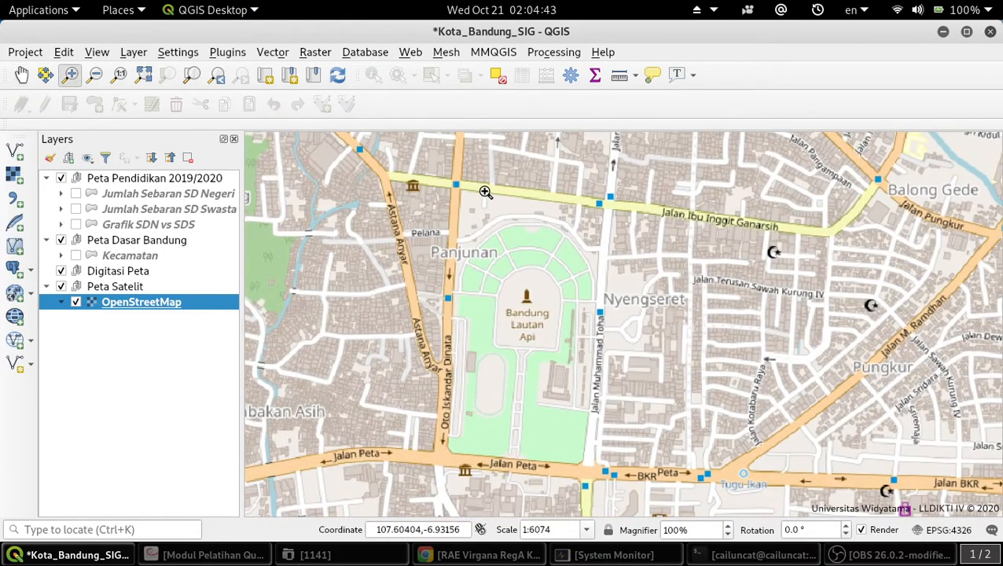
left_click_drag(446, 180, 601, 476)
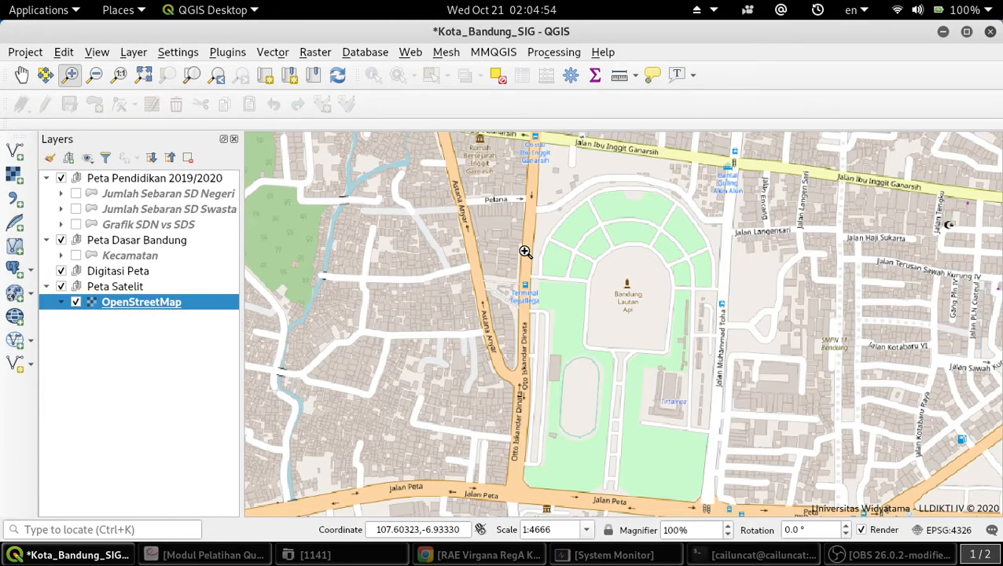
left_click(122, 271)
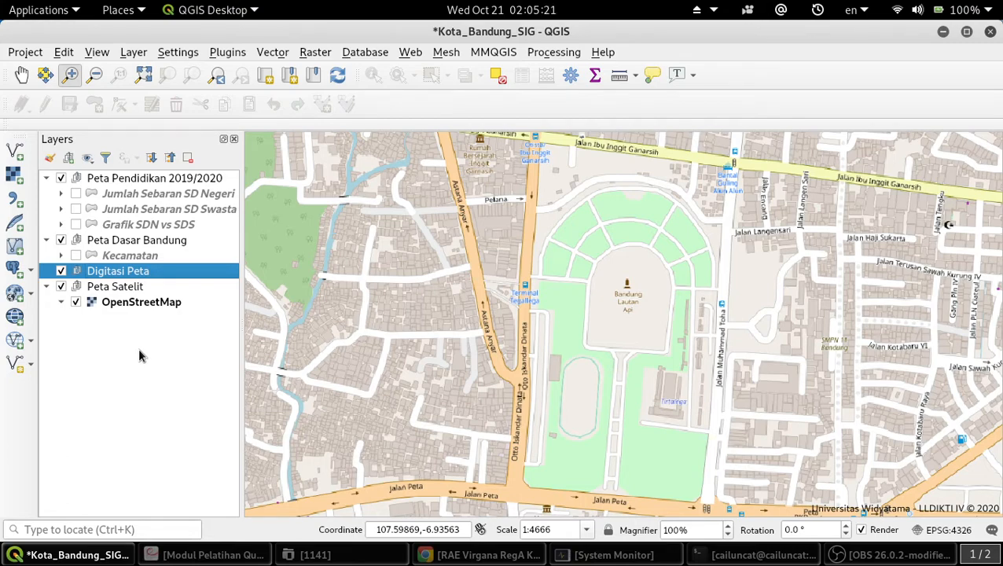
Switch to the terminal and highlight the Jalurku.gpx file name in the file listing.
left_click(764, 555)
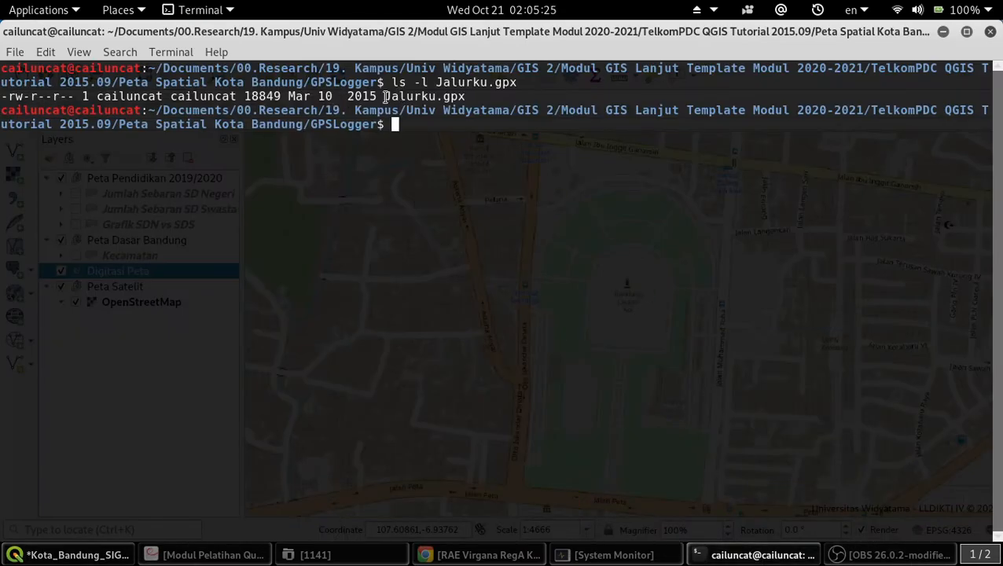
left_click_drag(385, 96, 471, 96)
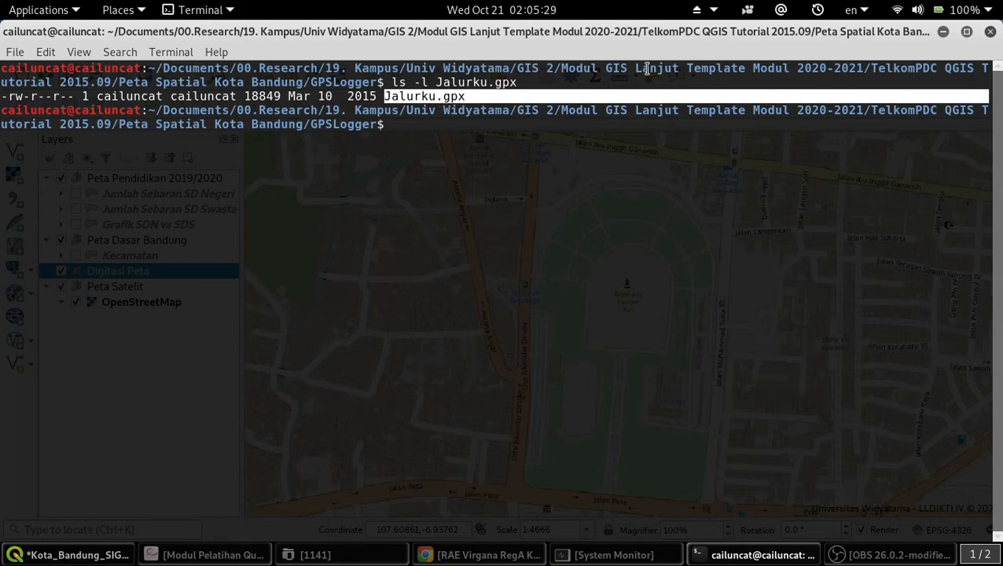
left_click(944, 32)
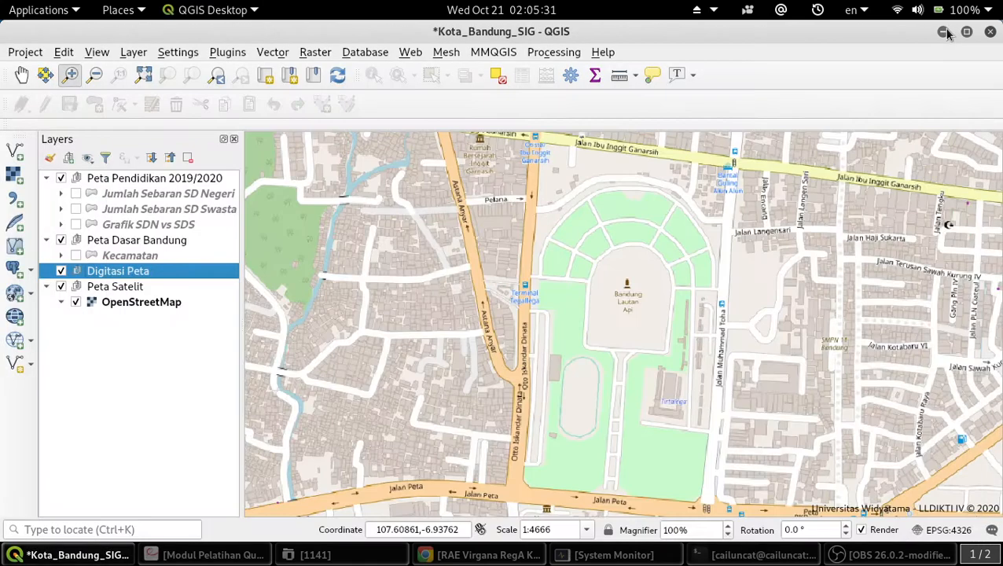
Switch to Google Chrome, view the GPX Tracker app page on Google Play, and return to QGIS.
left_click(521, 555)
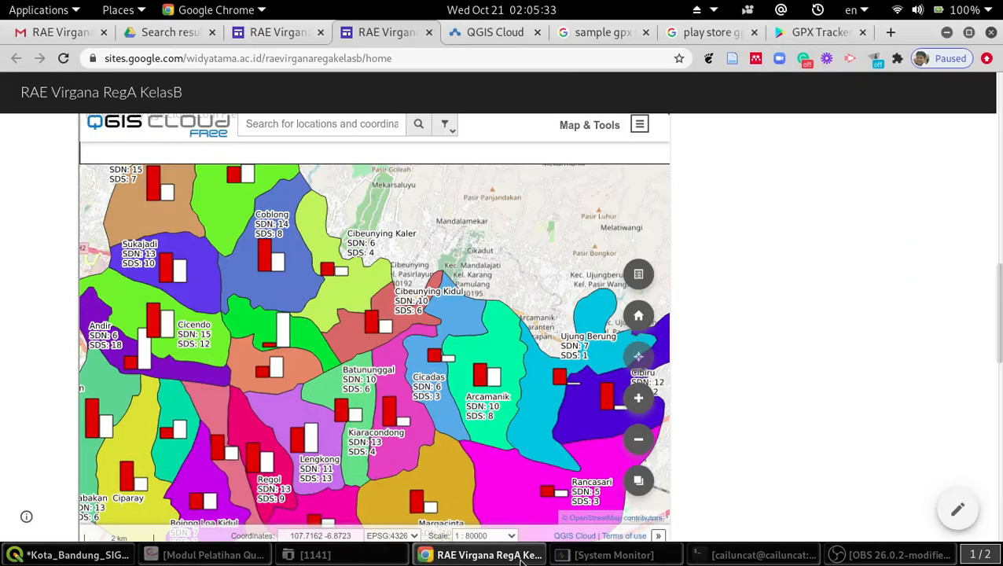
left_click(796, 34)
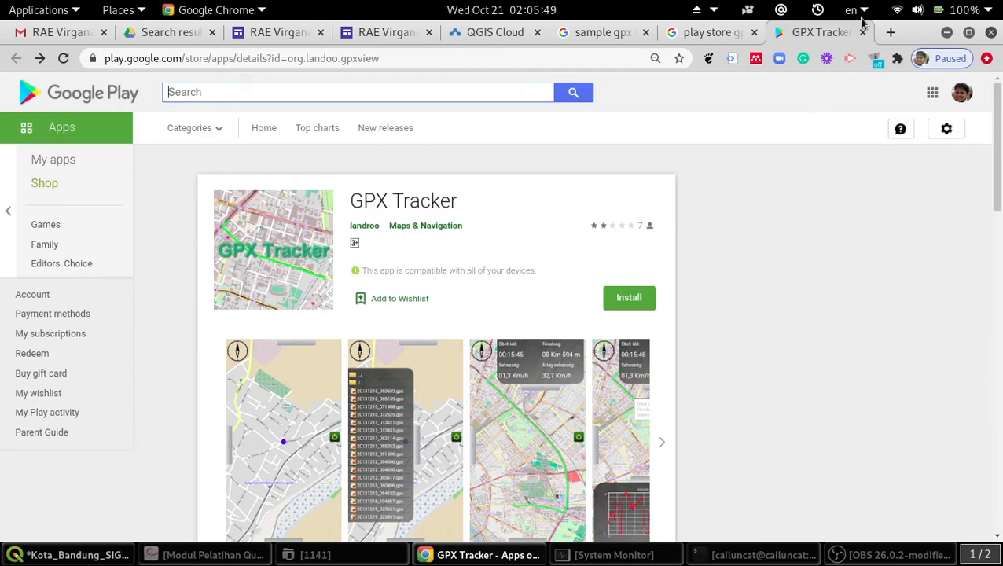
left_click(946, 32)
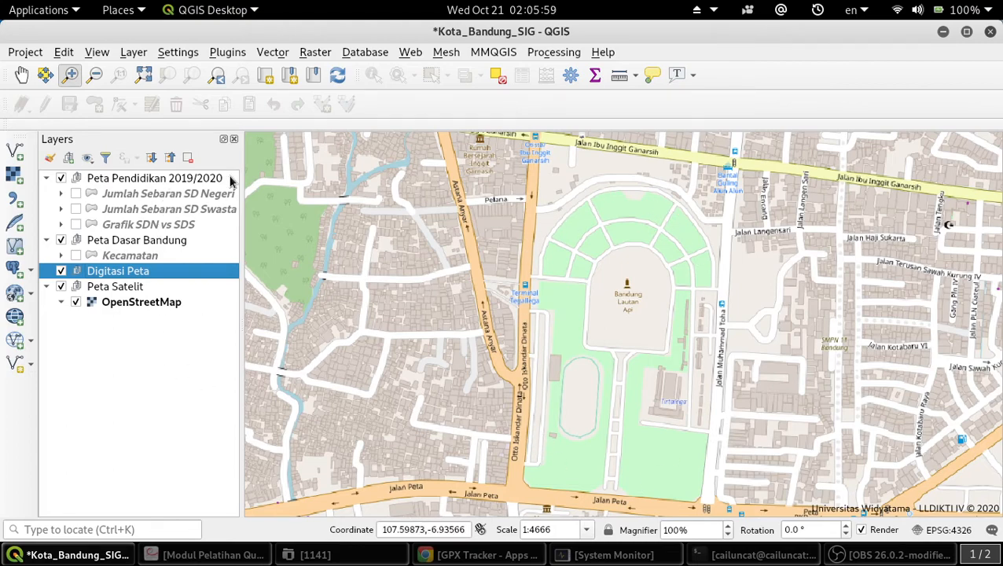
Start a new shapefile layer and set its file name to Digitasi_Polygon_Taman_Kota_Bandung in the Peta GIS Ganjil 2020 NAMA folder.
left_click(133, 52)
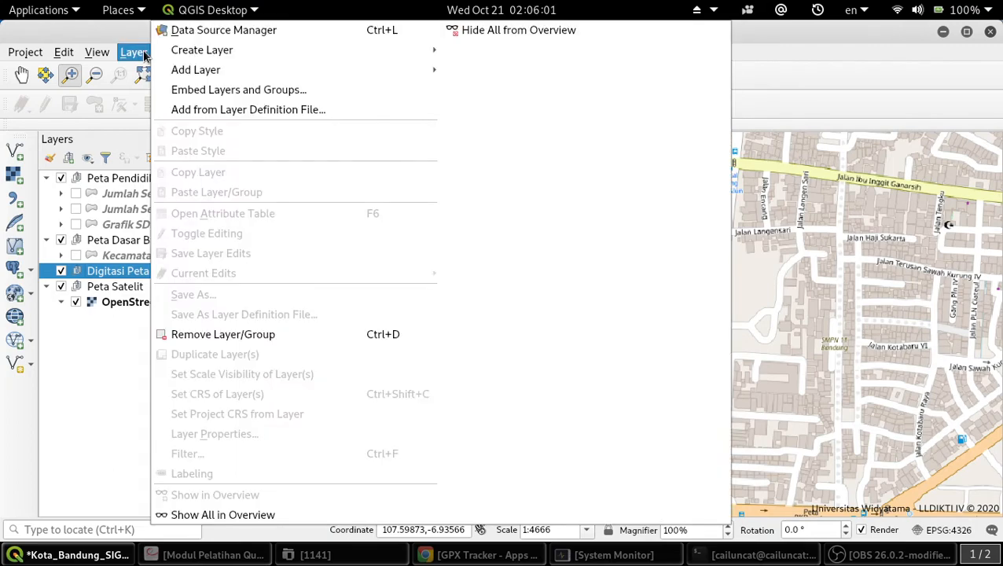
mouse_move(222, 54)
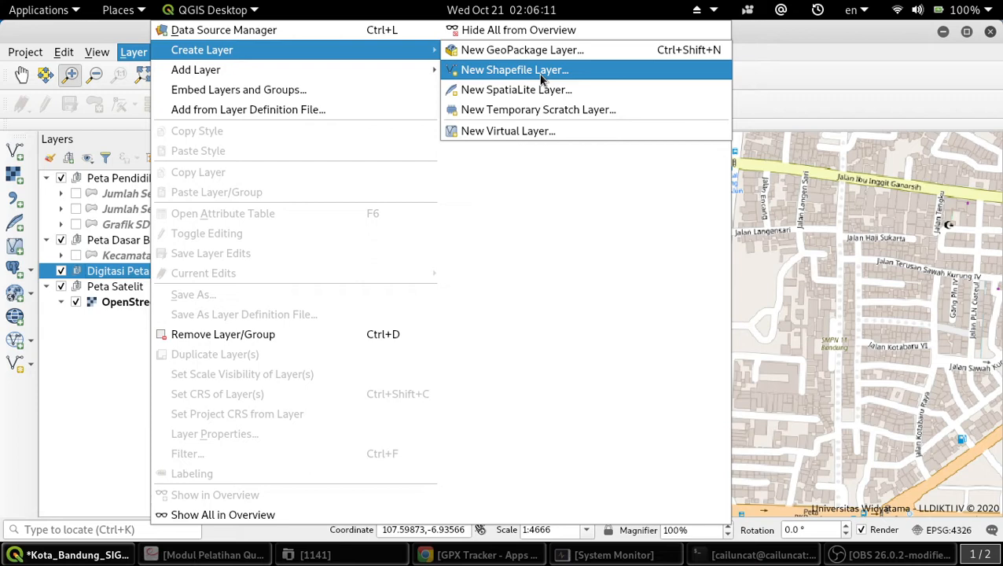
left_click(512, 72)
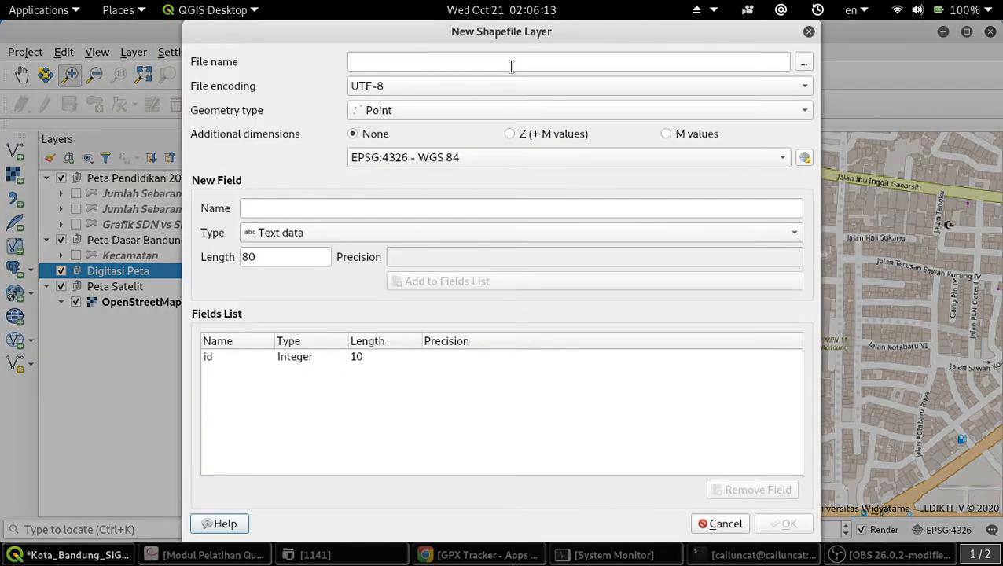
left_click(511, 66)
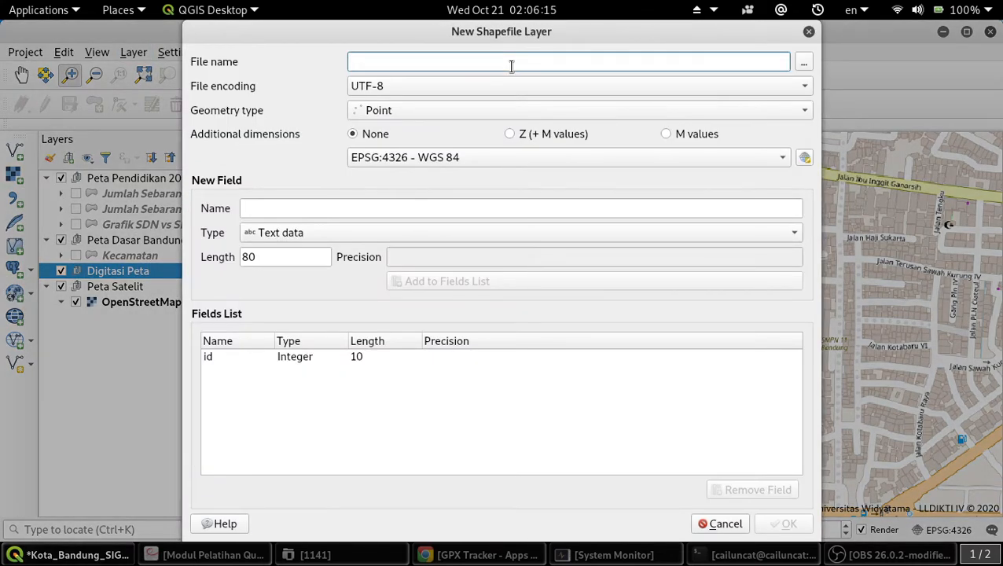
left_click(809, 64)
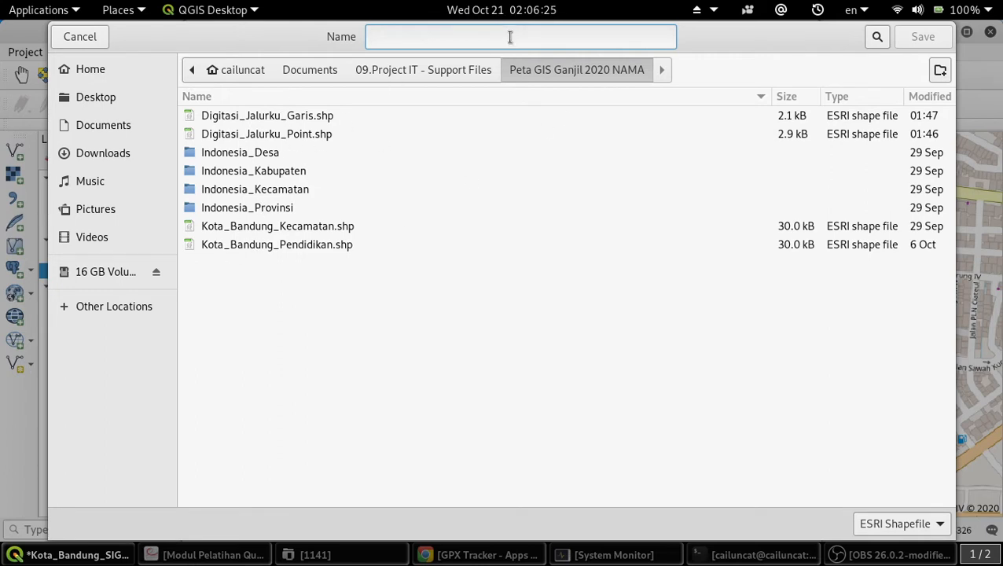
type("Digita")
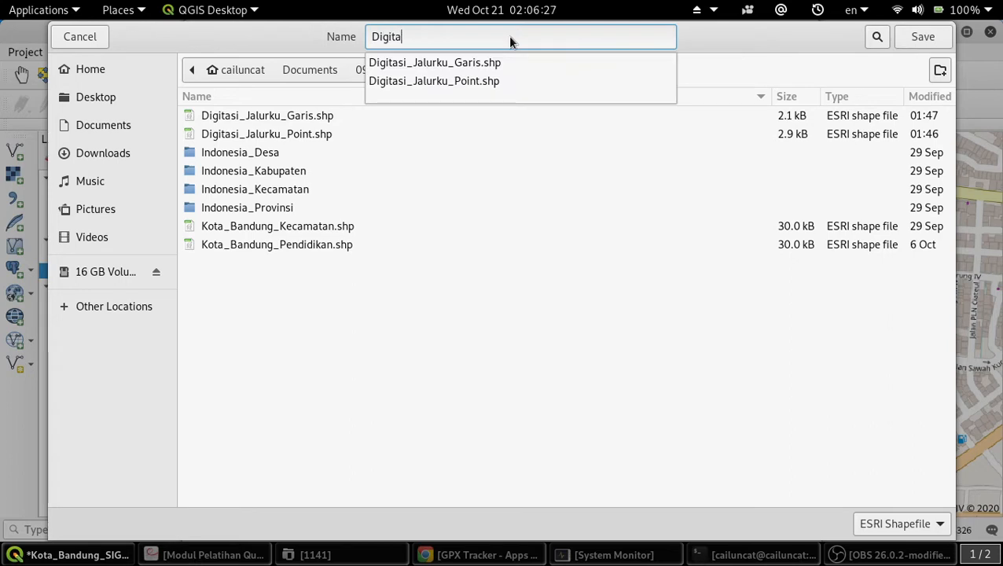
type("si_Taman")
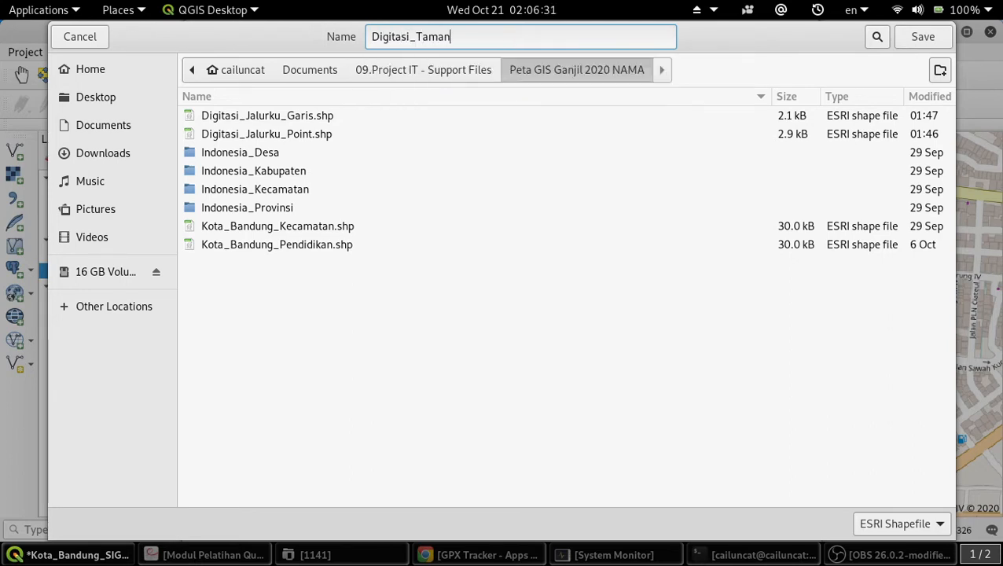
type("_Kota_Bandung")
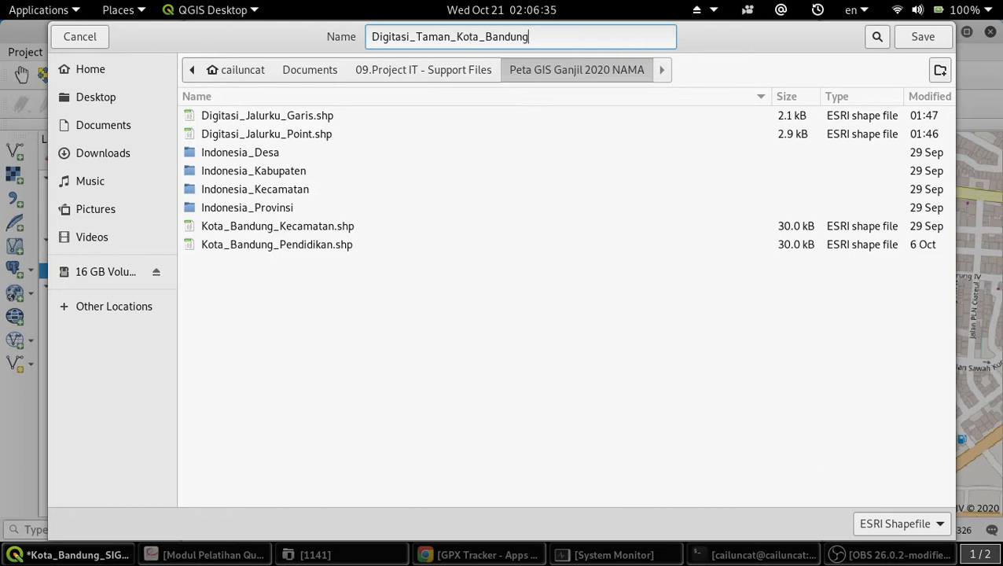
key("Left")
key("Left")
key("Left")
key("Left")
key("Left")
key("Left")
key("Left")
key("Left")
key("Left")
key("Left")
key("Left")
key("Left")
key("Left")
key("Left")
key("Left")
key("Left")
key("Left")
key("Left")
type("Polygo")
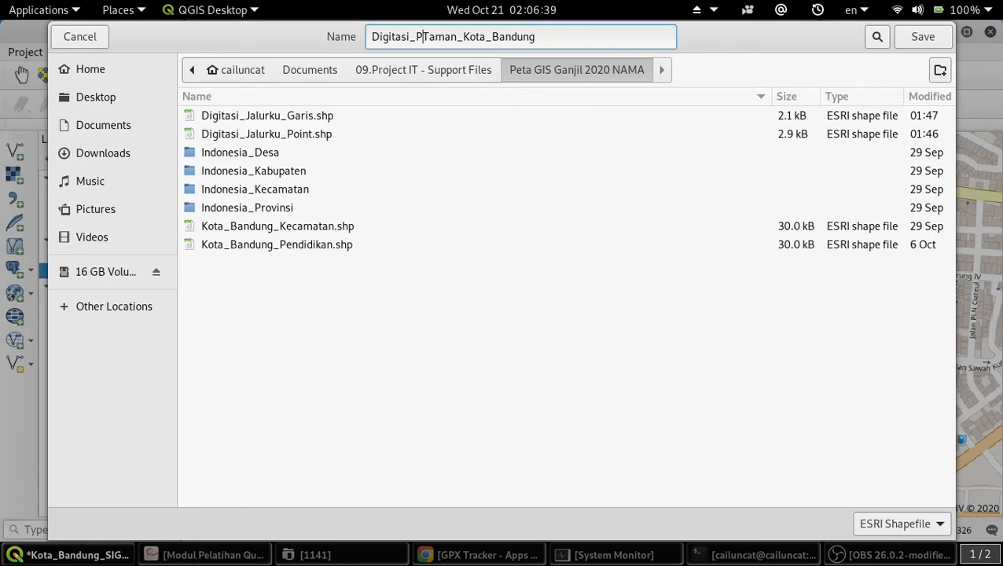
type("n_")
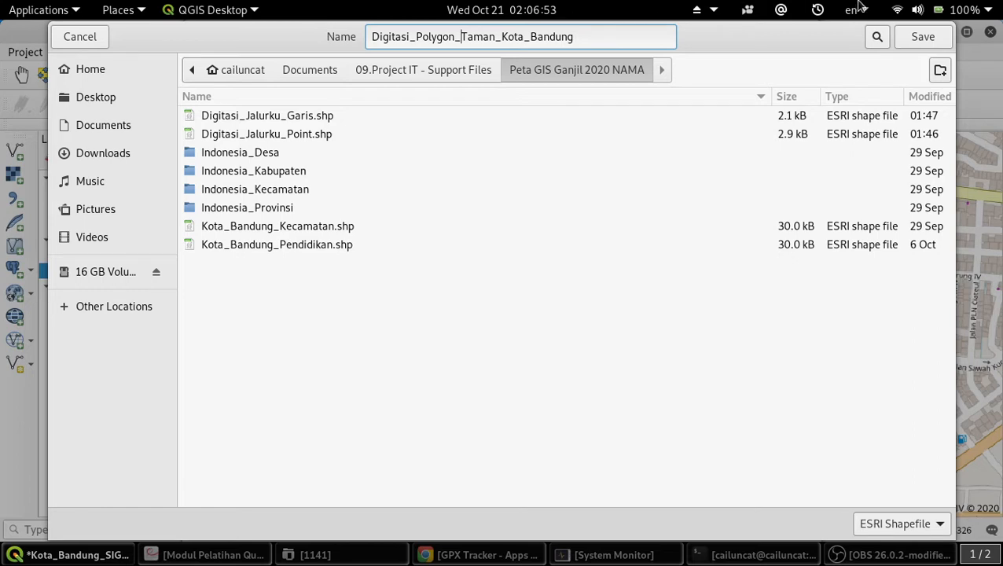
left_click(923, 47)
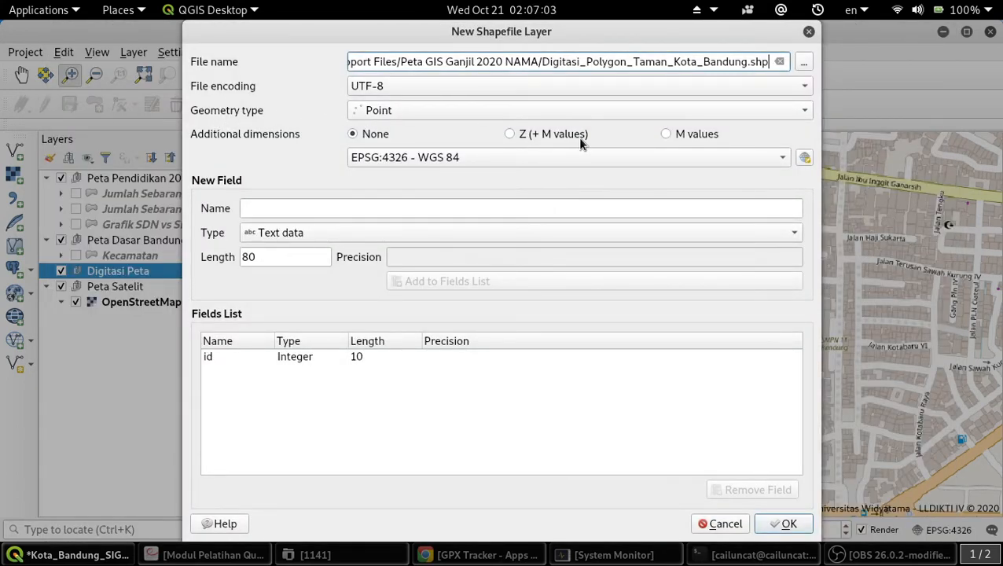
Set the new shapefile's geometry type to Polygon and its additional dimensions to None.
left_click(374, 114)
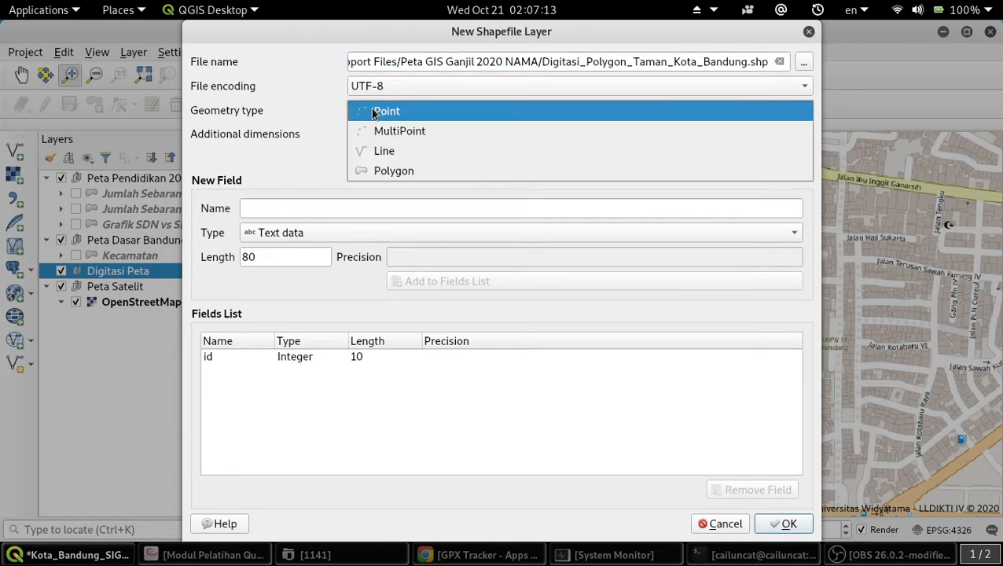
left_click(389, 173)
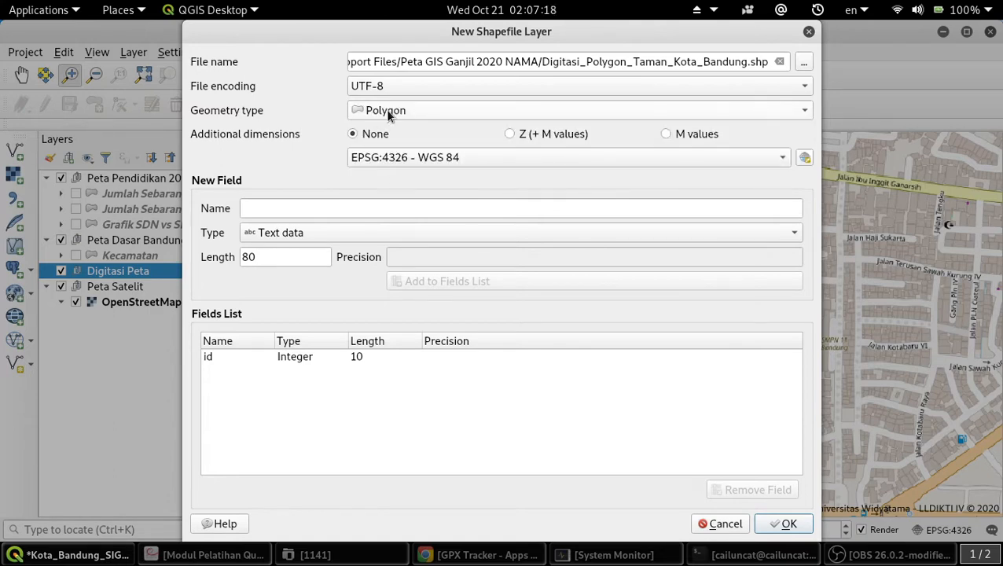
left_click(509, 134)
left_click(353, 135)
Add a text field named nama_taman with length 80 to the new shapefile and create the layer.
left_click(320, 211)
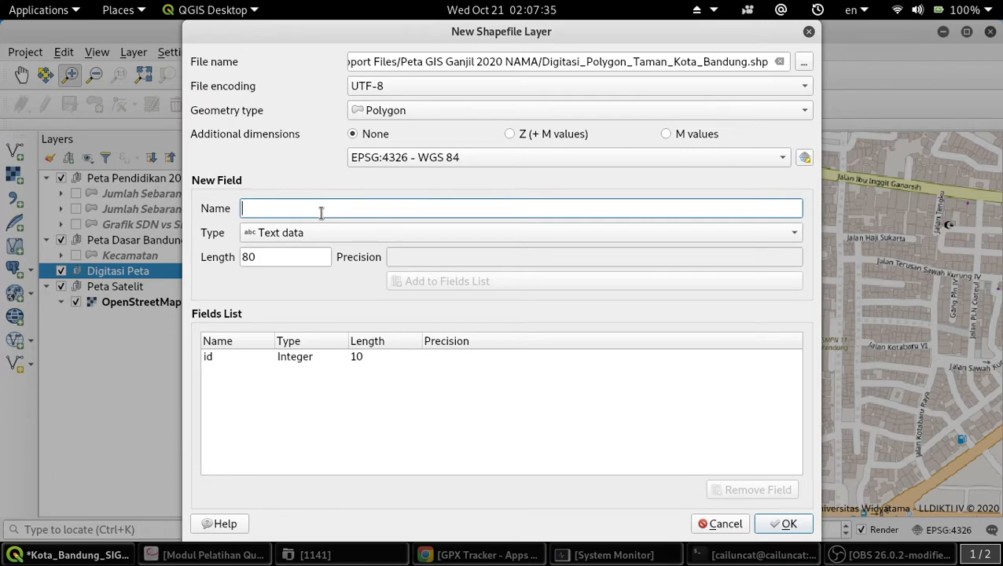
type("namatama")
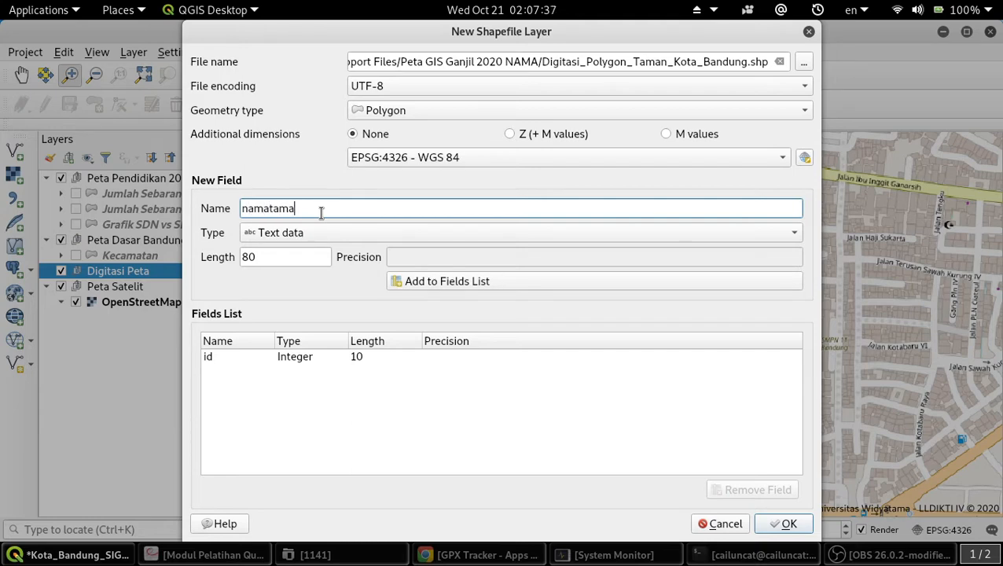
type("nd")
key("BackSpace")
key("ctrl+a")
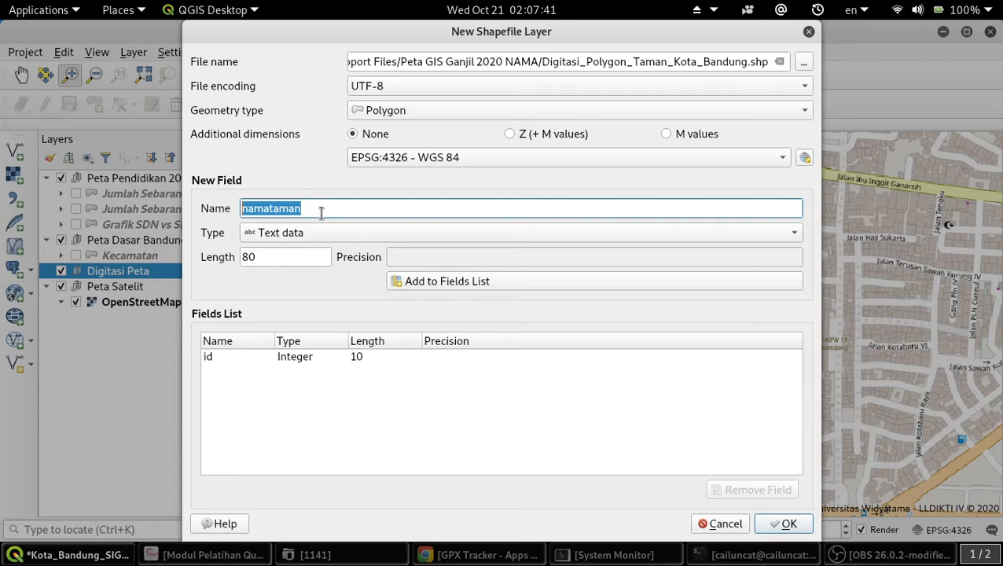
key("Home")
key("shift+Right")
key("shift+Right")
key("shift+Right")
key("shift+Right")
key("Right")
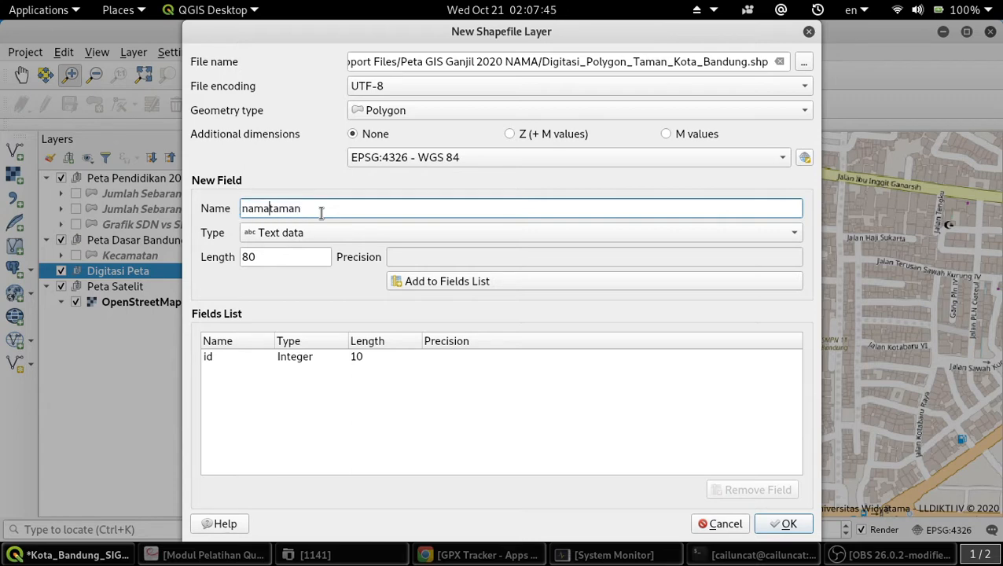
key("shift+End")
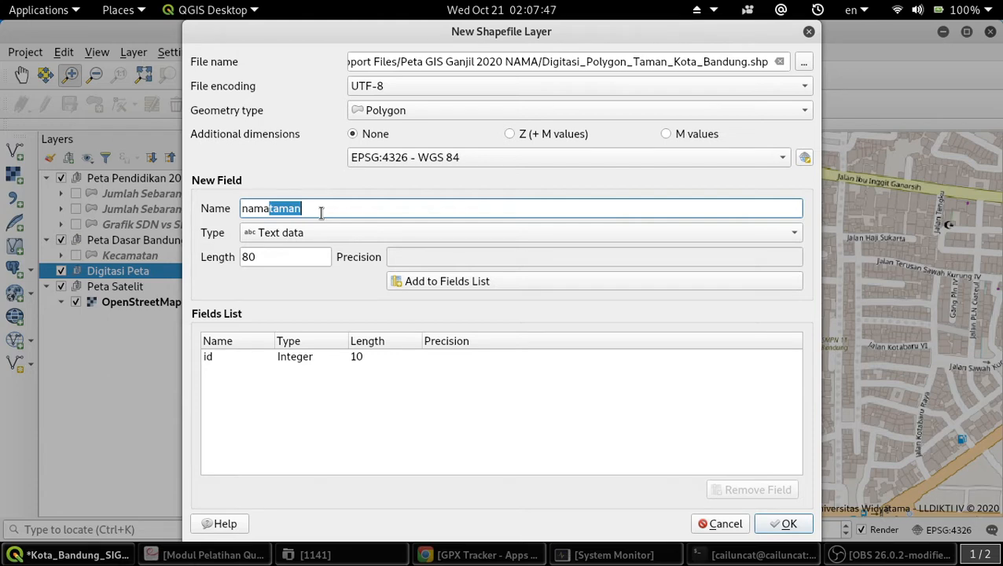
key("Right")
key("Left")
key("Left")
key("Left")
key("Left")
key("Left")
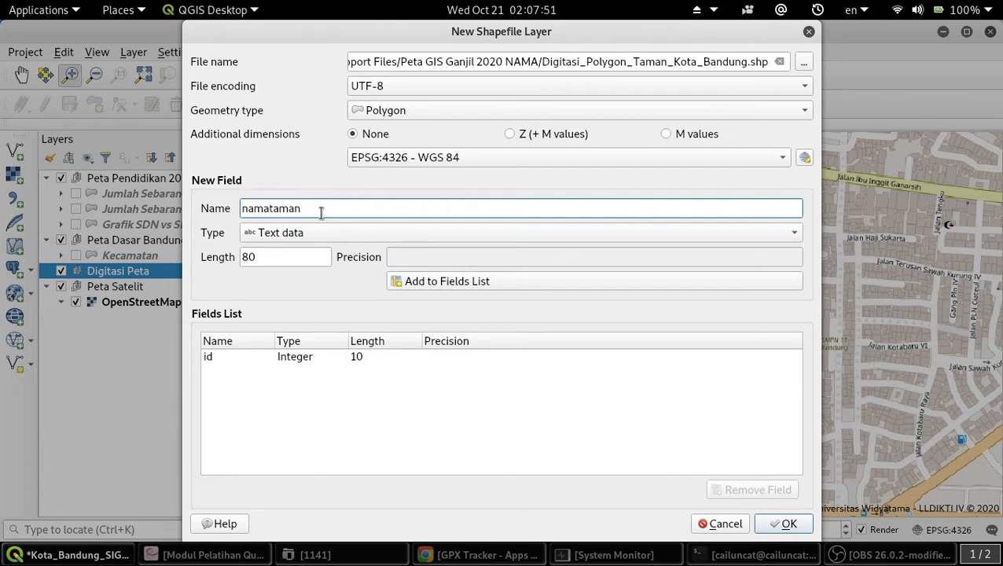
type("_")
left_click(436, 282)
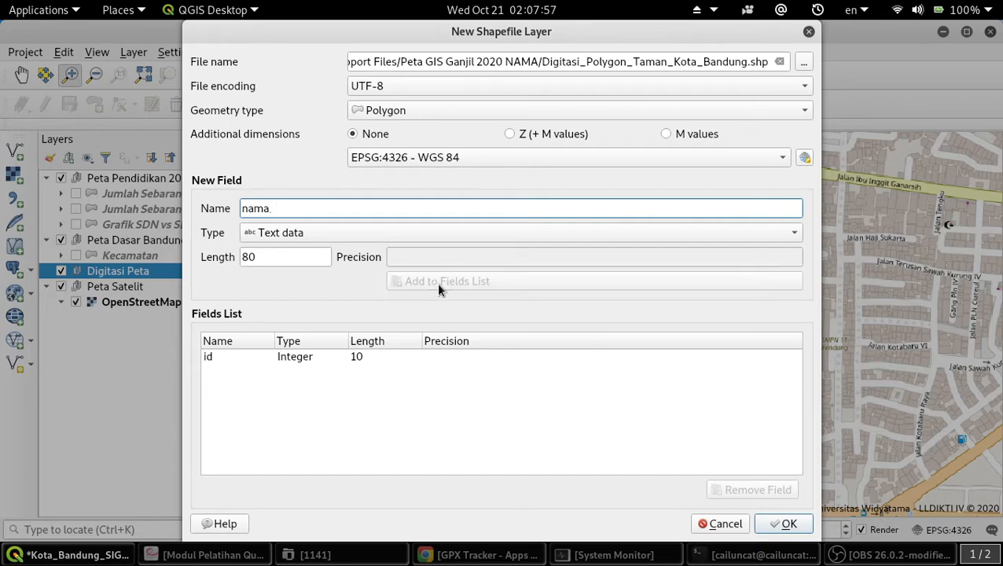
left_click(254, 374)
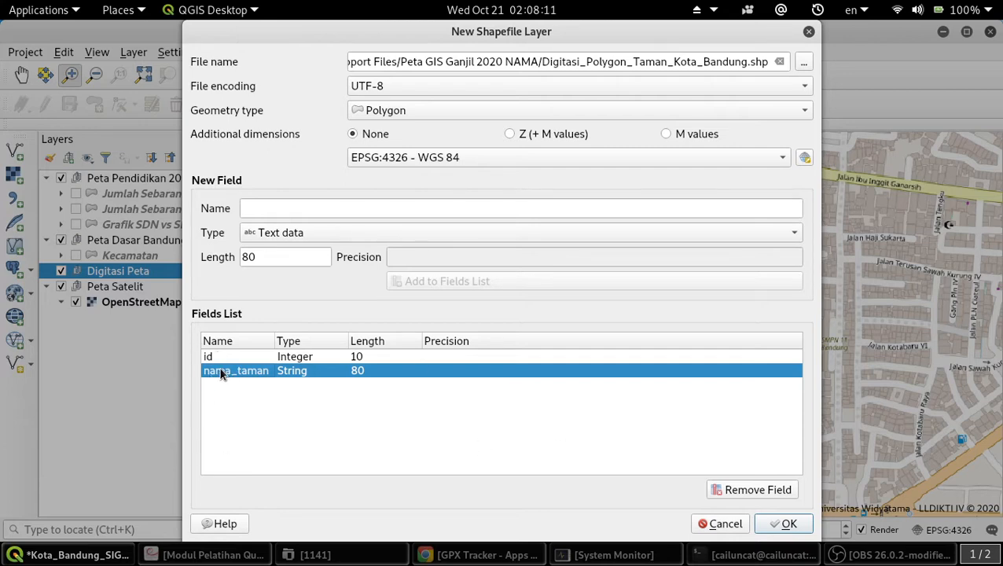
left_click(785, 525)
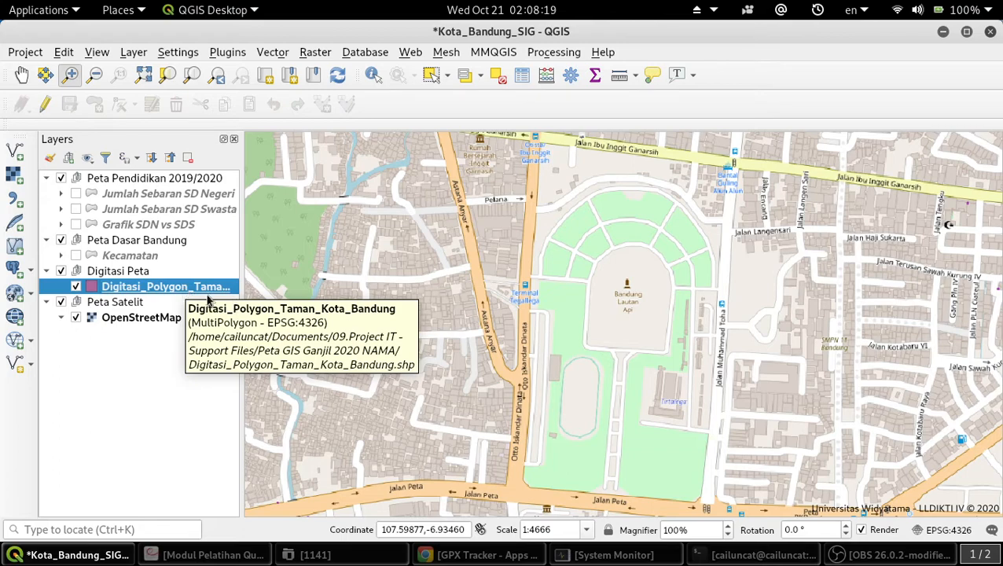
Check the fields in the new park polygon layer's attribute table and close it.
right_click(194, 292)
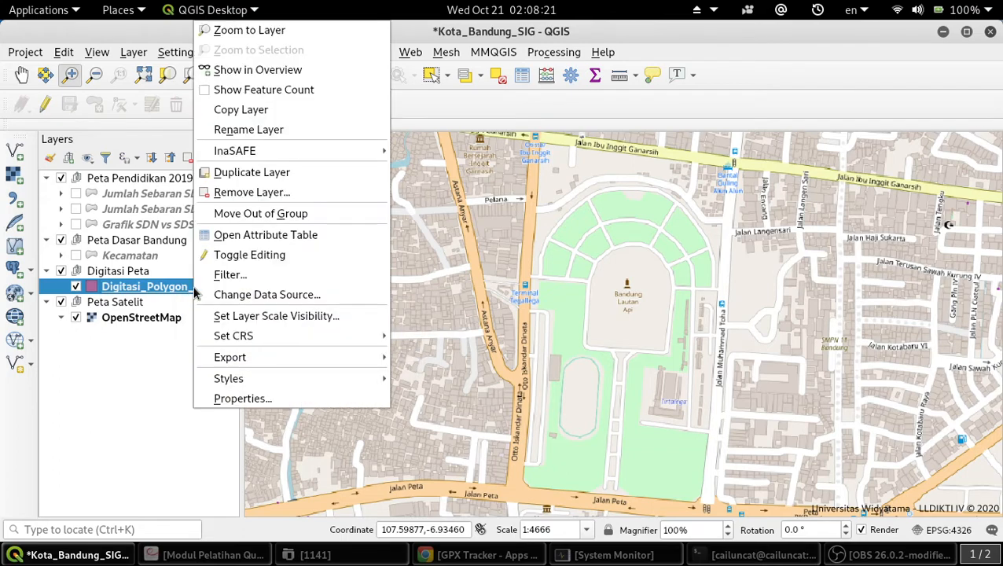
left_click(273, 238)
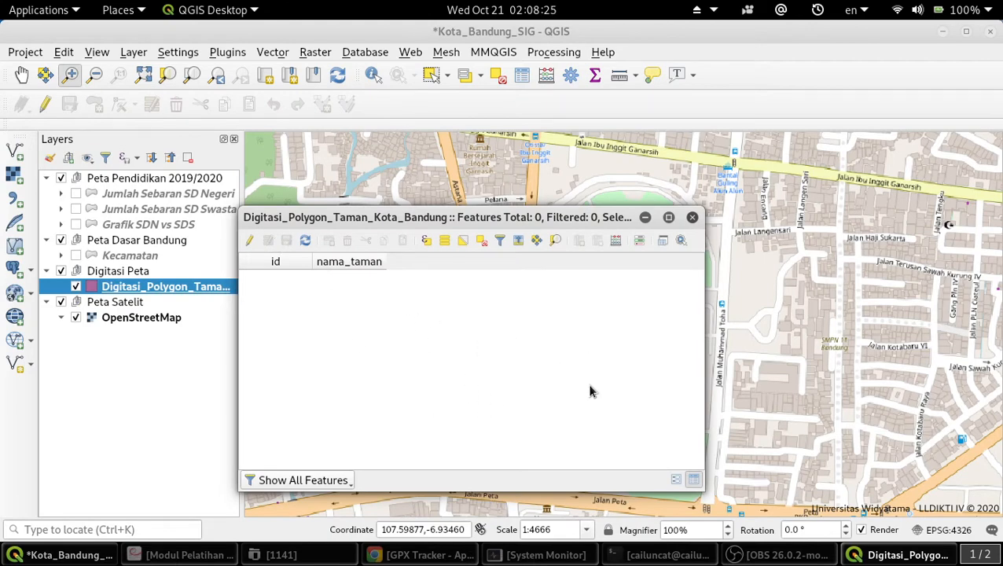
left_click(691, 218)
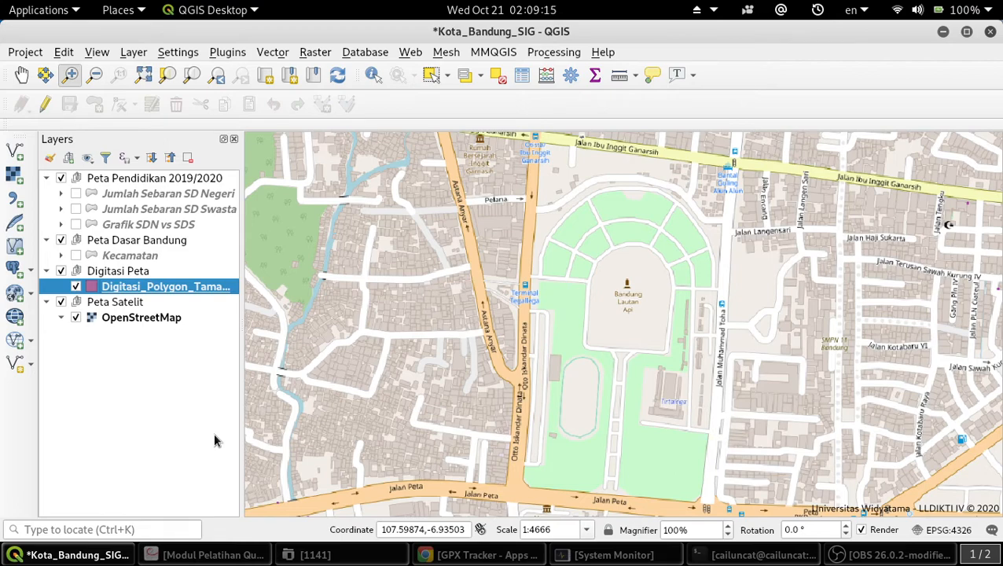
Switch to Google Chrome to look at the GPX Tracker page again, and return to QGIS.
left_click(517, 558)
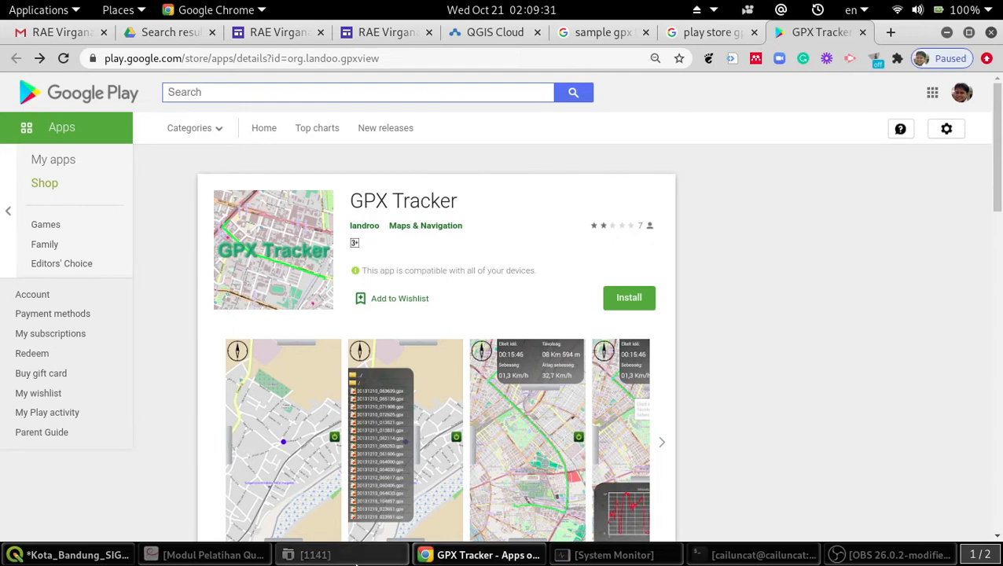
left_click(452, 562)
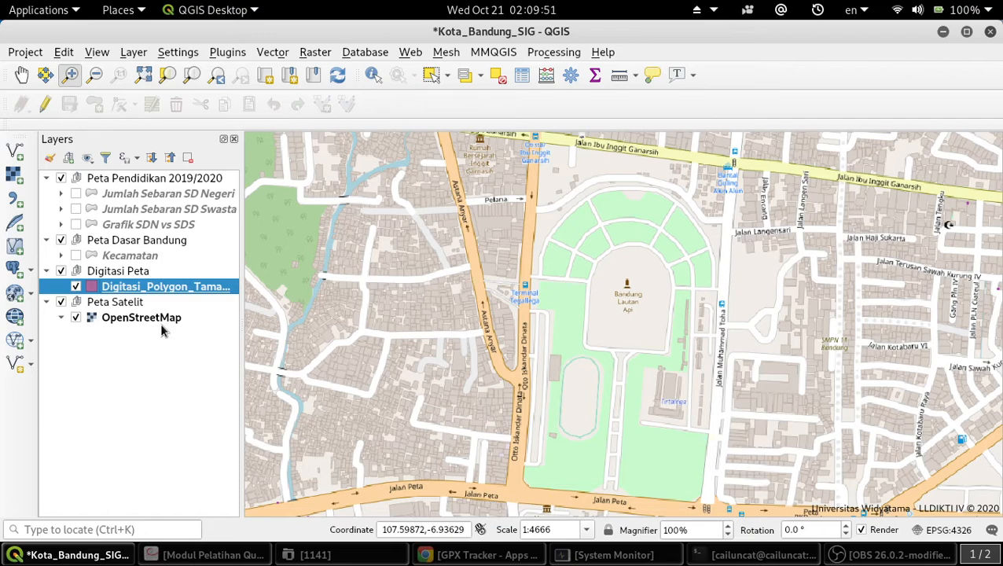
Select the Digitasi_Polygon_Taman_Kota_Bandung layer and turn on editing for it.
left_click(125, 301)
left_click(124, 287)
left_click(124, 301)
left_click(132, 287)
left_click(46, 108)
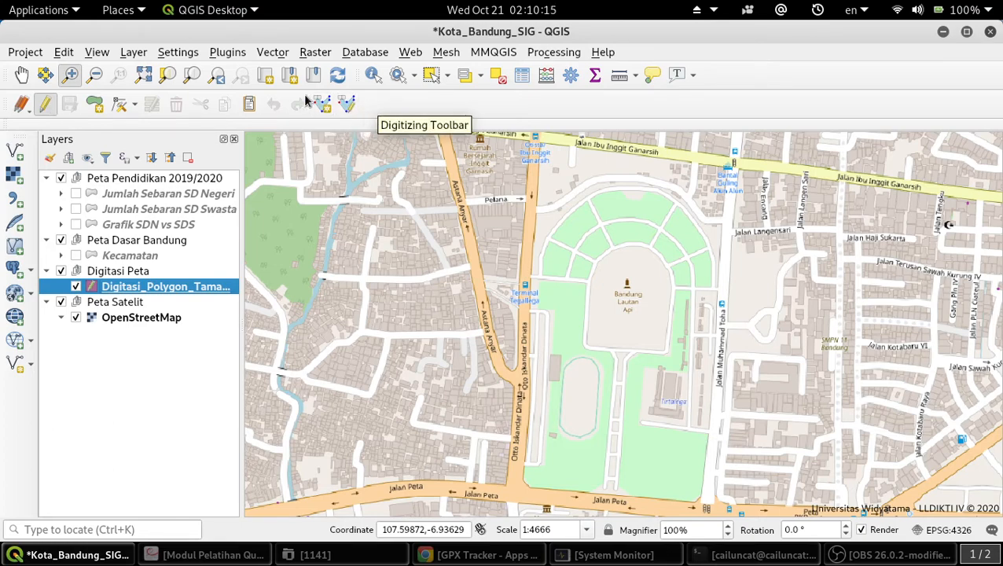
Start a new polygon feature and trace the park's edge along Jalan Muhammad Toha and around its curved northern side to Jalan Otto Iskandar Dinata.
left_click(98, 110)
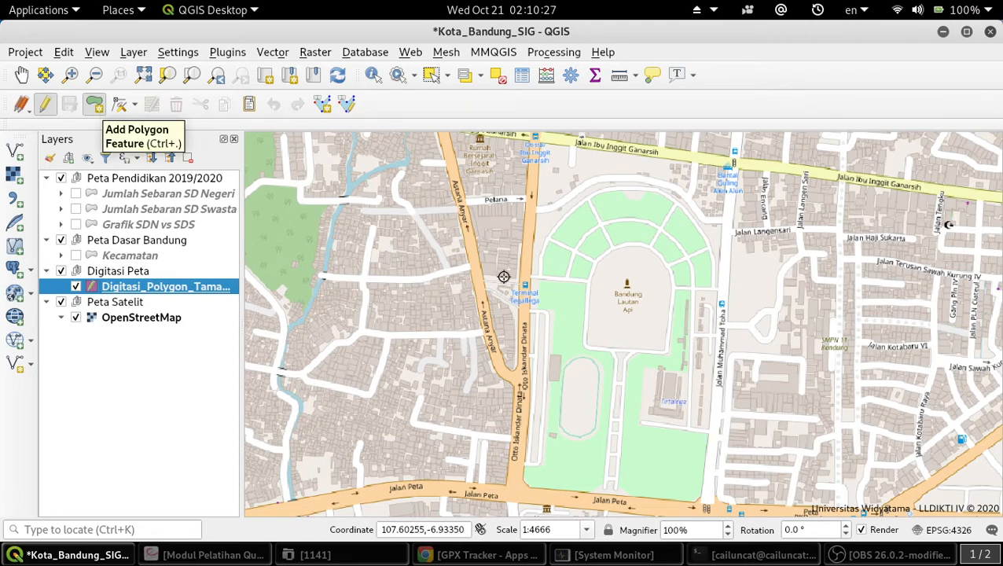
left_click(701, 497)
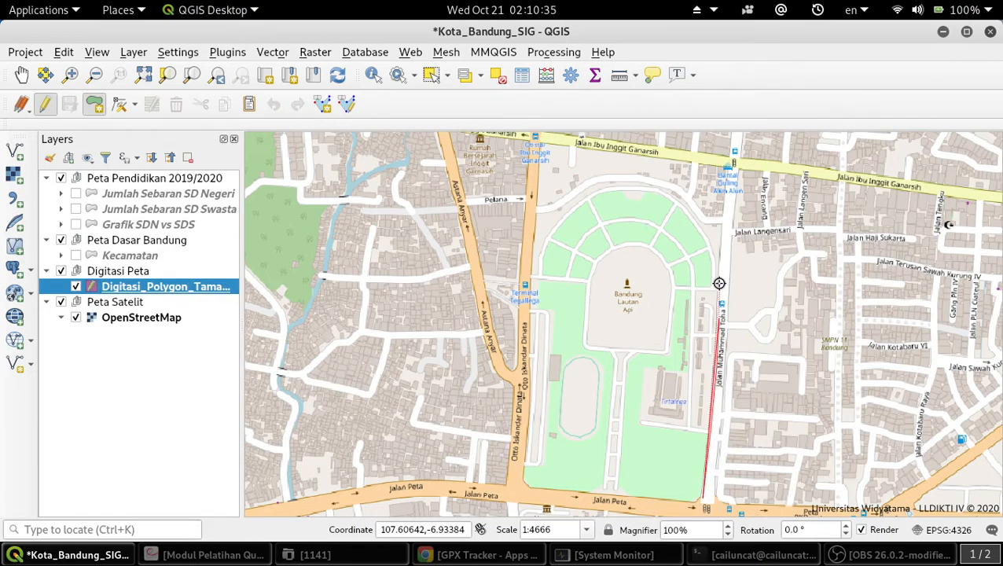
left_click(721, 227)
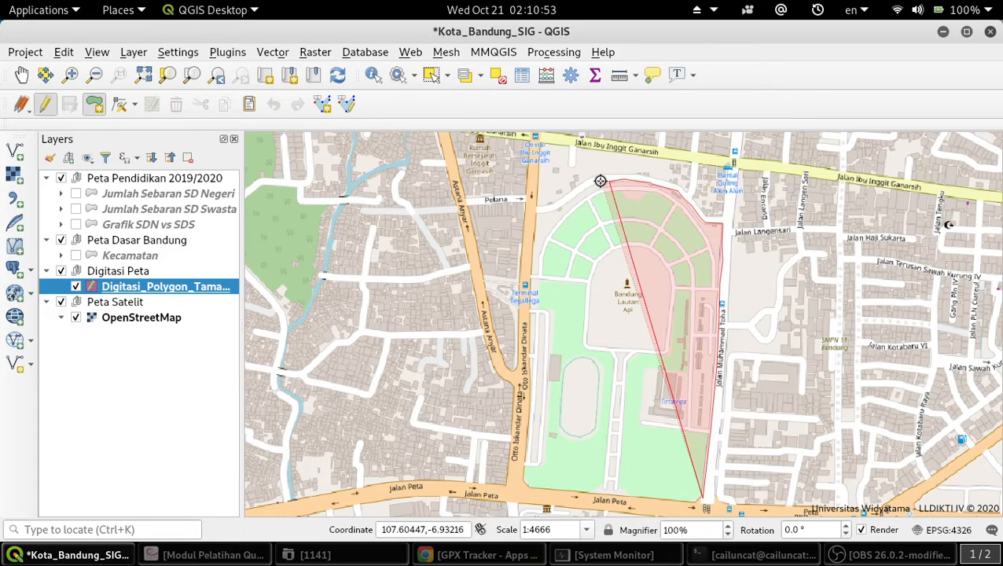
left_click(537, 212)
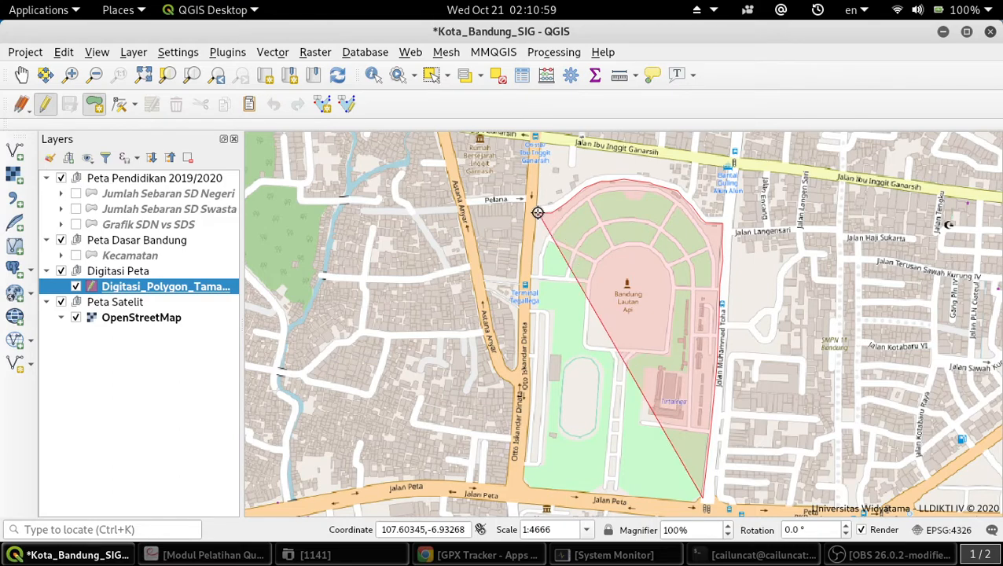
Trace the park's western edge along Jalan Otto Iskandar Dinata down to the Jalan Peta corner and finish the polygon.
left_click(533, 281)
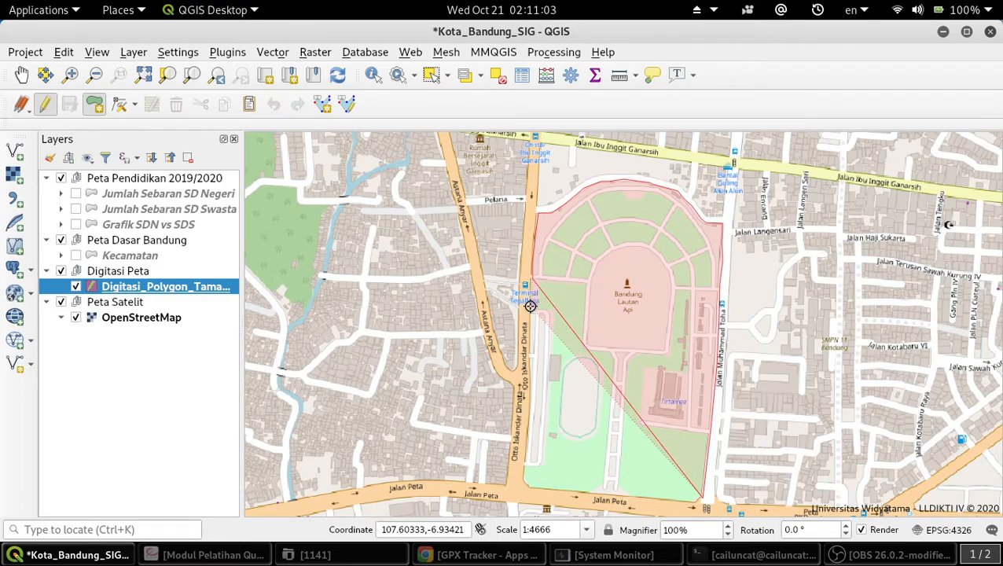
left_click(528, 330)
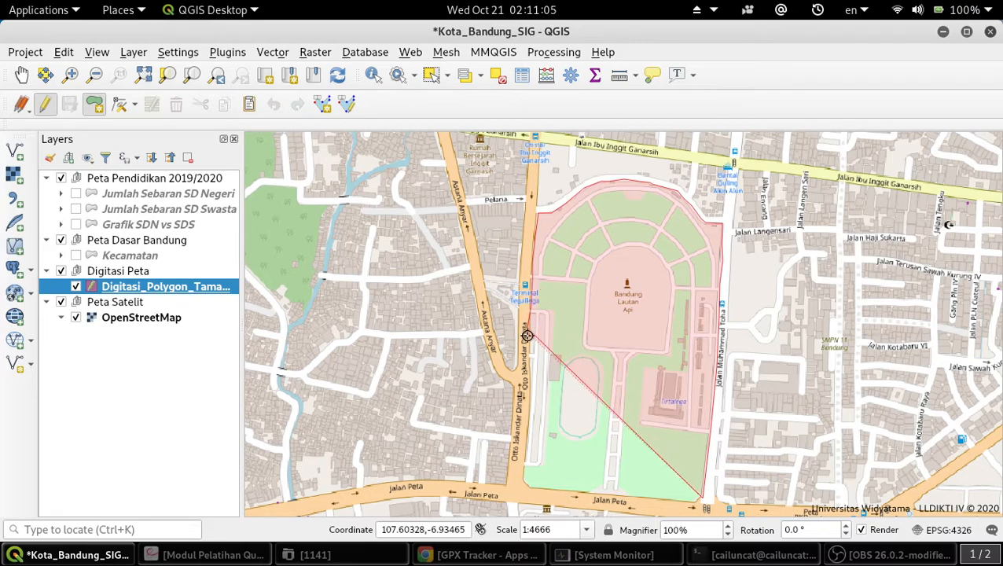
left_click(531, 354)
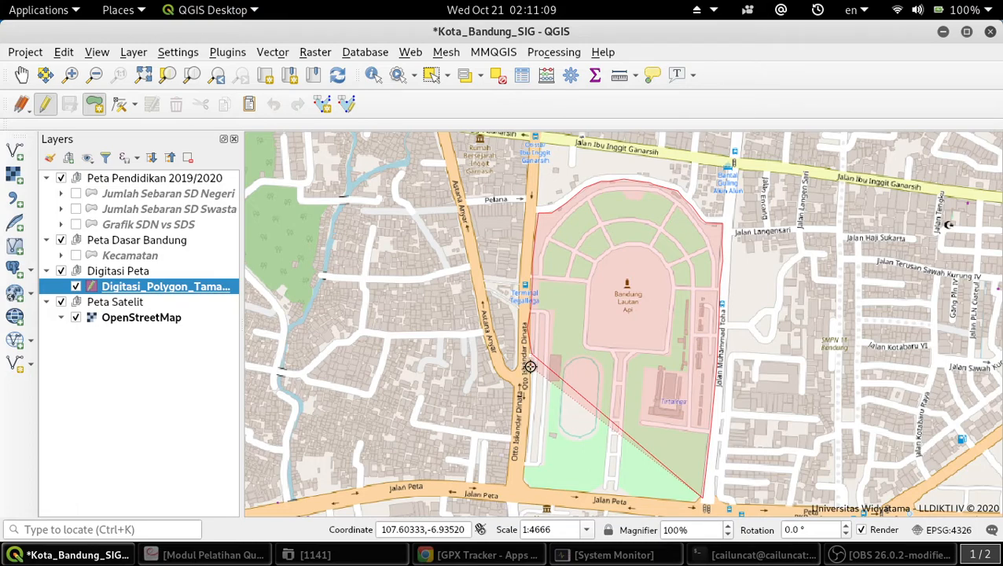
left_click(529, 366)
left_click(530, 380)
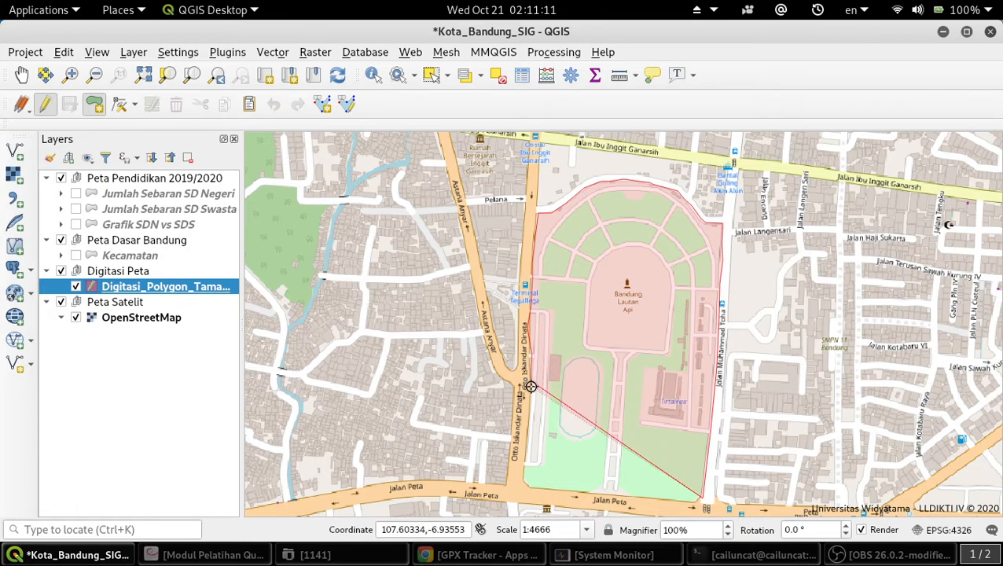
left_click(530, 398)
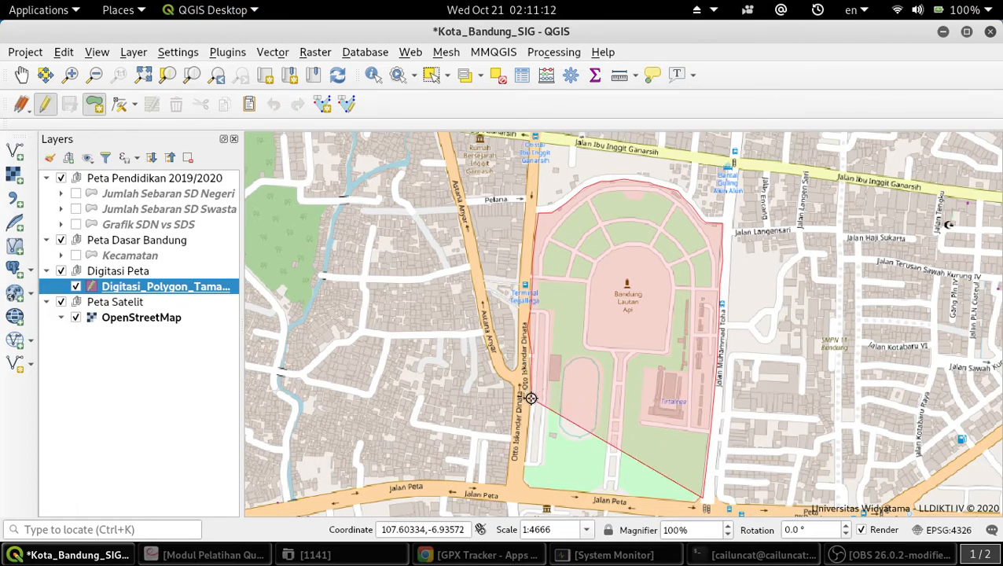
left_click(528, 445)
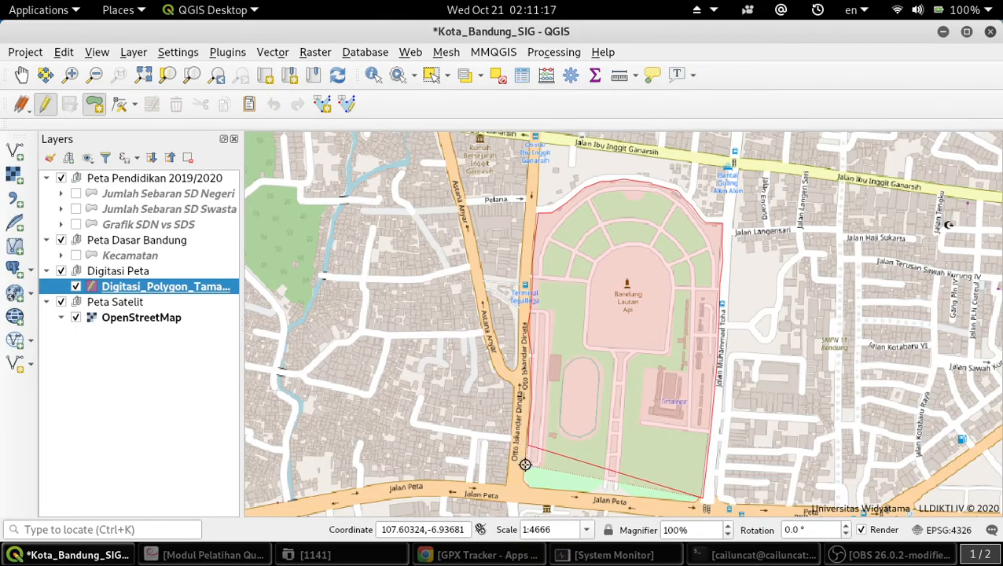
left_click(525, 464)
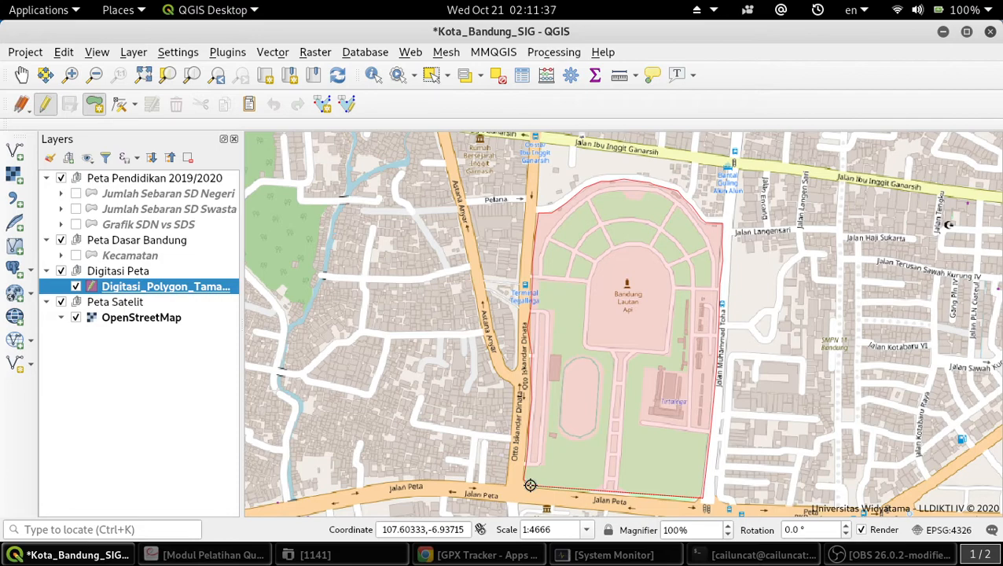
right_click(530, 485)
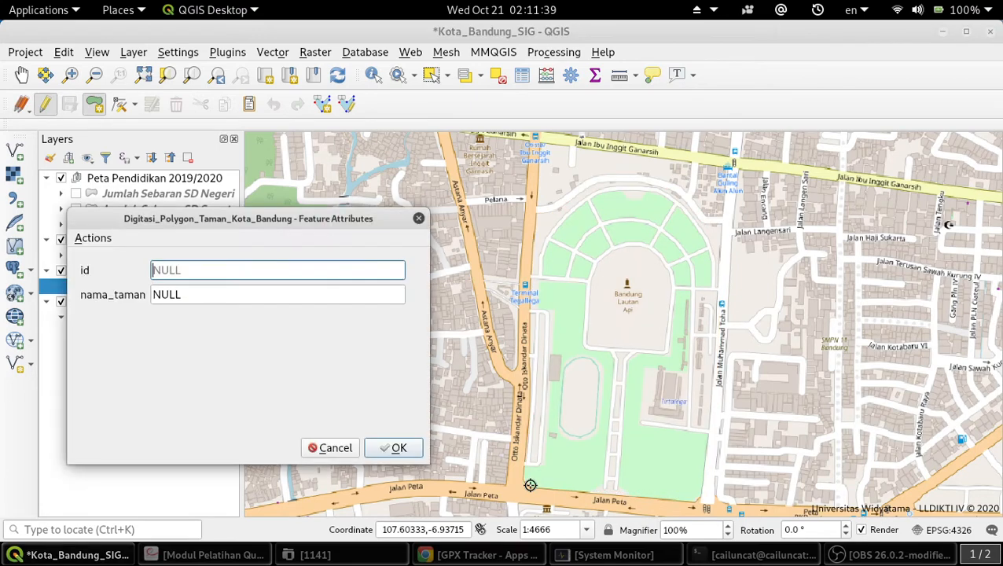
Set the new polygon's nama_taman attribute to Tegalega and accept the feature attributes, leaving id empty.
left_click_drag(245, 220, 562, 217)
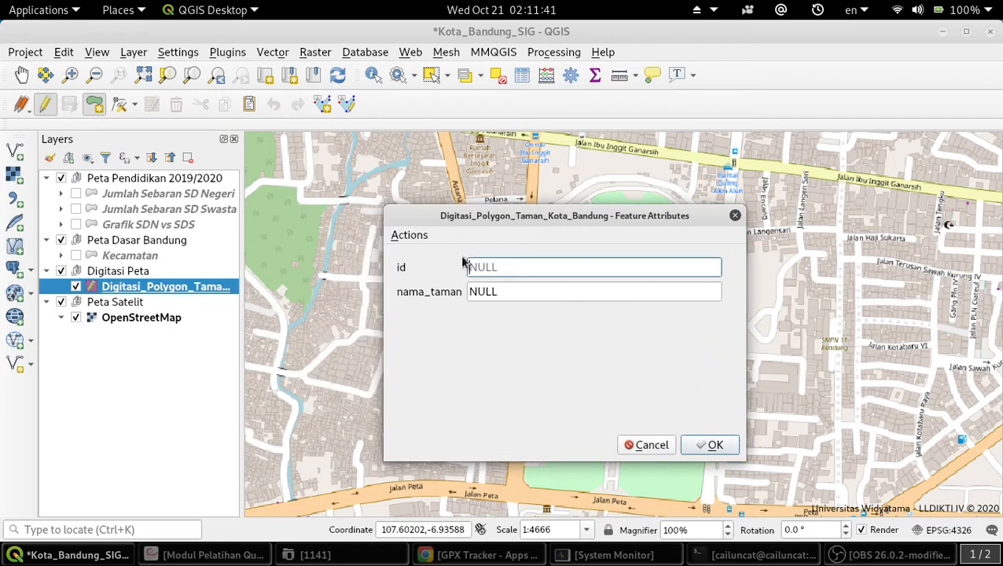
left_click(538, 293)
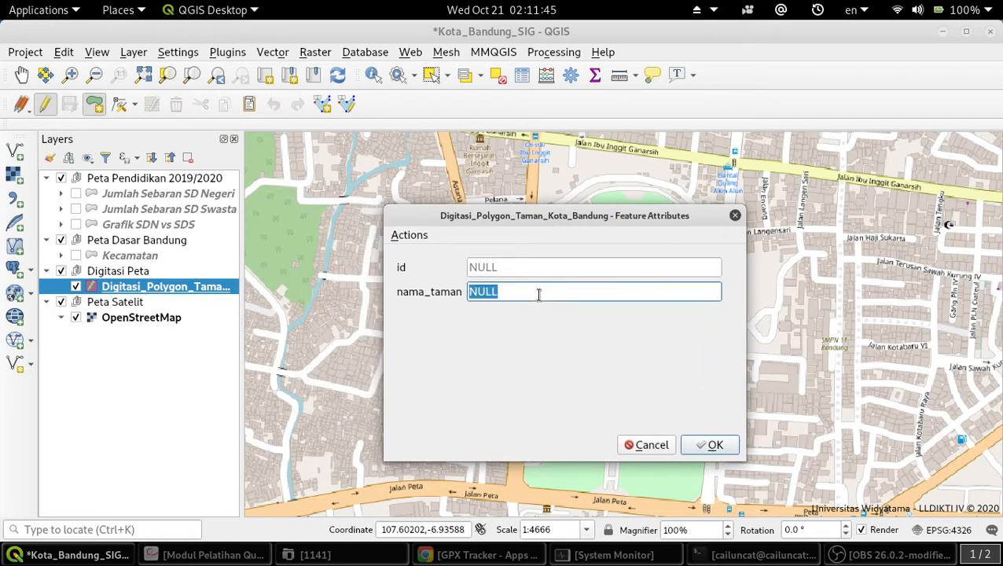
type("Tegalega")
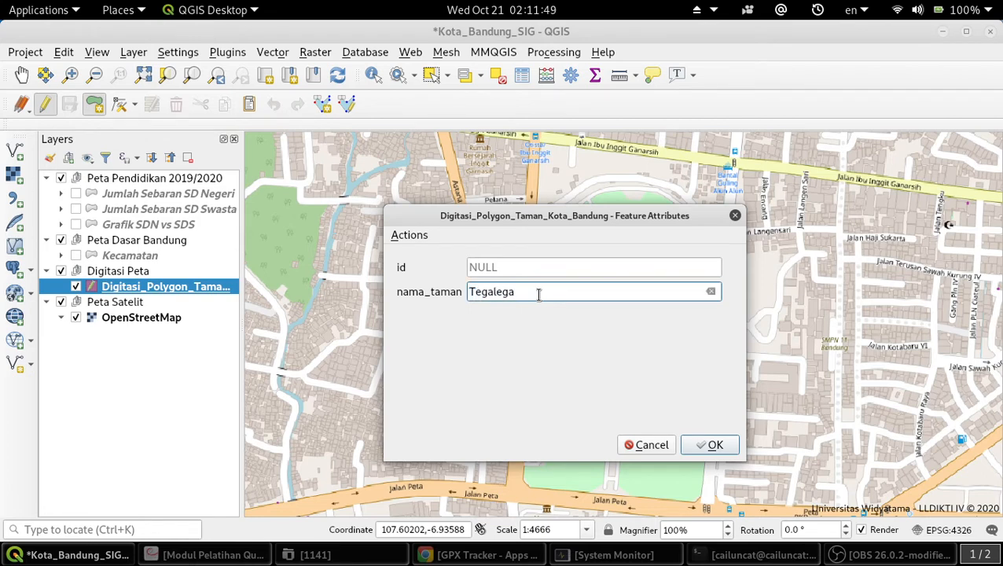
left_click_drag(603, 216, 223, 218)
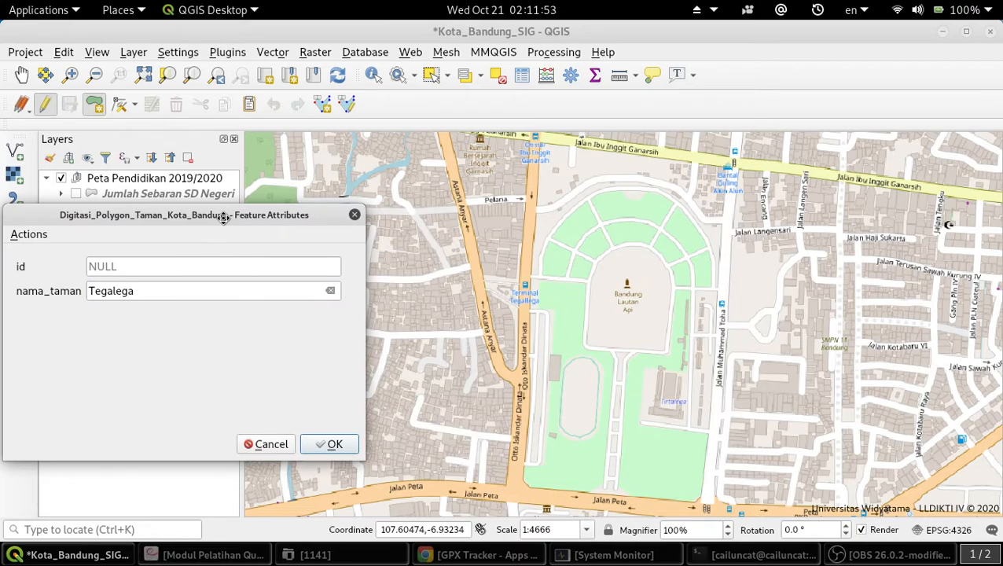
left_click_drag(224, 218, 499, 209)
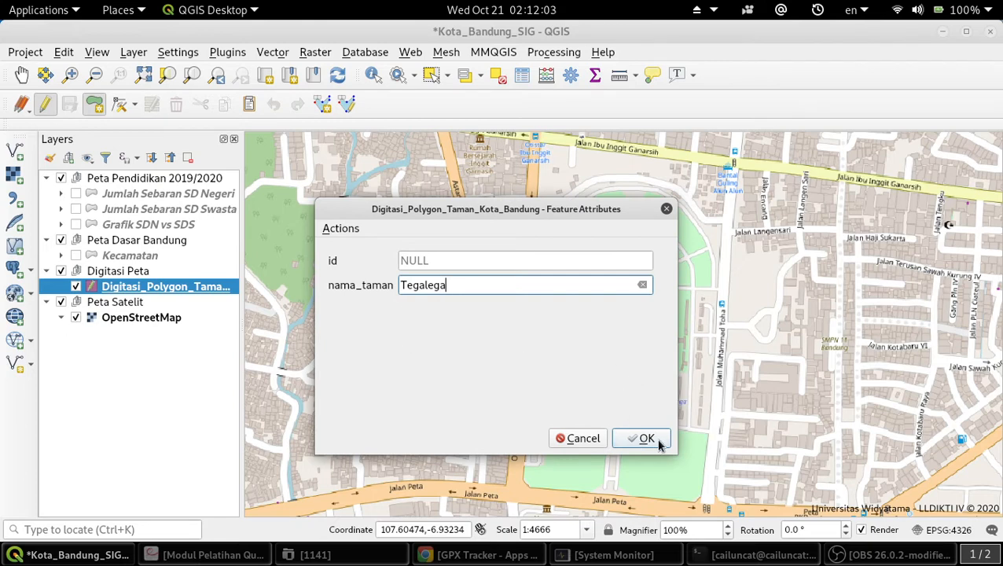
left_click(658, 442)
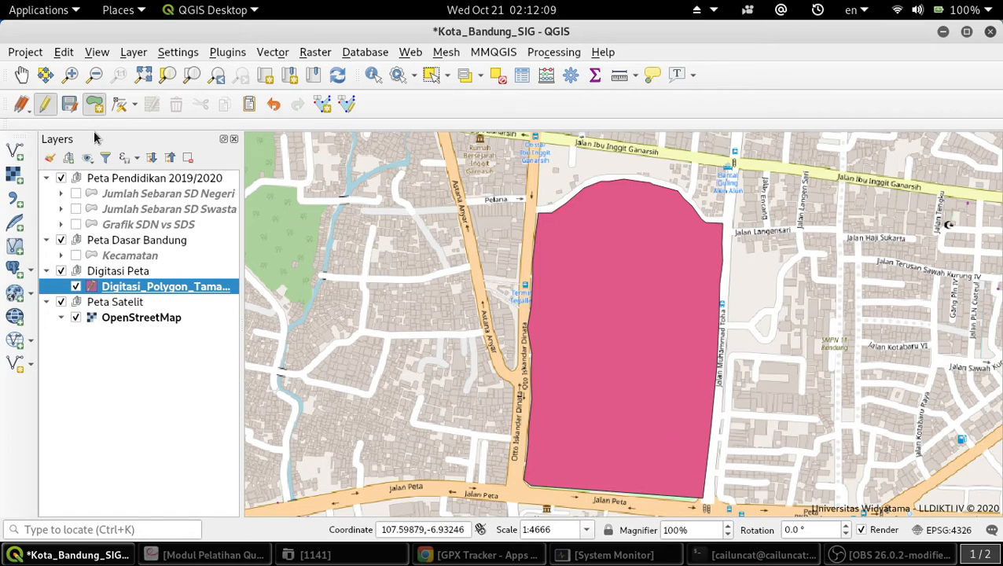
Save the edits of the Digitasi_Polygon_Taman_Kota_Bandung layer and turn off editing.
left_click(70, 104)
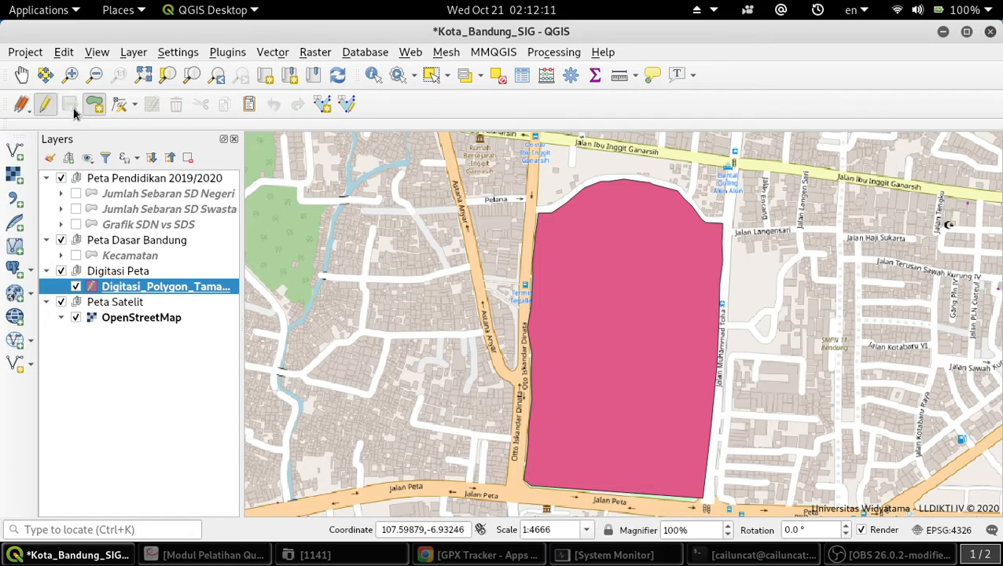
left_click(45, 104)
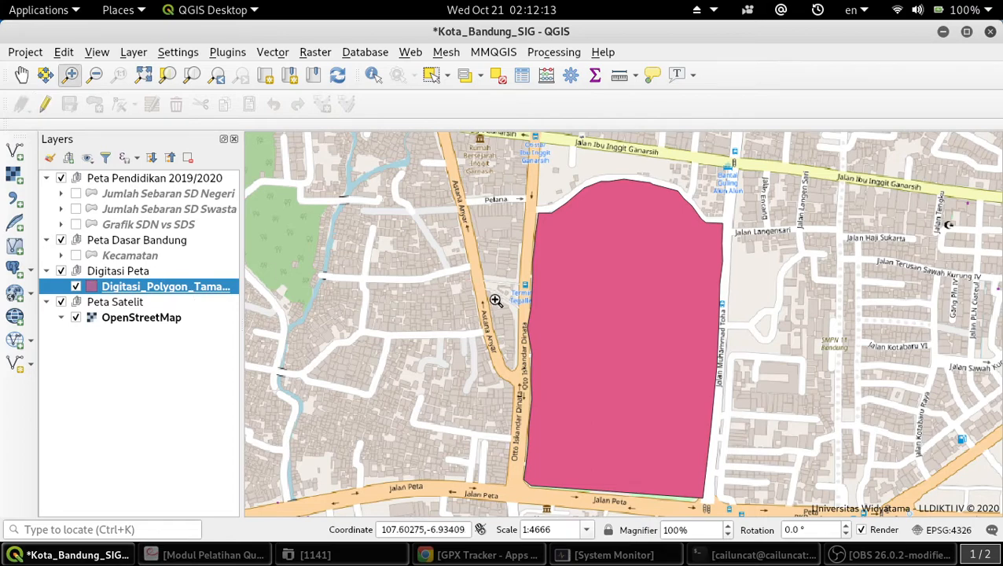
Hide the OpenStreetMap layer to view the park polygon on its own, and show the base map again.
scroll(476, 308, "down", 2)
scroll(476, 309, "up", 1)
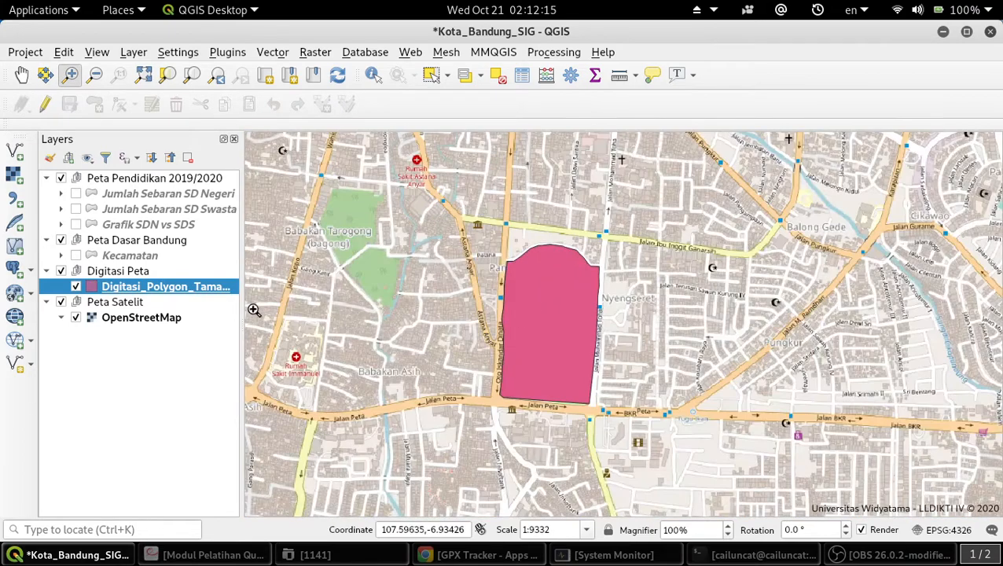
left_click(75, 318)
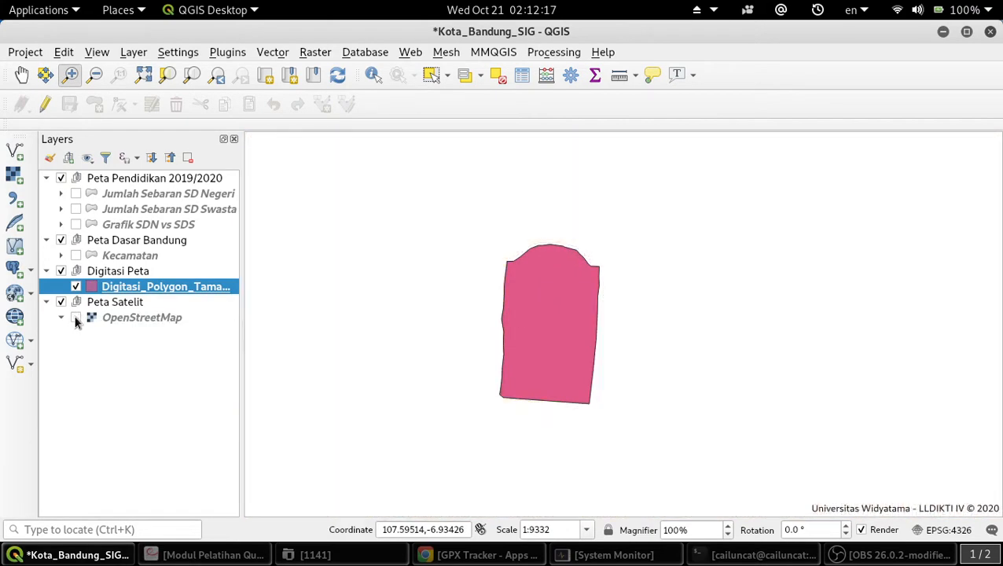
left_click(76, 317)
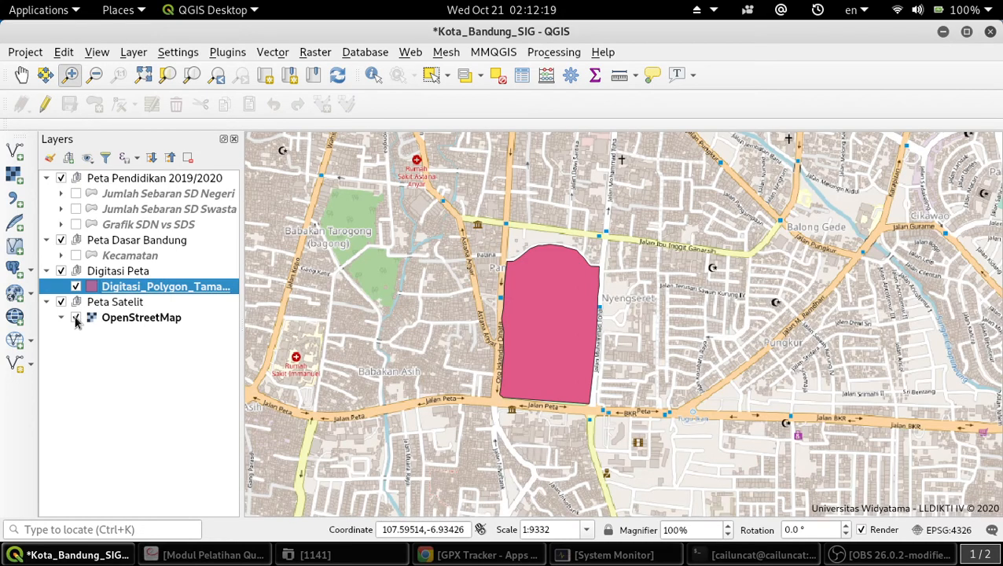
Look over the Bandung base map for other green areas, from Babakan Tarogong to the area around Stadion Arcamanik.
scroll(433, 291, "down", 1)
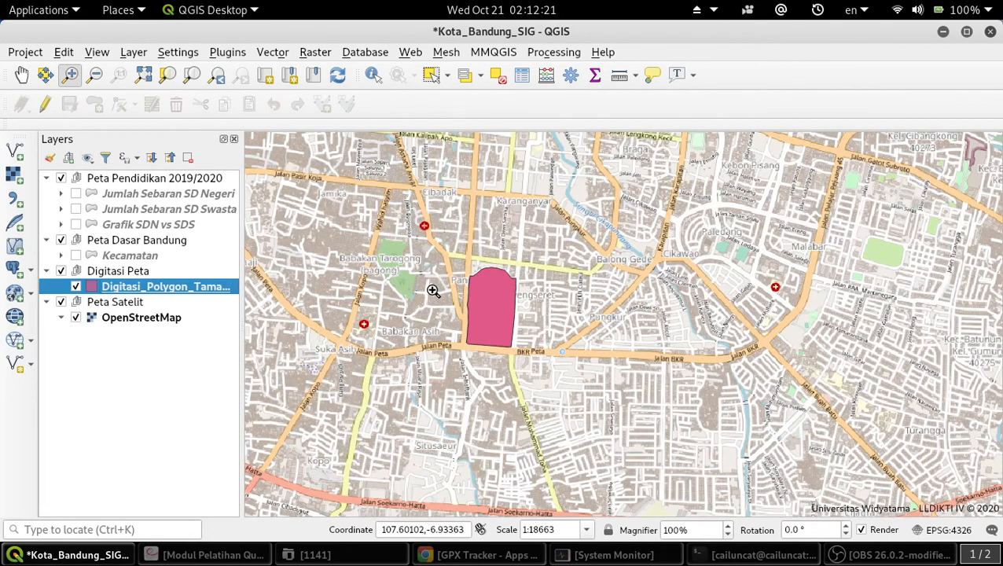
scroll(433, 291, "down", 1)
scroll(391, 276, "up", 5)
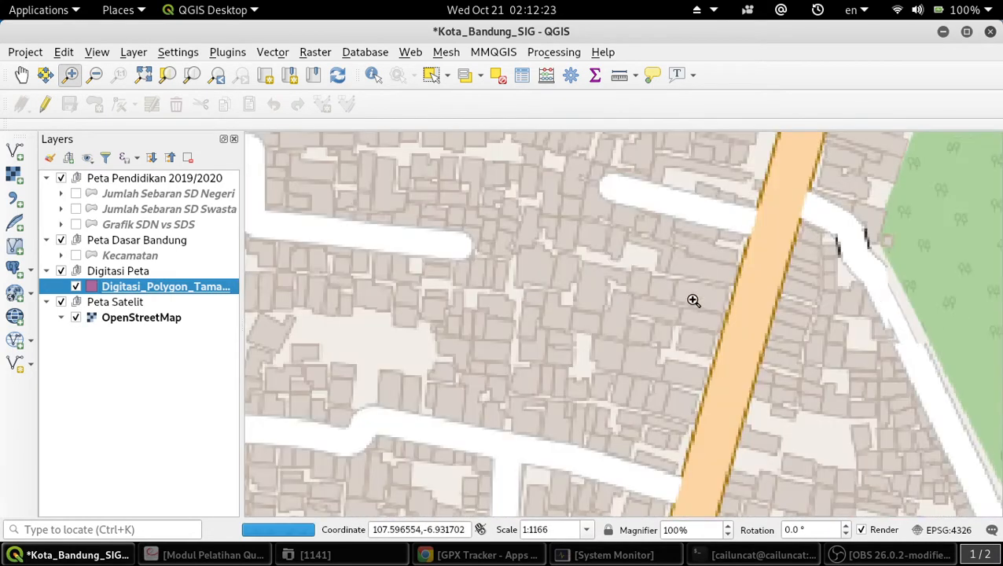
scroll(692, 295, "down", 3)
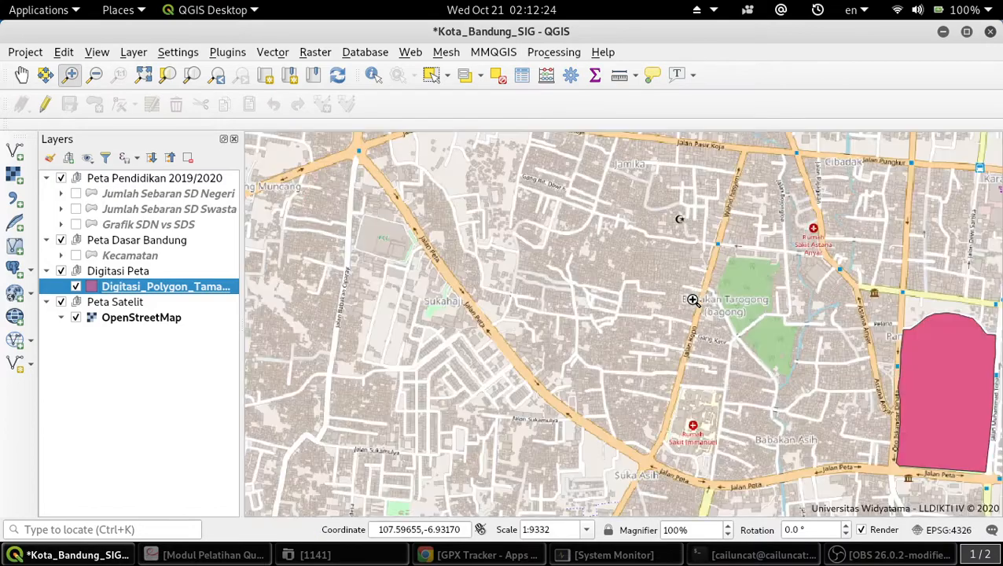
left_click(22, 76)
left_click_drag(792, 254, 462, 262)
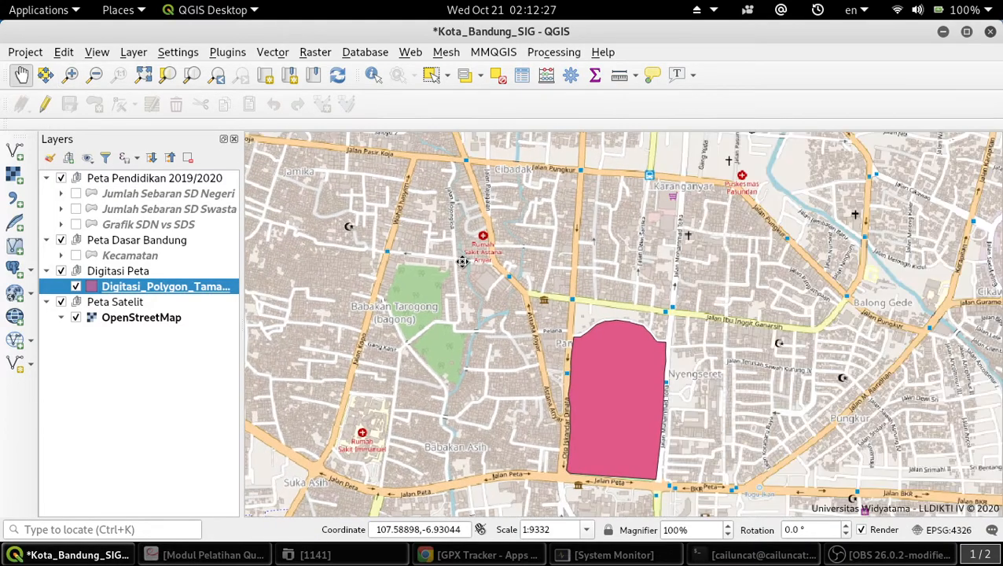
scroll(462, 261, "down", 2)
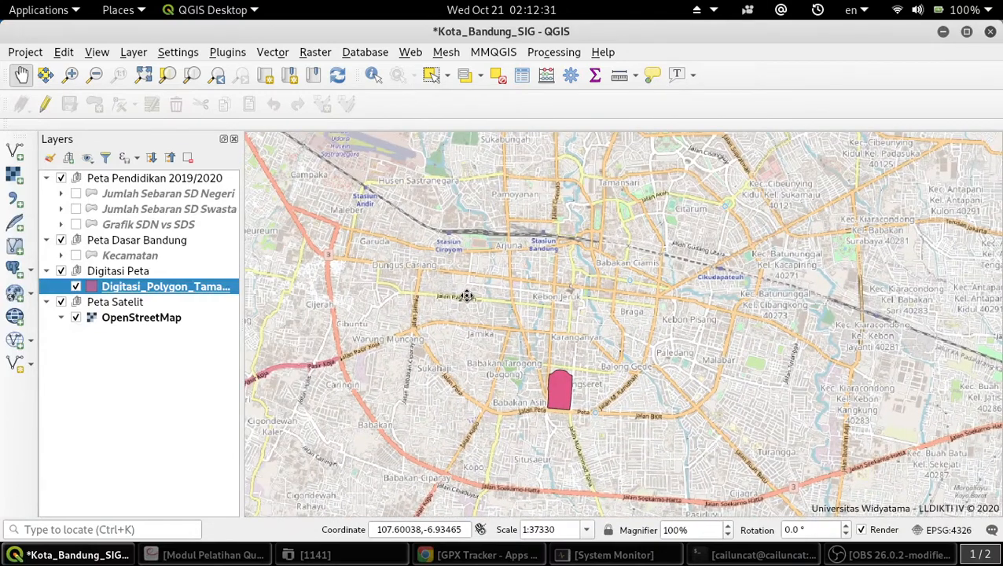
scroll(467, 295, "down", 2)
scroll(467, 296, "up", 1)
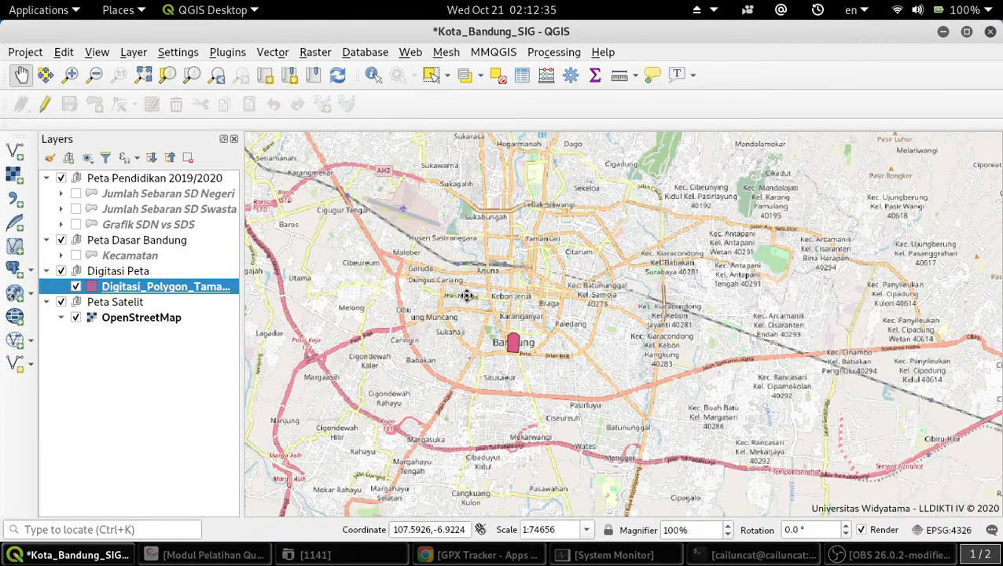
scroll(784, 244, "up", 3)
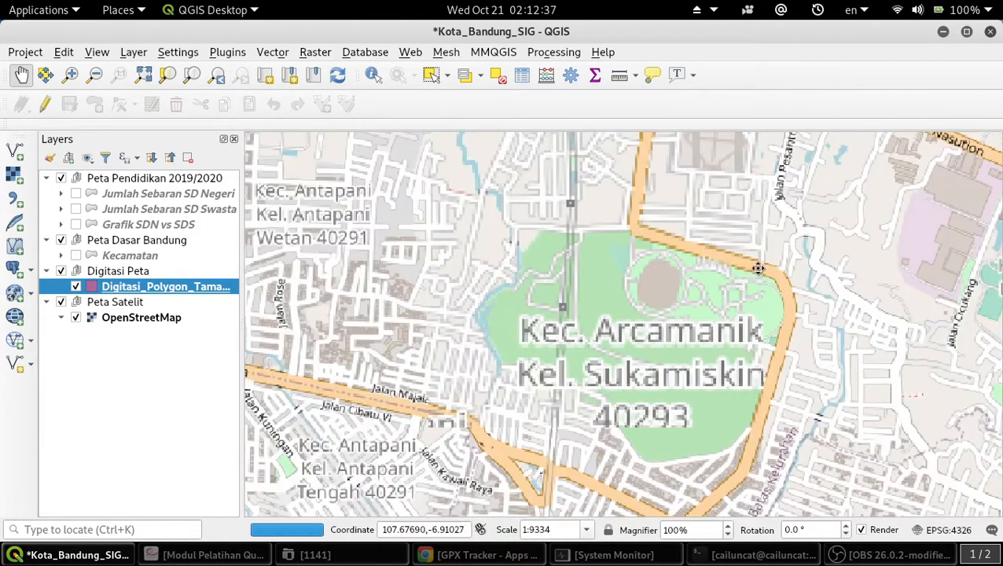
scroll(752, 272, "down", 2)
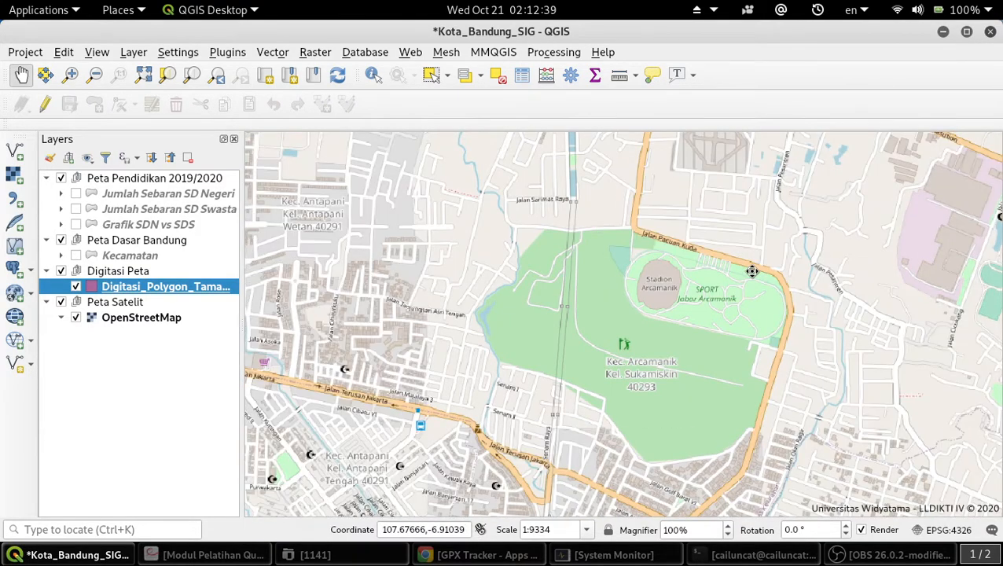
scroll(619, 297, "up", 2)
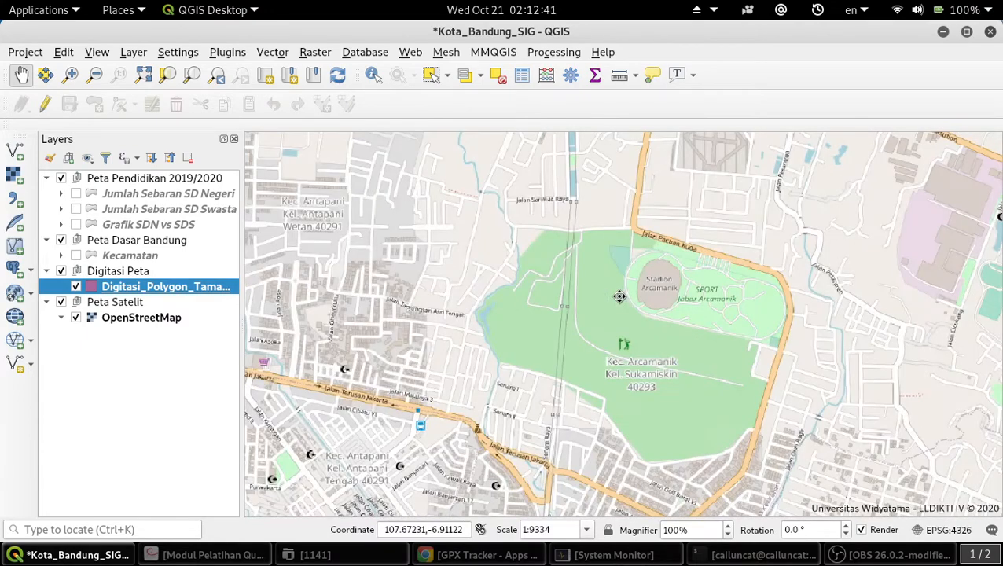
scroll(620, 296, "up", 1)
scroll(619, 297, "down", 1)
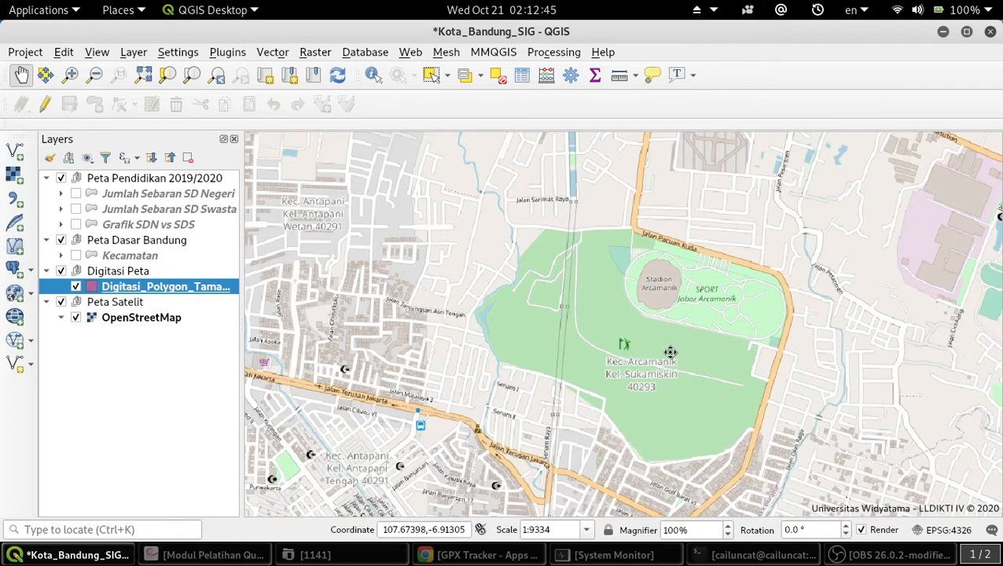
left_click_drag(670, 351, 523, 374)
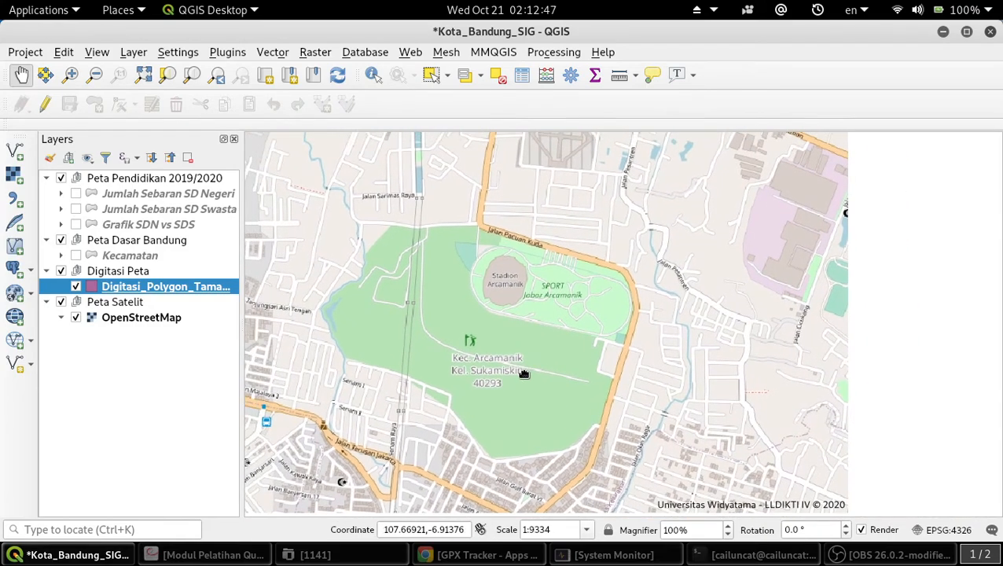
left_click_drag(524, 374, 524, 374)
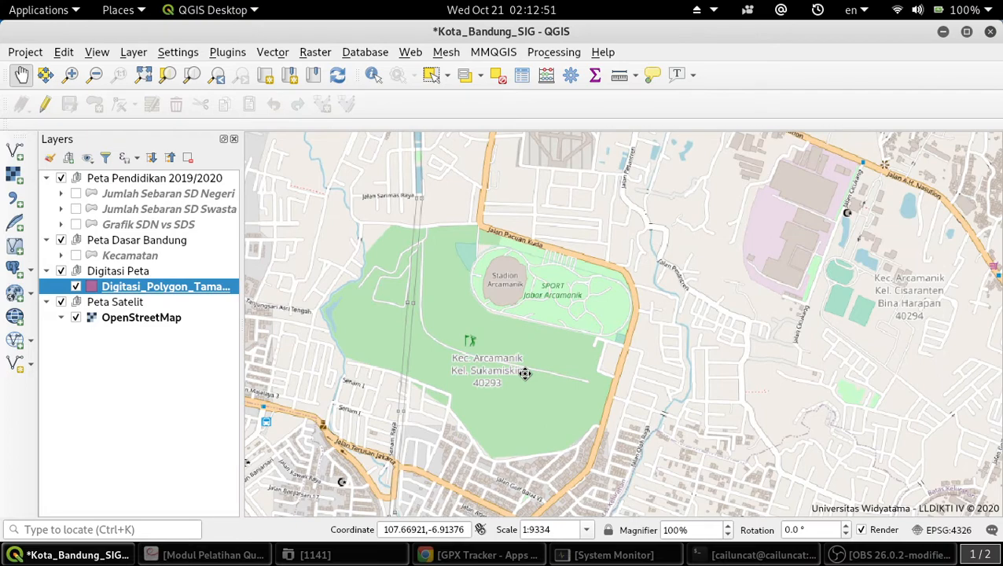
Examine the green area around Stadion Arcamanik and the existing records in the attribute table of the Digitasi_Polygon_Taman_Kota_Bandung layer.
scroll(525, 373, "down", 2)
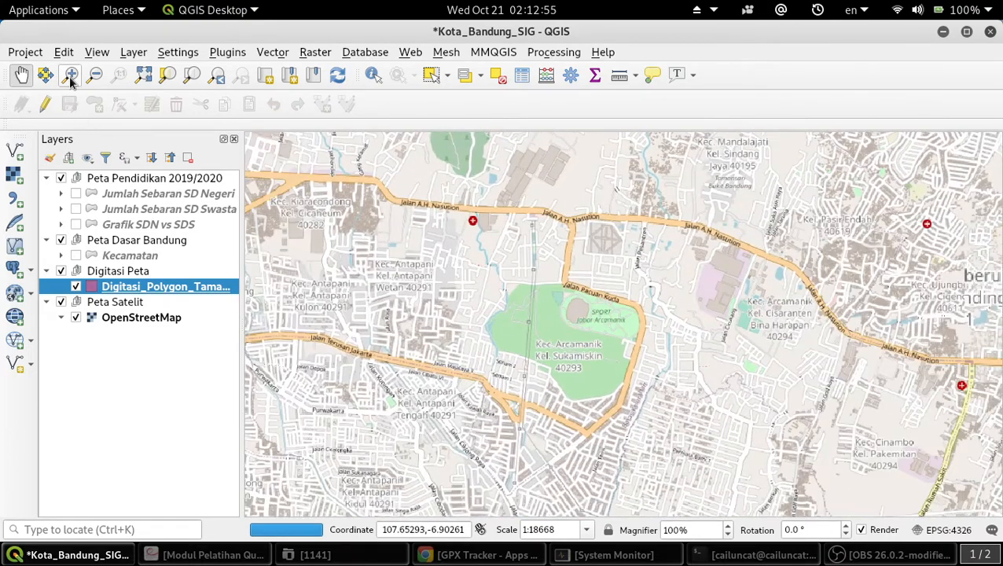
left_click(69, 76)
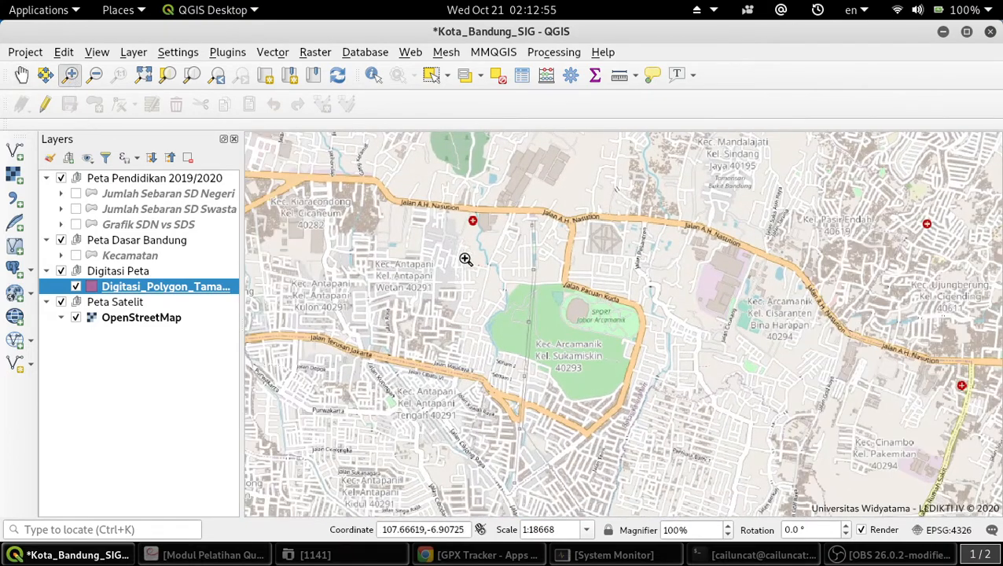
left_click_drag(471, 265, 658, 419)
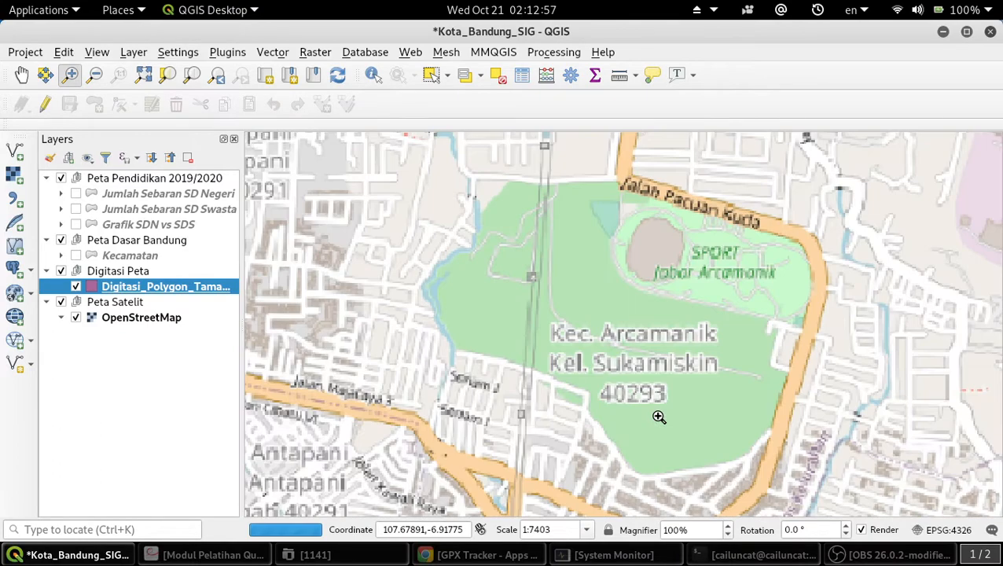
left_click_drag(429, 165, 821, 469)
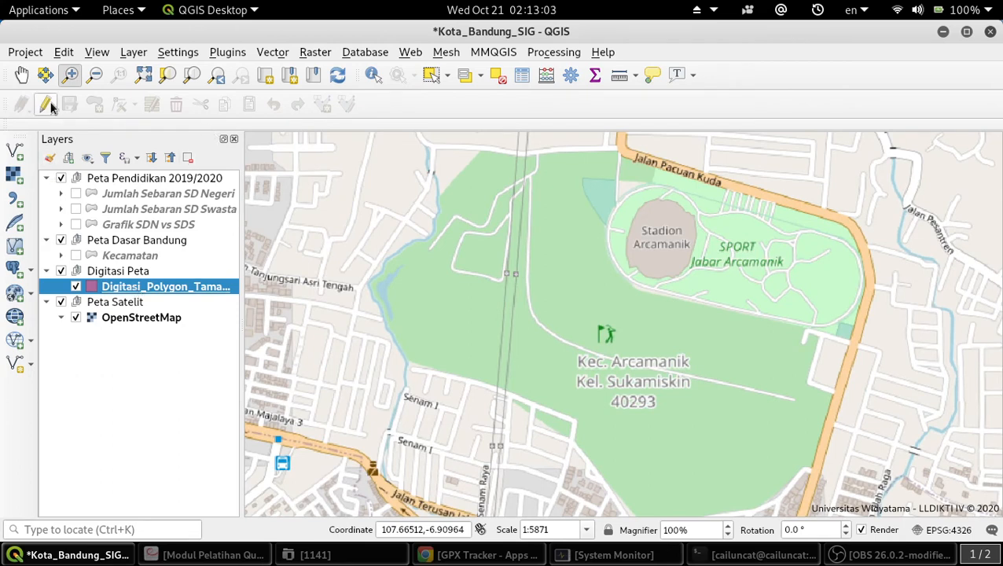
right_click(175, 289)
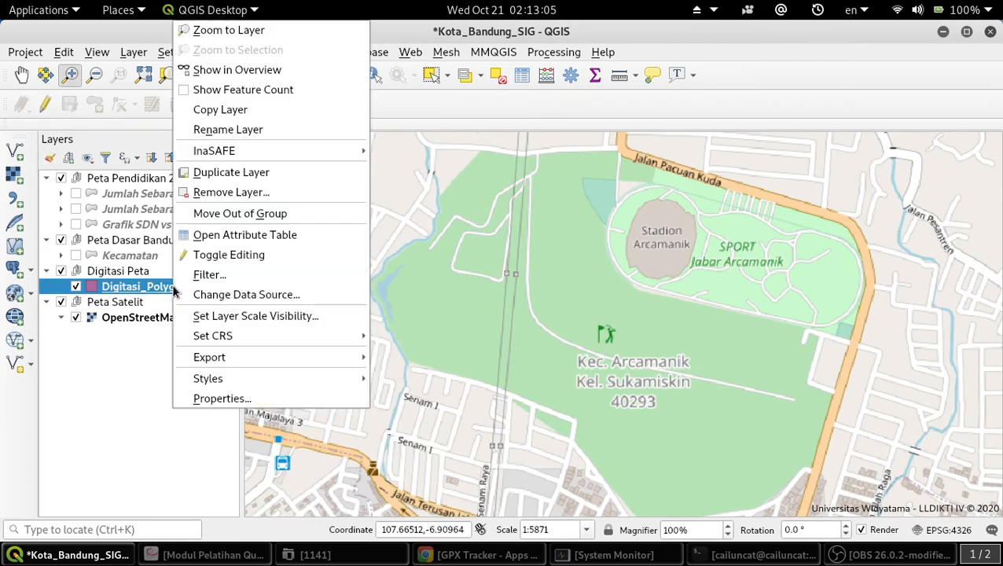
left_click(245, 242)
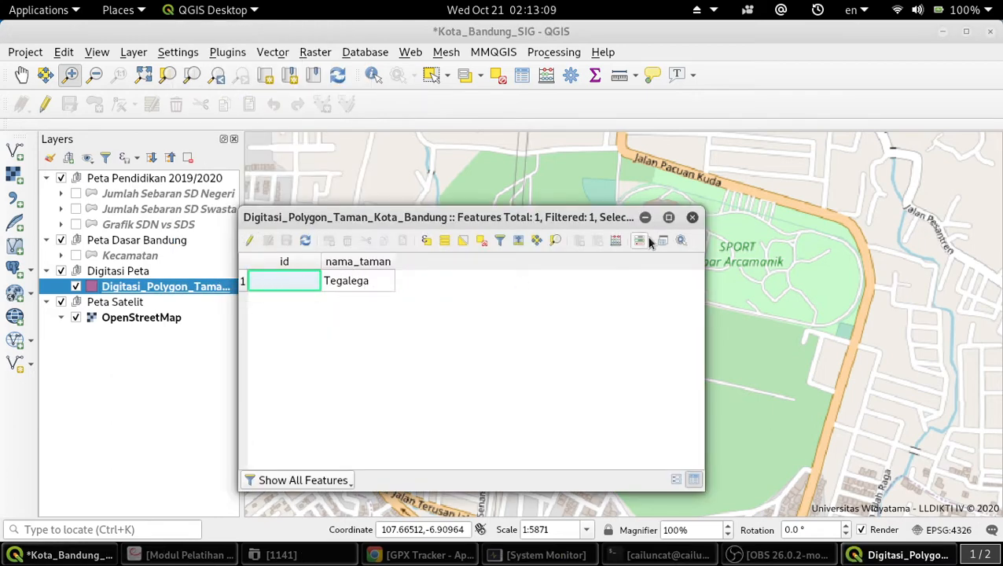
left_click(691, 218)
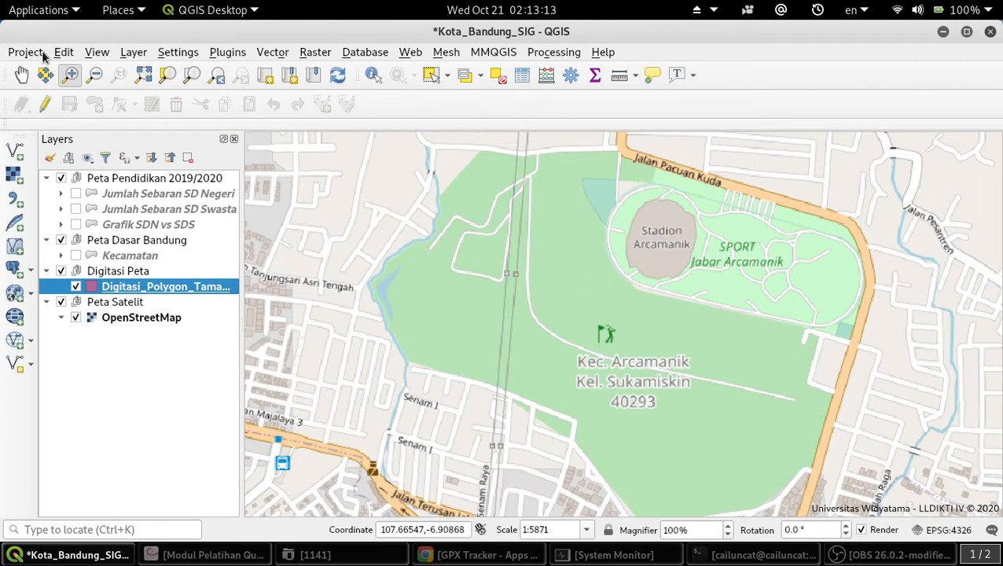
Enable editing on the park polygon layer and start a new polygon along the southern edge of the Arcamanik green area.
left_click(21, 75)
left_click_drag(695, 293, 668, 284)
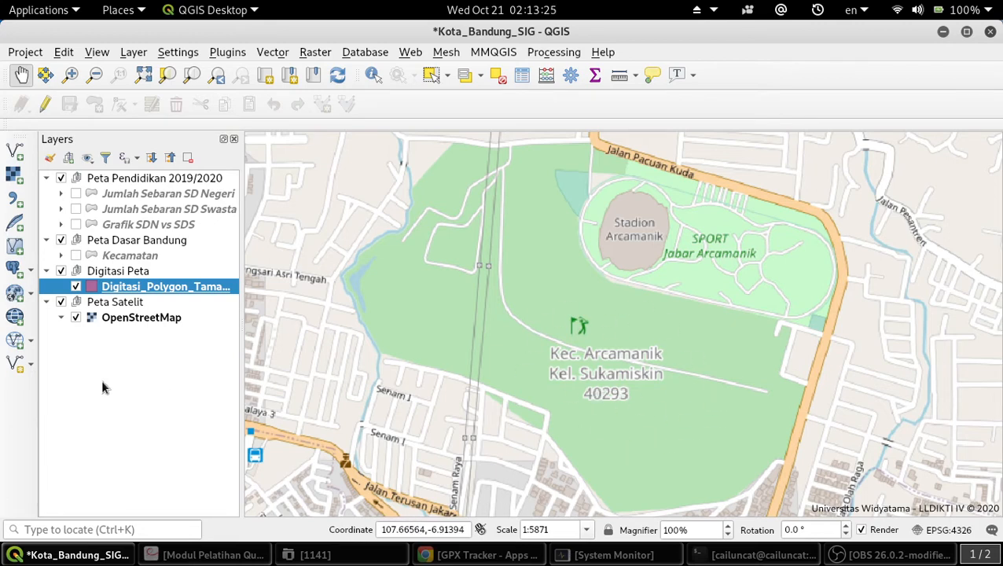
left_click(49, 105)
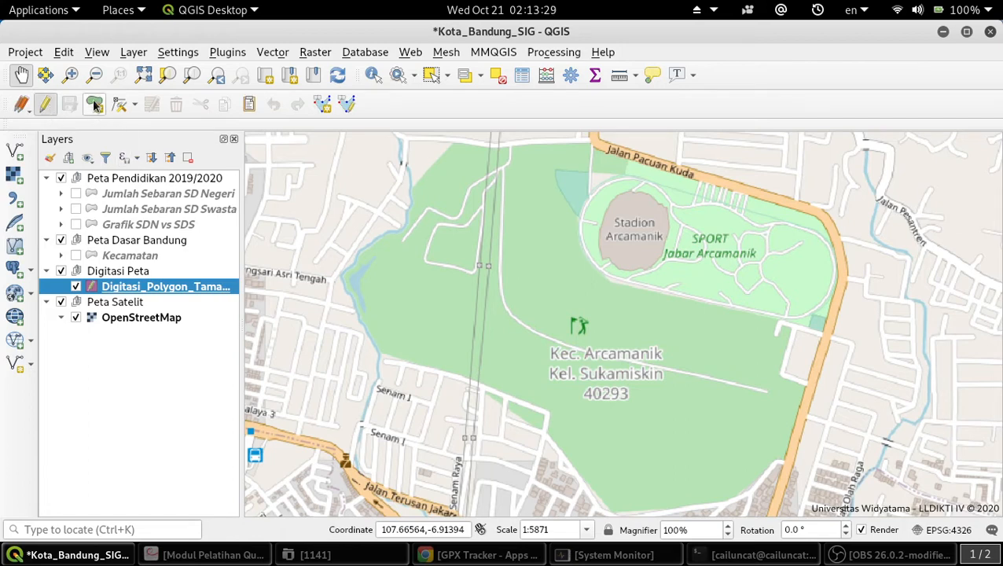
left_click(94, 106)
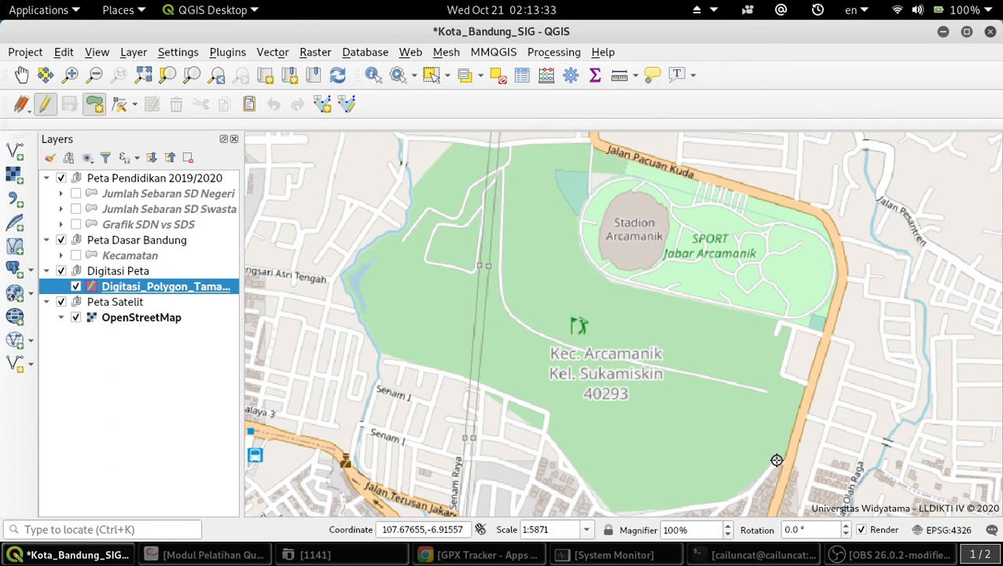
left_click(724, 501)
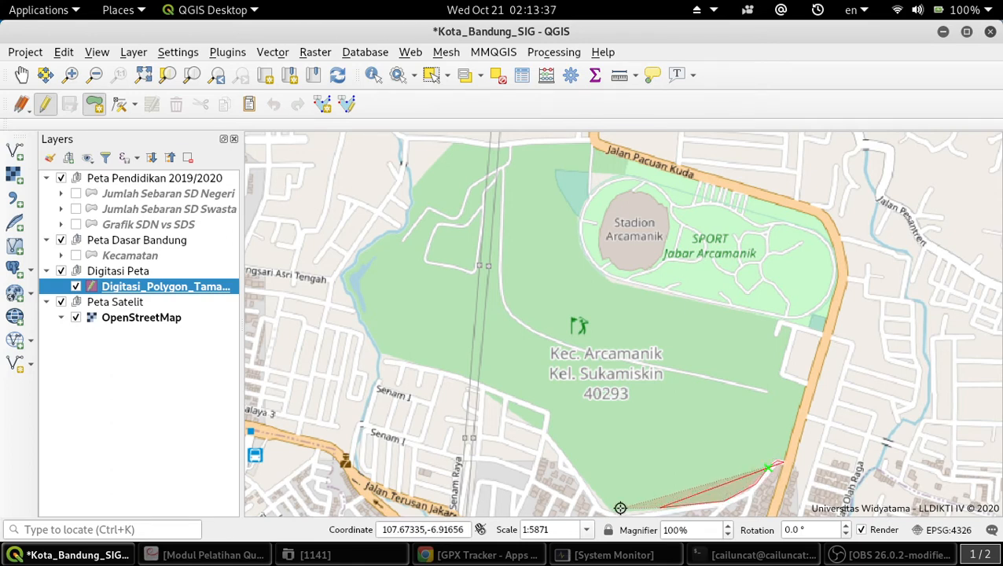
left_click(612, 510)
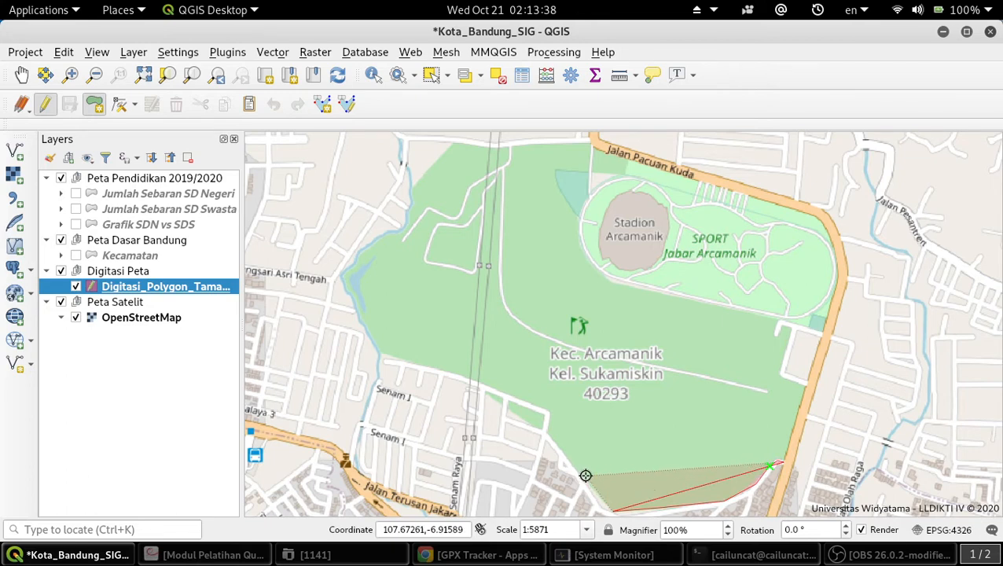
left_click(552, 415)
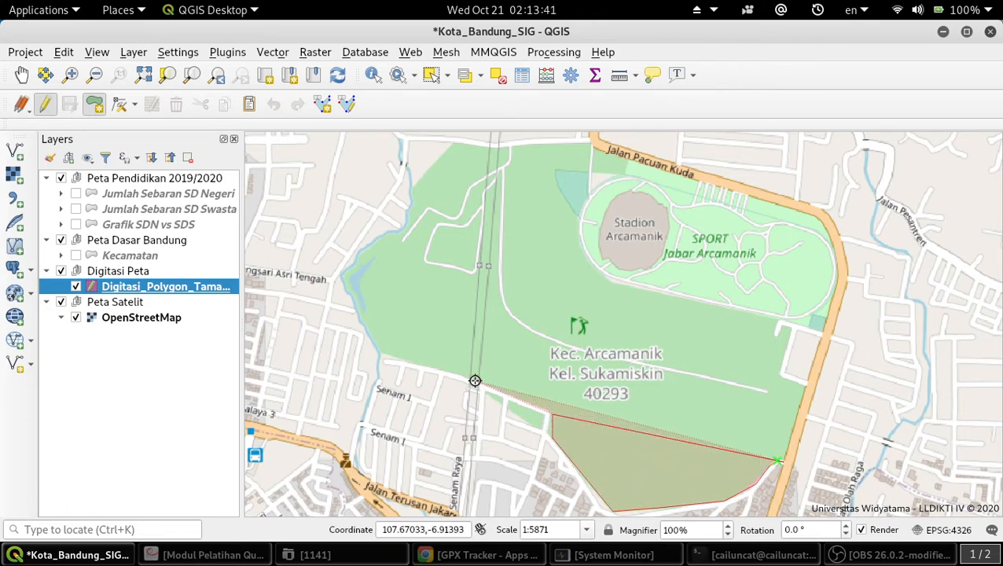
left_click(430, 365)
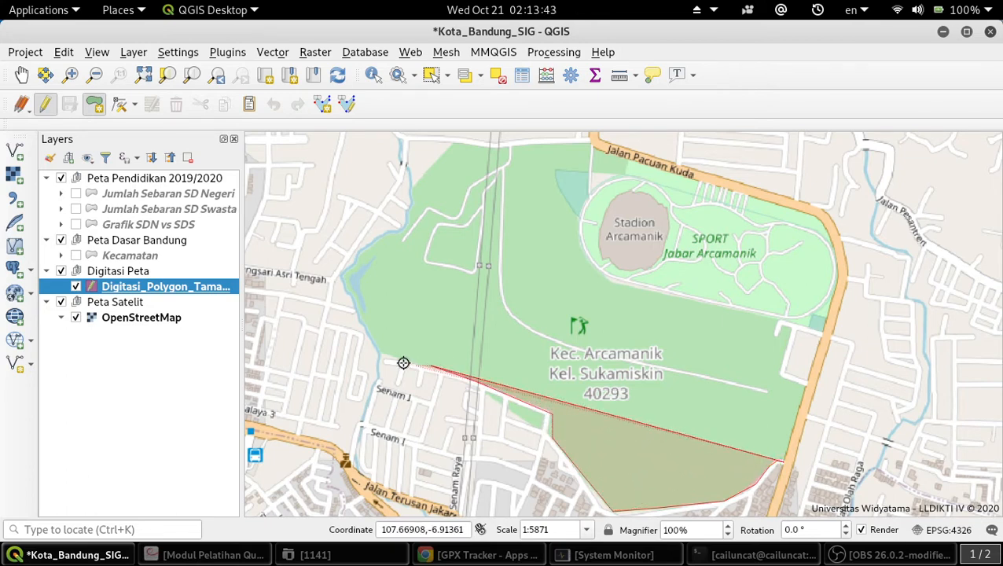
left_click(382, 351)
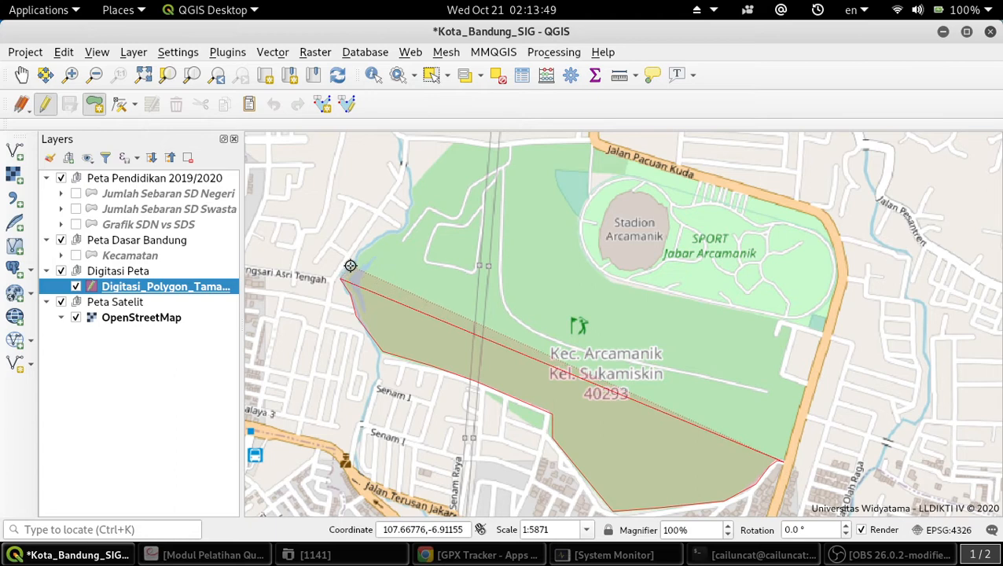
Continue the polygon outline up the western river edge and along the northern edge to the start of Jalan Pacuan Kuda.
left_click(385, 233)
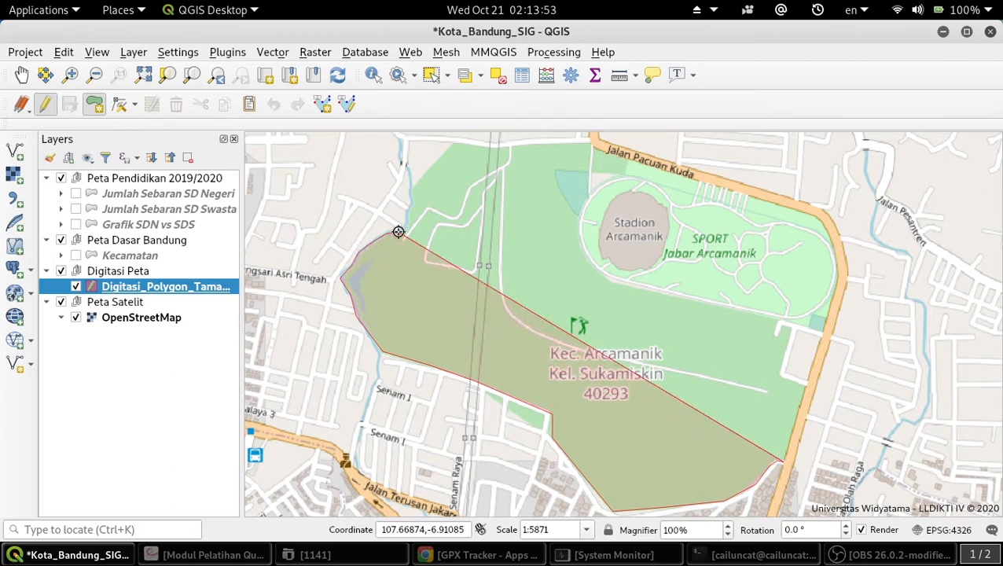
left_click(406, 213)
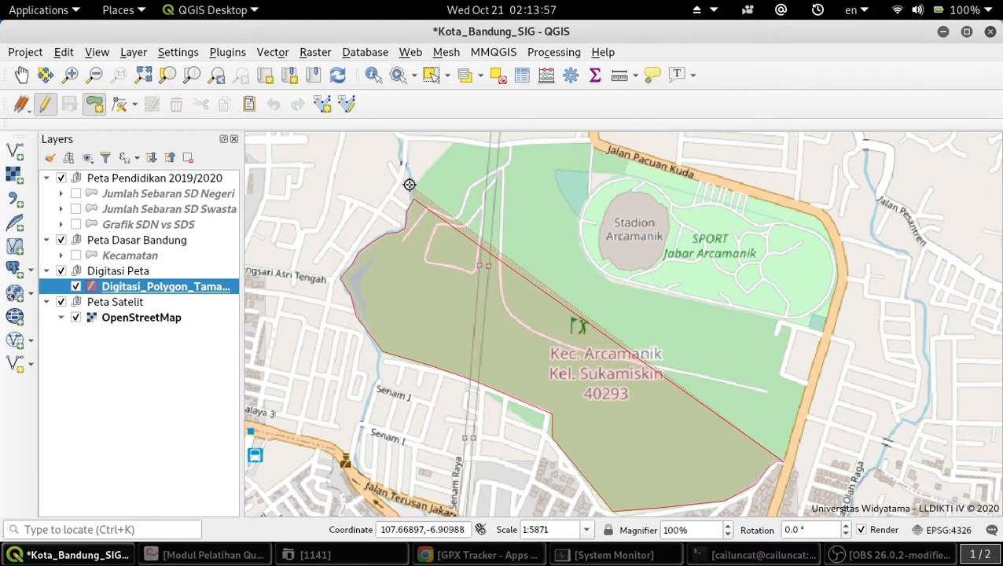
left_click(410, 186)
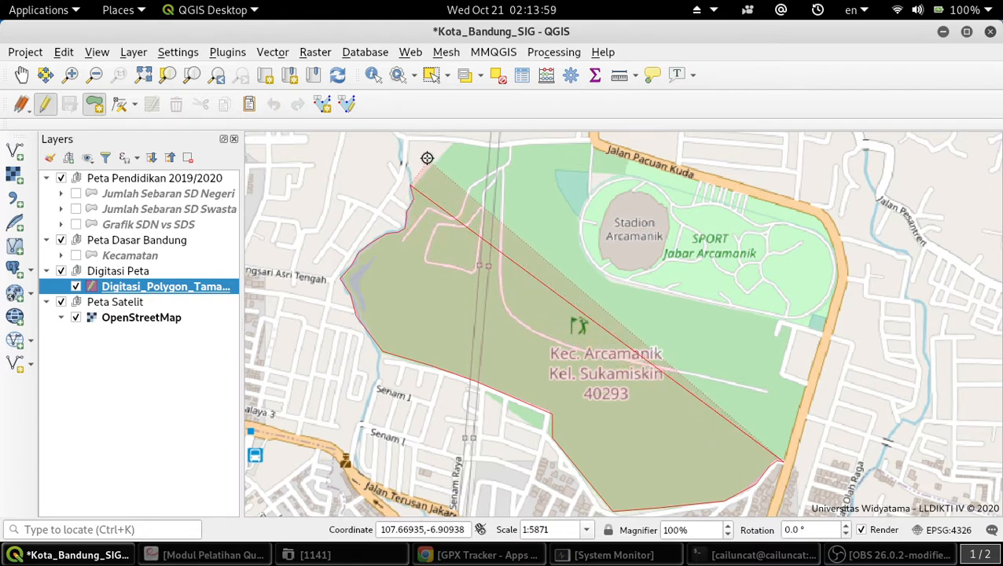
left_click(450, 141)
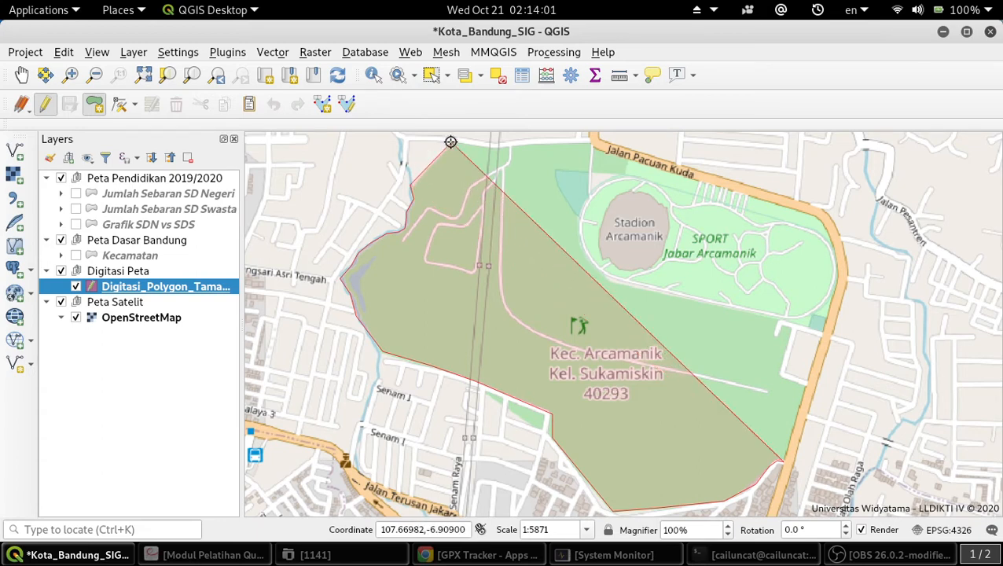
left_click(485, 145)
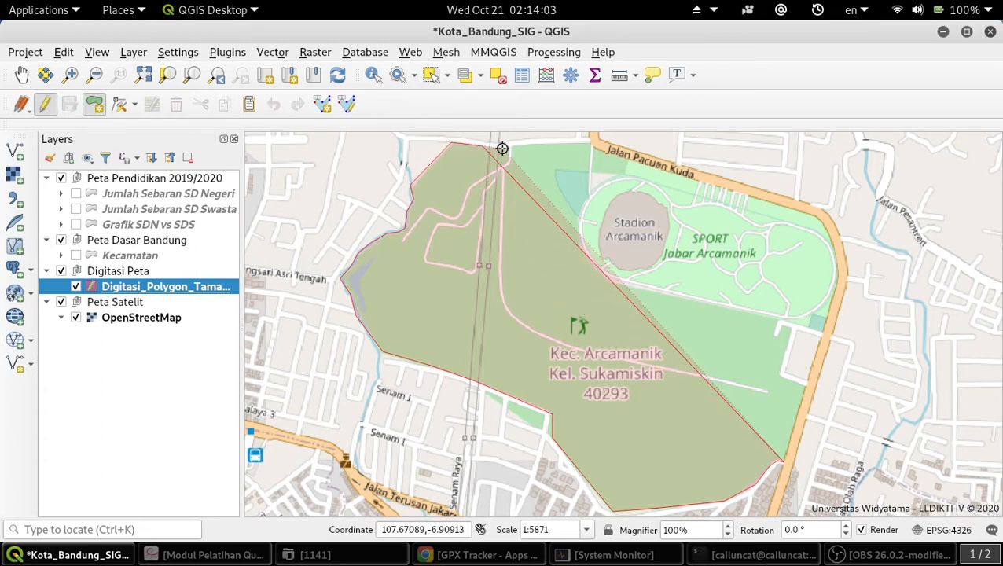
left_click(521, 144)
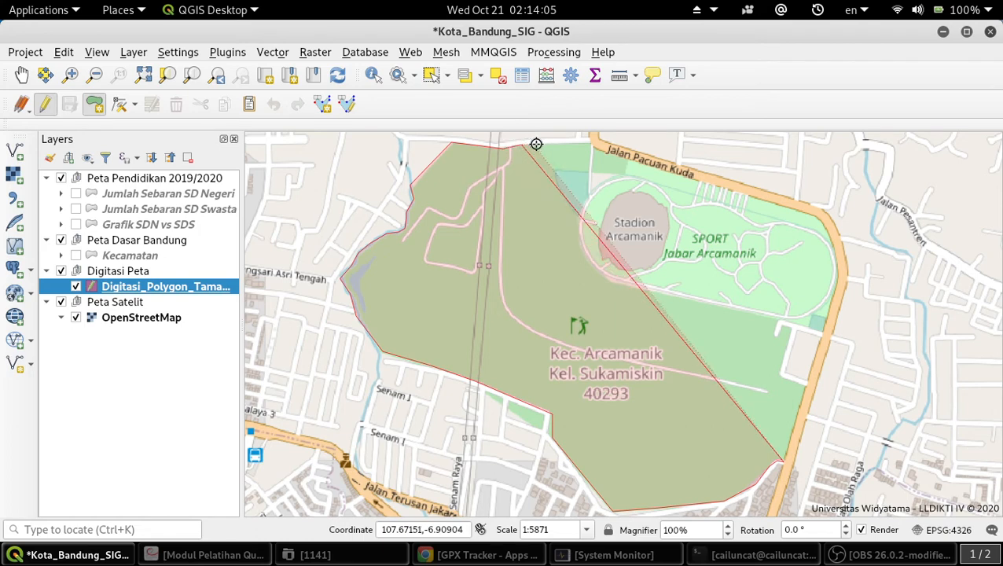
left_click(549, 144)
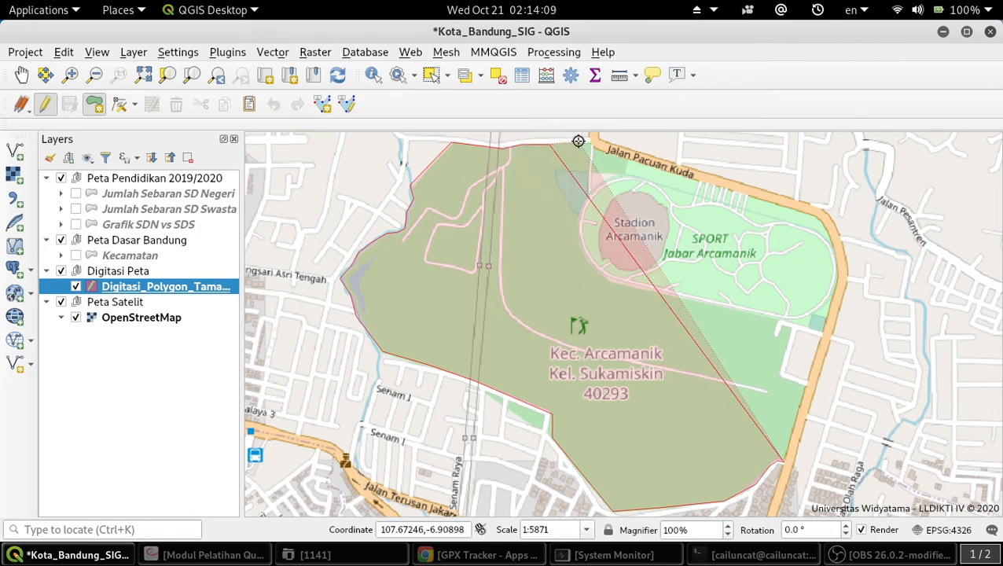
left_click(582, 142)
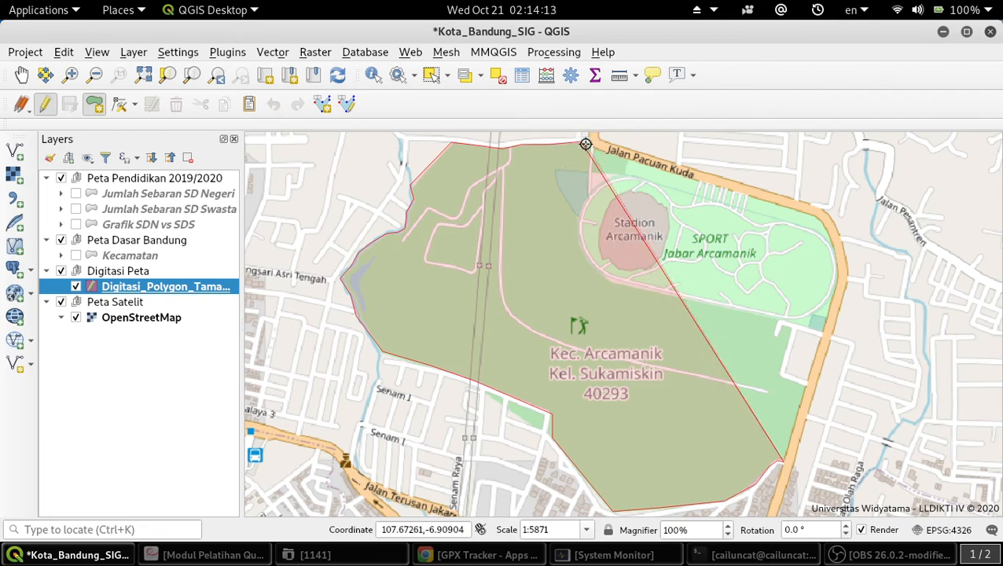
Trace the boundary along Jalan Pacuan Kuda and around the northeastern bend by Stadion Arcamanik, and finish the polygon.
left_click(640, 161)
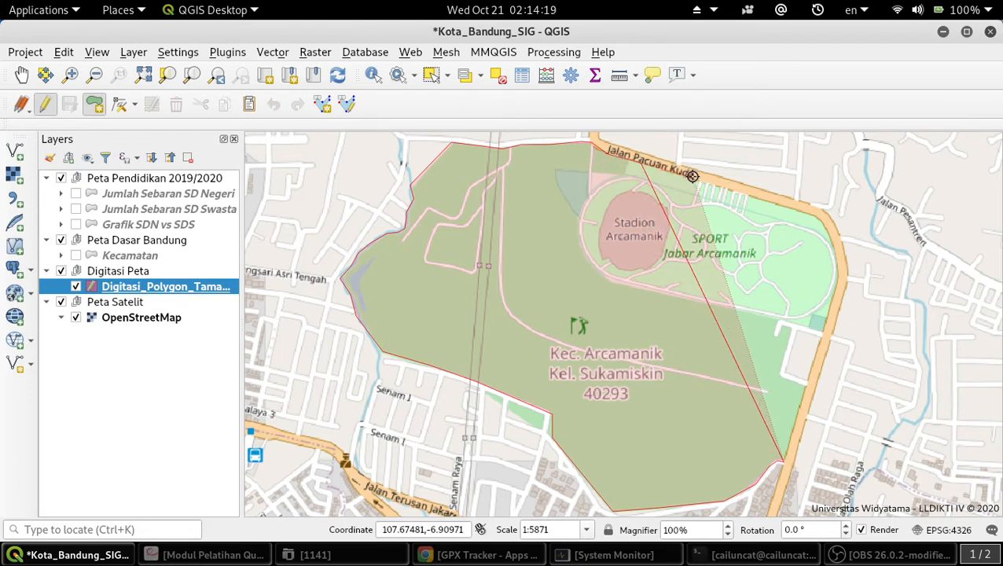
left_click(738, 188)
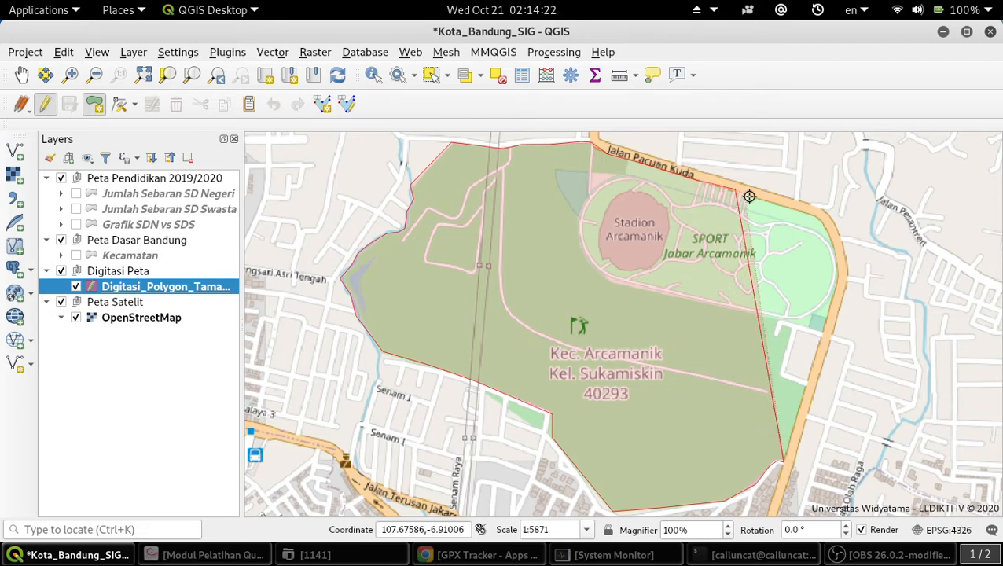
left_click(792, 208)
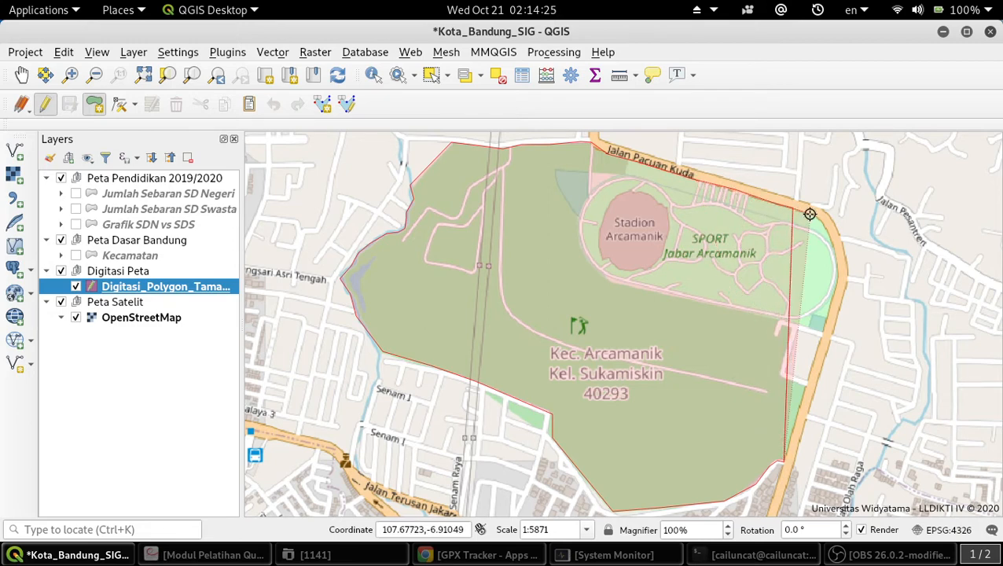
left_click(809, 213)
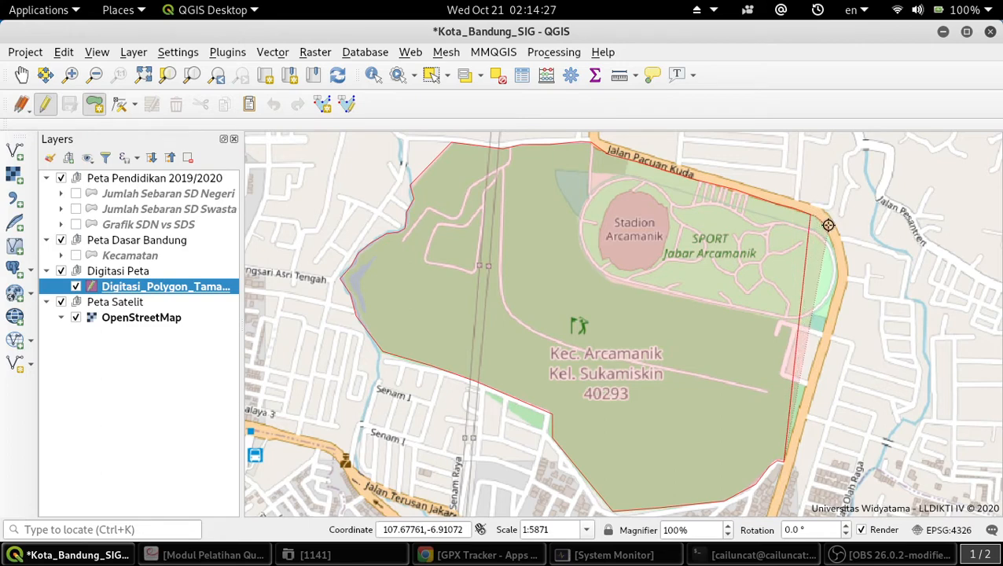
left_click(828, 228)
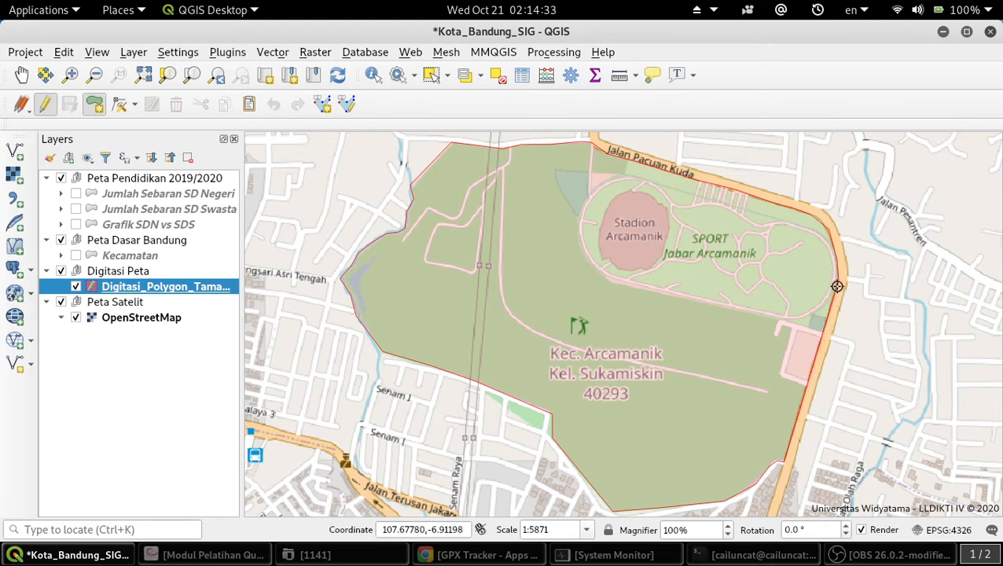
right_click(837, 286)
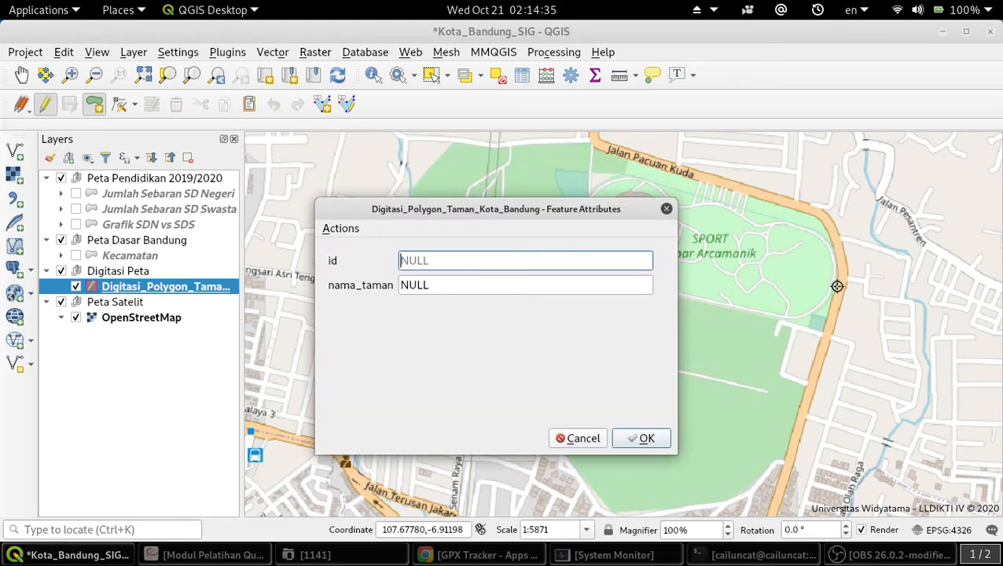
Set the new polygon's nama_taman attribute to Arcamanik and accept the feature attributes, leaving id empty.
left_click(506, 290)
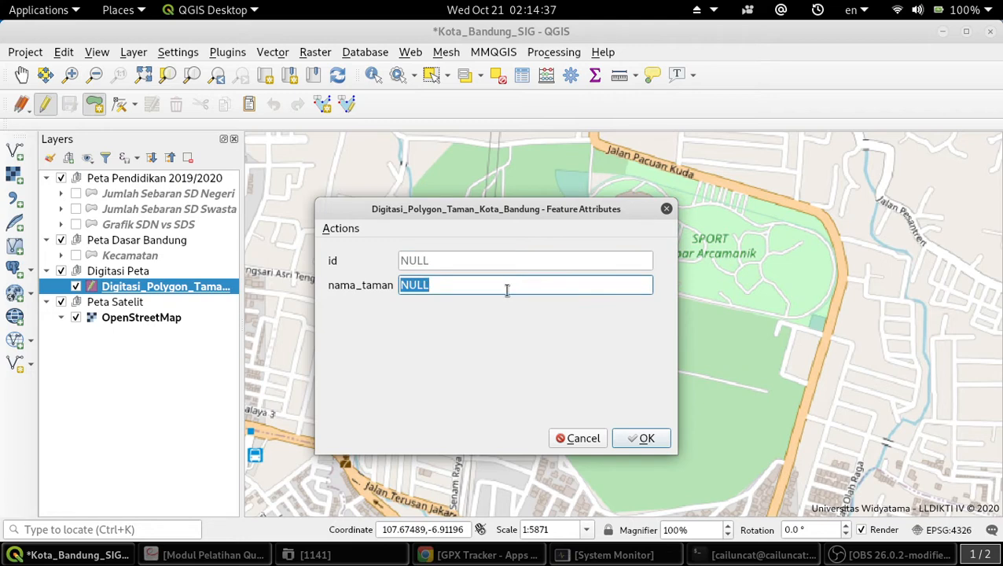
type("At")
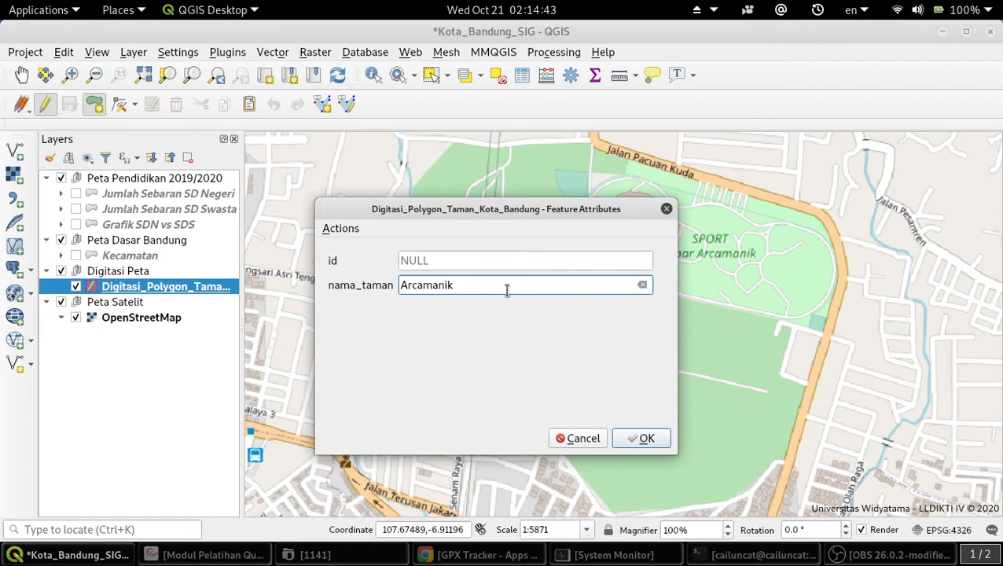
left_click(644, 438)
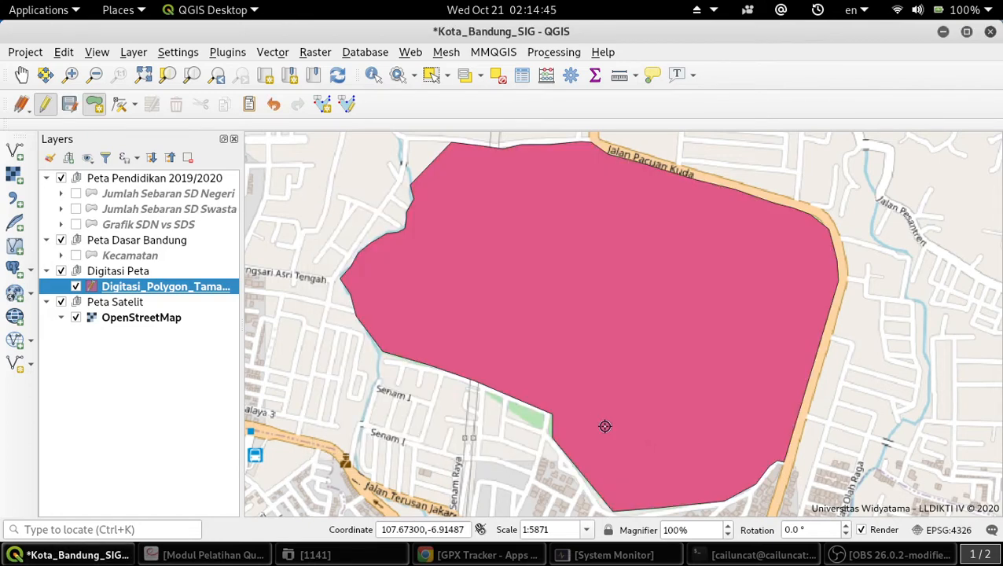
Save the park layer's edits and show the layer's full extent to view the Tegalega and Arcamanik polygons together.
left_click(74, 108)
right_click(189, 287)
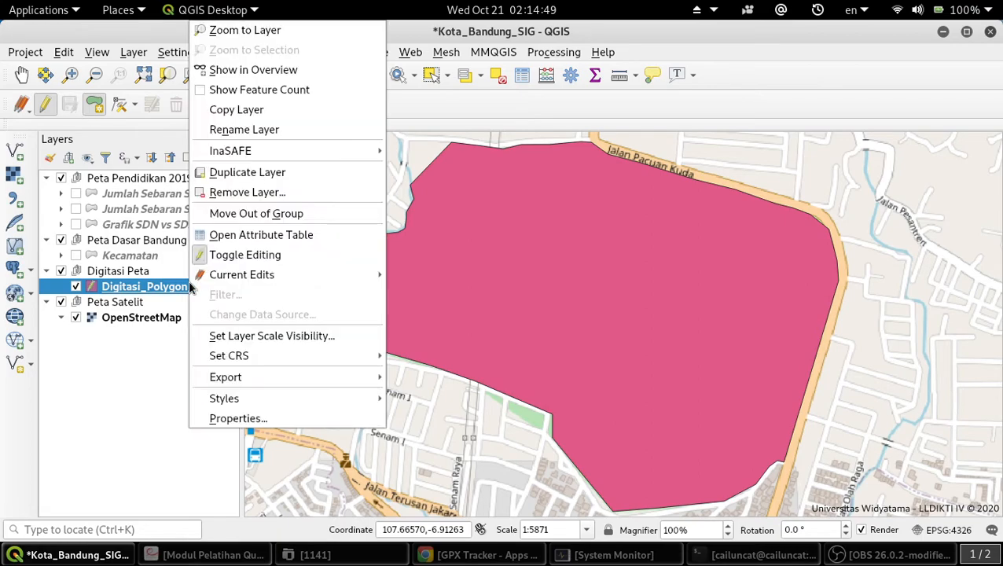
left_click(279, 30)
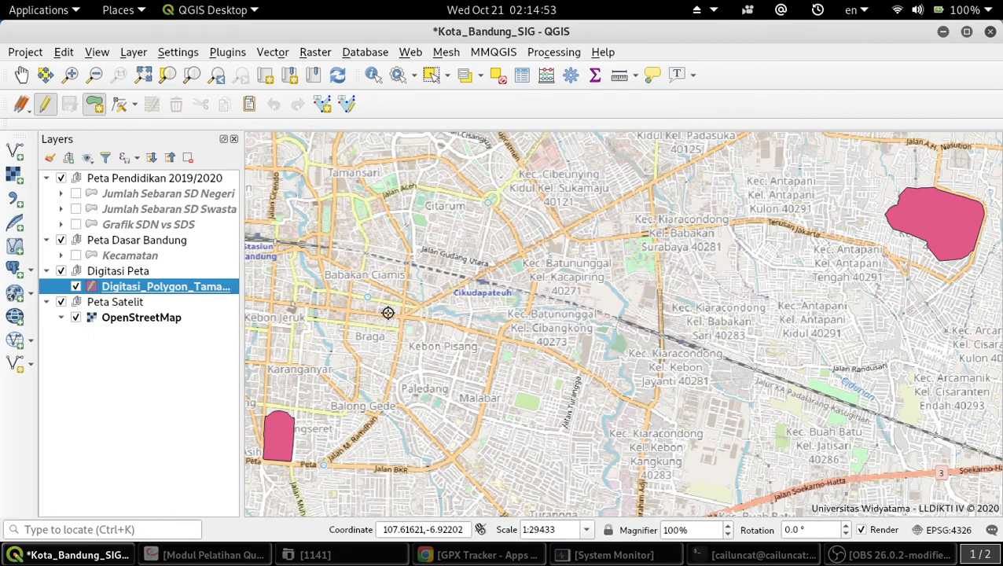
scroll(388, 313, "down", 1)
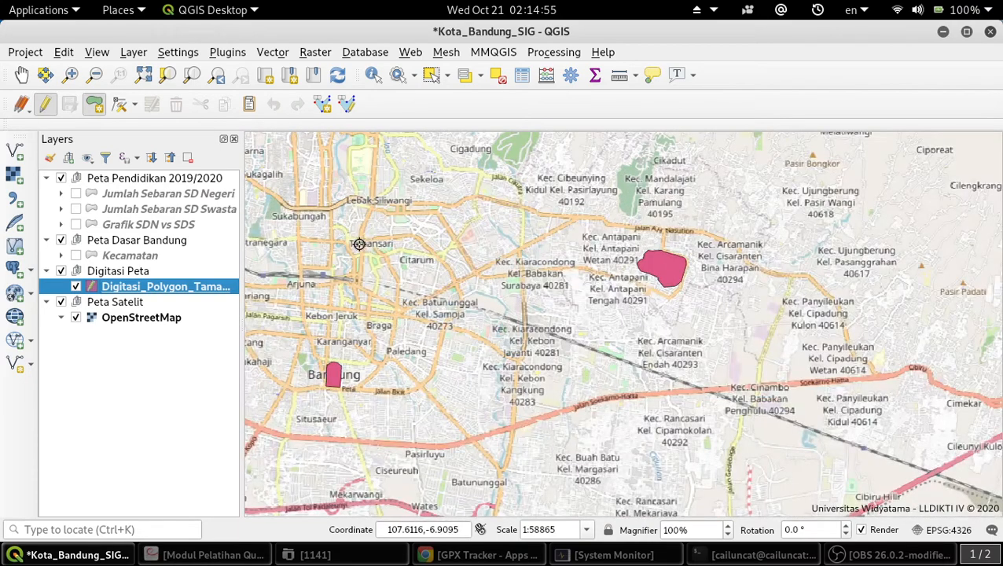
Browse the map north of the existing park polygons to locate the Gasibu field between Jalan Surapati and Jalan Diponegoro.
left_click(47, 103)
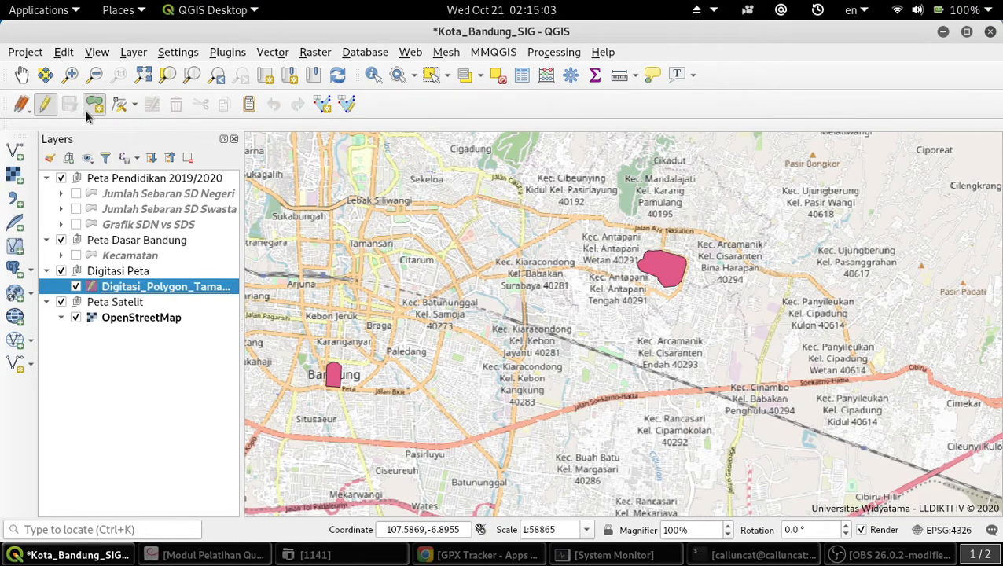
left_click(22, 73)
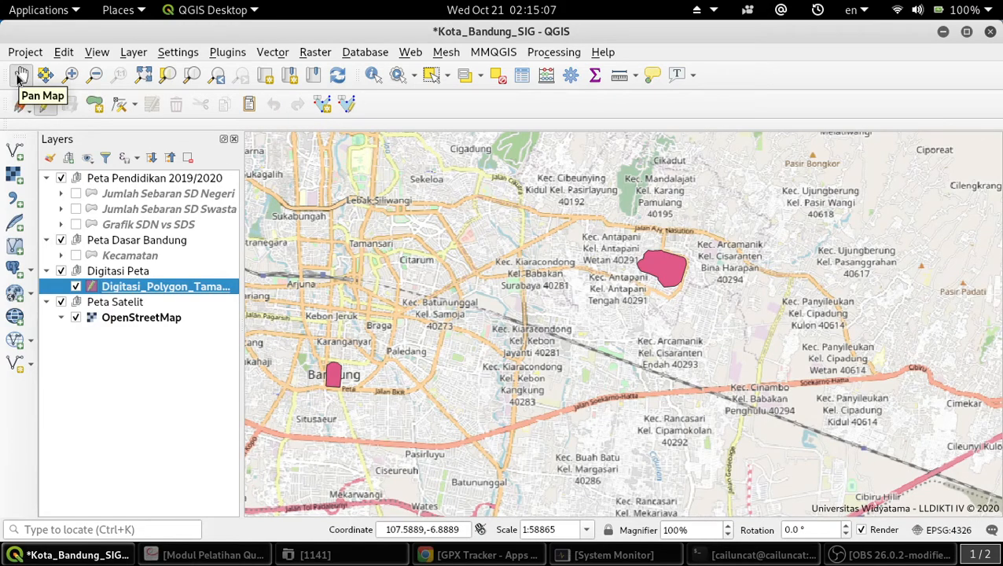
left_click_drag(548, 283, 727, 297)
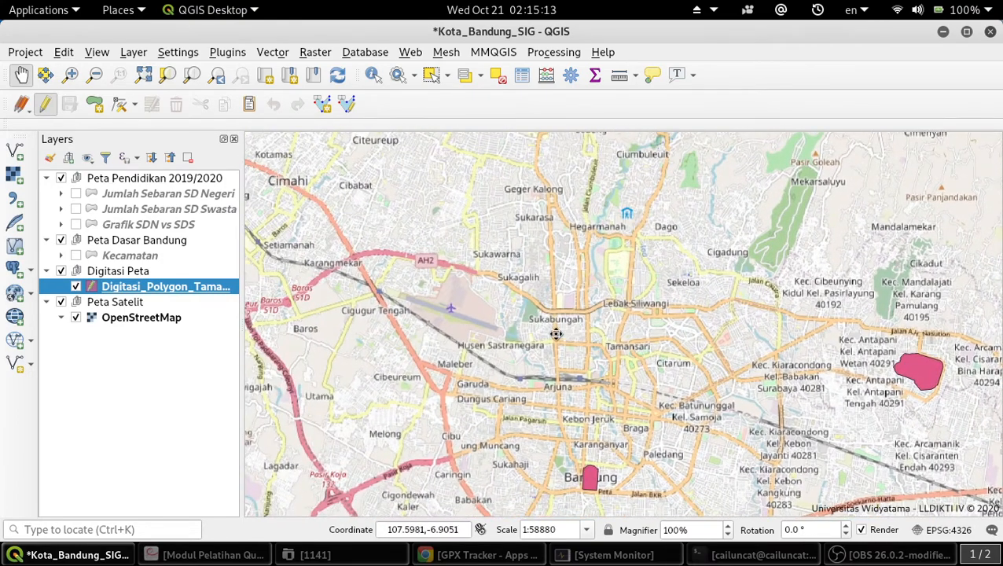
scroll(532, 325, "up", 4)
scroll(537, 266, "down", 3)
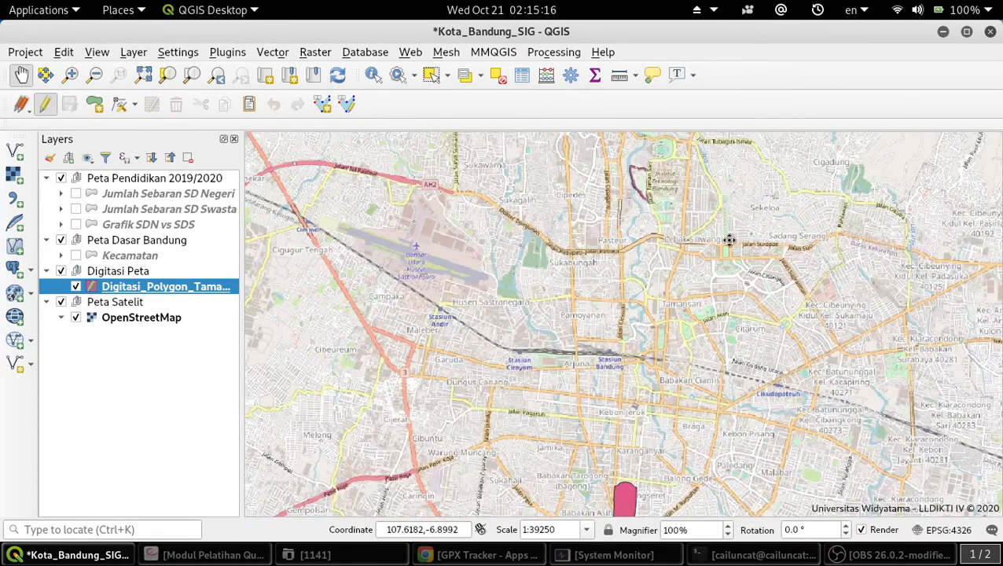
left_click_drag(739, 235, 624, 335)
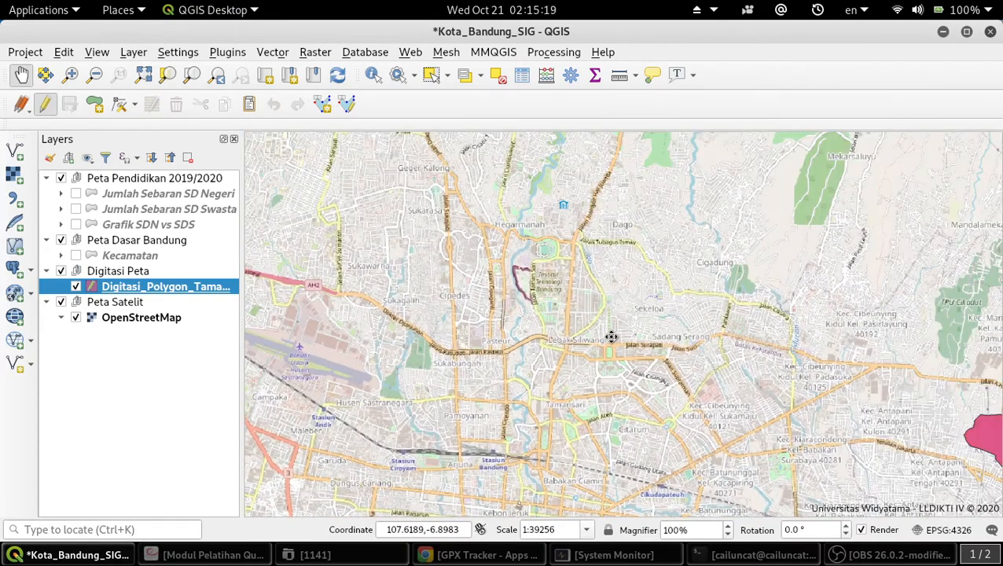
scroll(579, 305, "up", 3)
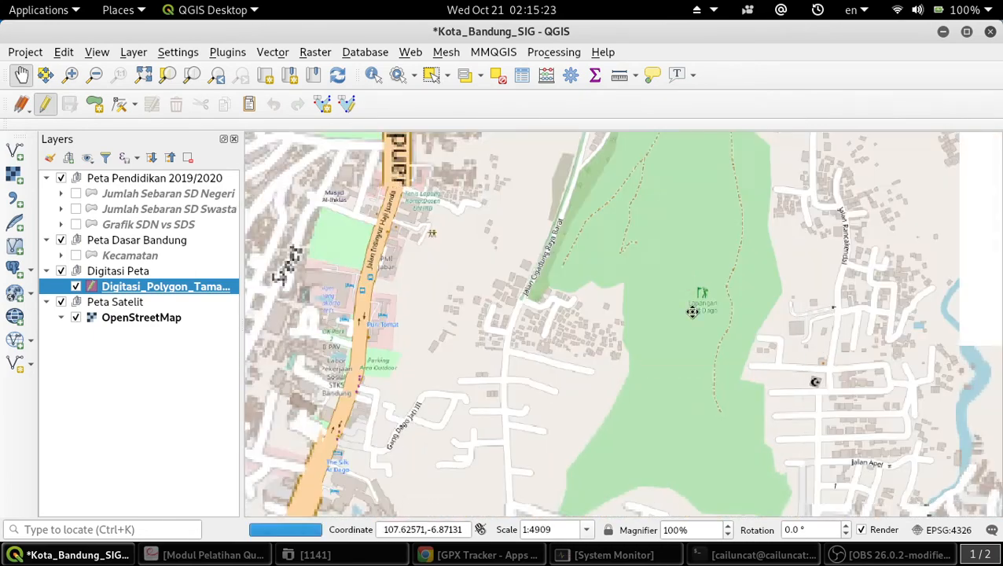
scroll(691, 310, "down", 3)
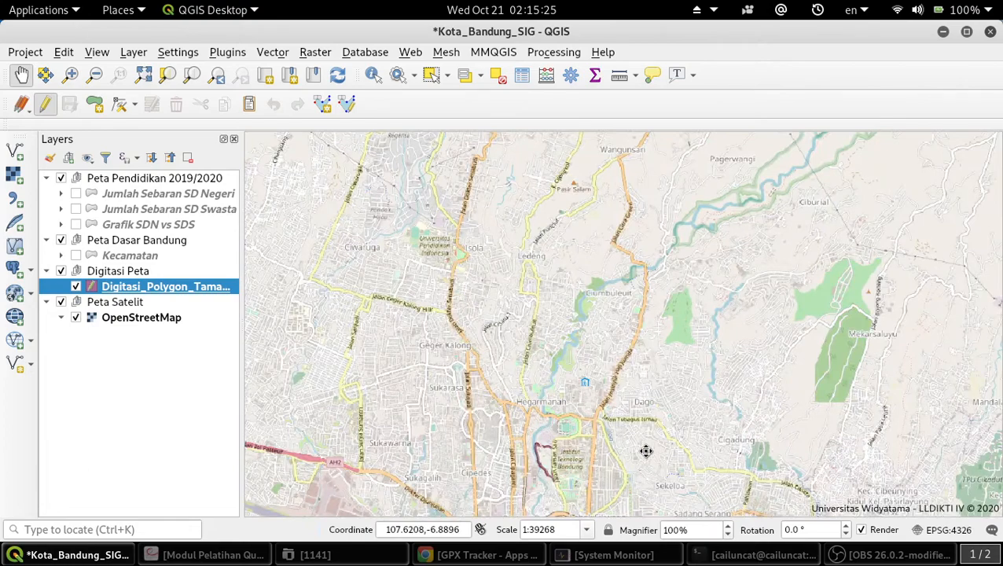
left_click_drag(645, 451, 594, 275)
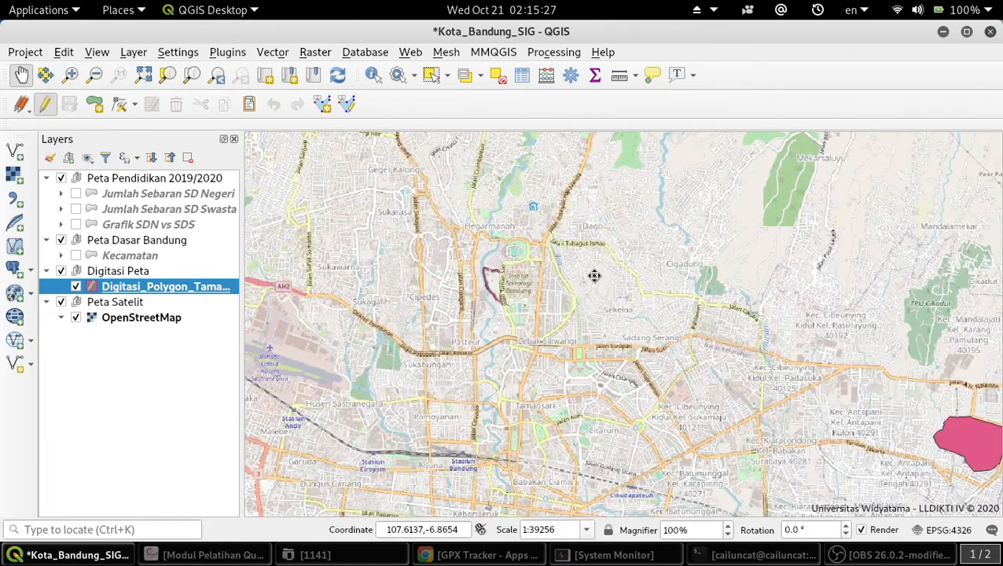
scroll(577, 353, "up", 4)
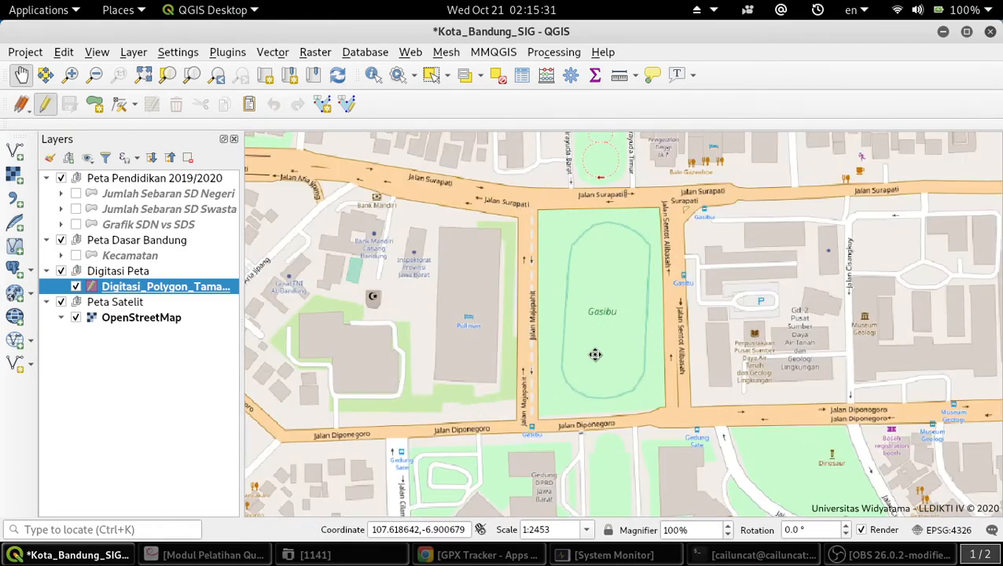
left_click_drag(632, 330, 577, 378)
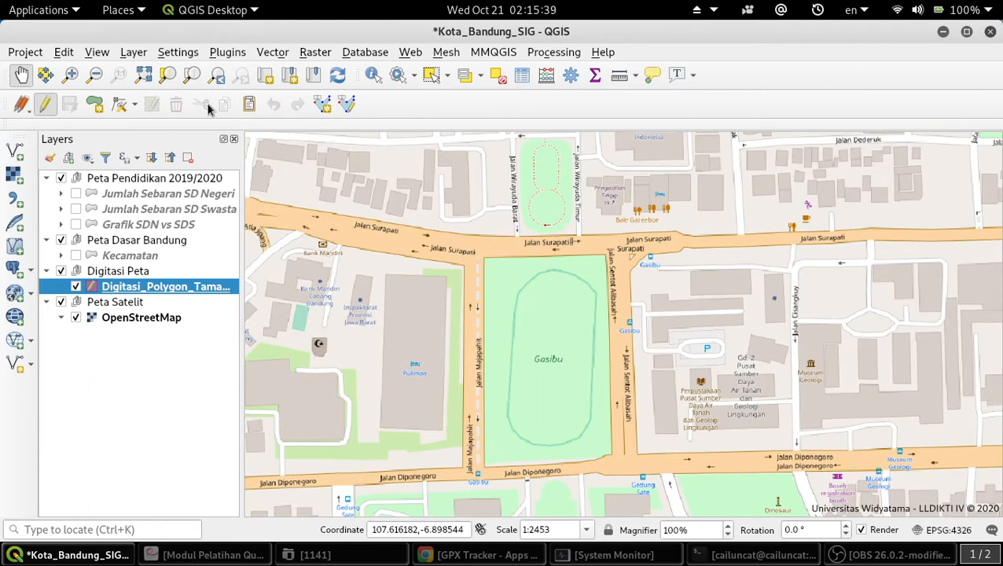
Digitize the Gasibu field as a polygon bounded by Jalan Majapahit, Jalan Diponegoro, Jalan Sentot Alibasah and Jalan Surapati.
left_click(70, 74)
left_click_drag(470, 244, 635, 484)
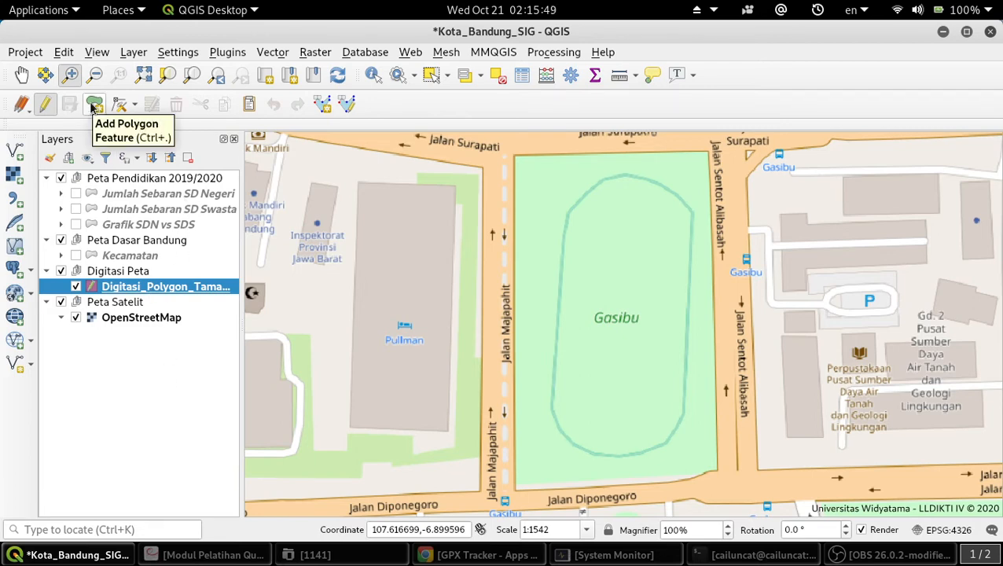
left_click(94, 104)
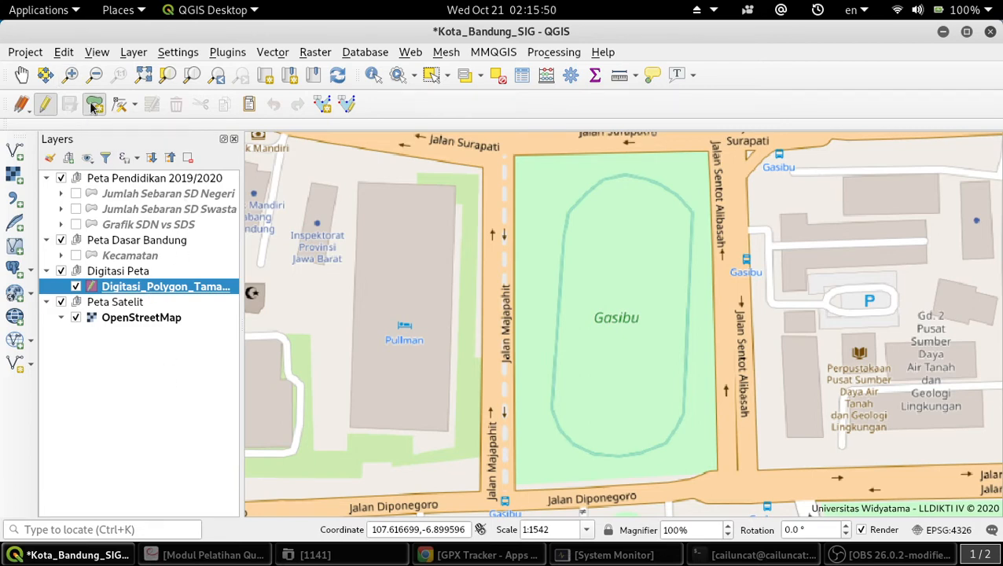
left_click(514, 156)
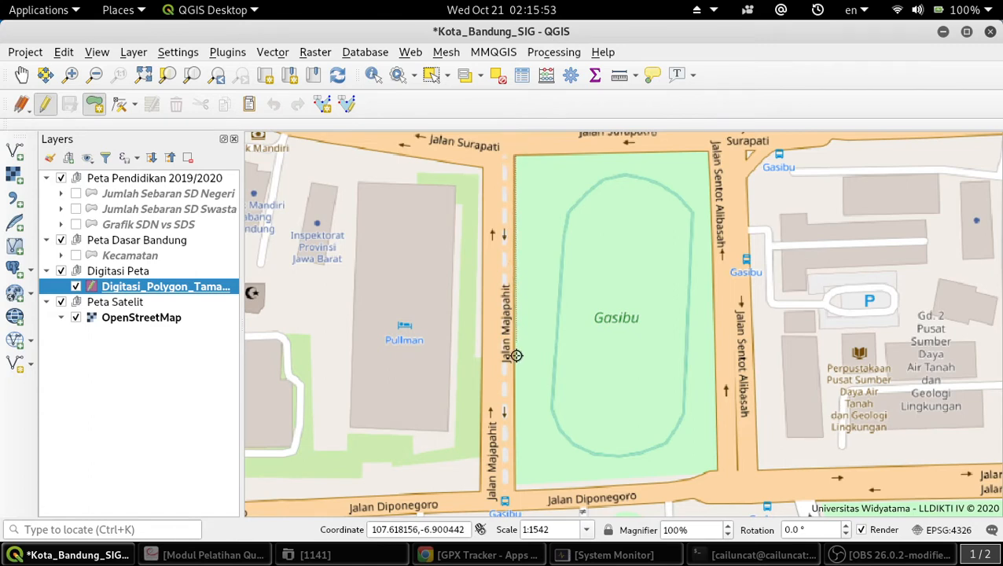
left_click(514, 489)
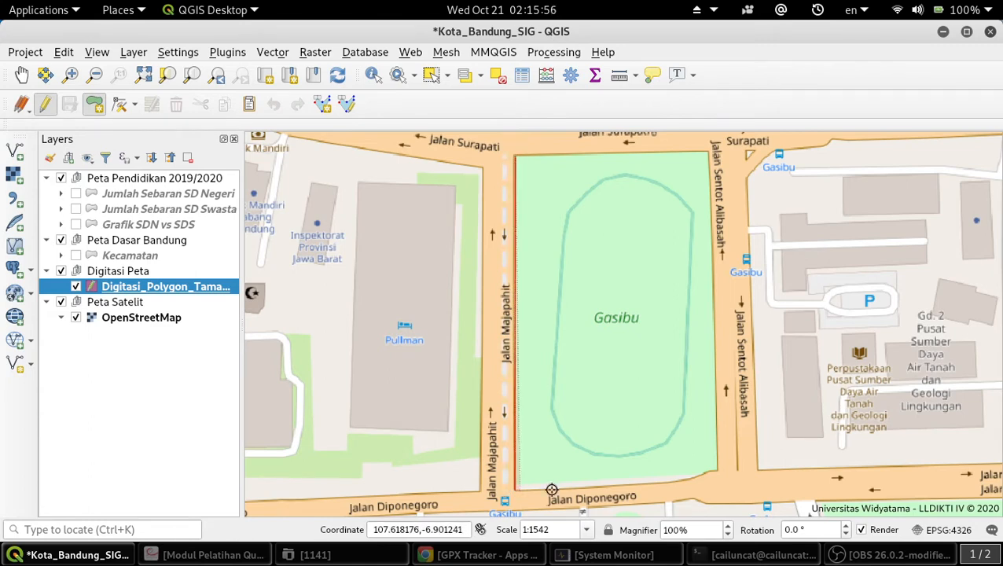
left_click(664, 483)
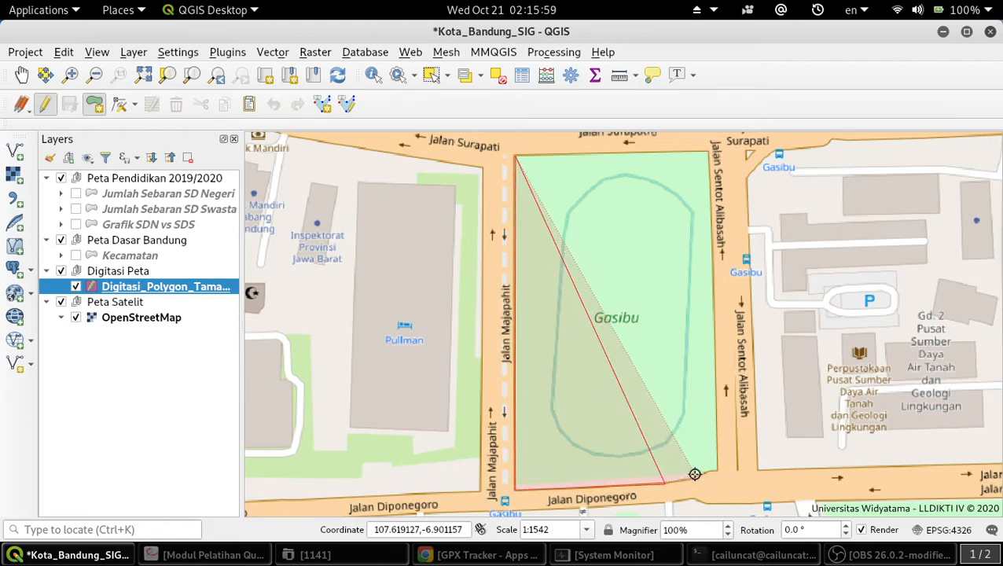
left_click(692, 479)
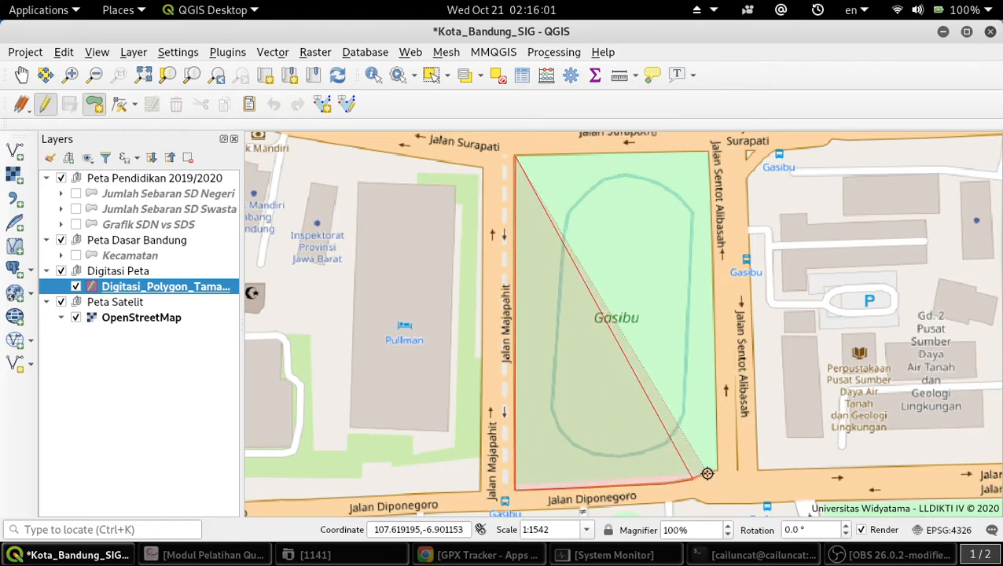
left_click(708, 469)
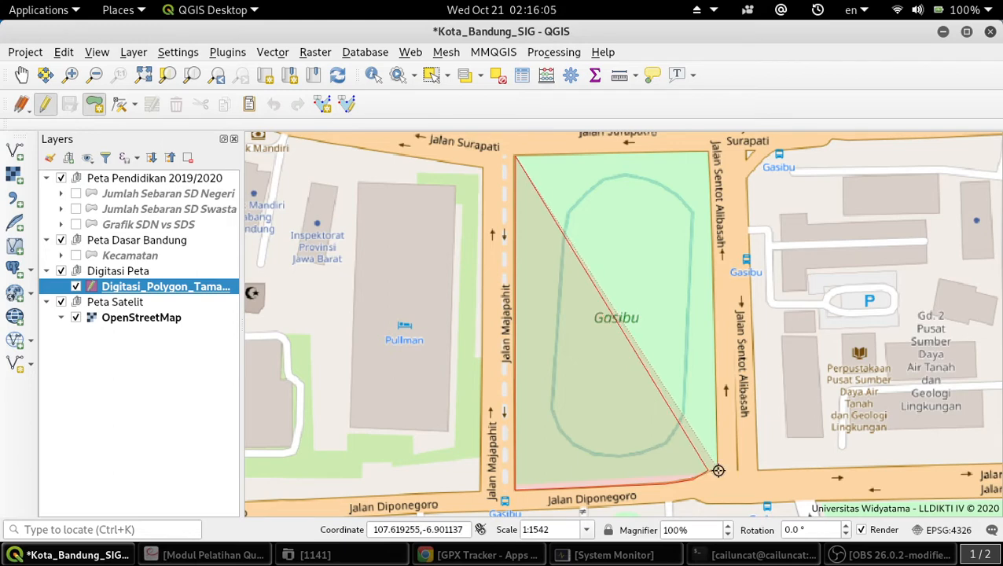
left_click(718, 470)
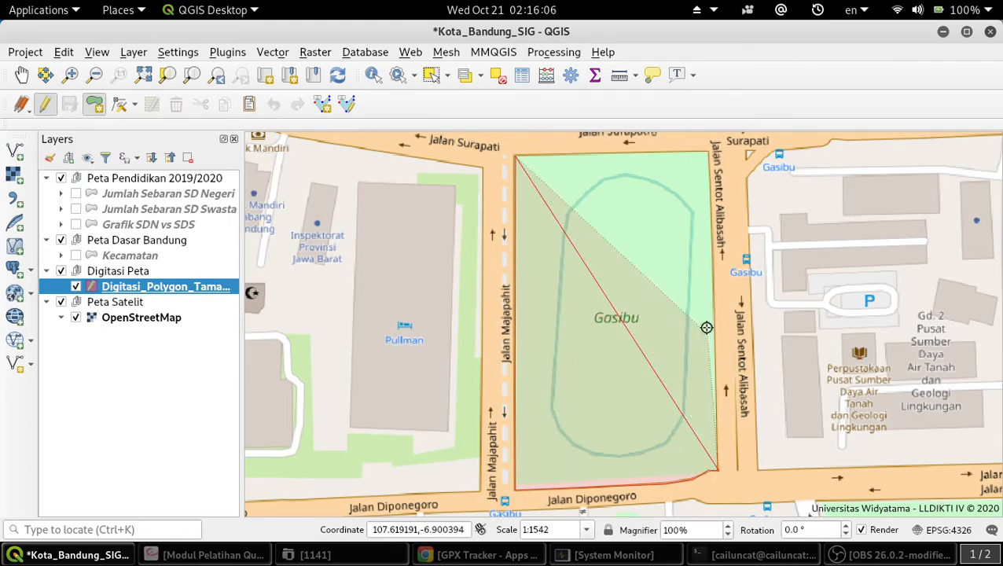
left_click(708, 150)
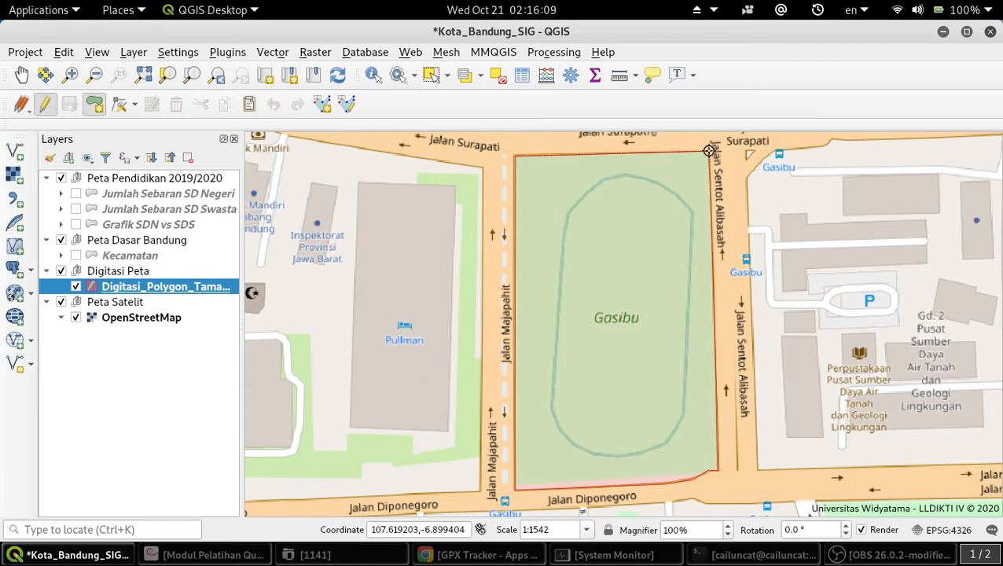
right_click(708, 150)
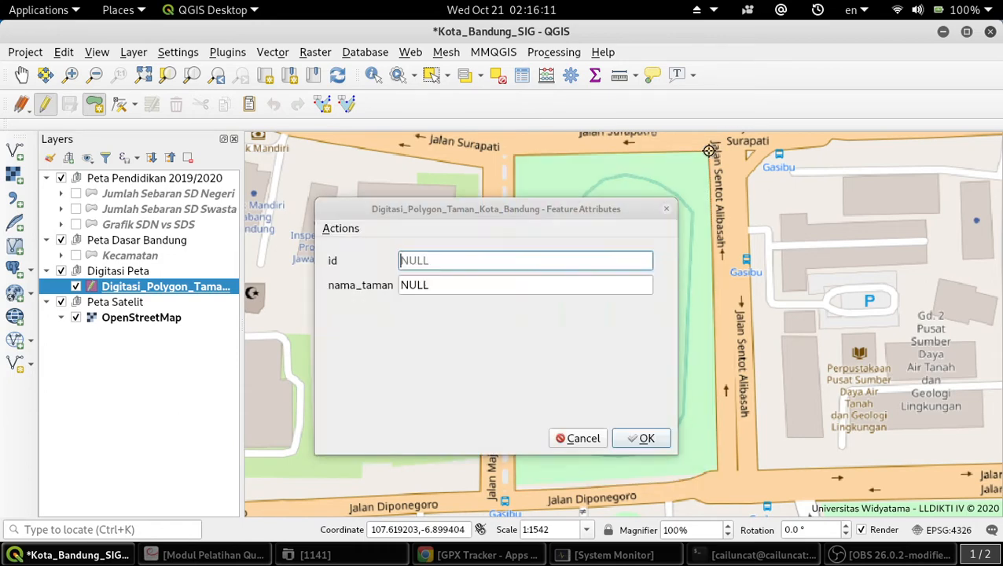
Set the new polygon's nama_taman attribute to Gasibu and accept the feature attributes, leaving id empty.
double_click(477, 280)
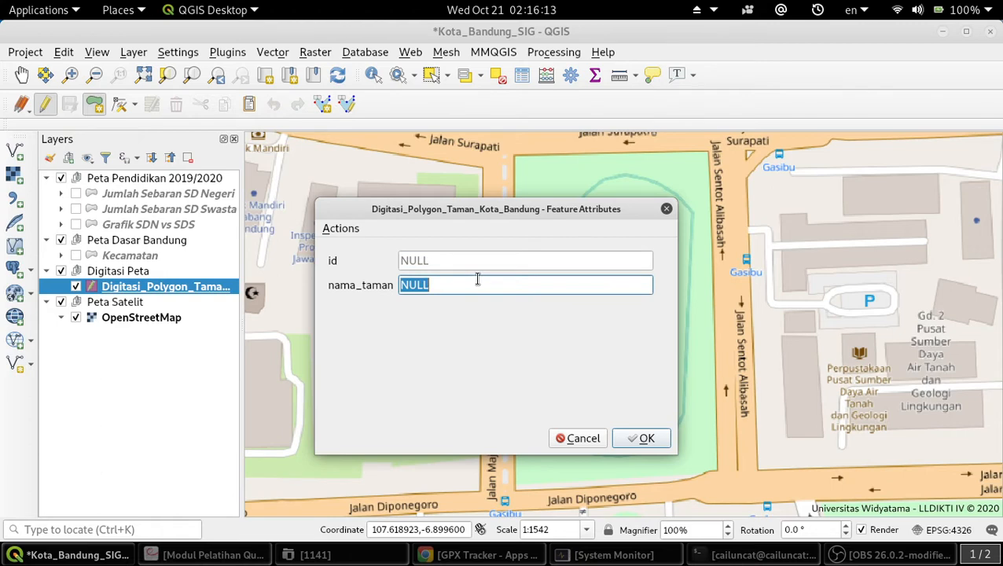
type("Gasibu")
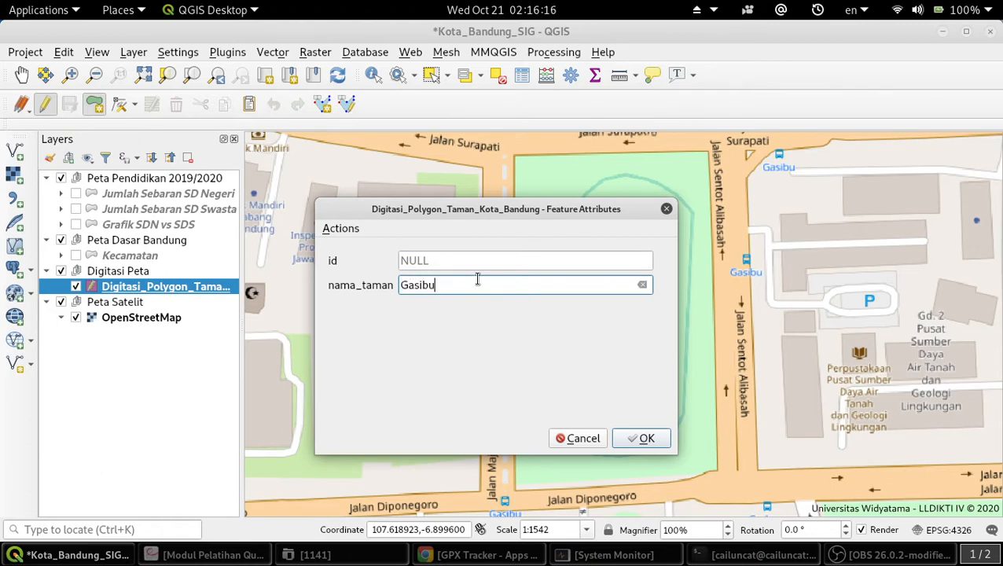
left_click(642, 437)
Locate the Babakan Siliwangi green area around Sarana Olahraga Ganesha, north of Institut Teknologi Bandung, and frame it.
scroll(648, 428, "down", 4)
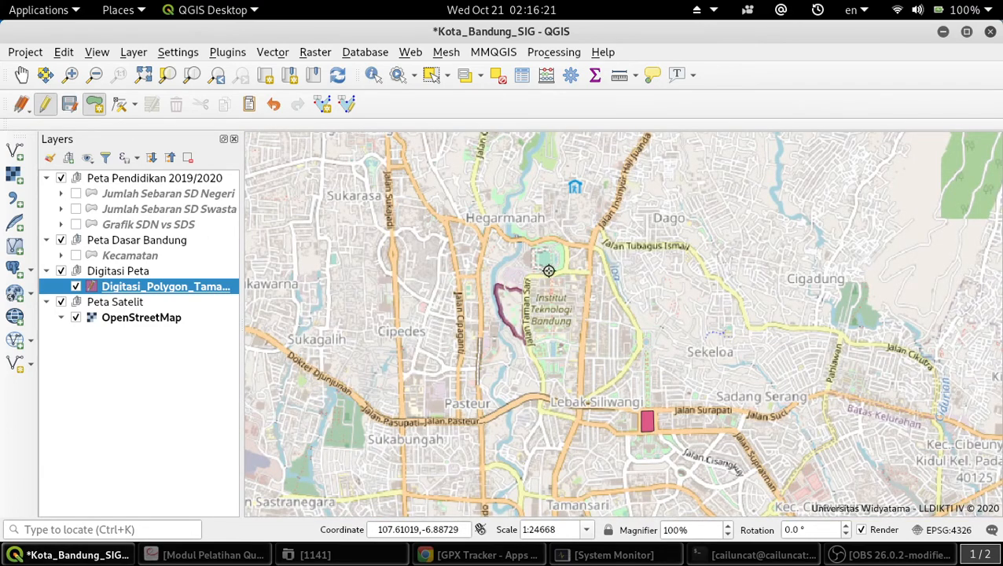
scroll(544, 254, "up", 2)
scroll(547, 213, "up", 2)
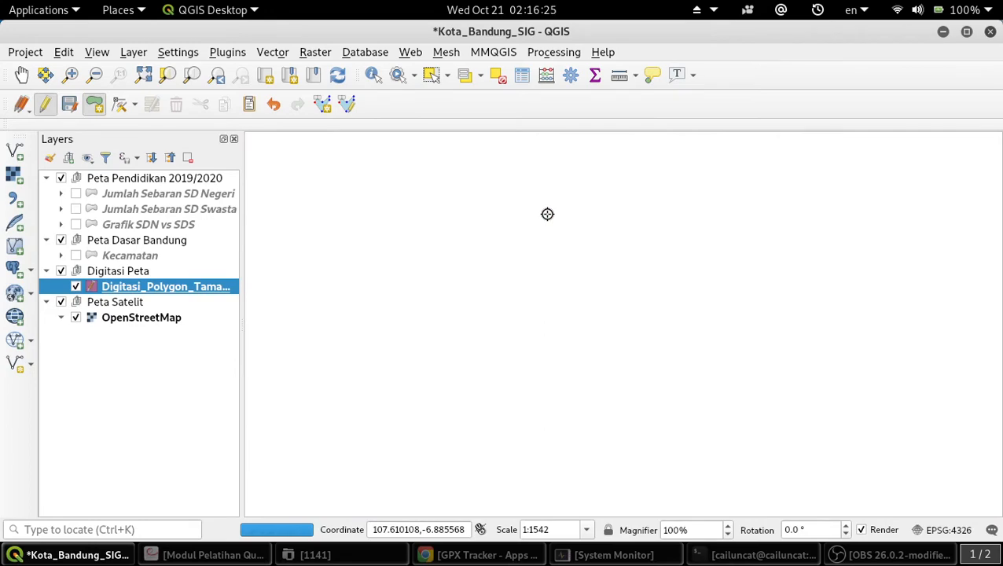
scroll(547, 214, "down", 1)
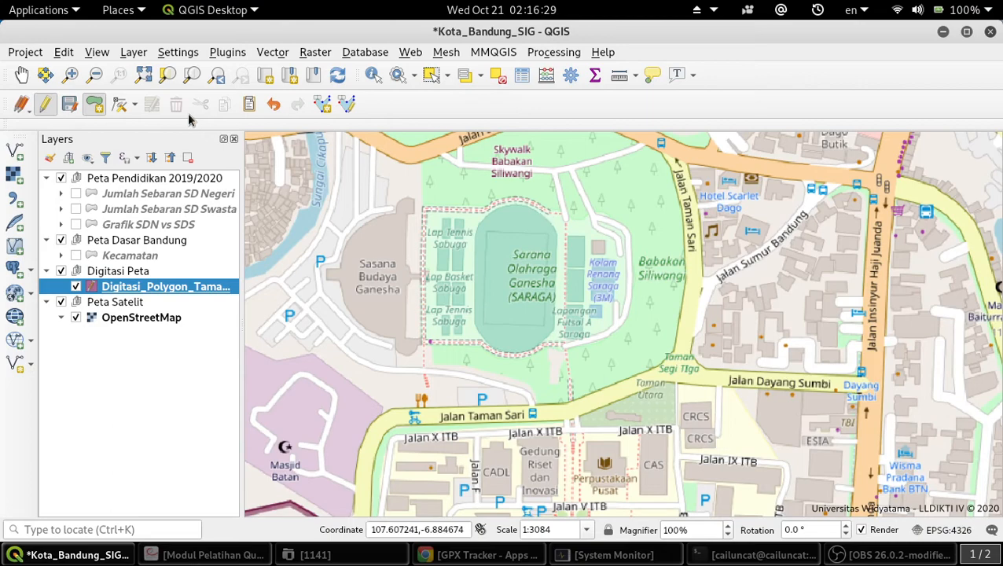
left_click(22, 74)
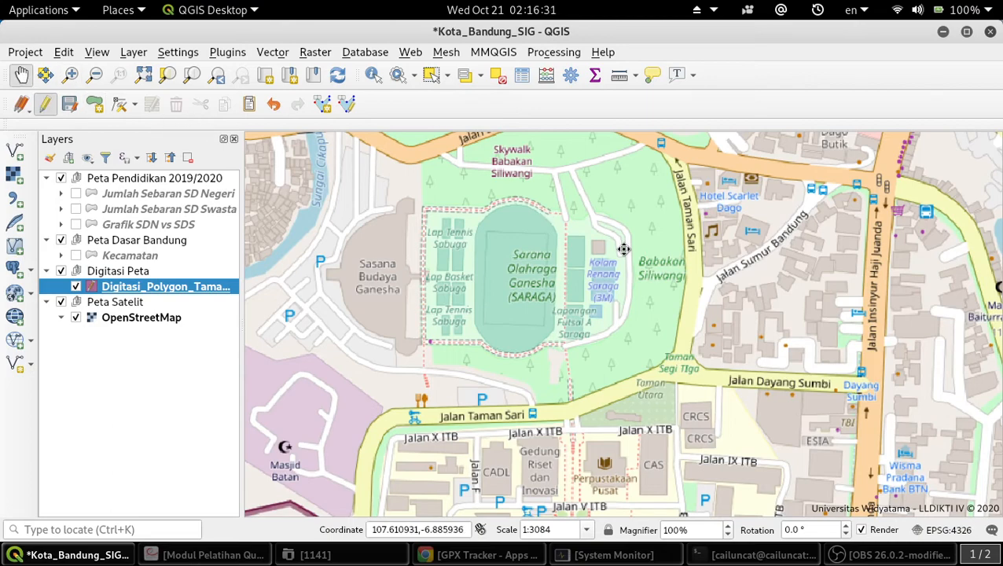
left_click_drag(624, 248, 664, 327)
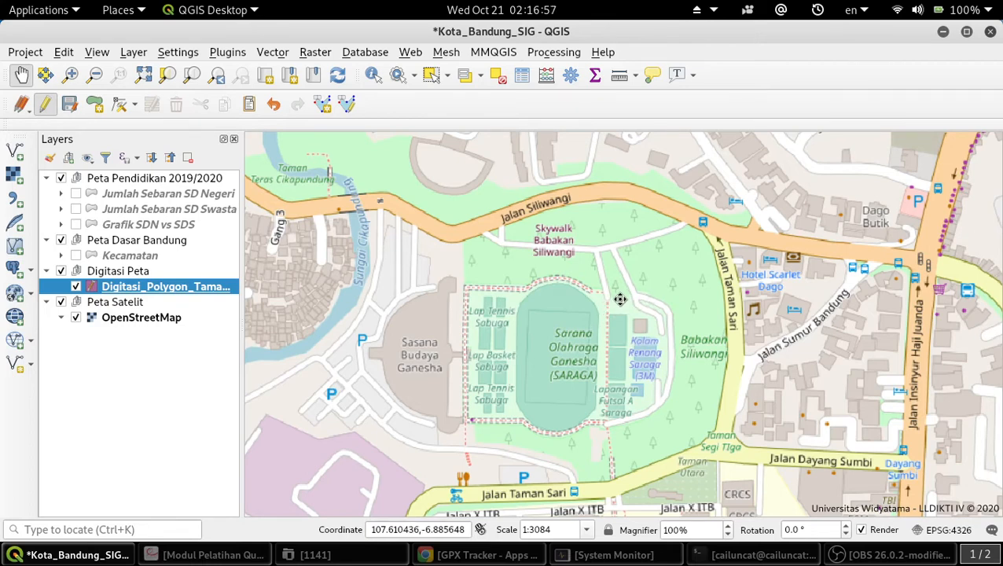
left_click(70, 74)
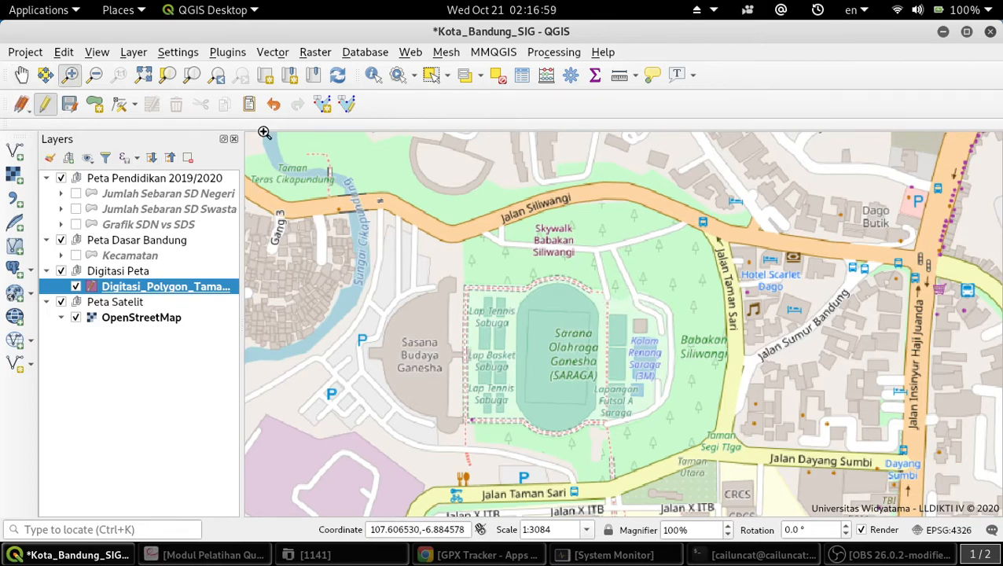
left_click_drag(433, 161, 776, 487)
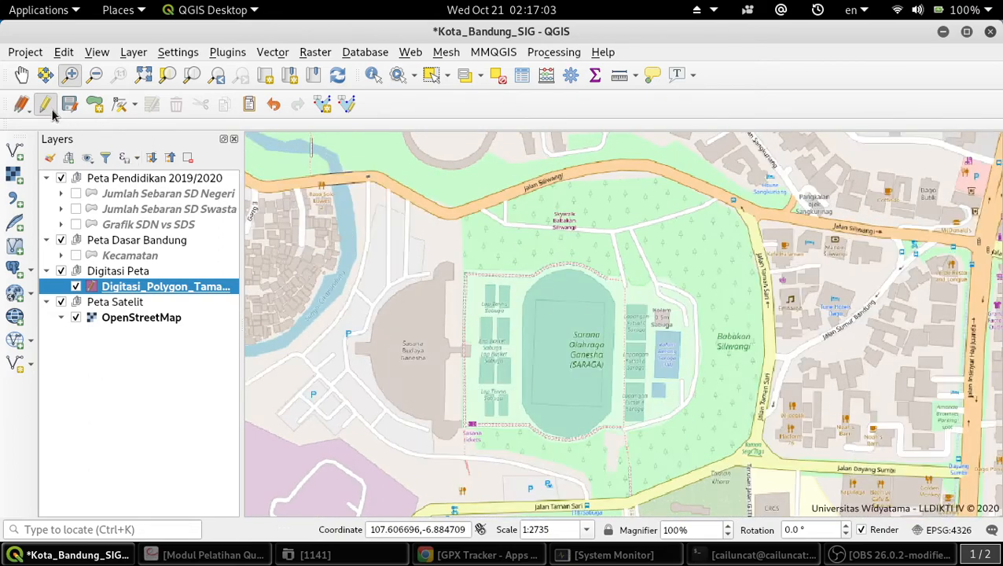
Start a new park polygon for Babakan Siliwangi, tracing its northern edge along Jalan Siliwangi to the Jalan Taman Sari junction.
left_click(94, 104)
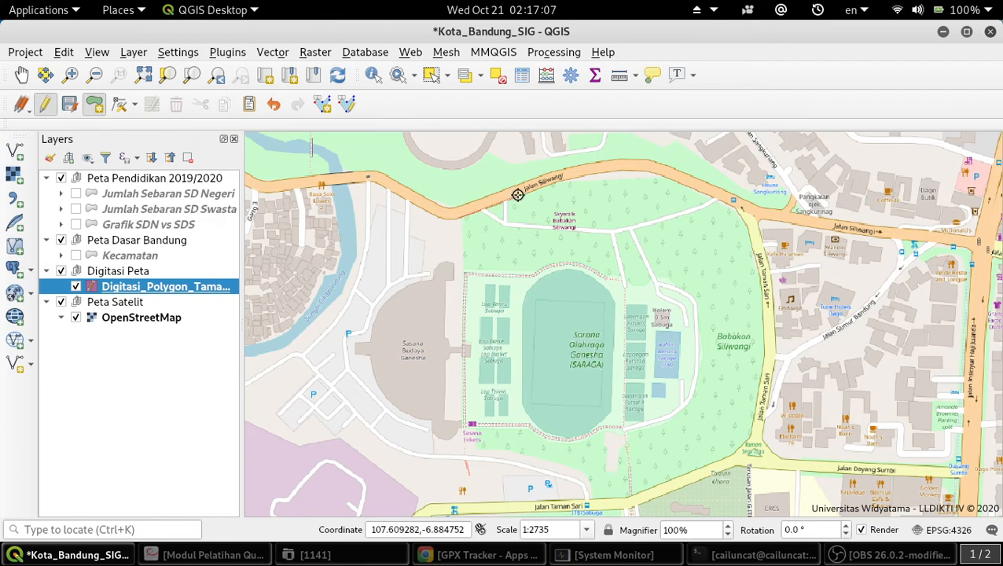
left_click(519, 197)
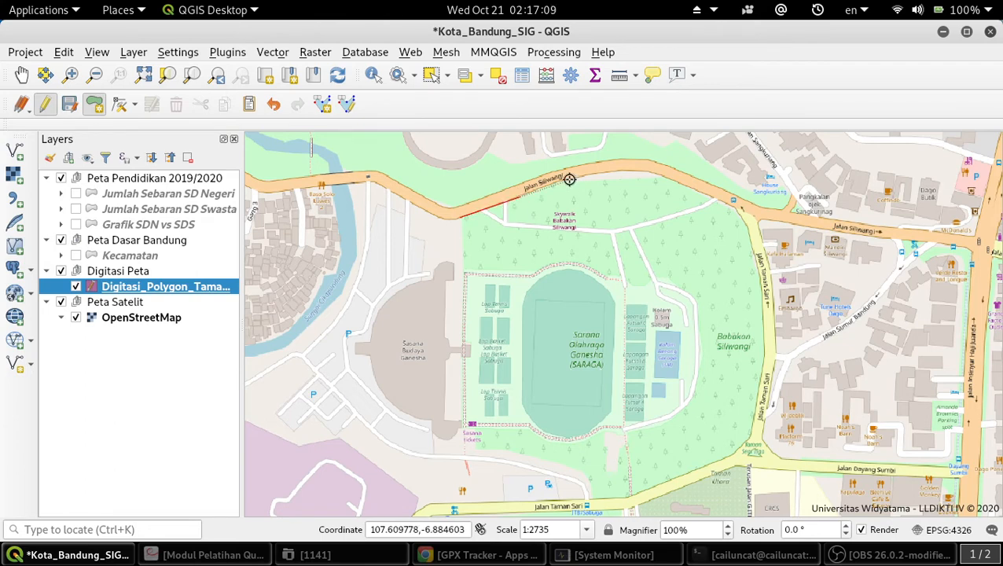
left_click(606, 172)
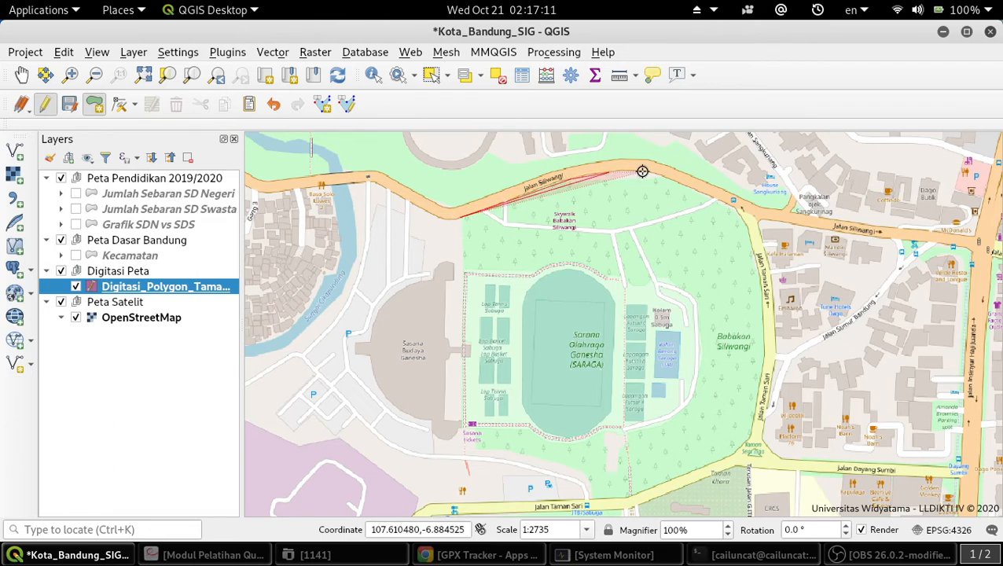
left_click(645, 171)
left_click(678, 181)
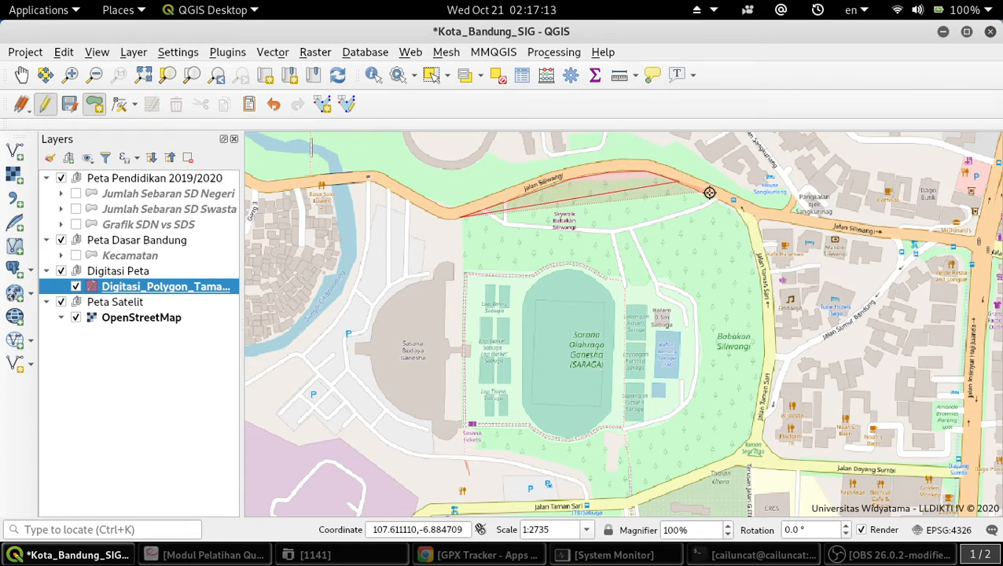
left_click(719, 201)
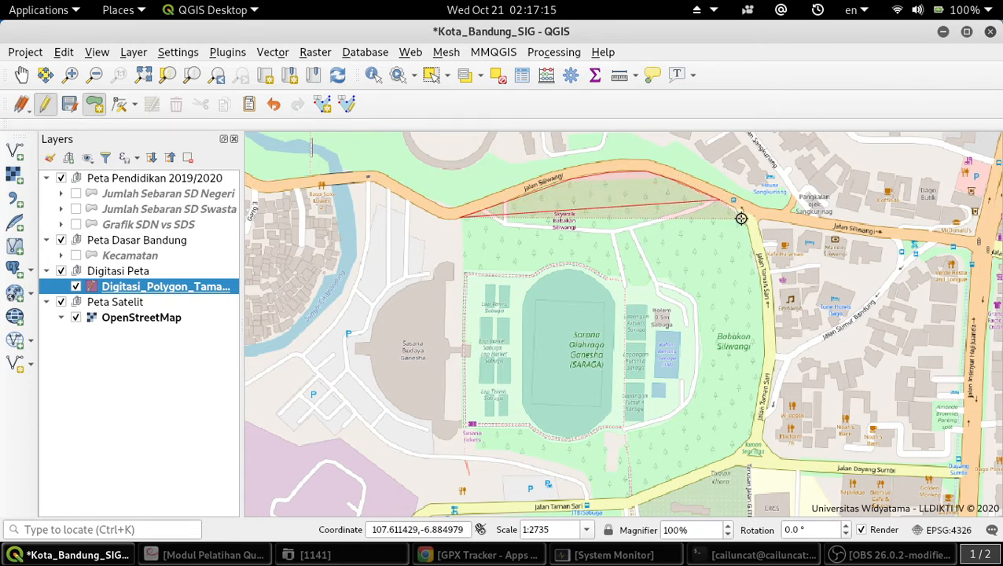
left_click(740, 210)
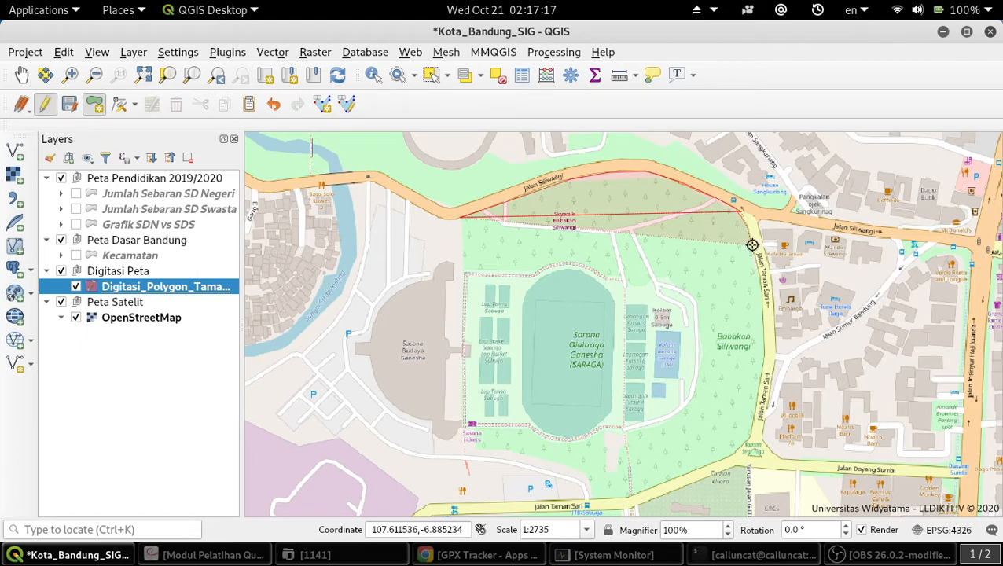
Continue the polygon's outer edge along Jalan Taman Sari to the southern boundary, ending south of the sports complex.
left_click(752, 241)
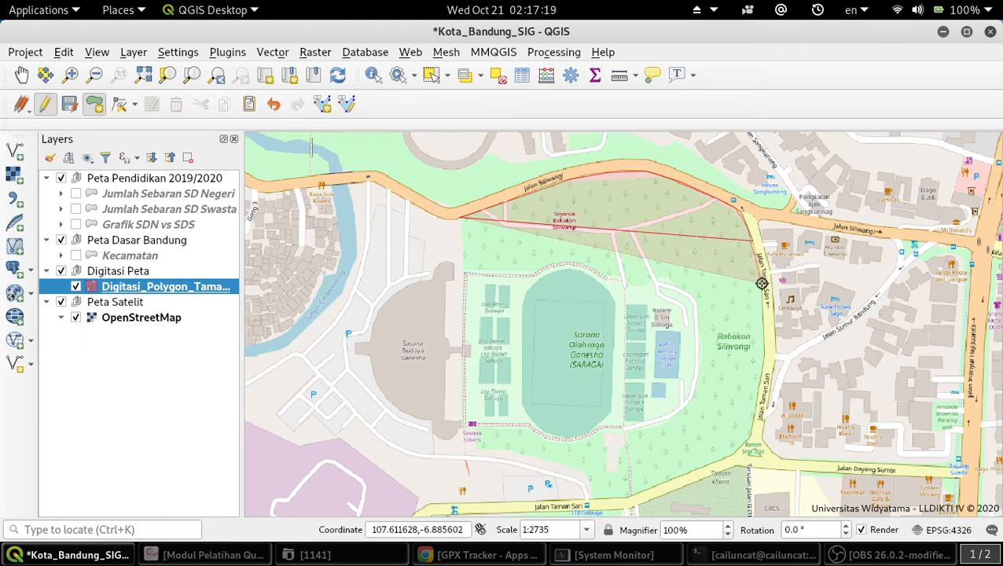
left_click(765, 342)
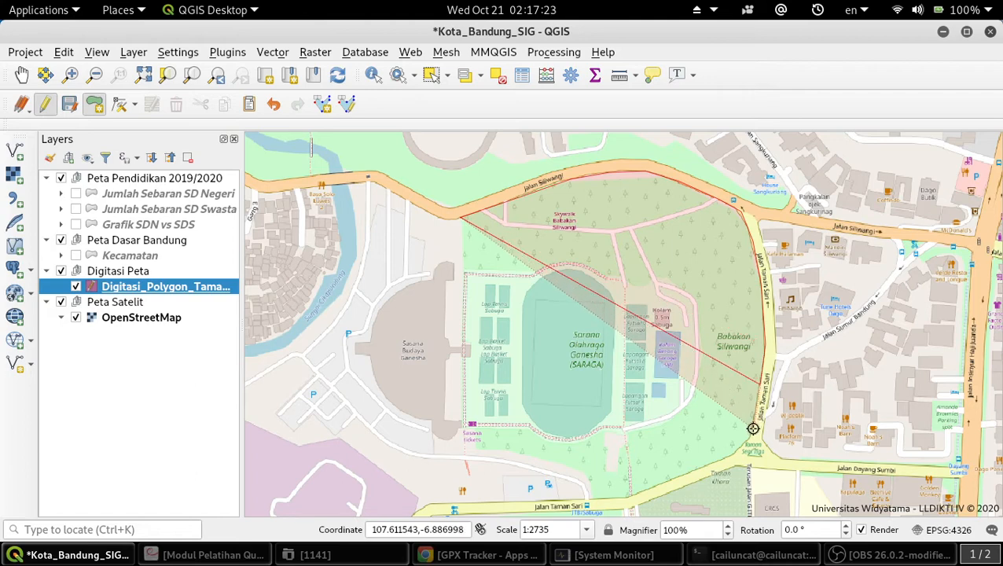
left_click(739, 449)
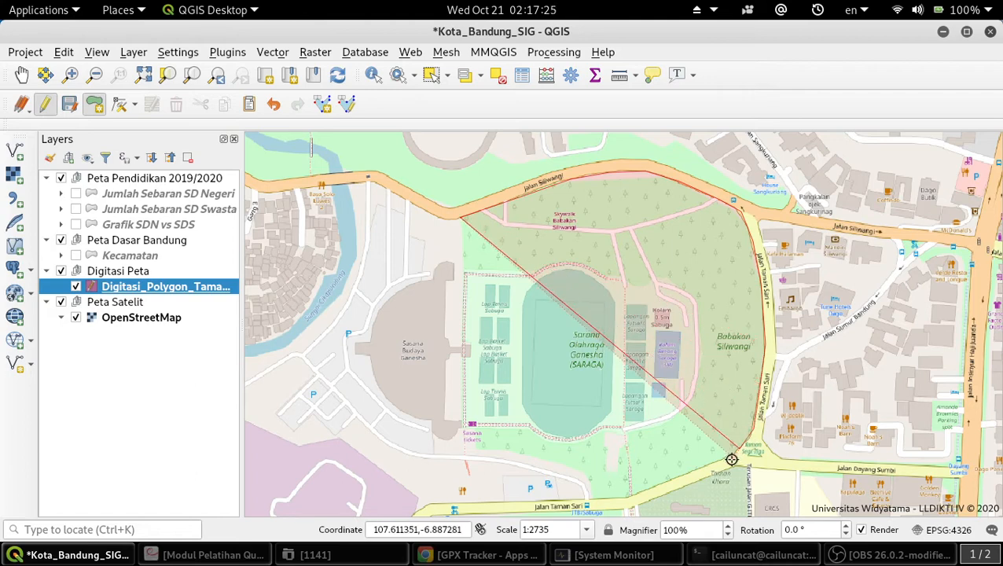
left_click(712, 462)
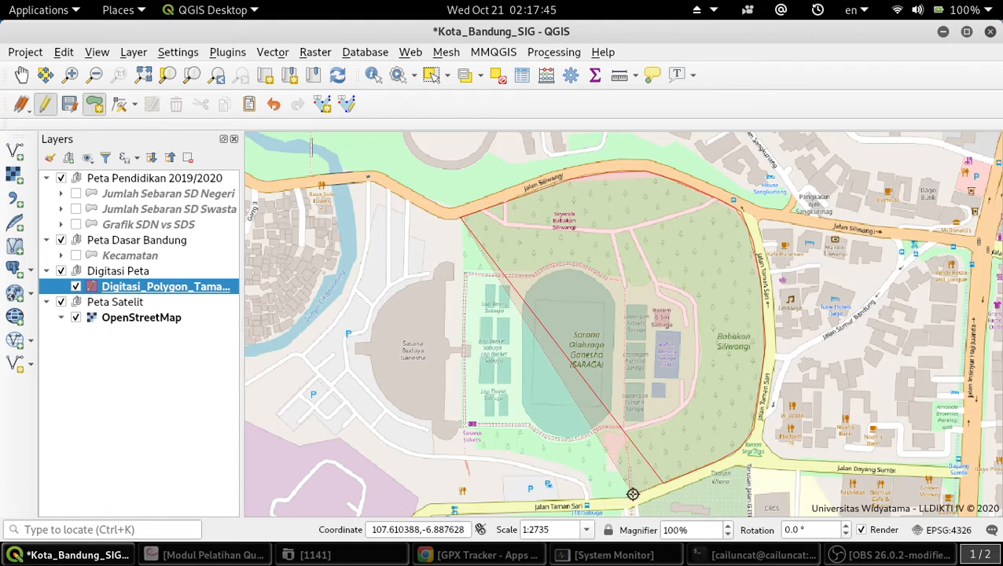
left_click(633, 493)
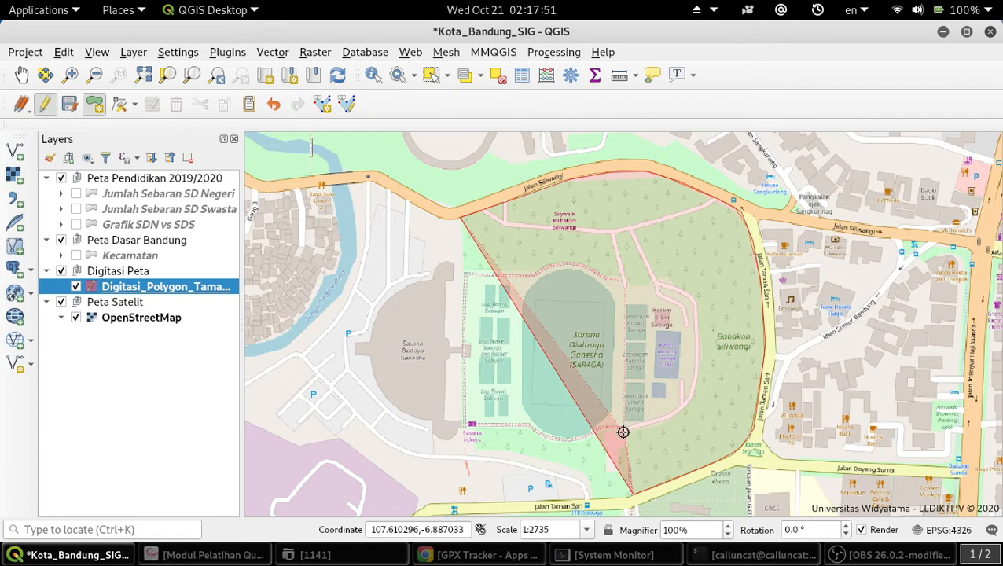
Trace the polygon's inner edge northward along the curved path east of the SARAGA pools, then west toward the running track.
left_click(623, 432)
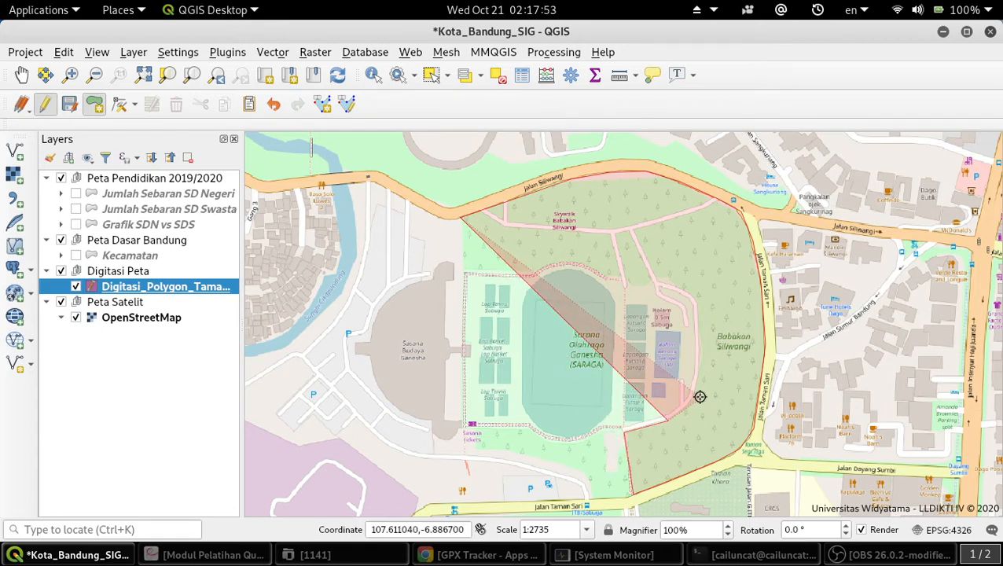
left_click(701, 352)
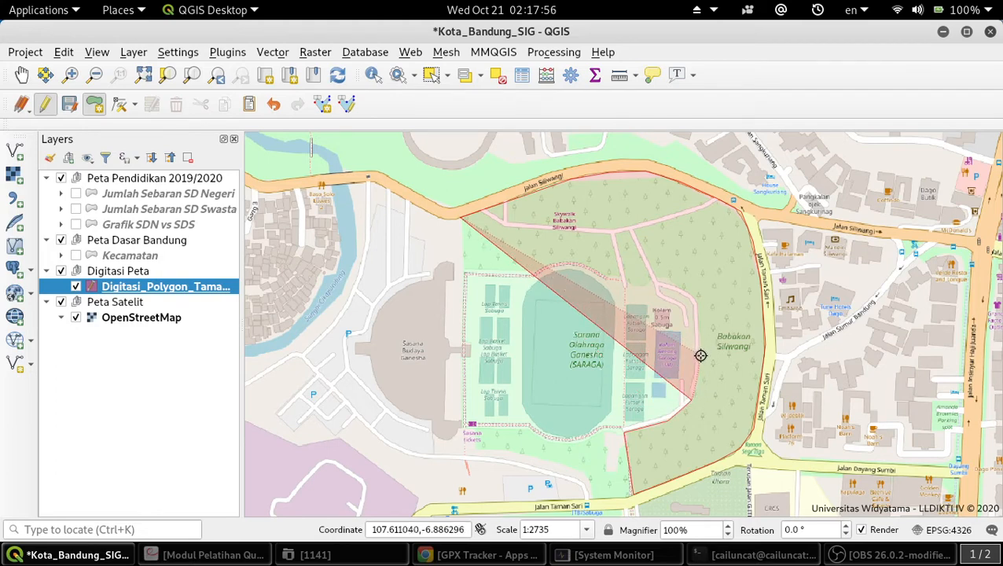
left_click(699, 314)
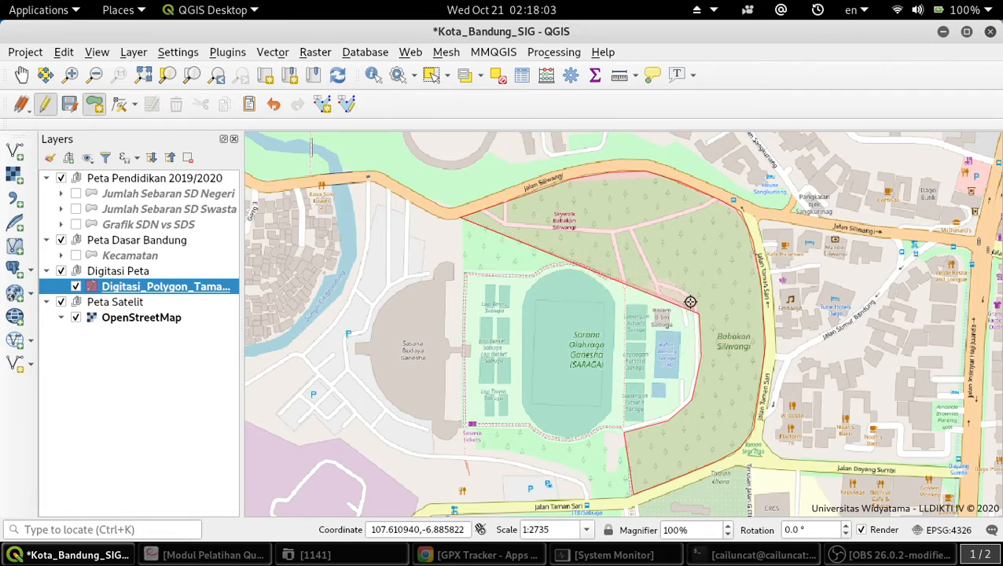
left_click(692, 291)
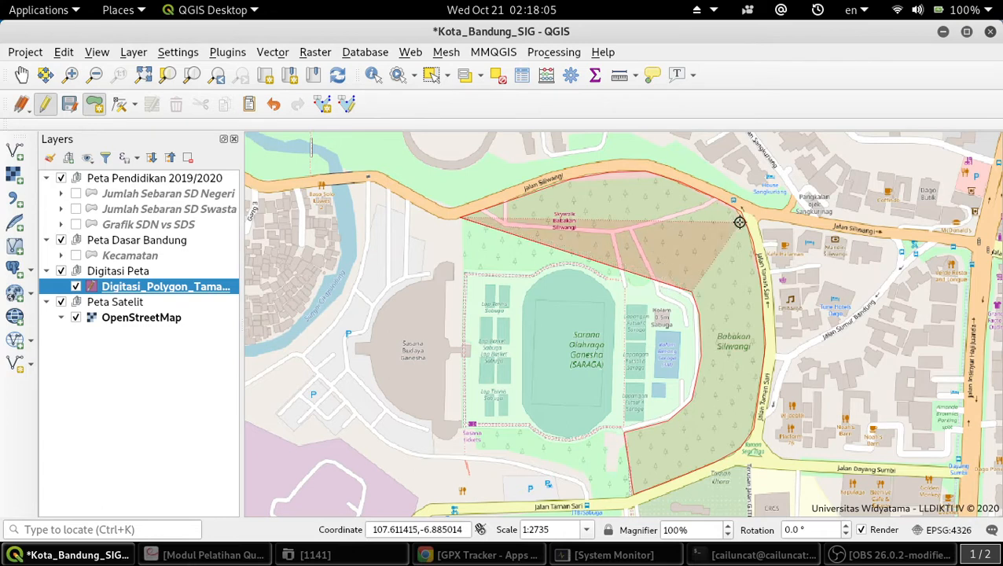
left_click(666, 280)
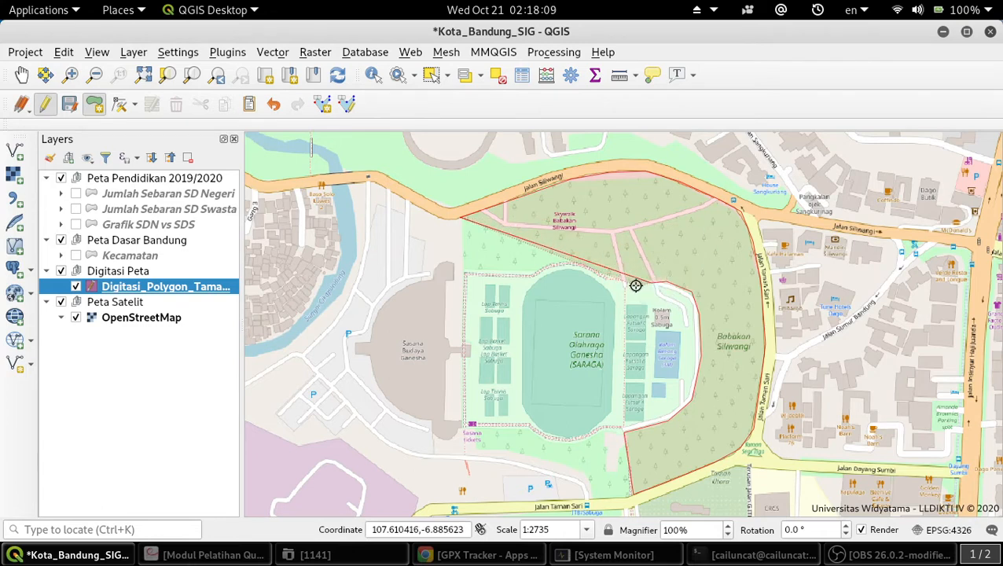
left_click(636, 285)
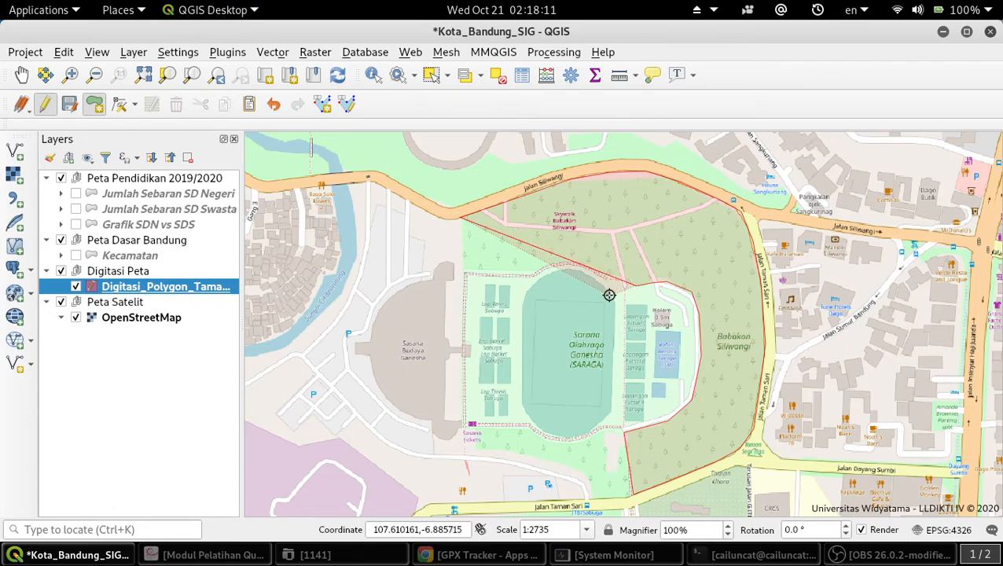
Follow the footpath around the north end of the running track to the green area's western edge and finish the polygon.
scroll(613, 268, "up", 3)
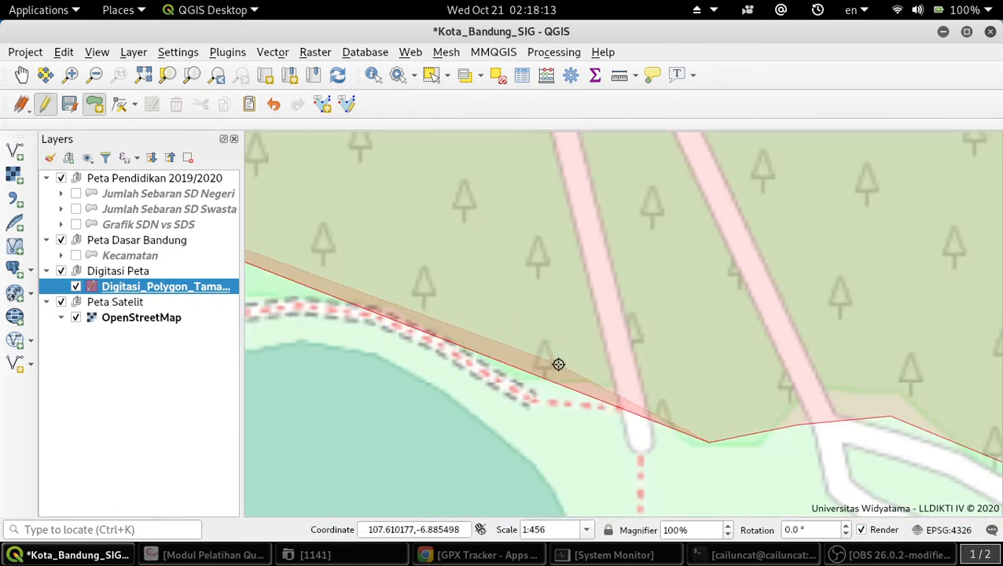
scroll(557, 363, "down", 2)
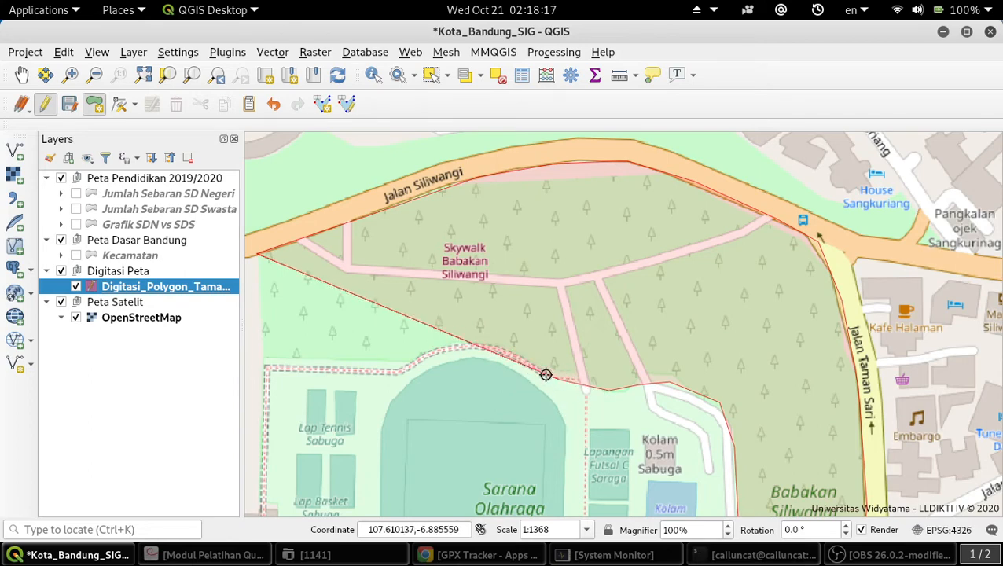
left_click(466, 346)
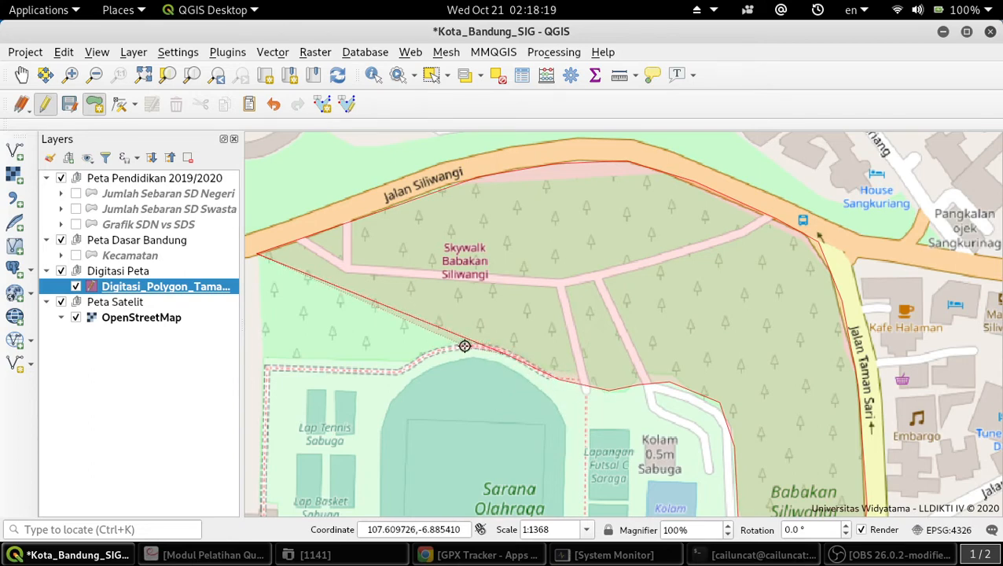
left_click(403, 365)
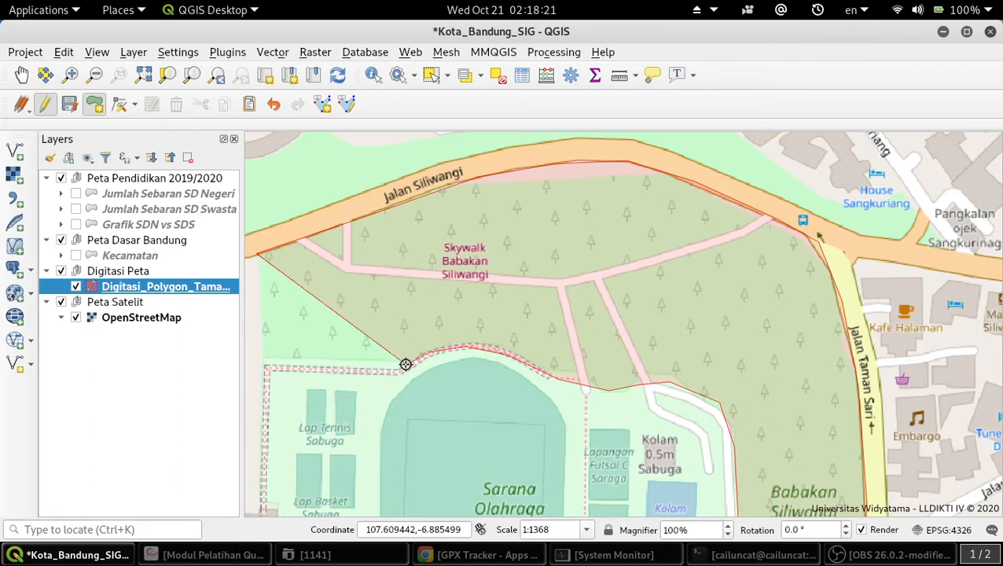
left_click(266, 358)
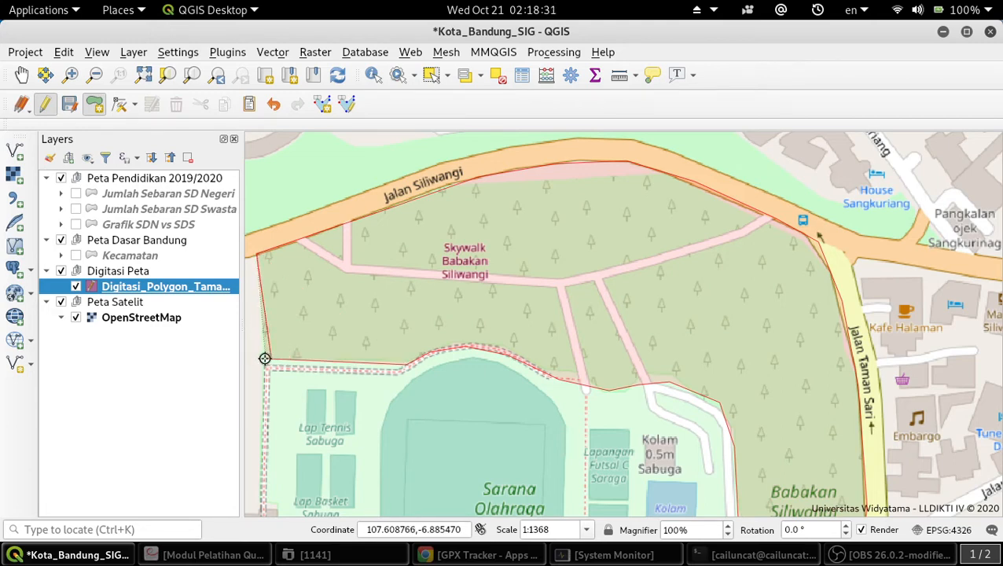
right_click(265, 358)
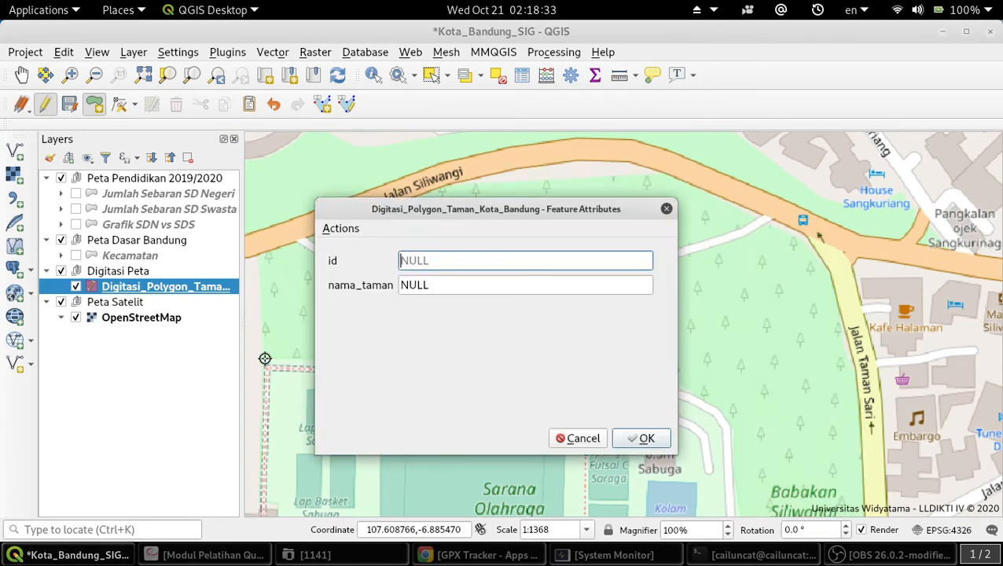
Set the new polygon's nama_taman attribute to Babakan Siliwangi and accept the feature attributes, leaving id empty.
left_click(479, 284)
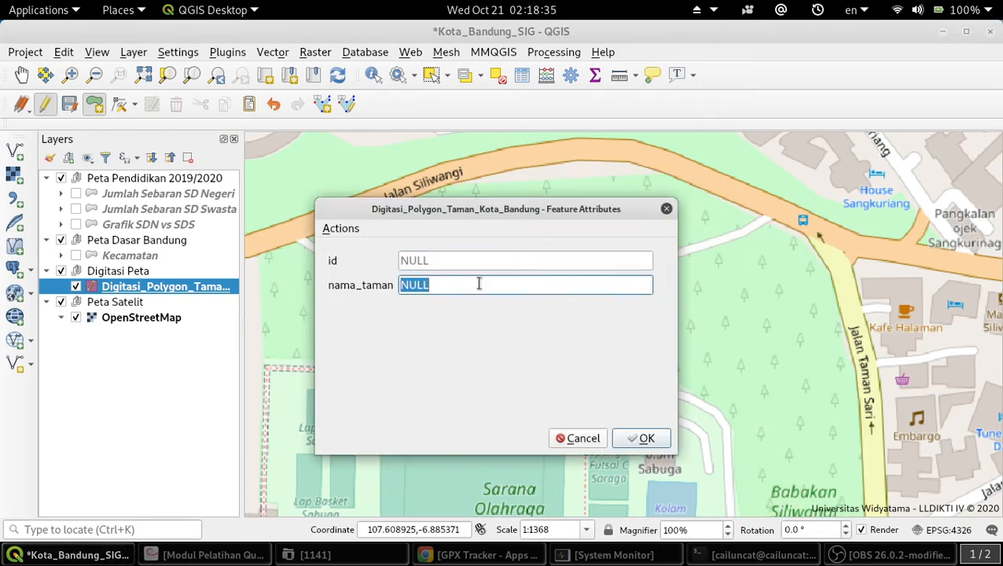
type("B")
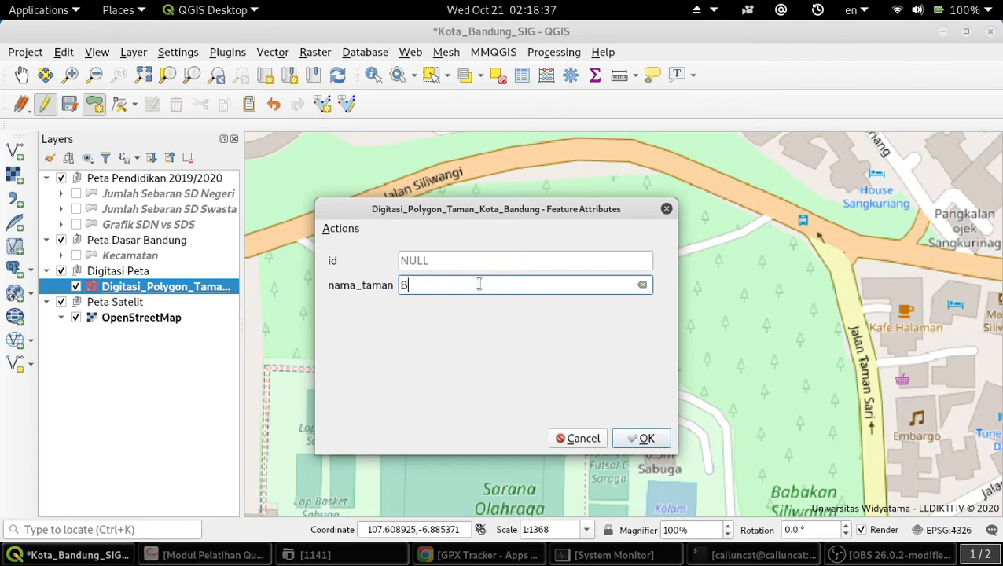
type("abakan Siliwa")
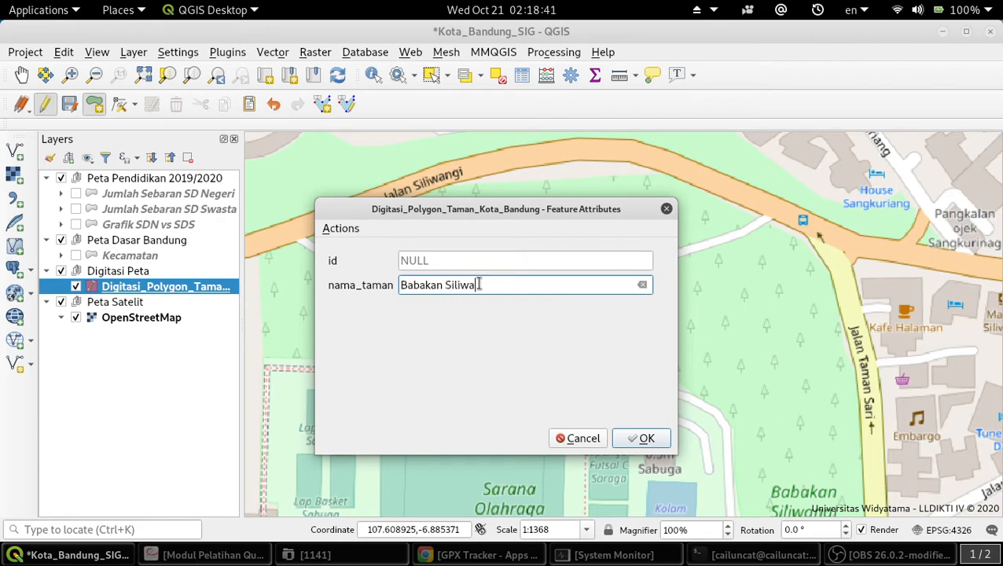
type("ngi")
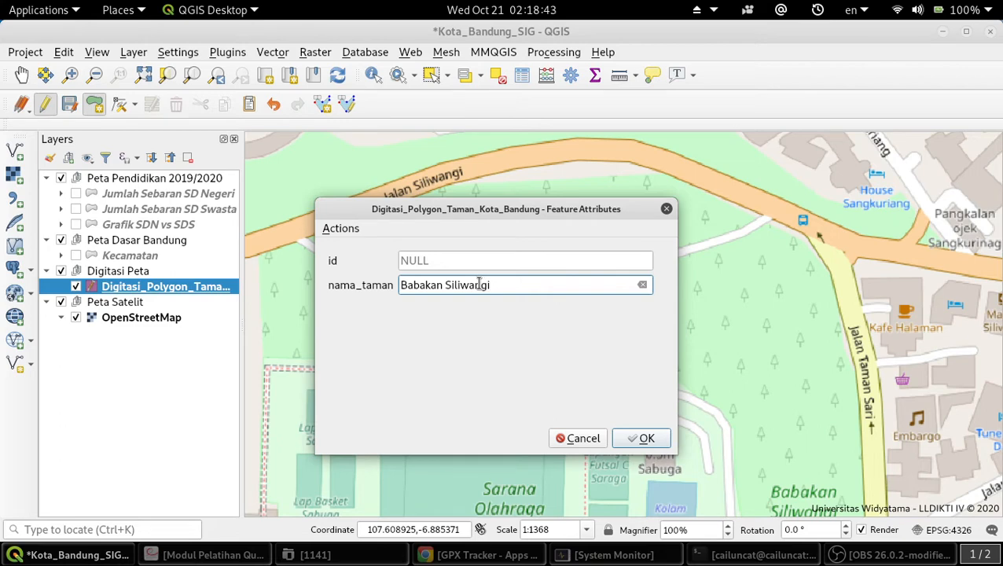
left_click(641, 440)
Save and close the park layer's edit session, and zoom the map to the layer's full extent.
scroll(647, 378, "down", 1)
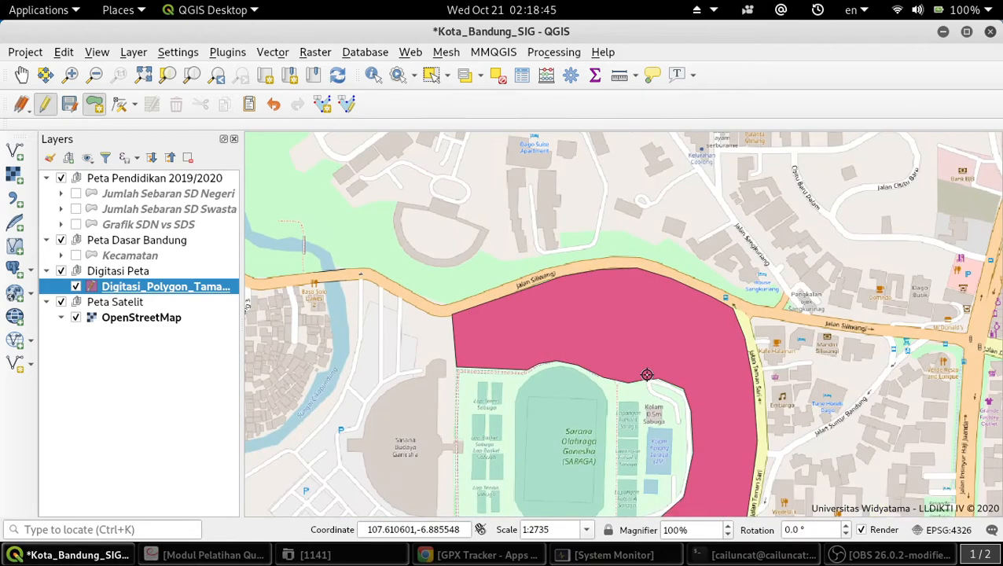
left_click(70, 105)
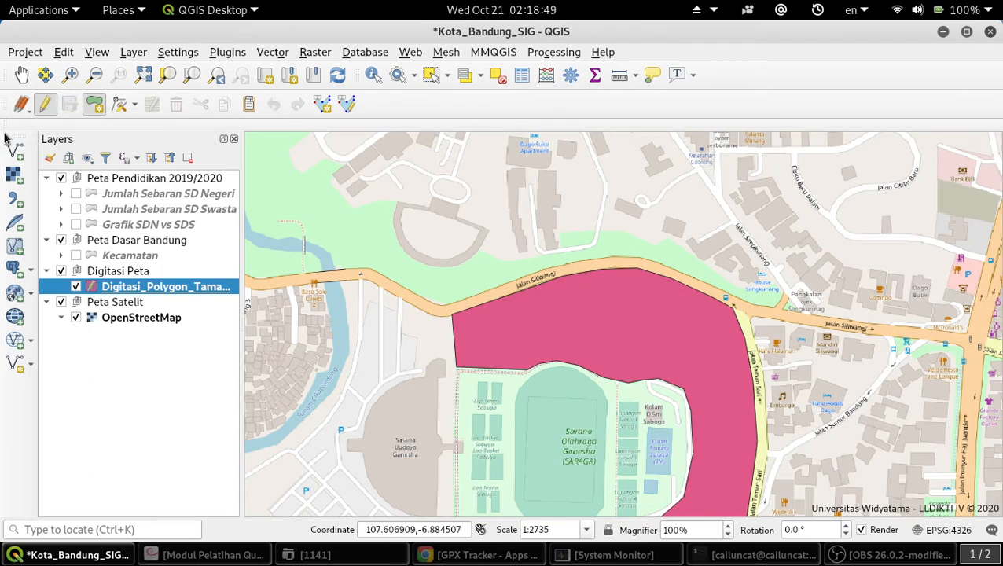
left_click(44, 106)
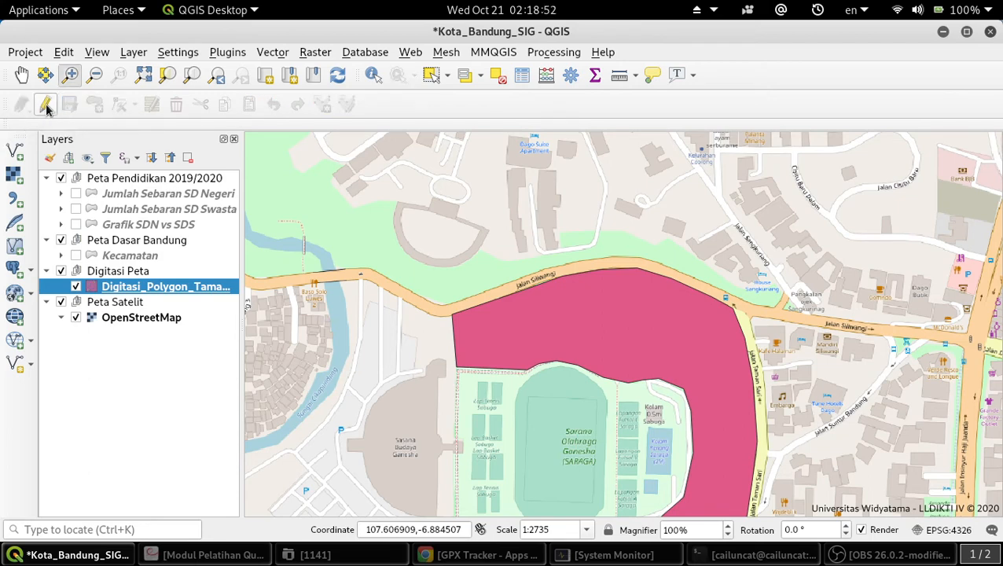
right_click(180, 288)
left_click(236, 30)
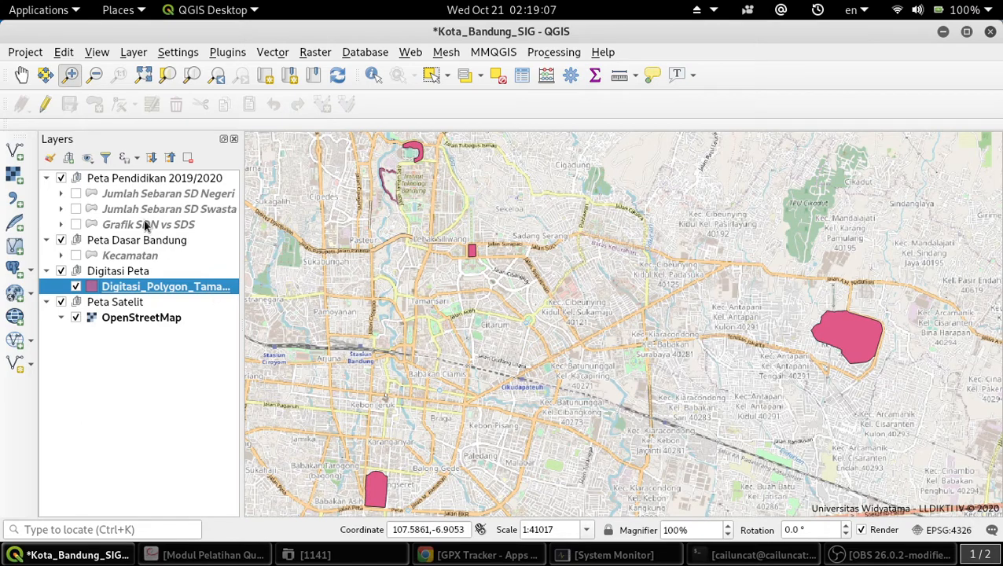
Start editing the park layer and try adding a second part to a polygon feature defined by numeric coordinates.
left_click(44, 106)
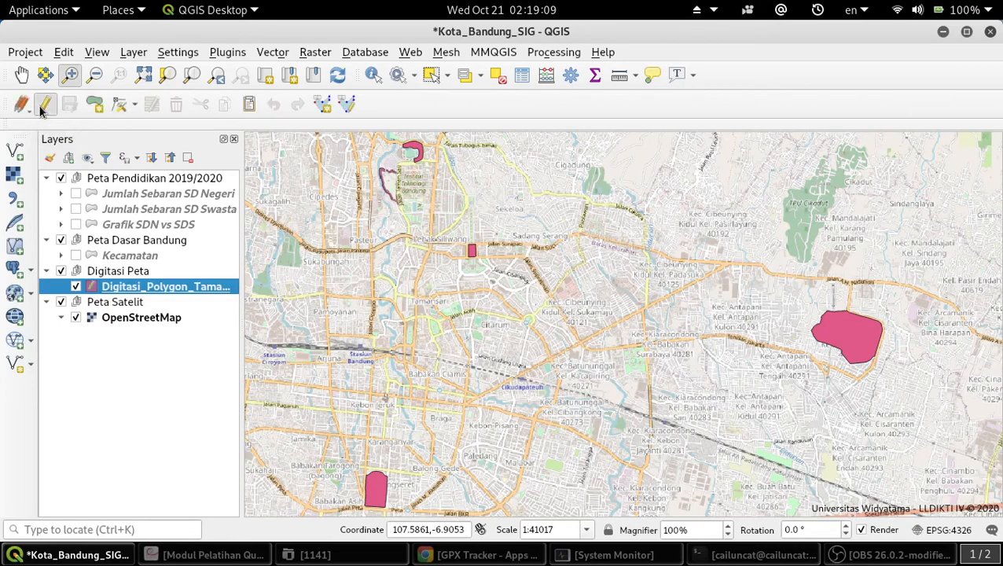
left_click(320, 106)
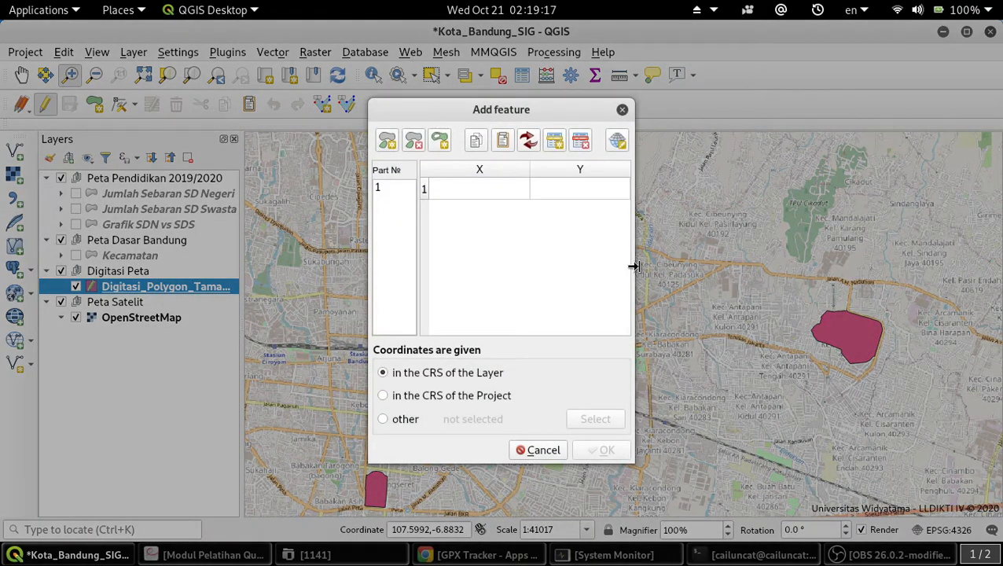
left_click_drag(633, 272, 676, 281)
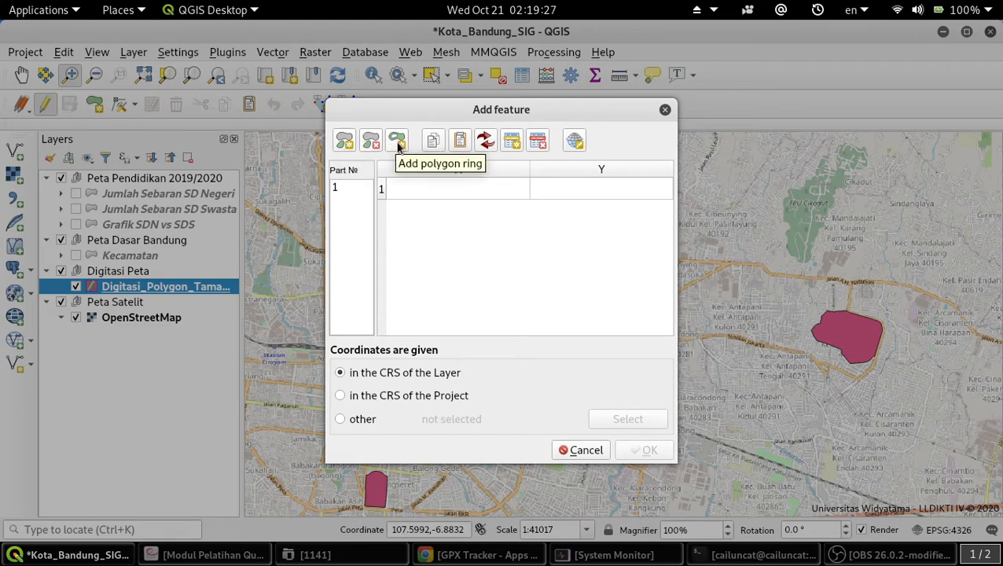
left_click(346, 141)
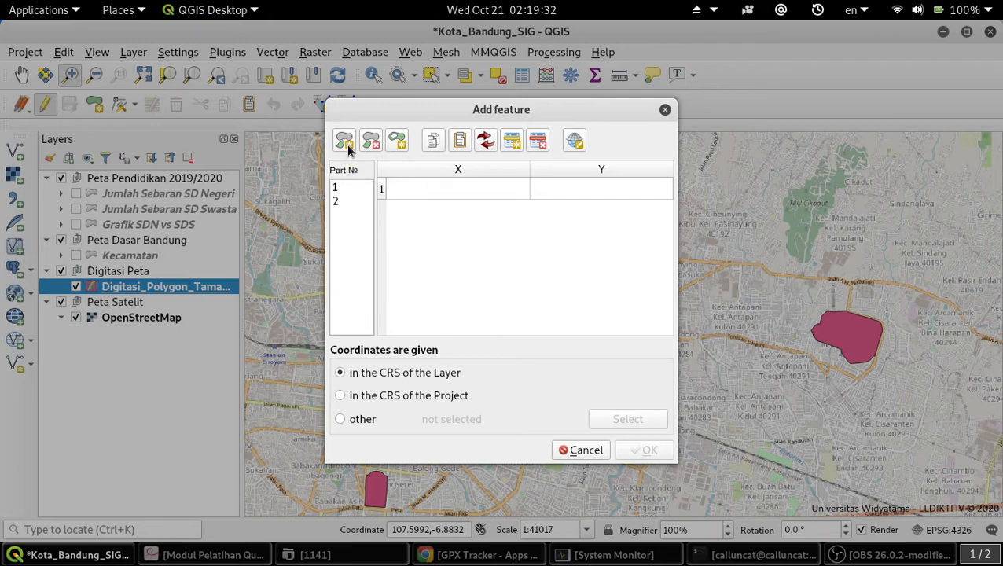
left_click(338, 203)
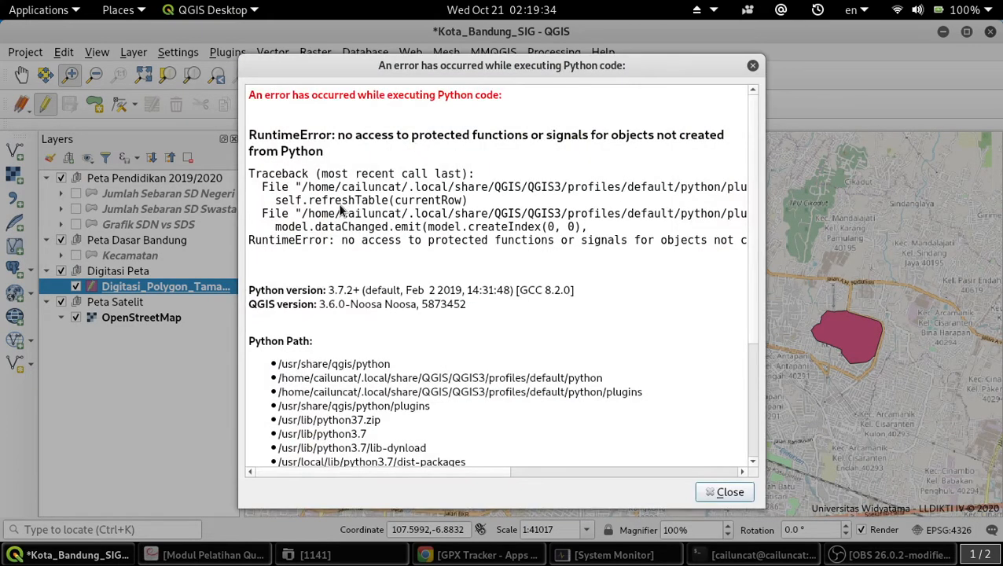
left_click(724, 492)
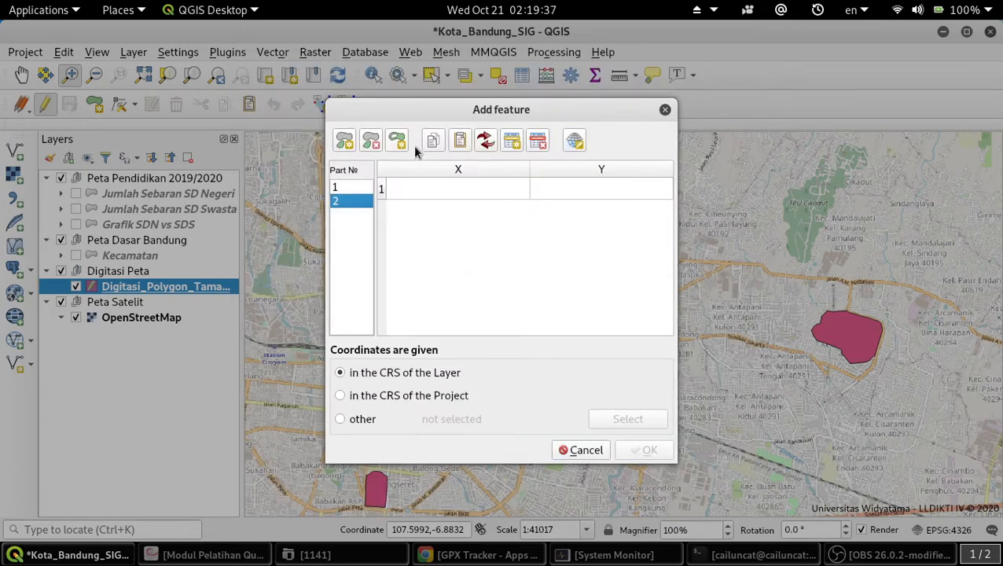
Try to remove all coordinate rows and return to part 1, and cancel the numeric feature and end the layer's editing.
left_click(537, 140)
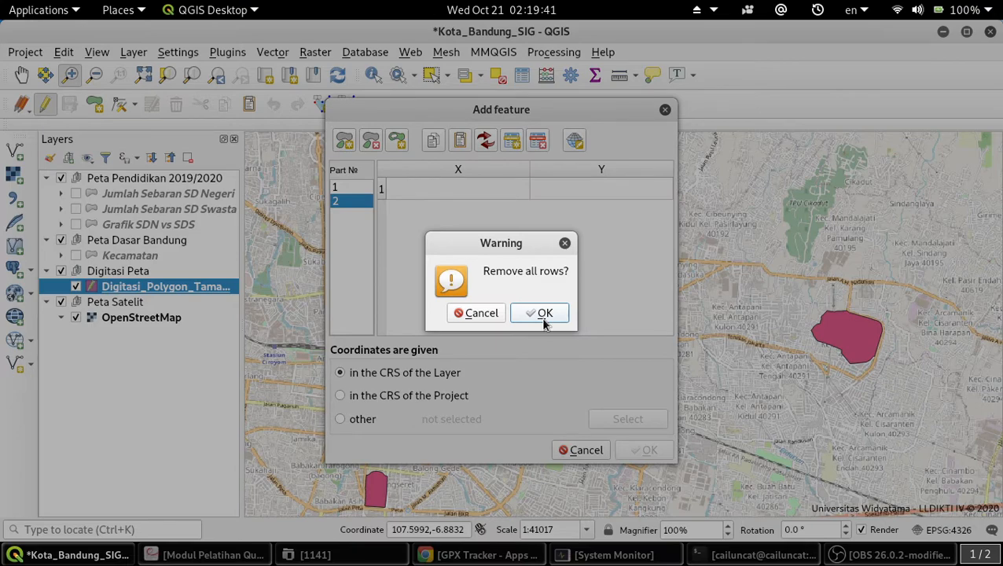
left_click(543, 320)
left_click(355, 186)
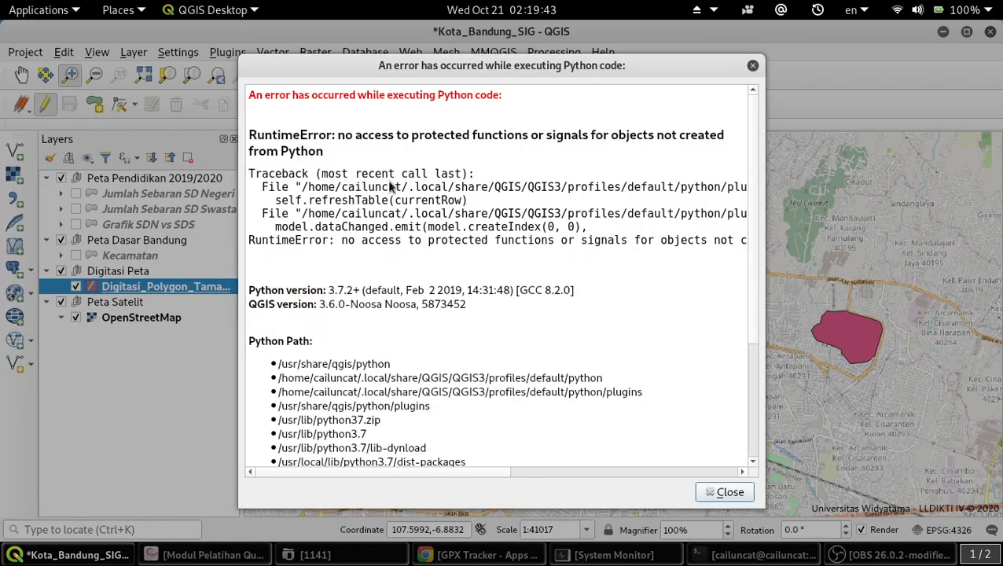
left_click(717, 492)
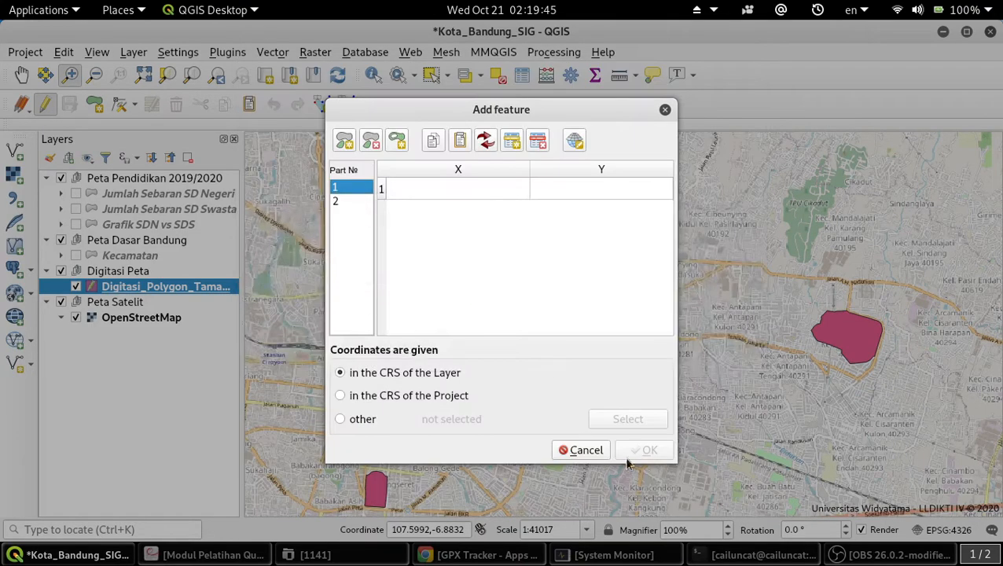
left_click(475, 194)
left_click(559, 181)
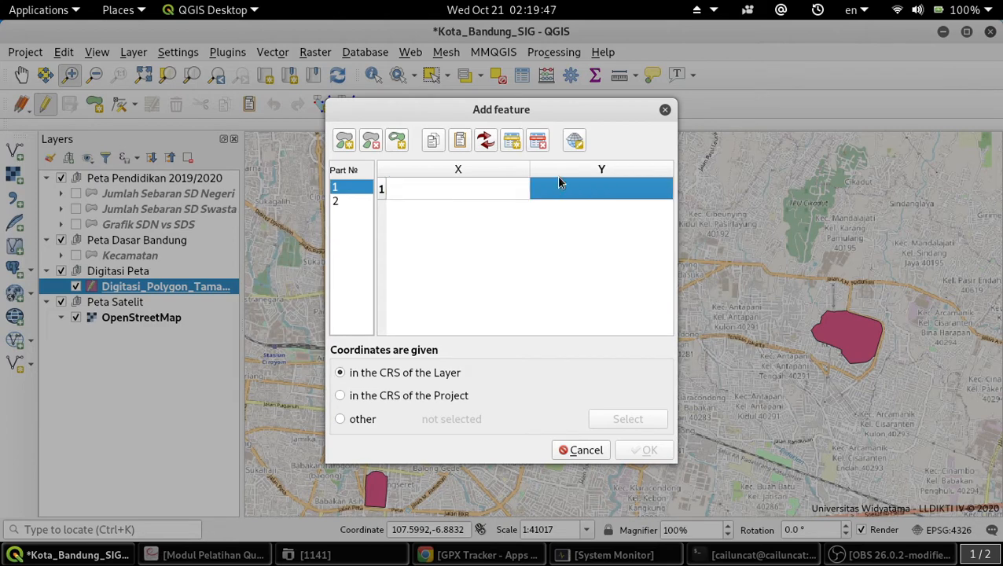
left_click(505, 186)
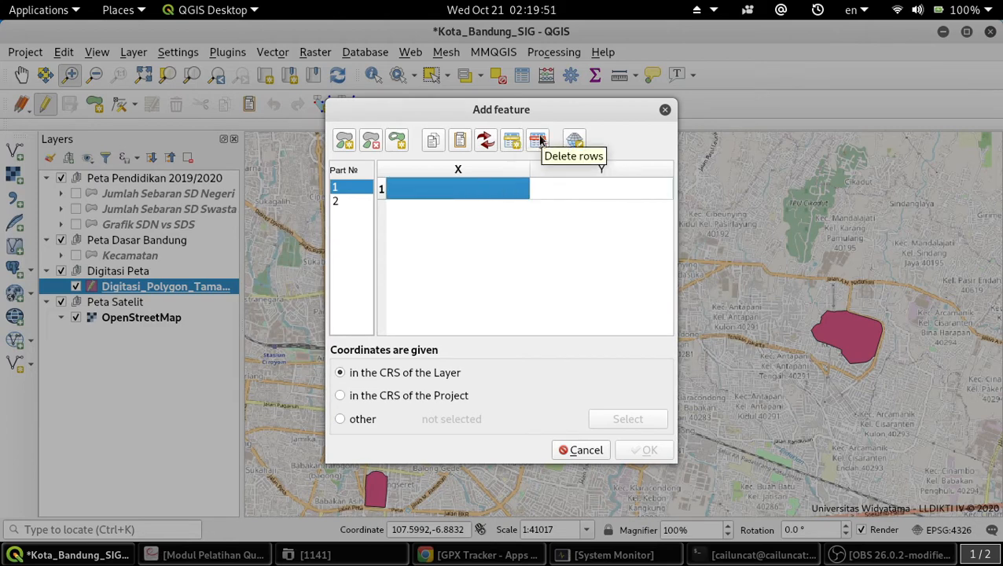
left_click(586, 449)
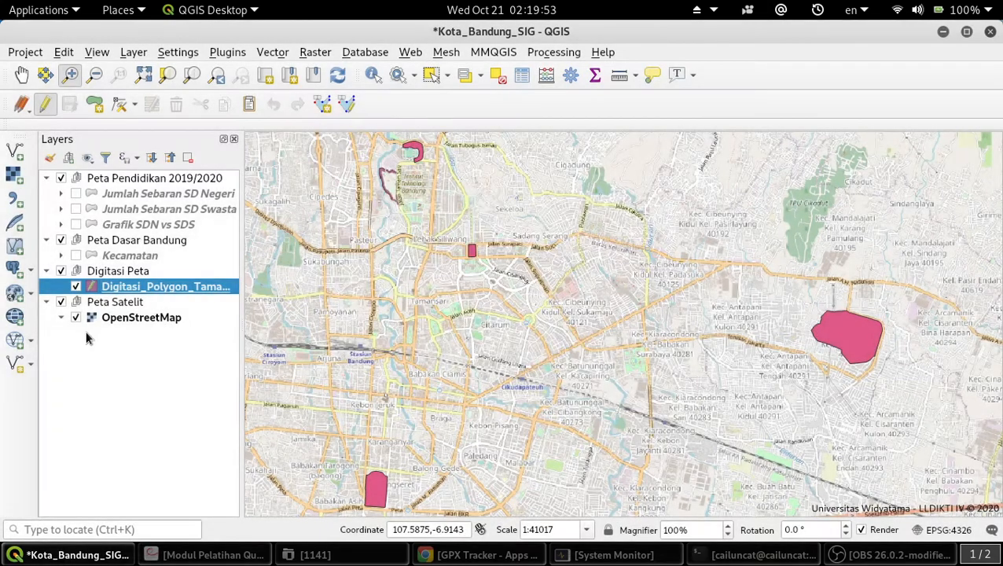
left_click(47, 105)
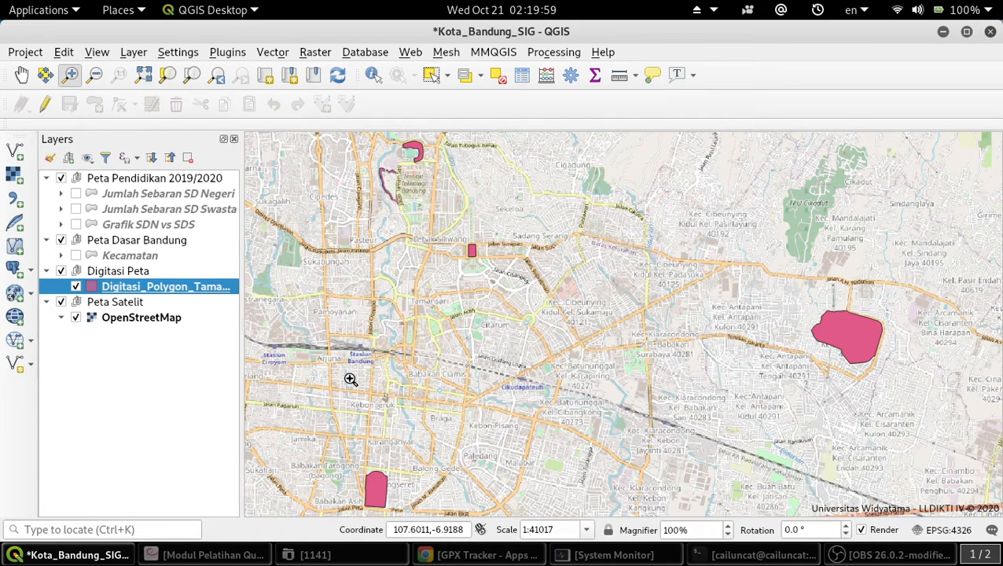
View the park polygons without the OpenStreetMap basemap, restore it, and review the park layer's id and nama_taman attribute columns.
left_click(76, 318)
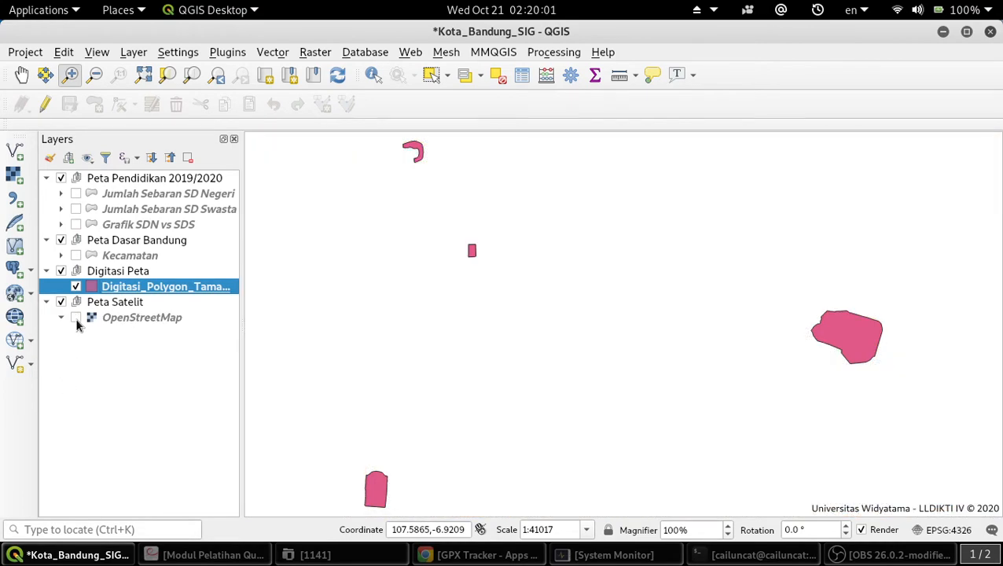
left_click(77, 319)
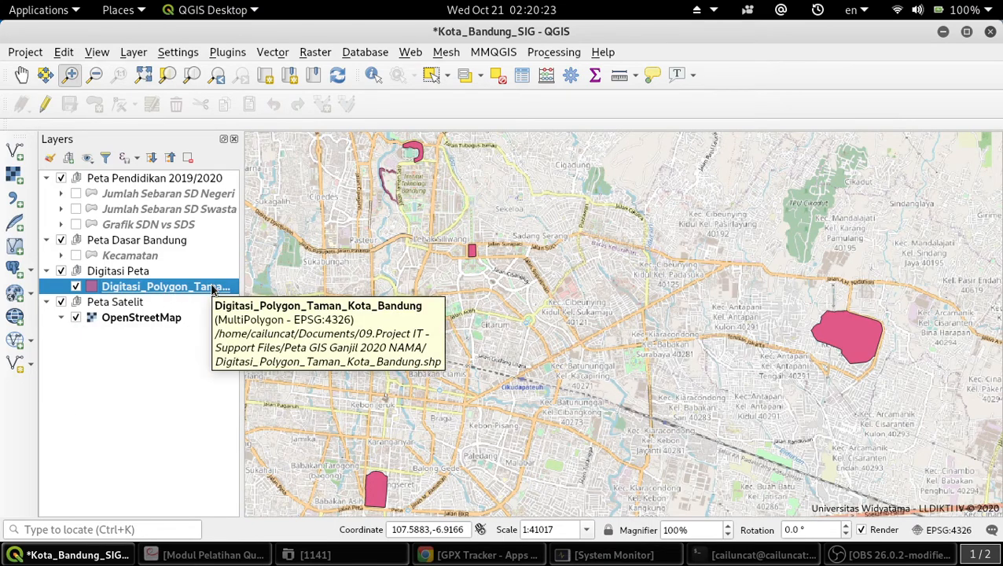
right_click(212, 290)
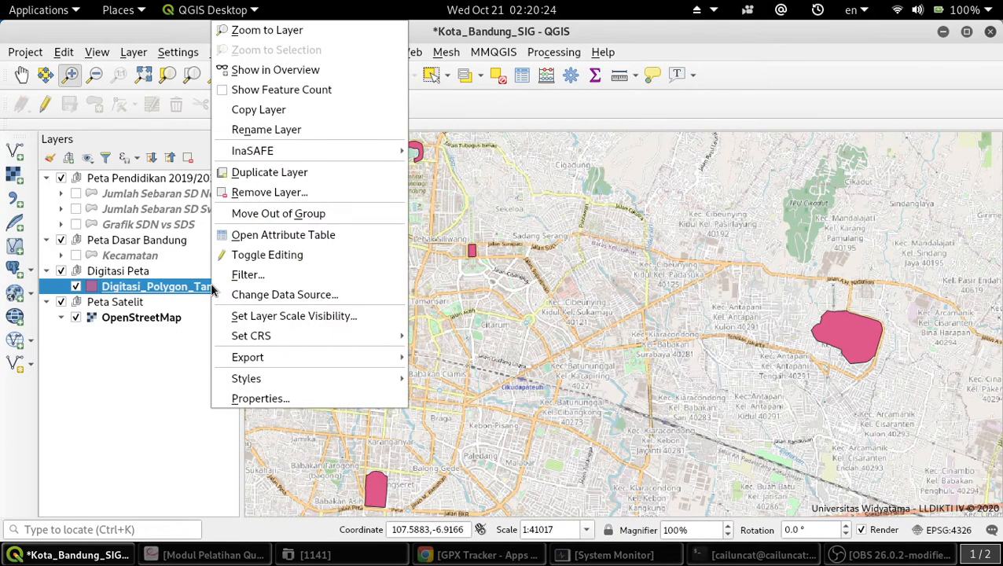
left_click(320, 238)
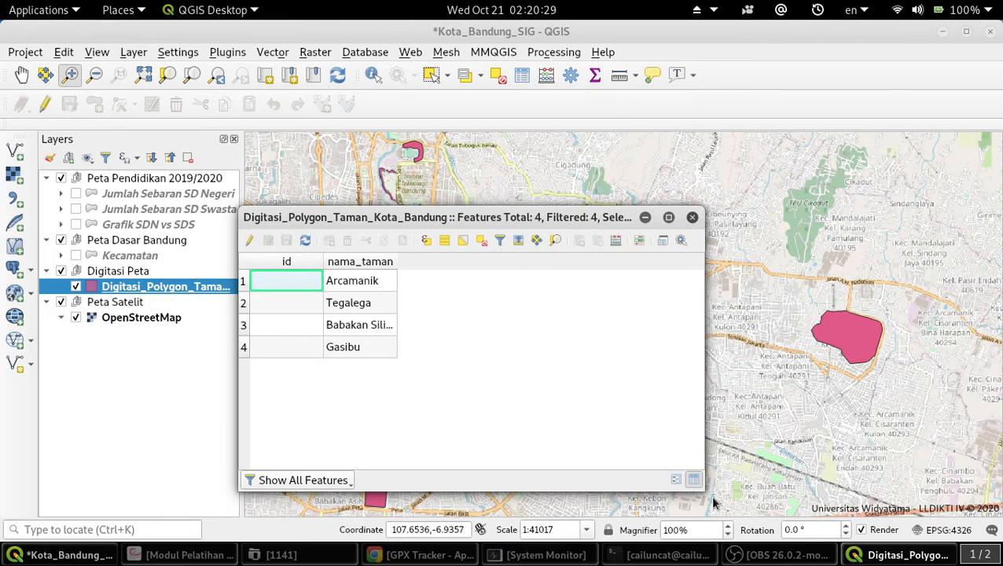
left_click_drag(700, 488, 514, 402)
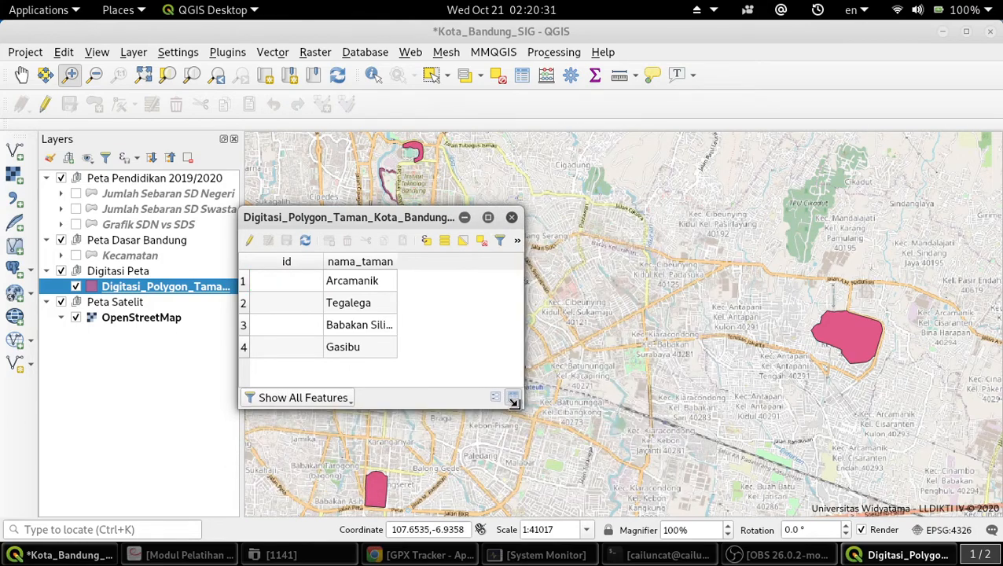
left_click(286, 280)
left_click_drag(369, 219, 646, 287)
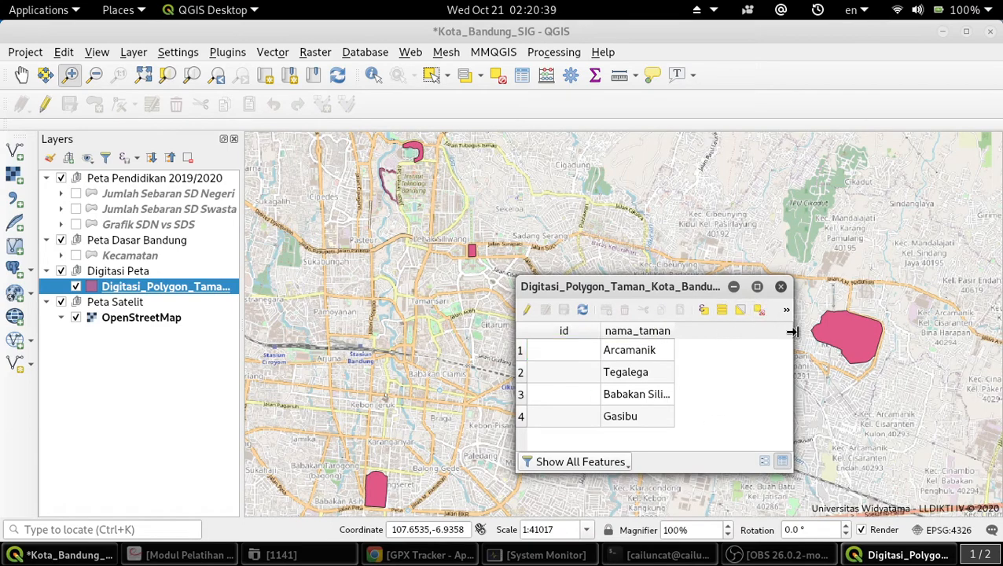
left_click_drag(792, 332, 933, 347)
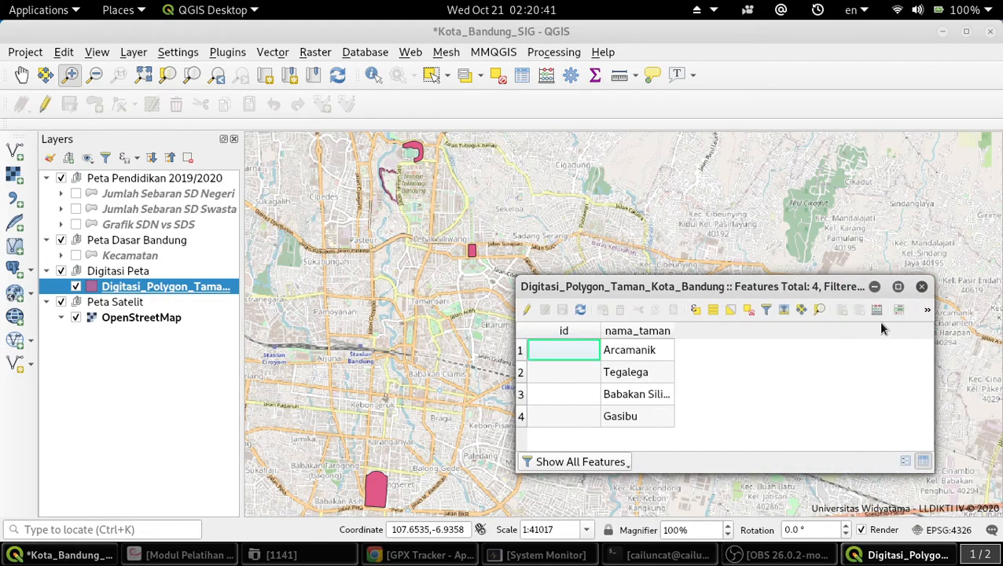
left_click_drag(791, 294, 597, 280)
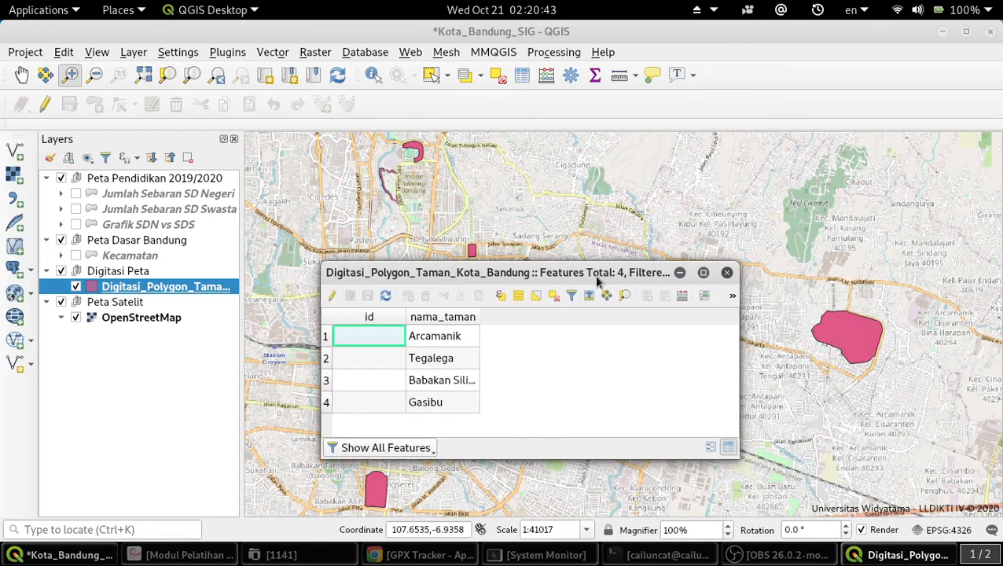
left_click(726, 272)
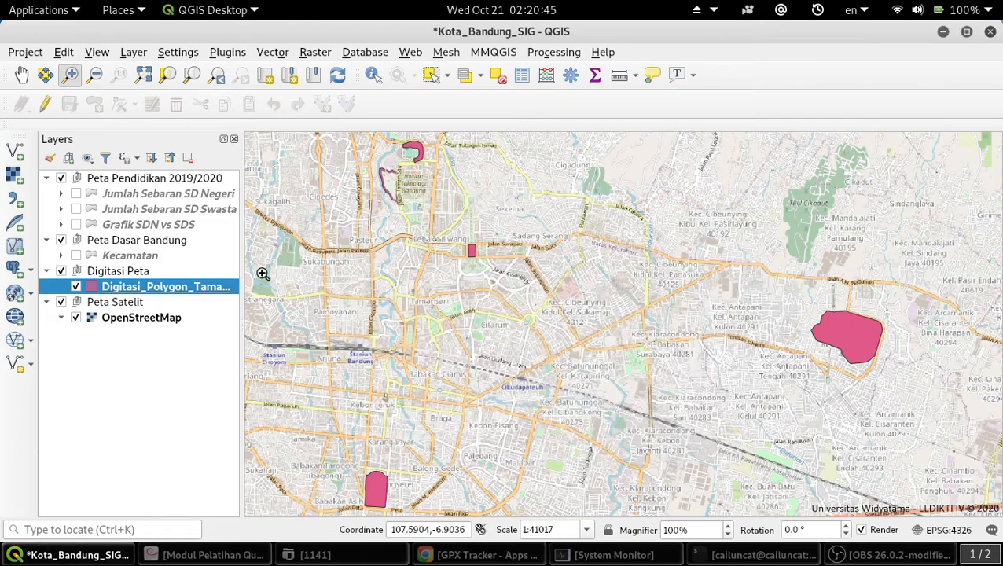
Rename the Digitasi_Polygon_Taman_Kota_Bandung layer to Taman Kota Bandung.
right_click(153, 287)
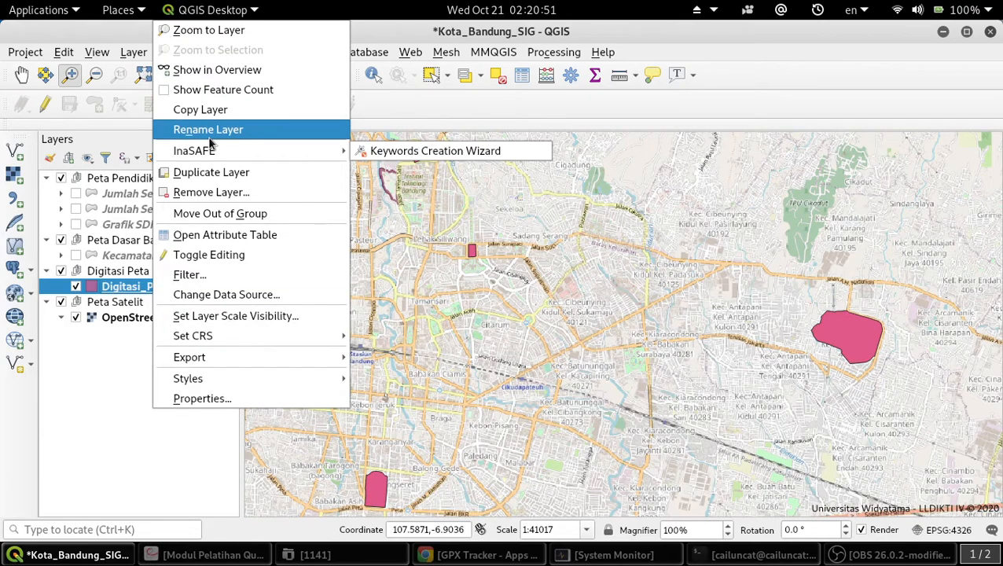
key("Escape")
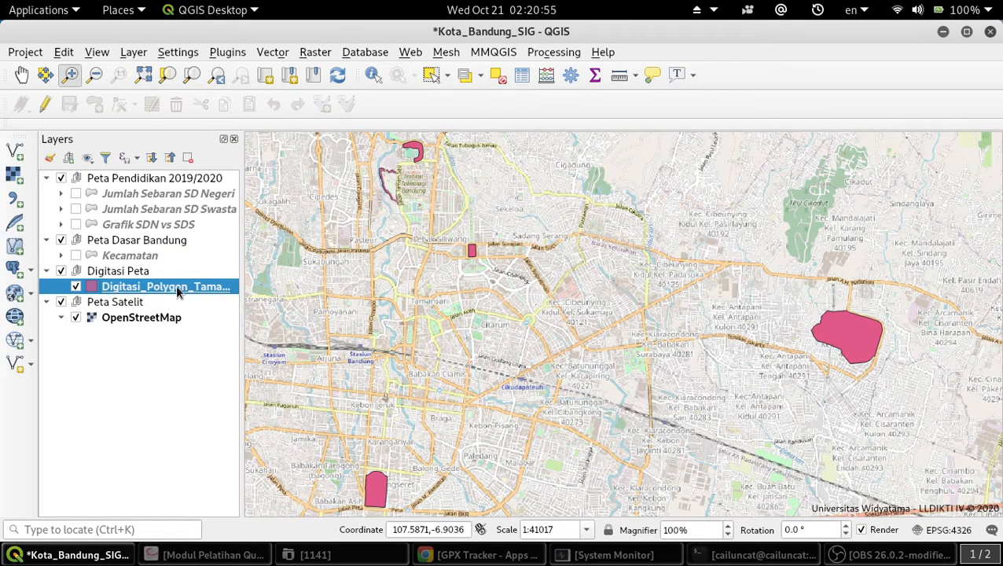
right_click(161, 287)
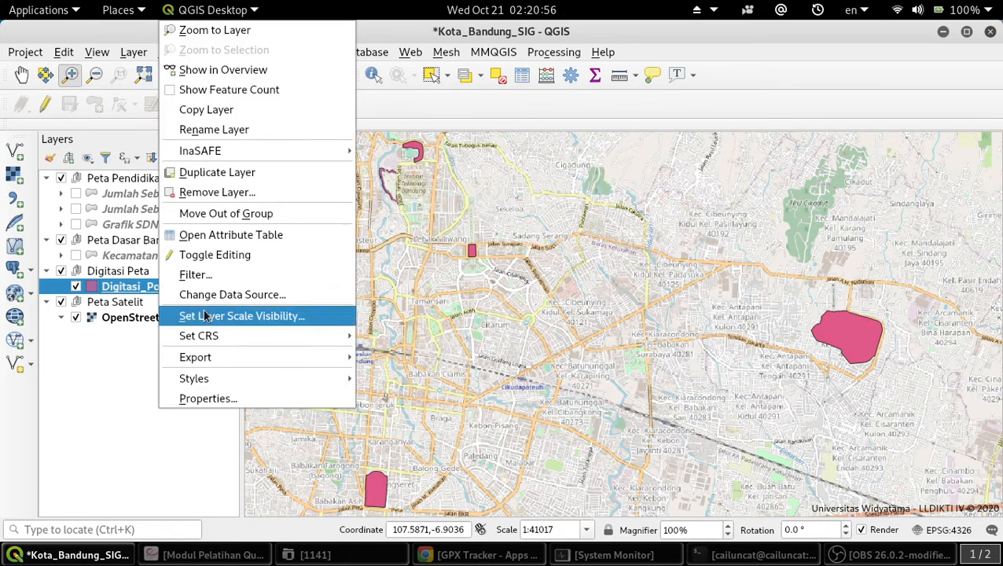
left_click(220, 129)
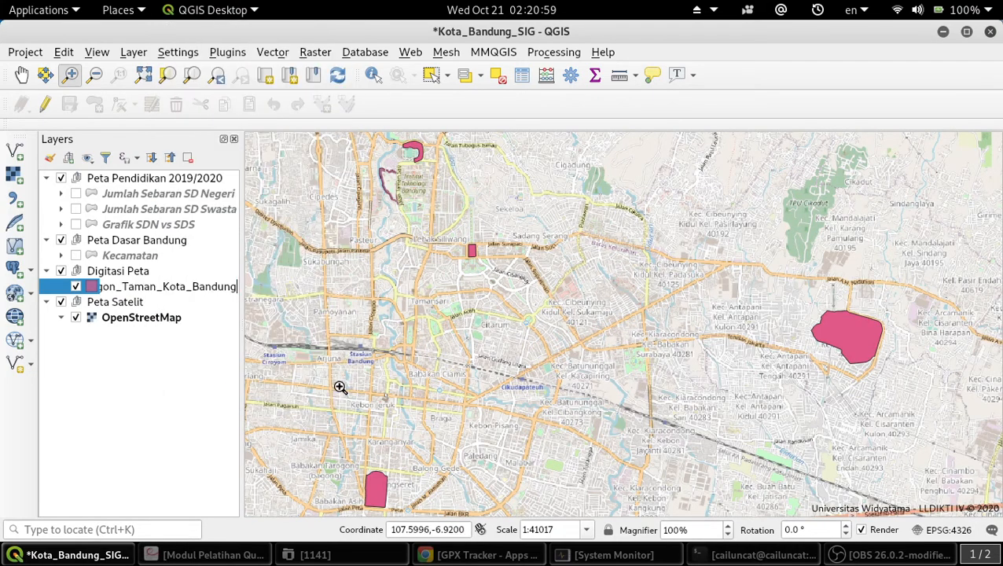
key("Home")
key("shift+End")
key("Home")
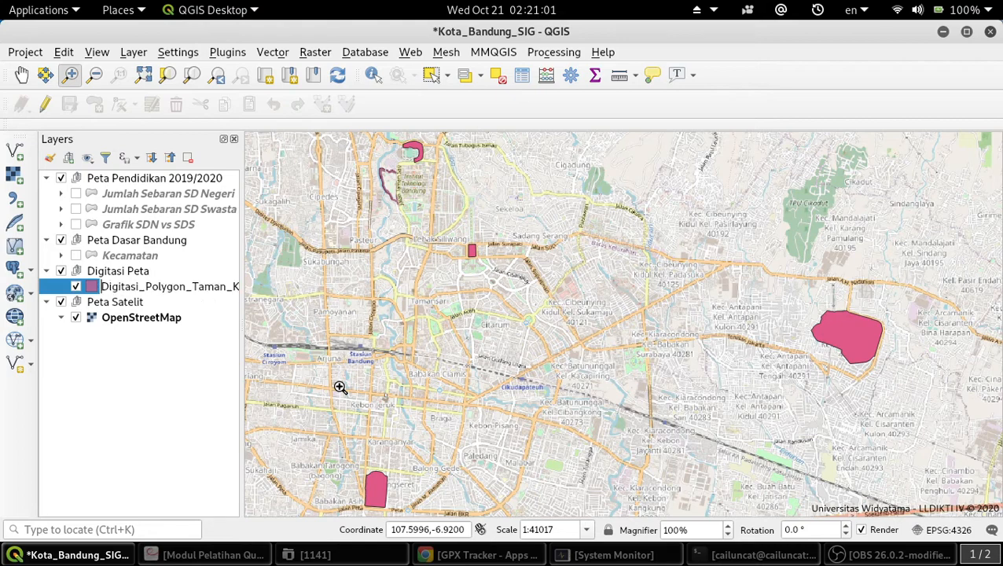
key("shift+End")
key("shift+Left")
key("shift+Left")
key("shift+Left")
key("shift+Left")
key("shift+Left")
key("shift+Left")
key("shift+Left")
key("shift+Left")
key("shift+Left")
key("shift+Left")
key("shift+Left")
key("shift+Left")
key("shift+Left")
key("shift+Left")
key("shift+Left")
key("shift+Left")
key("shift+Left")
key("shift+Left")
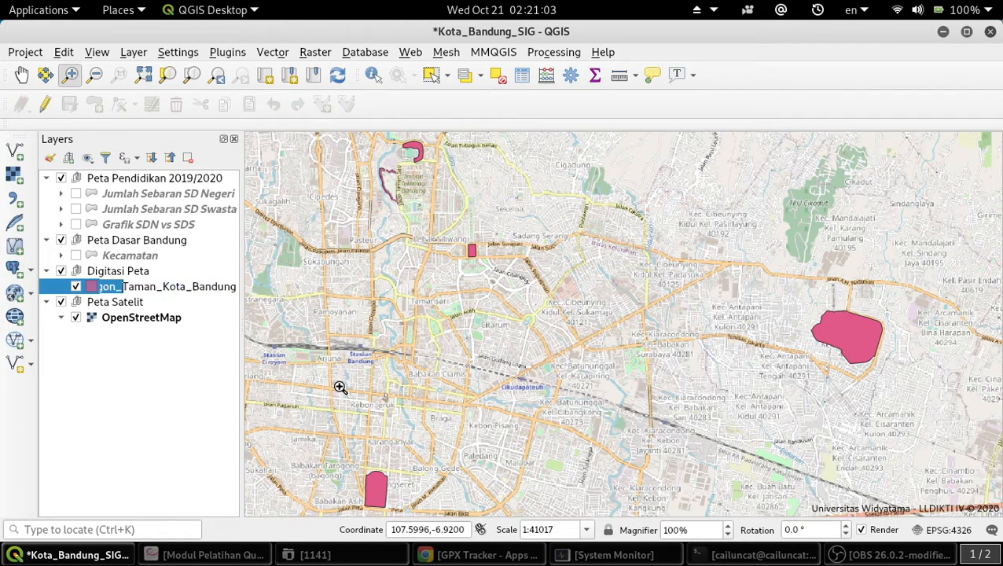
key("BackSpace")
key("End")
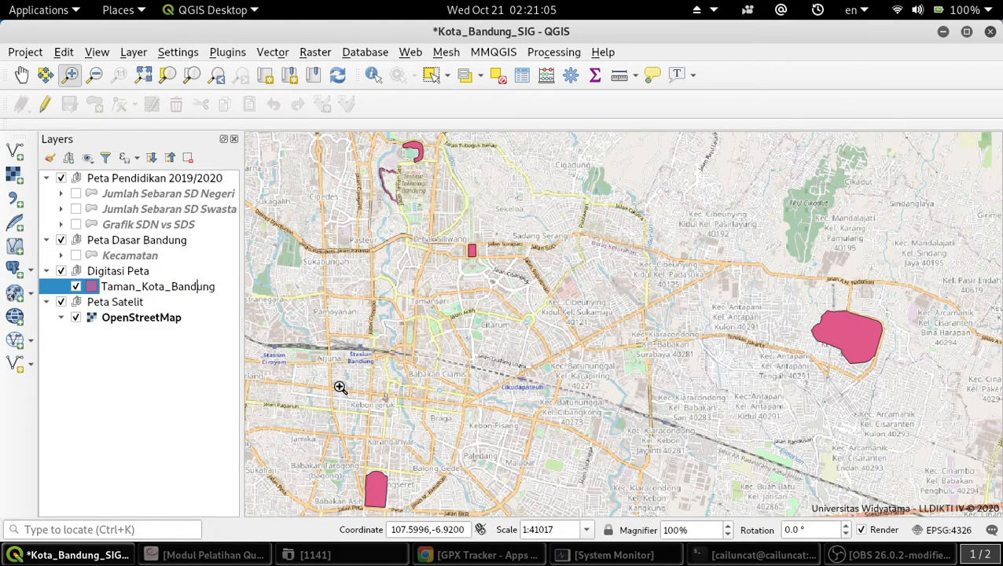
key("Left")
key("Left")
key("Left")
key("Left")
key("BackSpace")
key("Left")
key("Left")
key("Left")
key("Left")
key("Left")
key("BackSpace")
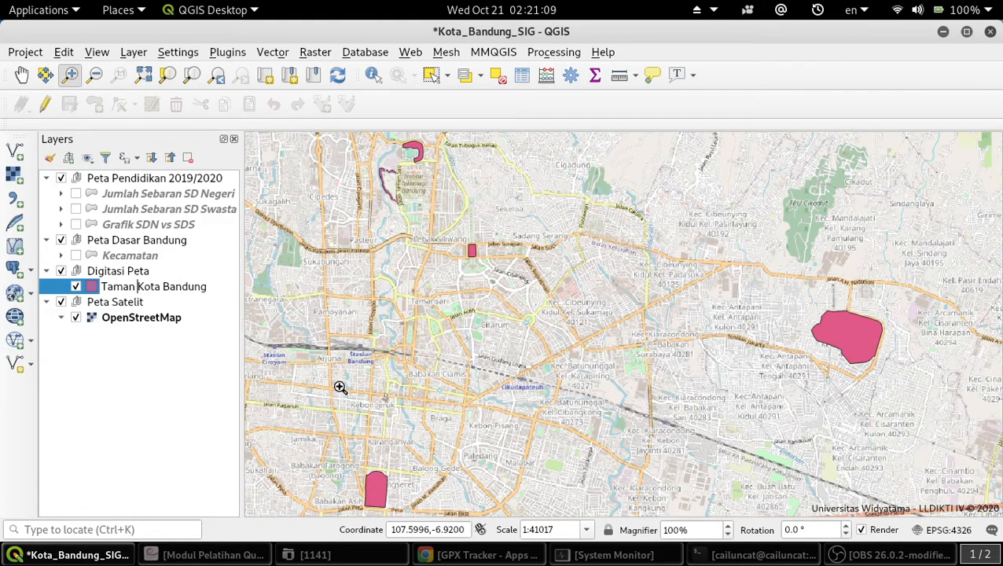
key("End")
key("BackSpace")
key("BackSpace")
key("BackSpace")
key("BackSpace")
key("BackSpace")
key("BackSpace")
key("BackSpace")
key("BackSpace")
type("Bandung")
key("Return")
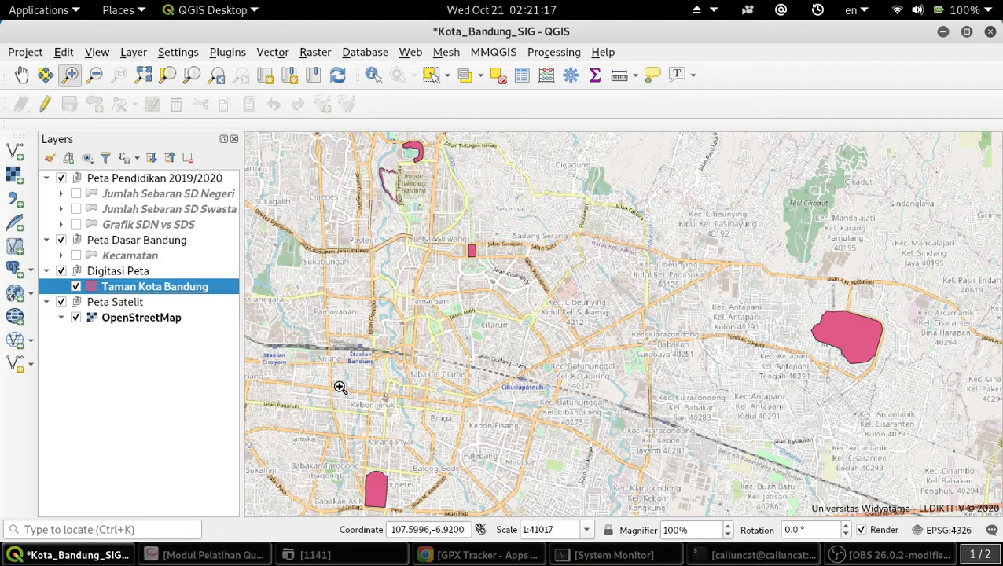
Hide the OpenStreetMap basemap to view the Taman Kota Bandung polygons alone, and show it again.
left_click(162, 384)
left_click(167, 287)
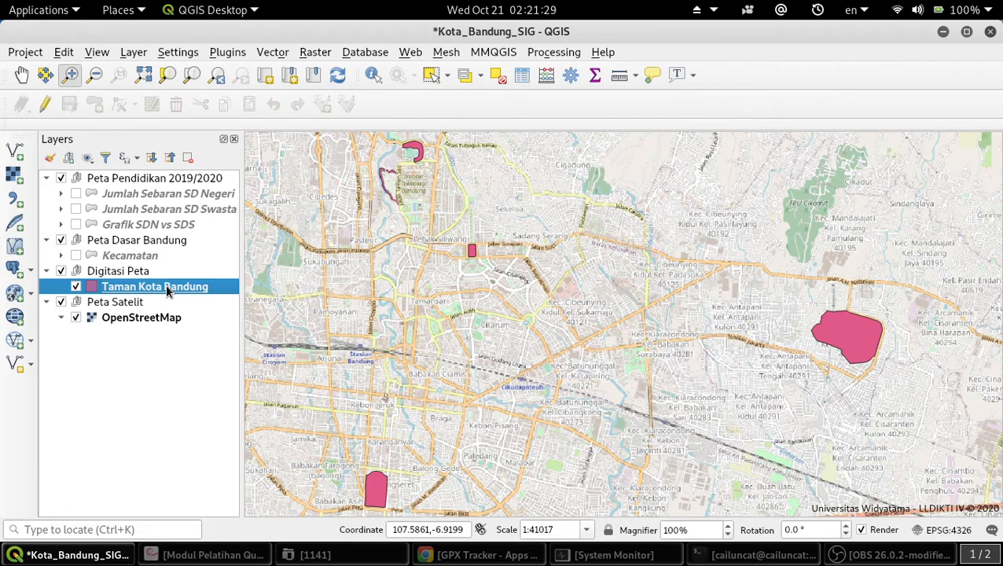
left_click(76, 318)
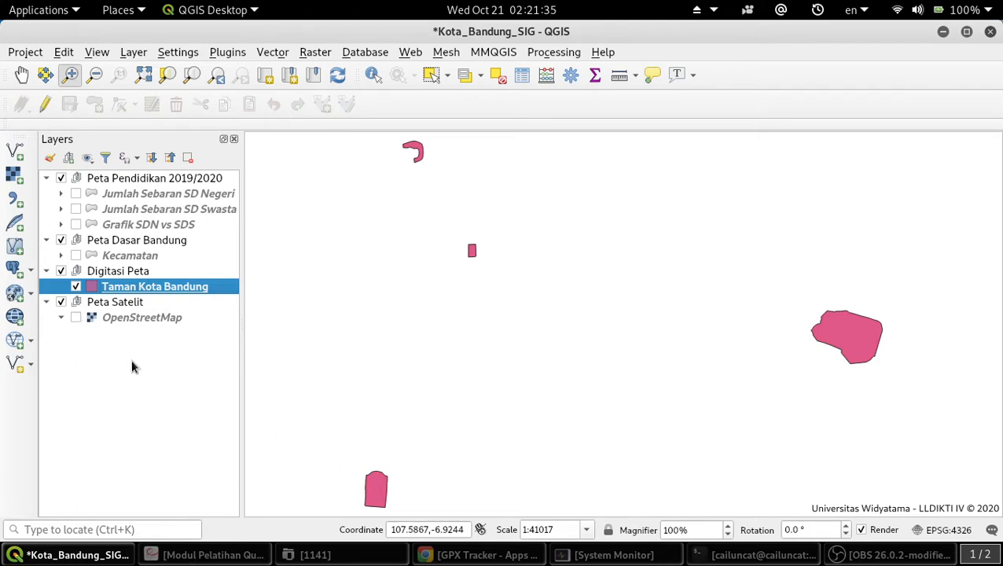
left_click(76, 320)
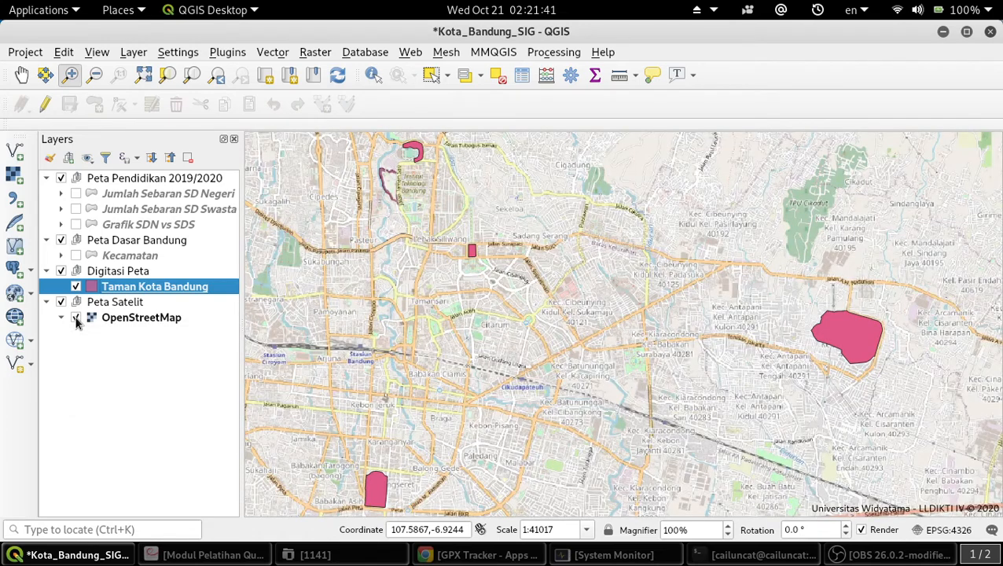
right_click(188, 290)
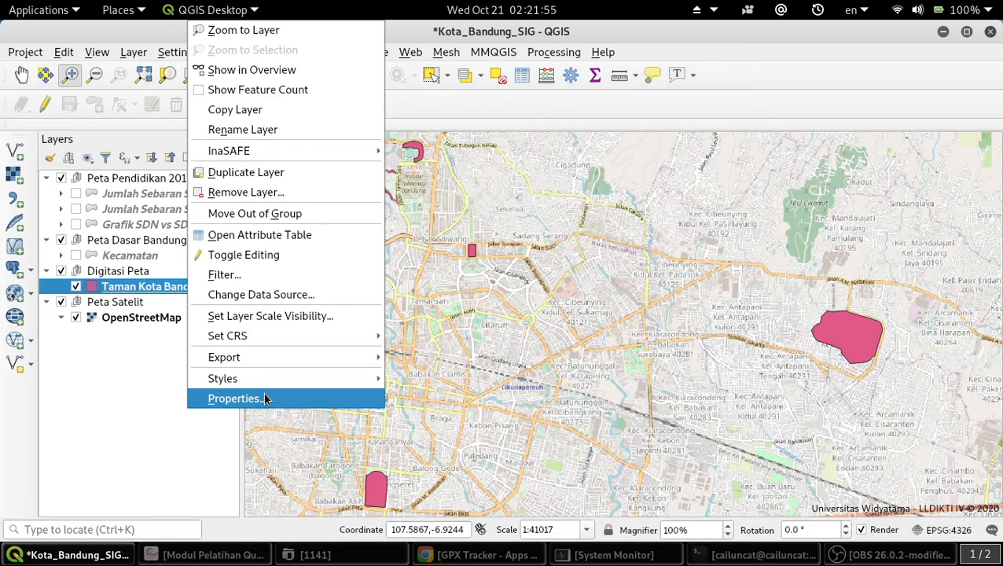
left_click(236, 399)
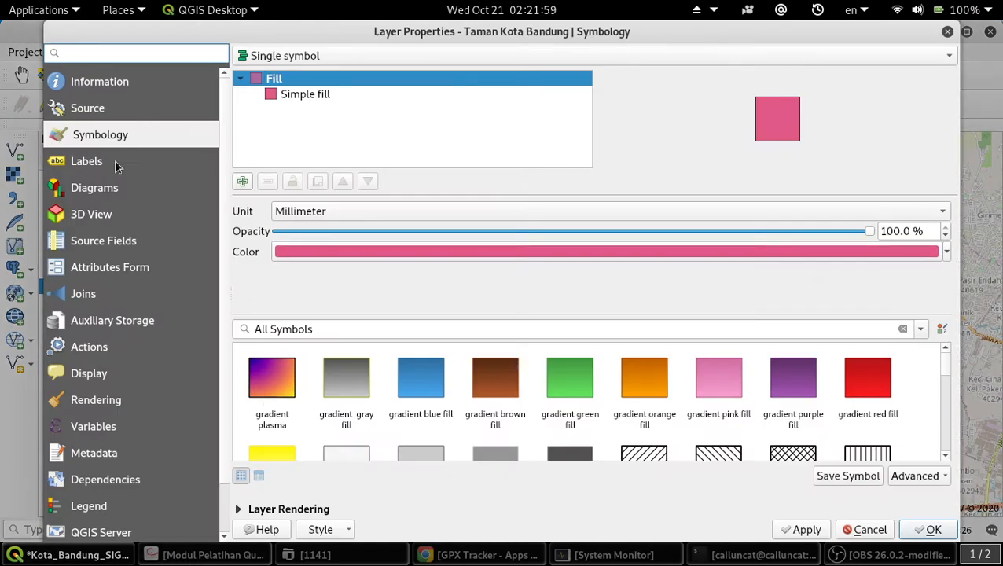
left_click(128, 243)
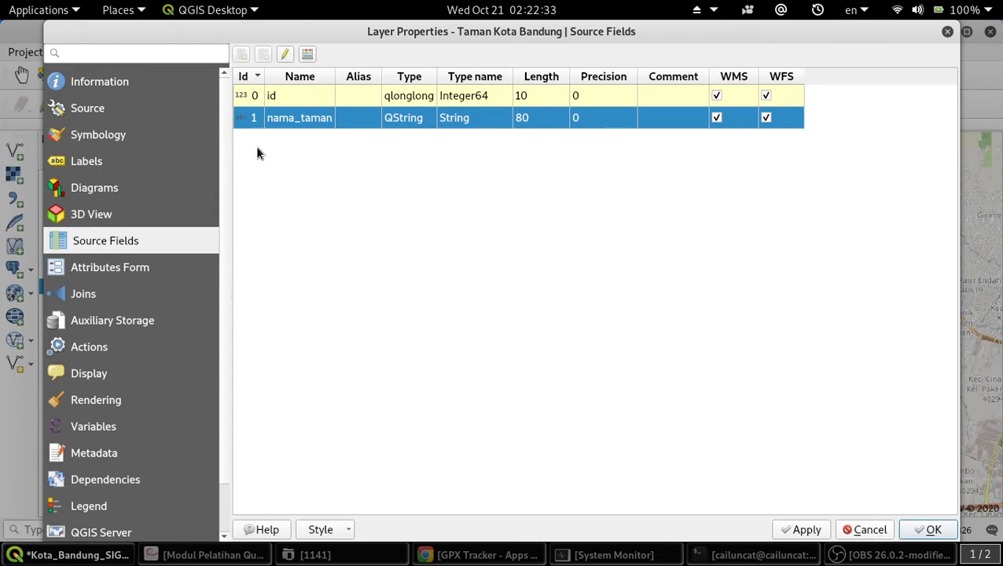
left_click(305, 58)
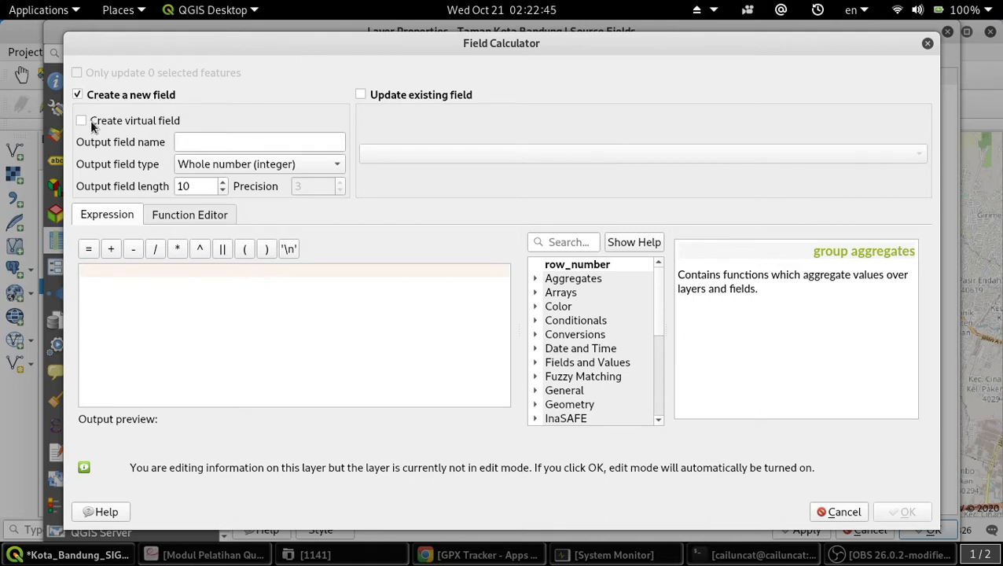
left_click(220, 141)
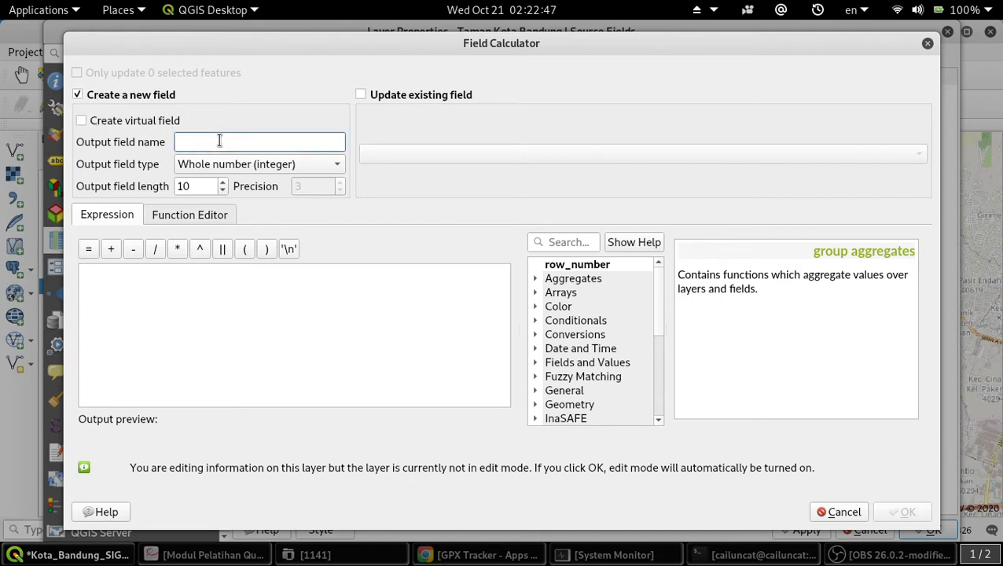
type("luas")
left_click(222, 165)
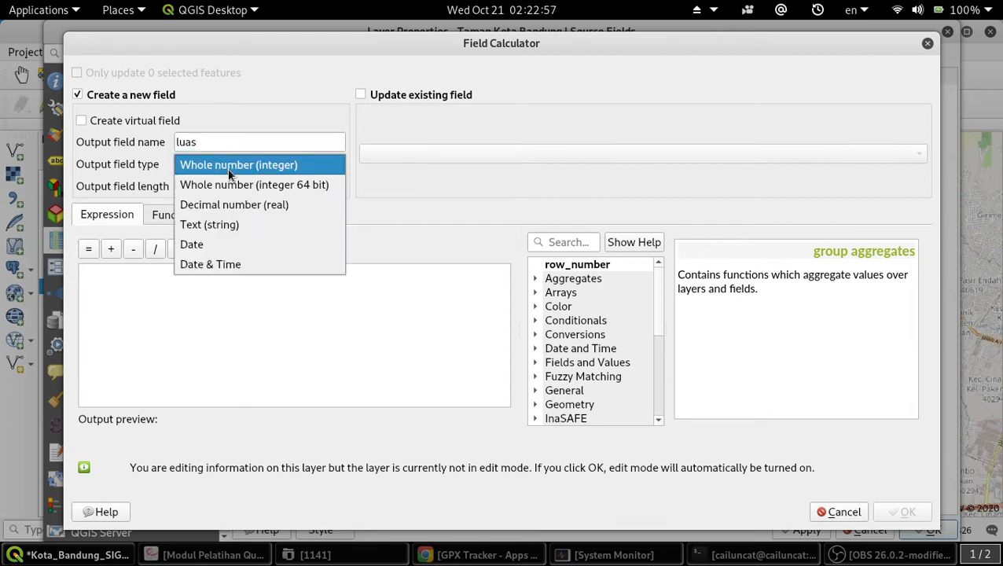
left_click(245, 206)
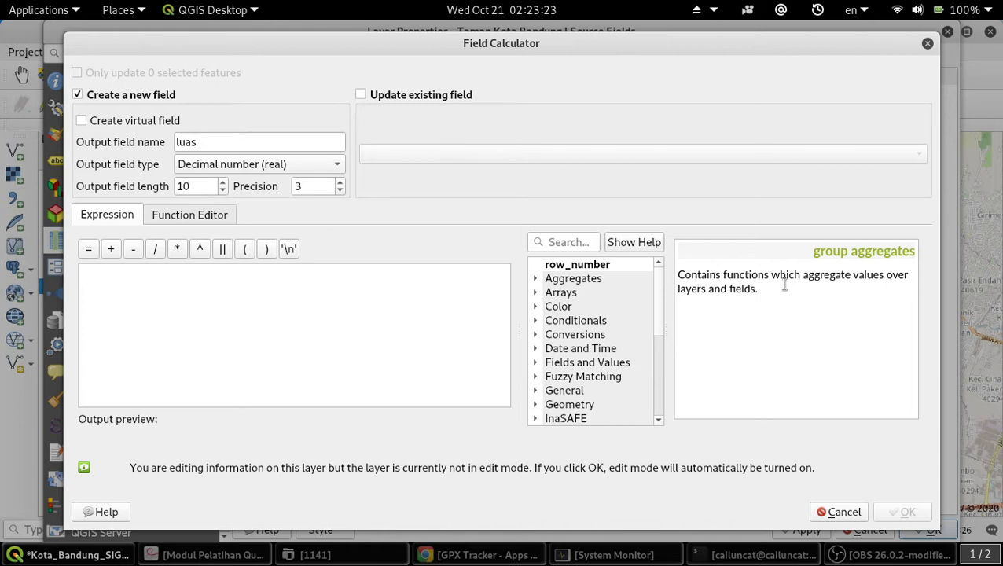
left_click(843, 511)
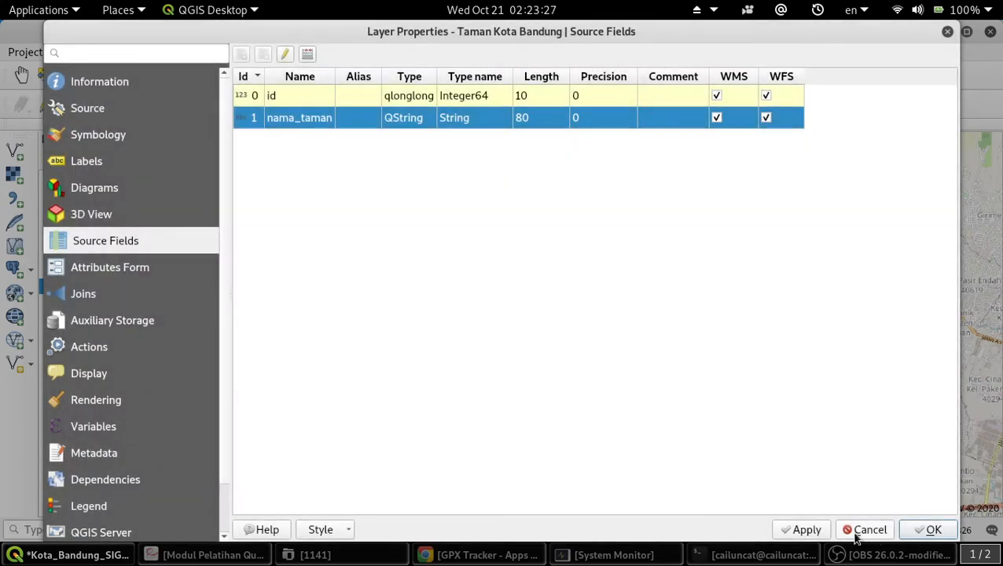
left_click(857, 535)
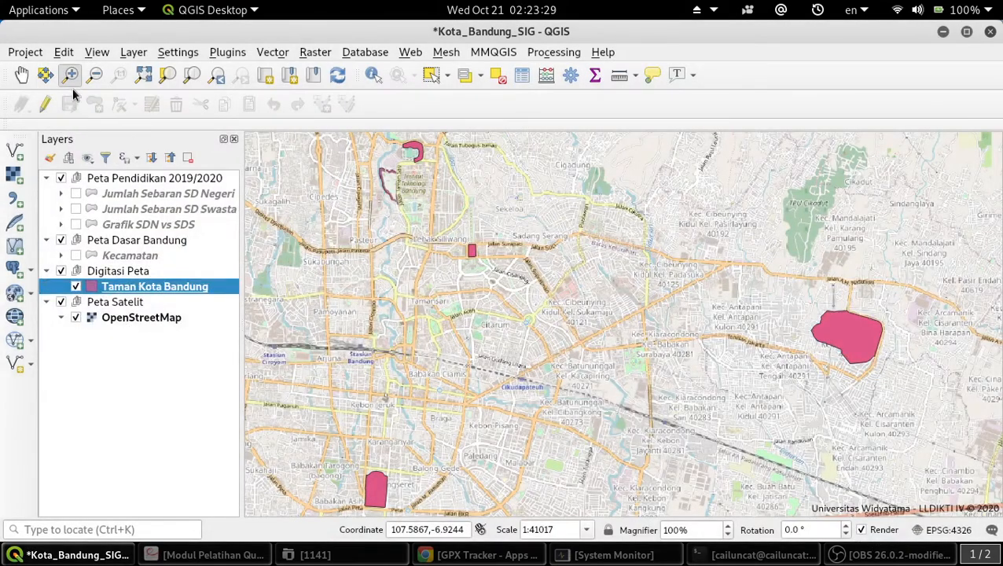
Check the project's distance and area measurement units and the available area unit options, leaving the project properties unchanged.
left_click(26, 53)
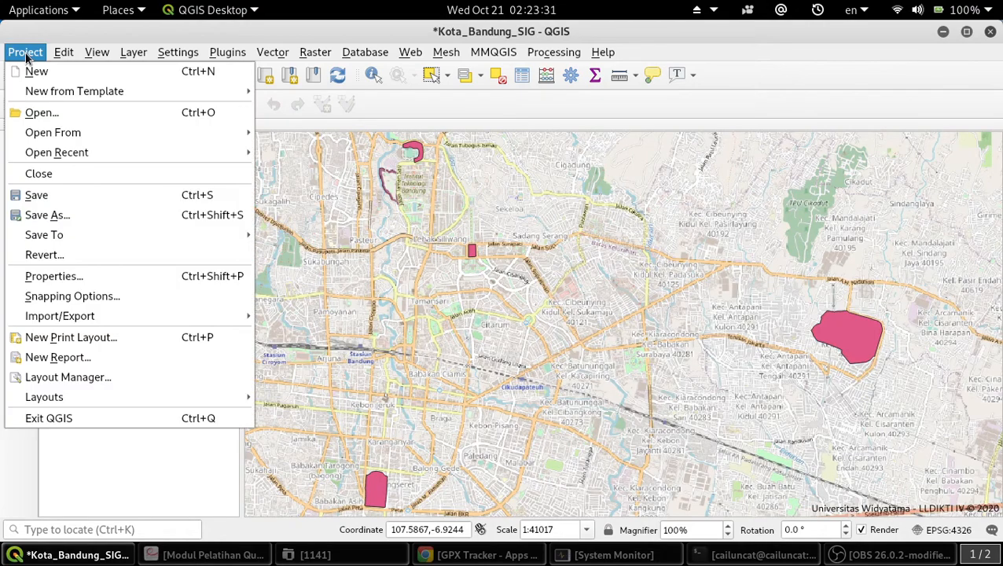
left_click(66, 275)
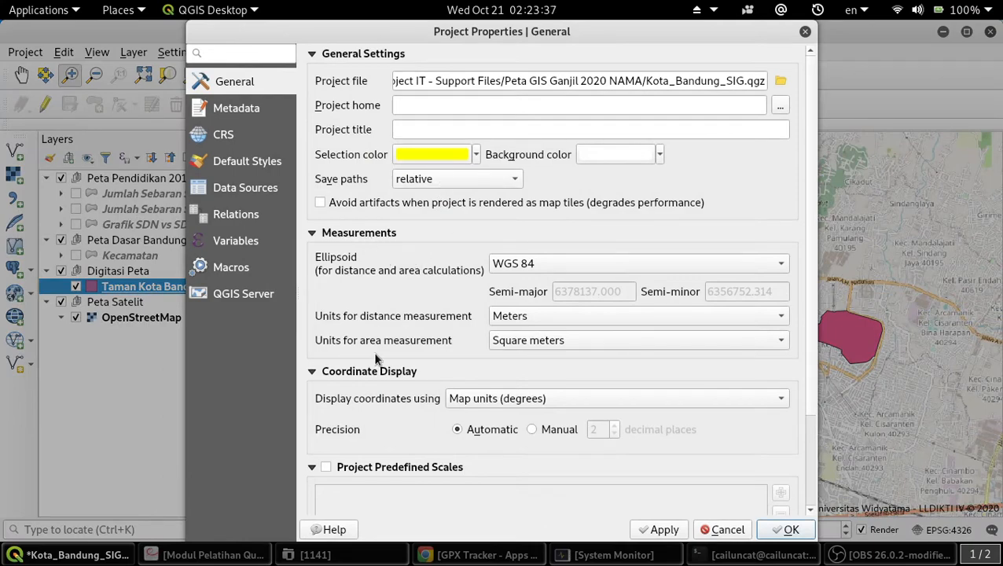
left_click(903, 554)
left_click(903, 554)
left_click(526, 344)
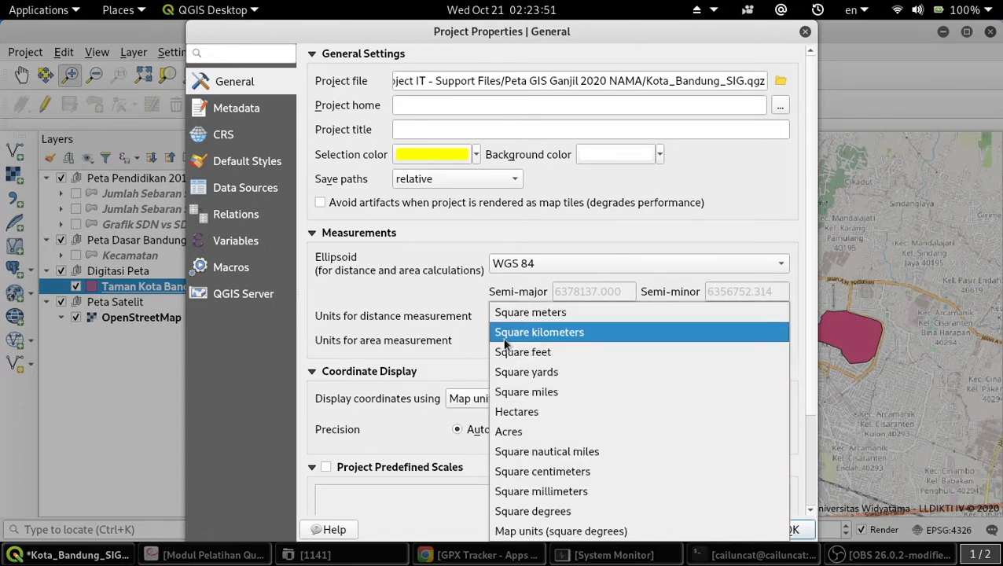
left_click(412, 316)
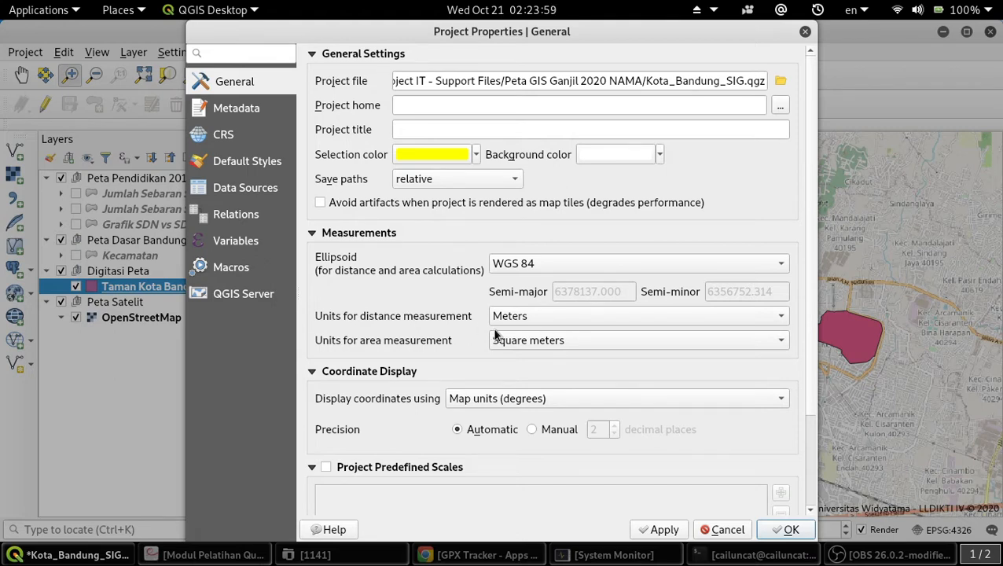
left_click(724, 531)
Set up a new decimal number (real) field named luas for the Taman Kota Bandung layer in the Field Calculator.
right_click(191, 293)
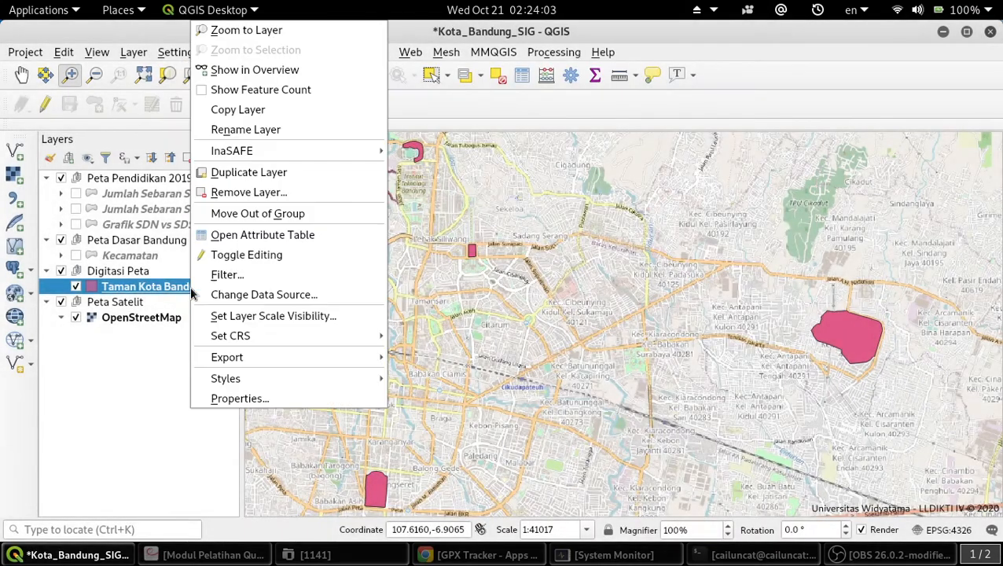
left_click(135, 384)
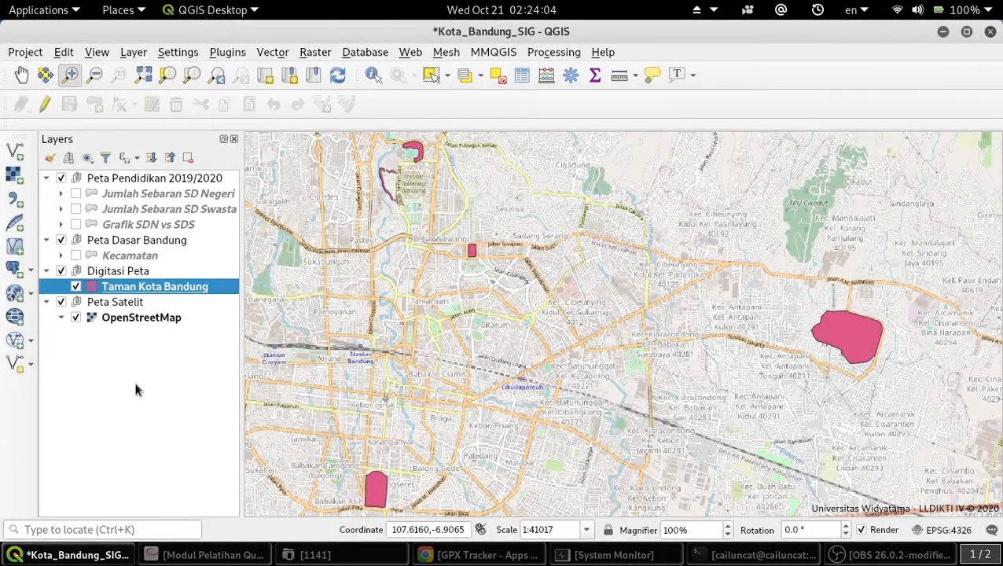
right_click(141, 292)
left_click(196, 400)
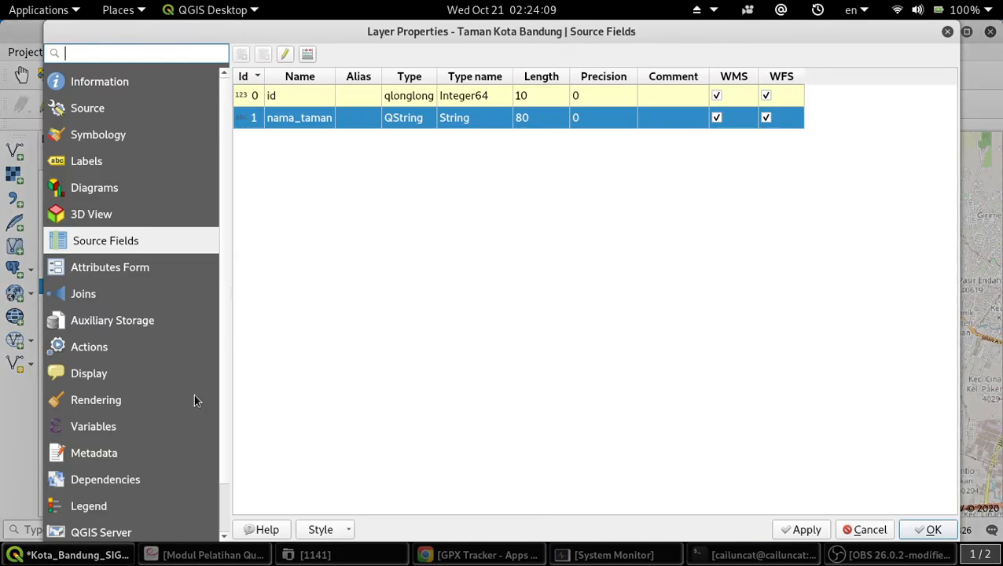
left_click(1001, 5)
key("Escape")
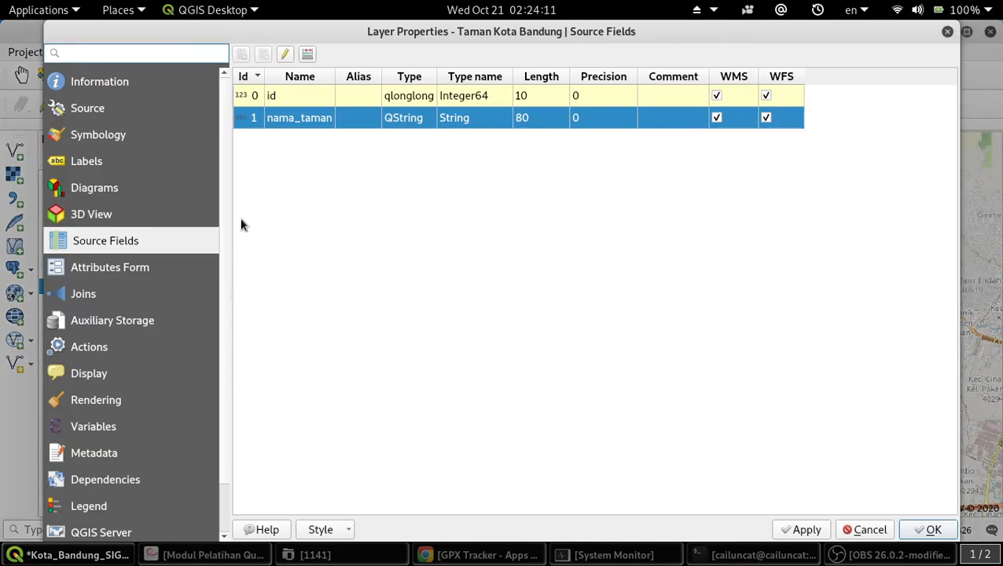
left_click(100, 219)
left_click(108, 240)
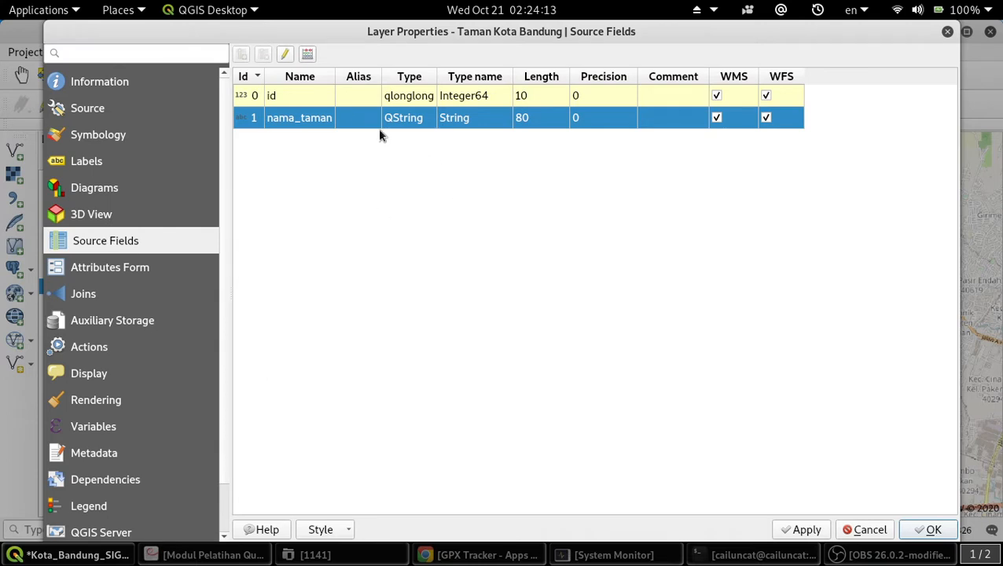
left_click(308, 55)
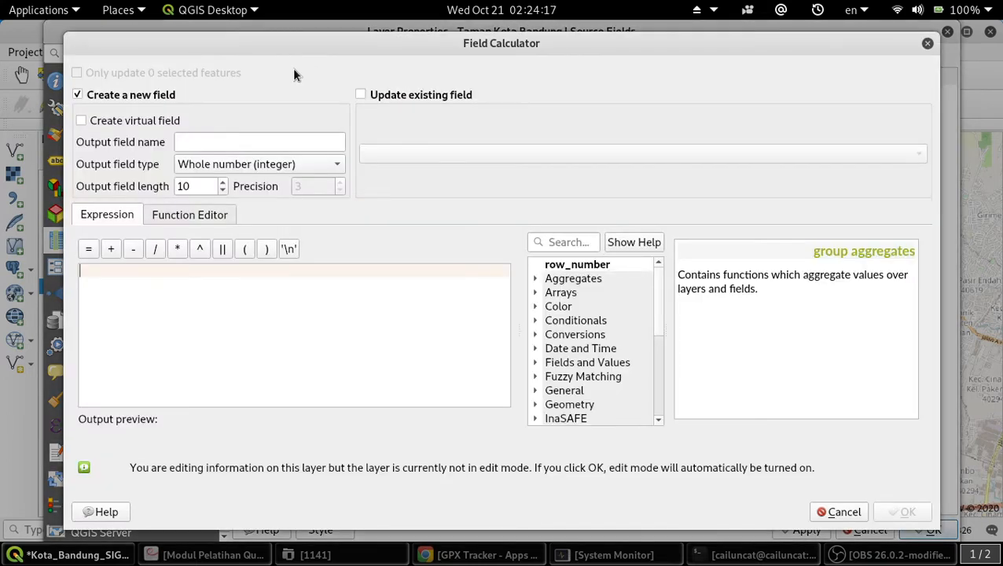
left_click(246, 139)
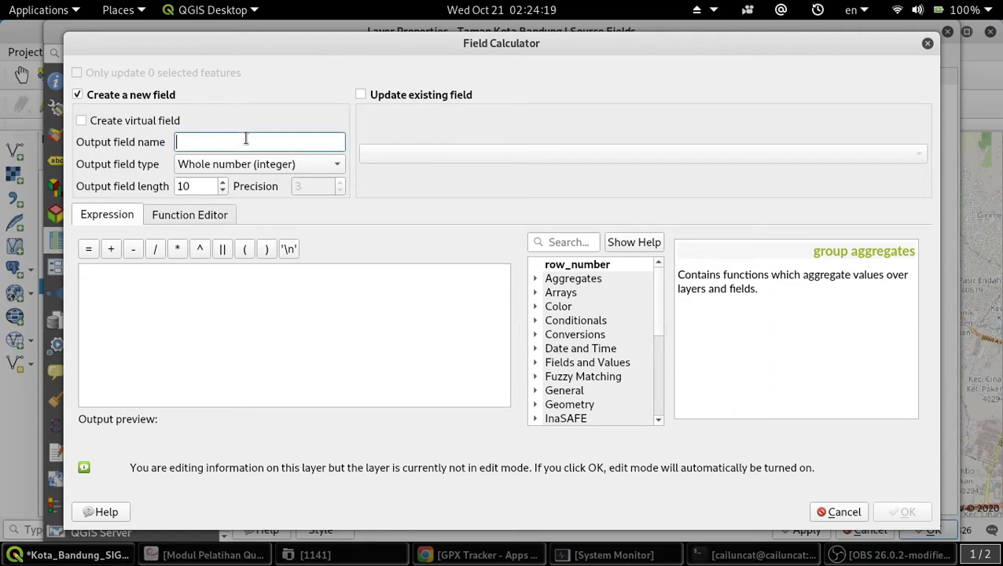
type("luas")
left_click(287, 163)
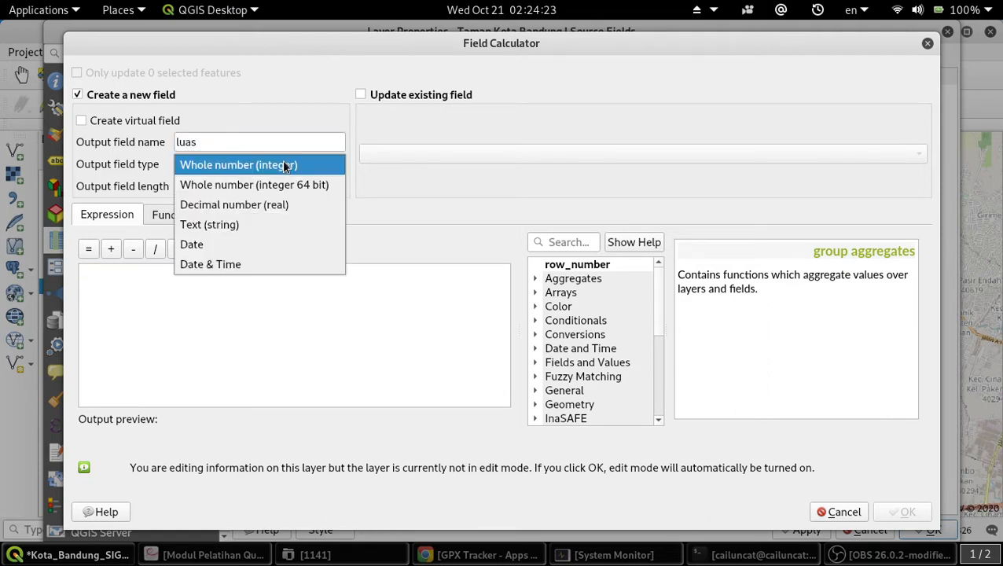
left_click(289, 206)
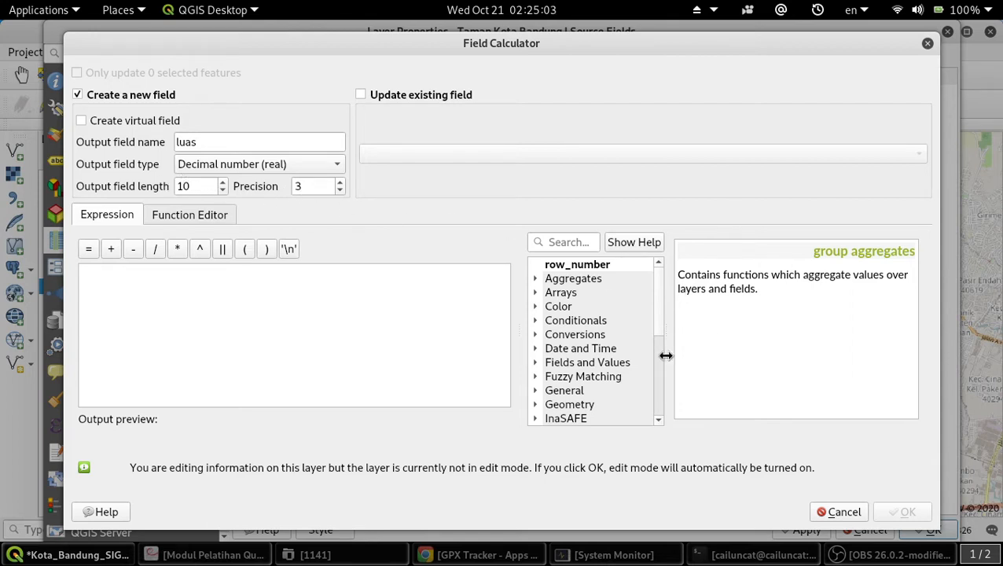
Insert the $area geometry function as the expression of the luas field.
scroll(618, 376, "down", 2)
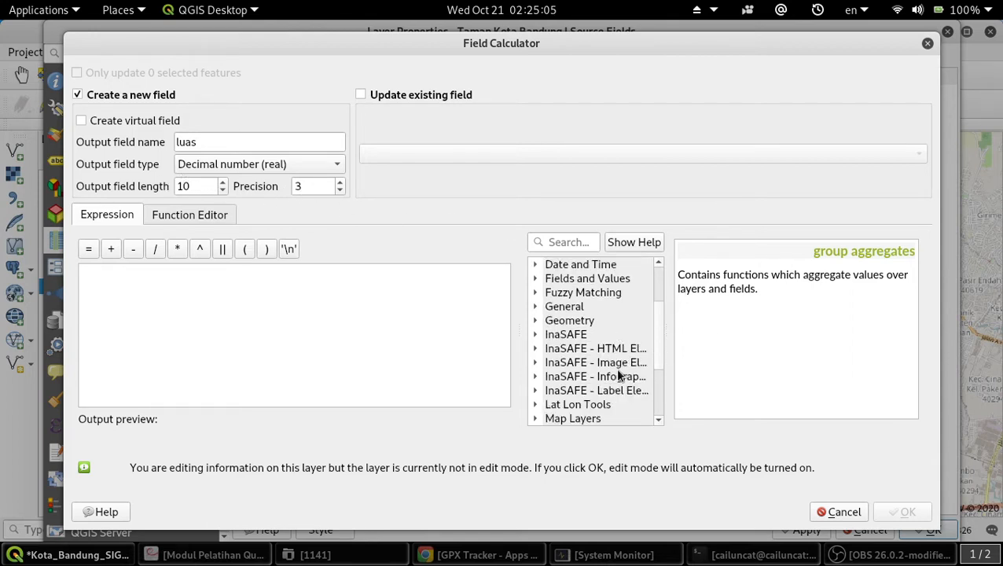
left_click(573, 322)
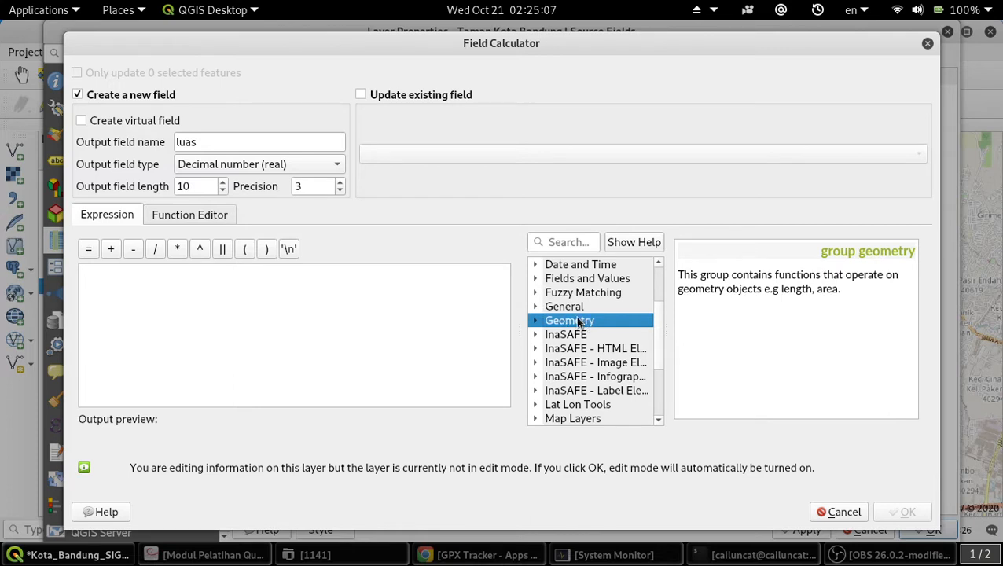
double_click(588, 323)
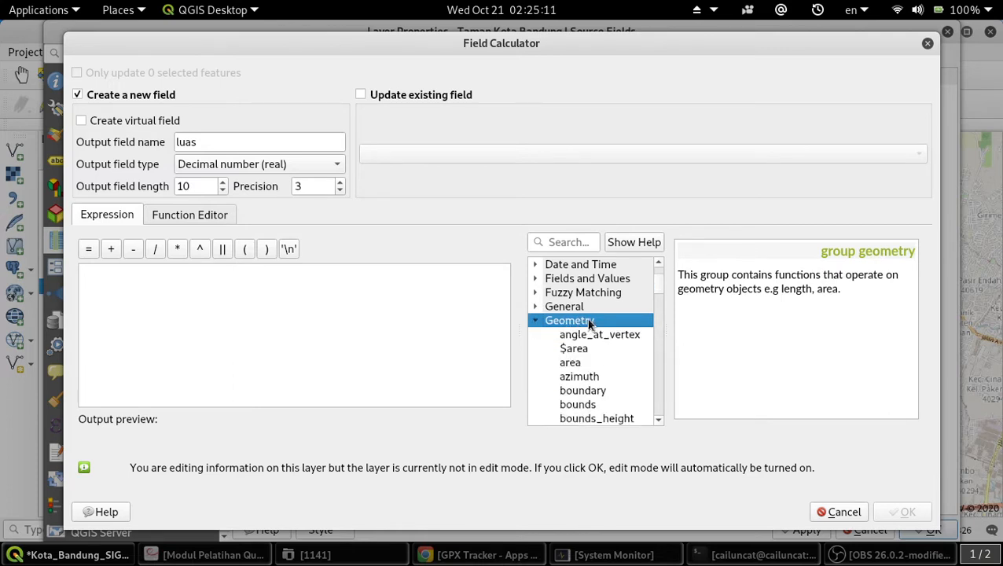
scroll(588, 322, "down", 1)
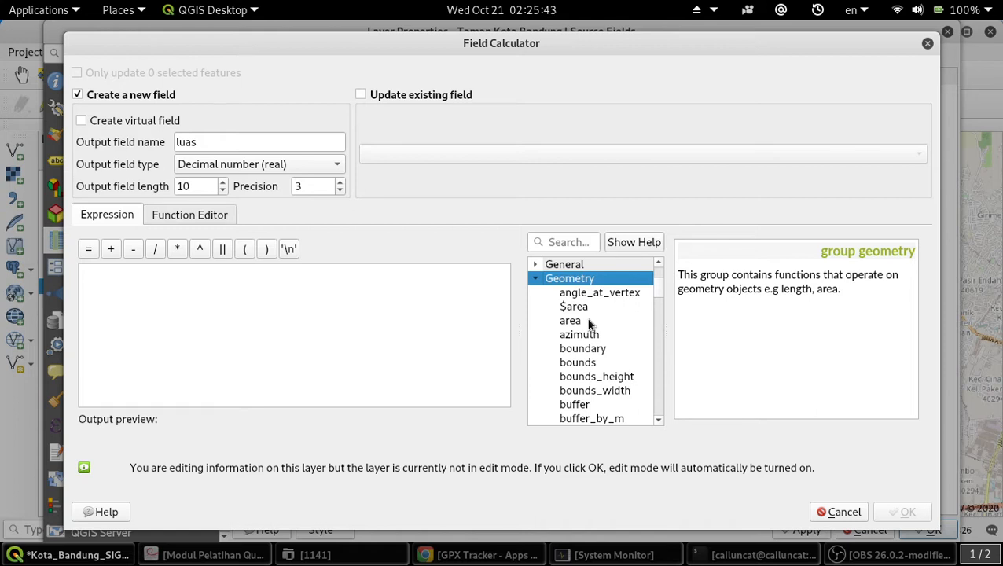
left_click(575, 307)
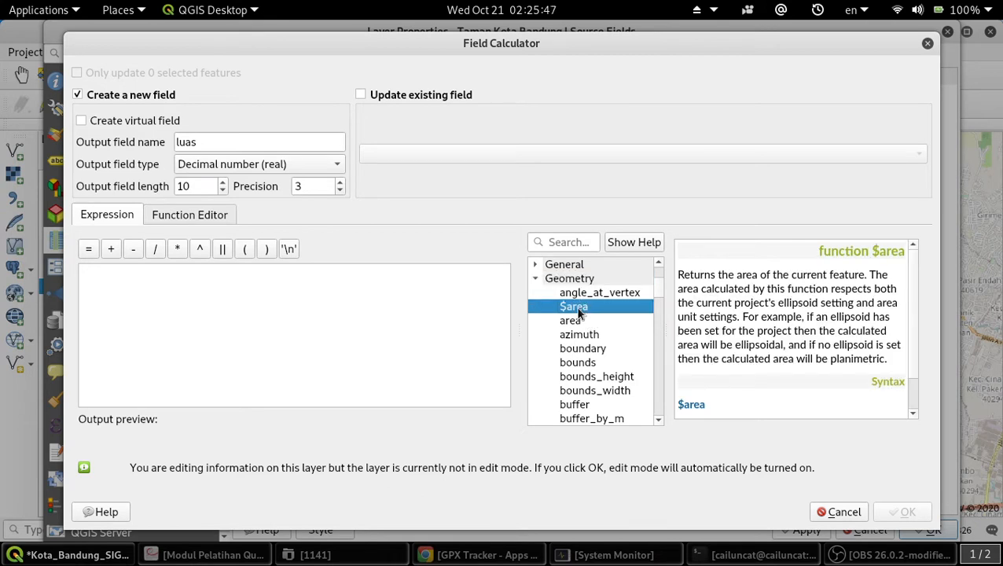
double_click(578, 307)
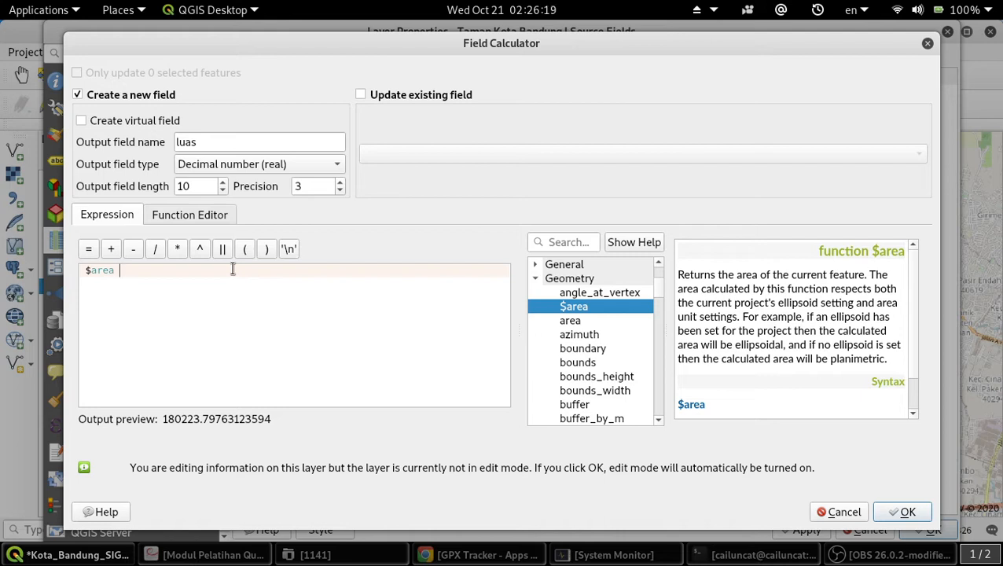
Try dividing the $area expression by 10000, and remove the division from the expression.
type("/10000")
key("shift+Left")
key("shift+Left")
key("shift+Left")
left_click(164, 275)
key("BackSpace")
key("BackSpace")
key("BackSpace")
key("BackSpace")
key("BackSpace")
key("BackSpace")
Look through the Field Calculator's function list, from the geometry functions to the remaining function groups.
scroll(626, 350, "down", 20)
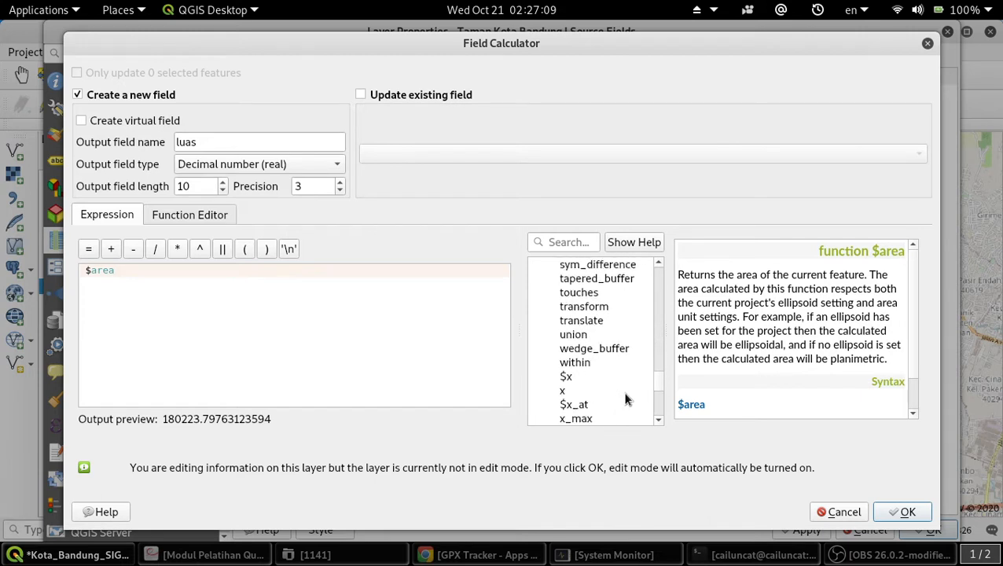
scroll(622, 391, "down", 6)
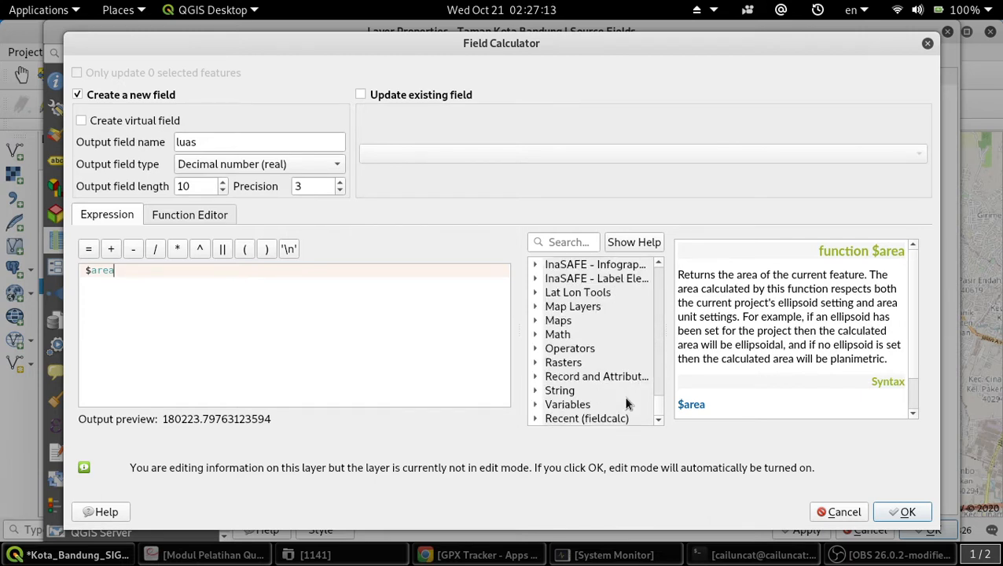
scroll(551, 375, "up", 3)
scroll(550, 374, "down", 3)
scroll(551, 375, "up", 20)
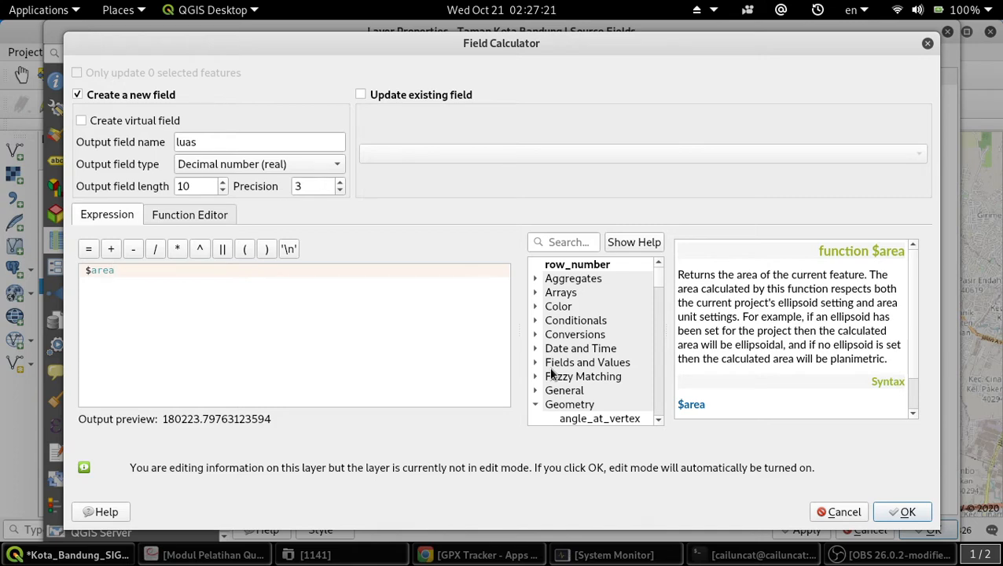
scroll(550, 374, "down", 20)
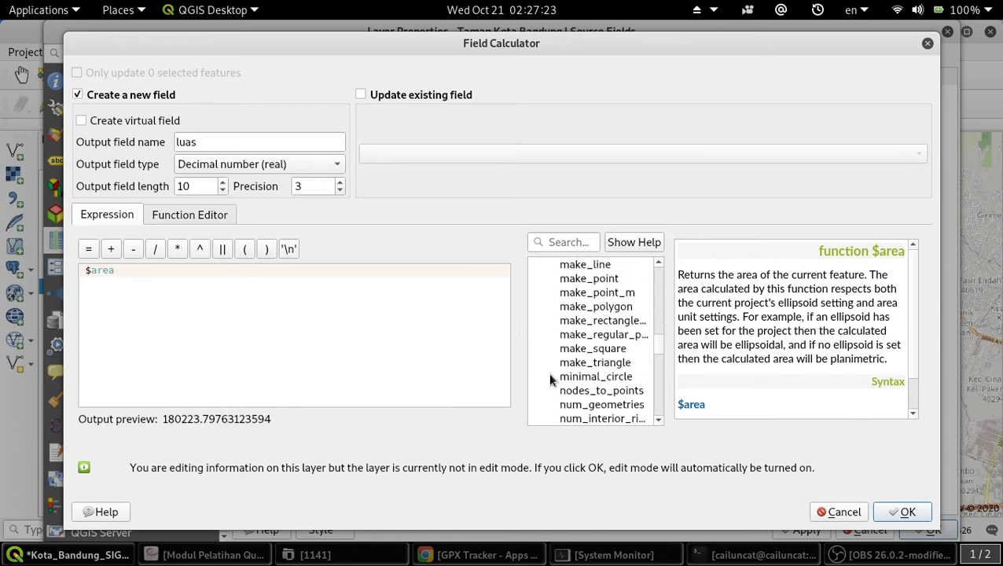
scroll(551, 381, "down", 5)
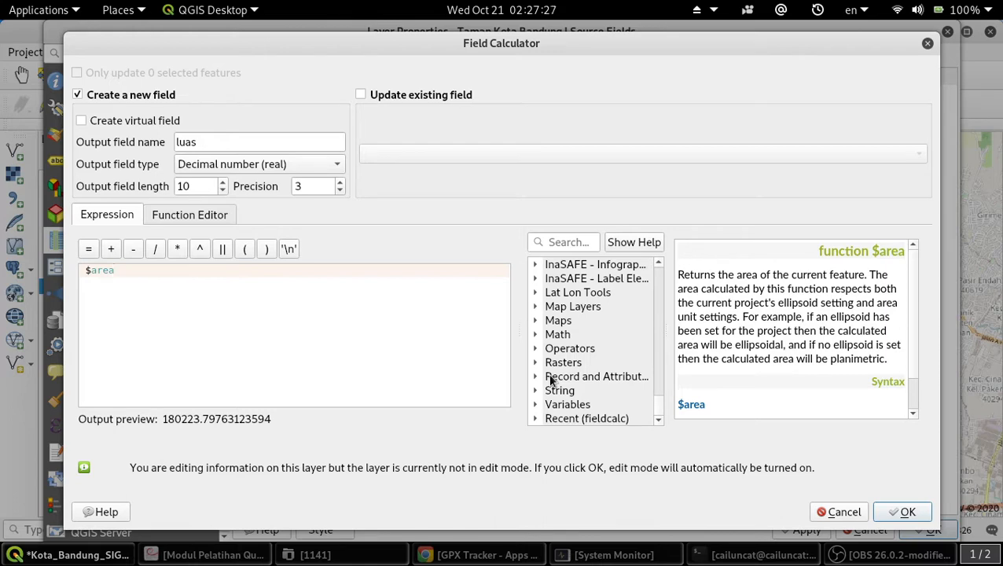
scroll(550, 380, "up", 20)
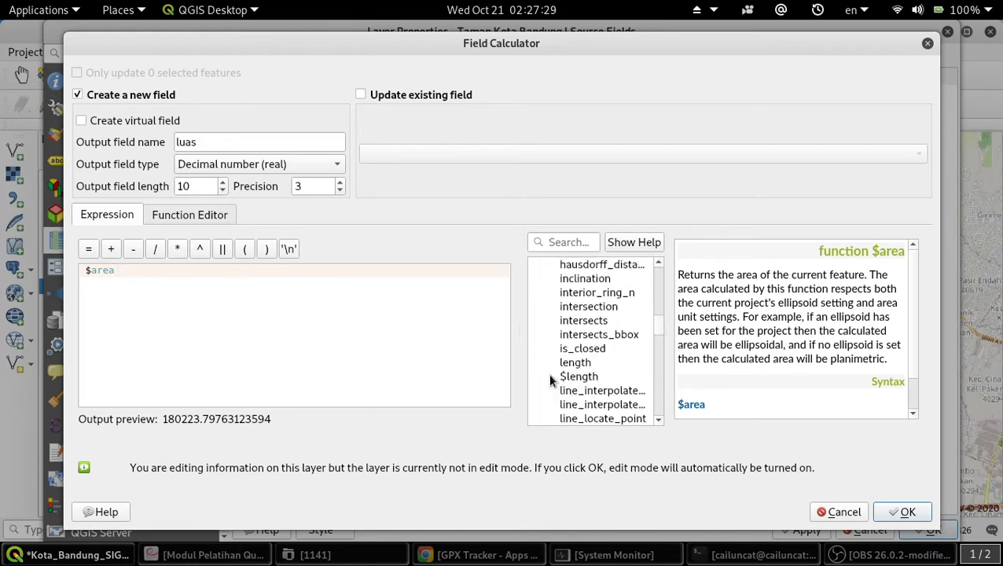
scroll(550, 379, "up", 15)
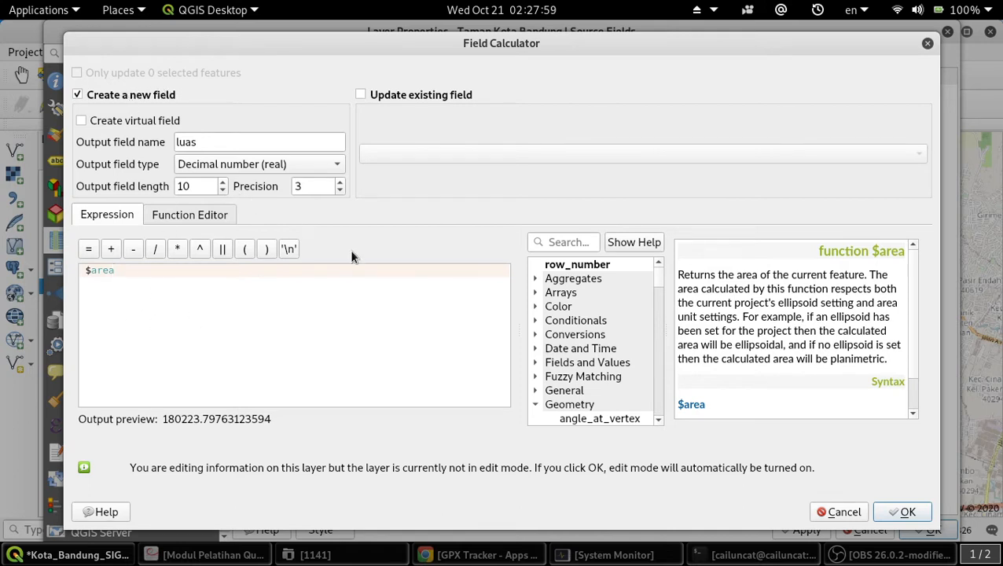
Create the luas field with the $area expression, save the Taman Kota Bandung layer edits and close its properties.
left_click(913, 519)
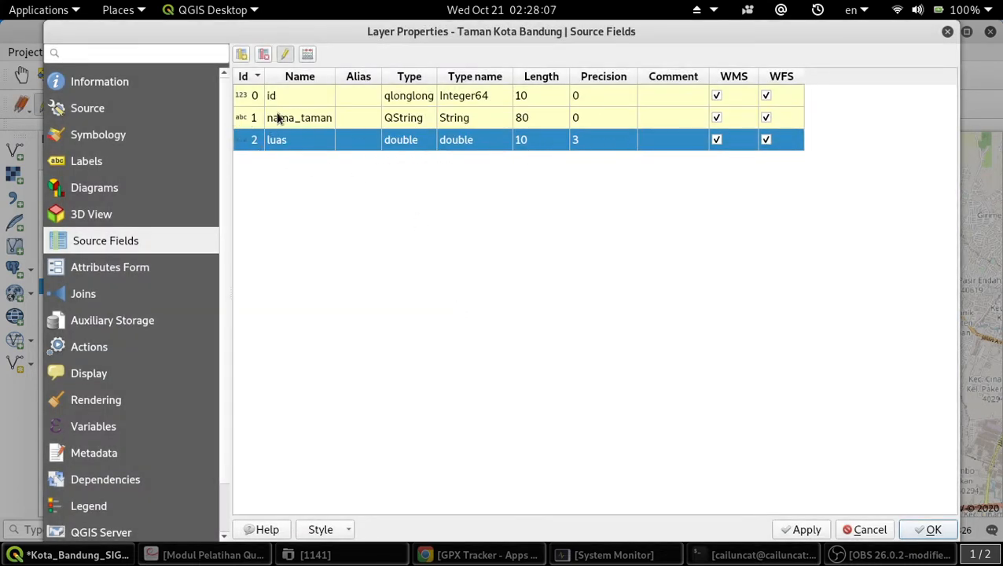
left_click(285, 53)
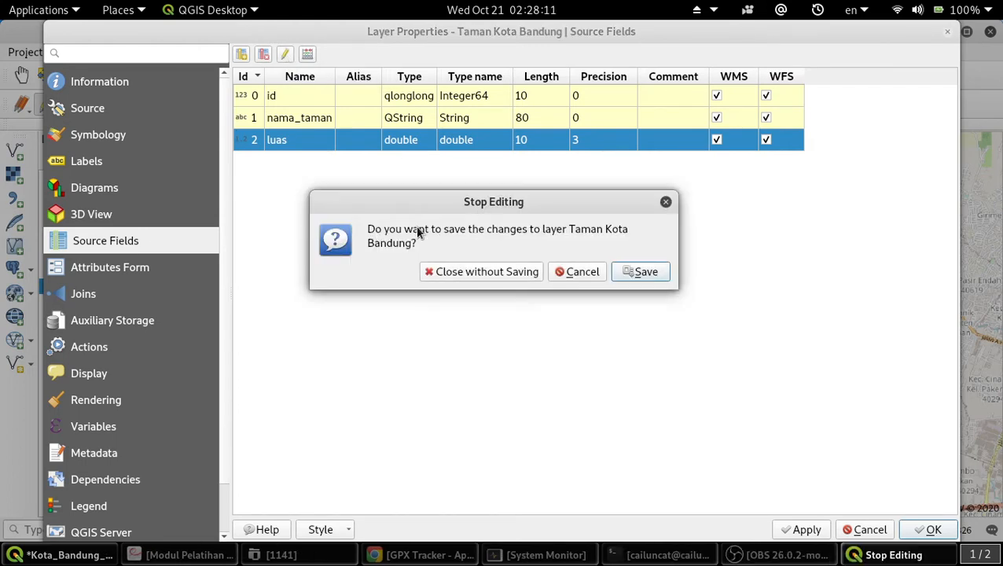
left_click(643, 271)
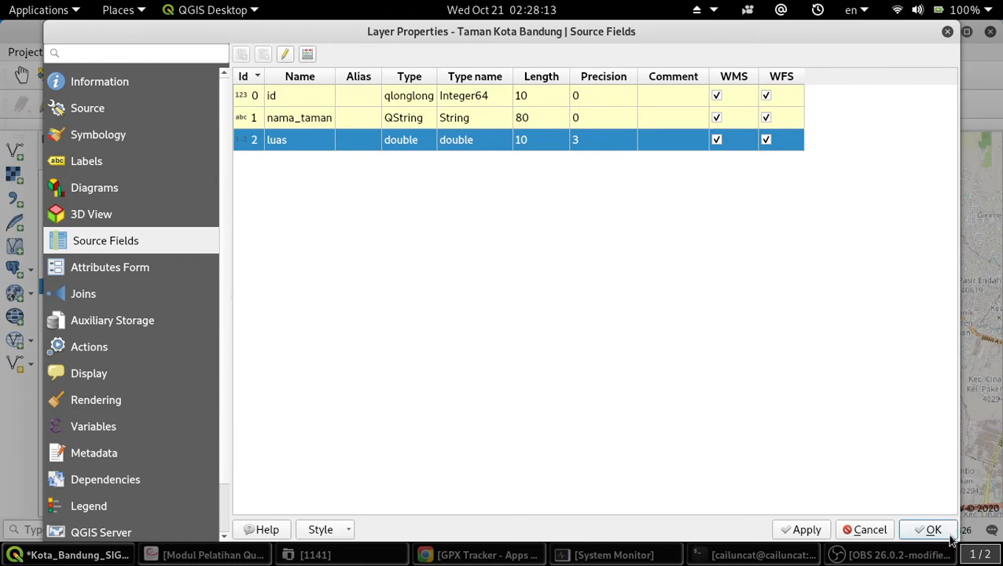
left_click(932, 529)
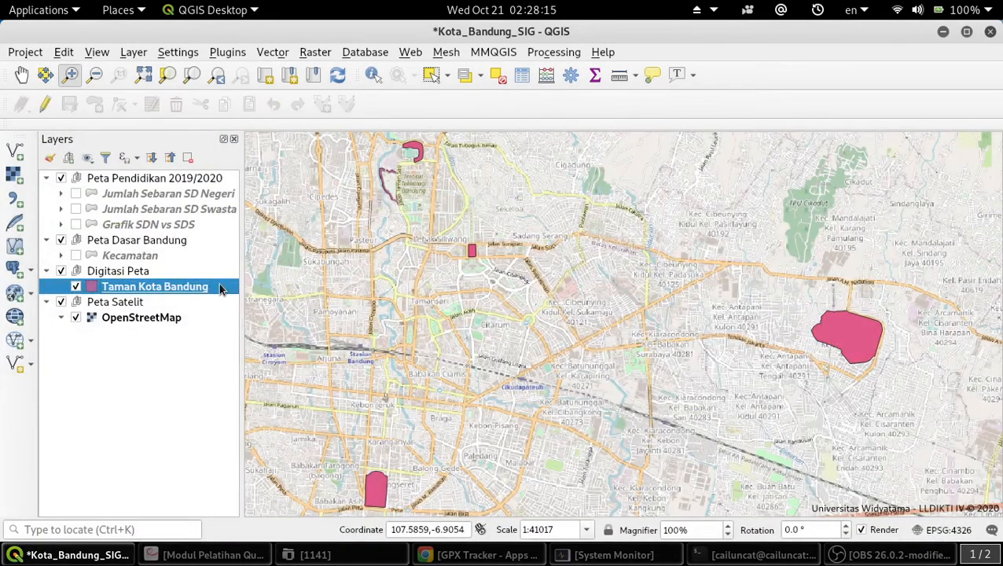
Review the calculated luas value of each park in the Taman Kota Bandung attribute table and close the table.
right_click(142, 290)
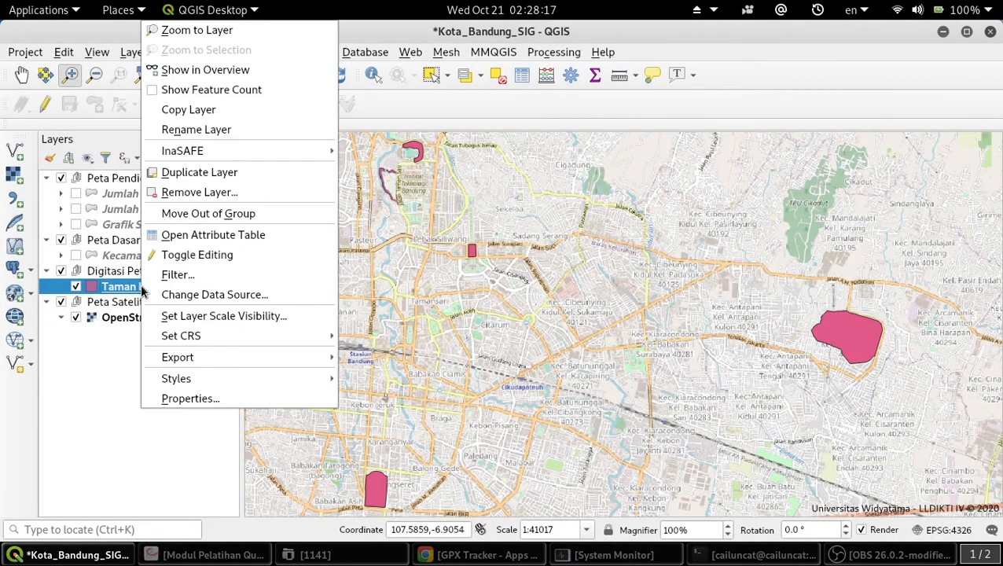
left_click(277, 238)
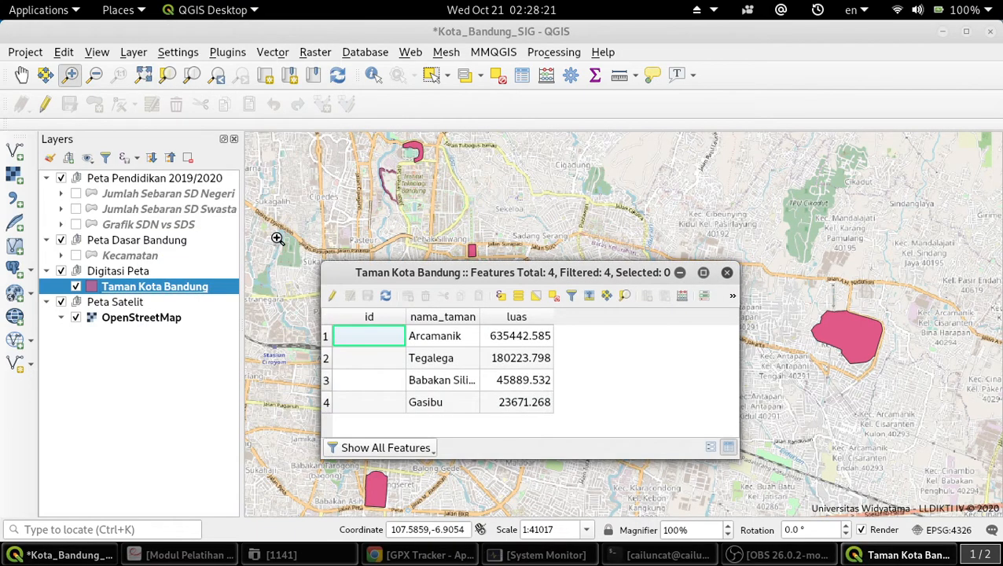
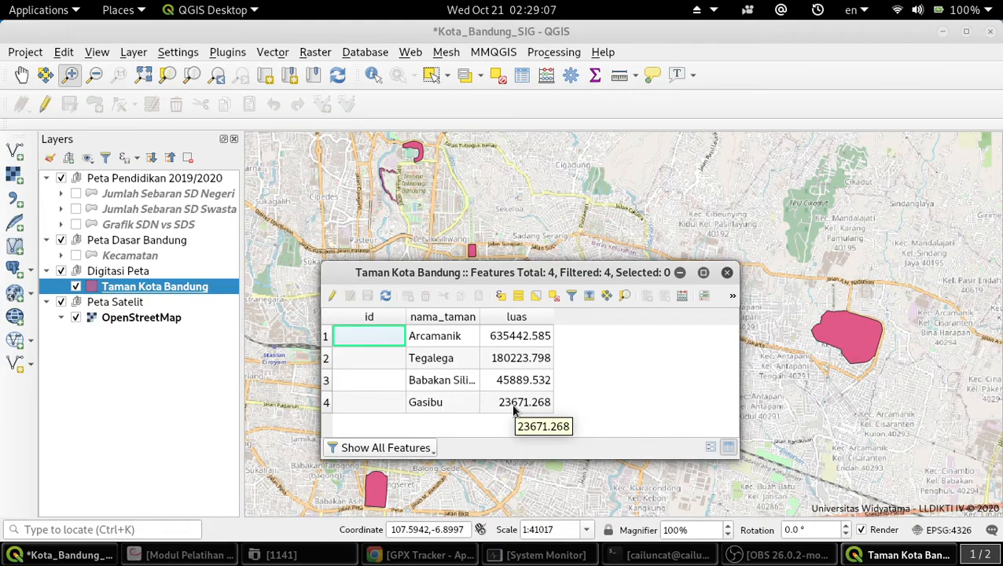
left_click(727, 273)
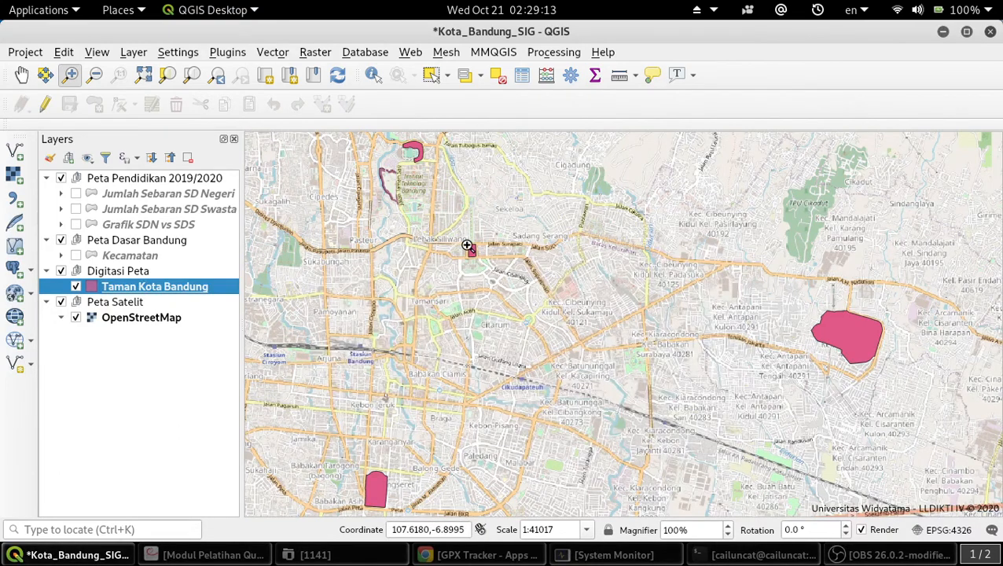
Measure the area of the Gasibu park polygon between Jalan Surapati and Jalan Diponegoro by tracing its corners with Measure Area.
scroll(467, 246, "up", 4)
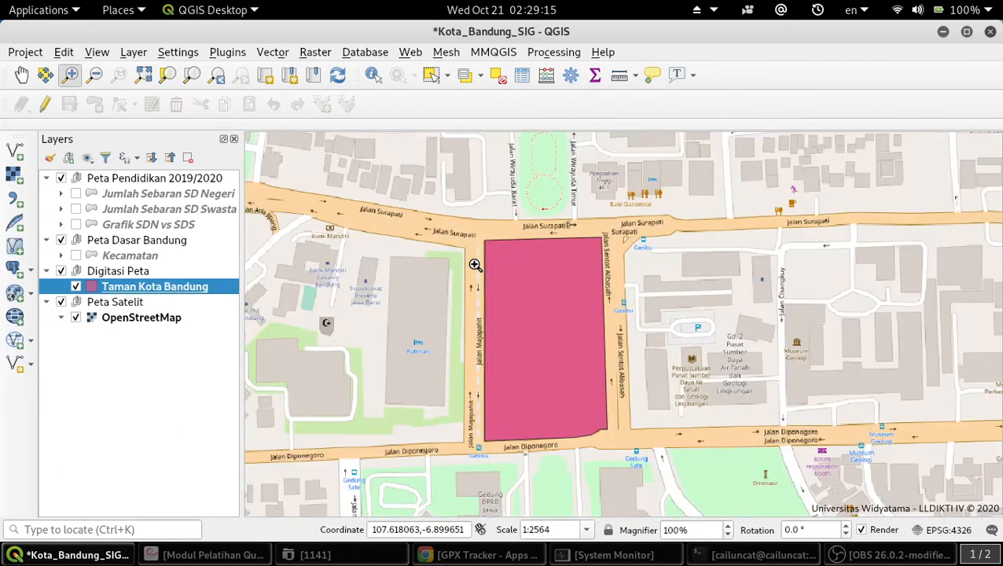
left_click(636, 74)
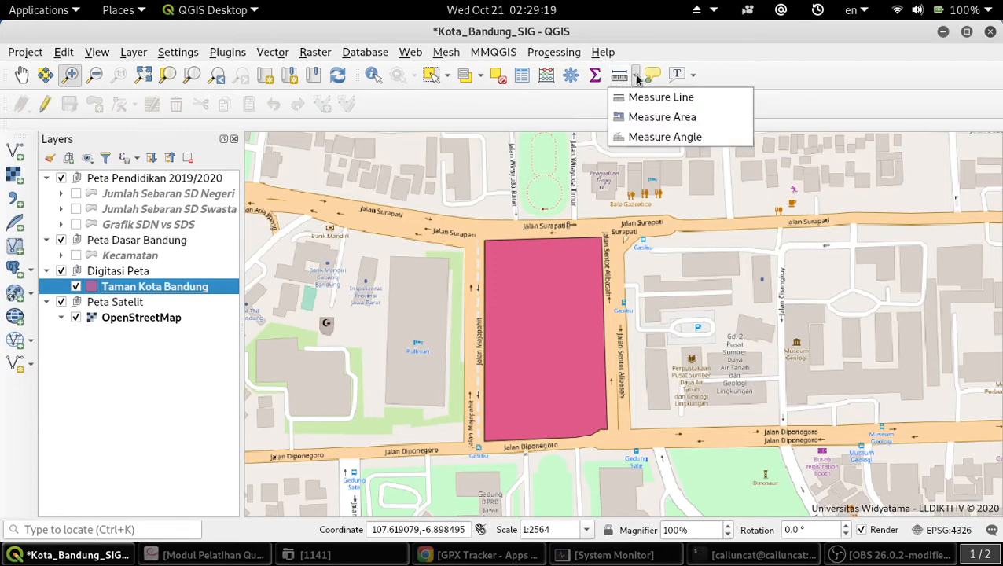
left_click(649, 116)
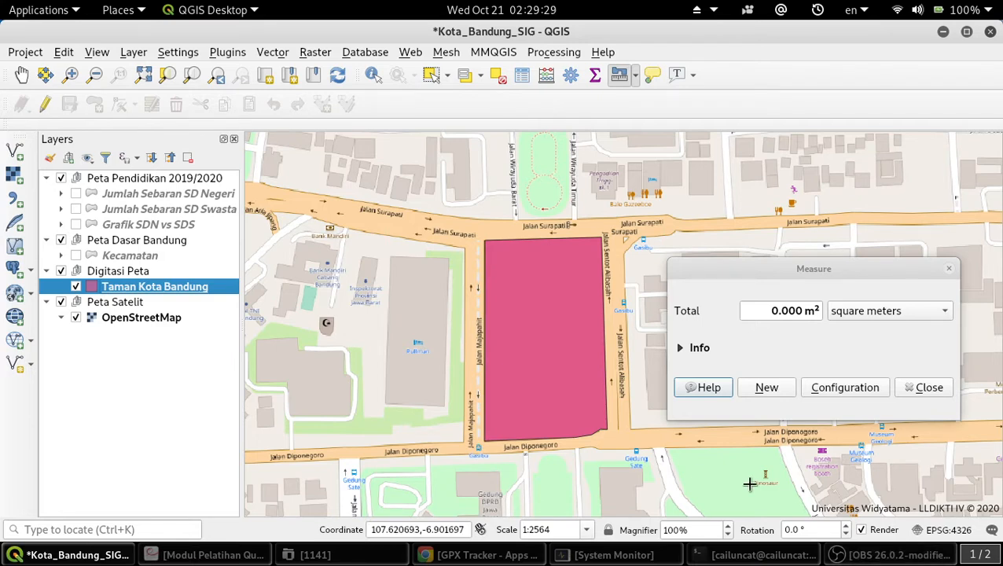
left_click(480, 440)
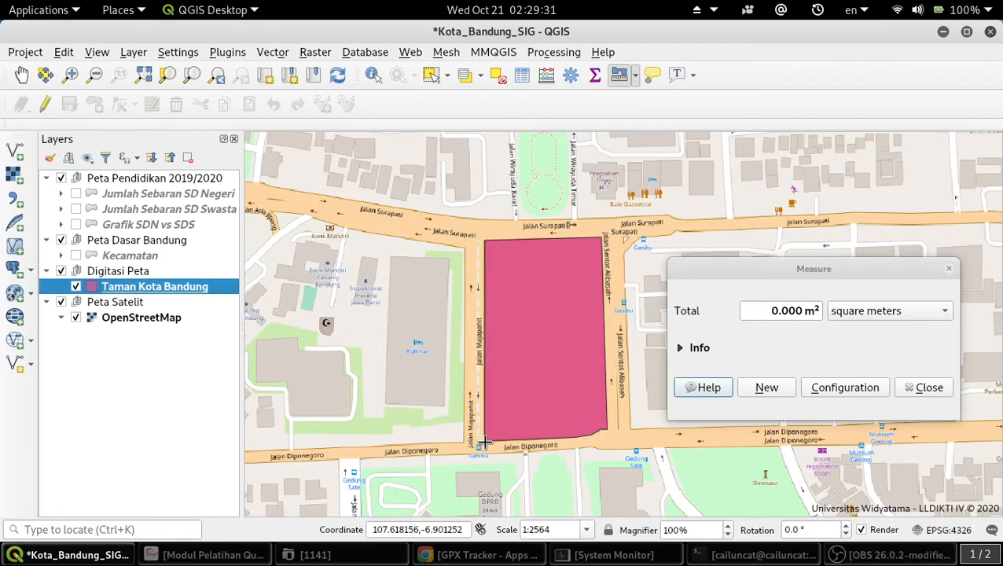
left_click(484, 238)
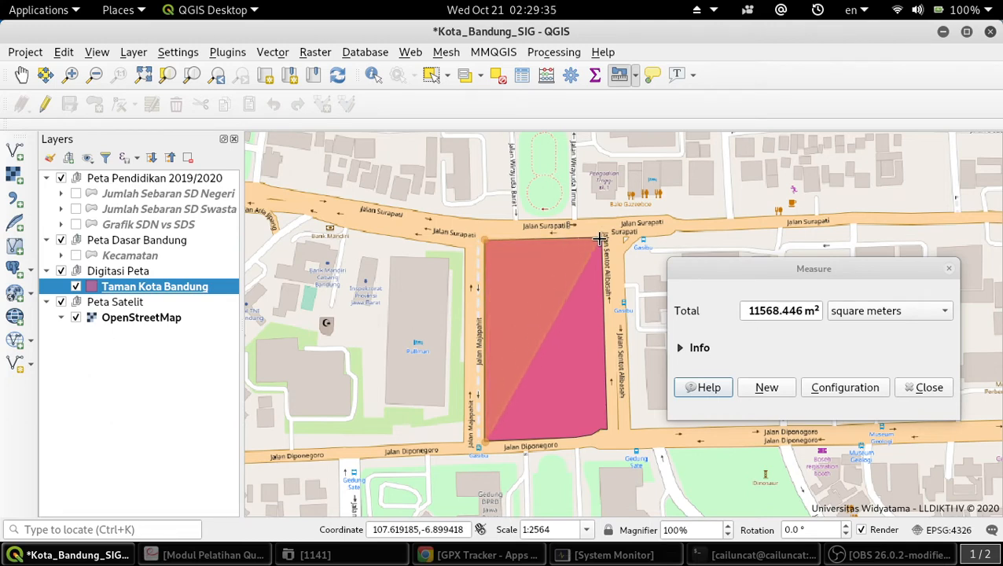
left_click(600, 238)
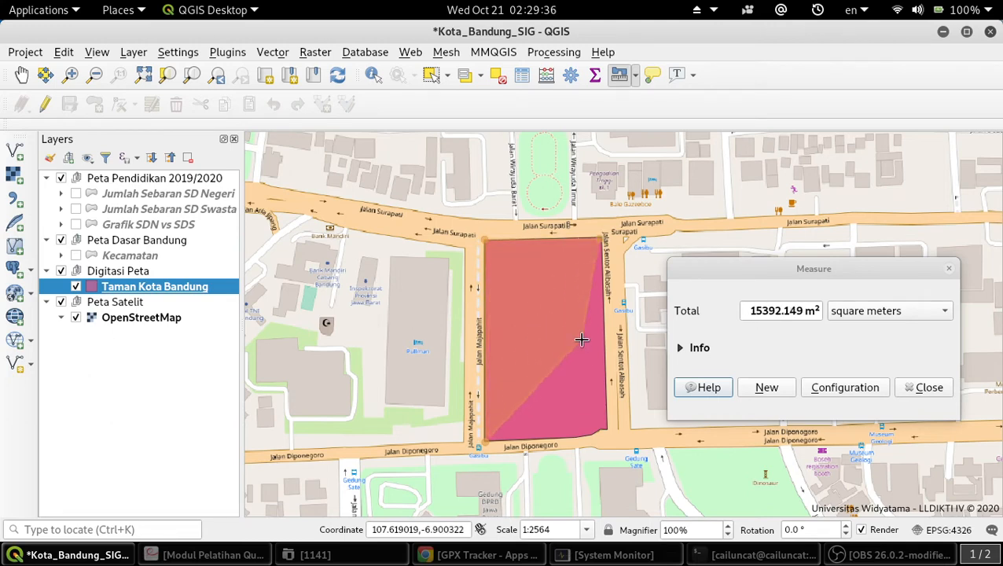
left_click(606, 430)
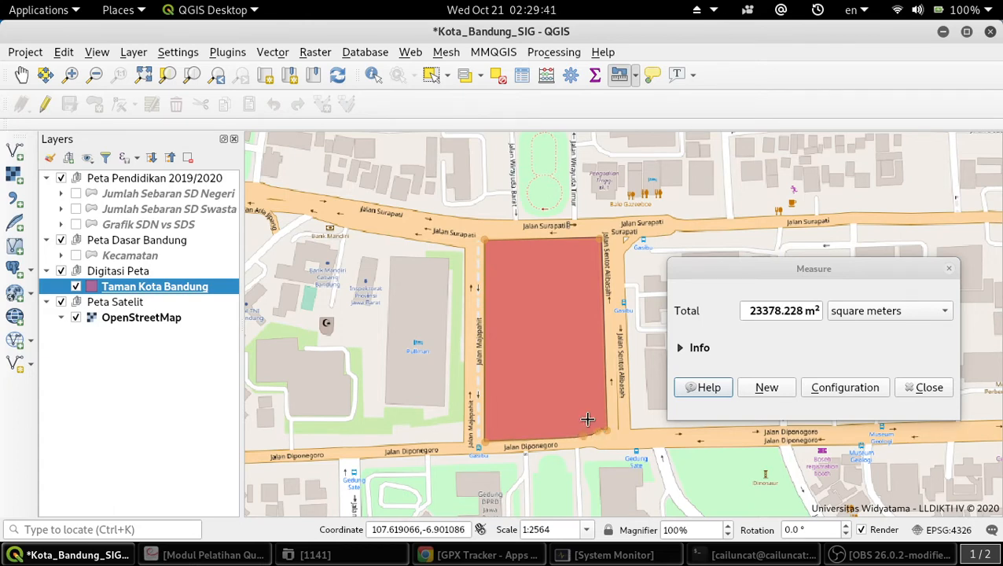
mouse_move(790, 308)
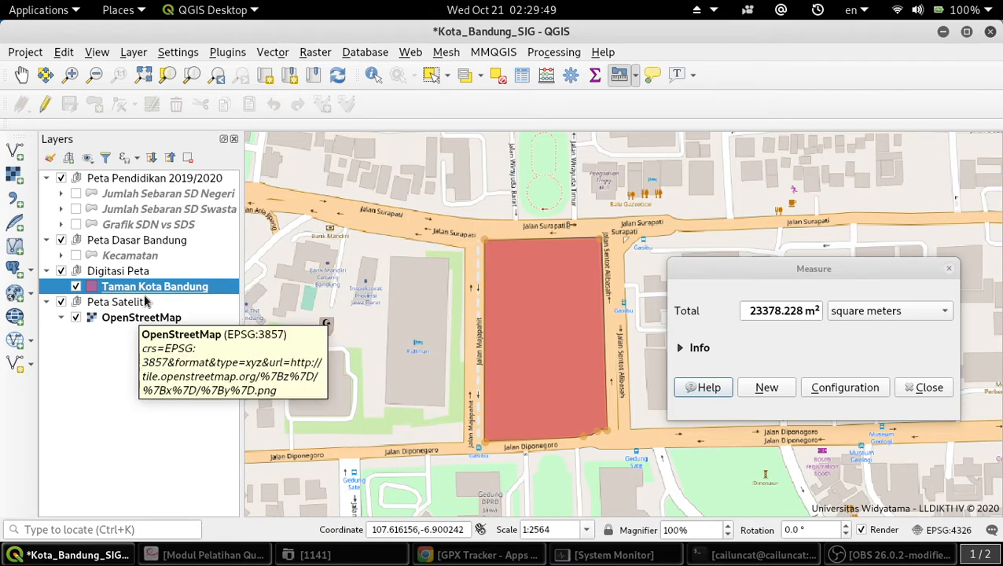
Open the Taman Kota Bandung attribute table clear of the measured polygon to compare Gasibu's luas value with the measurement.
right_click(155, 289)
left_click(249, 236)
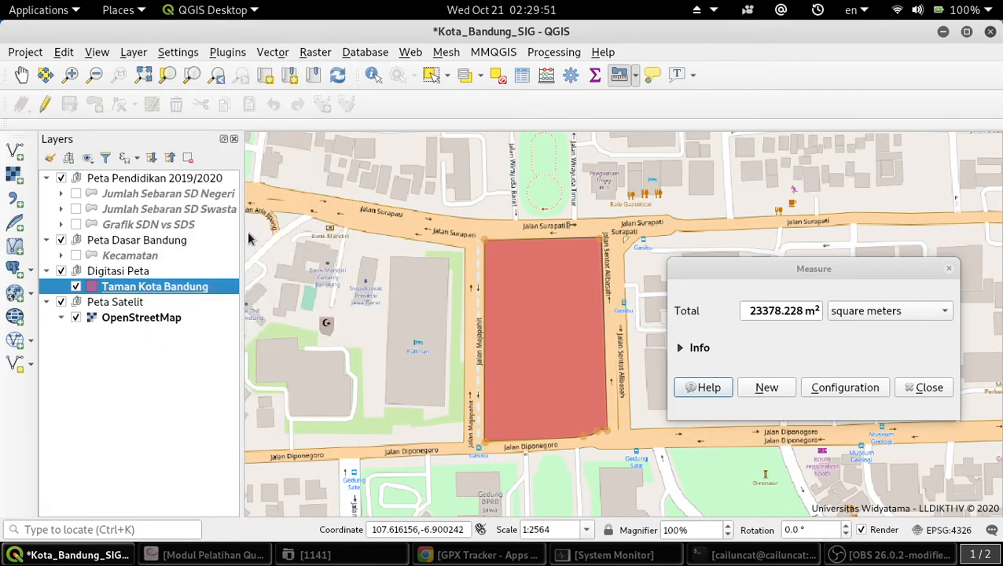
left_click_drag(558, 272, 268, 150)
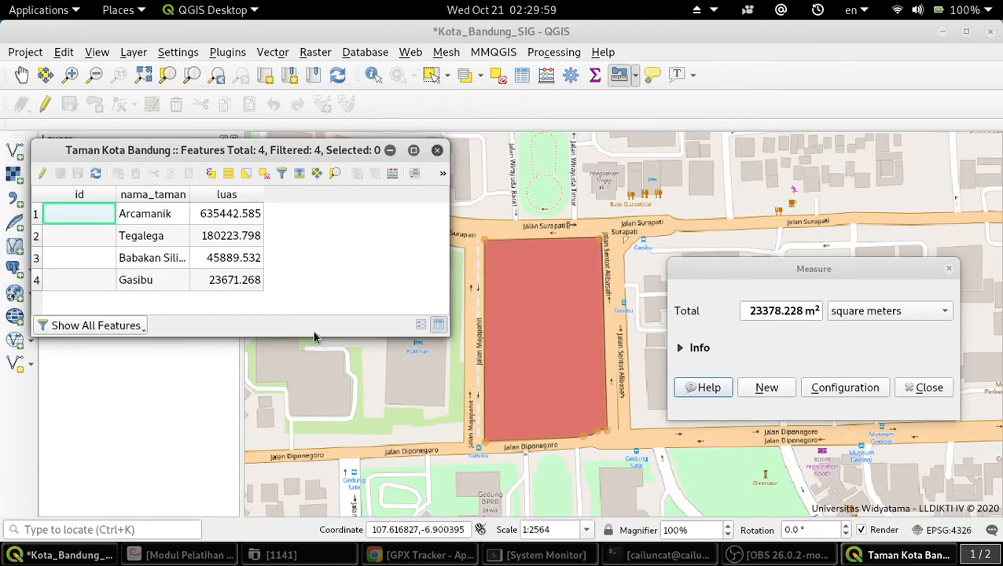
Show the measured Gasibu area in square kilometers, in hectares and again in square meters.
left_click(902, 312)
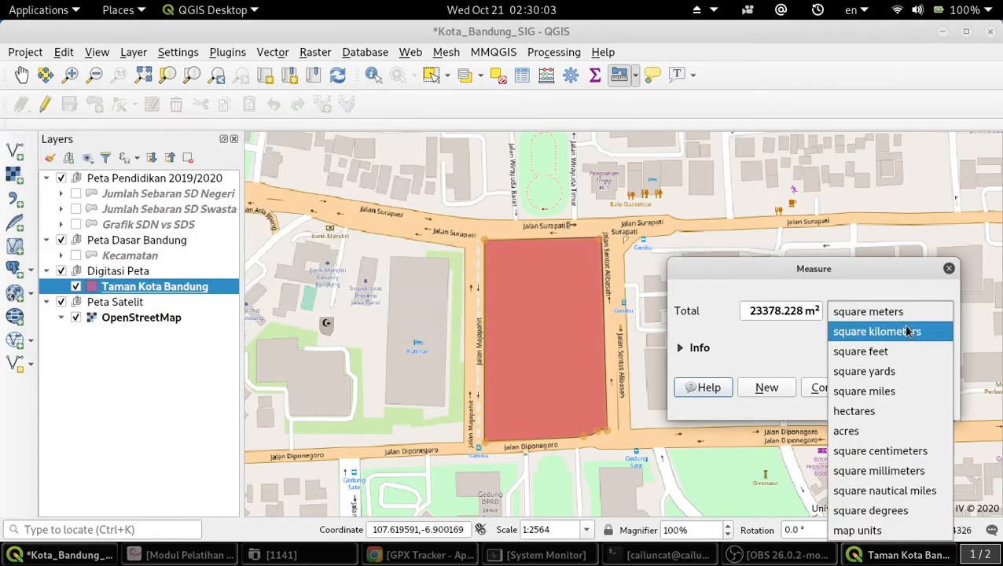
left_click(907, 332)
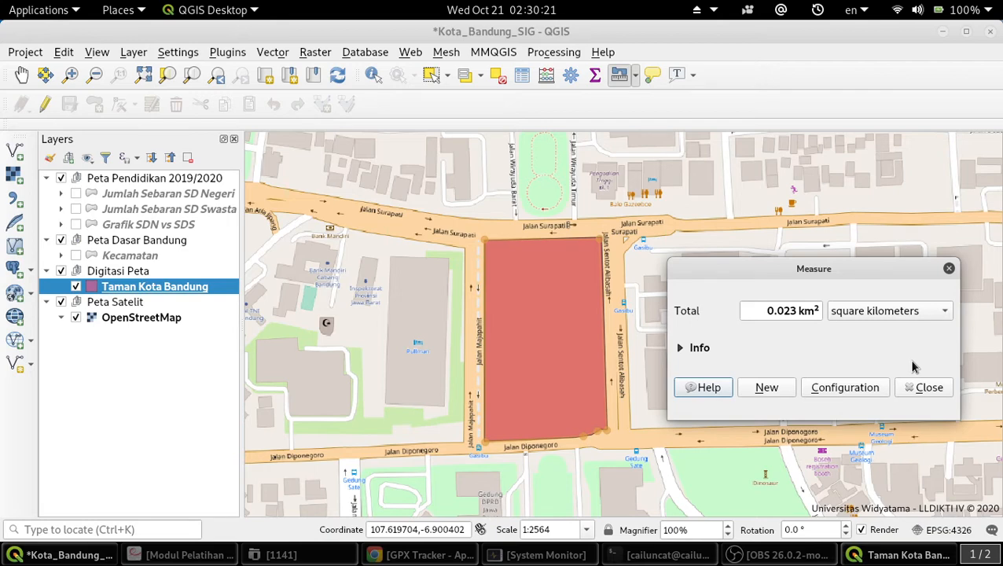
left_click(893, 311)
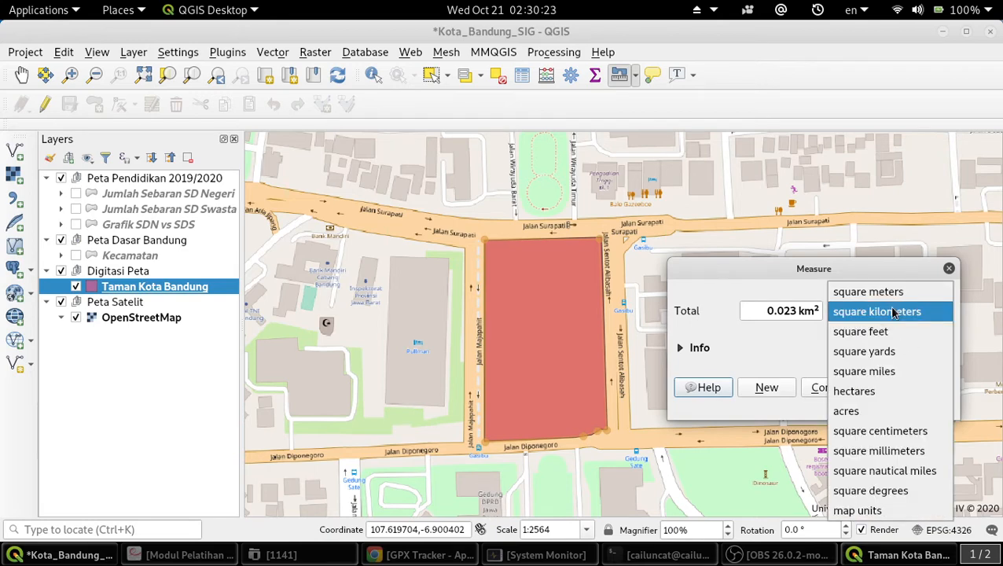
left_click(890, 391)
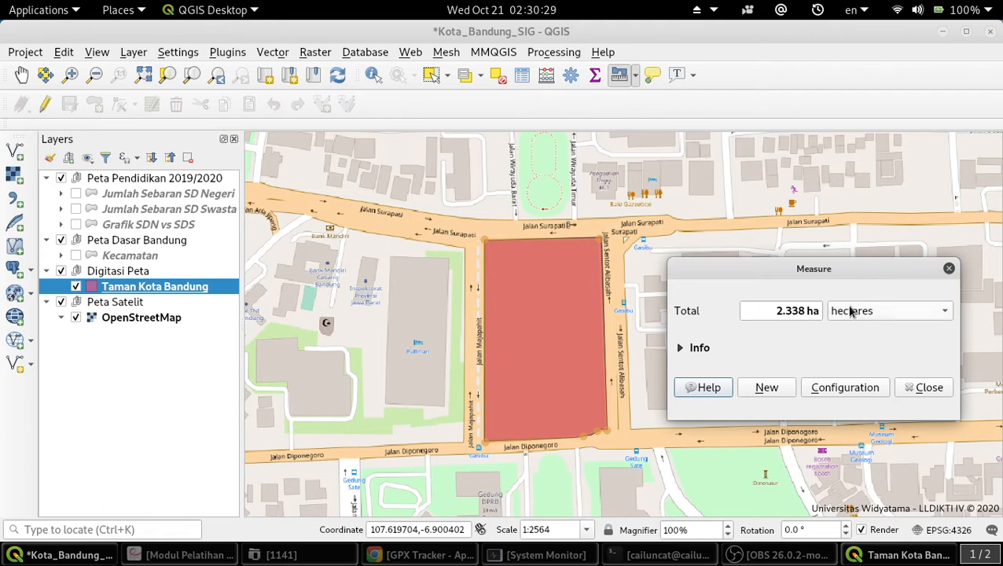
left_click(864, 310)
left_click(868, 212)
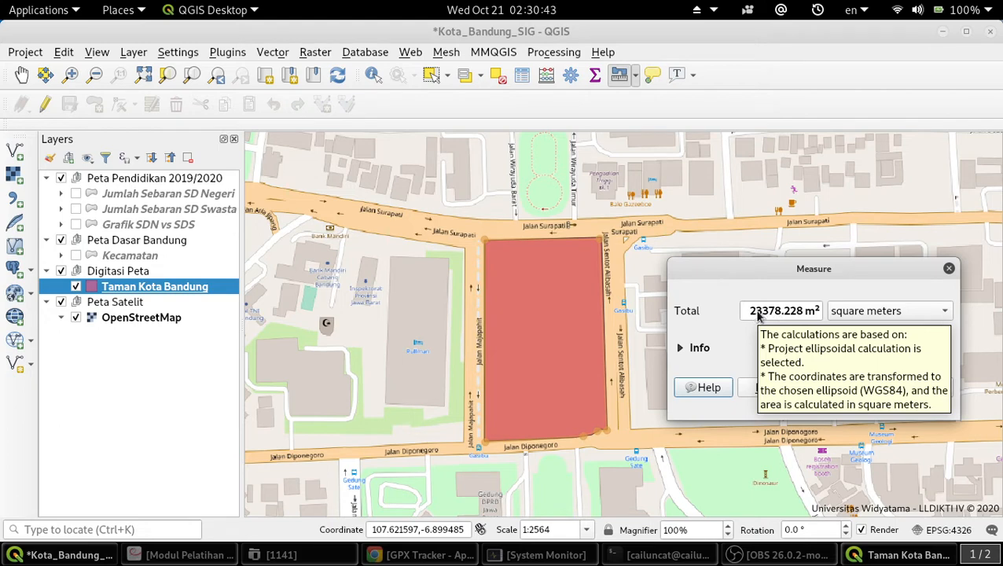
Show the measured Gasibu area in acres and in hectares, and close the measurement.
left_click(862, 316)
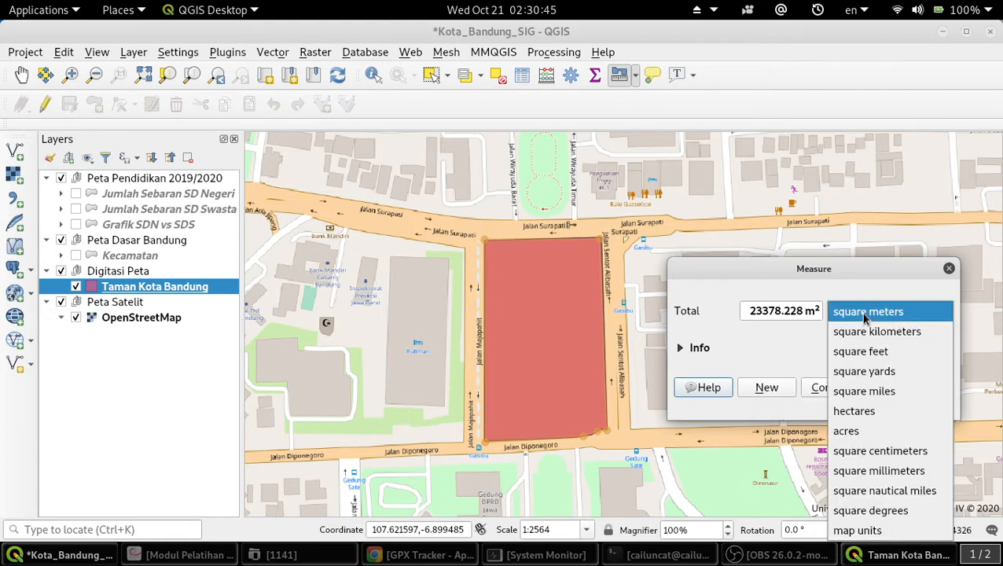
left_click(847, 432)
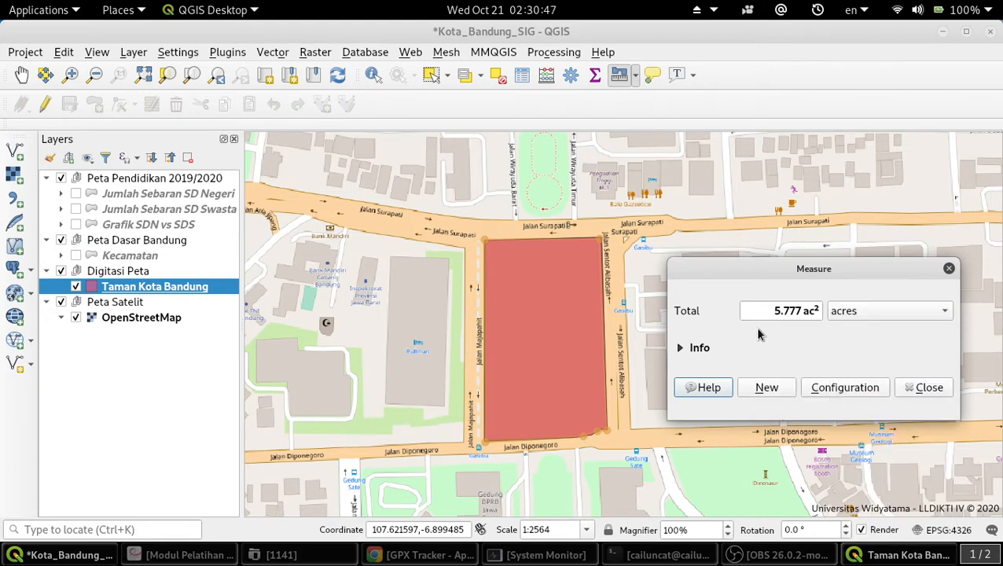
left_click(926, 311)
left_click(884, 289)
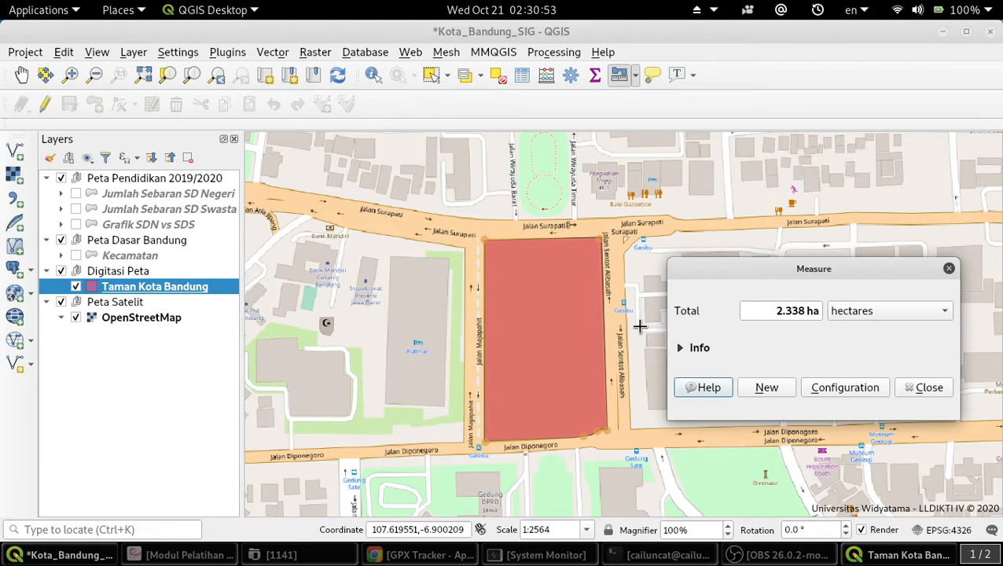
left_click(946, 386)
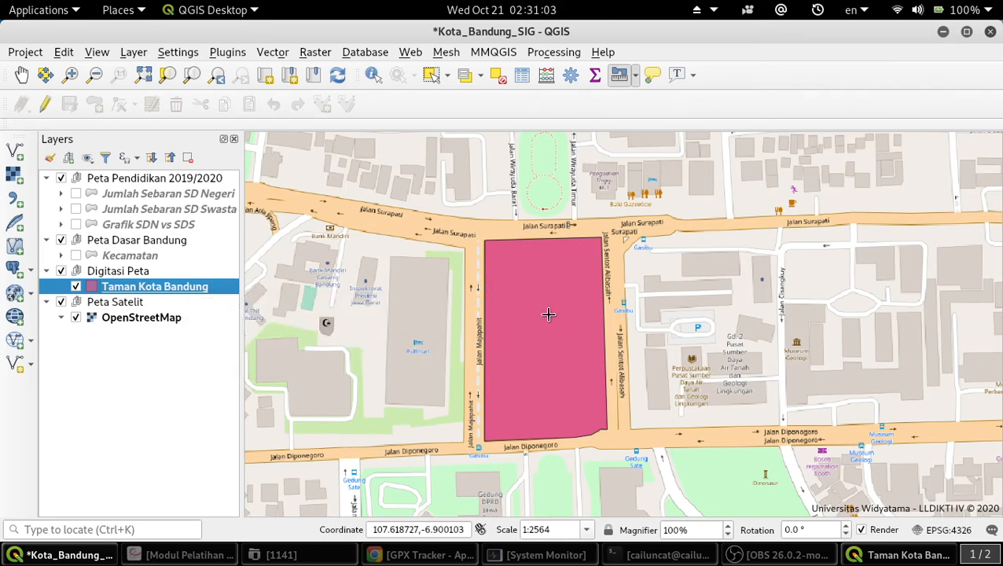
Inspect the full extent of the Taman Kota Bandung layer and examine the Gasibu park polygon up close.
right_click(142, 292)
left_click(226, 35)
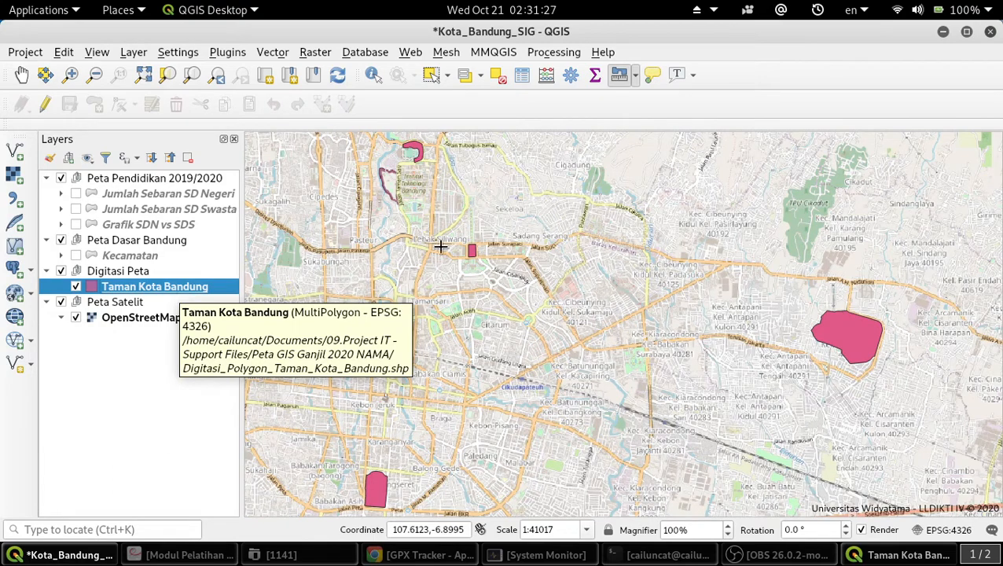
scroll(464, 248, "up", 2)
scroll(524, 237, "up", 4)
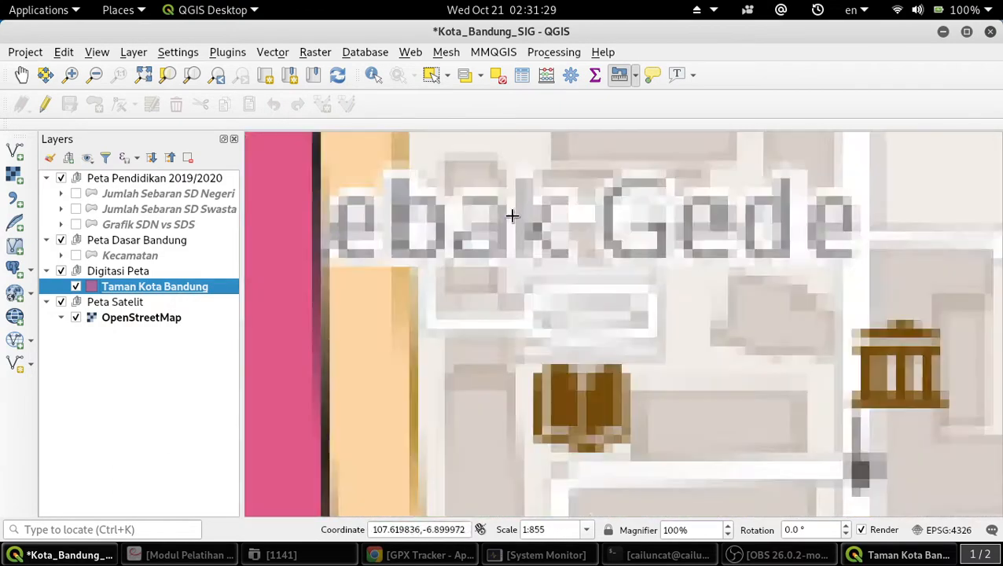
scroll(339, 269, "down", 3)
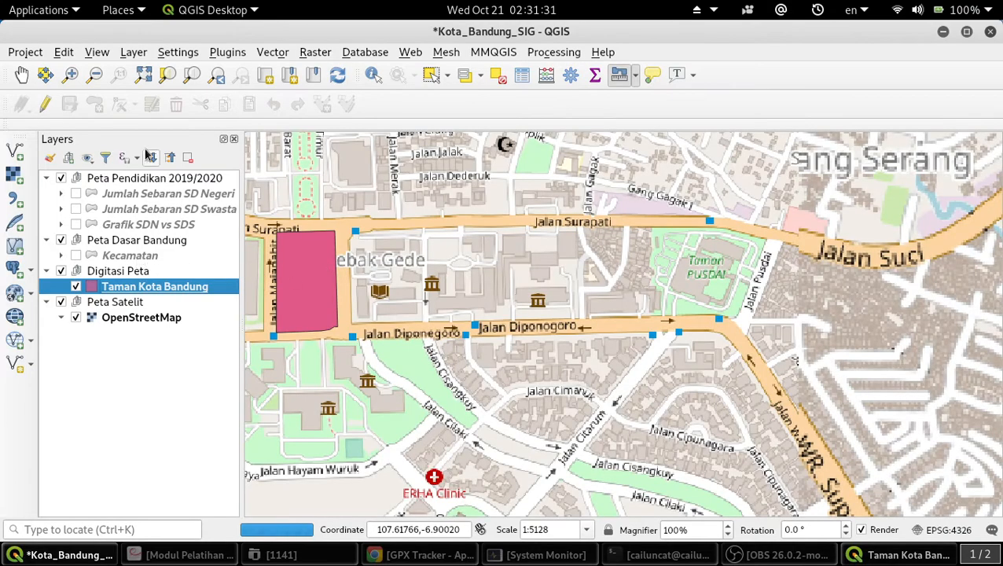
left_click(21, 74)
left_click_drag(315, 265, 631, 313)
scroll(633, 343, "up", 1)
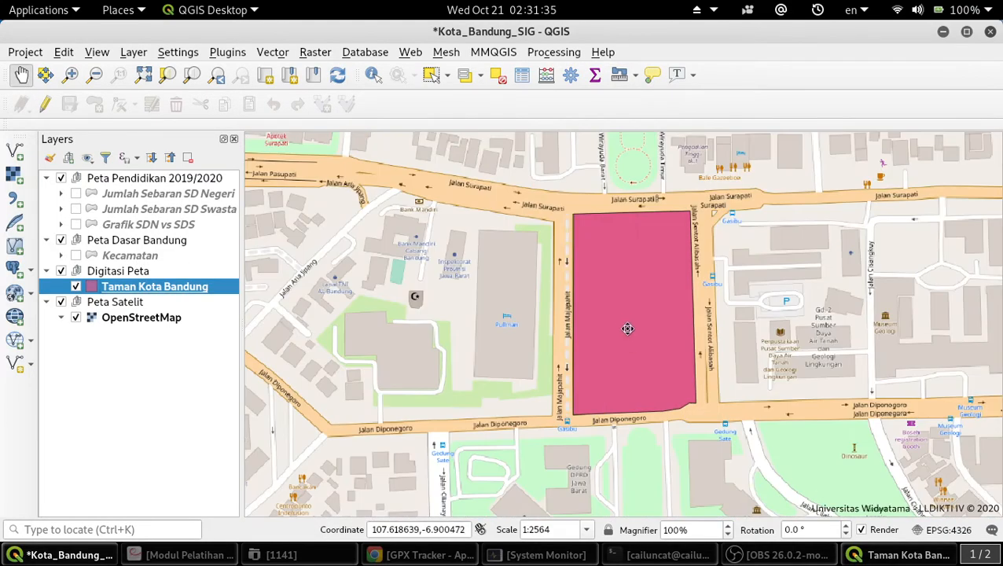
scroll(626, 323, "up", 1)
scroll(626, 302, "down", 1)
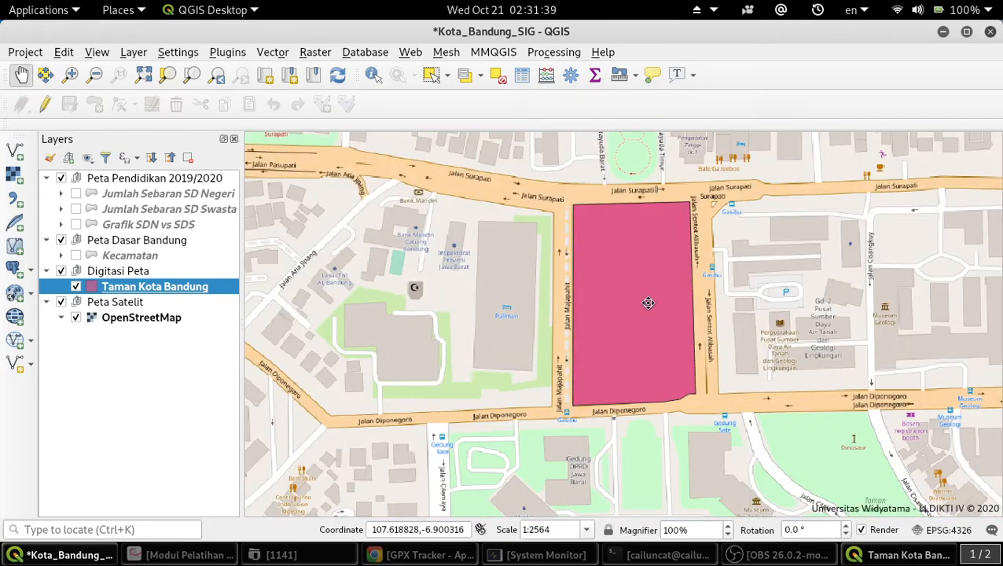
Open the Taman Kota Bandung layer properties to check its source fields.
right_click(161, 291)
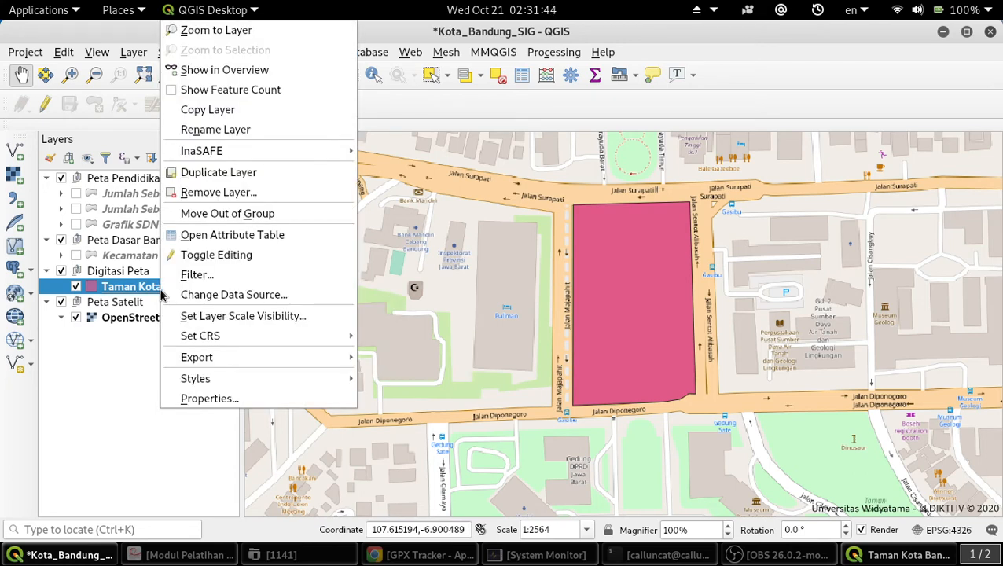
left_click(212, 403)
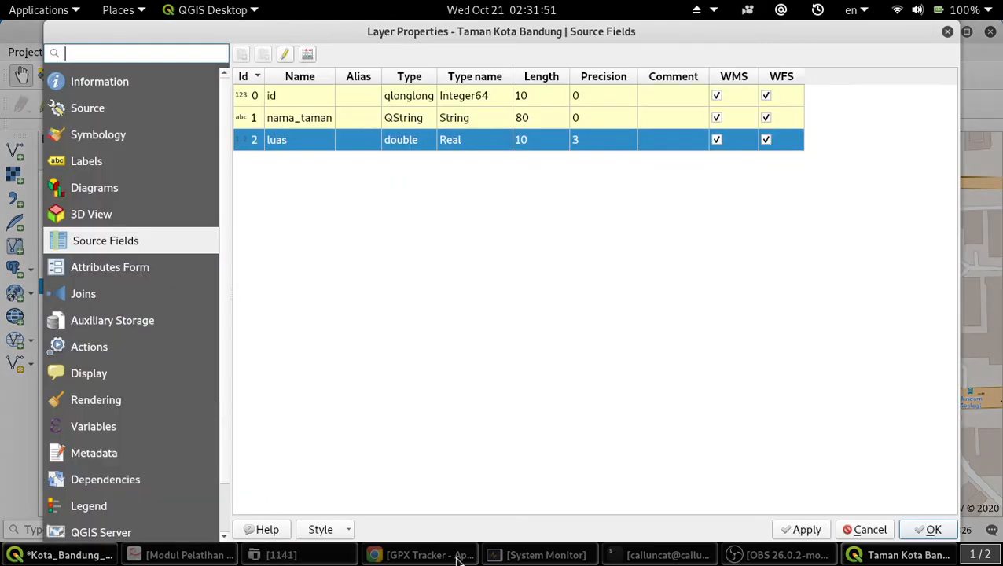
left_click(792, 556)
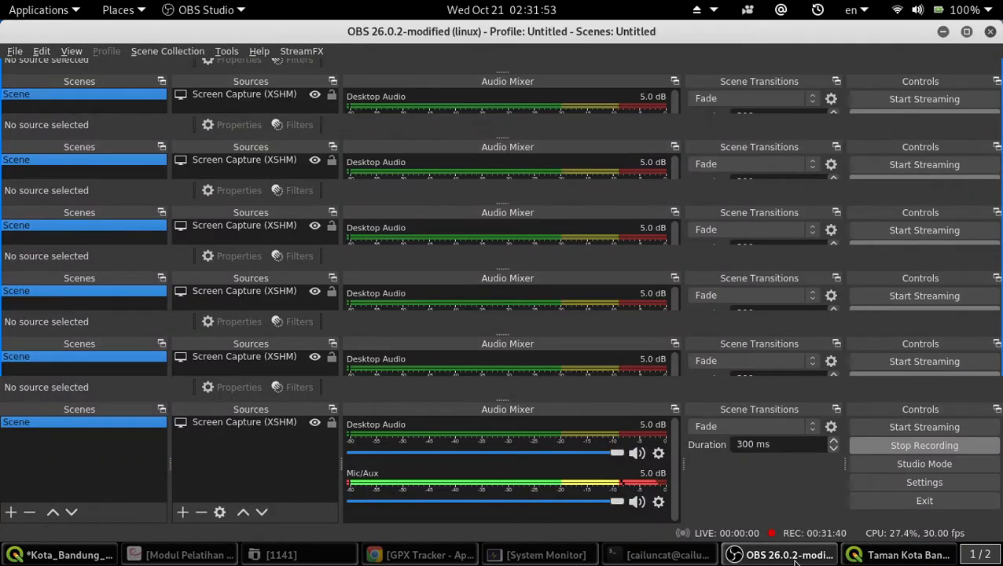
Turn on single labels for the Taman Kota Bandung layer and open the expression editor for the label text.
left_click(792, 556)
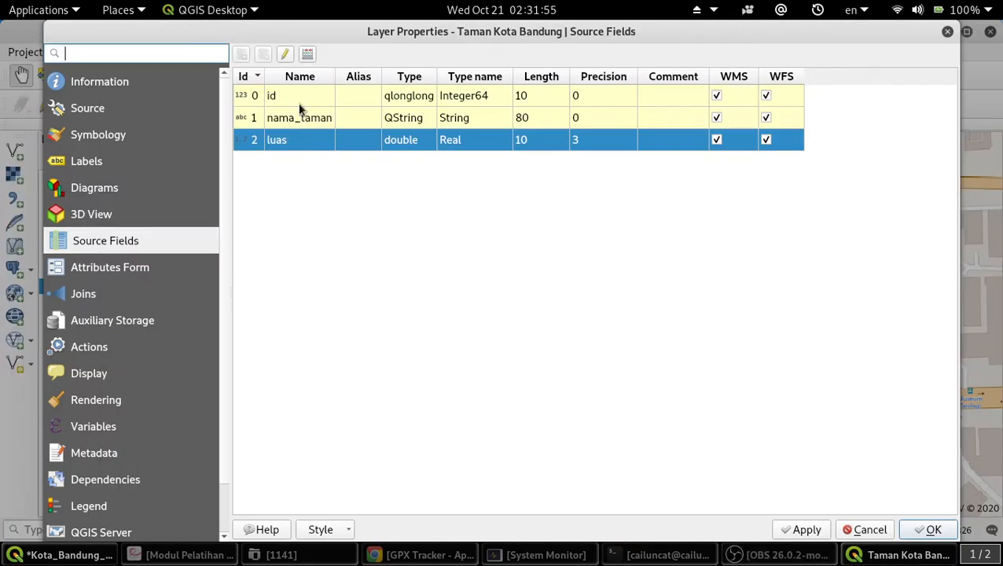
left_click(91, 162)
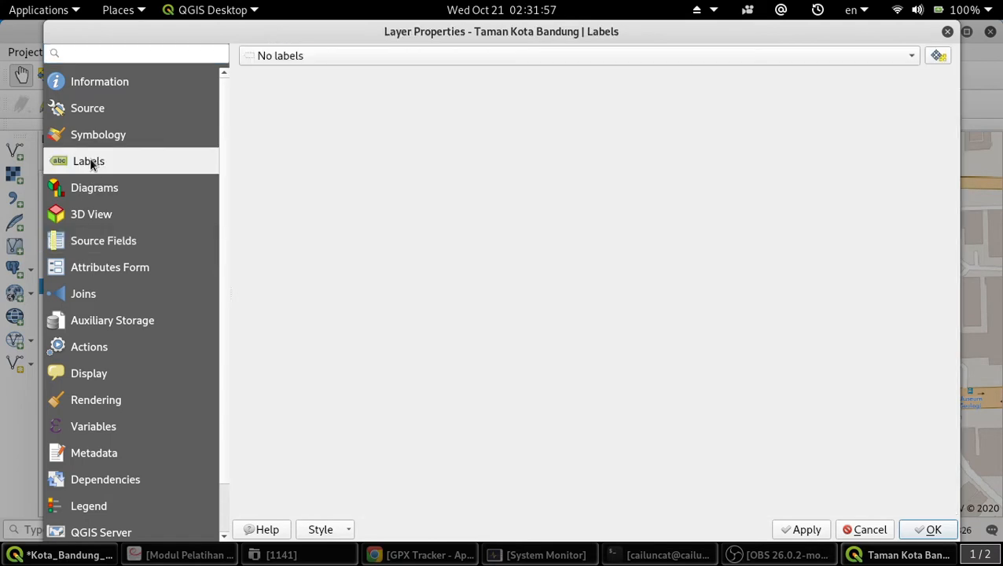
left_click(518, 55)
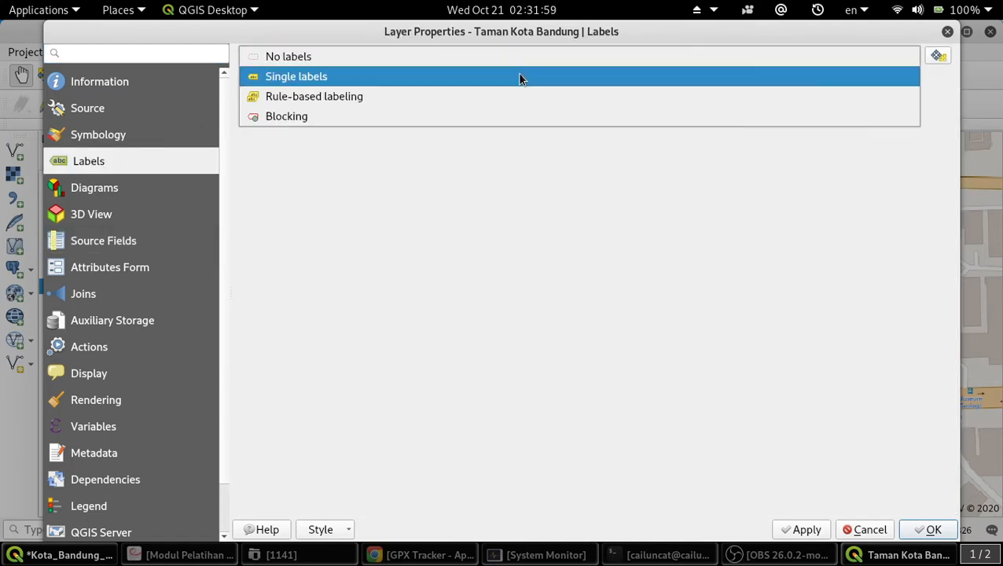
left_click(519, 77)
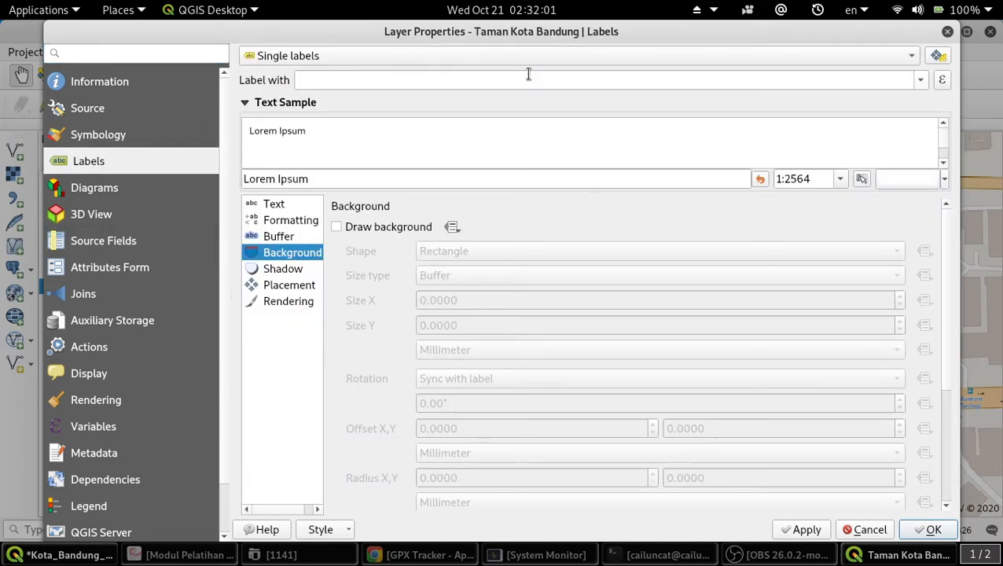
left_click(942, 81)
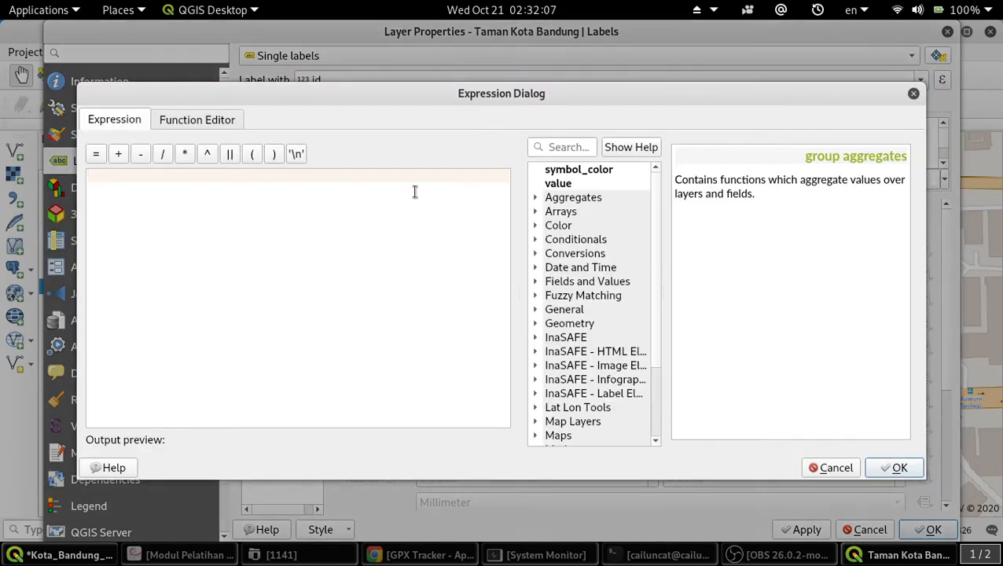
Enter the quoted text 'Luas Taman ' as the start of the label expression.
type("'lu")
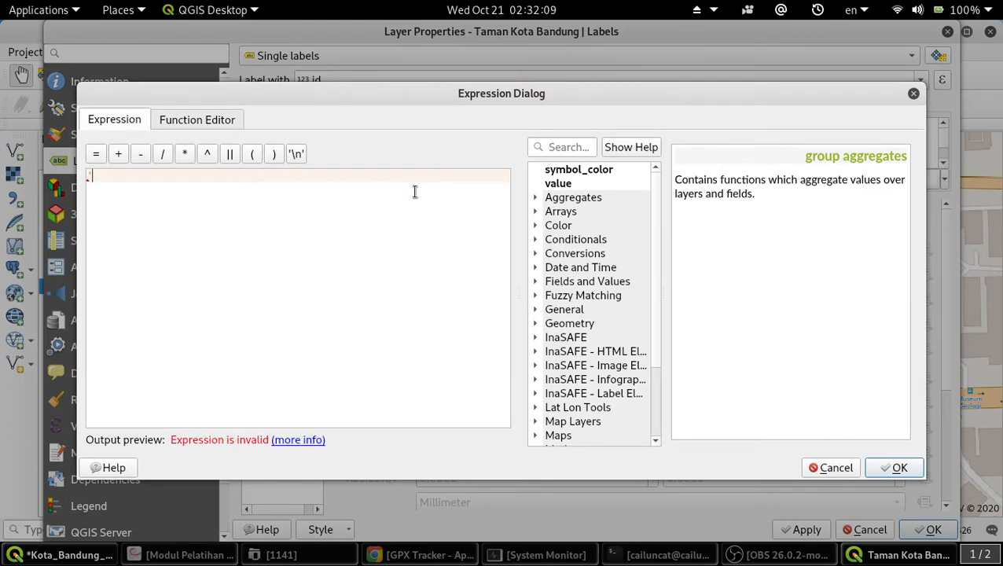
key("BackSpace")
key("BackSpace")
type("Luas T")
type("m")
key("BackSpace")
type("aman '")
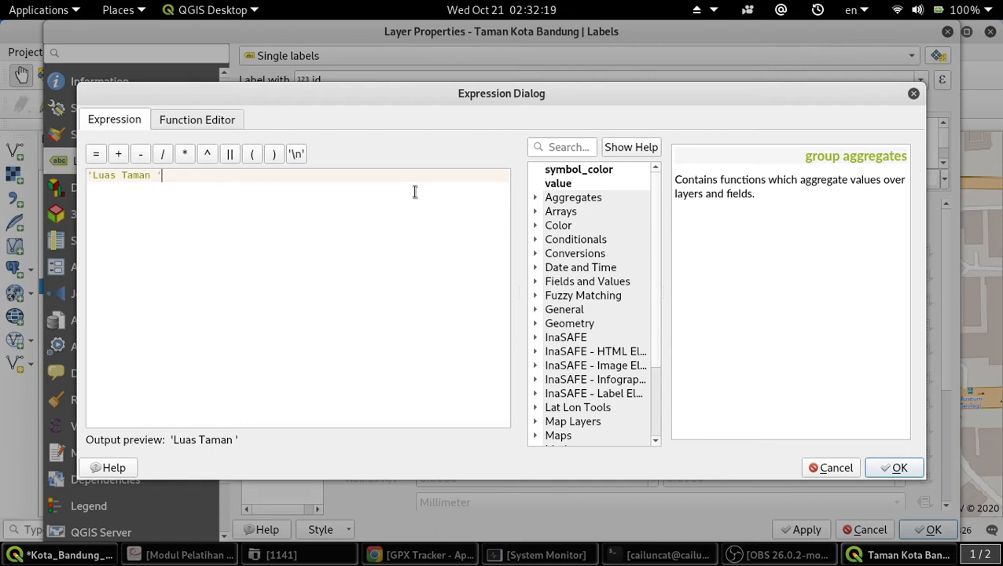
left_click(172, 440)
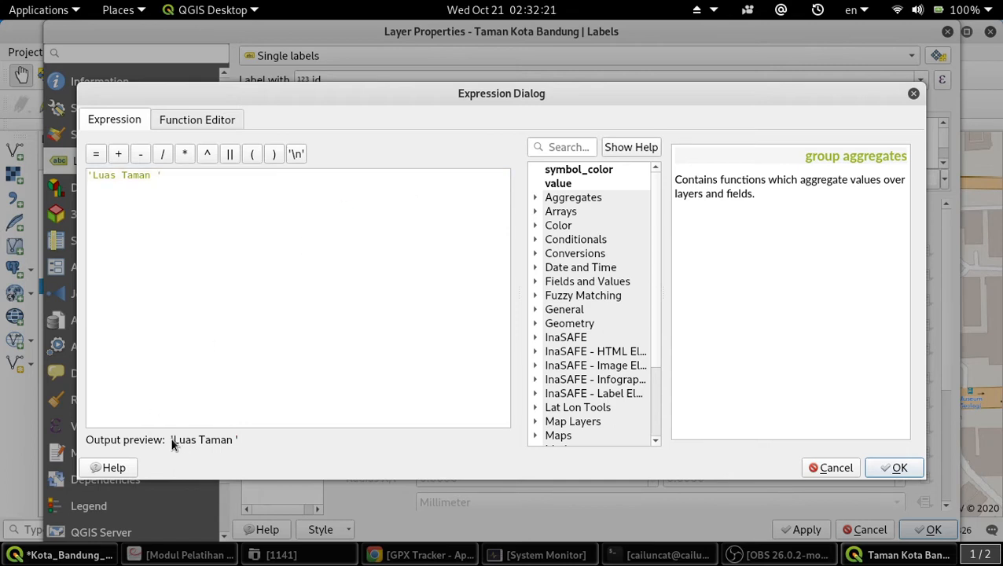
left_click_drag(172, 442, 273, 410)
left_click(232, 177)
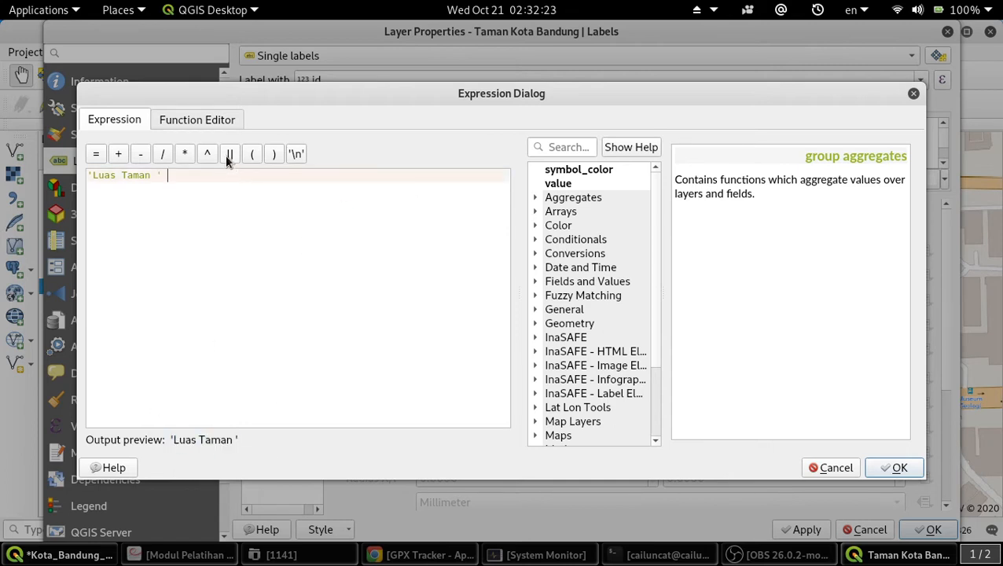
Append the luas field to the 'Luas Taman ' text with the || concatenation operator.
left_click(229, 154)
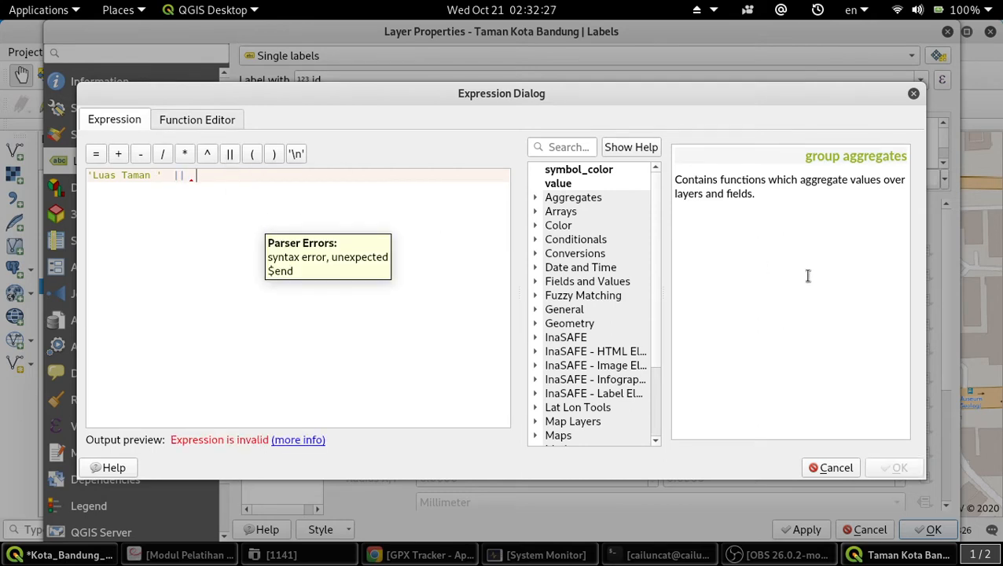
double_click(604, 280)
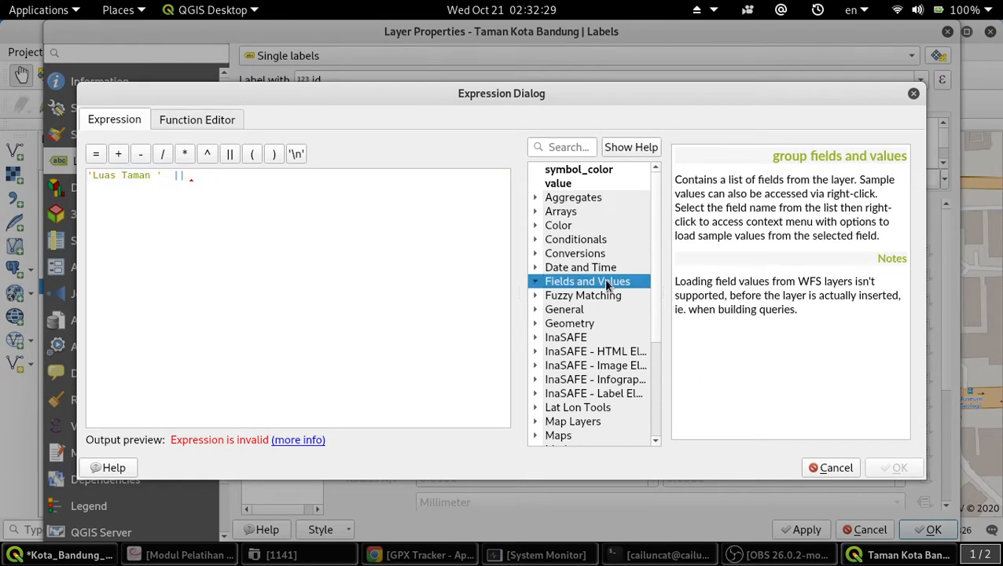
left_click(587, 342)
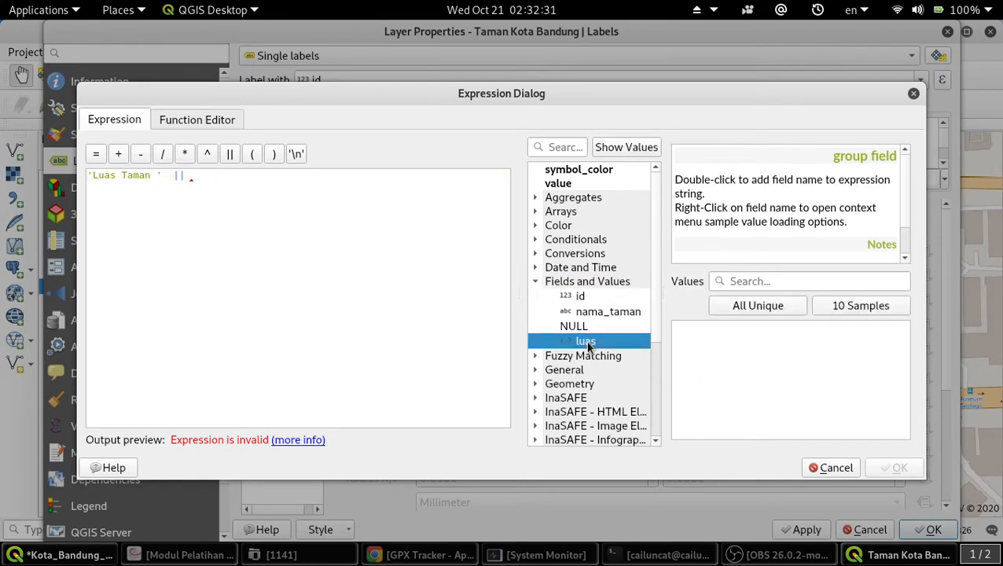
double_click(587, 343)
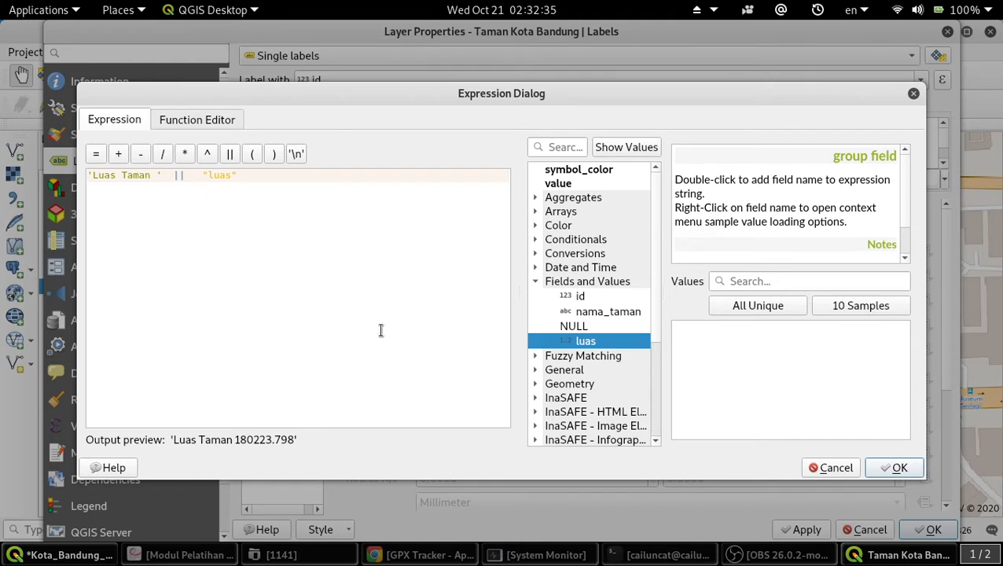
Add a colon after Luas Taman inside the quoted text of the label expression.
left_click(149, 174)
key("Right")
type(":")
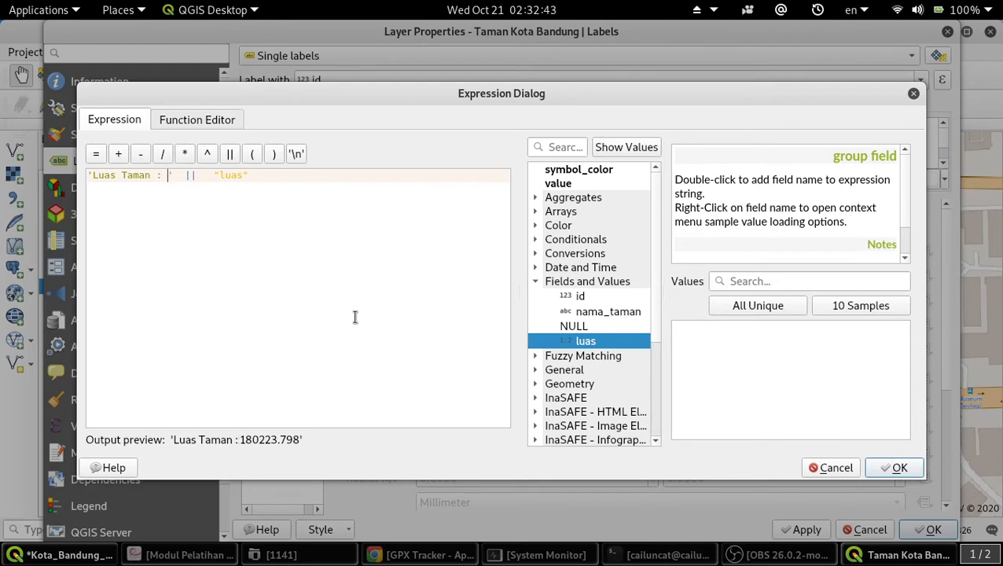
Undo the last expression edits and clear the whole label expression.
key("Left")
key("ctrl+z")
key("ctrl+z")
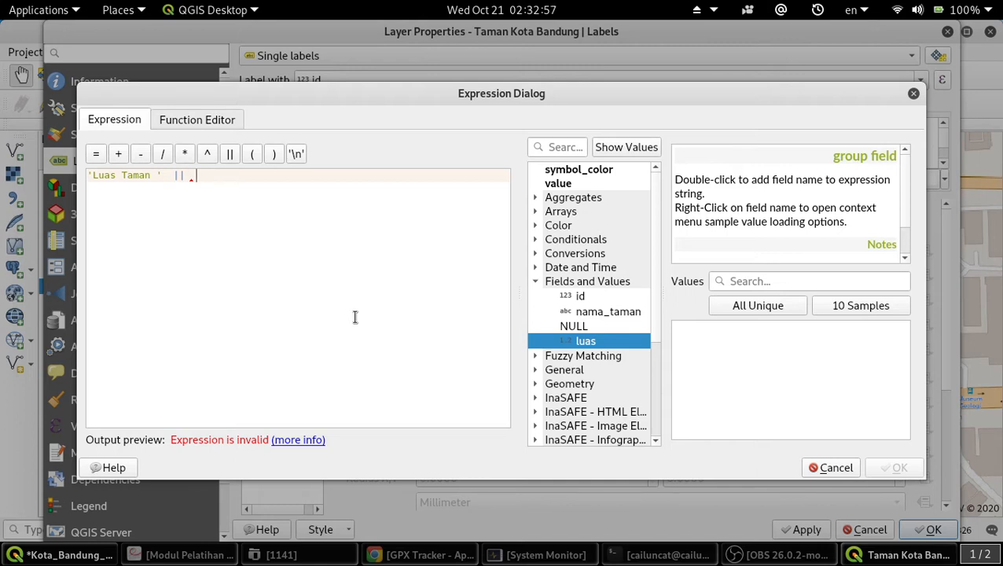
key("ctrl+a")
key("BackSpace")
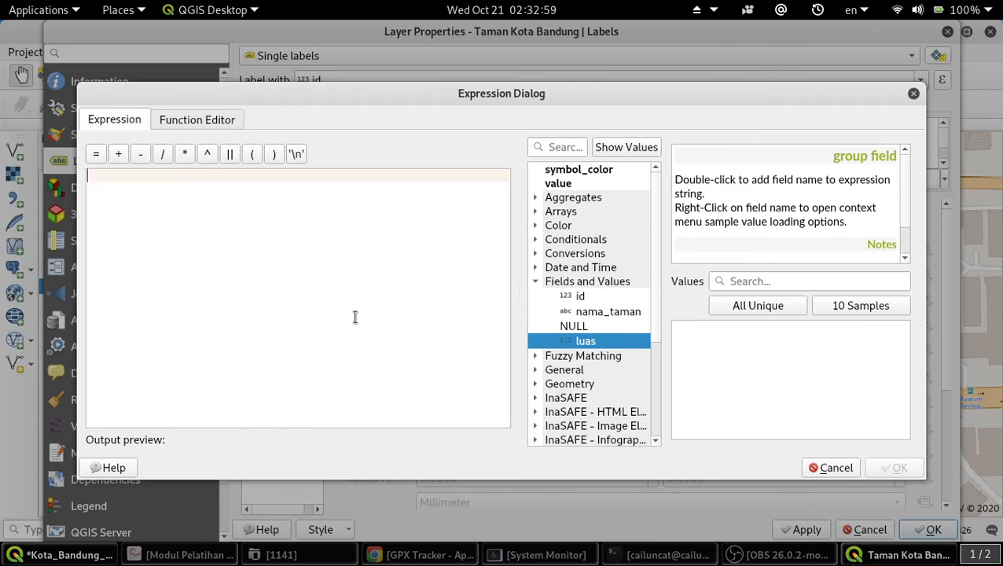
Insert the nama_taman field as the start of the label expression.
left_click(621, 311)
double_click(620, 311)
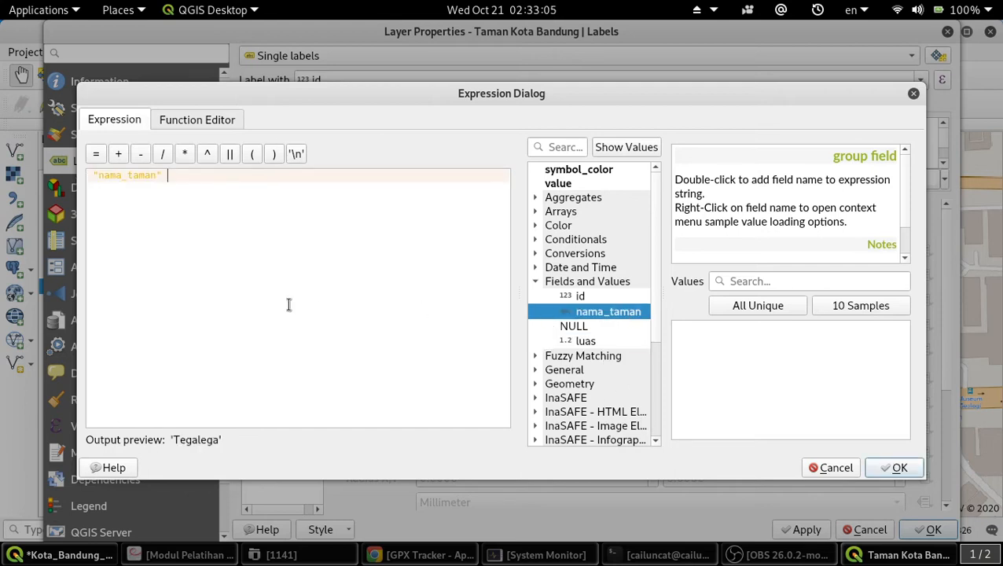
Replace the label expression with the text 'Taman ' concatenated with the nama_taman field.
key("Home")
key("shift+End")
key("BackSpace")
type("'")
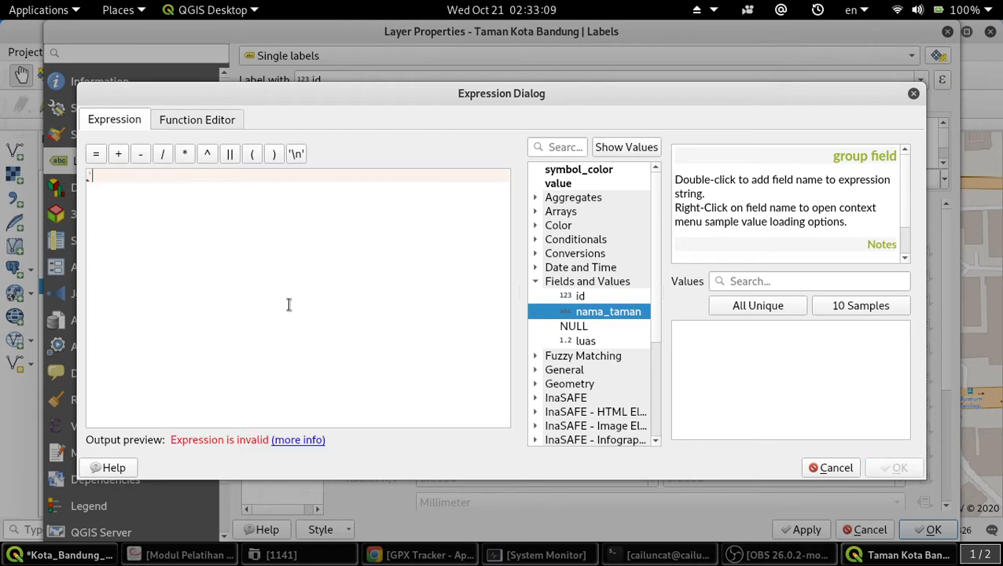
type("Taman '")
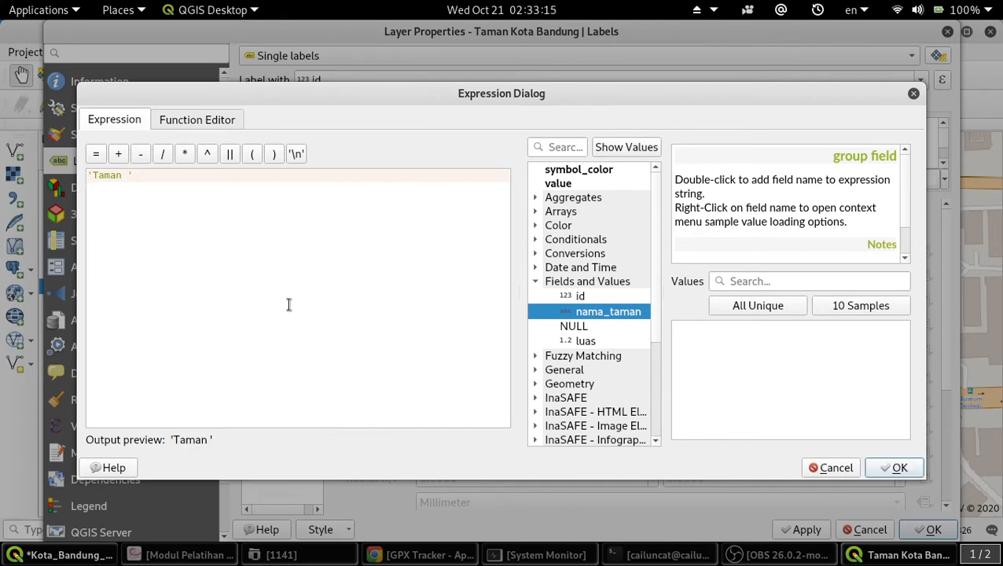
left_click(229, 154)
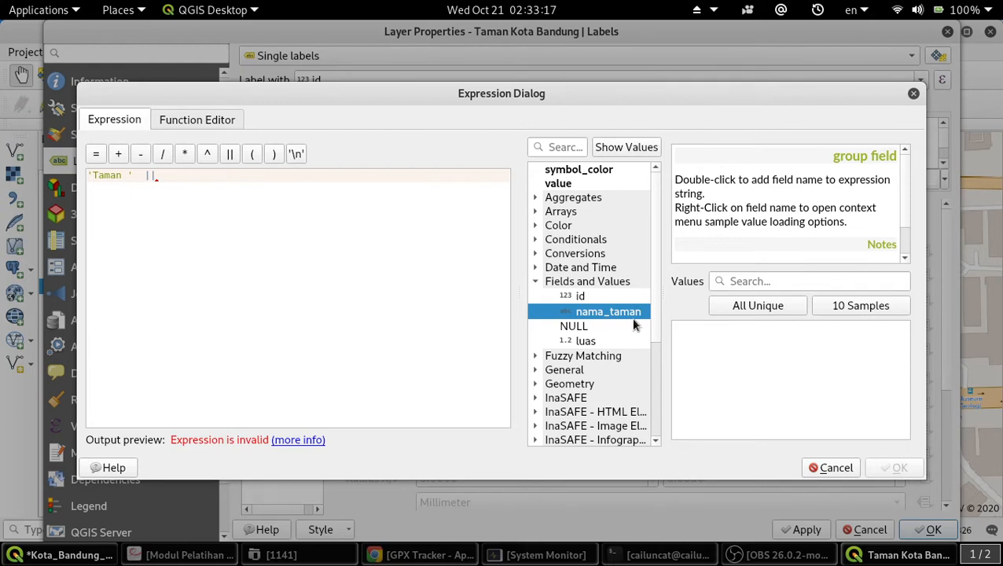
double_click(612, 312)
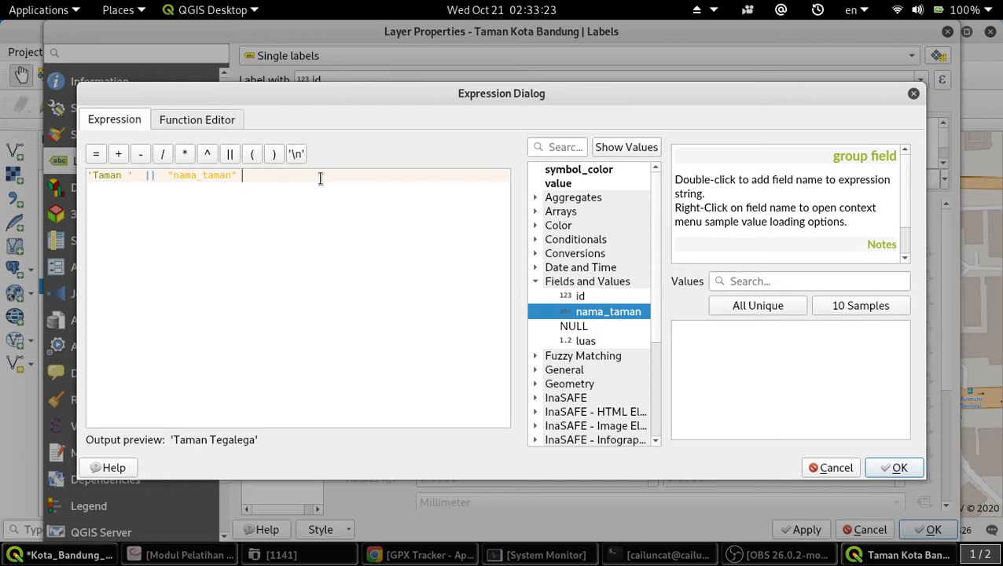
Append a concatenated '\n' line break after the nama_taman field and start a second line in the expression.
left_click(297, 154)
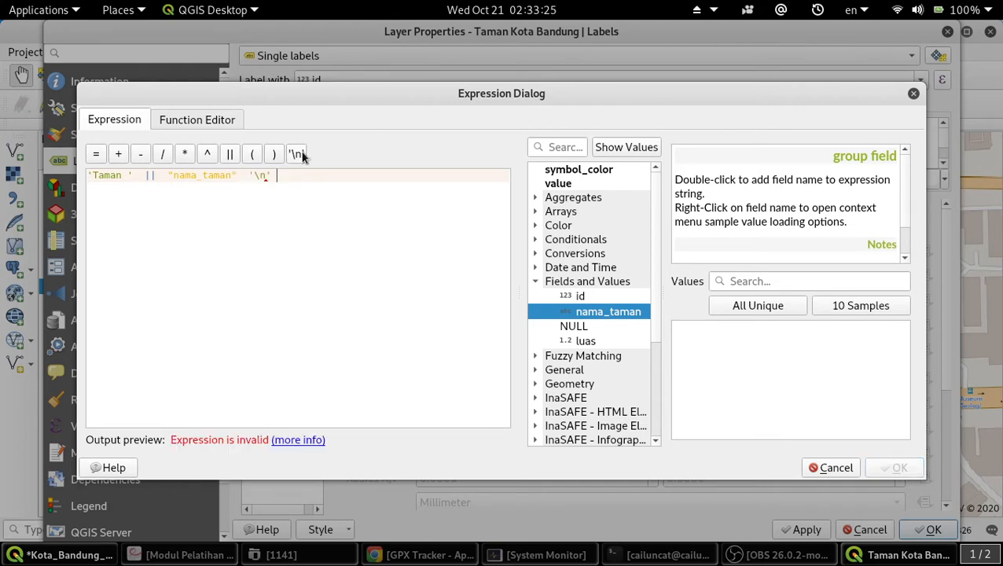
key("BackSpace")
key("BackSpace")
key("BackSpace")
key("BackSpace")
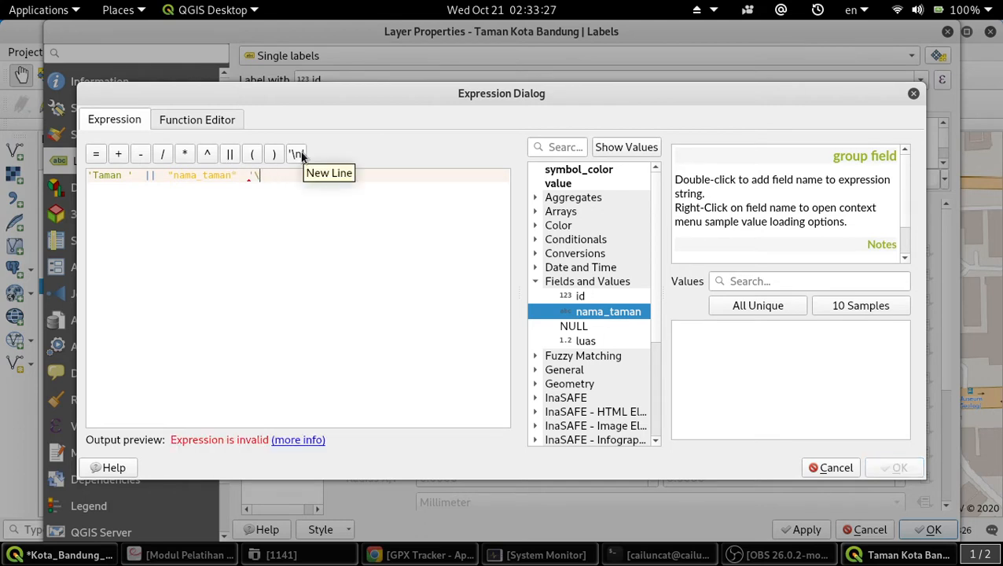
left_click(230, 154)
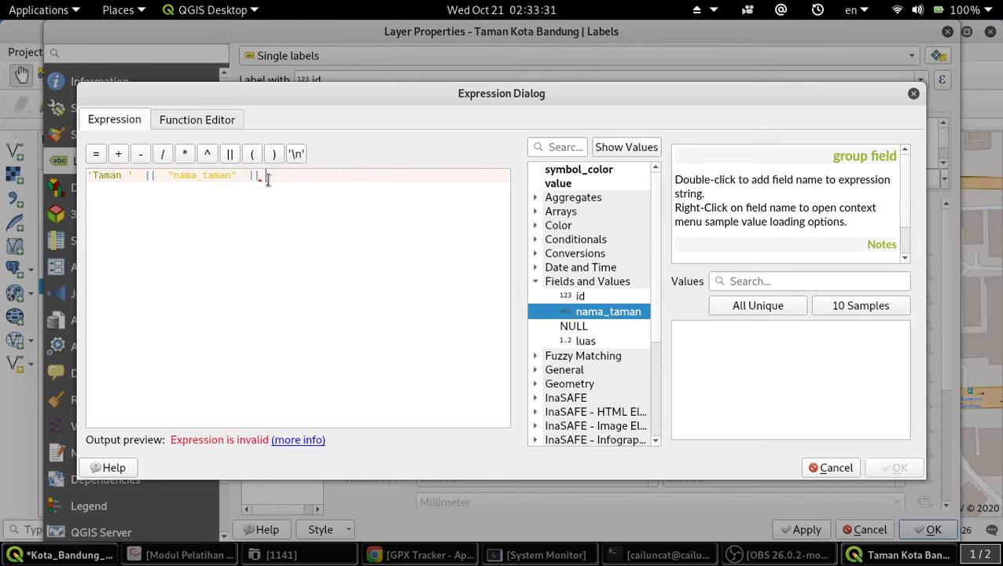
left_click(296, 154)
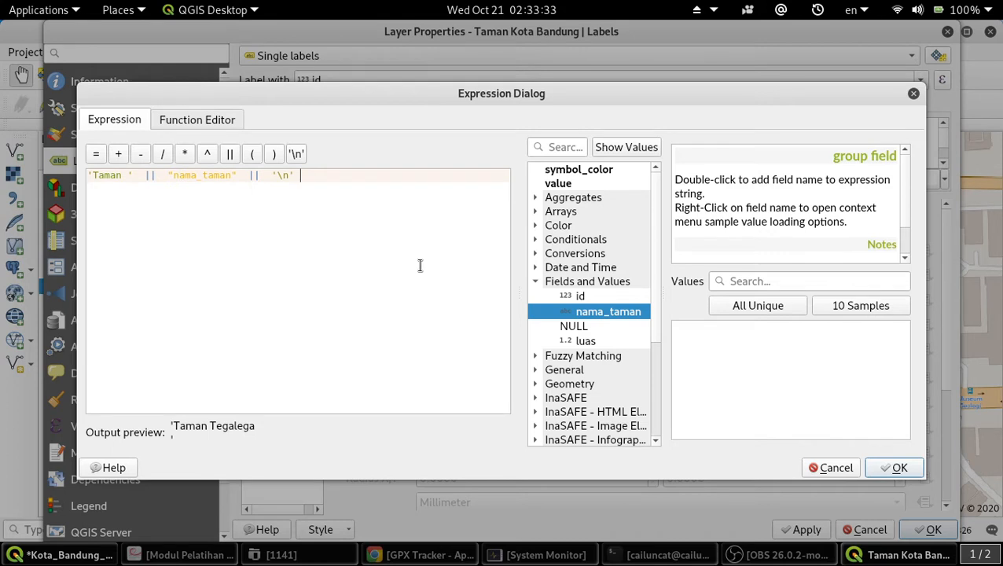
key("Return")
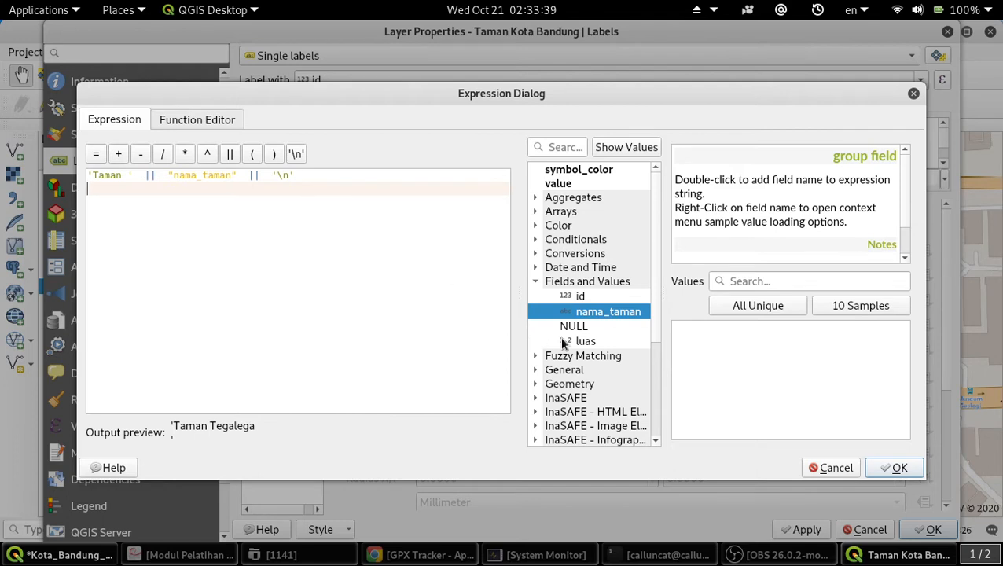
Concatenate the text 'Luas ' on the second line of the expression.
double_click(597, 342)
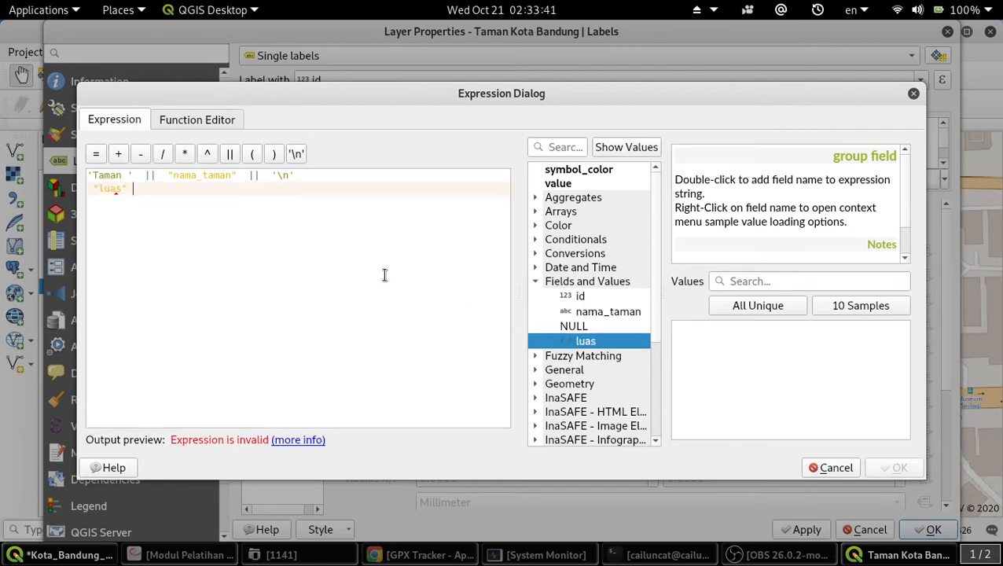
key("ctrl+z")
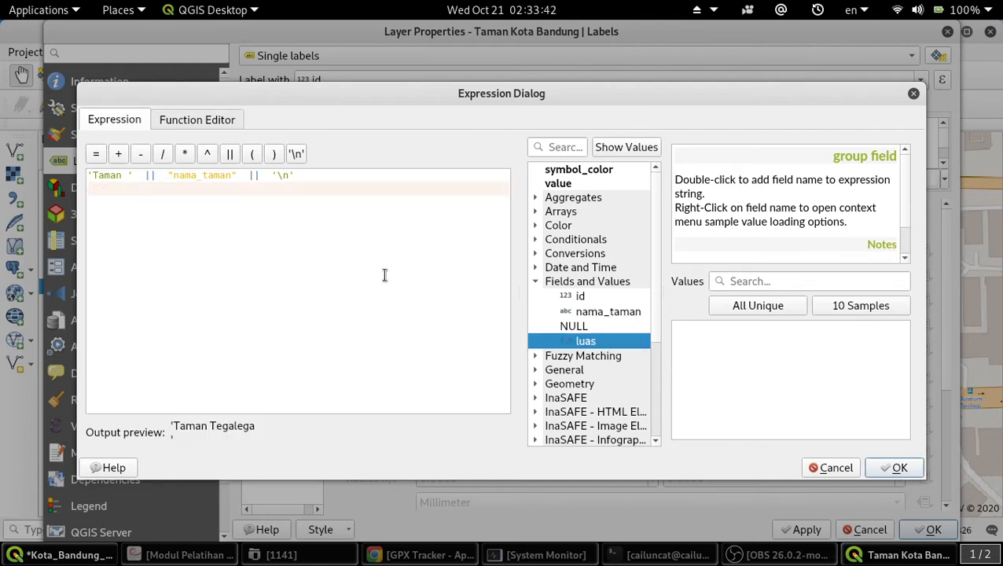
left_click(230, 154)
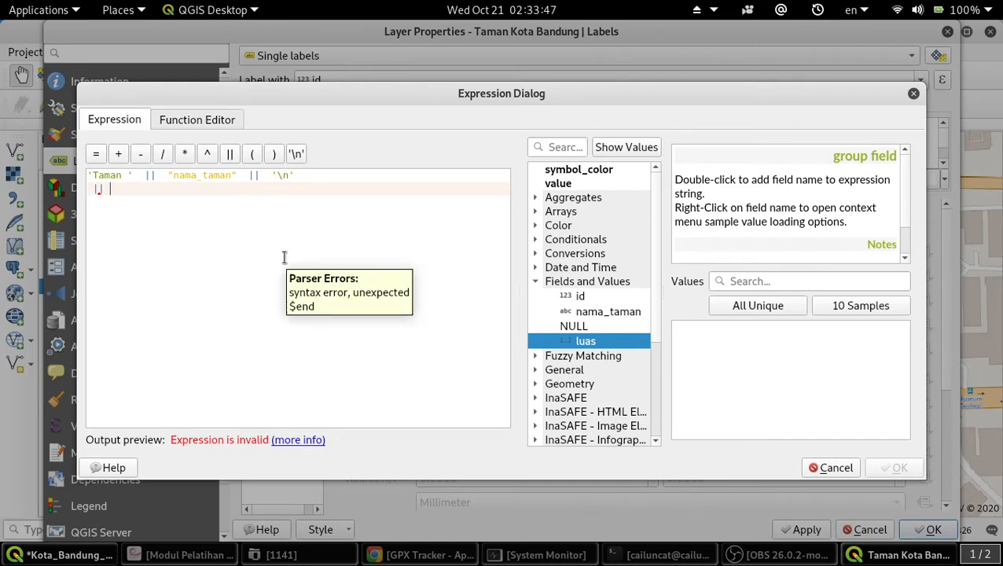
type("'Luas")
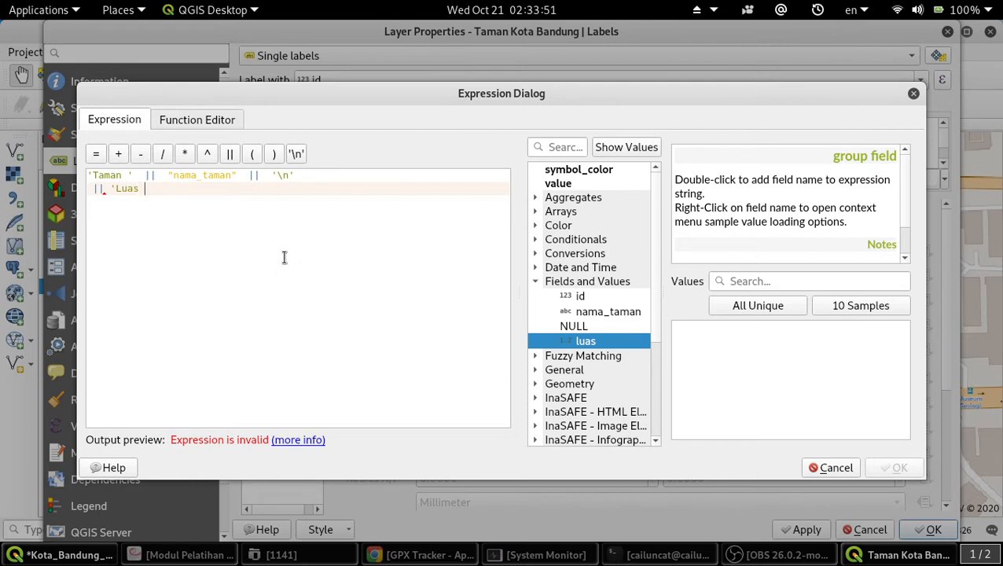
type(" '")
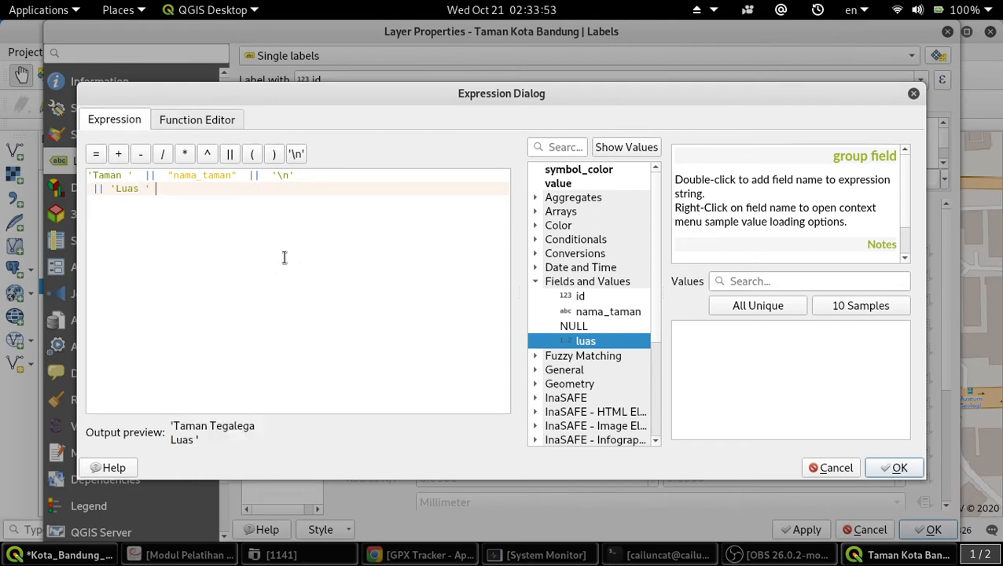
Concatenate the luas field and the unit text ' ha' after 'Luas ' in the expression.
left_click(229, 154)
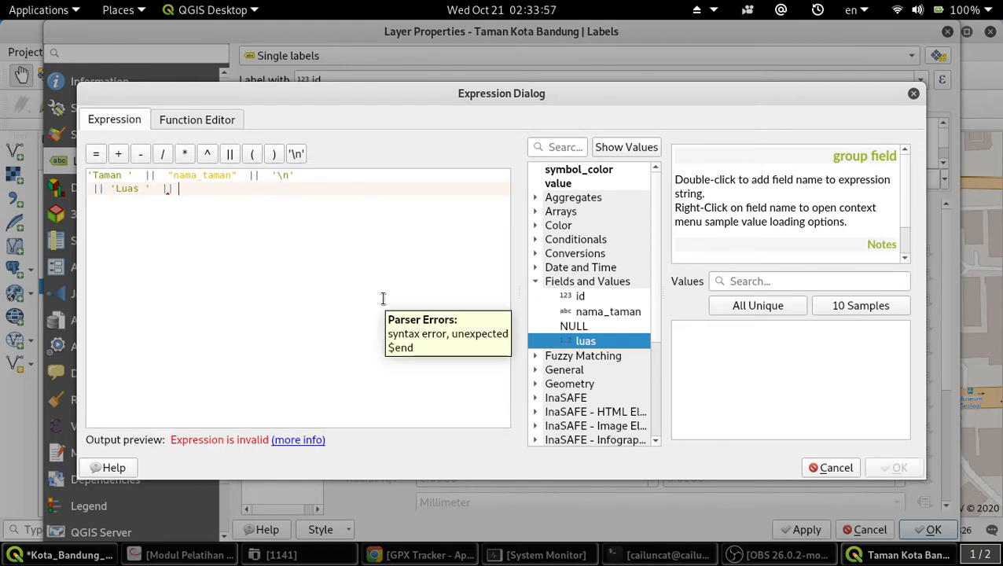
left_click(595, 329)
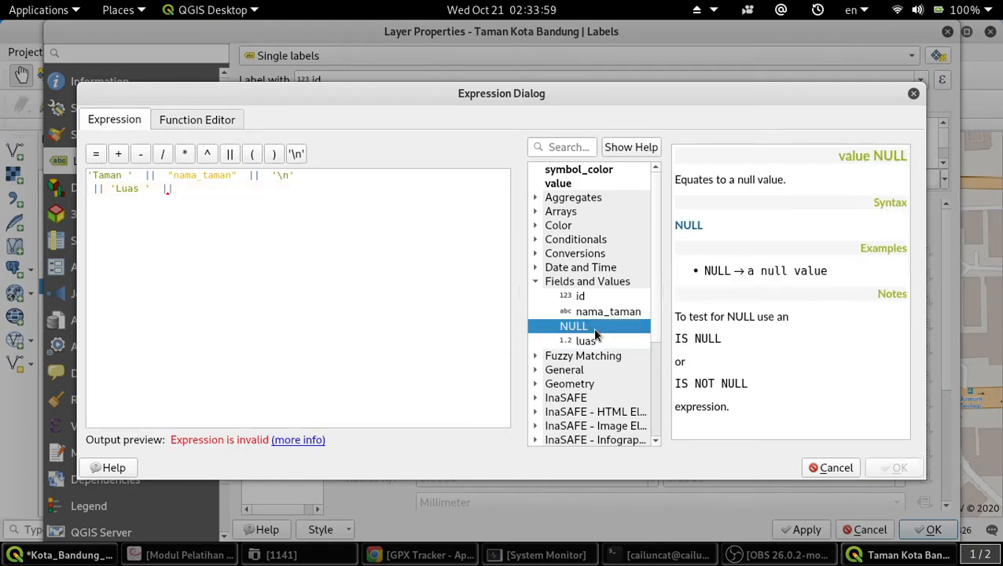
left_click(595, 343)
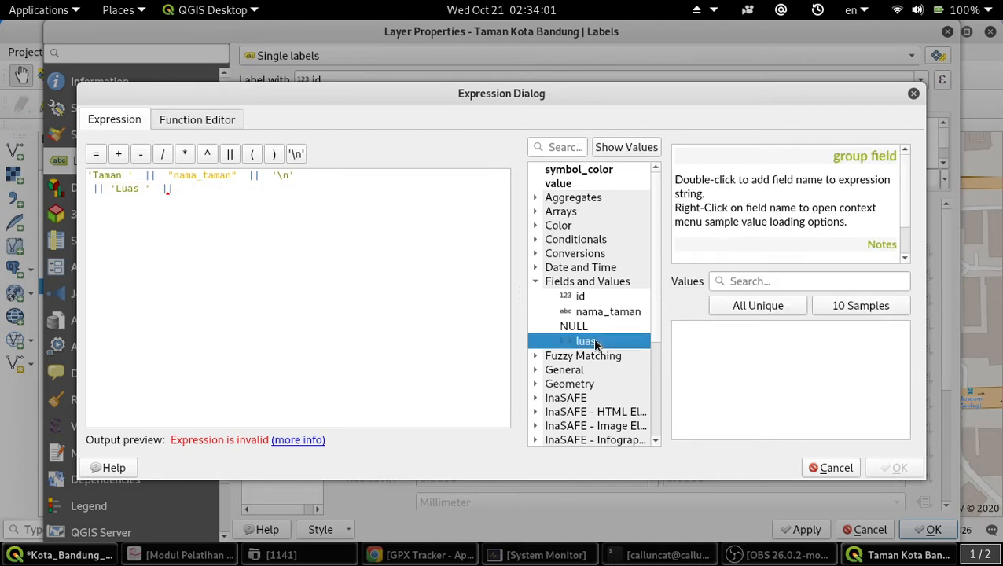
double_click(594, 343)
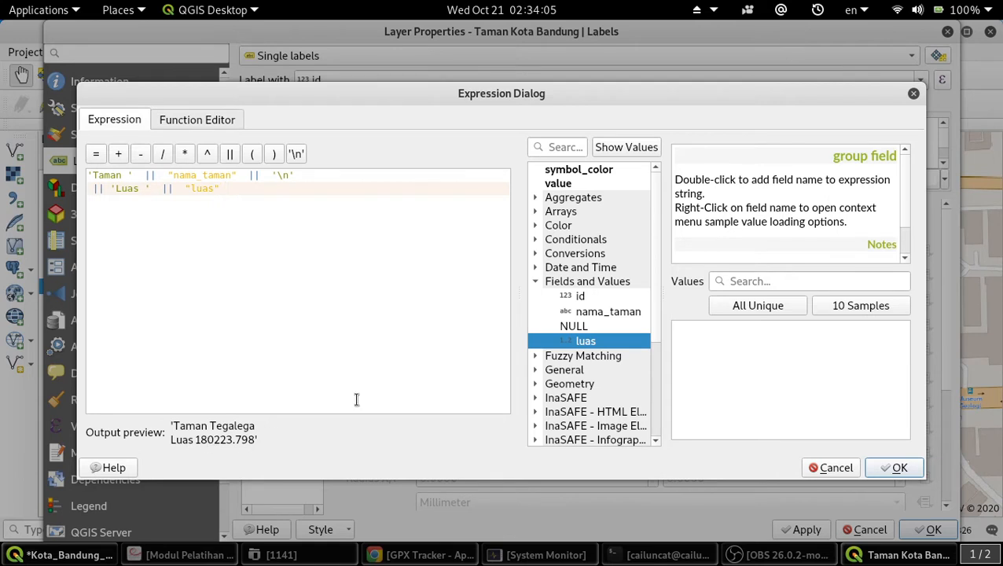
left_click(230, 154)
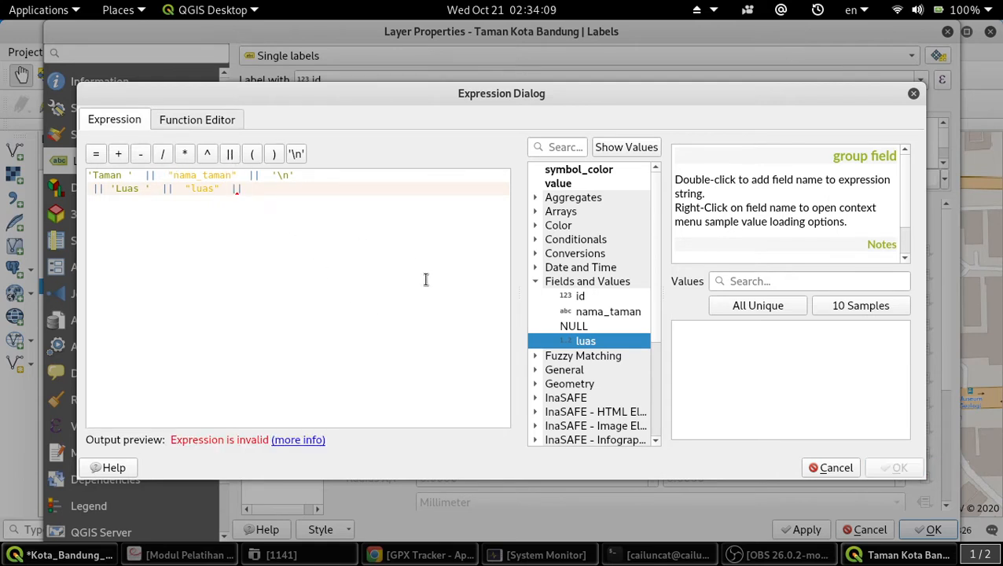
type("'")
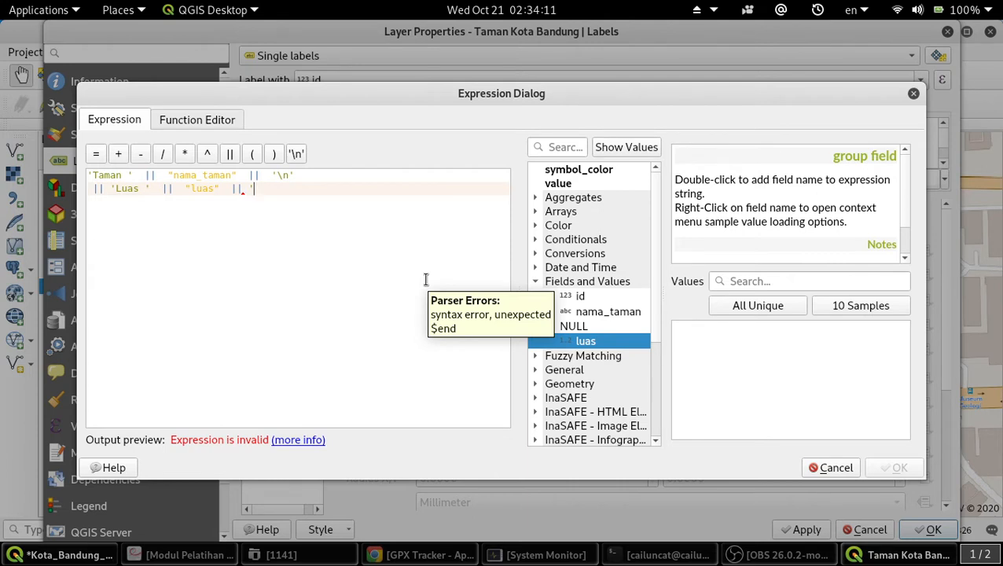
type(" ha'")
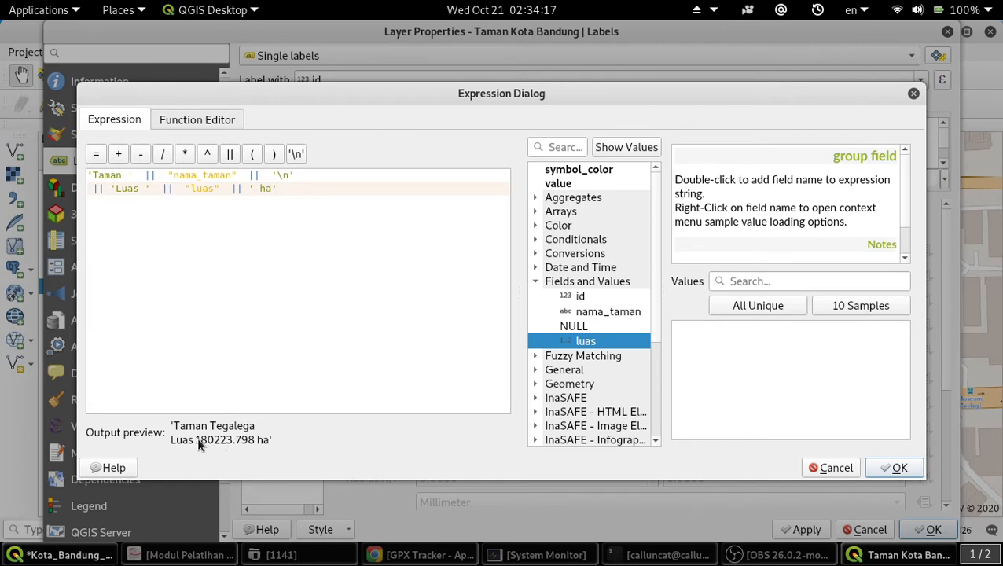
Divide the luas field by 10000 and enclose the division in parentheses, giving ("luas"/10000).
left_click(220, 188)
type("/10000")
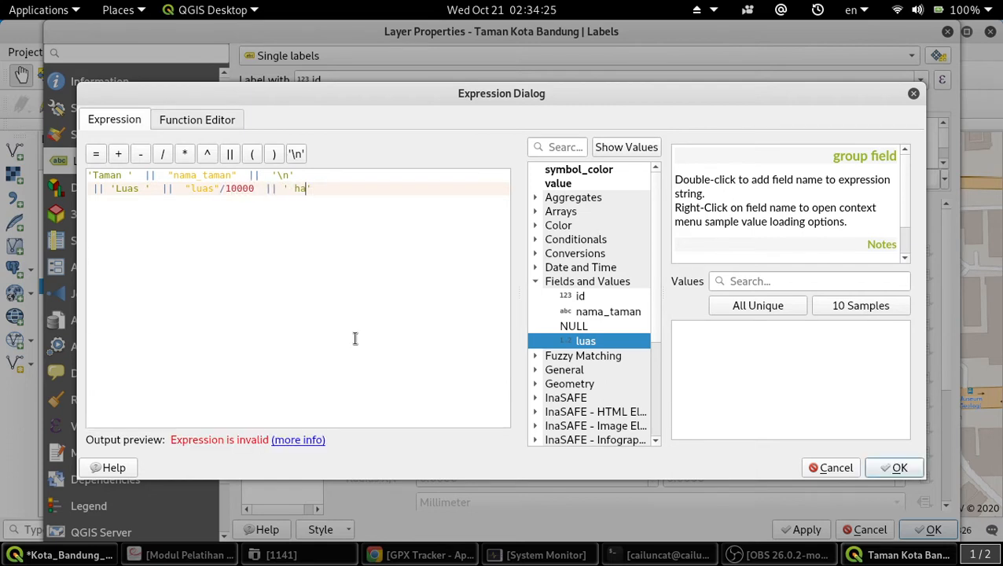
key("Left")
key("Left")
key("Left")
key("Left")
key("Left")
key("Left")
key("Left")
key("Left")
key("Left")
key("Left")
key("Left")
key("Left")
key("Left")
key("Left")
key("Left")
key("Left")
key("Left")
type("(")
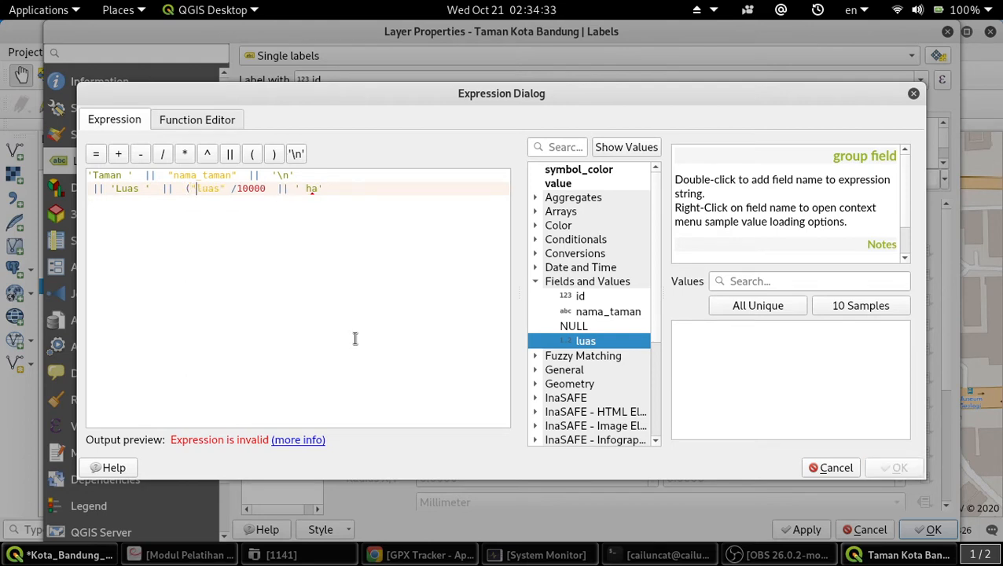
key("Right")
key("Right")
key("Right")
key("Right")
key("Right")
key("Right")
key("Right")
key("Right")
key("BackSpace")
key("Right")
key("Right")
key("Right")
key("Right")
type(")")
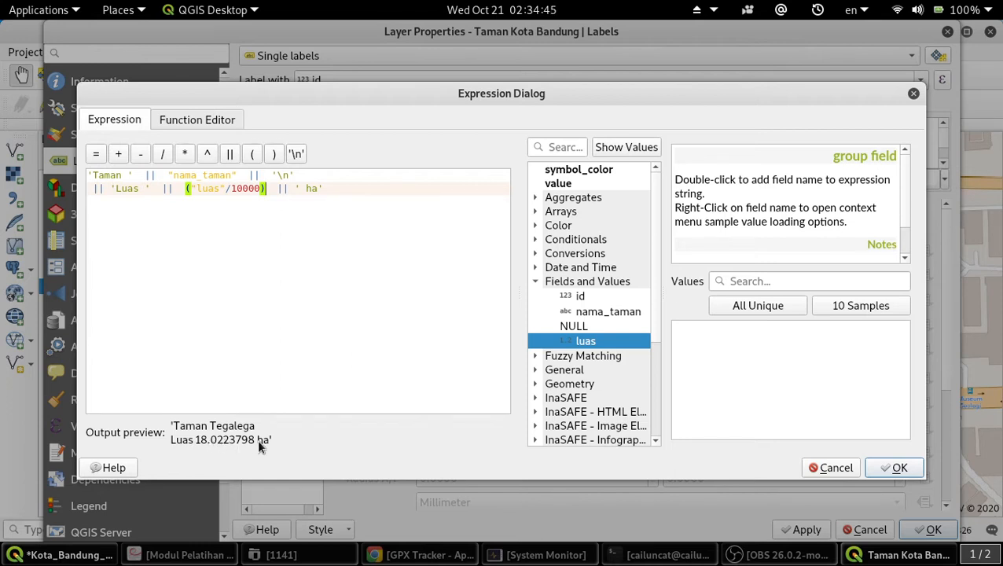
Look up the round function among the Math functions and examine its syntax, arguments and the example with two decimal places.
left_click(535, 281)
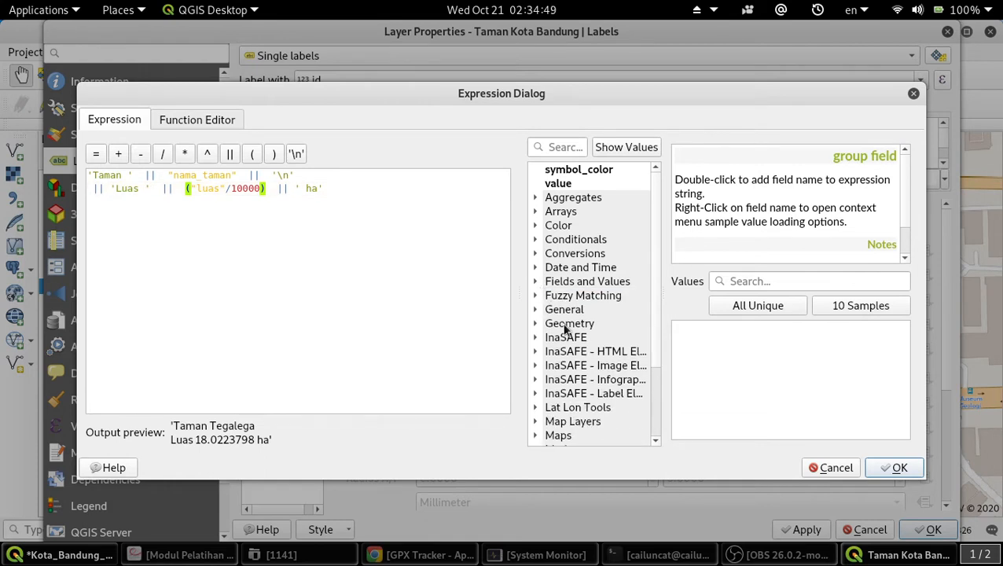
scroll(562, 338, "down", 2)
left_click(534, 350)
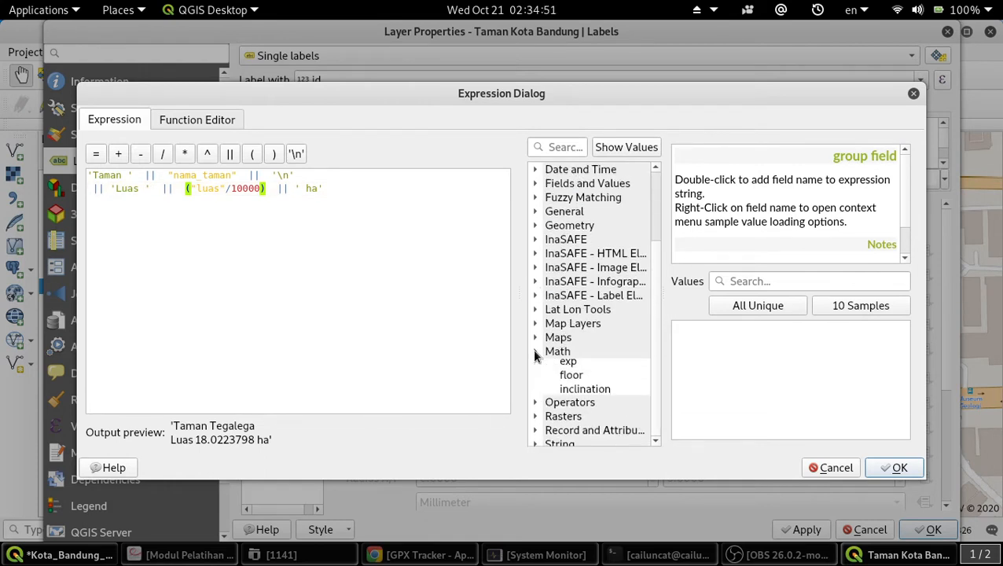
scroll(543, 352, "down", 2)
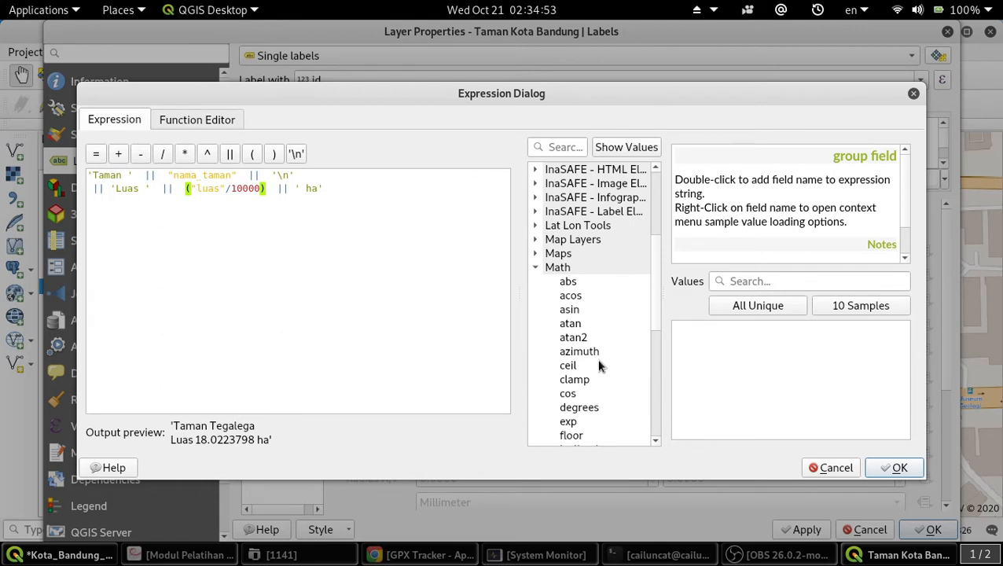
scroll(597, 360, "down", 1)
scroll(597, 366, "down", 1)
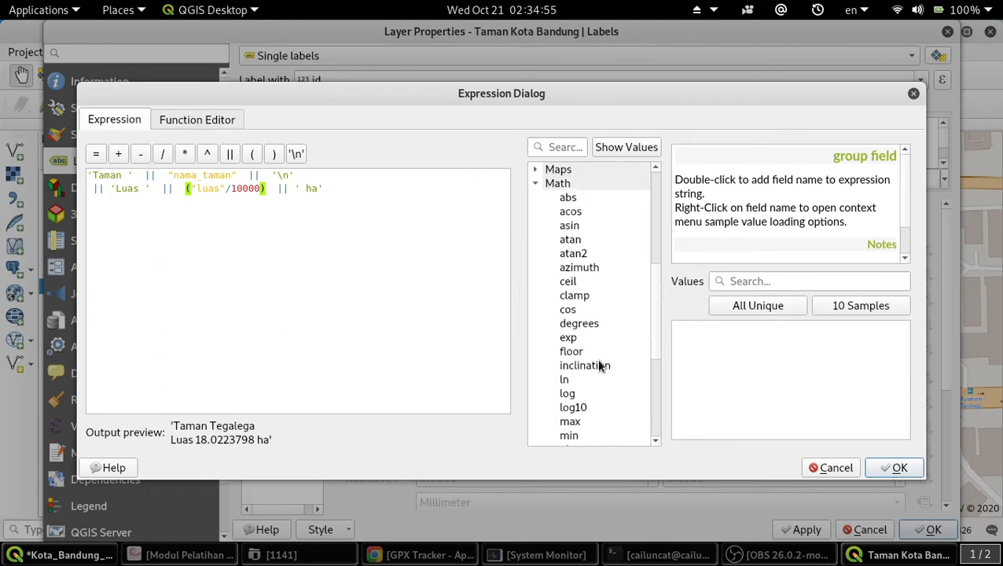
scroll(597, 365, "down", 3)
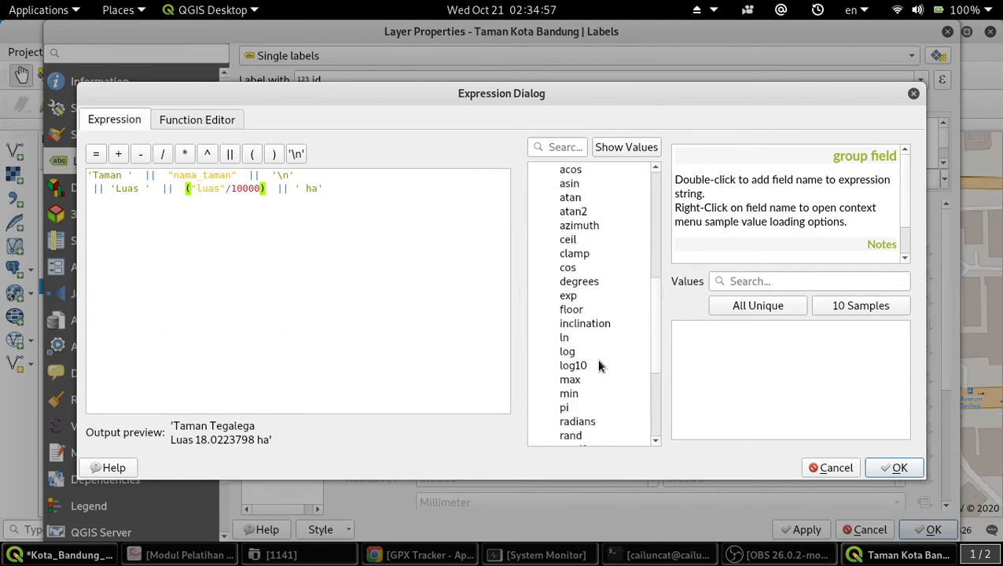
scroll(596, 359, "down", 2)
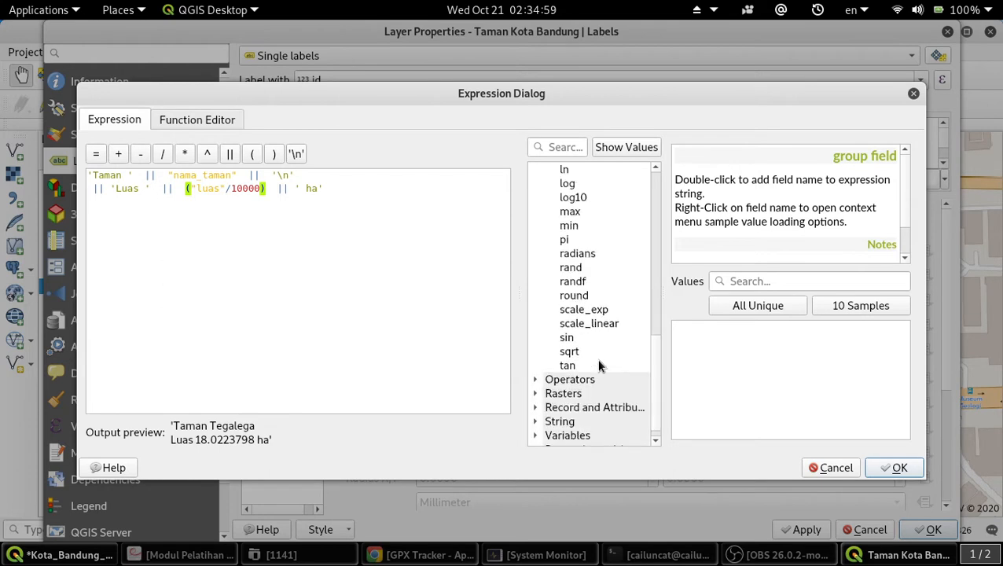
scroll(597, 365, "up", 1)
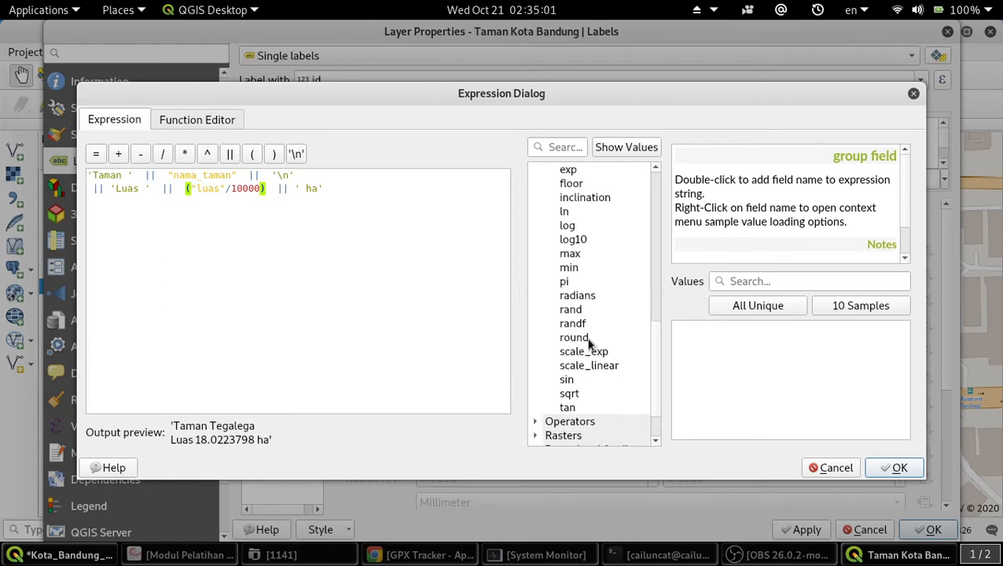
left_click(581, 337)
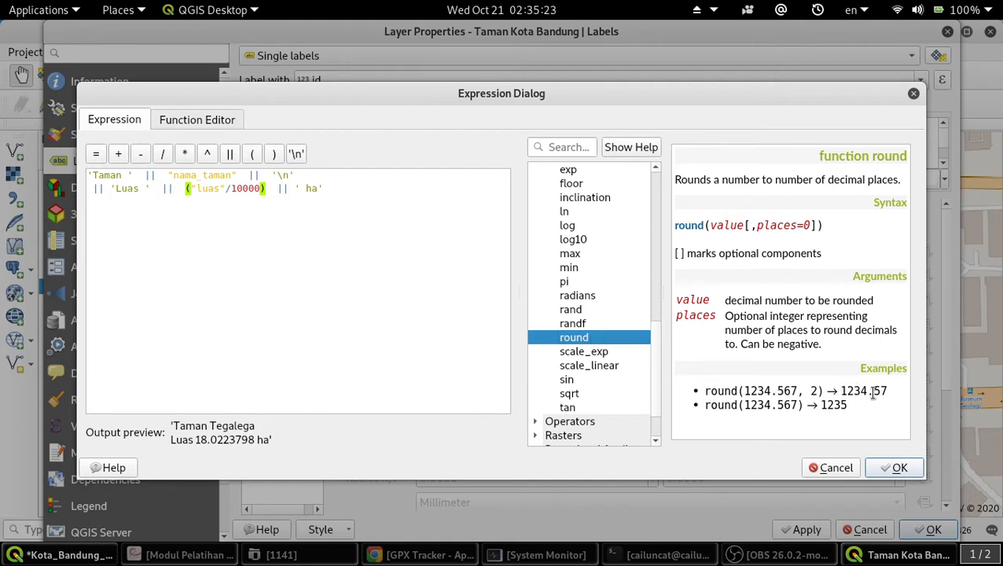
left_click_drag(837, 390, 886, 391)
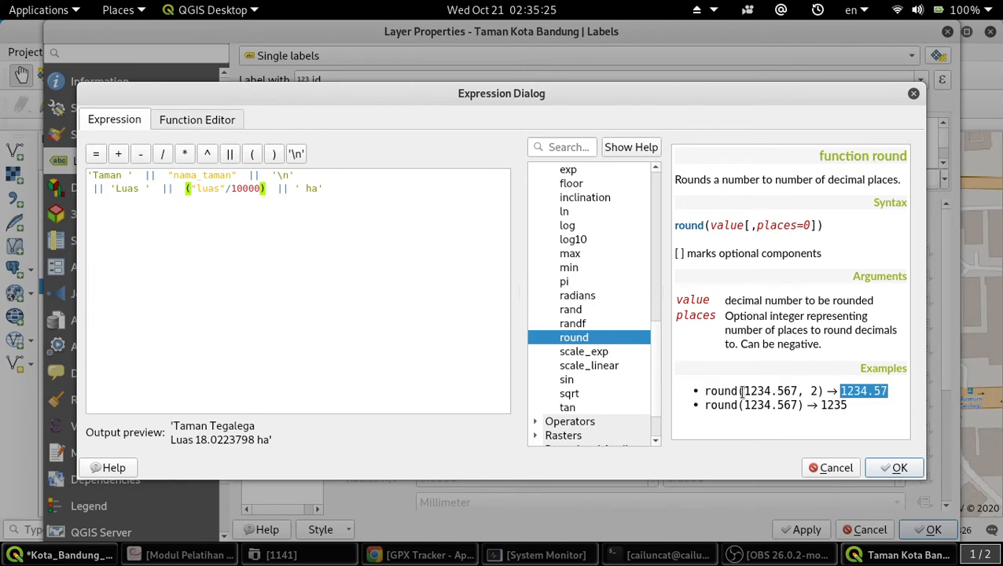
left_click_drag(704, 391, 822, 400)
left_click(811, 391)
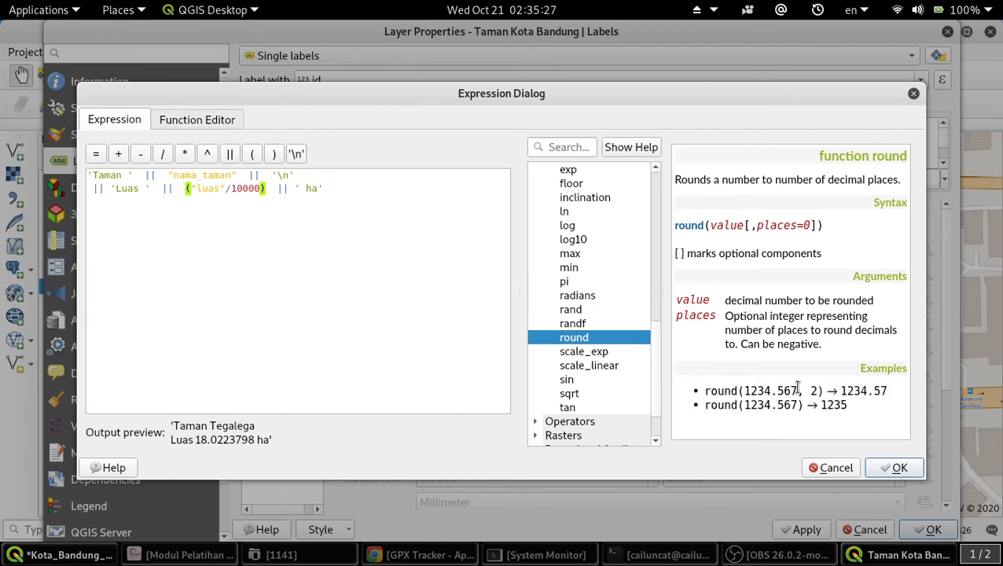
left_click_drag(743, 391, 798, 391)
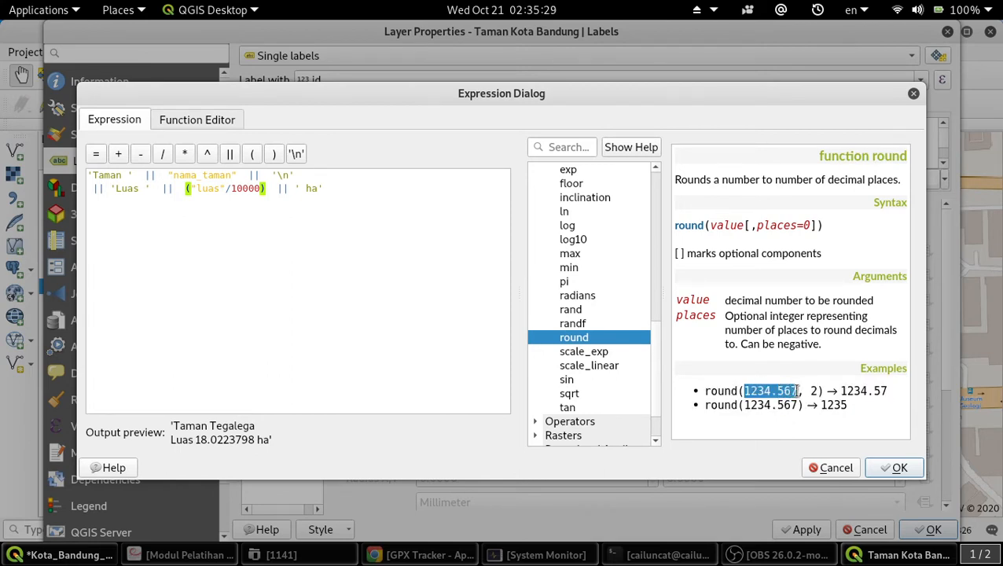
Change the unit text at the end of the label expression to ' hektar' and accept the expression.
left_click(400, 203)
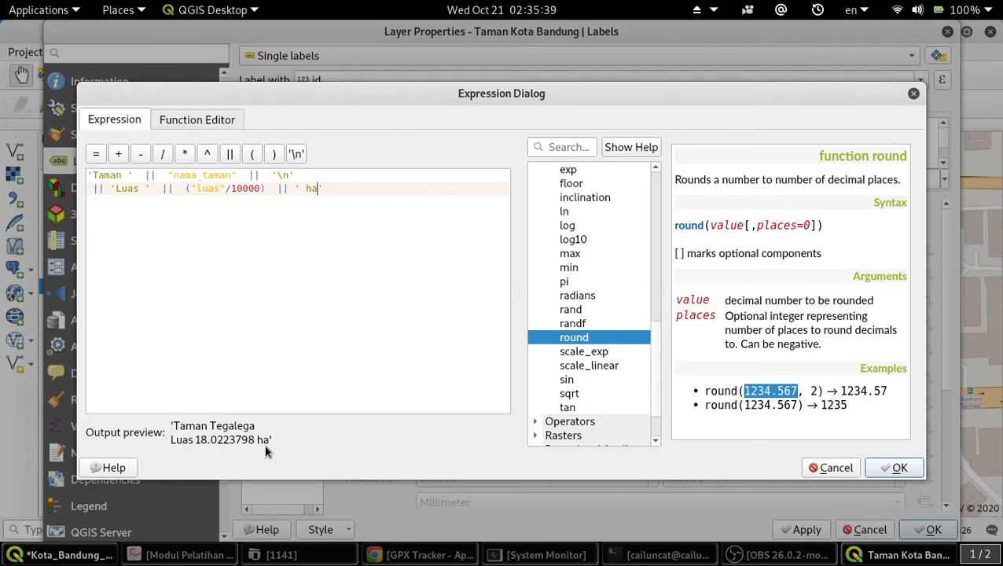
type("ktar")
left_click(895, 468)
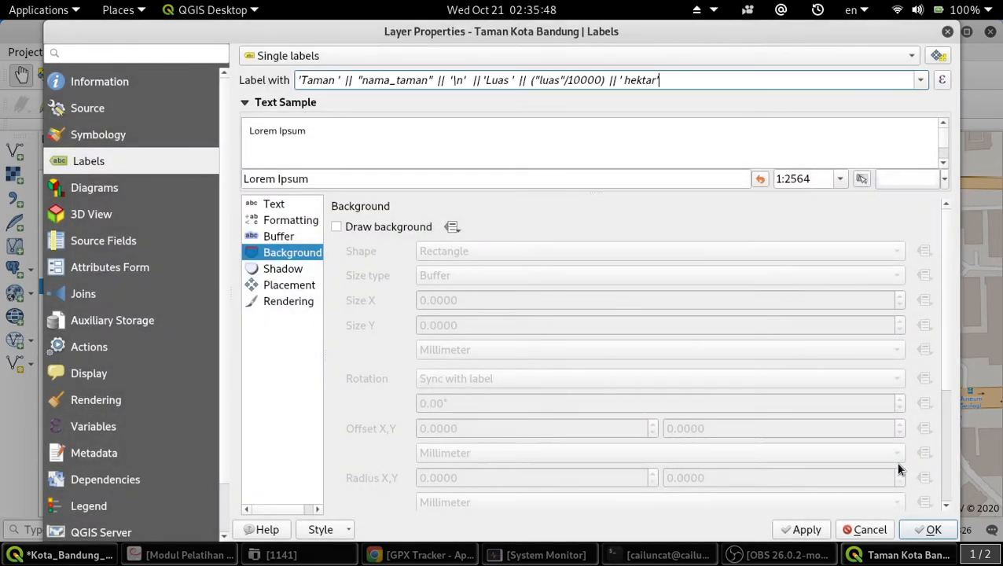
Enable the text buffer for the Taman Kota Bandung labels and apply the layer properties.
left_click(280, 237)
left_click(392, 226)
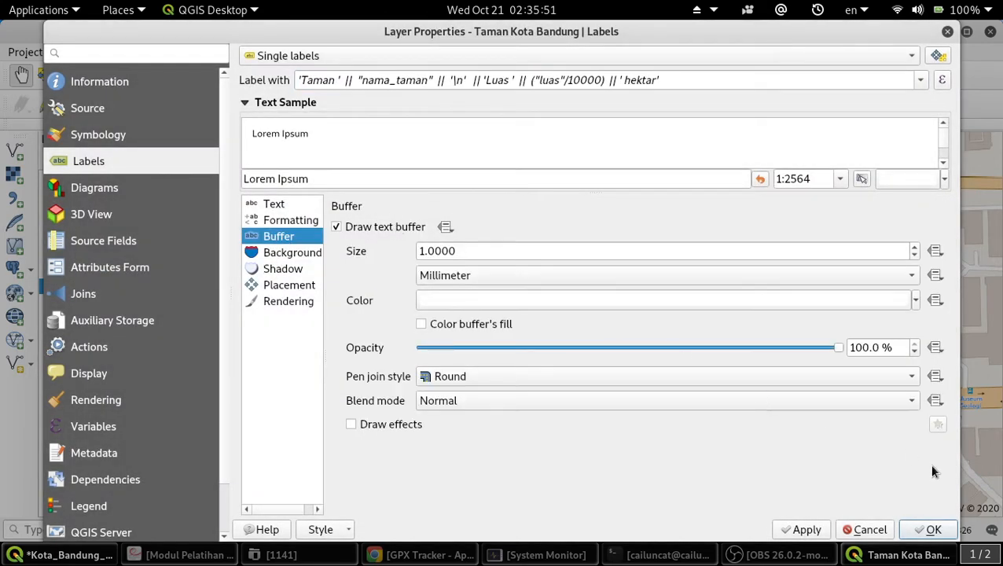
left_click(933, 529)
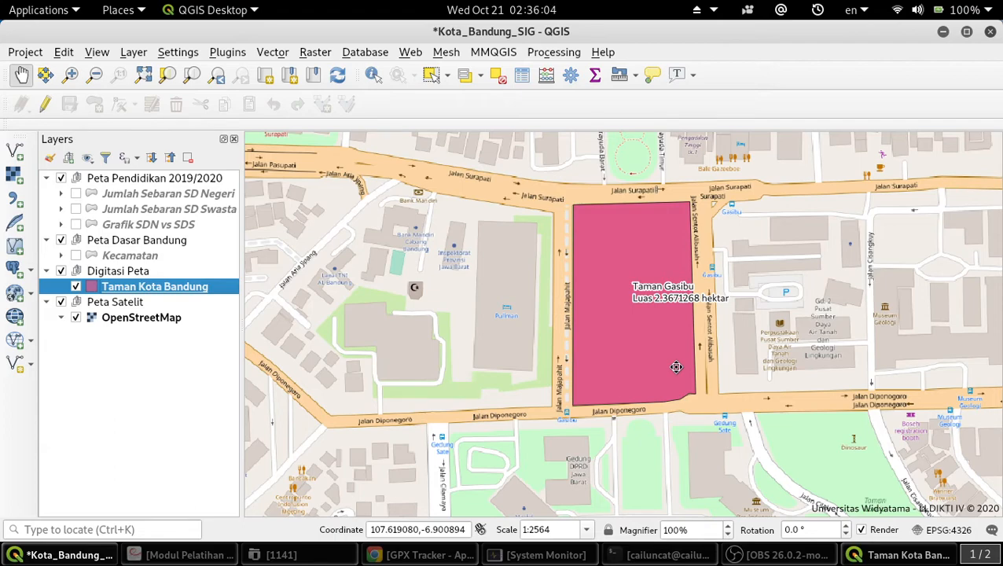
Examine the name and area labels of the Tegalega, Arcamanik, Gasibu and Babakan Siliwangi parks on the map.
right_click(196, 291)
left_click(243, 30)
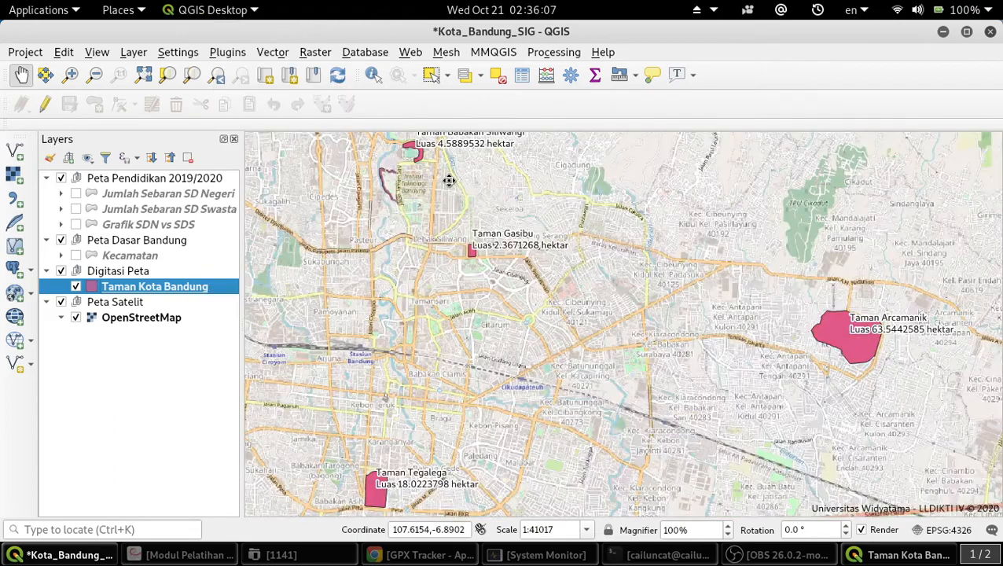
scroll(374, 471, "up", 3)
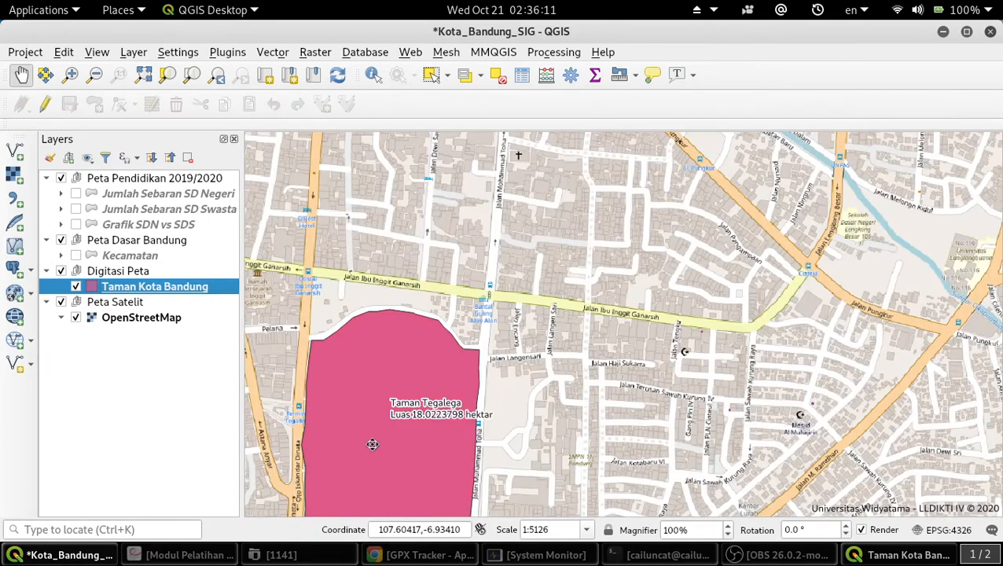
left_click_drag(377, 440, 523, 346)
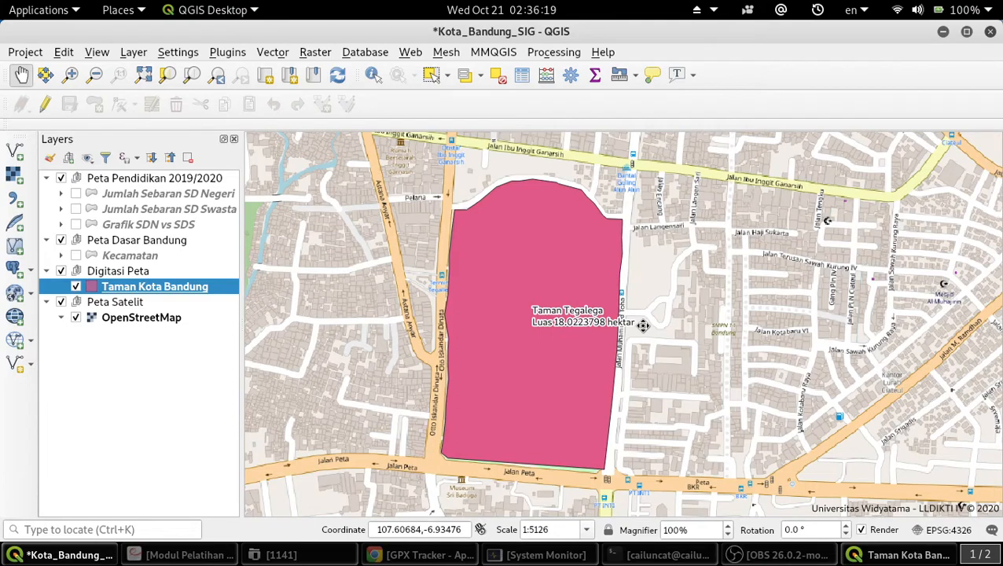
scroll(643, 324, "down", 2)
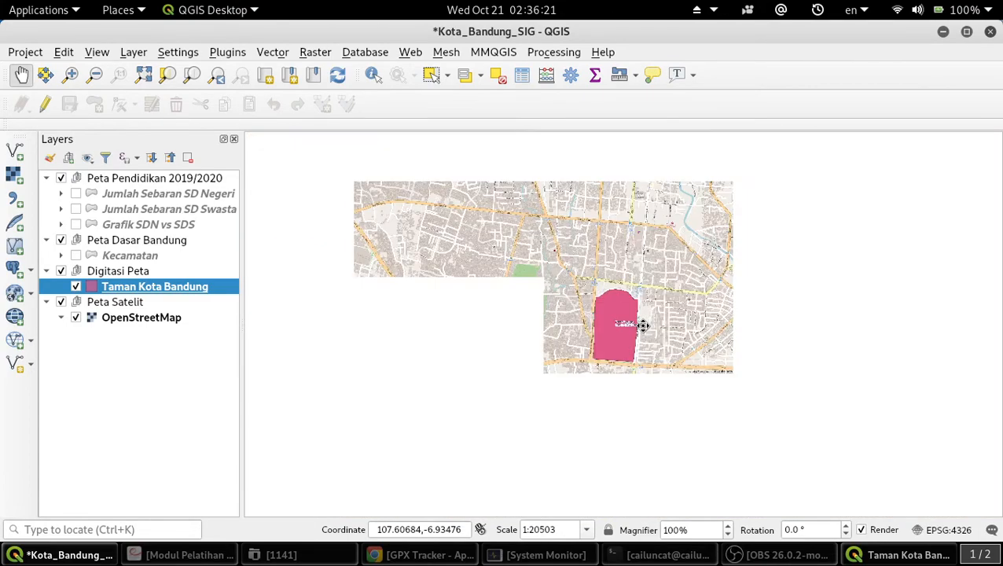
scroll(642, 321, "down", 1)
left_click_drag(832, 246, 510, 306)
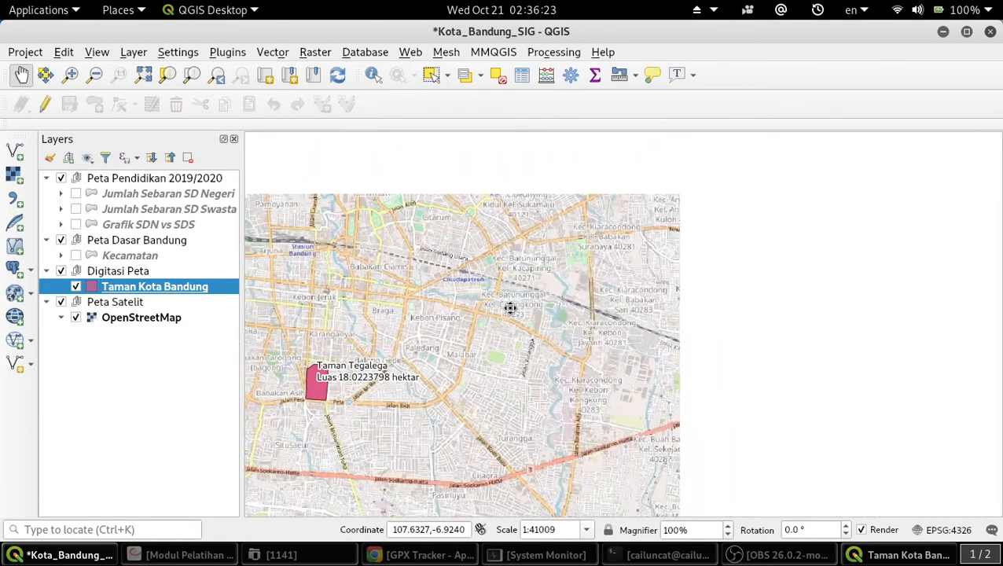
scroll(515, 309, "down", 2)
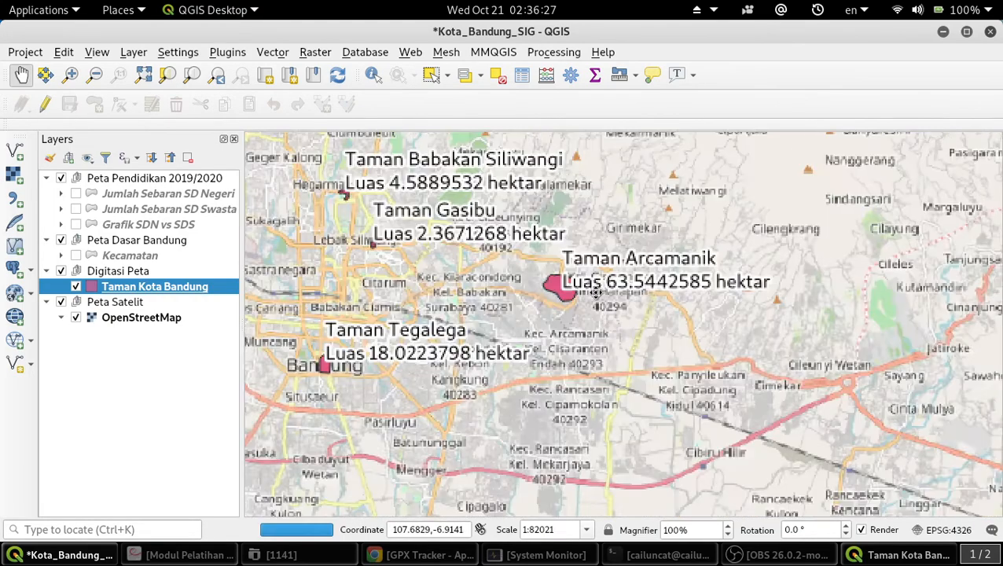
scroll(564, 290, "up", 4)
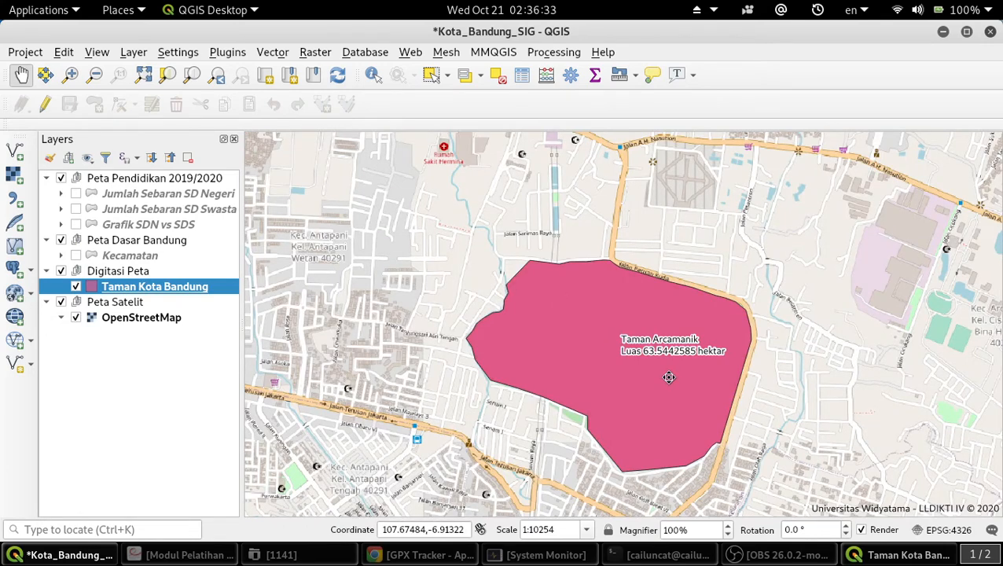
scroll(597, 377, "down", 2)
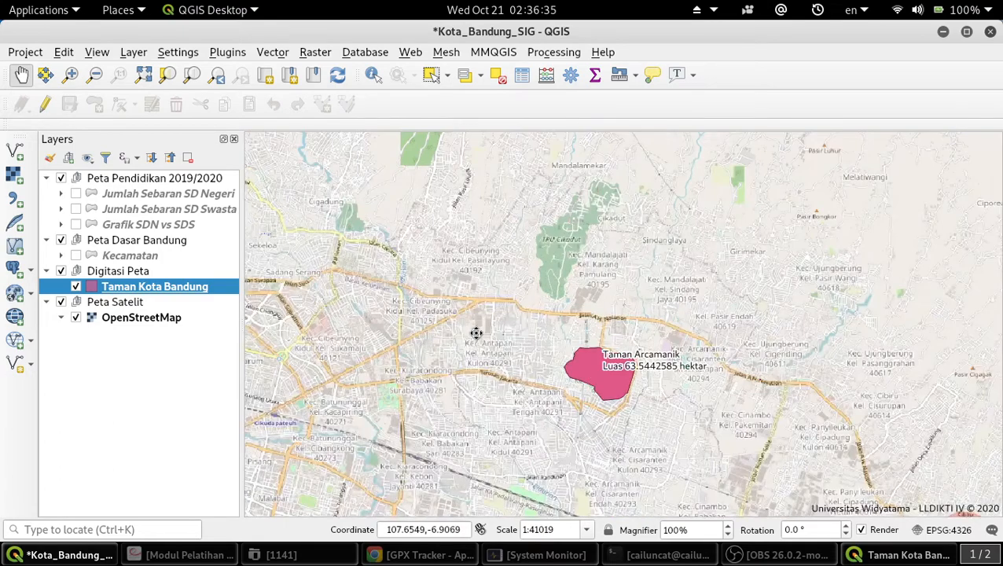
scroll(476, 334, "down", 1)
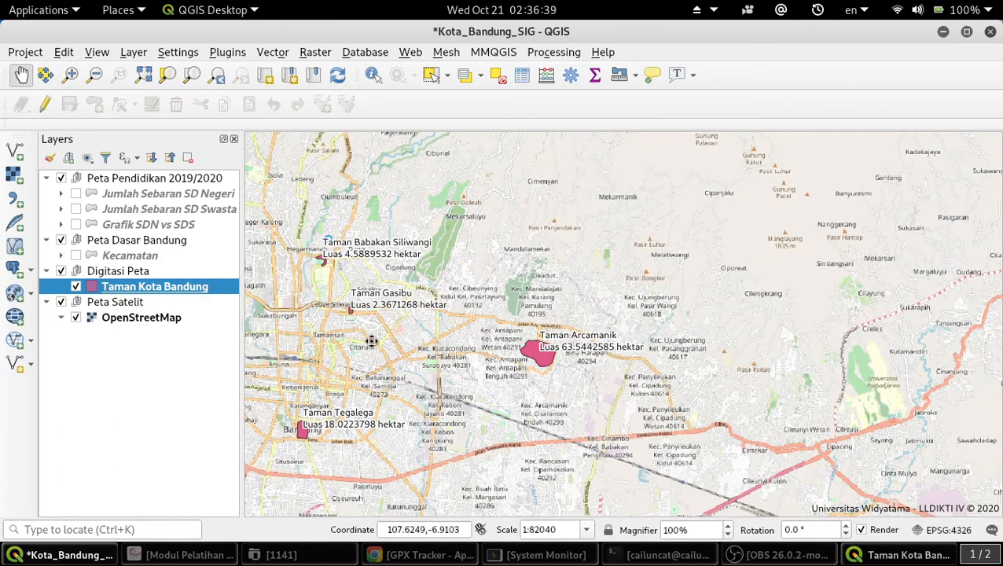
left_click_drag(347, 349, 548, 389)
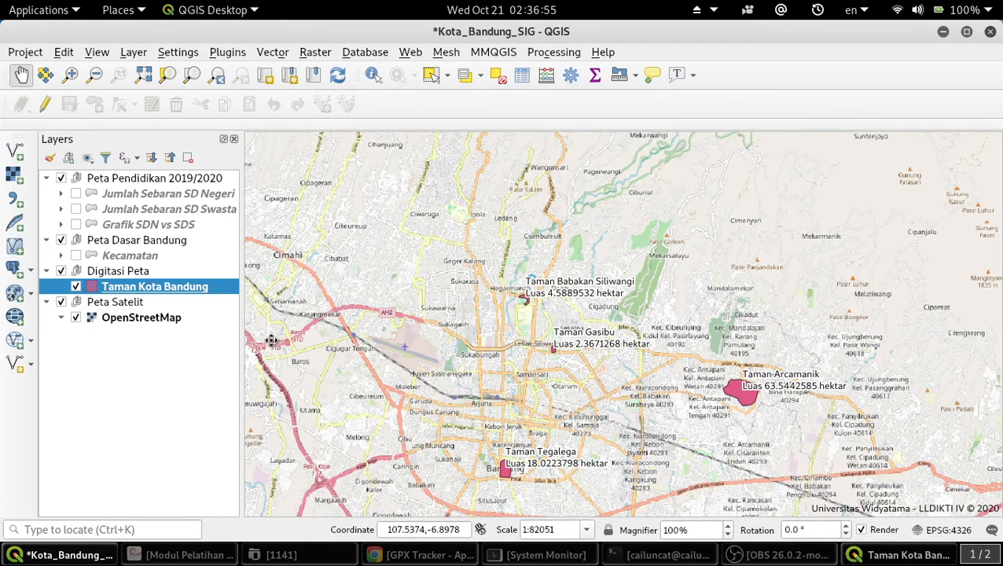
Fit the map view to the Taman Kota Bandung layer and save the project.
right_click(183, 292)
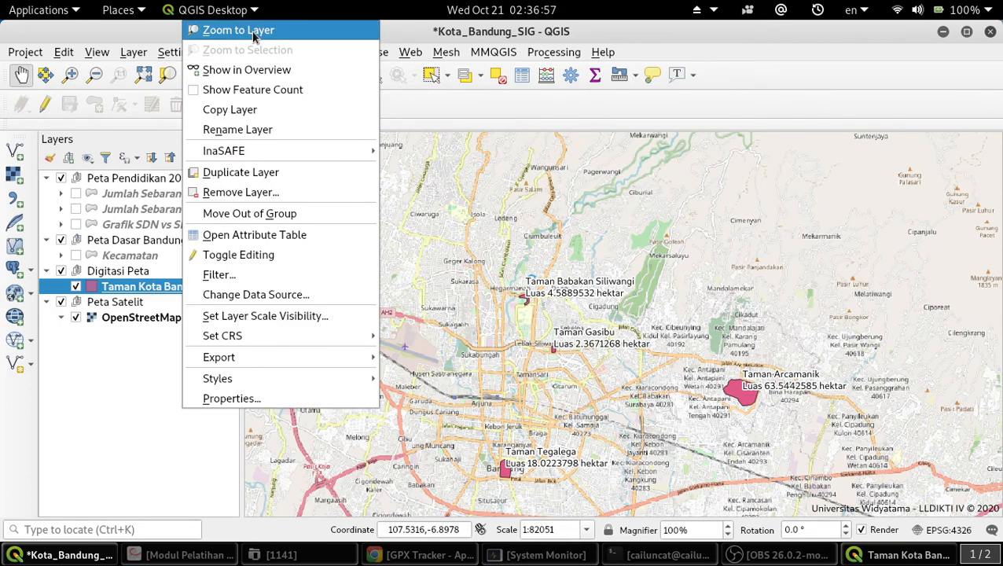
left_click(206, 29)
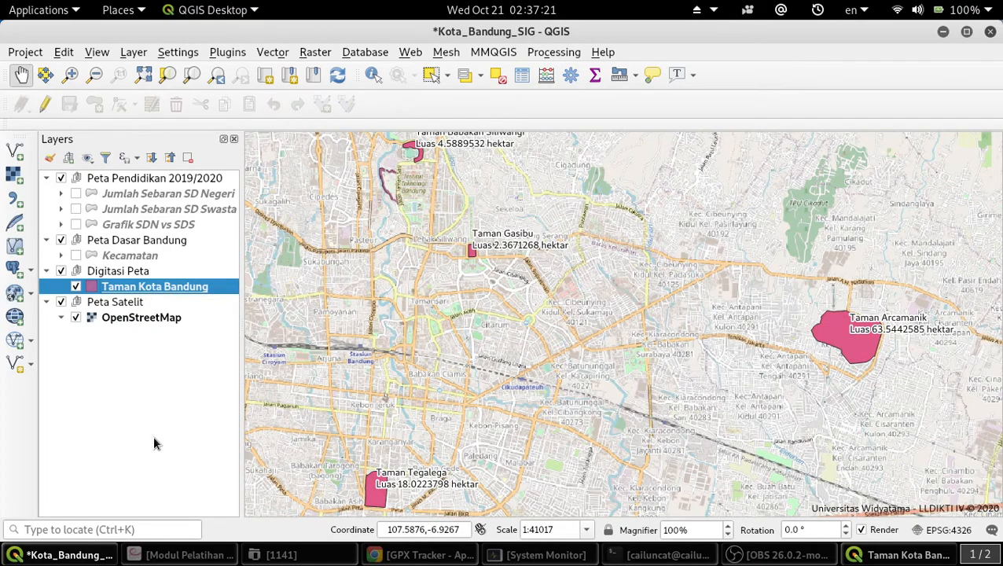
left_click(33, 57)
left_click(64, 197)
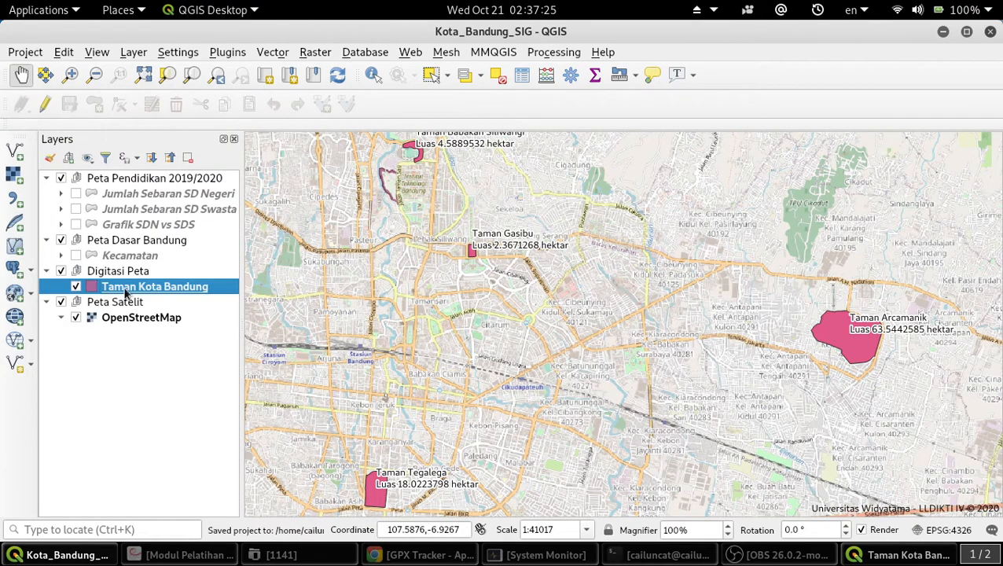
Start a new shapefile layer in the Digitasi Peta group with the file name Digitasi_Point_Gedung_Bersejarah in the Peta GIS Ganjil 2020 NAMA folder.
left_click(125, 274)
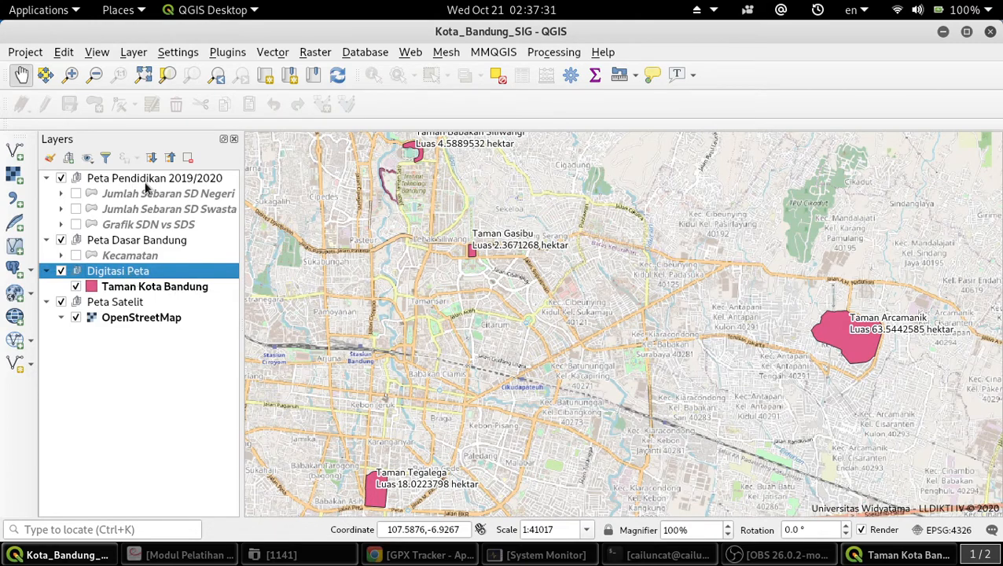
left_click(135, 53)
mouse_move(203, 69)
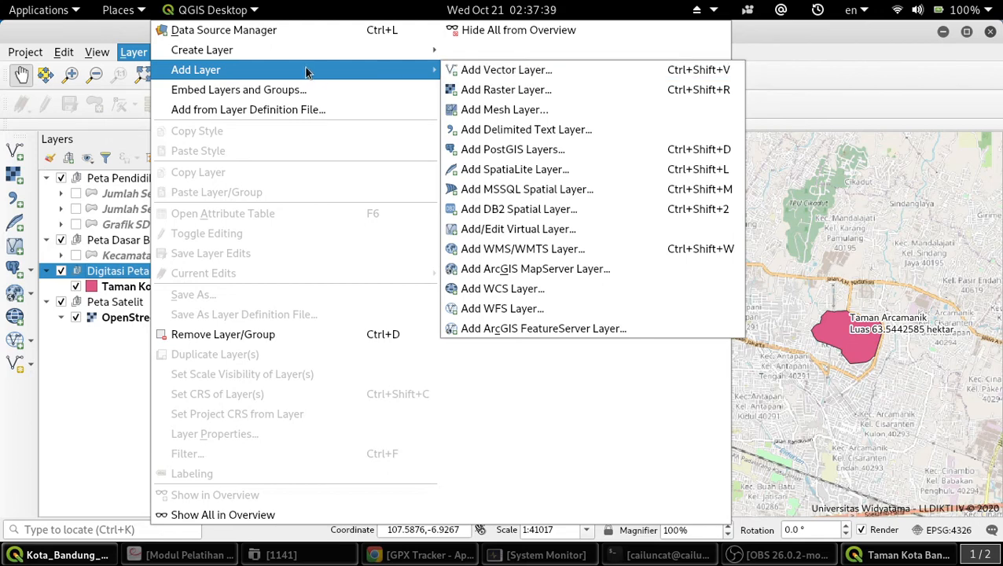
mouse_move(301, 48)
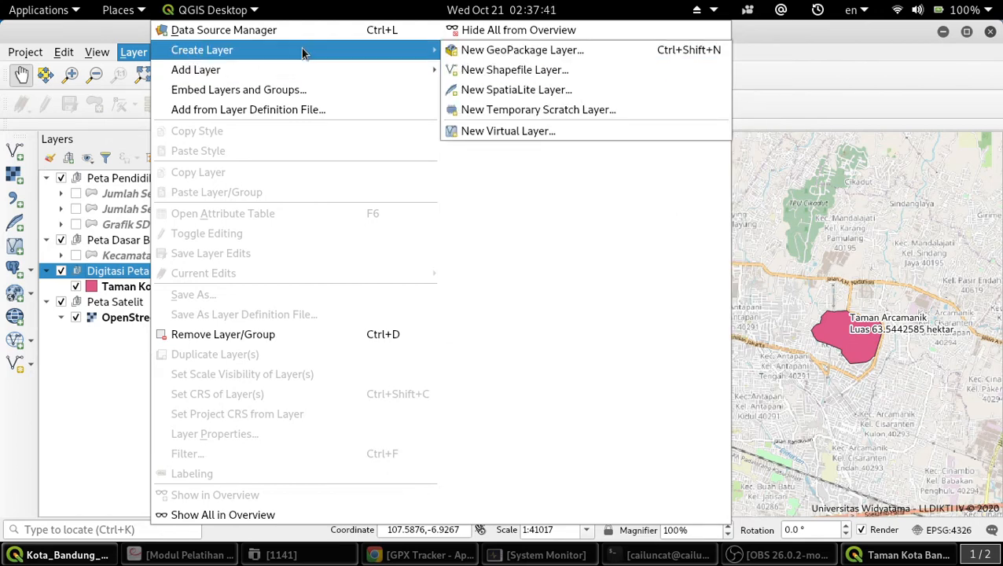
left_click(525, 72)
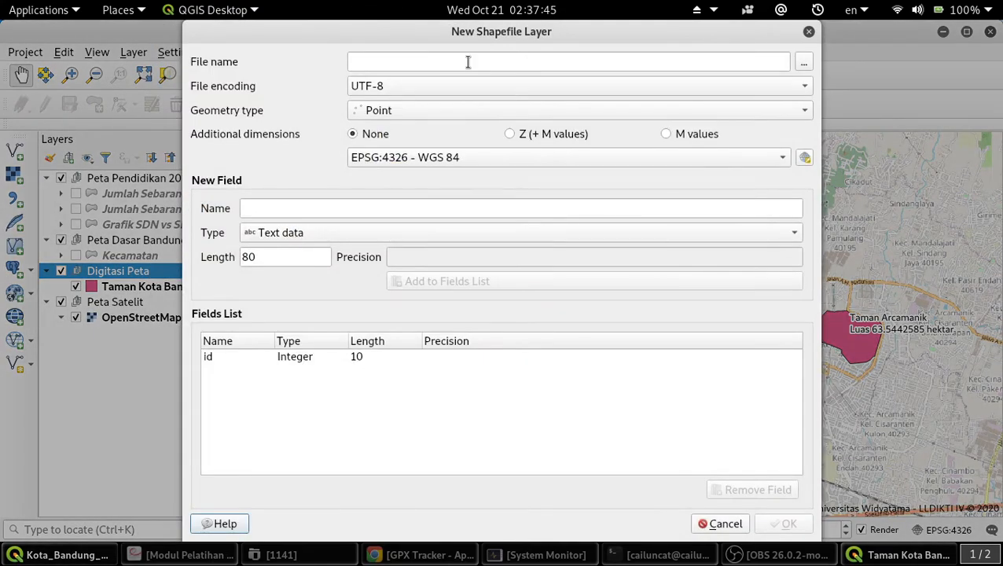
left_click(804, 62)
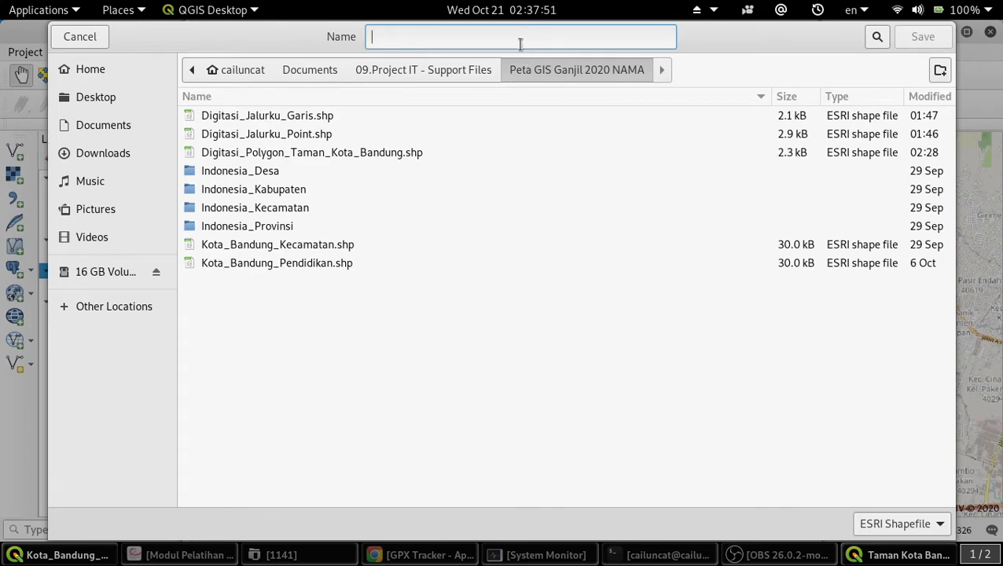
type("Digitasi_")
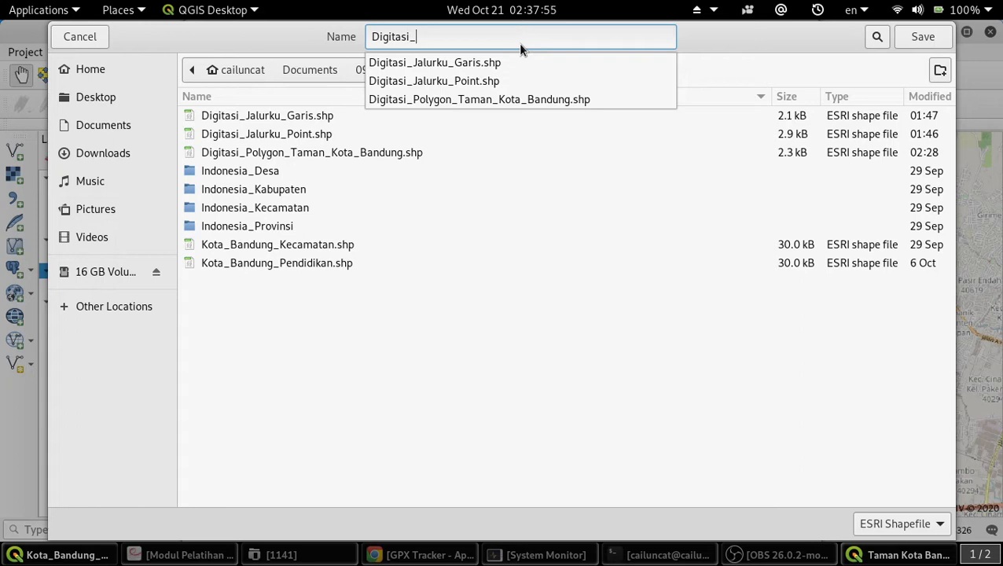
type("TE")
key("BackSpace")
key("BackSpace")
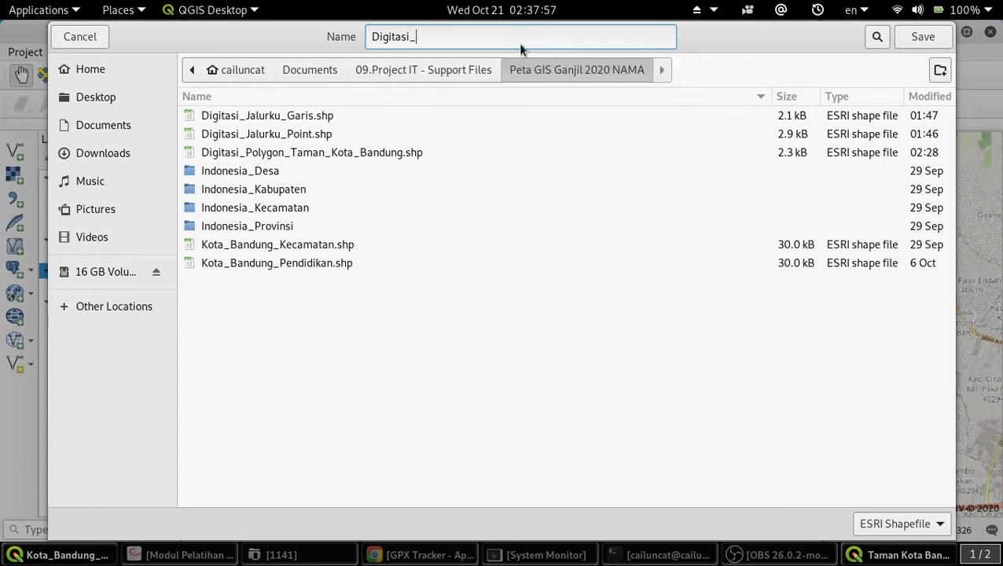
type("P")
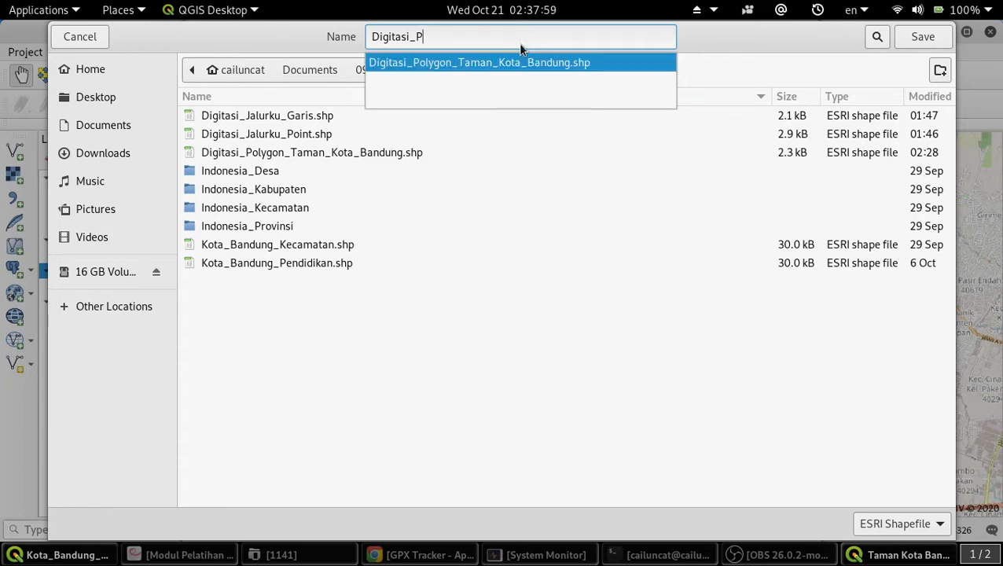
type("oint_")
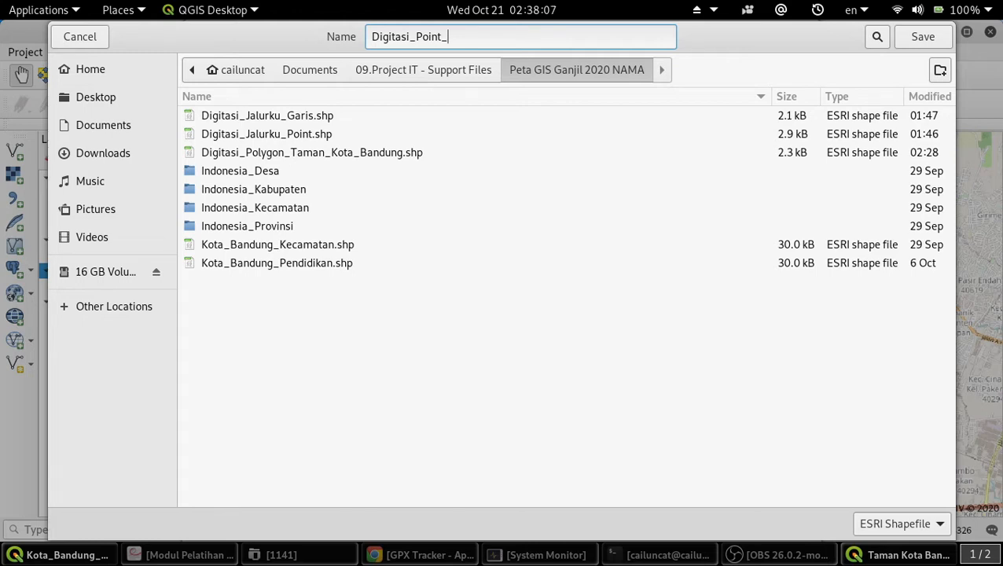
type("Gedung_Bersejarah")
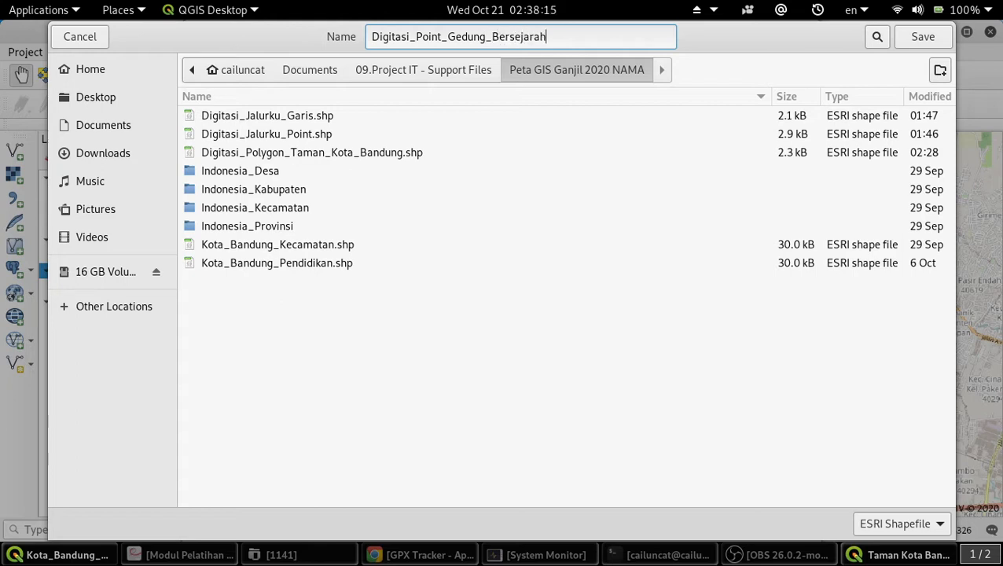
left_click(918, 38)
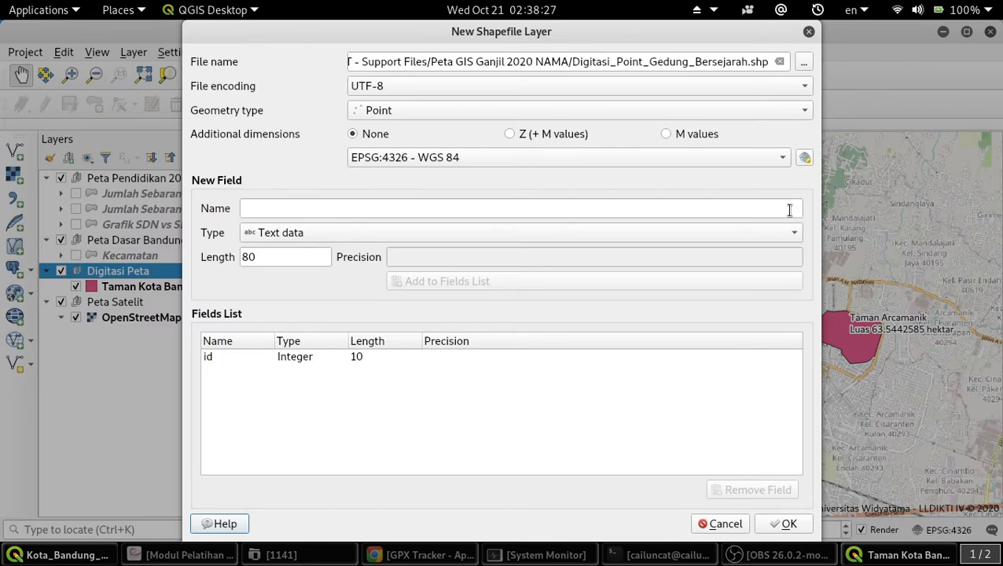
Create the shapefile layer with Point geometry and an added text field nama_gedun of length 80.
left_click(413, 113)
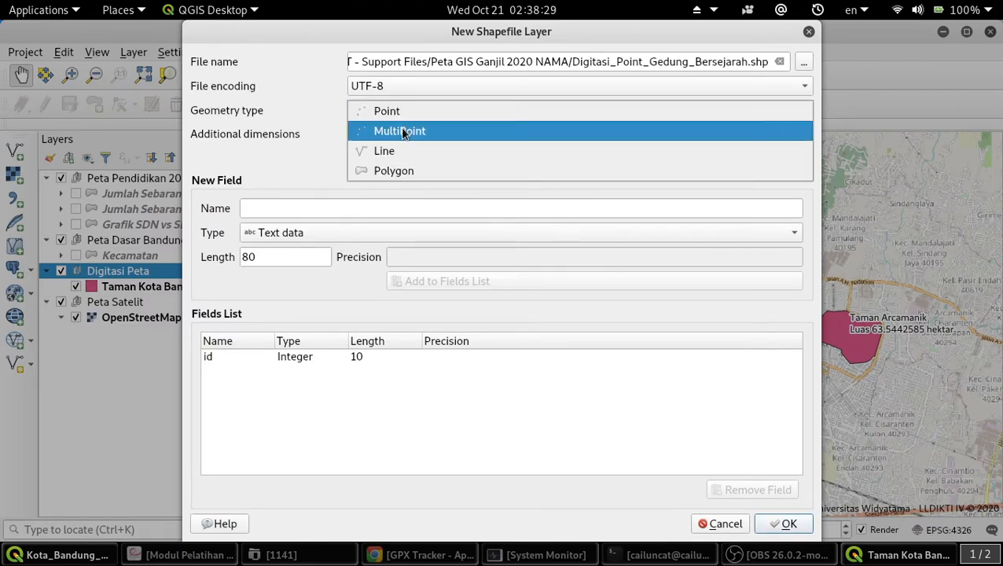
left_click(408, 117)
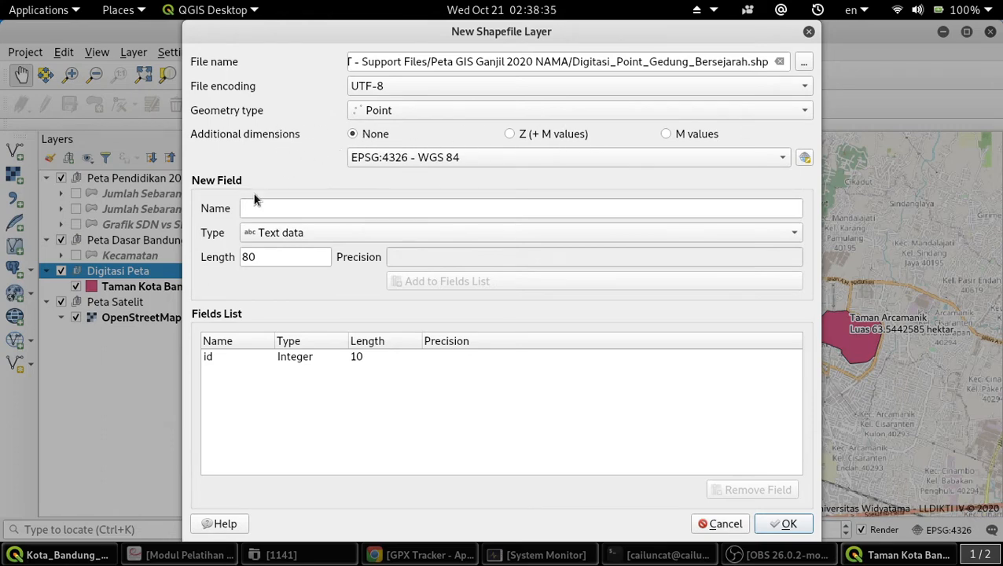
left_click(274, 211)
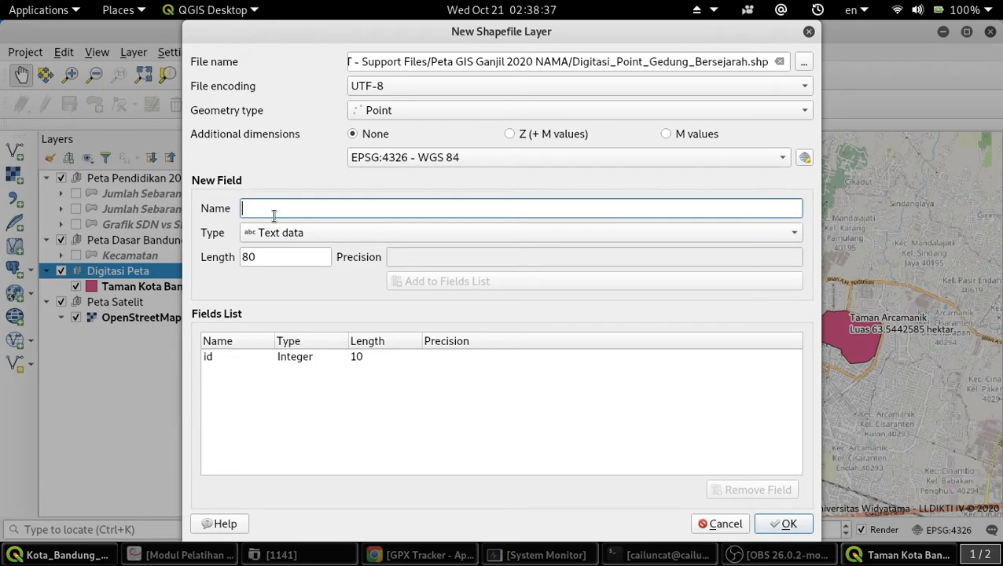
type("nama_")
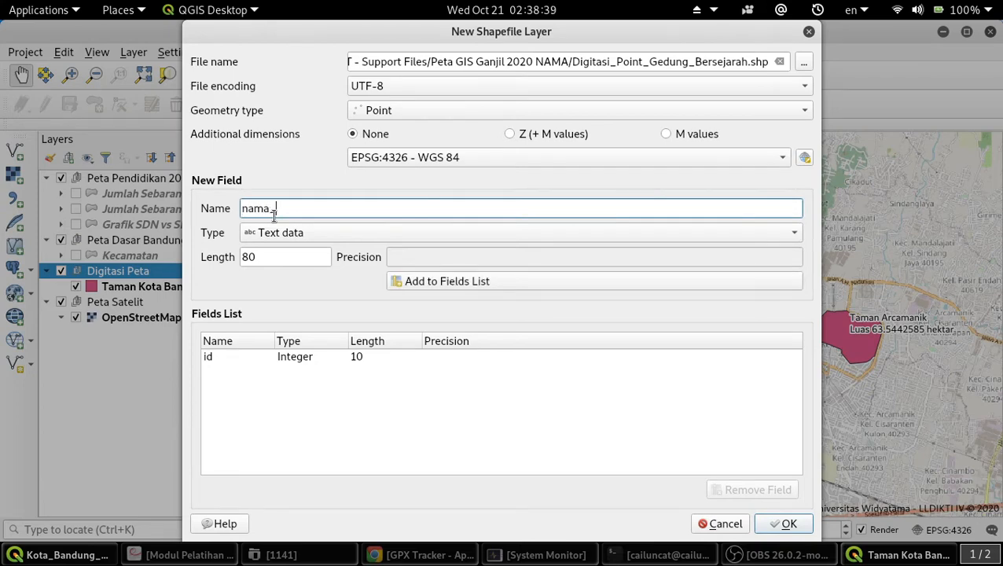
type("gedun")
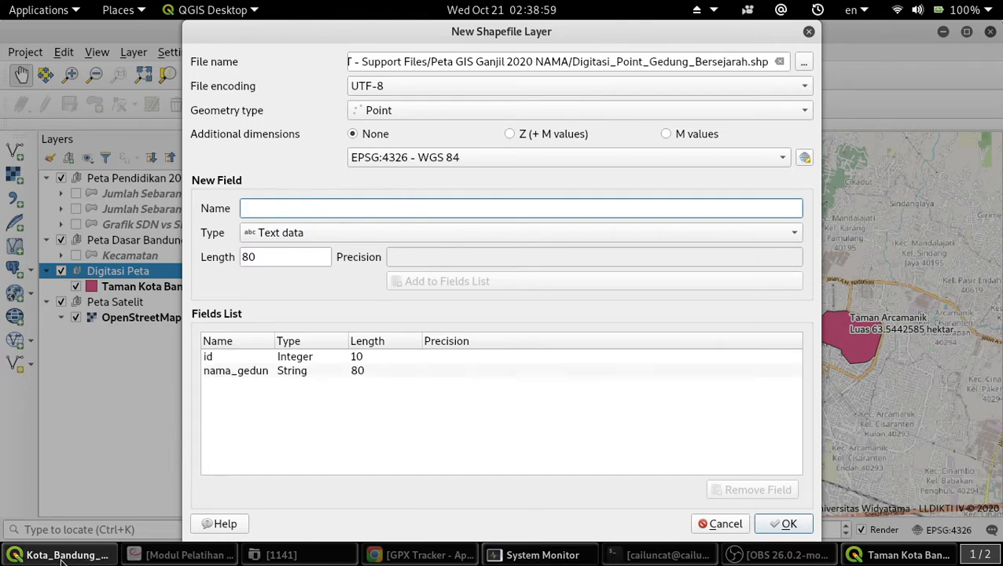
left_click(251, 372)
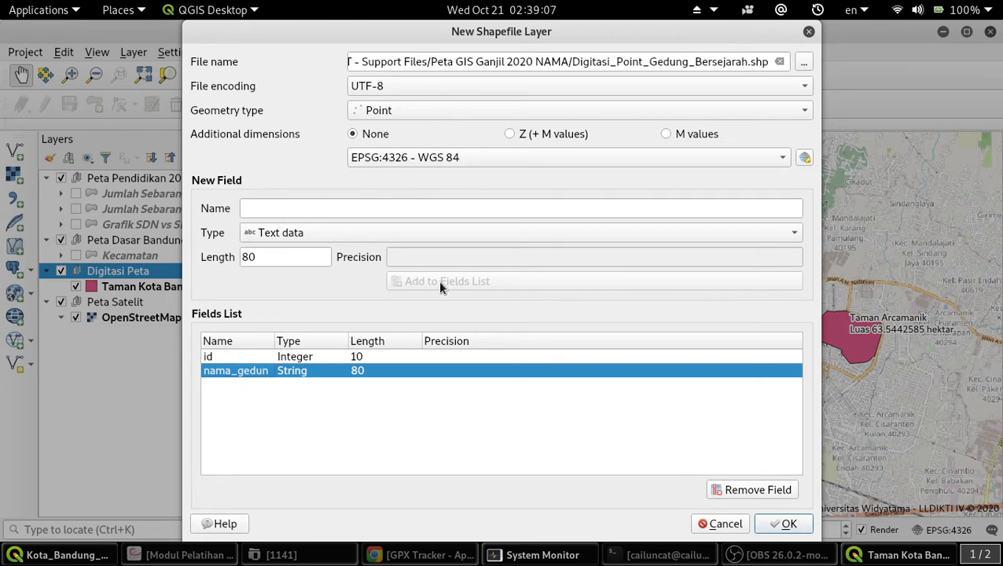
left_click(786, 524)
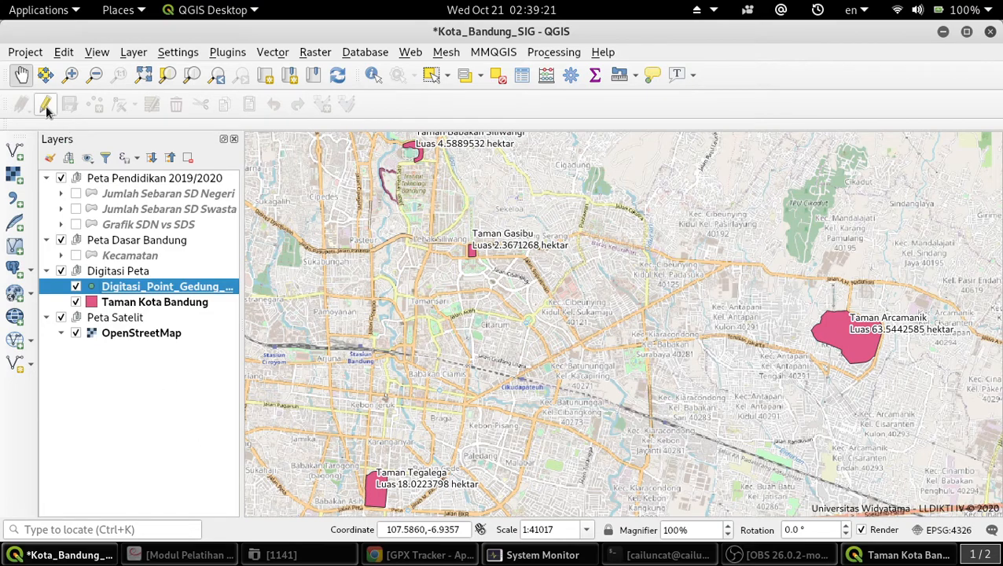
right_click(191, 292)
key("Escape")
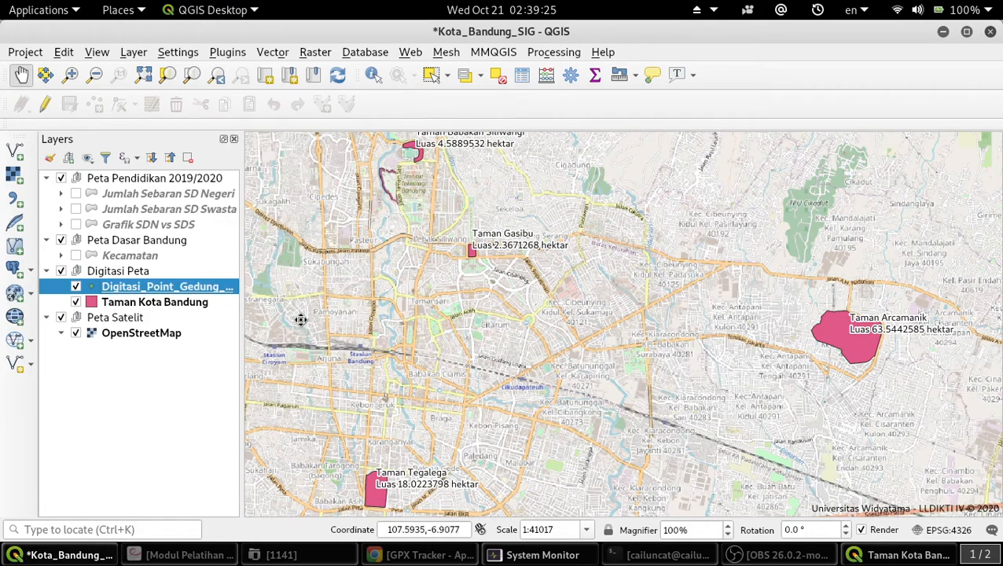
key("Home")
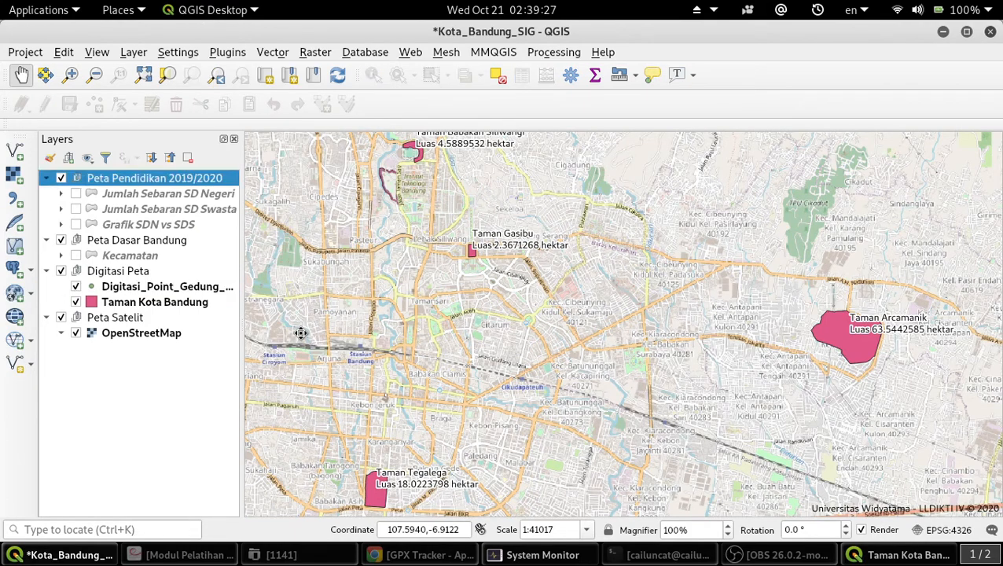
Rename the Digitasi_Point_Gedung_Bersejarah layer as Gedung Bersejarah.
right_click(181, 286)
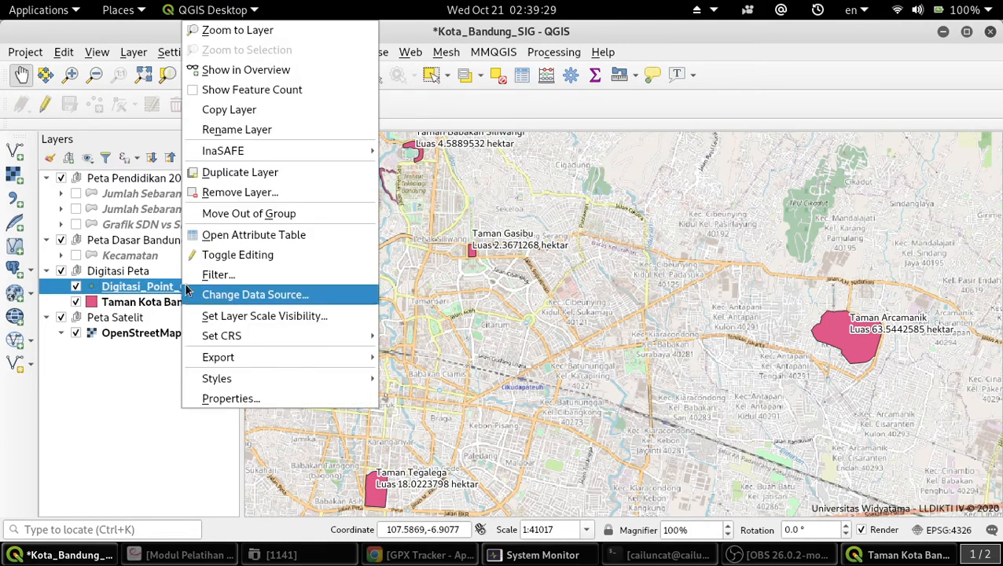
left_click(243, 130)
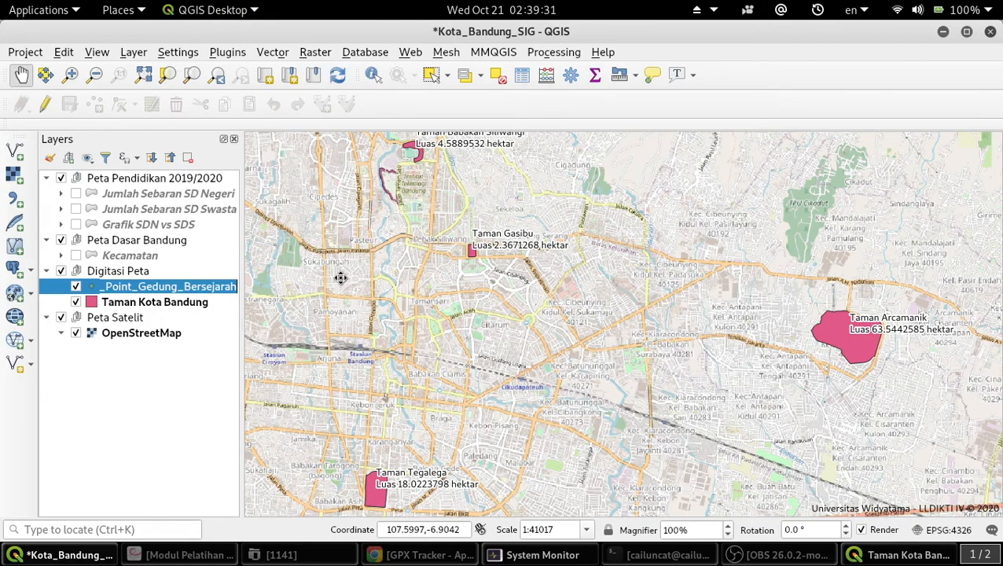
key("End")
key("Left")
key("Left")
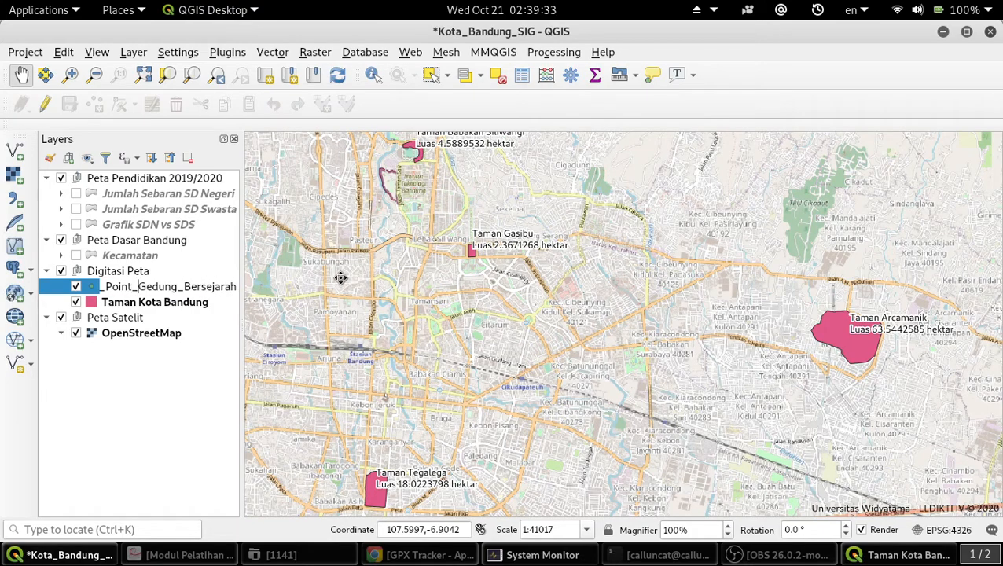
key("BackSpace")
key("BackSpace")
key("BackSpace")
key("BackSpace")
key("BackSpace")
key("BackSpace")
key("BackSpace")
key("BackSpace")
key("BackSpace")
key("BackSpace")
key("BackSpace")
key("BackSpace")
key("BackSpace")
key("BackSpace")
key("BackSpace")
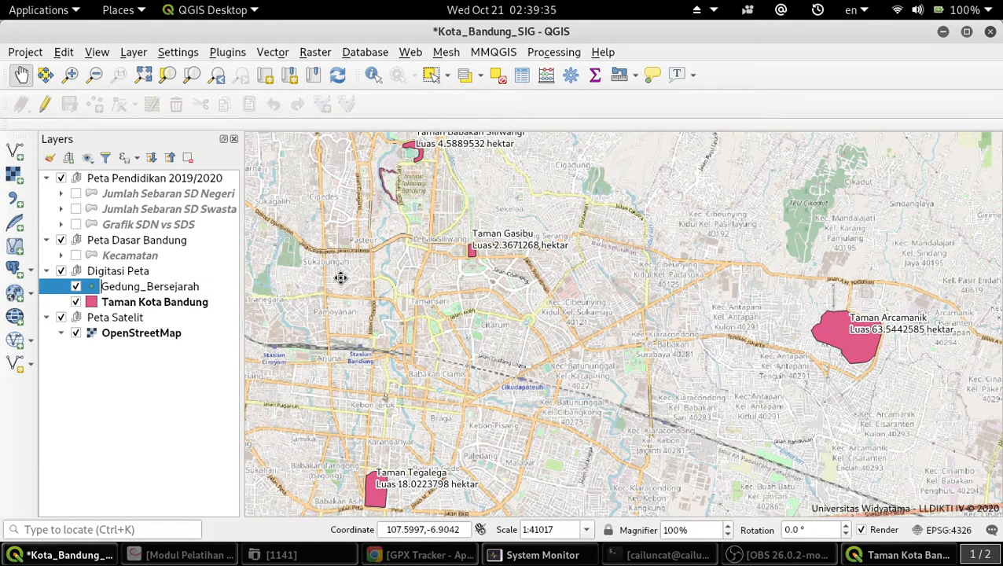
key("BackSpace")
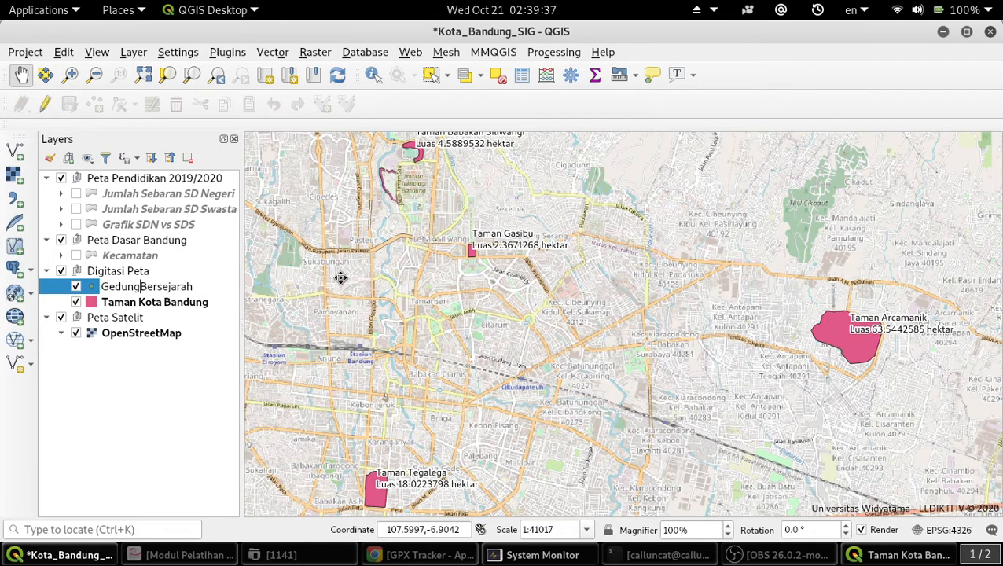
key("Return")
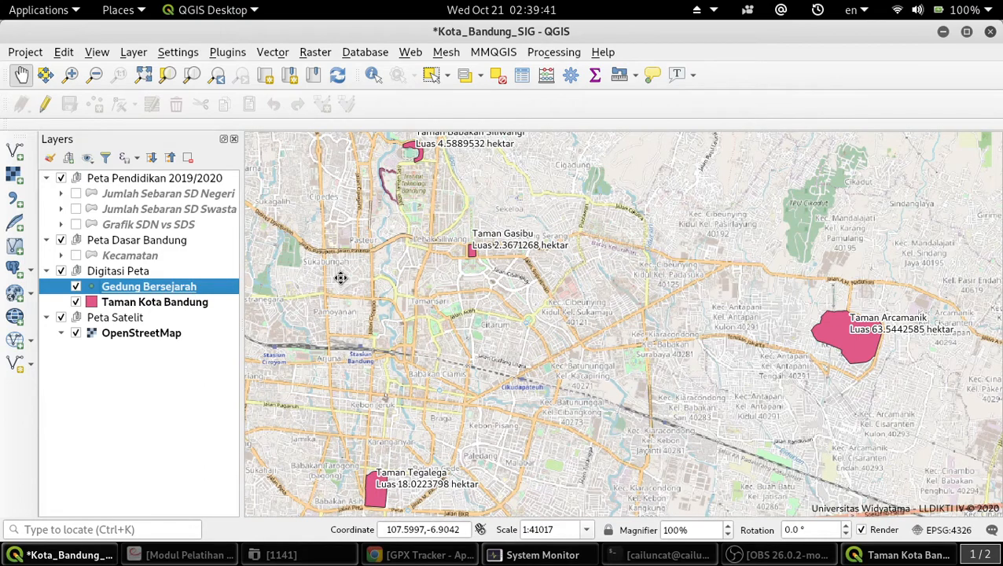
Hide the Taman Kota Bandung layer and switch on editing for the Gedung Bersejarah layer.
left_click(75, 304)
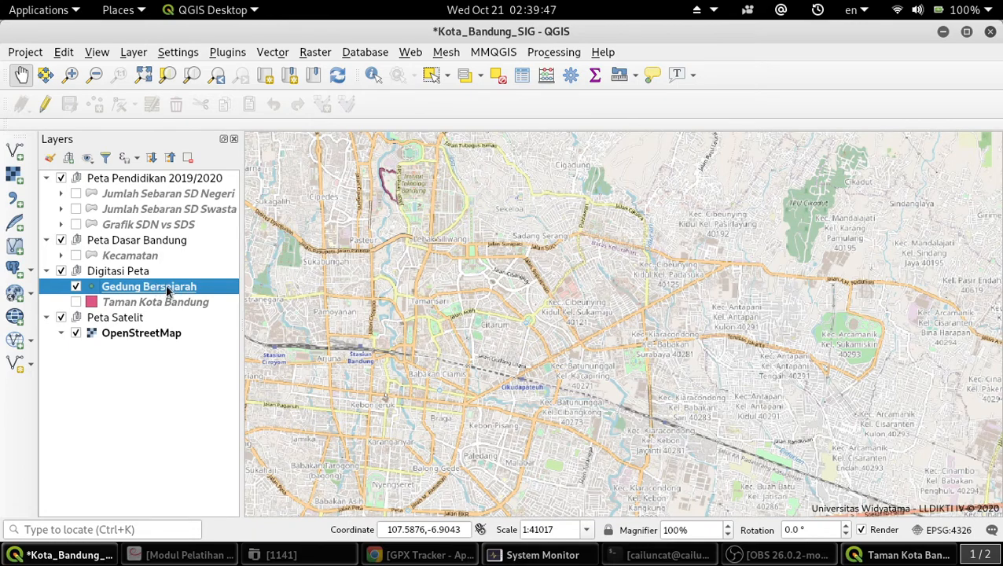
left_click(45, 105)
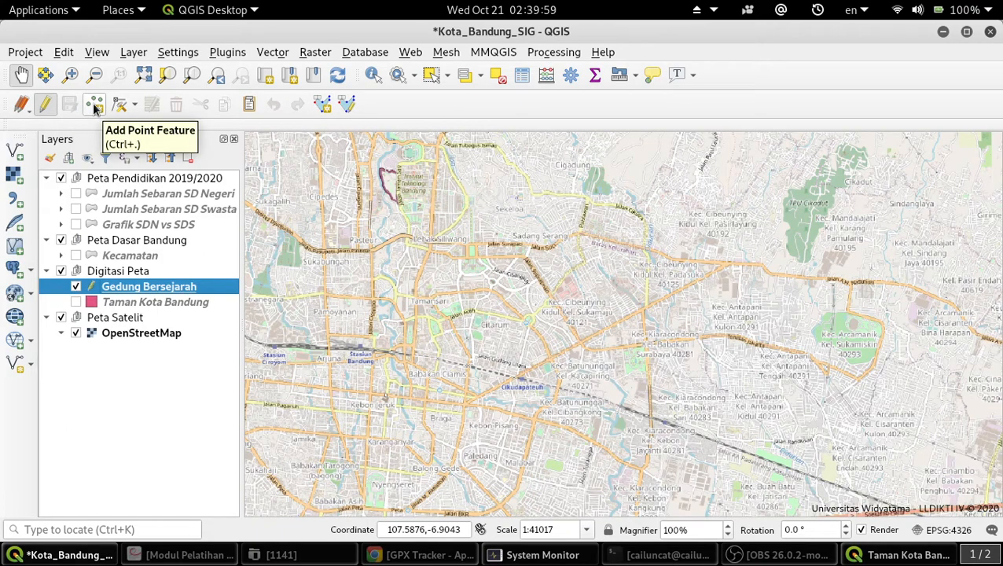
left_click(95, 105)
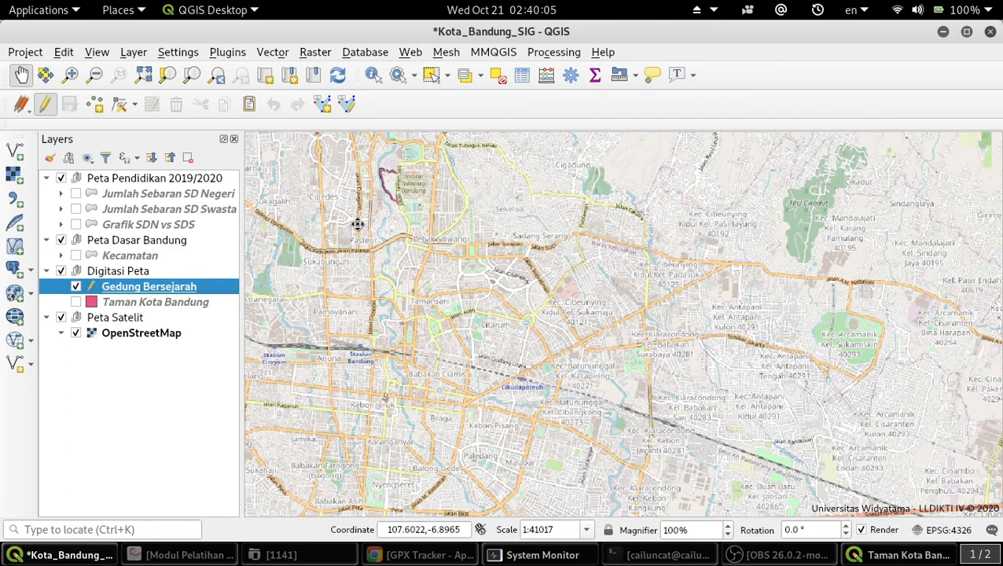
Add a point on Jalan I ITB between Aula Barat ITB and Aula Timur, with nama_gedun set to ITB.
left_click_drag(329, 203, 405, 222)
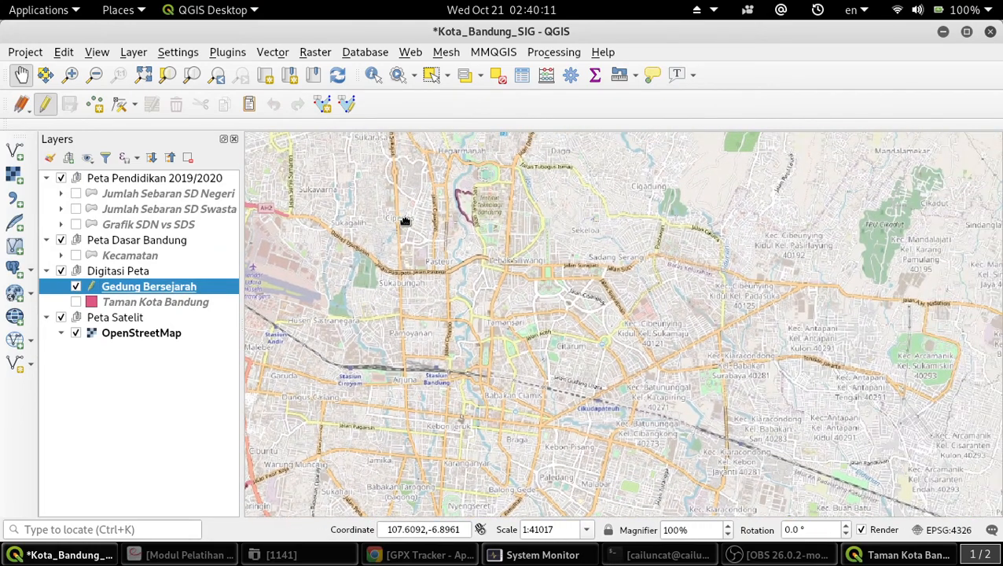
scroll(490, 186, "up", 3)
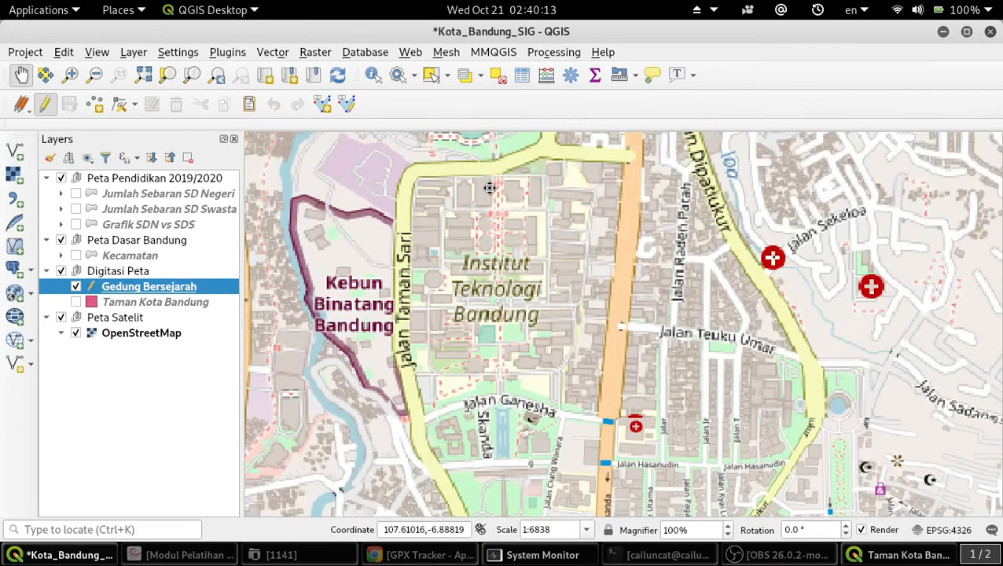
scroll(498, 315, "up", 1)
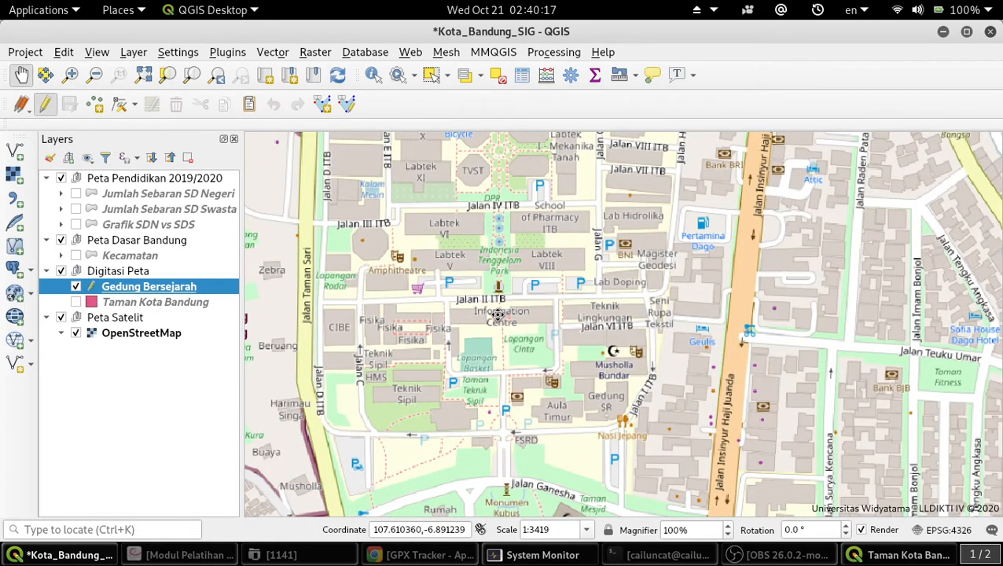
scroll(498, 315, "down", 1)
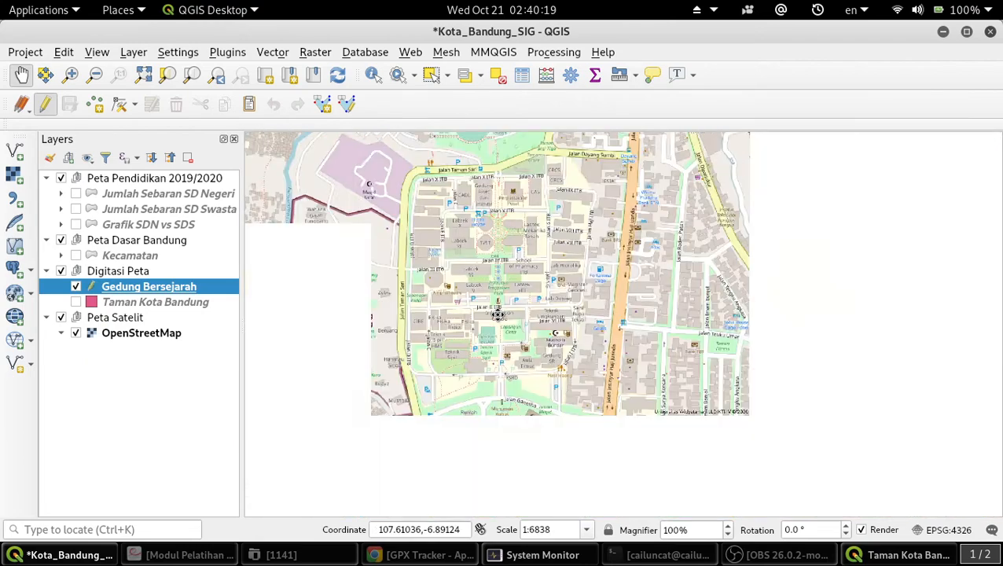
left_click_drag(526, 445, 539, 308)
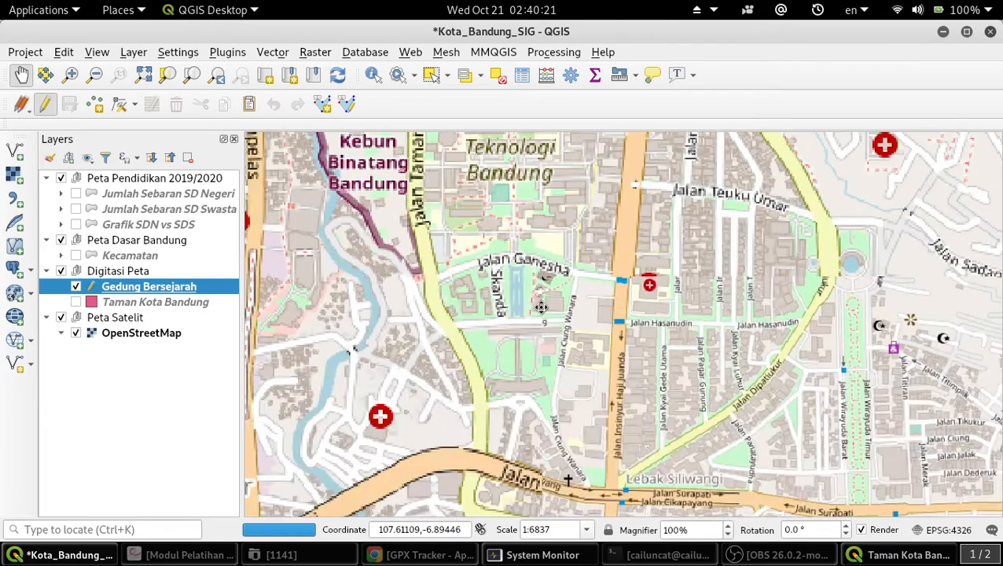
scroll(539, 307, "up", 2)
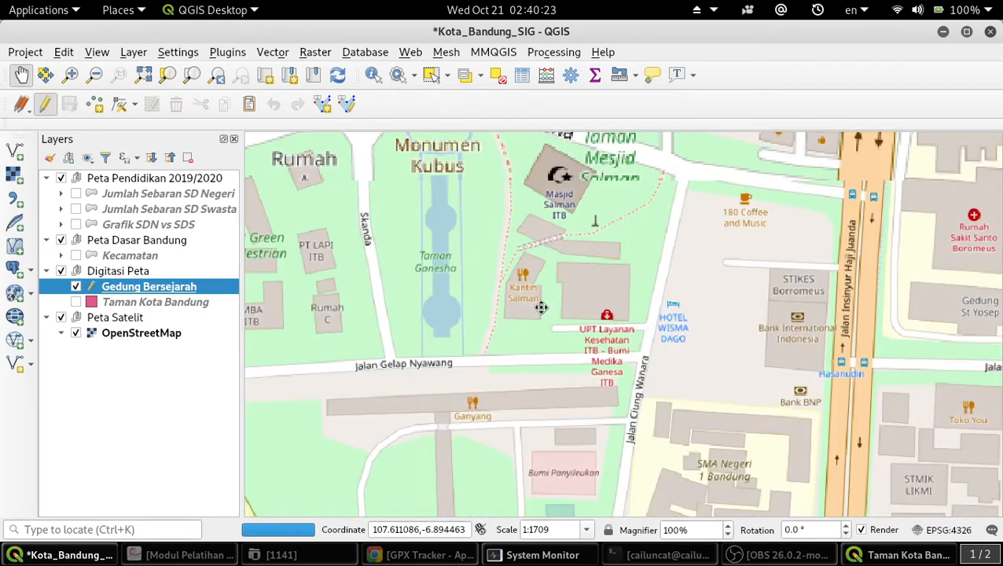
scroll(541, 307, "down", 1)
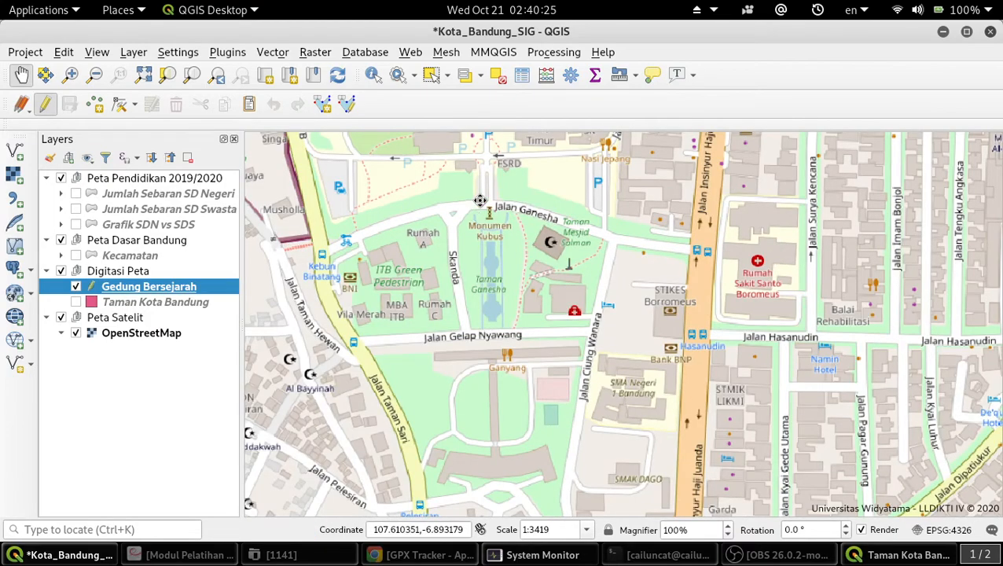
left_click_drag(479, 200, 484, 410)
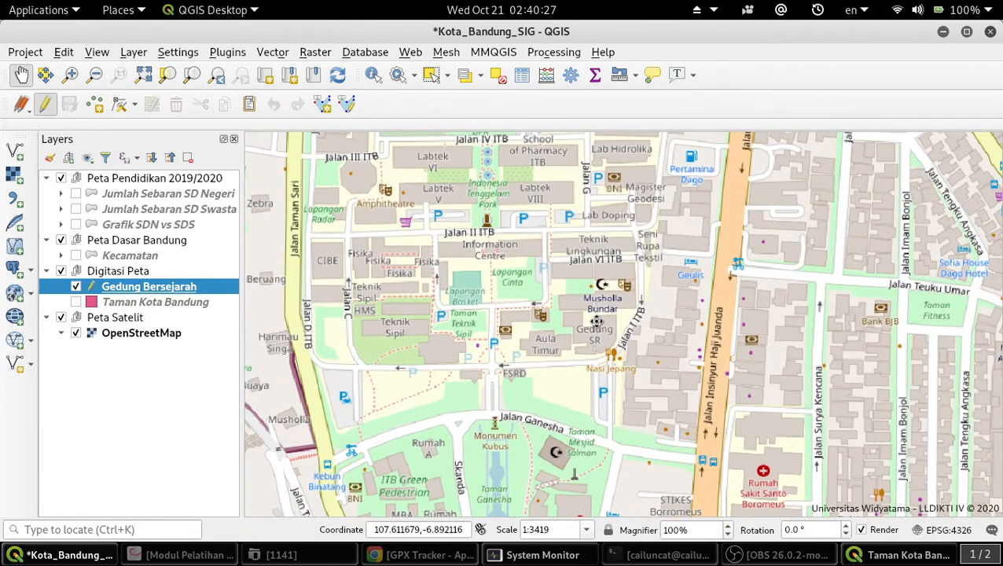
scroll(574, 329, "up", 1)
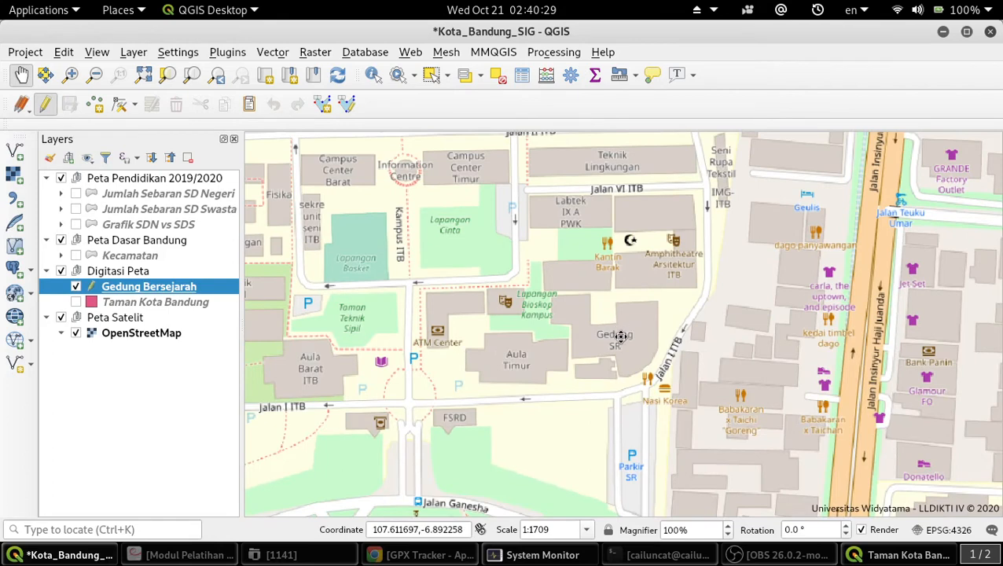
left_click_drag(428, 365, 611, 306)
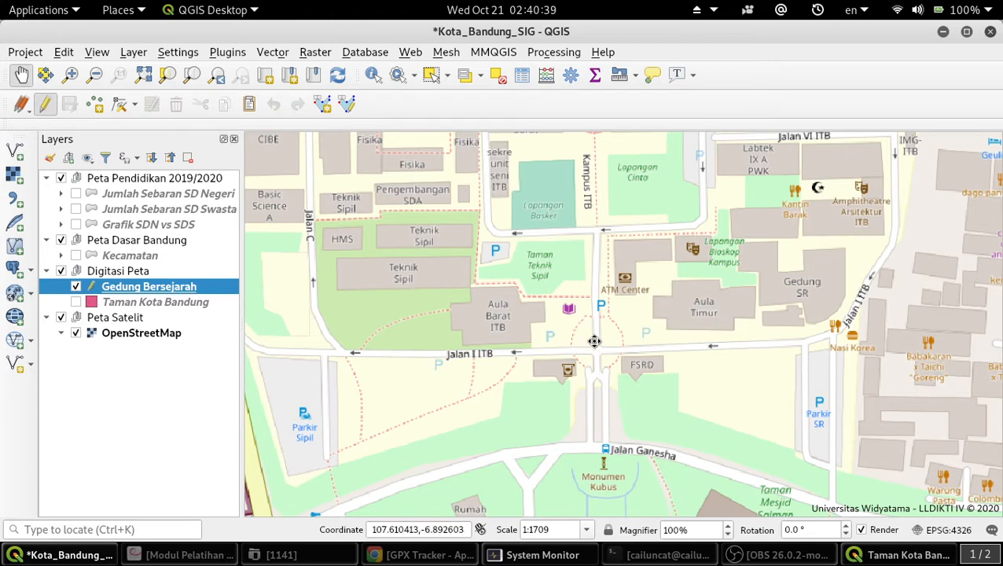
scroll(594, 341, "up", 1)
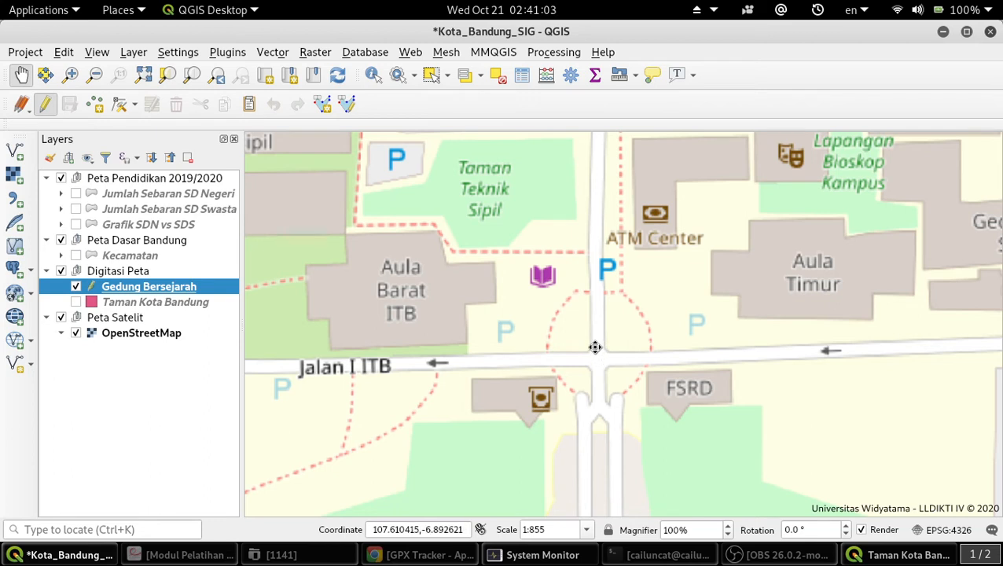
left_click(95, 107)
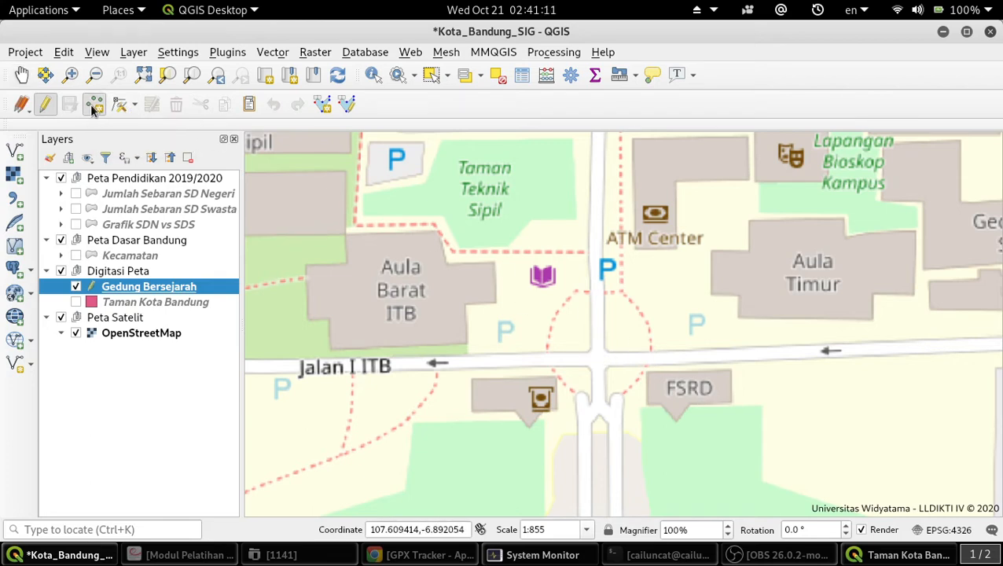
left_click(597, 353)
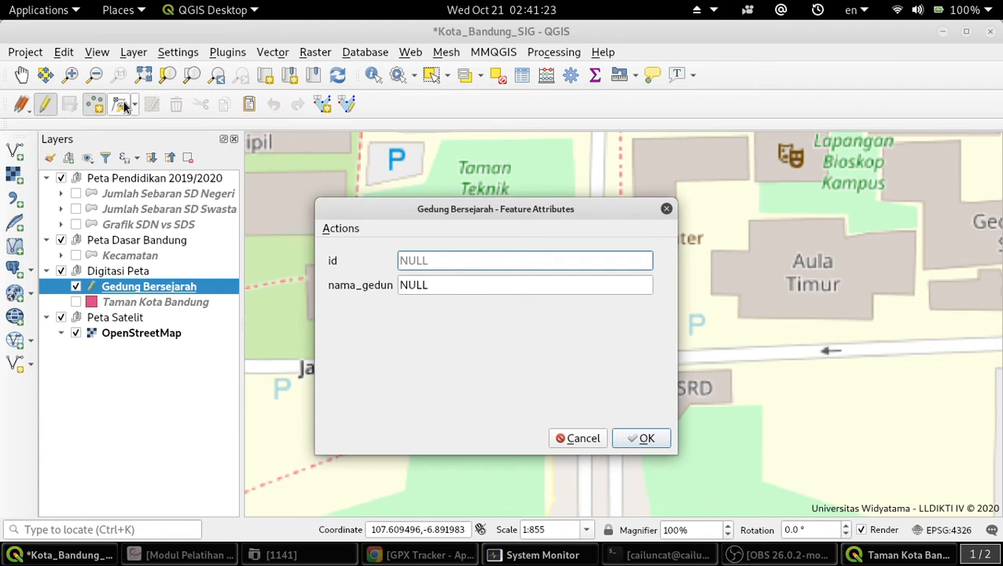
left_click(488, 285)
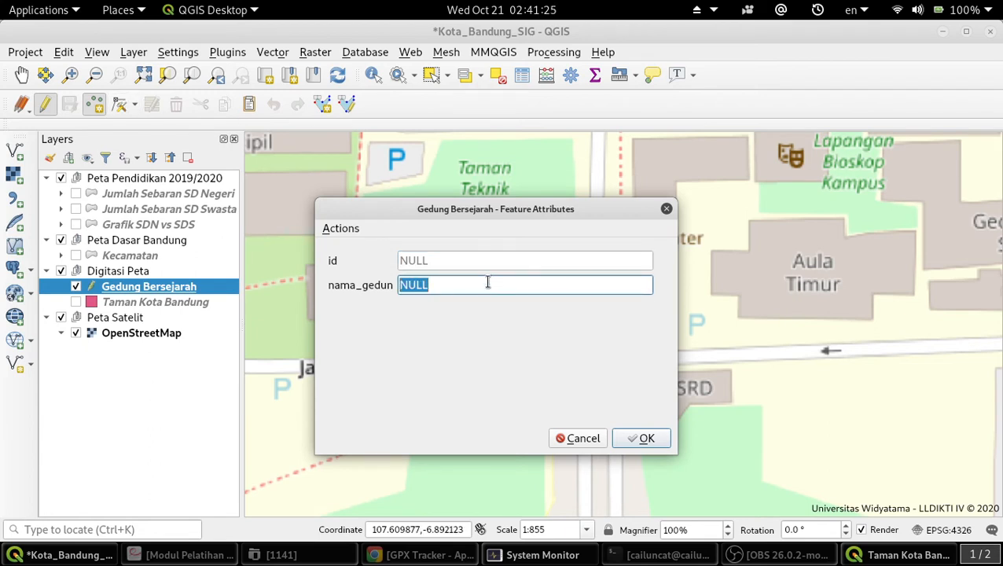
key("BackSpace")
type("ITB")
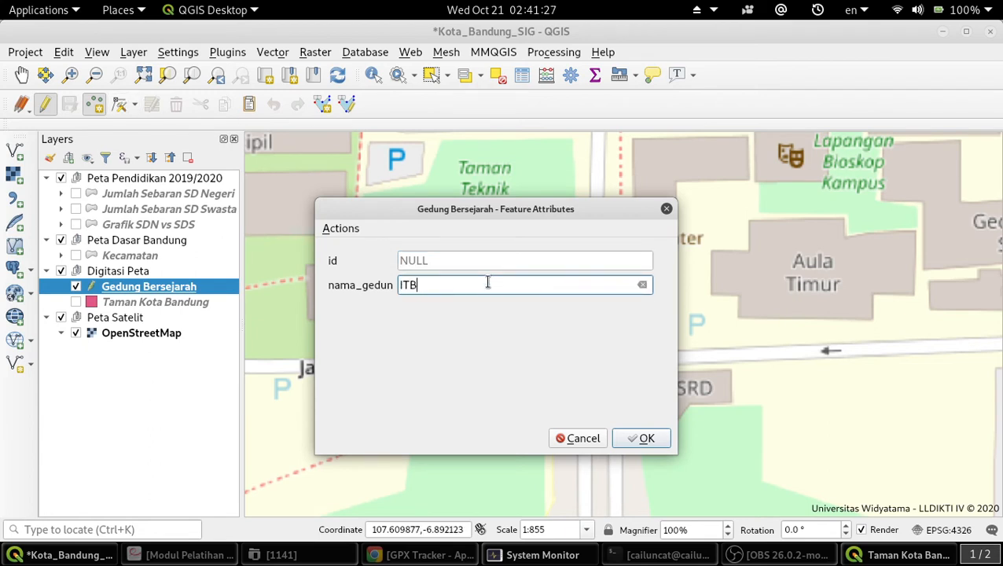
left_click(645, 440)
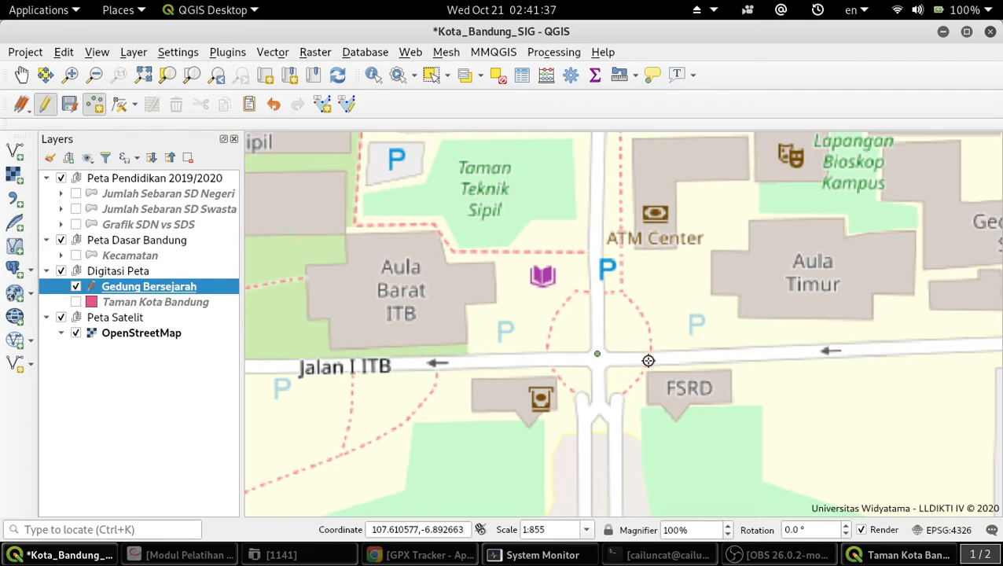
Add a point near the northern edge of the Gedung Sate building, with nama_gedun set to Gedung Sate.
scroll(739, 380, "down", 4)
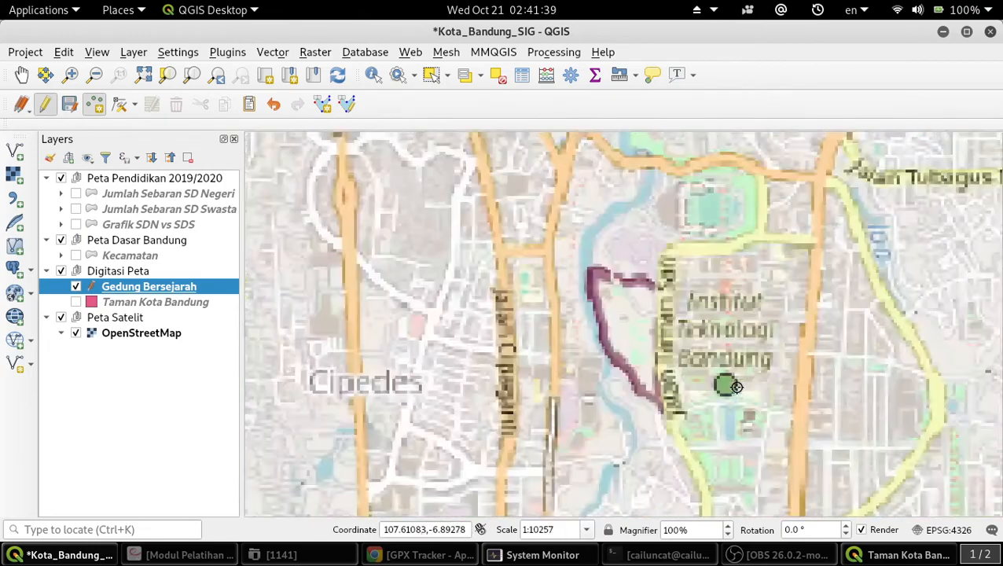
scroll(737, 387, "down", 1)
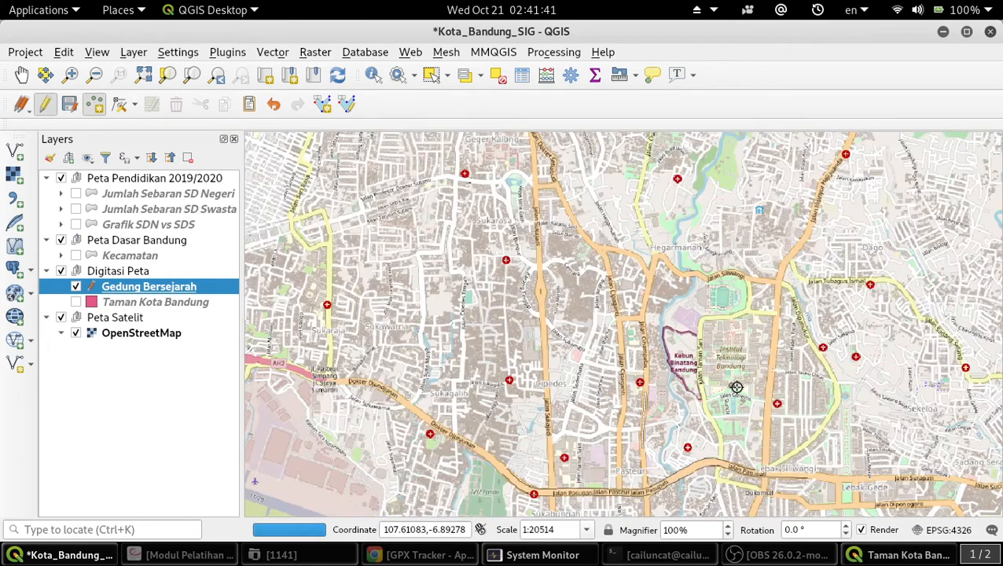
left_click(542, 277)
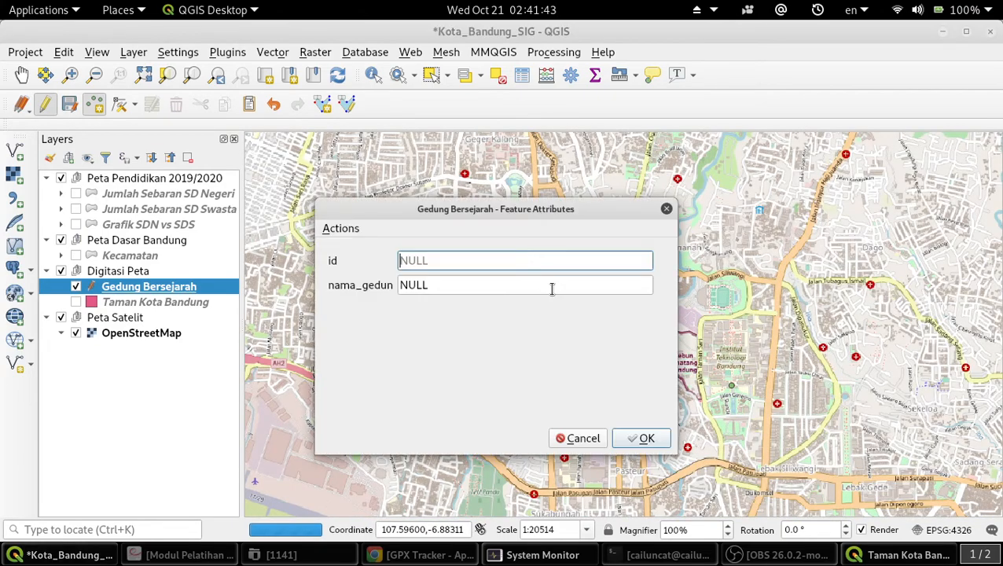
left_click(577, 438)
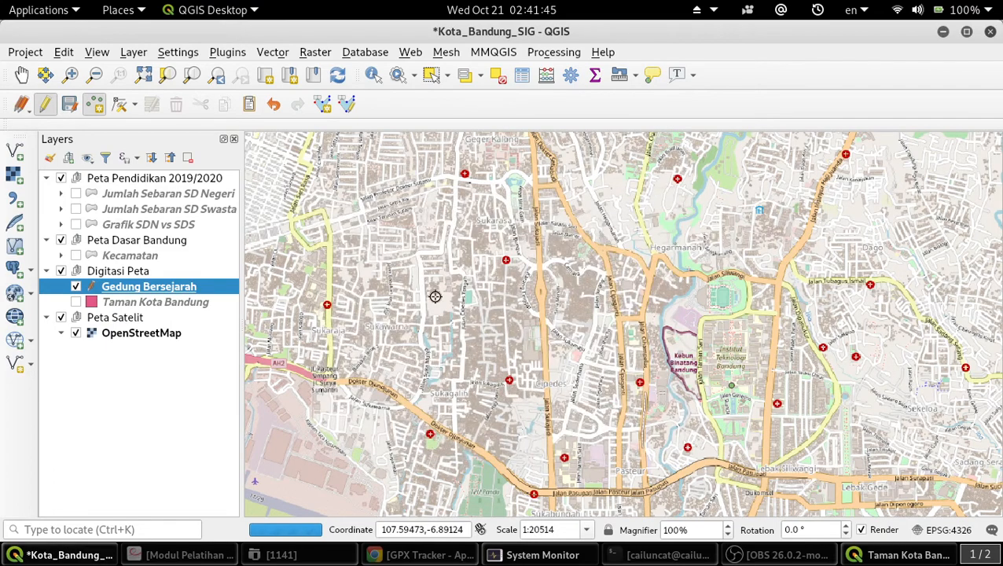
left_click(21, 75)
left_click_drag(827, 422, 569, 285)
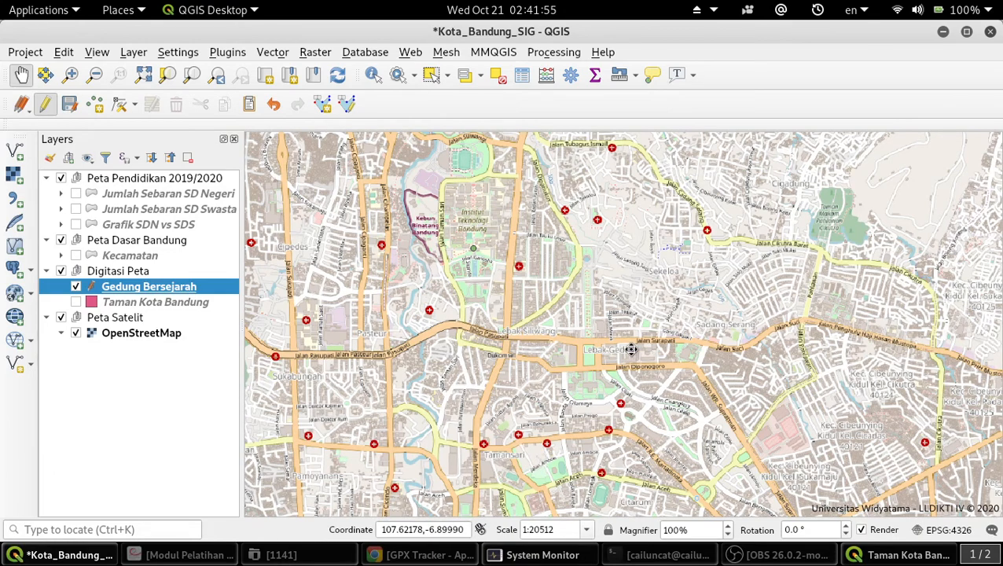
scroll(628, 347, "up", 1)
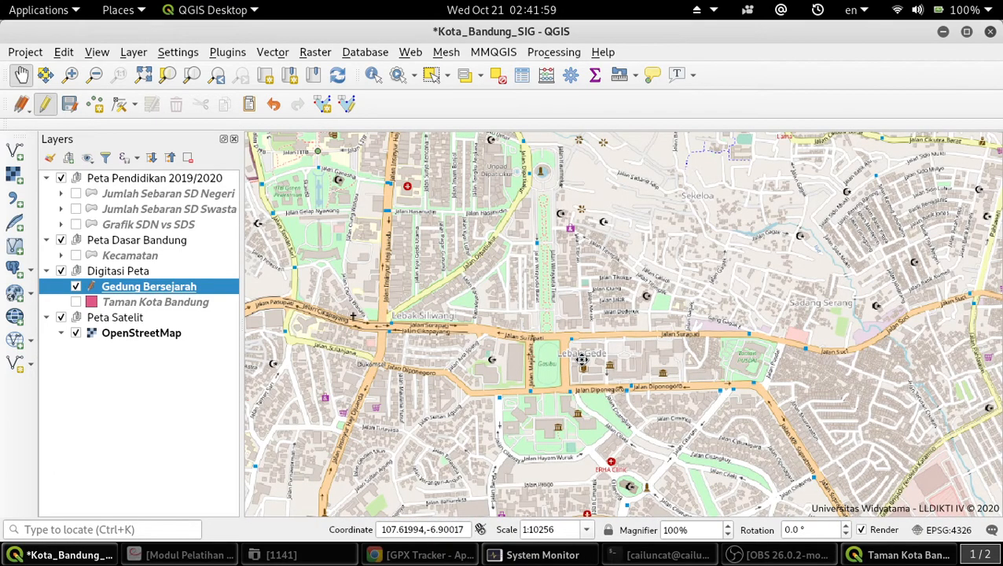
scroll(582, 359, "up", 2)
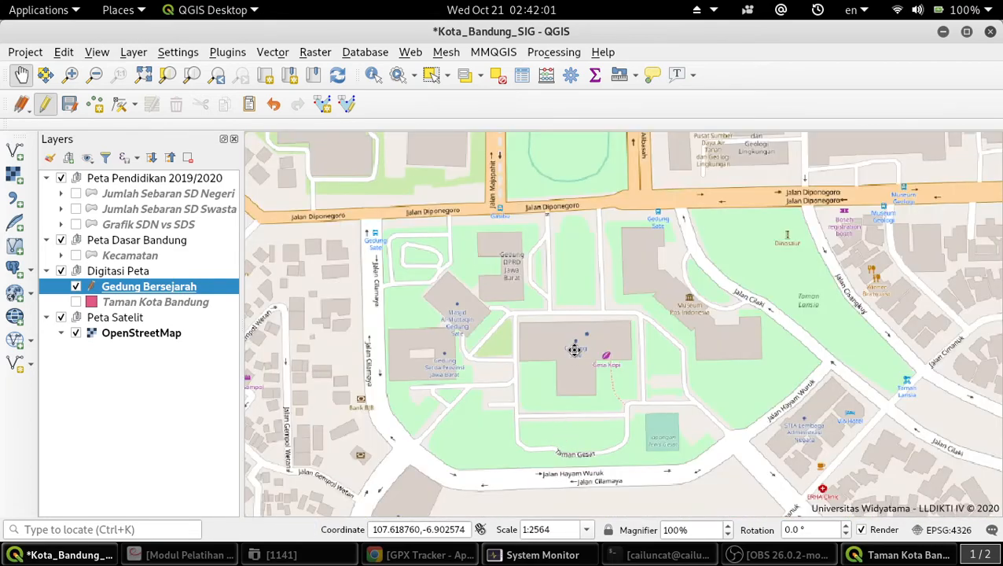
scroll(574, 349, "up", 1)
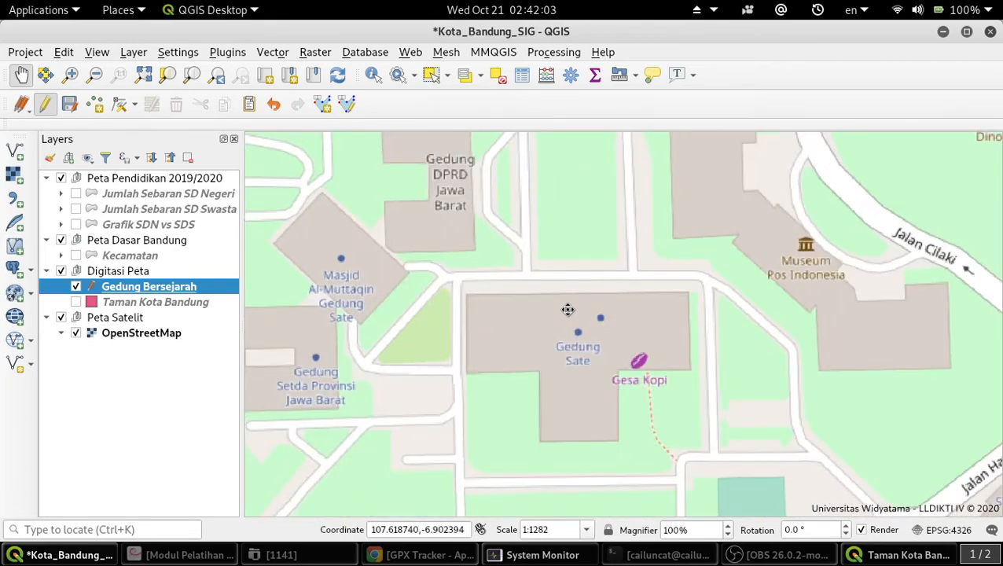
left_click(96, 107)
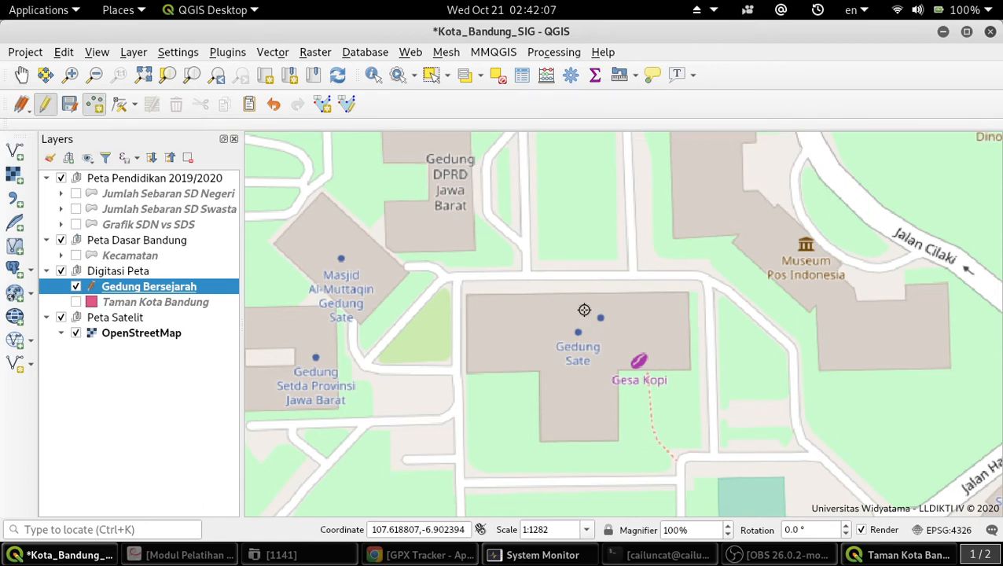
left_click(577, 303)
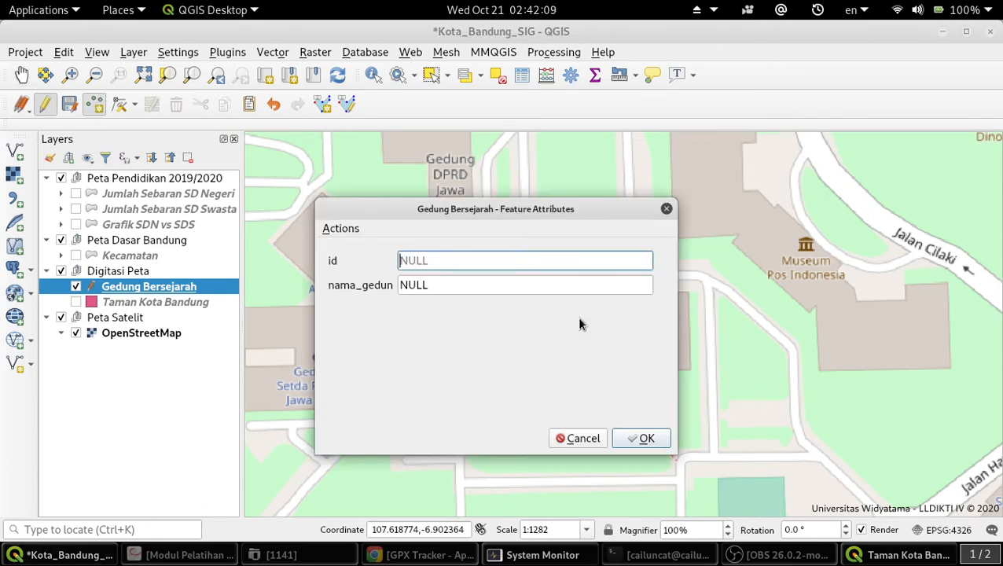
left_click(524, 284)
type("Gedung Sate")
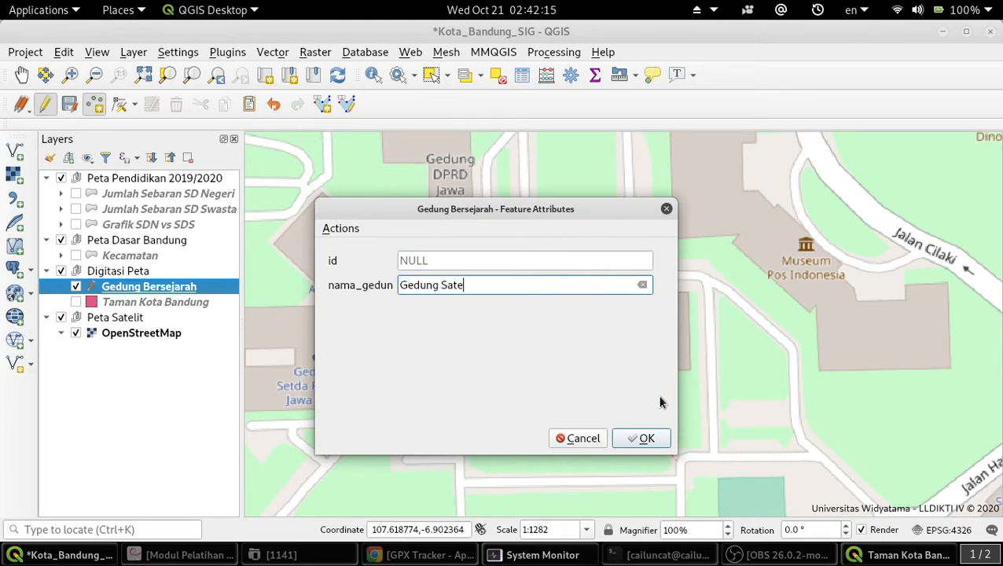
left_click(645, 437)
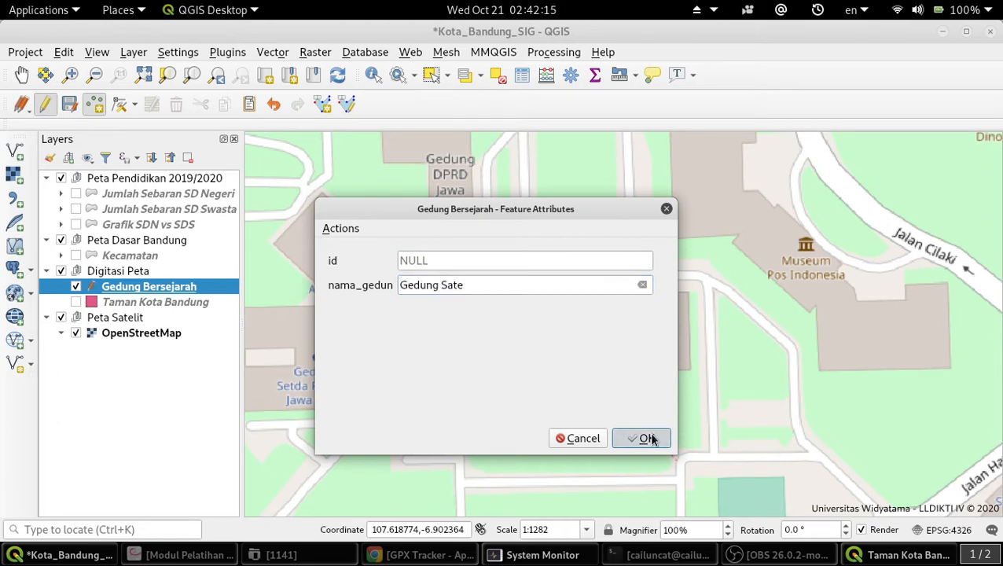
Add a point on the Gedung Pakuan building beside Jalan Cicendo, with nama_gedun set to Gedung Pakuan.
scroll(483, 359, "down", 4)
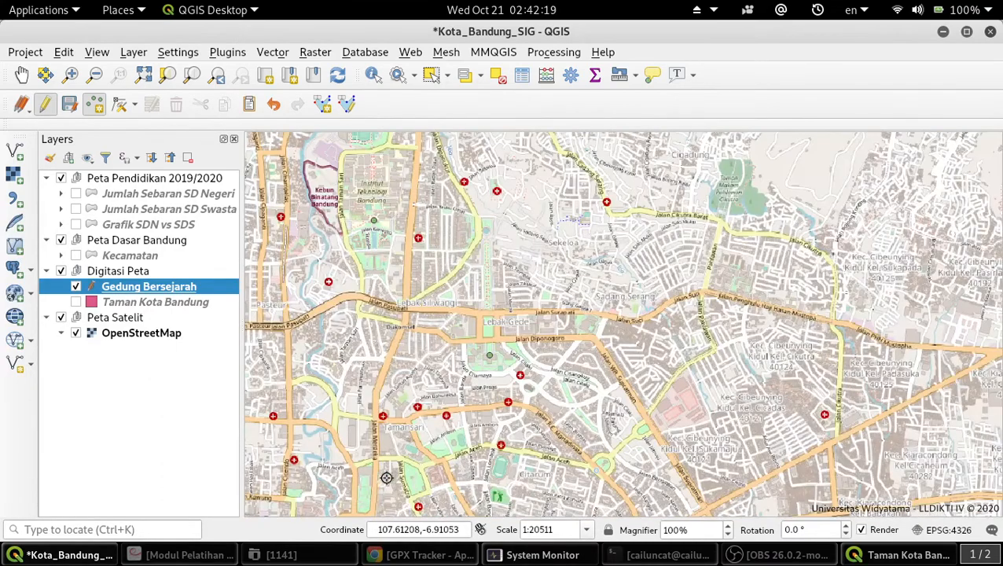
left_click(22, 76)
left_click_drag(404, 448, 819, 300)
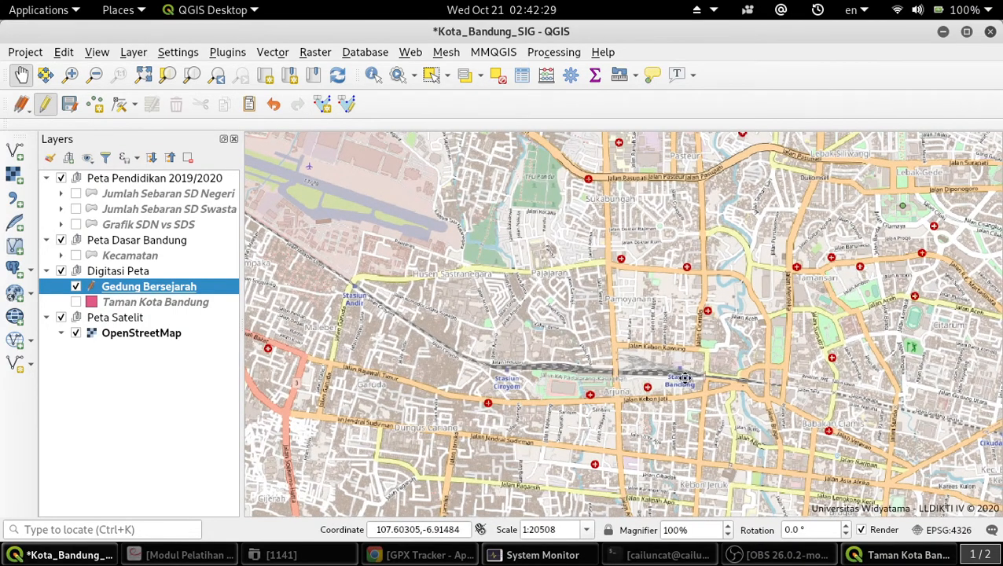
left_click_drag(792, 390, 564, 350)
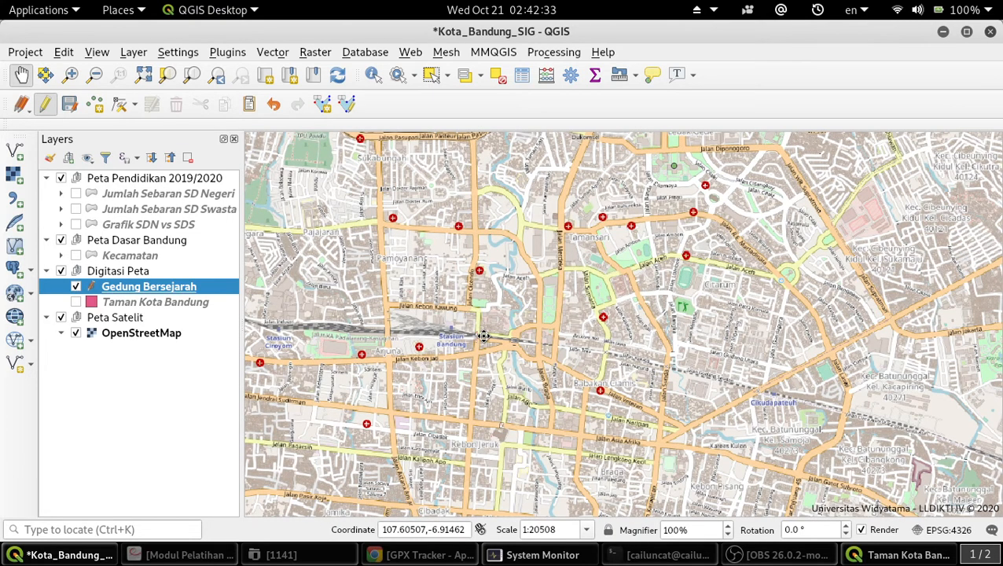
scroll(483, 337, "up", 1)
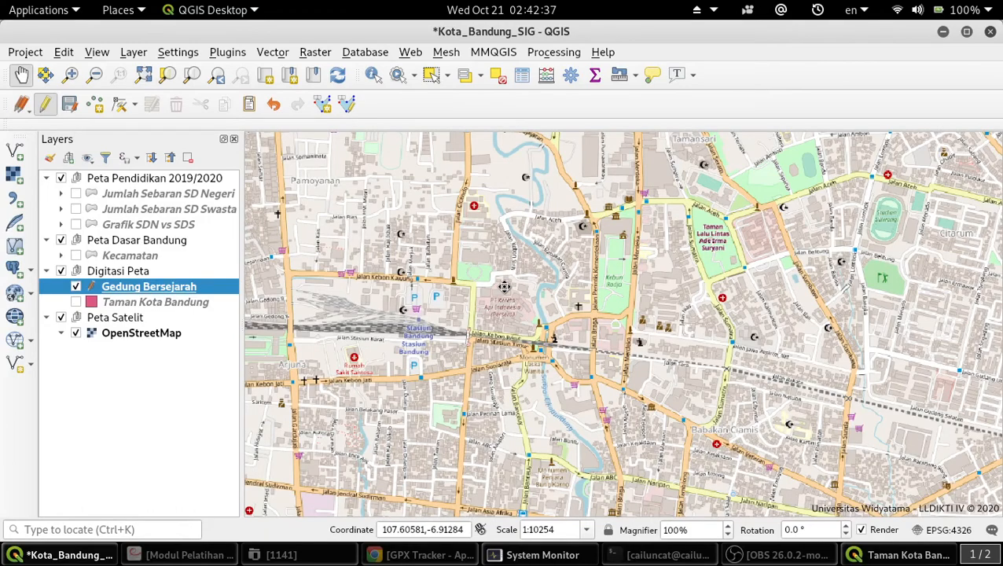
scroll(504, 286, "up", 2)
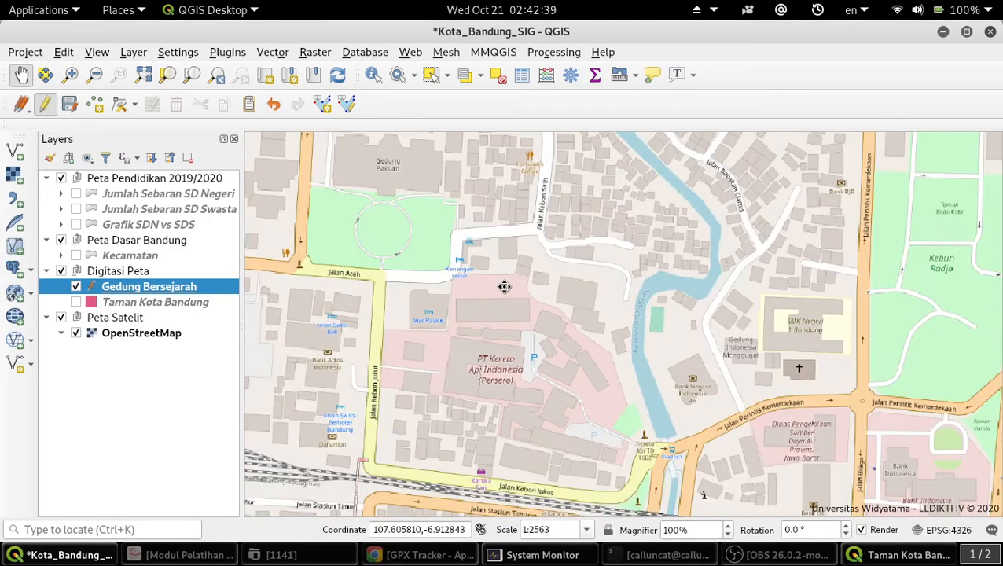
left_click_drag(423, 232, 629, 422)
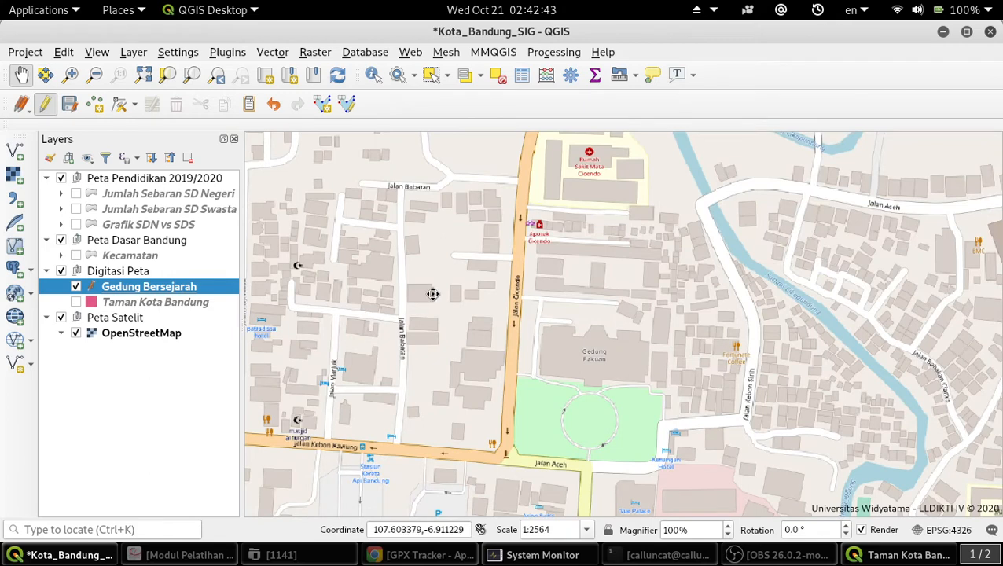
left_click(96, 106)
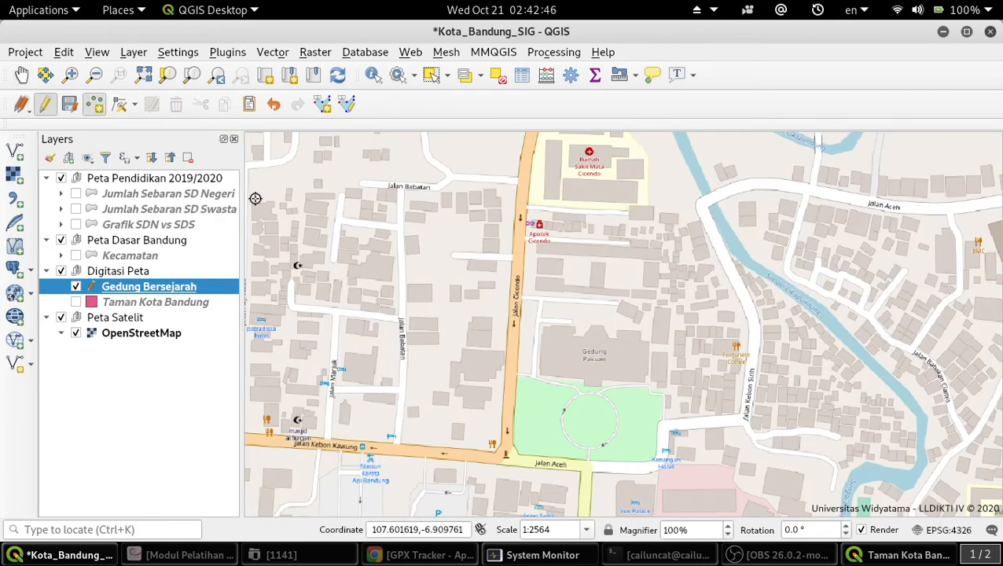
left_click(592, 371)
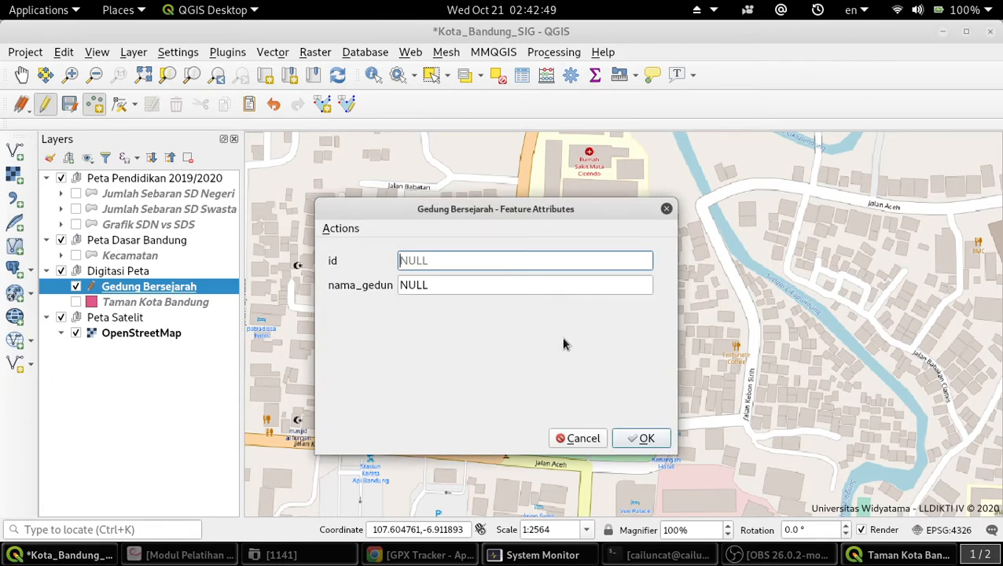
left_click(533, 283)
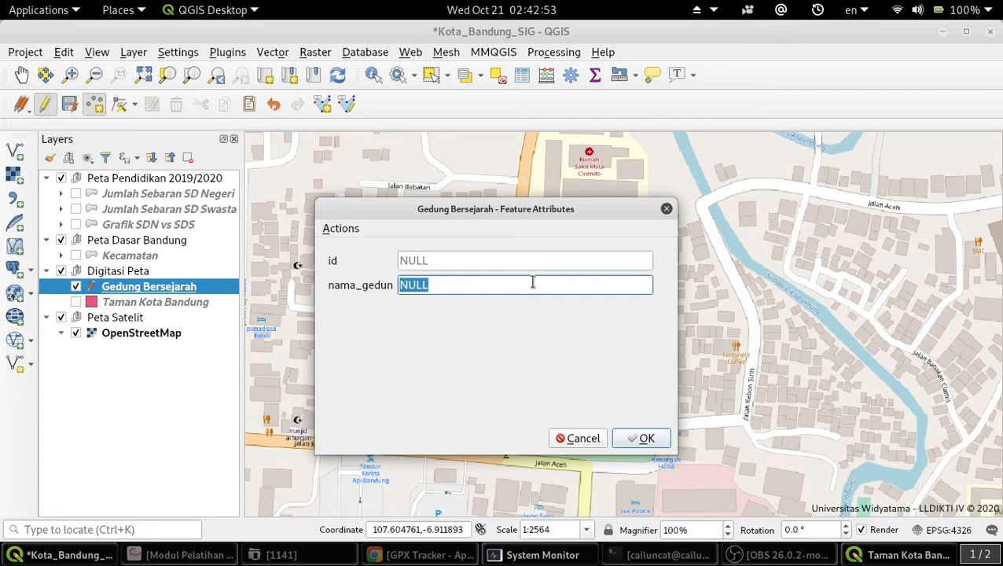
type("Gedung Pakua")
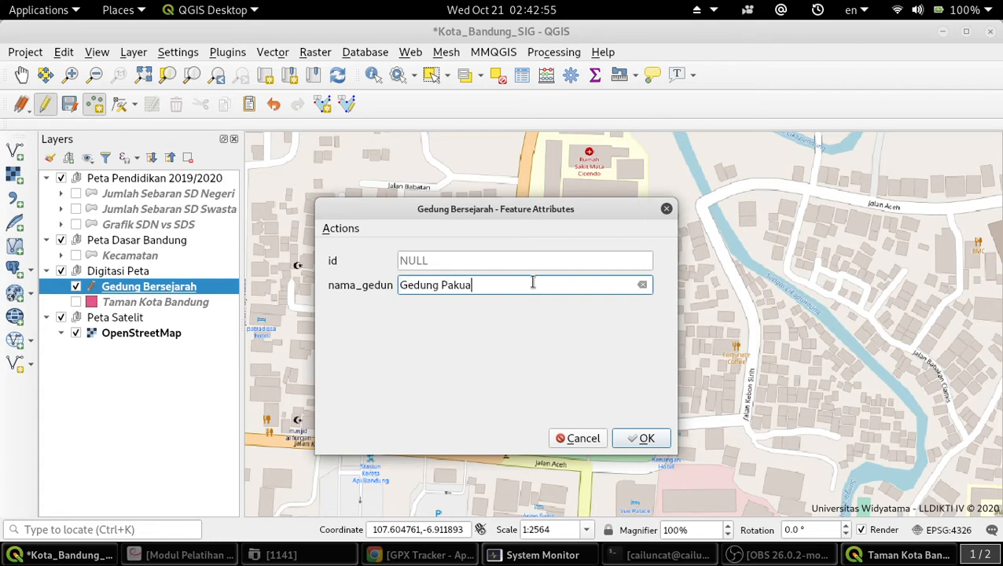
type("n")
left_click(643, 438)
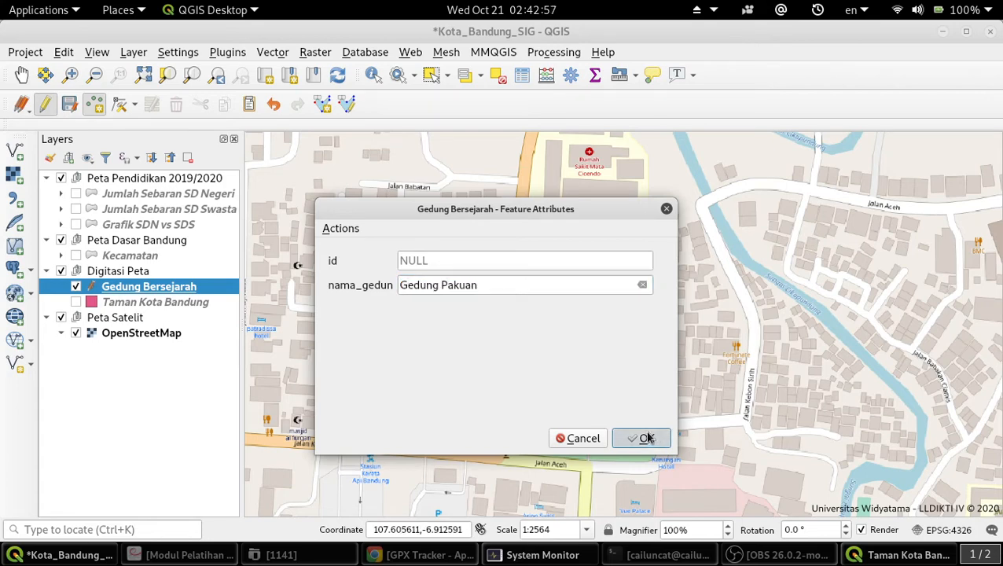
Add a point on the Gedung Merdeka building along Jalan Asia Afrika, with nama_gedun set to Gedung Merdeka.
scroll(691, 398, "down", 1)
scroll(692, 399, "down", 1)
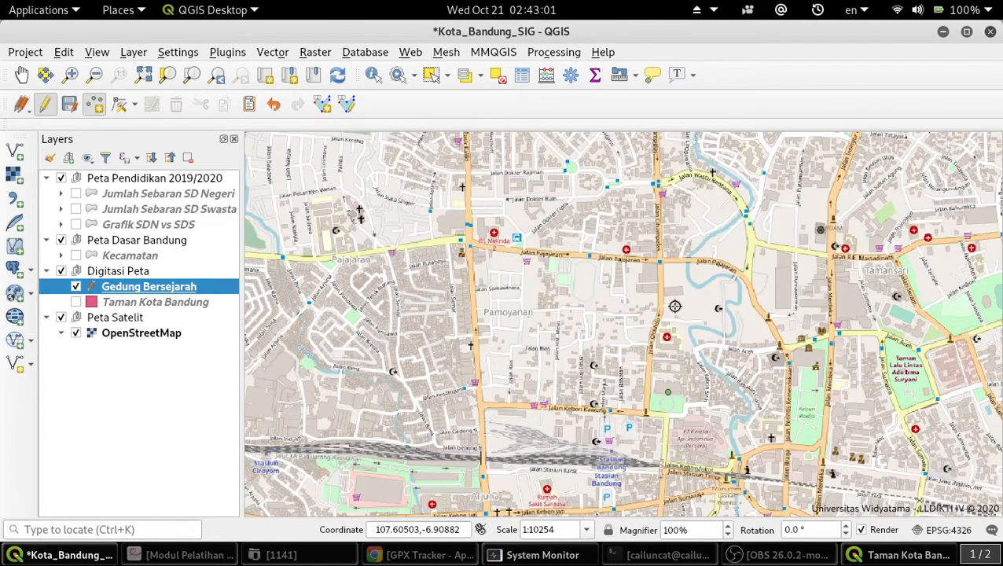
left_click(674, 306)
left_click(585, 440)
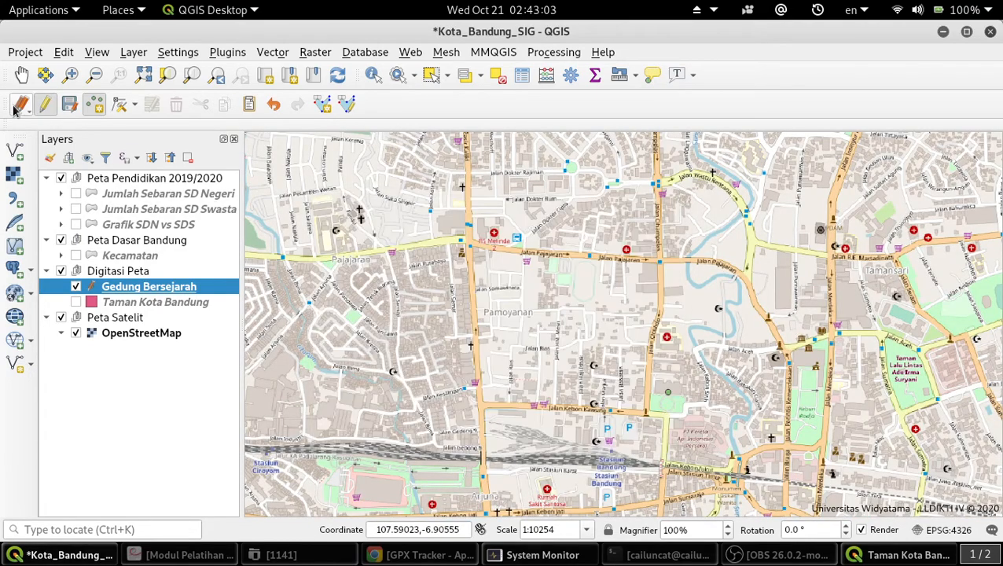
left_click(21, 73)
left_click_drag(741, 463, 622, 252)
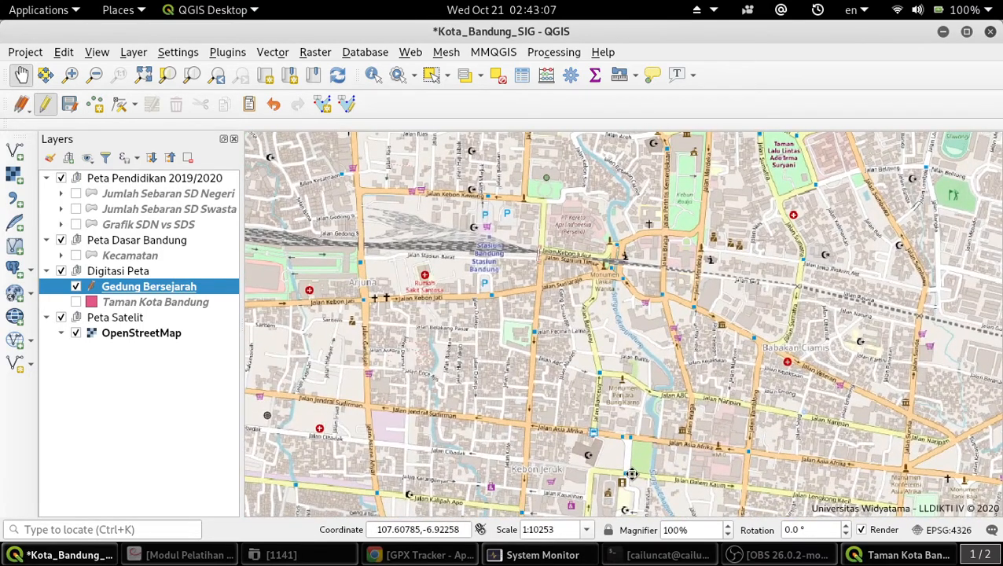
left_click_drag(631, 474, 715, 305)
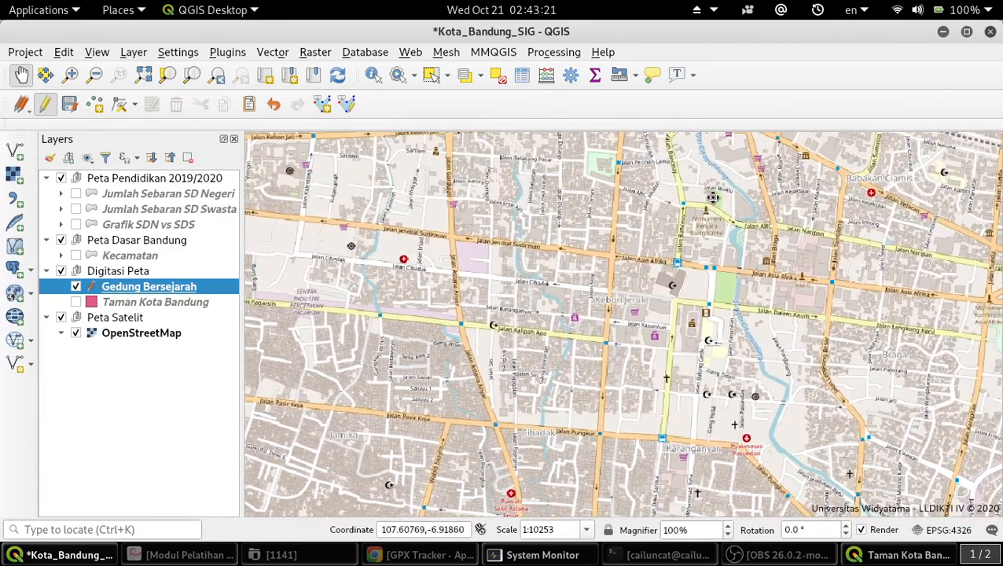
scroll(709, 198, "up", 1)
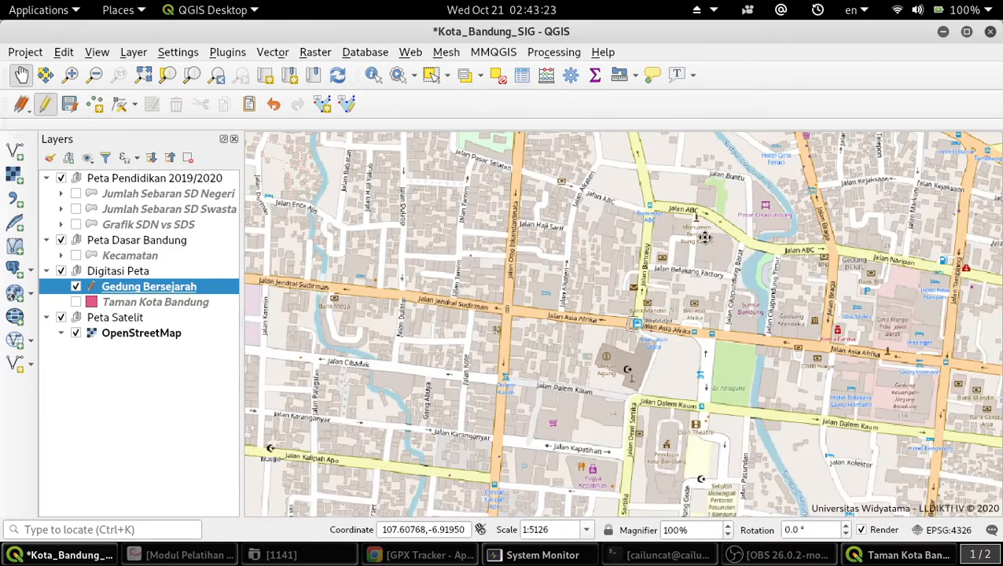
scroll(819, 328, "up", 1)
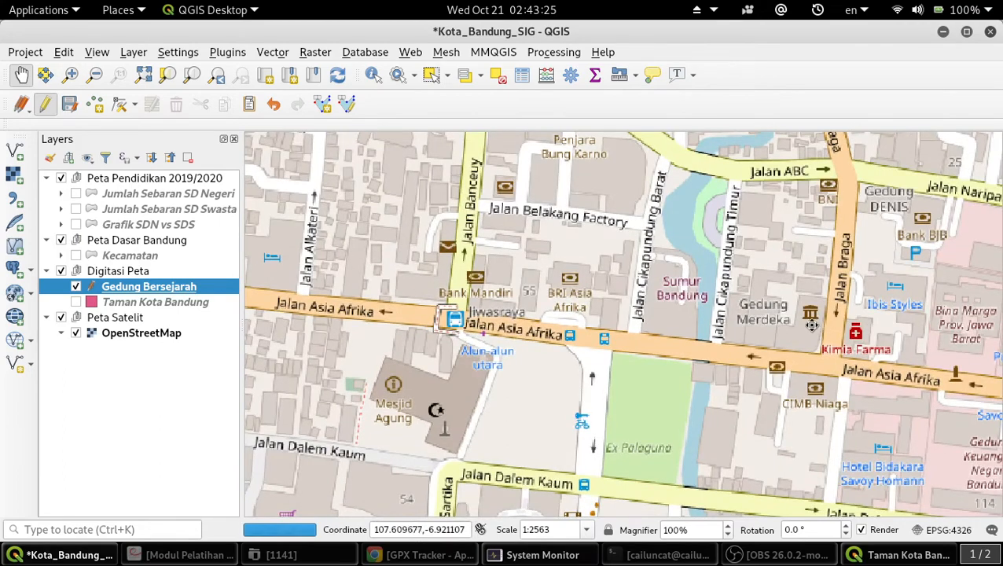
scroll(807, 322, "up", 1)
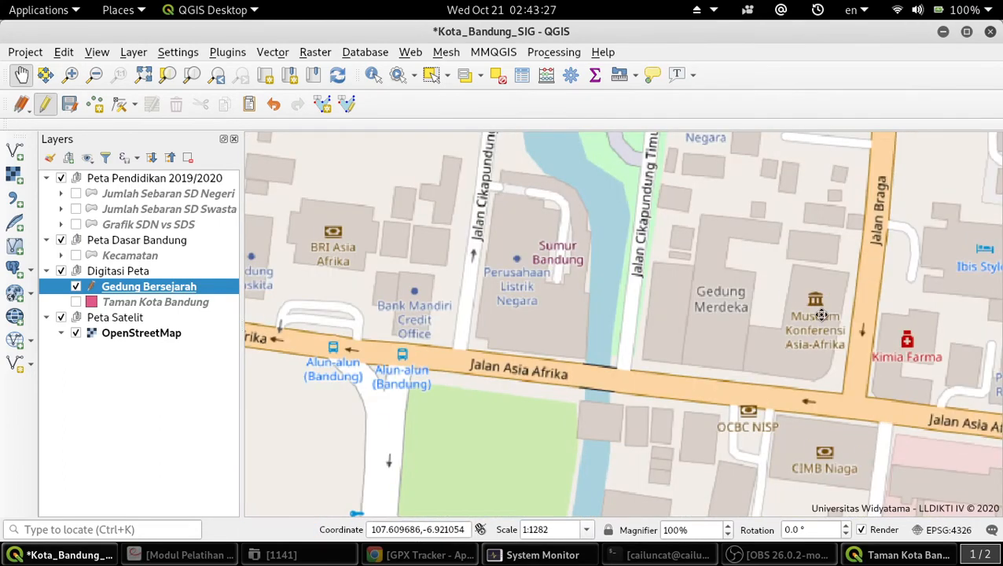
left_click_drag(817, 313, 572, 315)
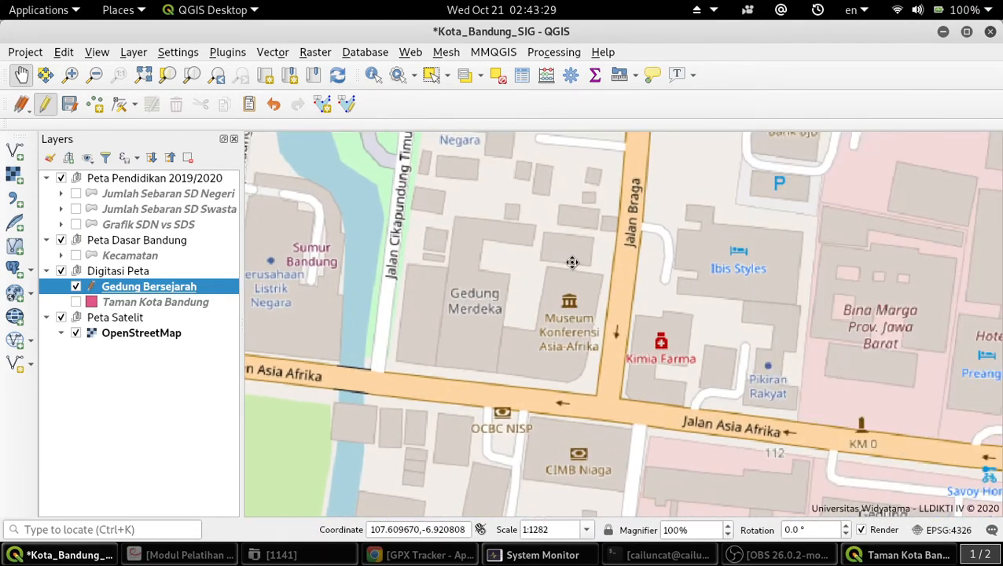
left_click(94, 104)
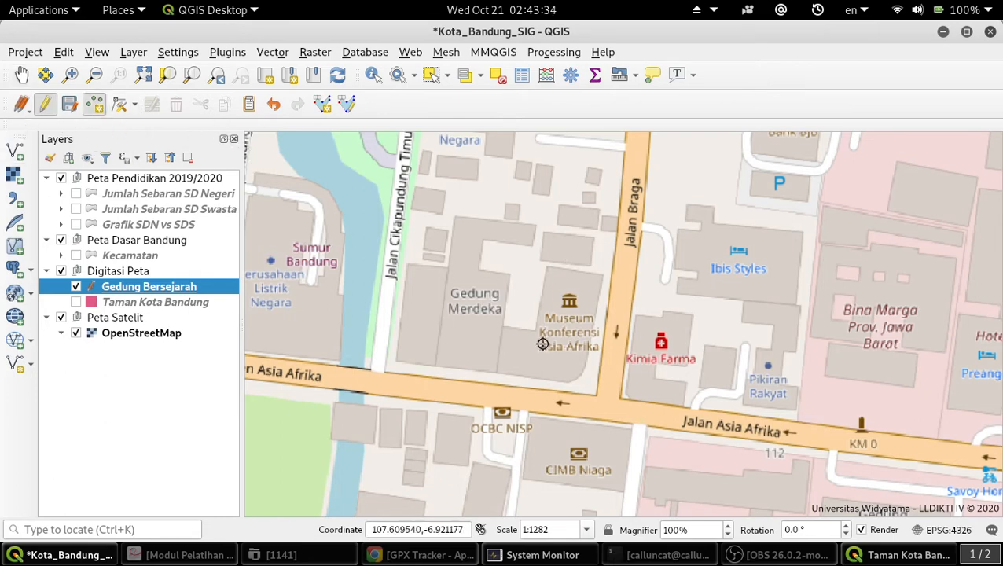
left_click(463, 335)
left_click(442, 282)
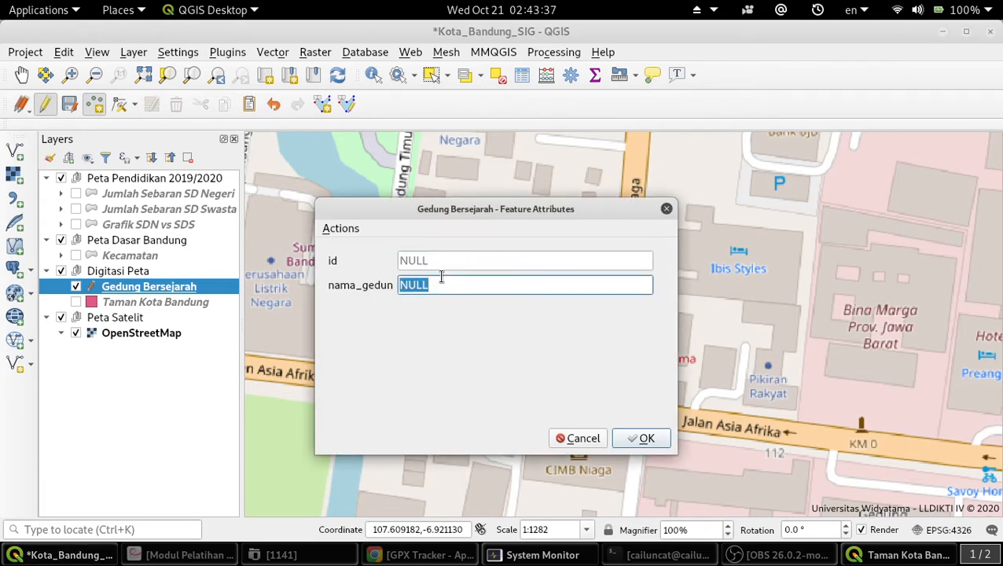
type("Gedung")
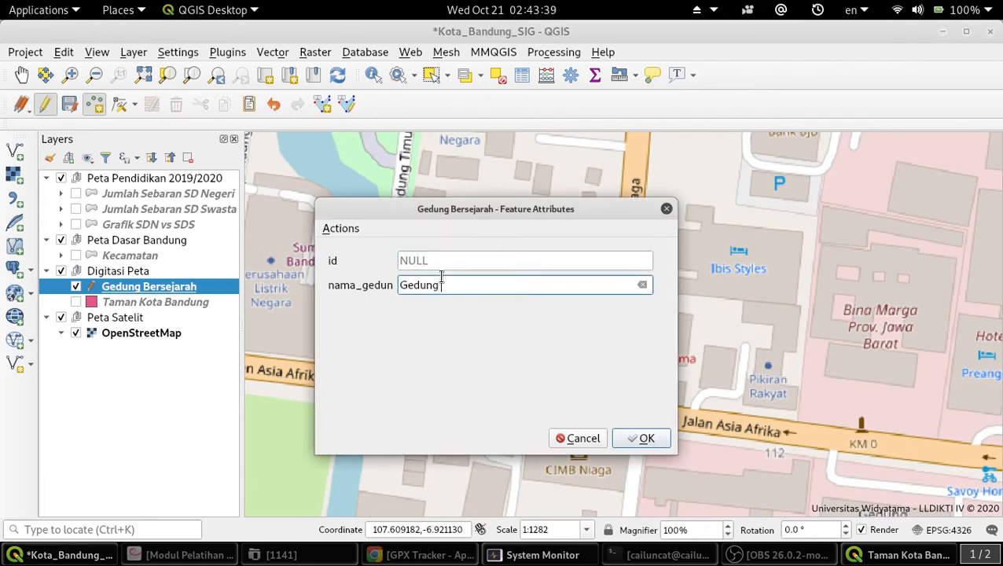
type(" Merdeka")
left_click(642, 441)
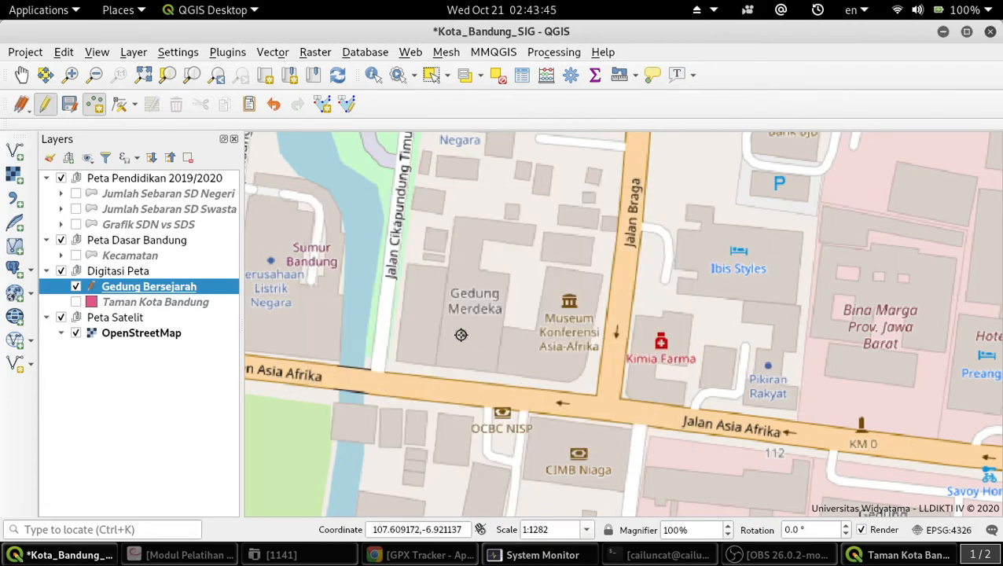
Move the Gedung Merdeka point with the Vertex tool onto the building's southern part, just north of Jalan Asia Afrika.
left_click(118, 108)
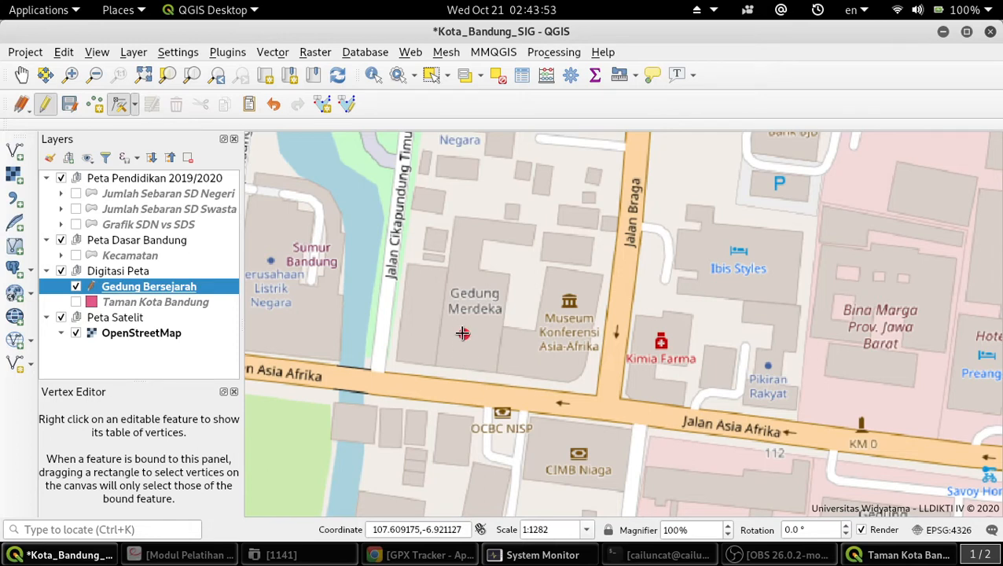
left_click(541, 360)
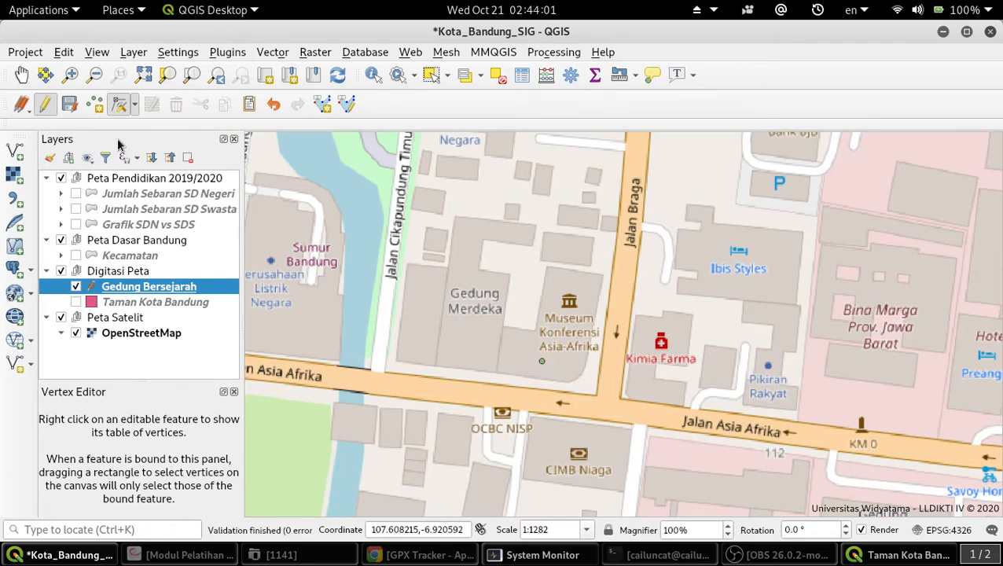
left_click(119, 104)
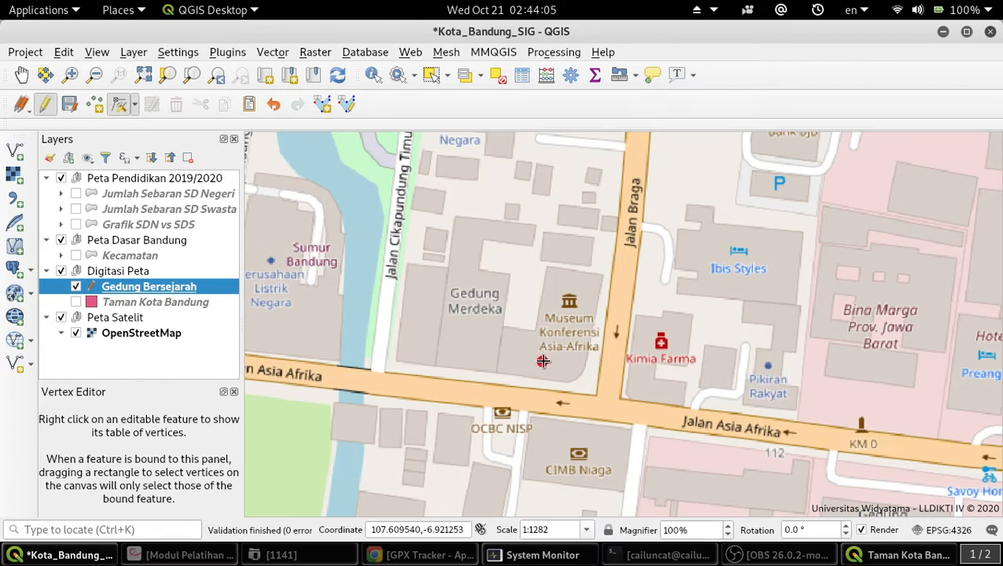
left_click(543, 361)
left_click(463, 339)
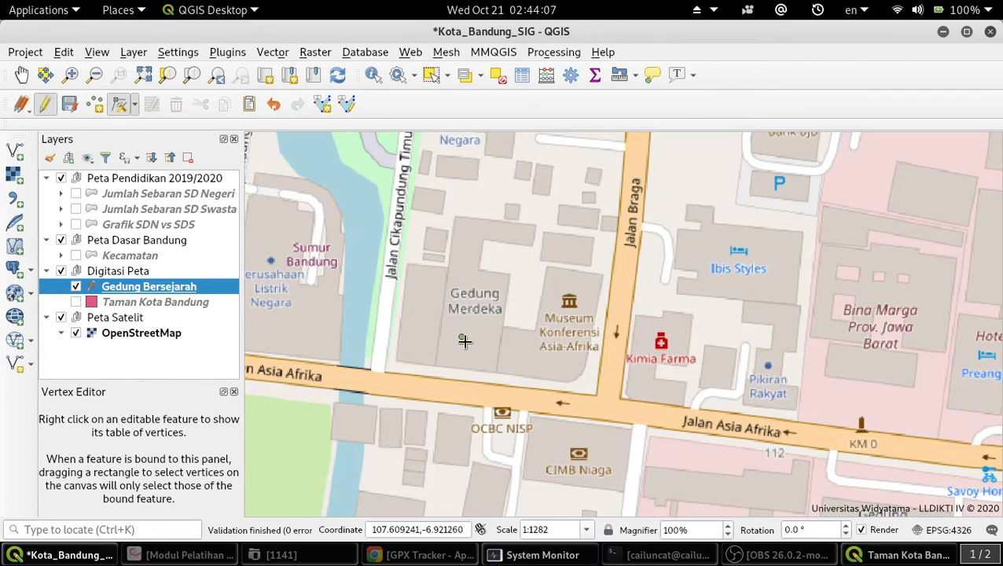
left_click(461, 339)
left_click(553, 367)
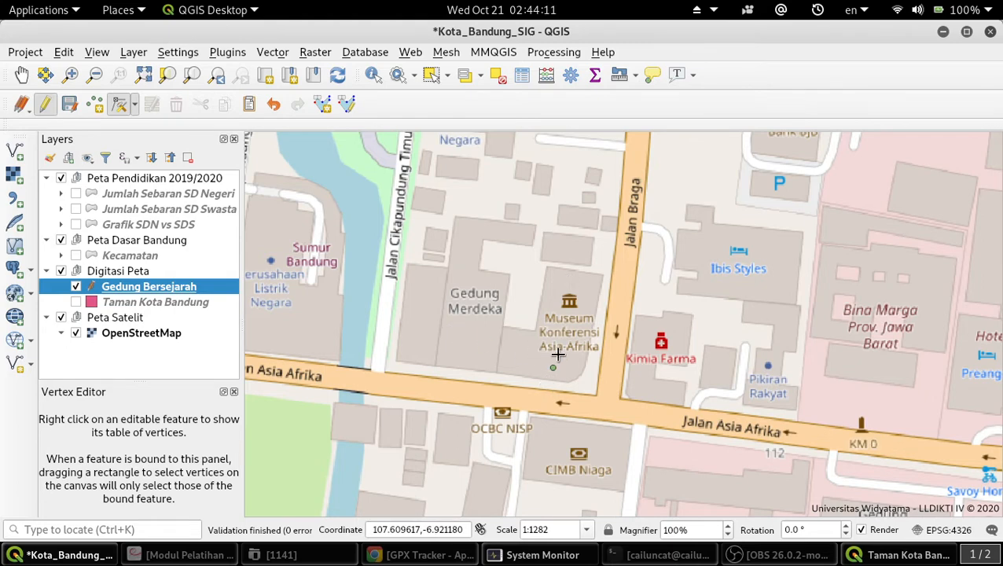
left_click(468, 336)
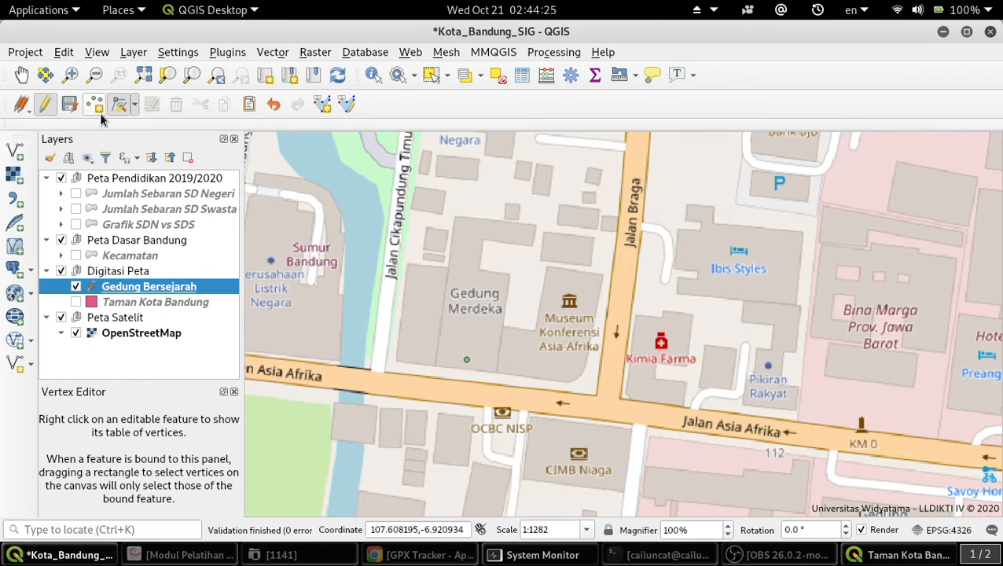
Save and end the edit session on the Gedung Bersejarah layer, and zoom the map to the layer's extent.
left_click(67, 112)
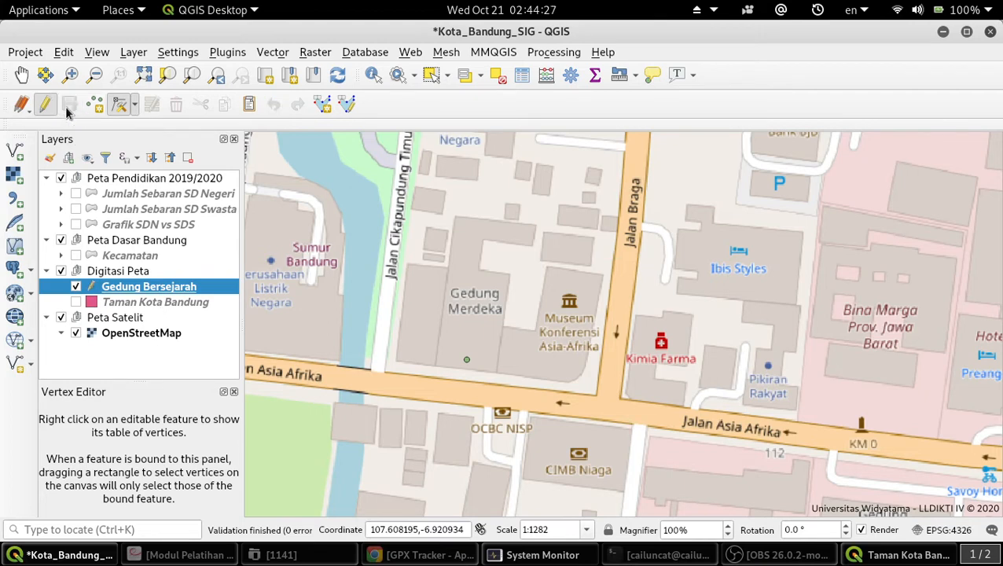
left_click(45, 104)
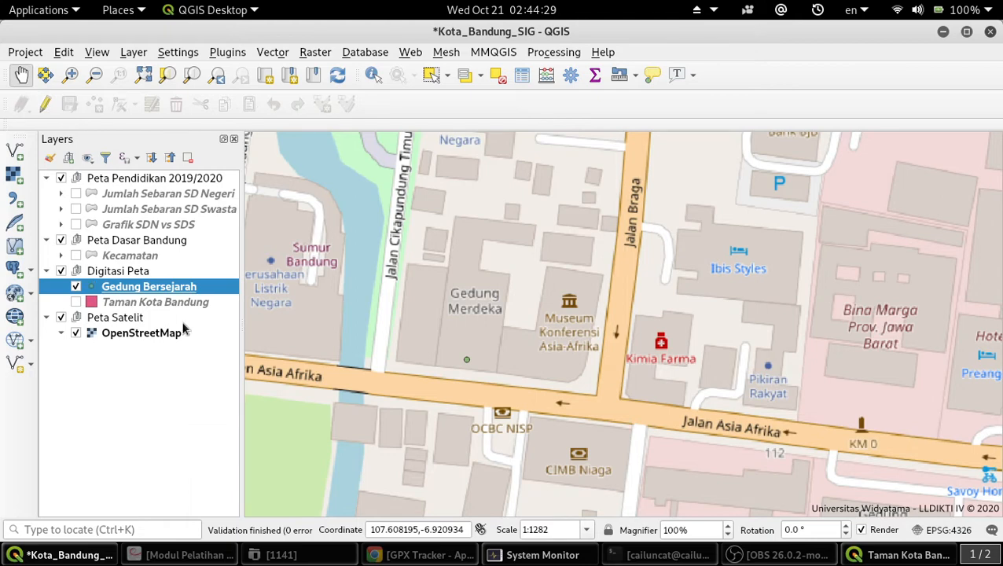
right_click(176, 287)
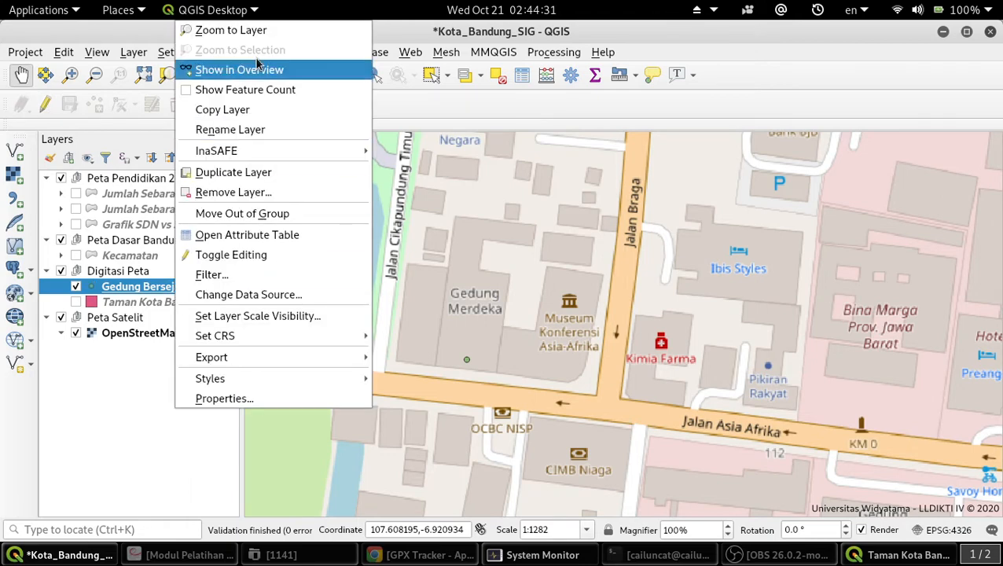
left_click(240, 29)
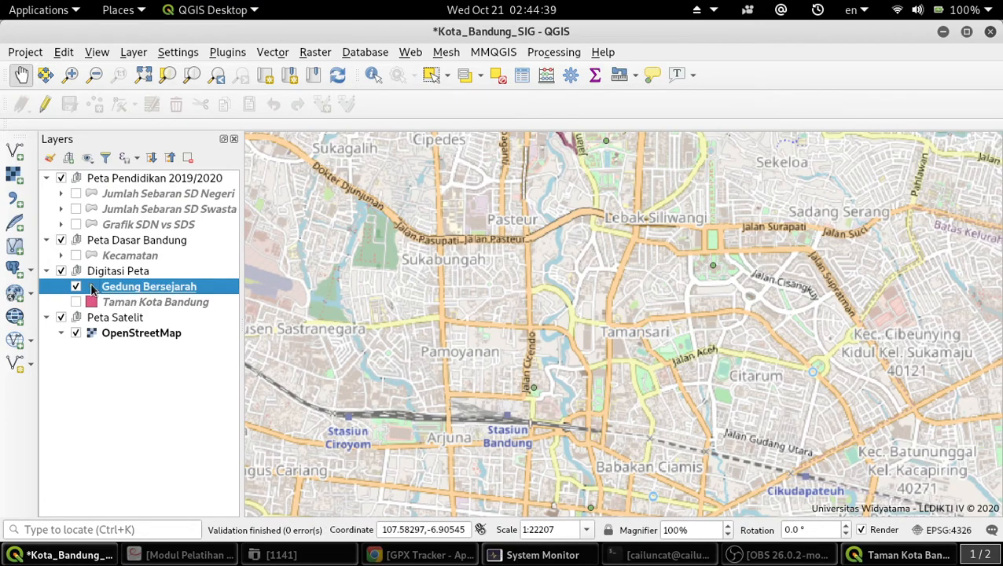
Style the Gedung Bersejarah layer with the dot orange marker symbol at size 5 millimetres.
right_click(189, 286)
left_click(230, 399)
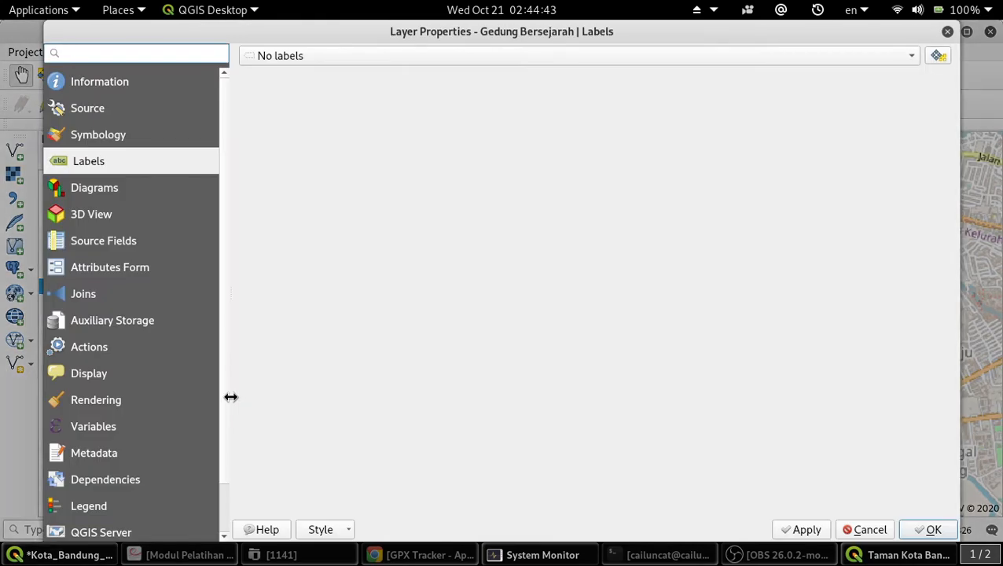
left_click(122, 135)
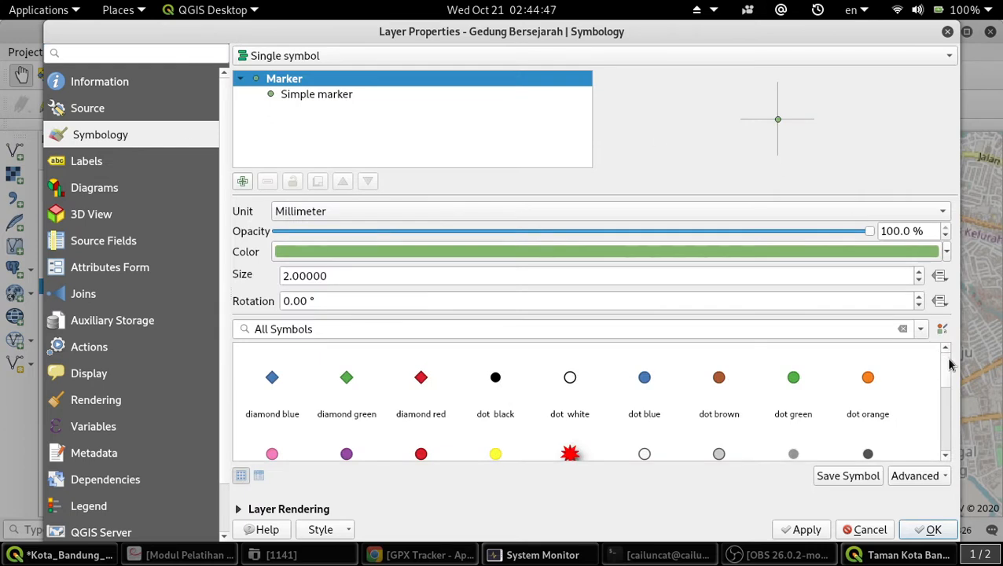
left_click_drag(948, 364, 937, 332)
left_click(869, 379)
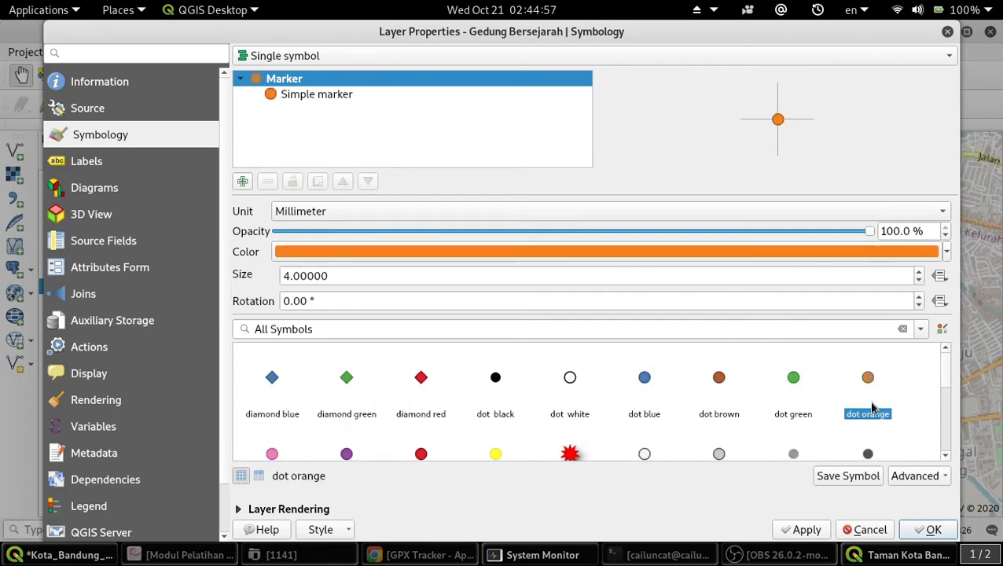
left_click(921, 272)
left_click(921, 272)
left_click(921, 272)
left_click(920, 272)
left_click(921, 271)
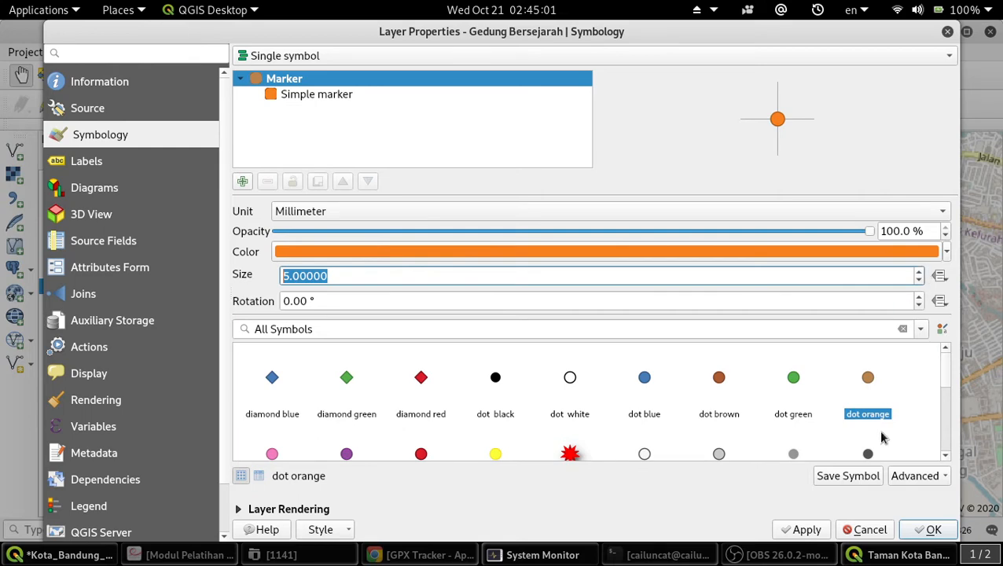
left_click(933, 529)
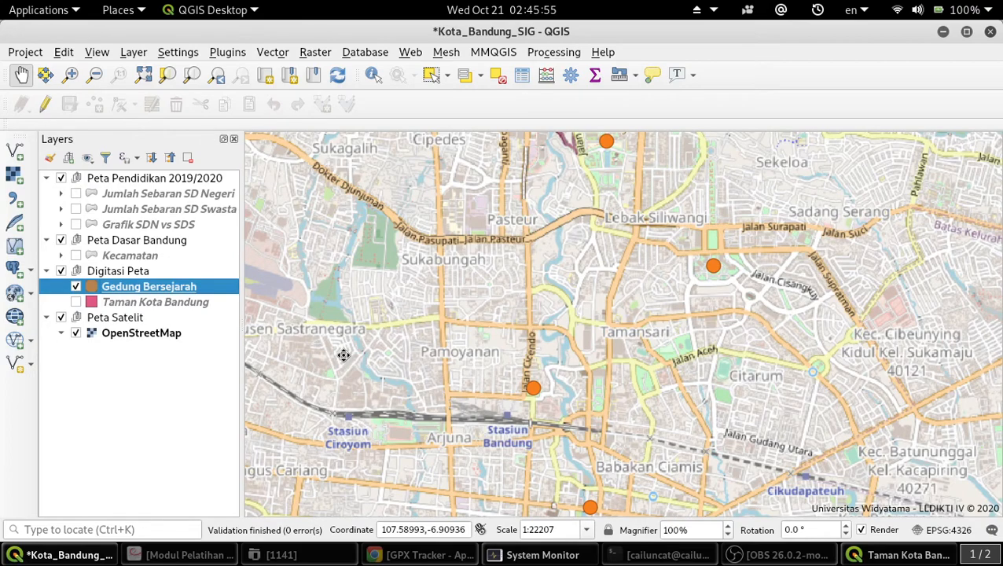
left_click(276, 55)
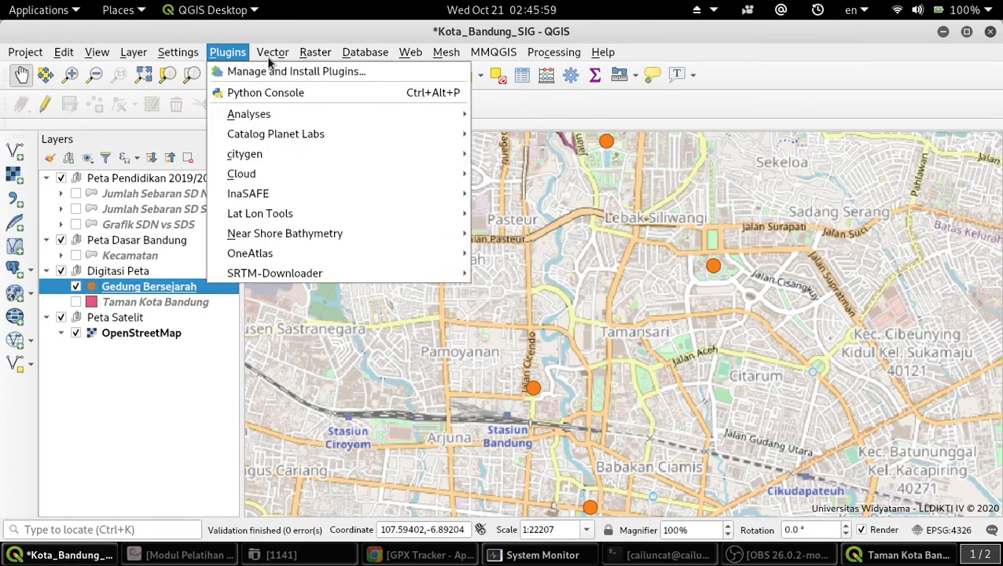
mouse_move(134, 60)
left_click(126, 34)
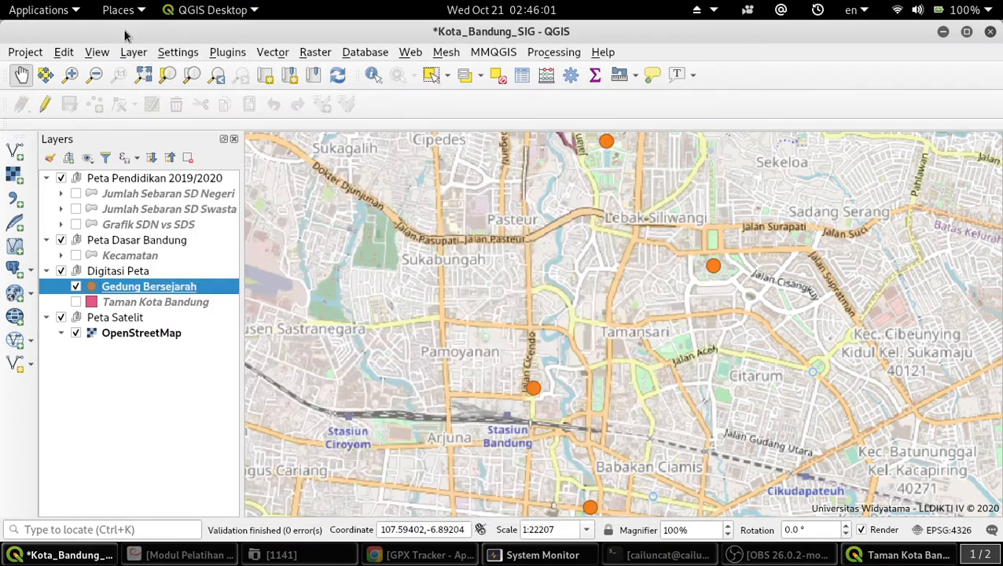
left_click(126, 53)
mouse_move(320, 74)
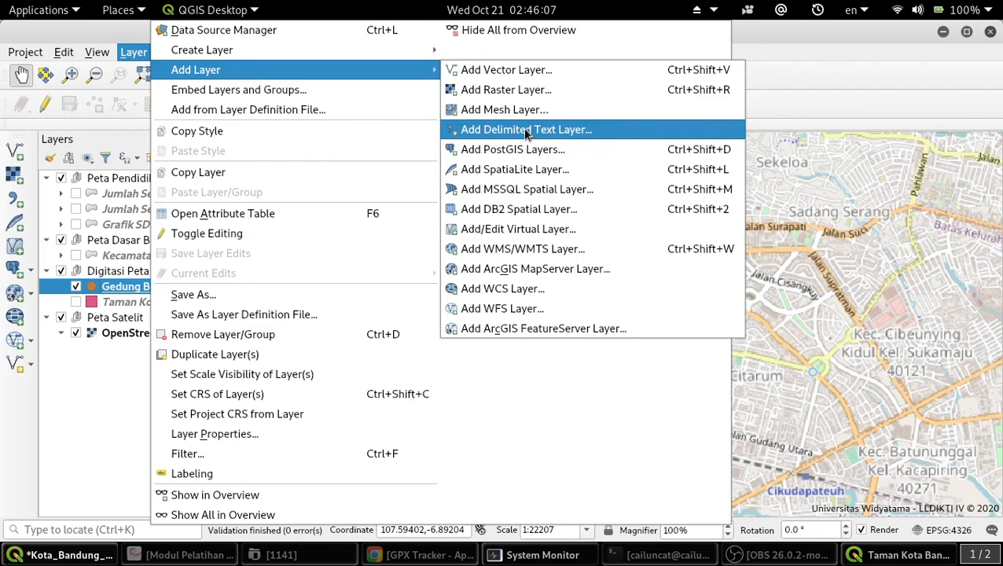
left_click(826, 50)
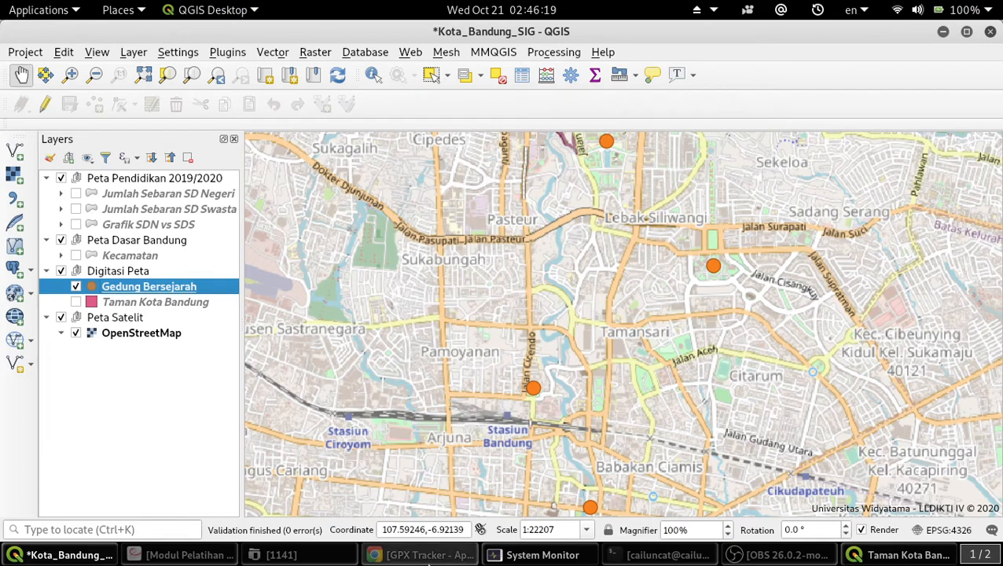
Switch to Google Chrome.
left_click(428, 560)
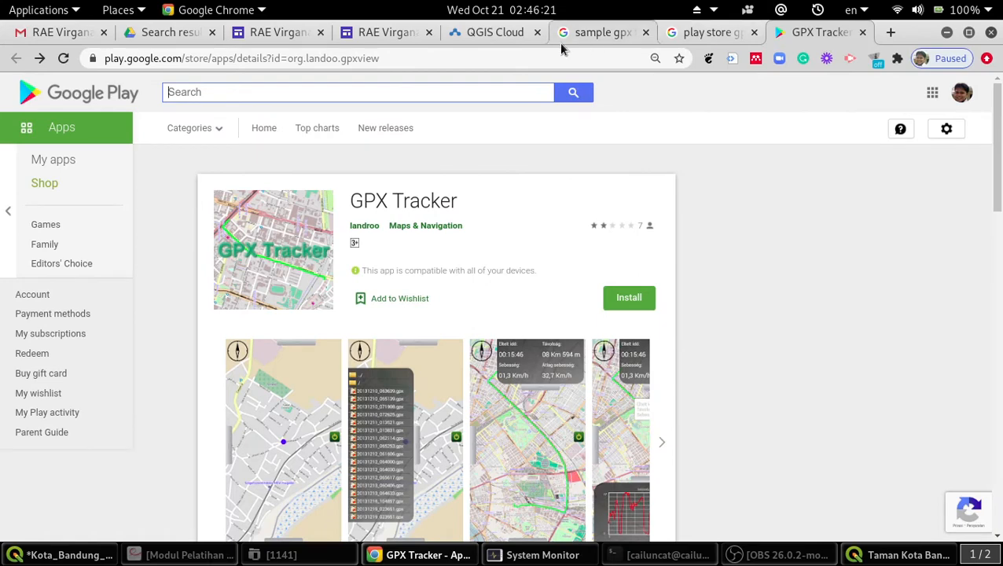
left_click(890, 32)
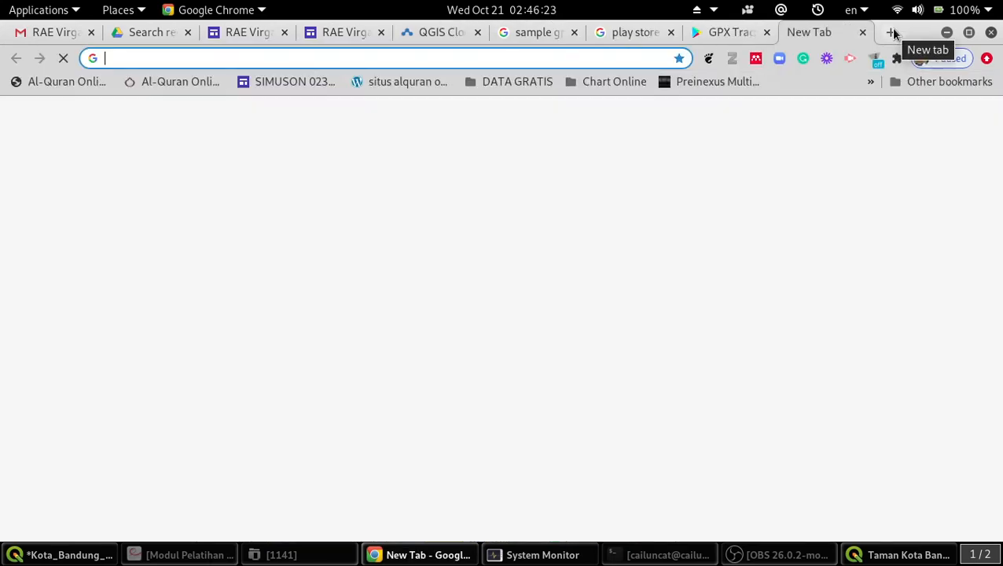
type("map")
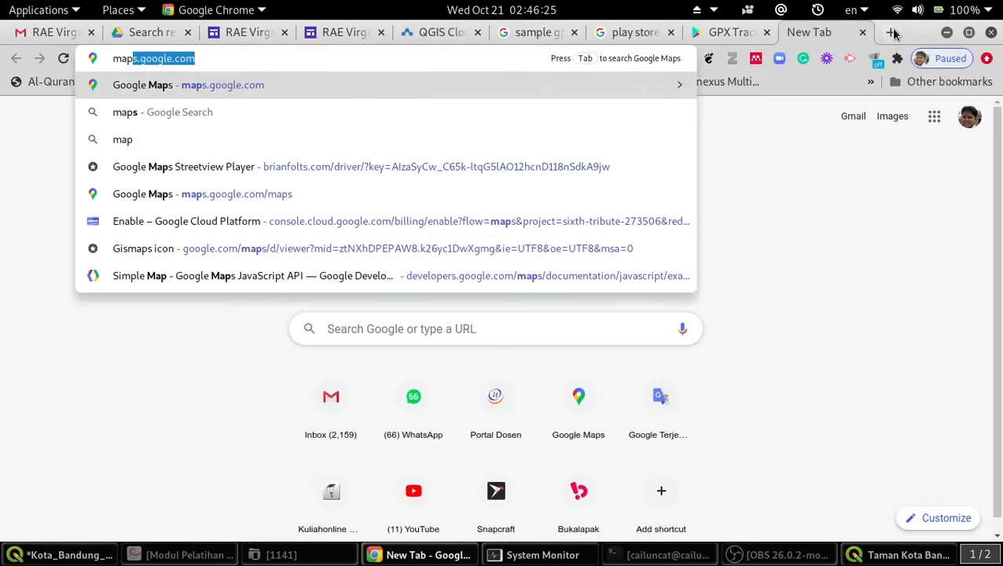
key("Return")
key("ctrl+w")
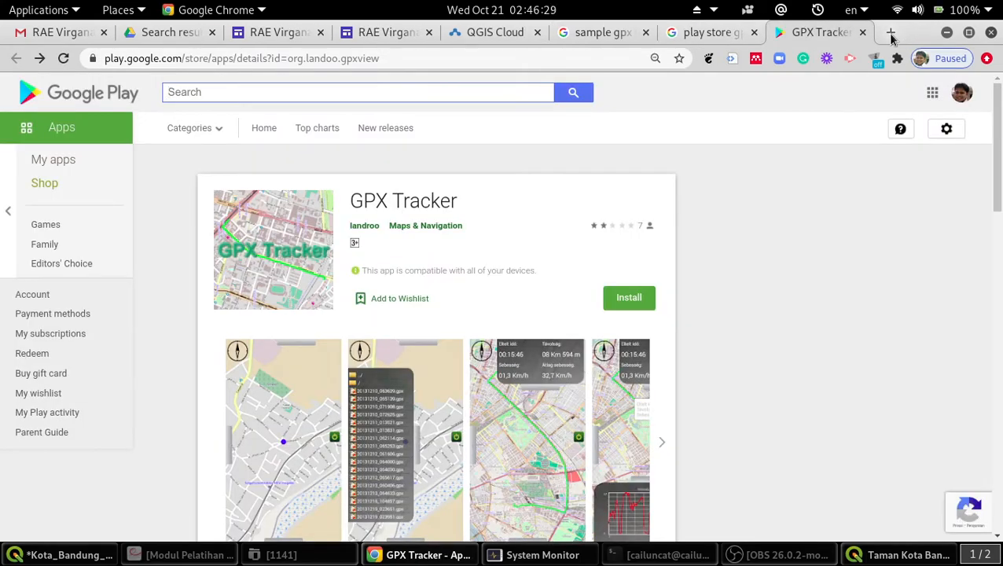
Open Google Maps in a new browser tab.
left_click(891, 33)
type("ma")
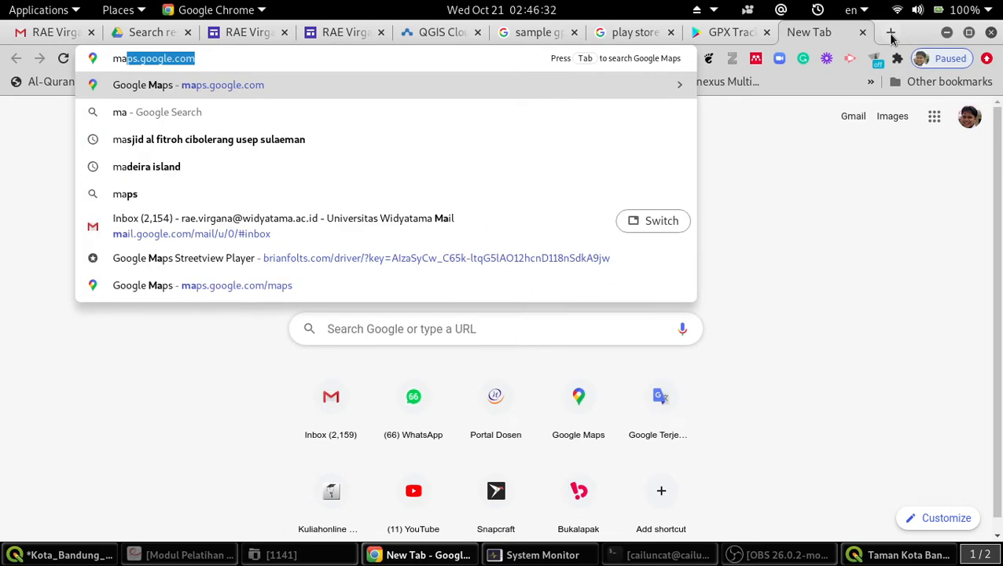
key("Return")
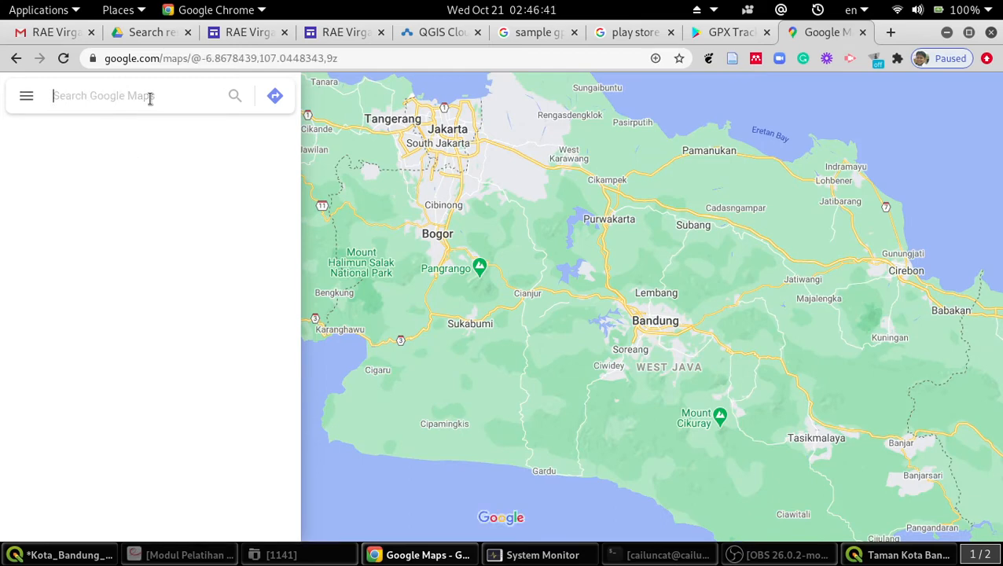
Search Google Maps for "mesjid agung bandung" and view the suggested place Masjid Agung Bandung on the map.
type("mes")
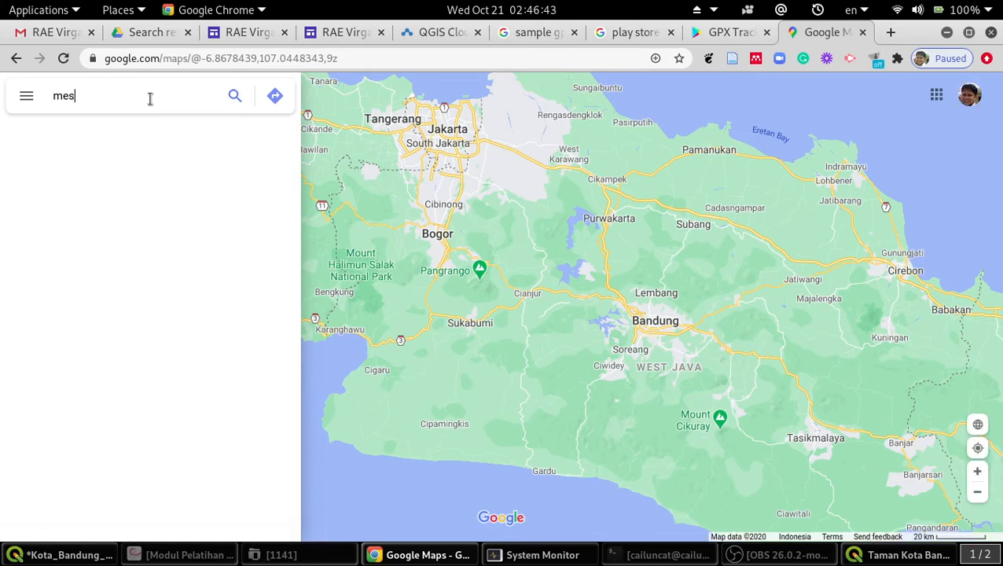
type("jid agung")
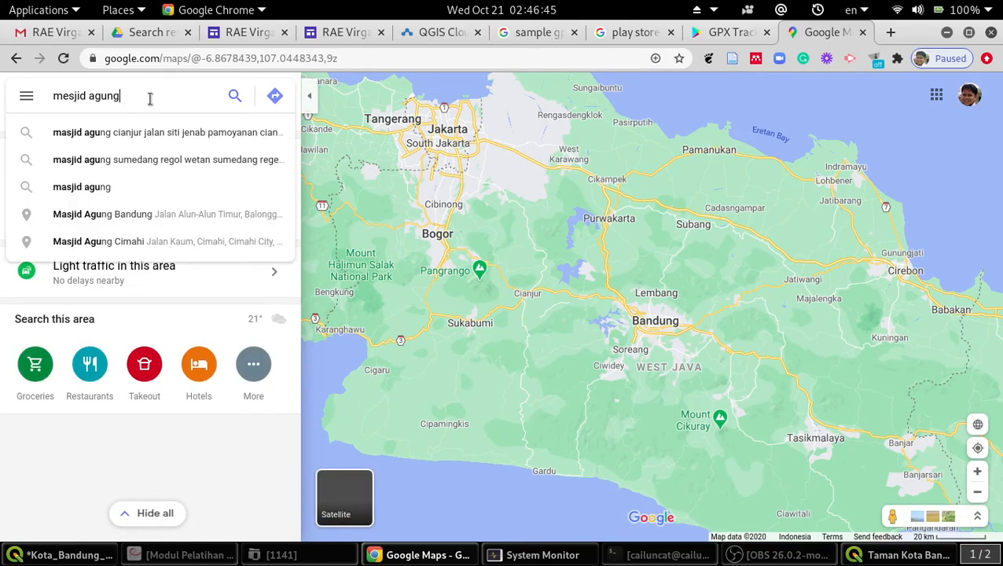
type(" bandung")
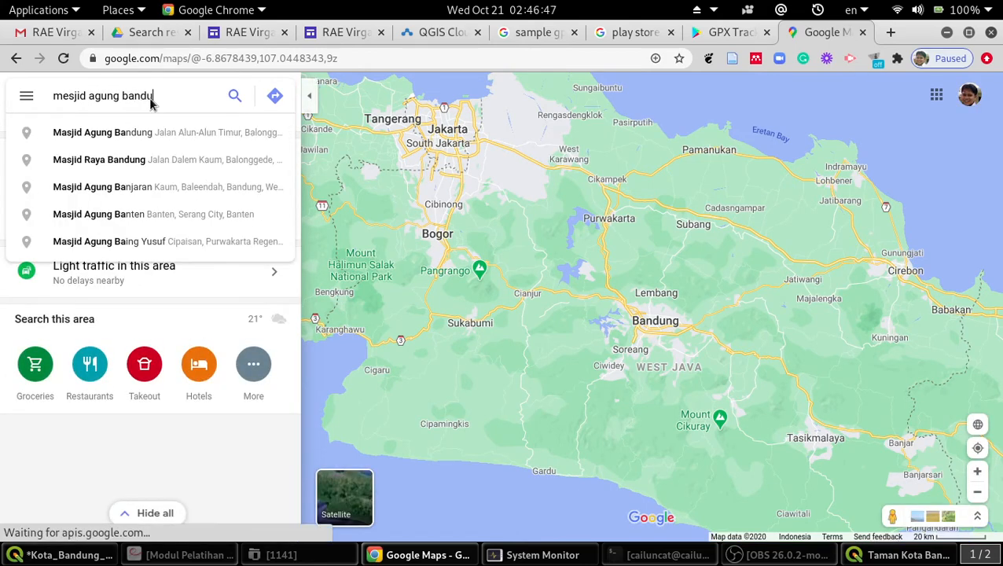
left_click(121, 134)
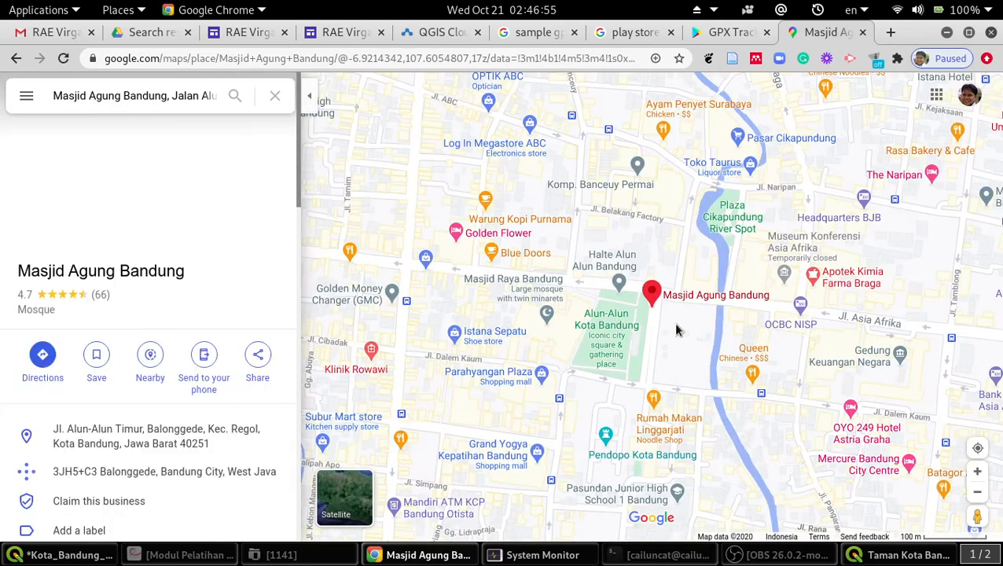
scroll(646, 306, "up", 1)
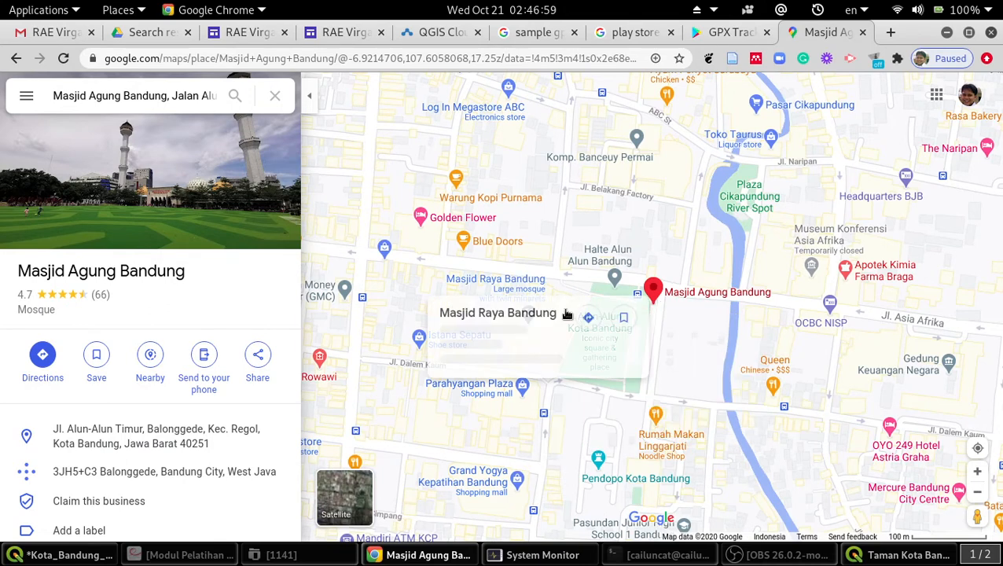
Clear the current place, search Google Maps for "gedung balaikota bandung" and view the suggested Balai Kota Bandung.
left_click(275, 97)
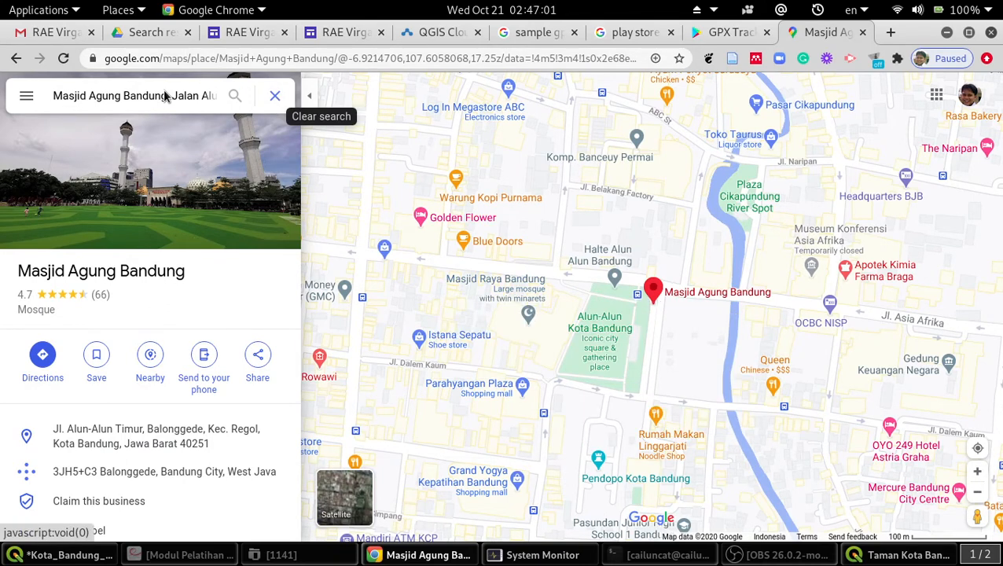
left_click(137, 91)
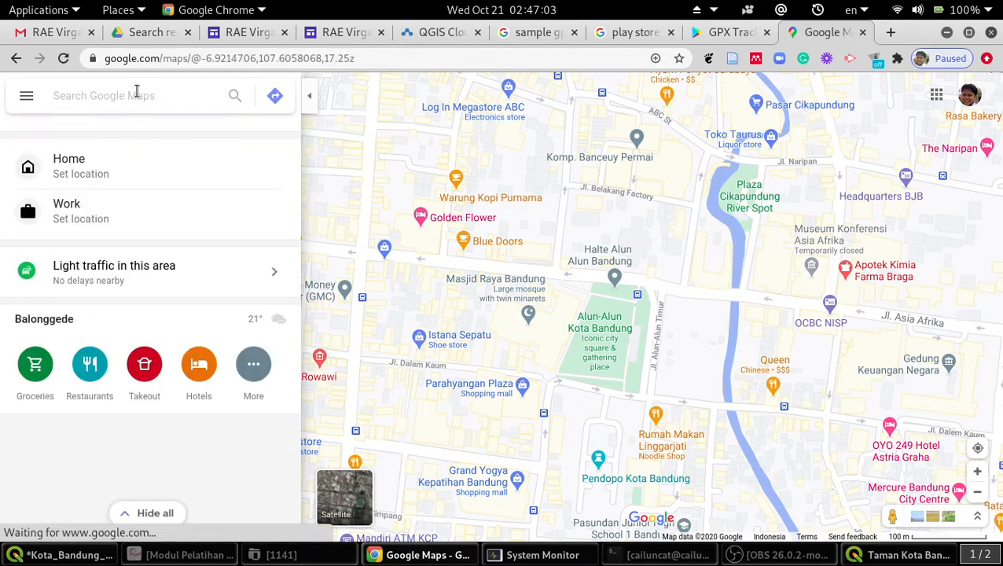
type("gedun")
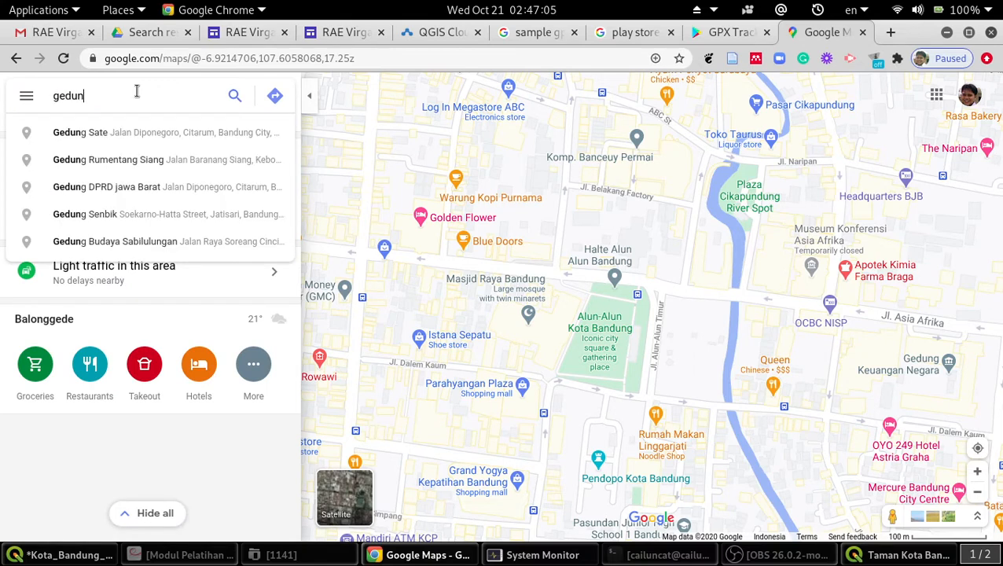
type("g balaiko")
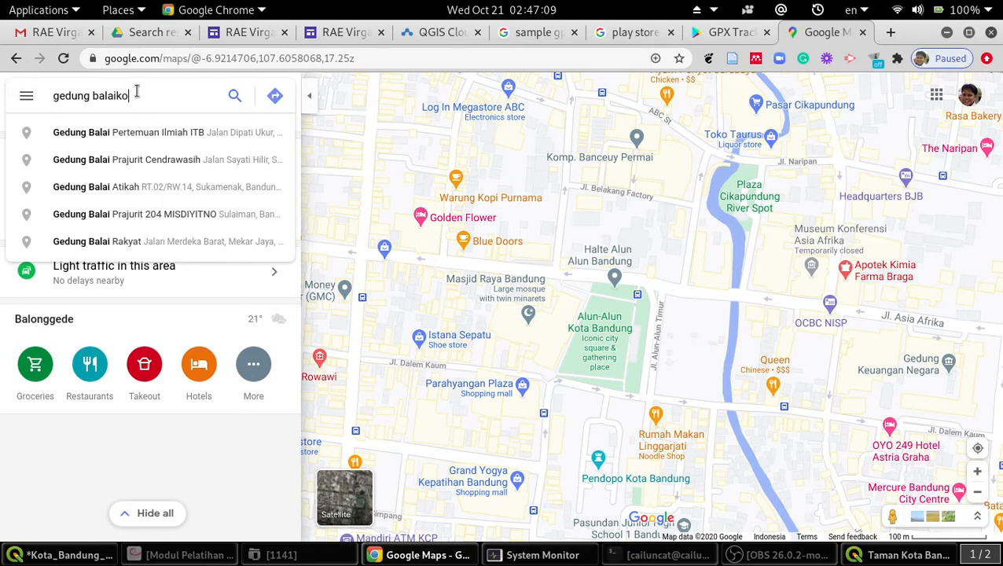
type("ta bandun")
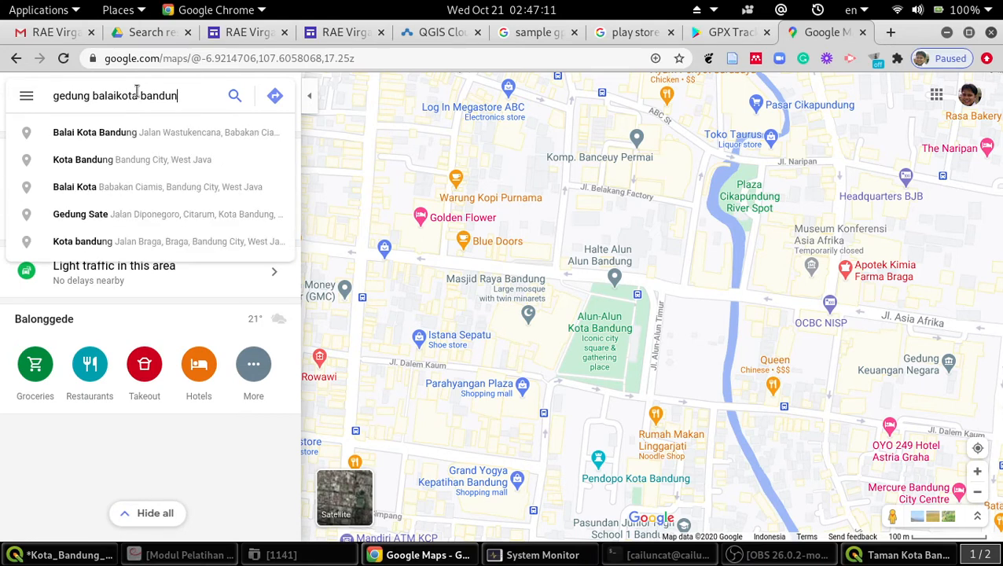
type("g")
left_click(136, 137)
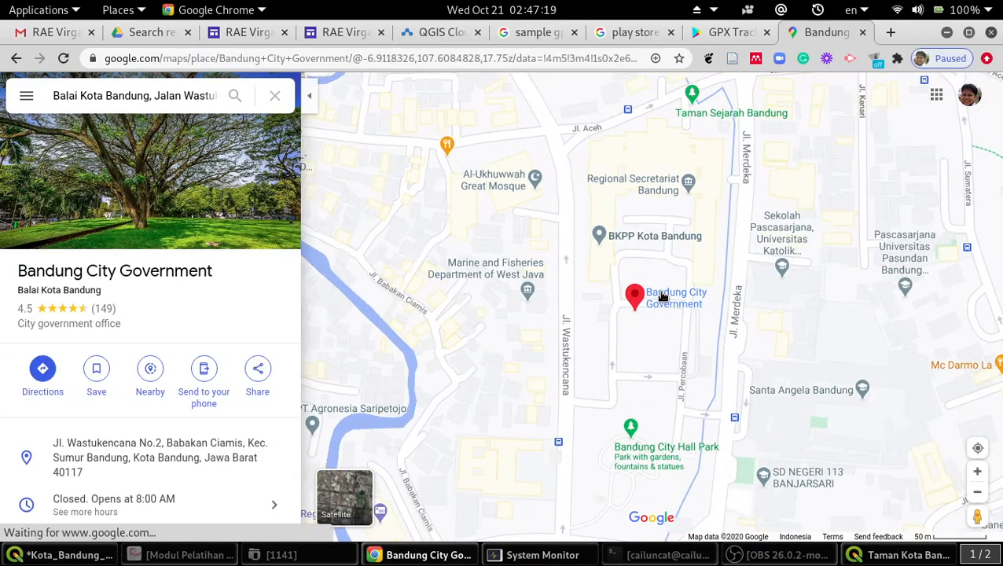
Clear the search and look up the coordinates of a point just south of Bandung City Government with What's here.
scroll(663, 296, "up", 2)
scroll(663, 296, "up", 1)
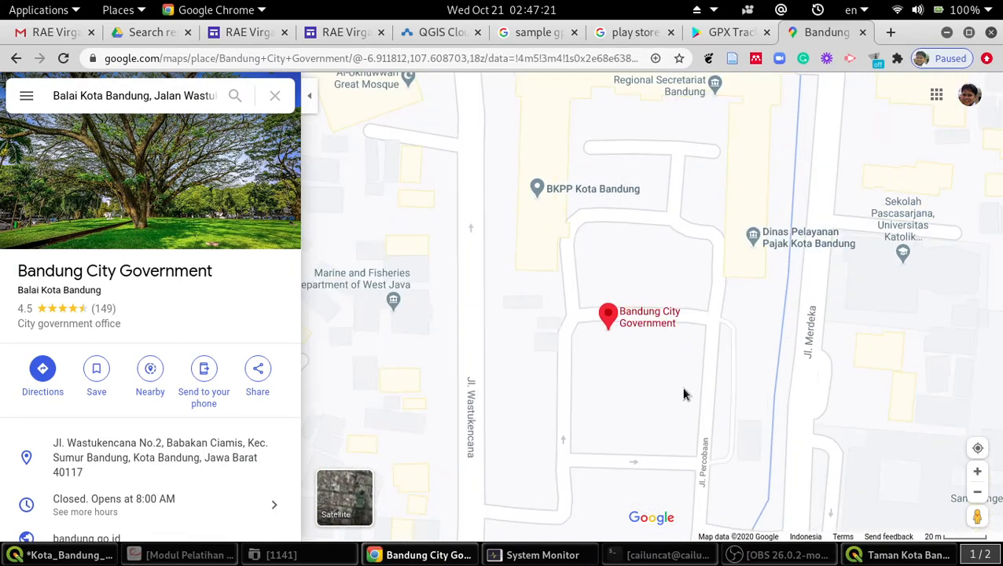
left_click_drag(683, 397, 593, 286)
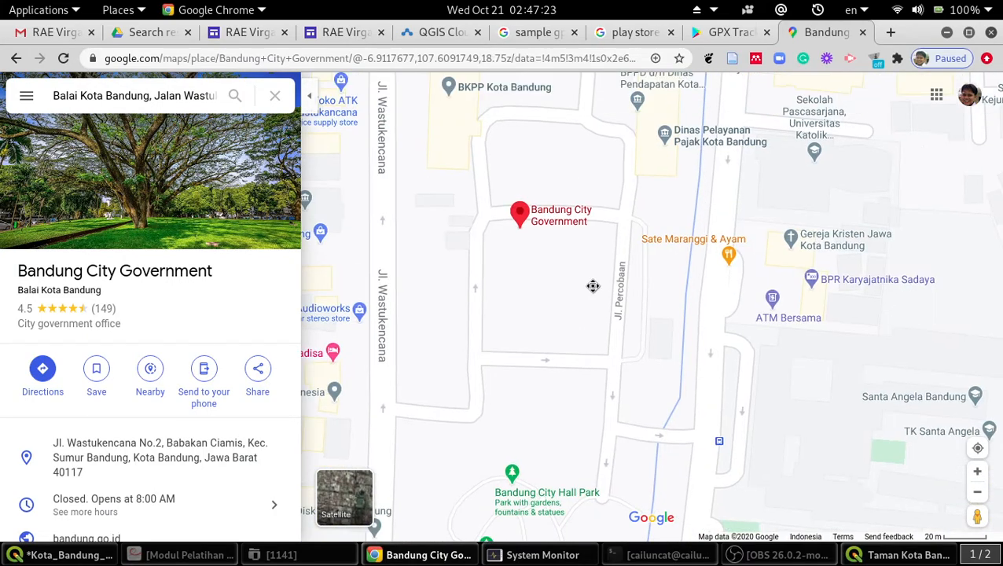
scroll(584, 318, "down", 2)
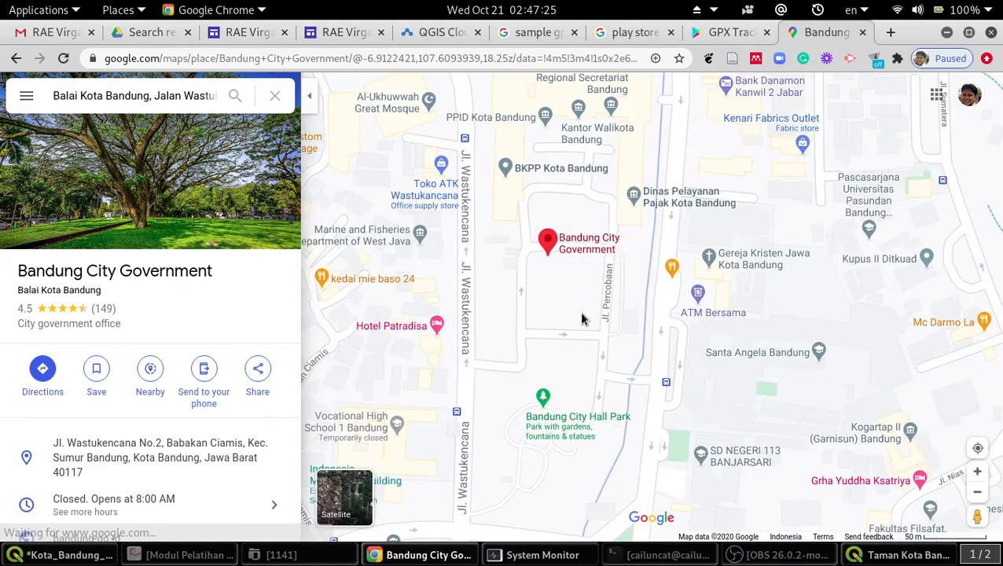
left_click_drag(581, 319, 563, 289)
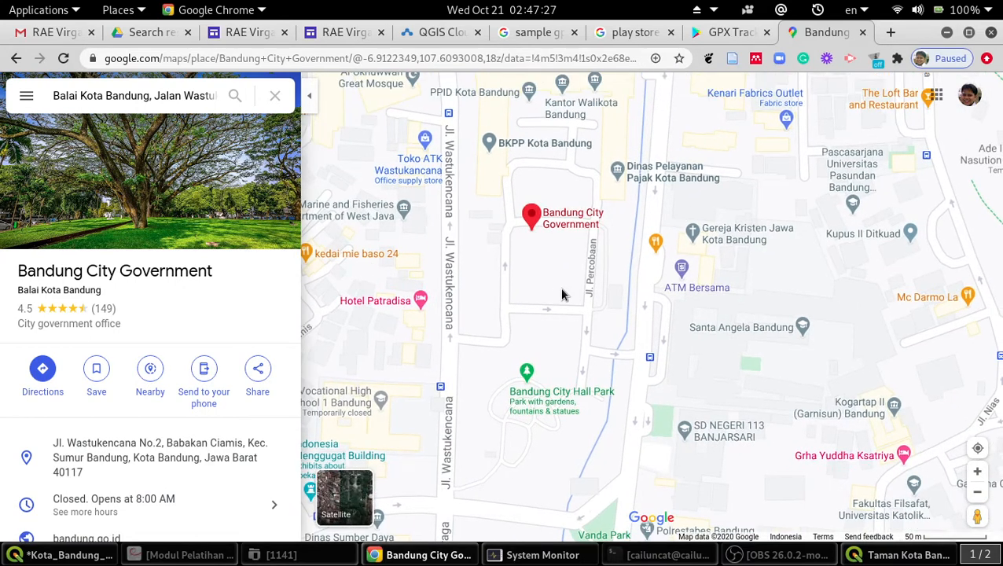
left_click(275, 95)
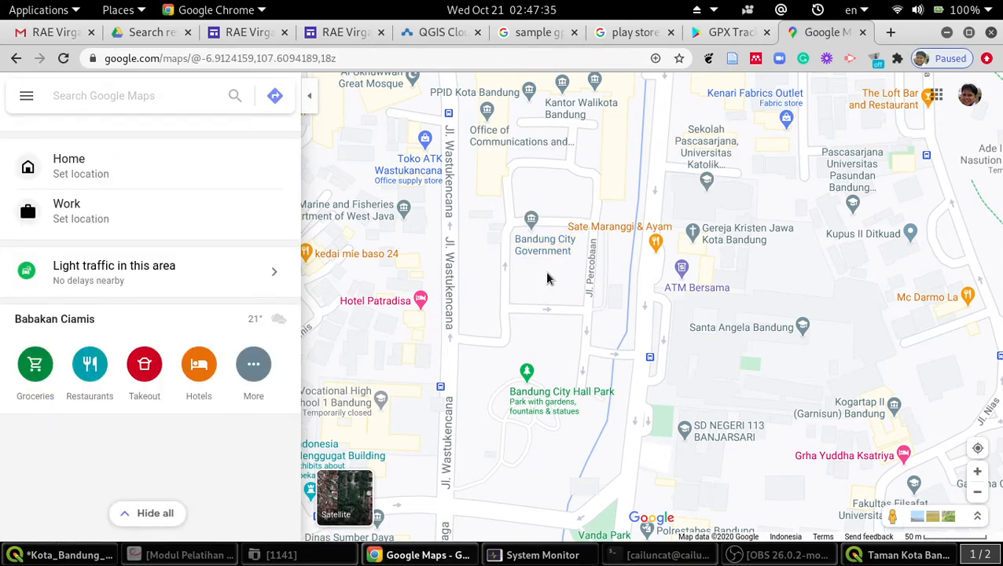
scroll(548, 279, "up", 2)
scroll(548, 279, "up", 1)
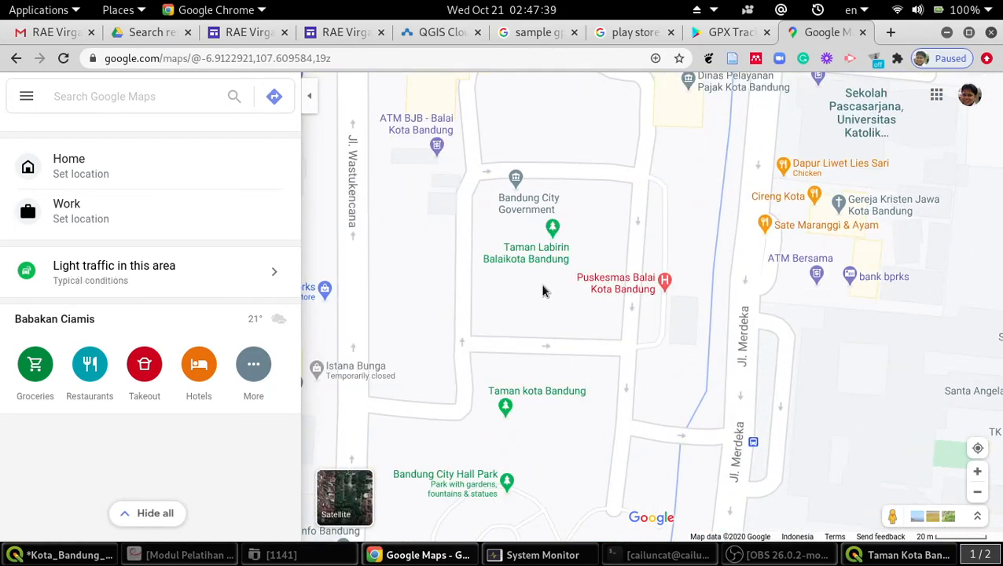
right_click(542, 293)
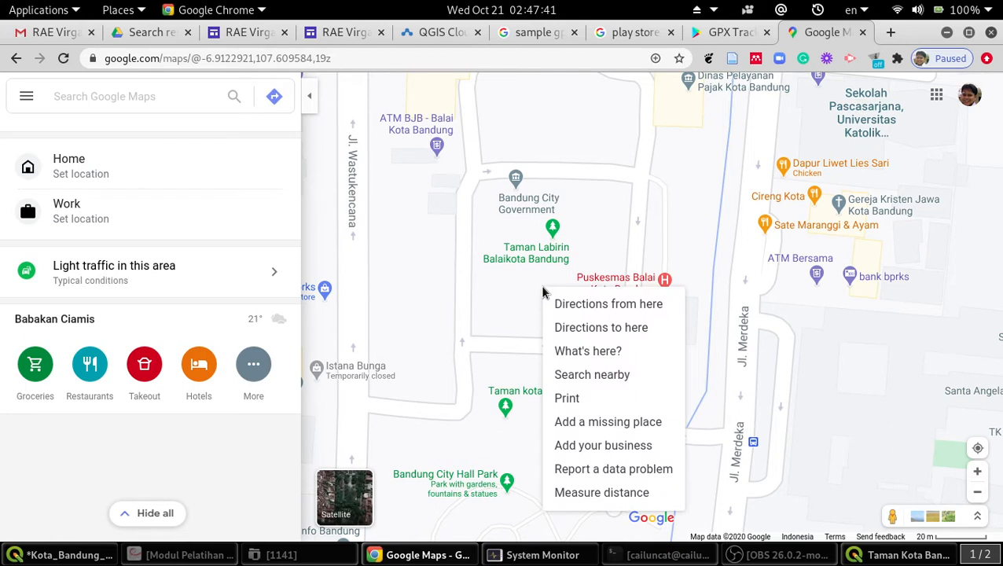
left_click(579, 354)
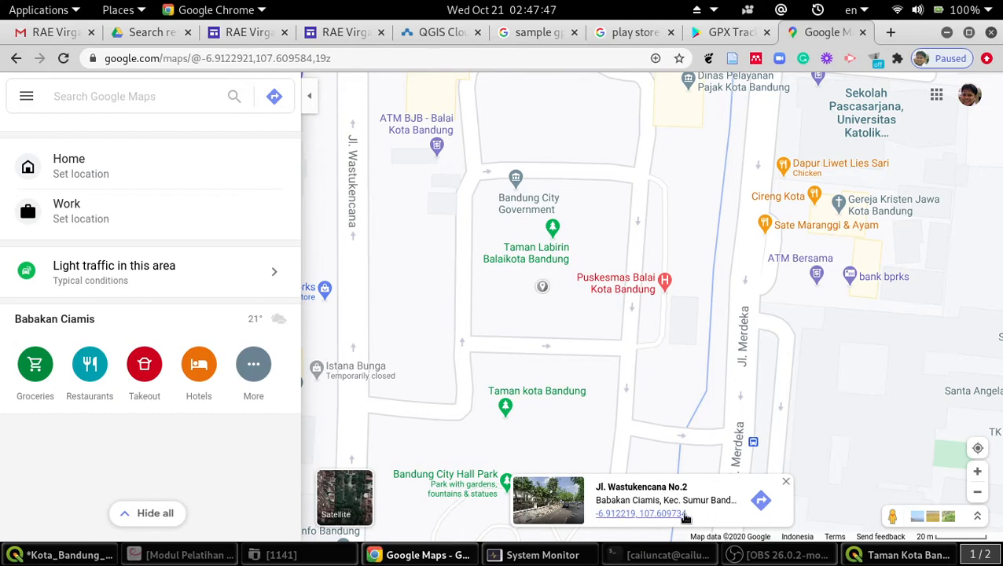
Copy the coordinates -6.912219, 107.609734 from the location card.
left_click_drag(589, 519, 690, 520)
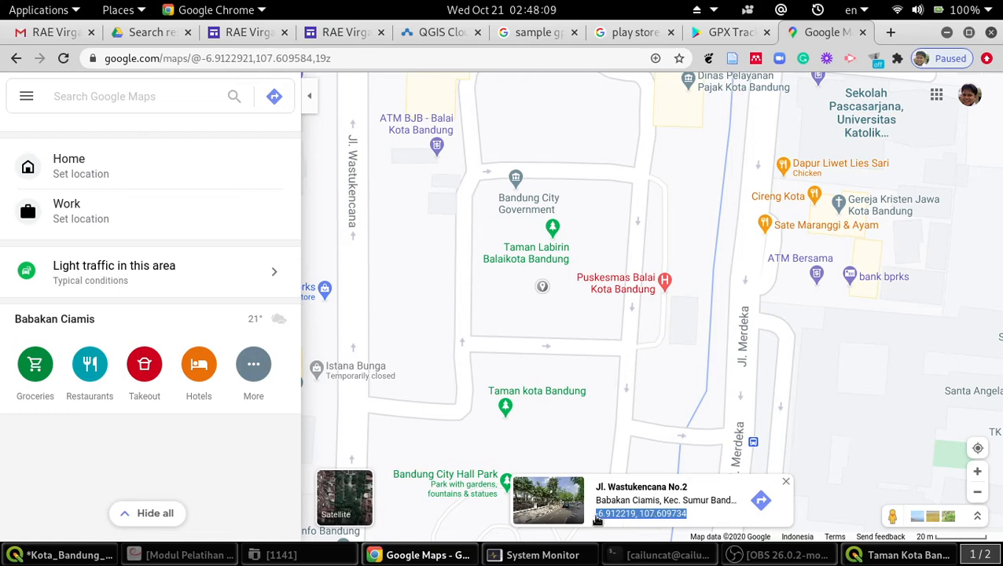
right_click(643, 516)
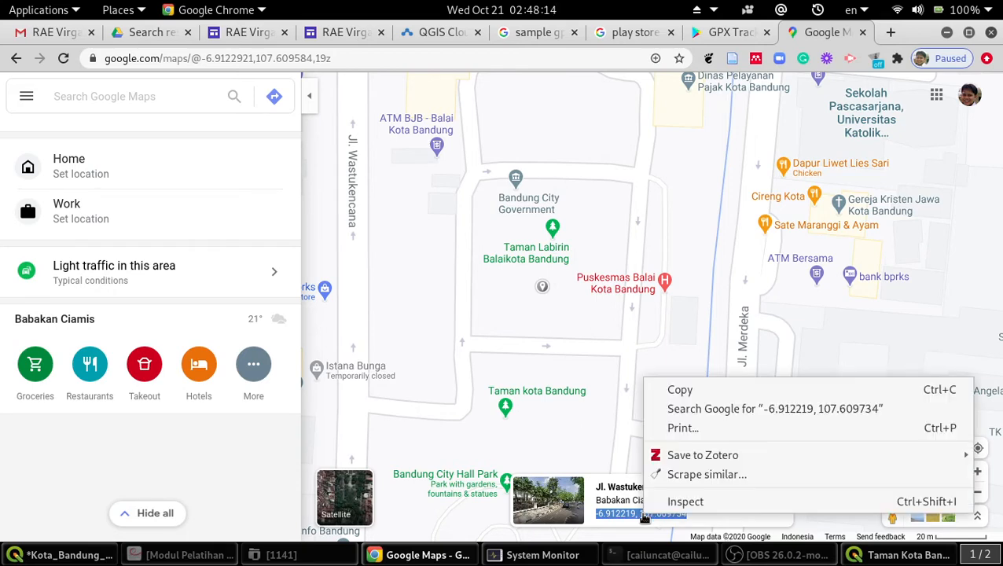
left_click(685, 390)
Switch to QGIS, enable editing on the Gedung Bersejarah layer and start adding a feature by coordinates.
left_click(69, 556)
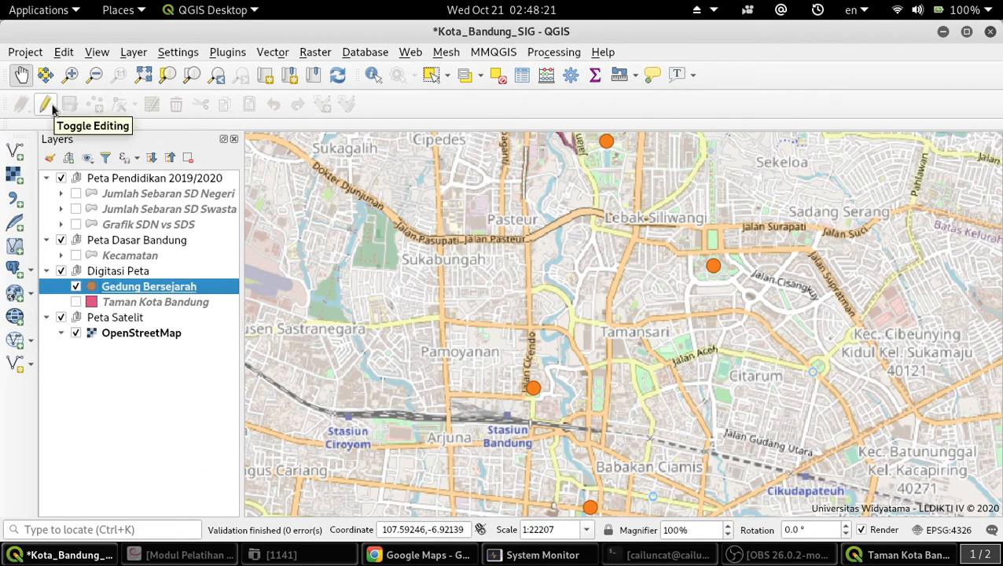
right_click(132, 291)
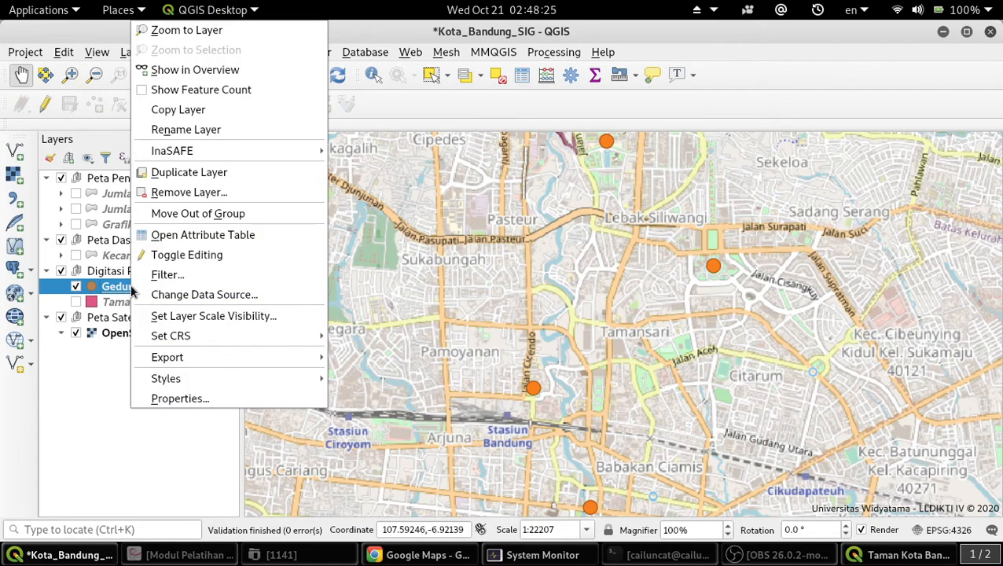
left_click(224, 258)
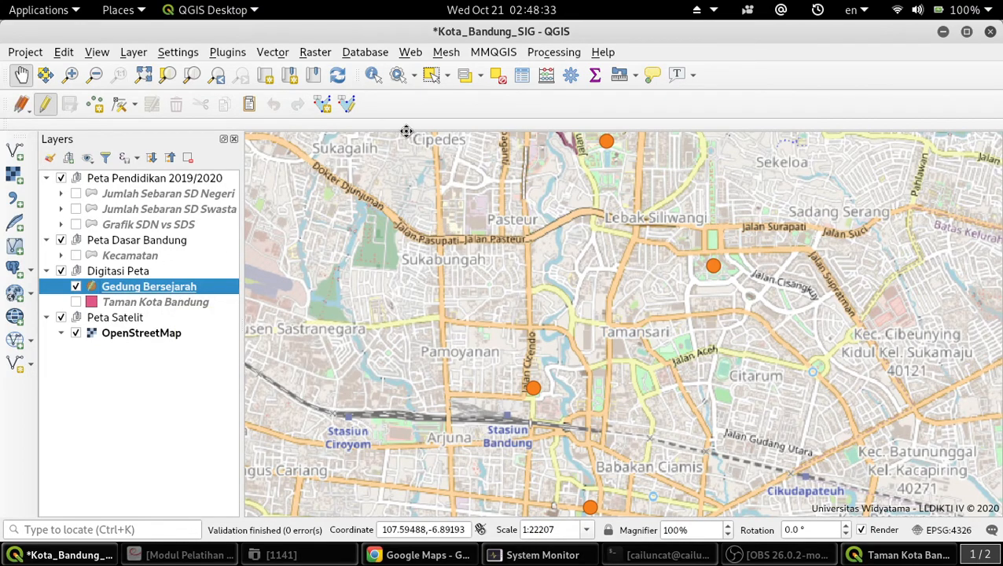
left_click(323, 105)
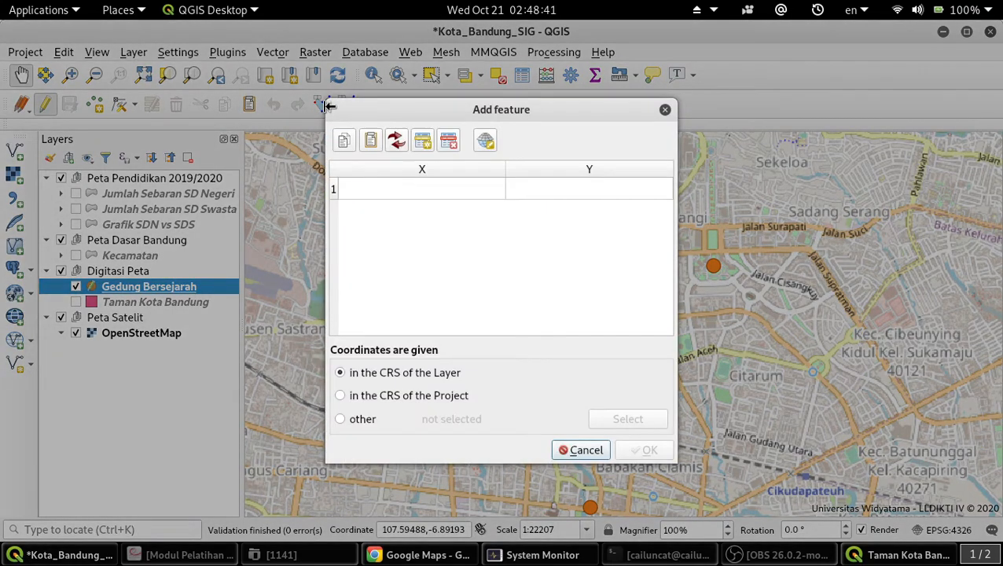
Try to paste the copied coordinates as a table row, and remove the extra second row.
left_click(371, 142)
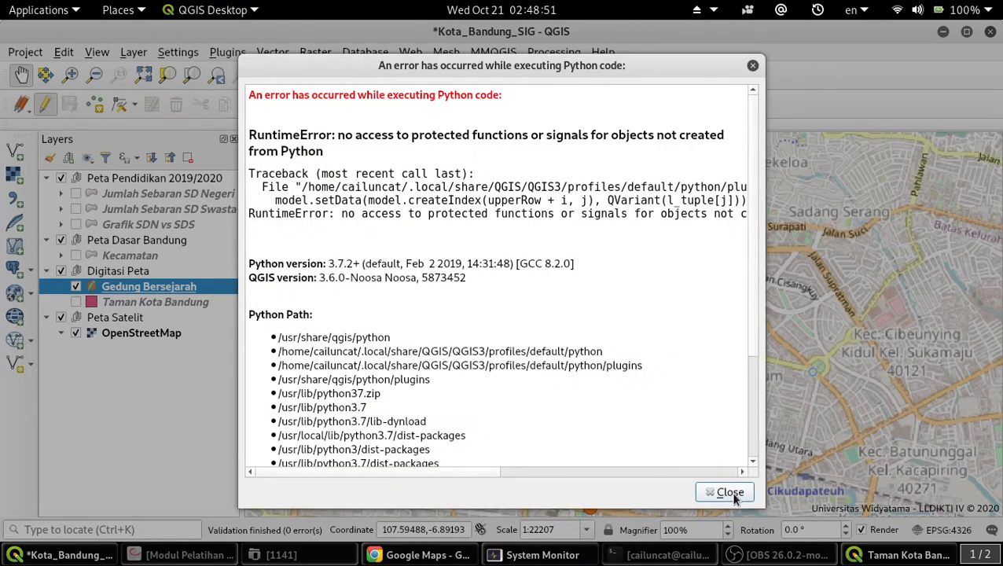
left_click(730, 492)
left_click(334, 211)
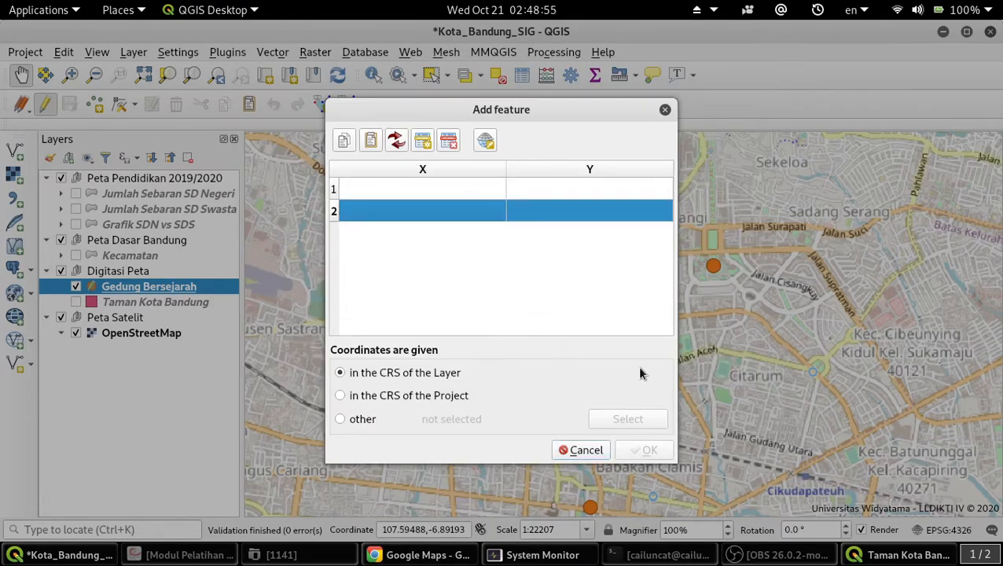
left_click(447, 140)
left_click(544, 313)
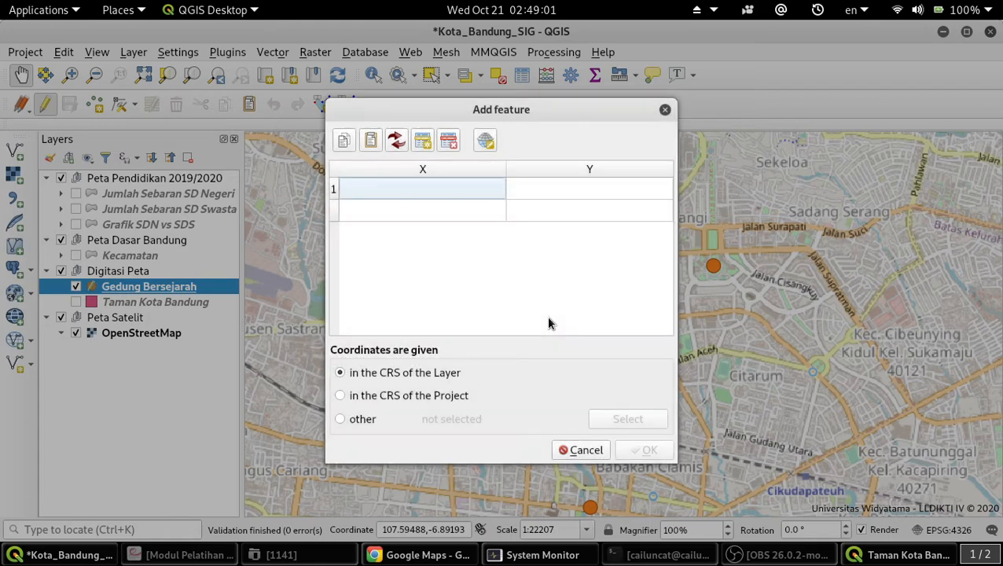
Paste the copied coordinate pair -6.912219, 107.609734 into the X cell of the first row.
left_click(438, 193)
left_click(437, 190)
right_click(436, 189)
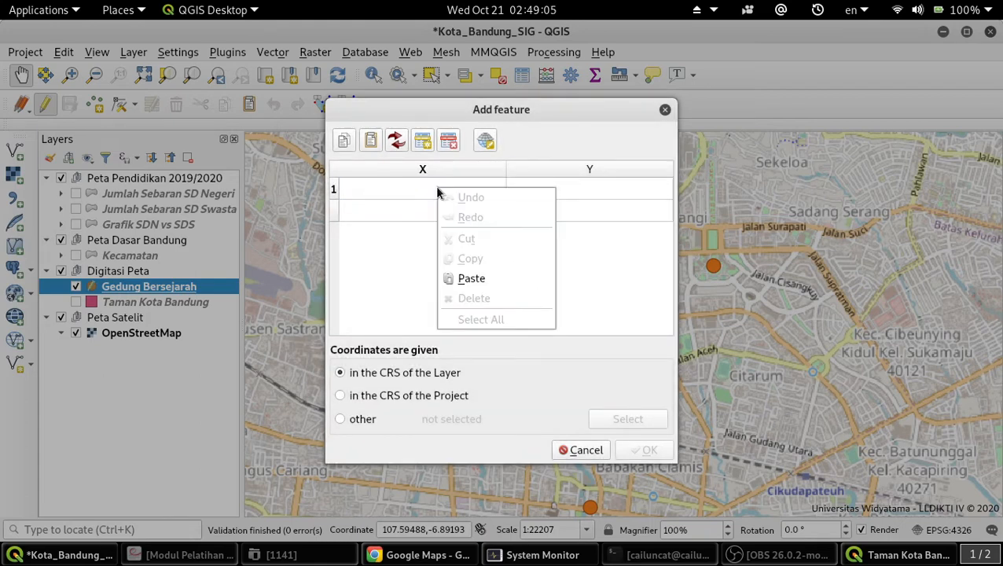
left_click(504, 280)
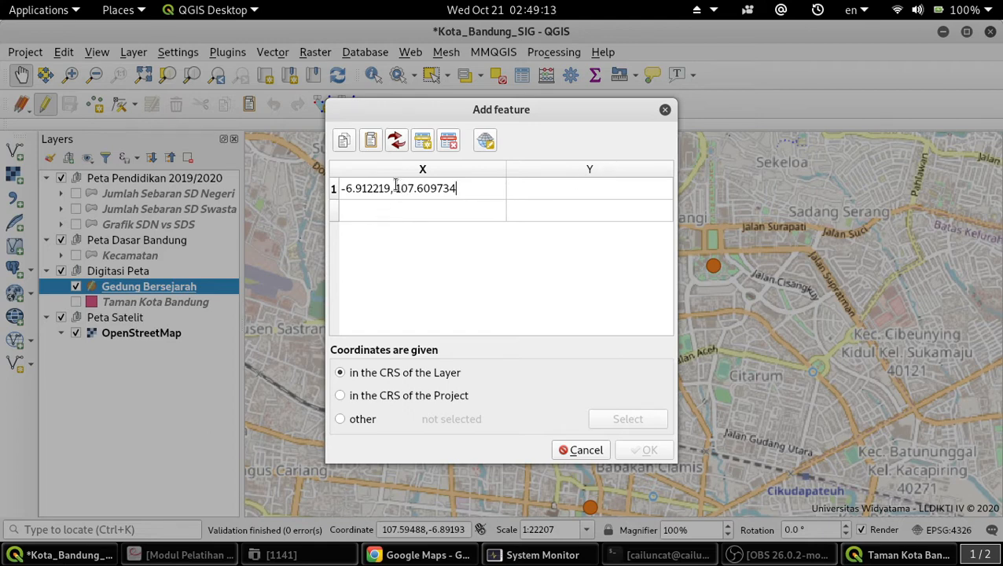
Cut the latitude part "-6.912219, " out of the X cell, leaving 107.609734.
left_click_drag(395, 188, 462, 180)
left_click_drag(392, 189, 333, 182)
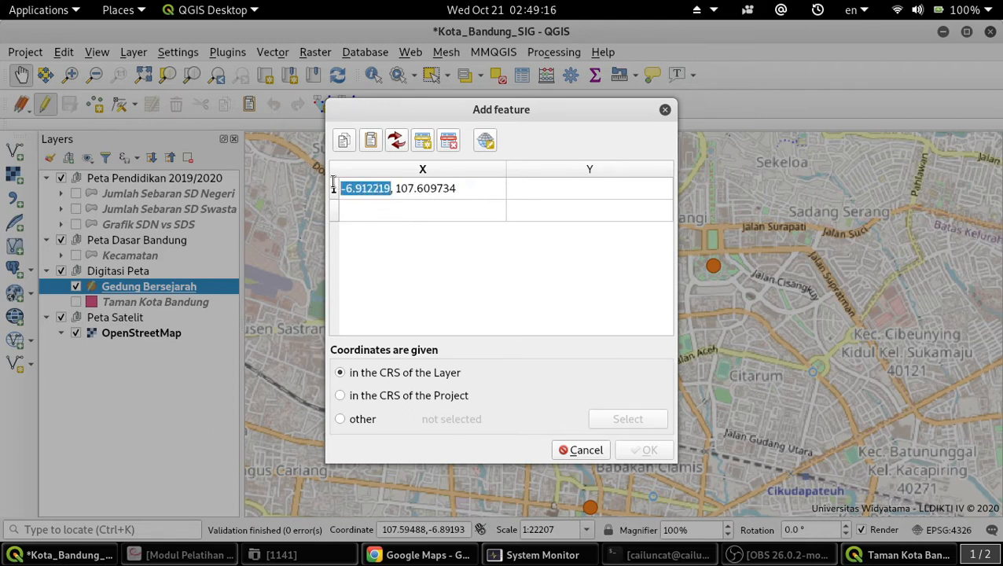
left_click(468, 187)
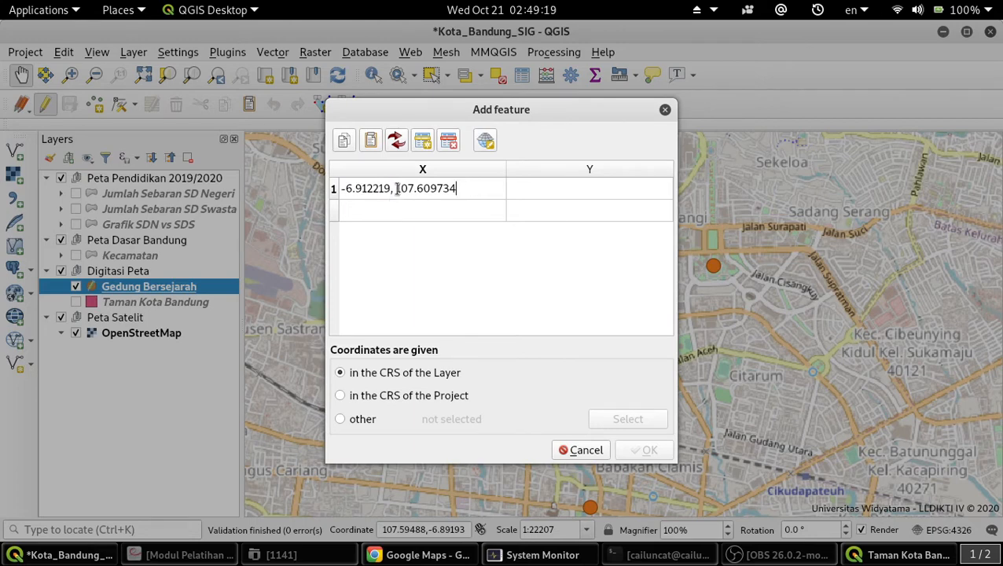
left_click_drag(396, 189, 354, 189)
right_click(364, 194)
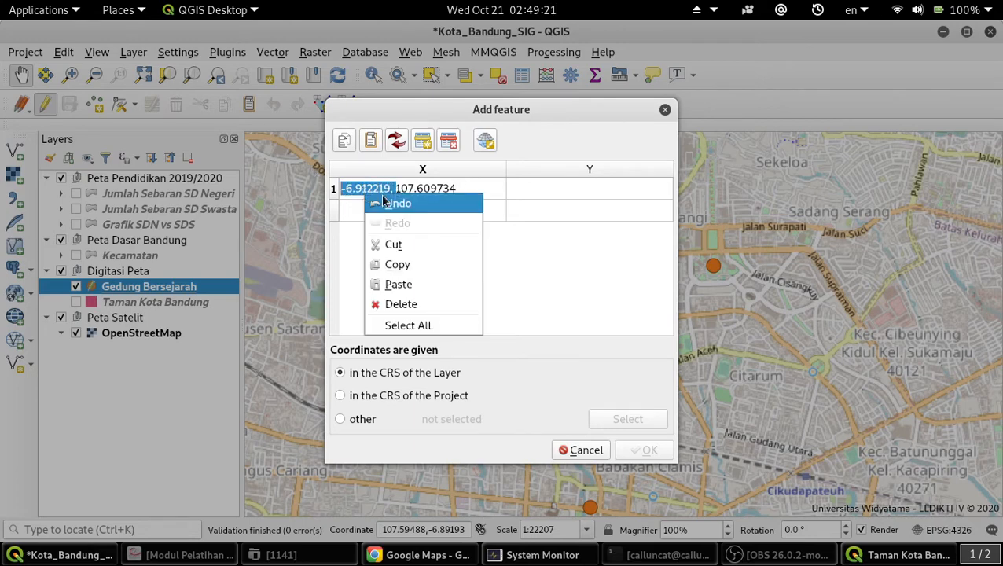
left_click(400, 245)
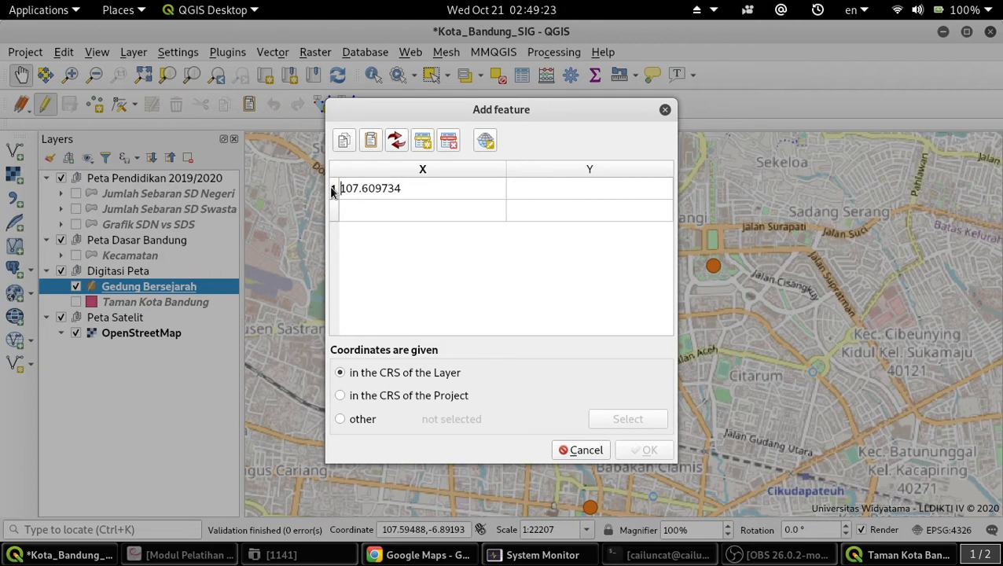
Paste the cut latitude into the Y cell of the first row as -6.912219.
left_click(571, 192)
double_click(571, 191)
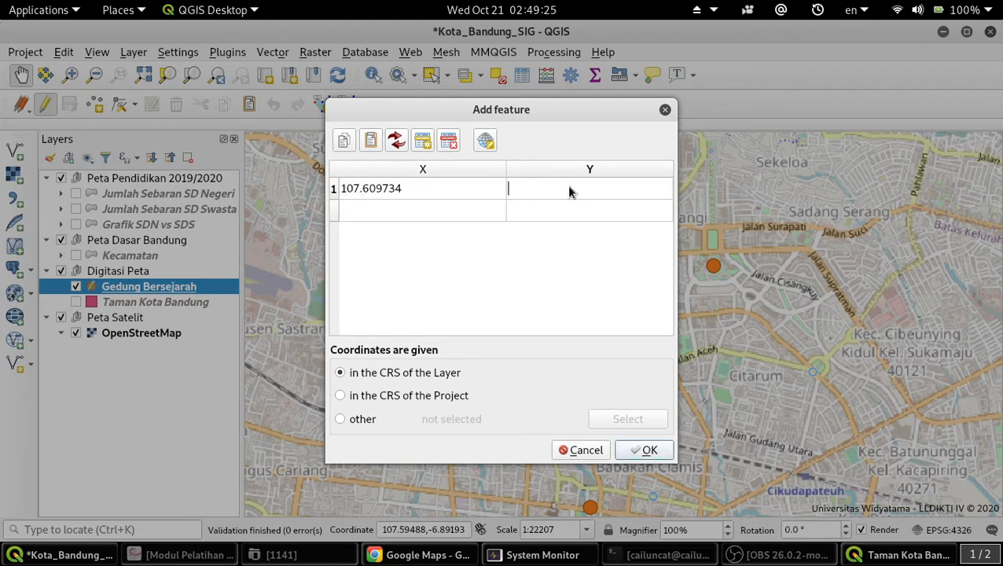
right_click(570, 192)
left_click(605, 275)
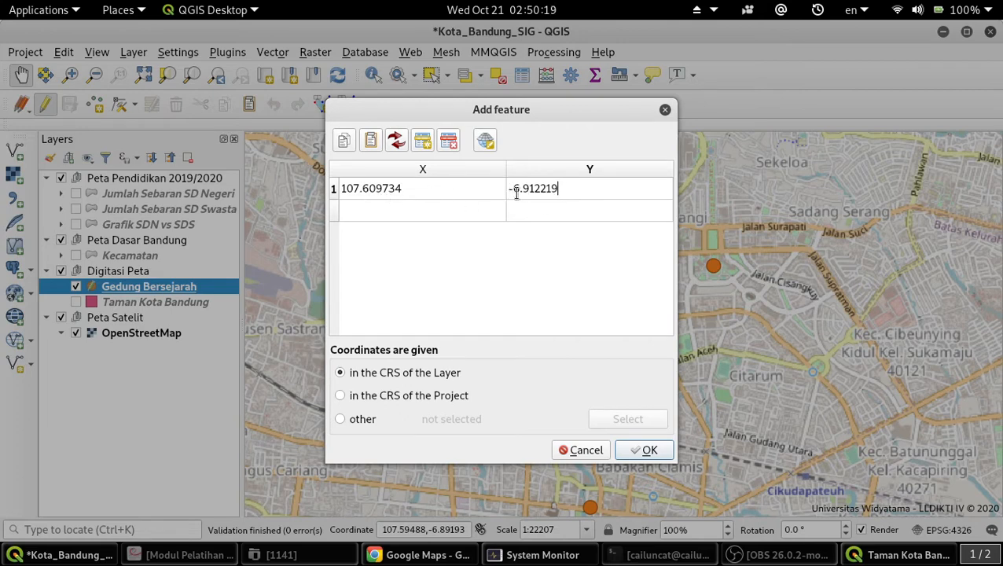
Try to create the point from the entered coordinates, expand the error details, and cancel the Add feature dialog.
left_click(649, 450)
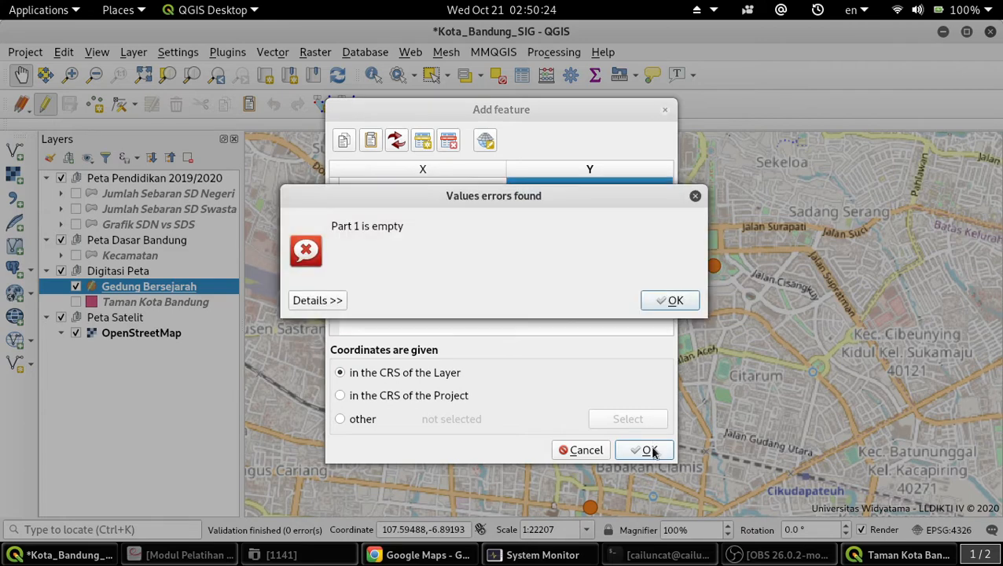
left_click(665, 300)
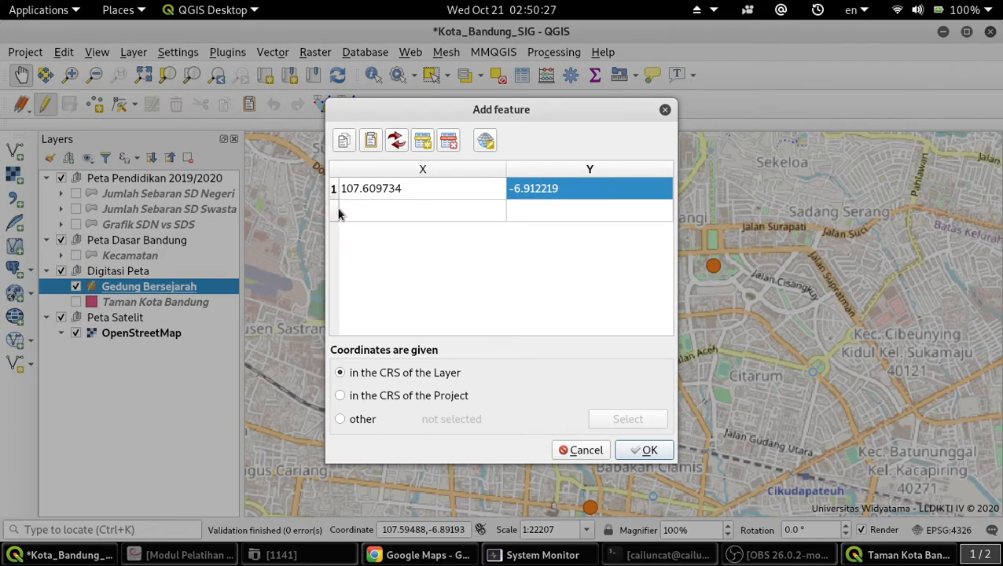
left_click(462, 187)
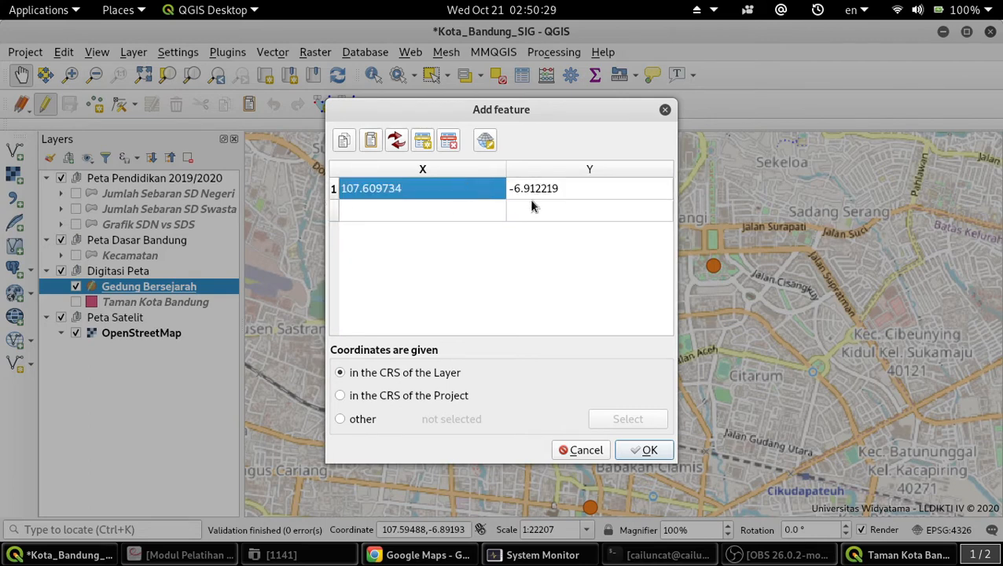
left_click(663, 450)
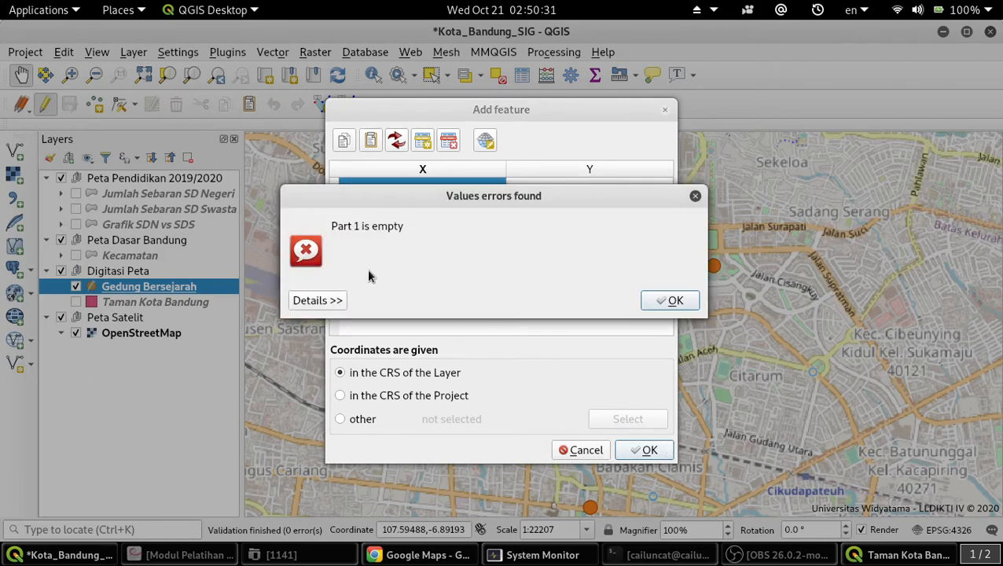
left_click(329, 298)
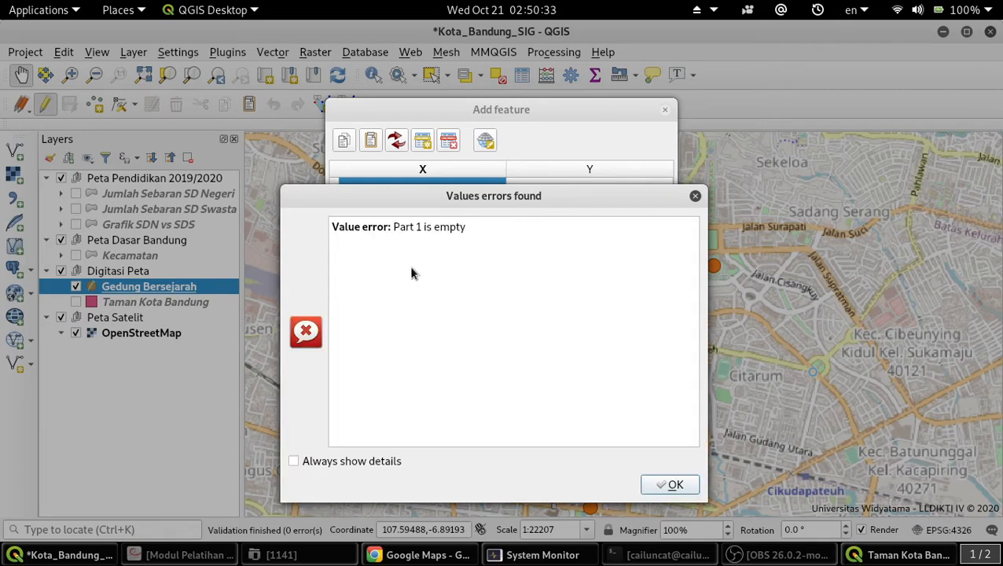
left_click(667, 484)
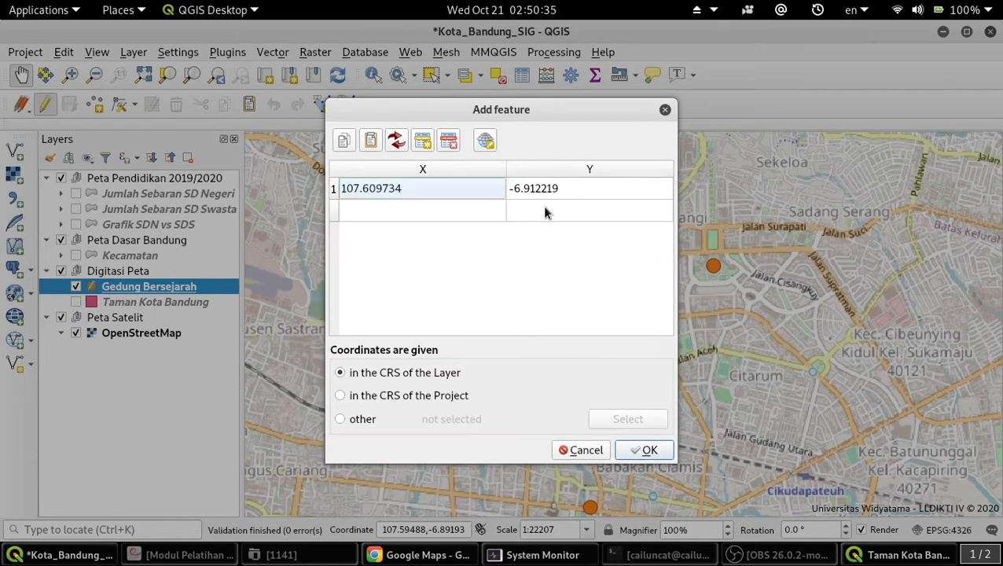
left_click(600, 447)
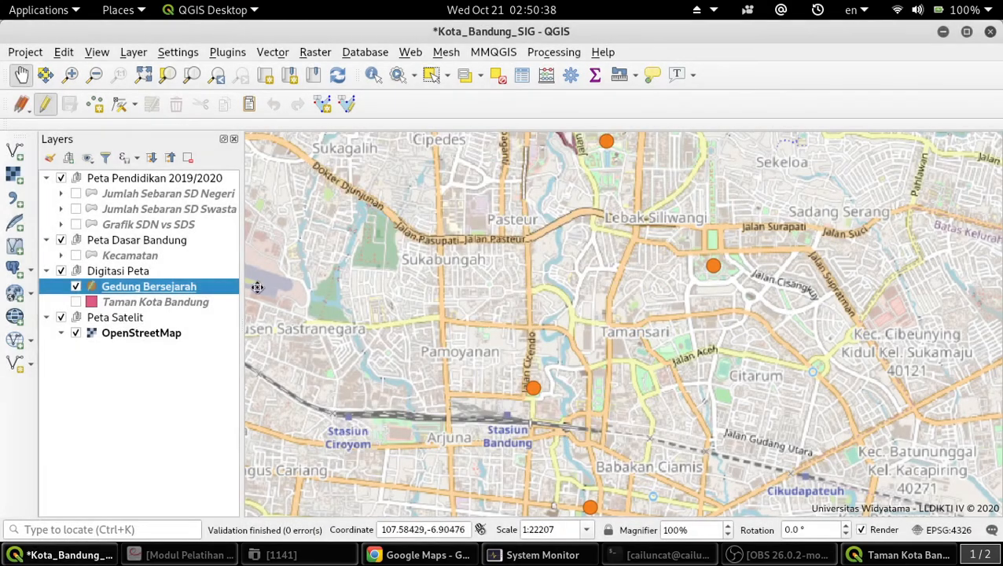
Start a new numerically digitized point in Gedung Bersejarah and paste the clipboard latitude into the X cell of the first row.
left_click(323, 105)
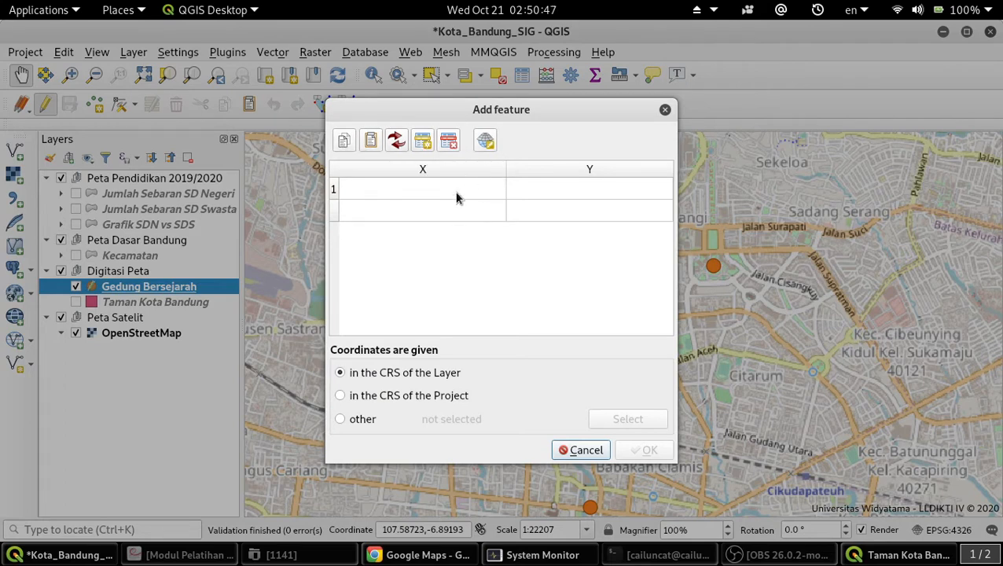
left_click(406, 192)
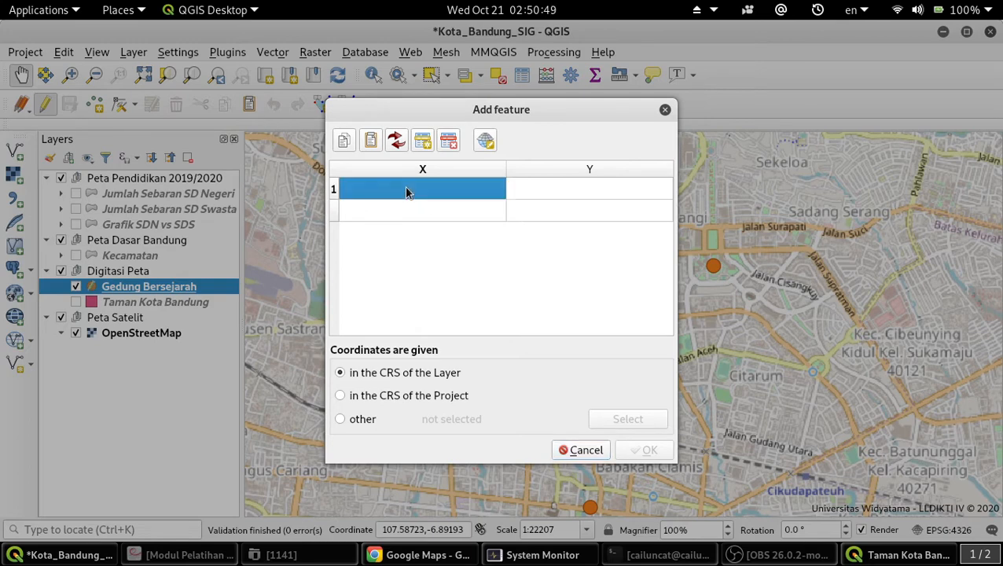
double_click(406, 193)
right_click(407, 188)
left_click(467, 278)
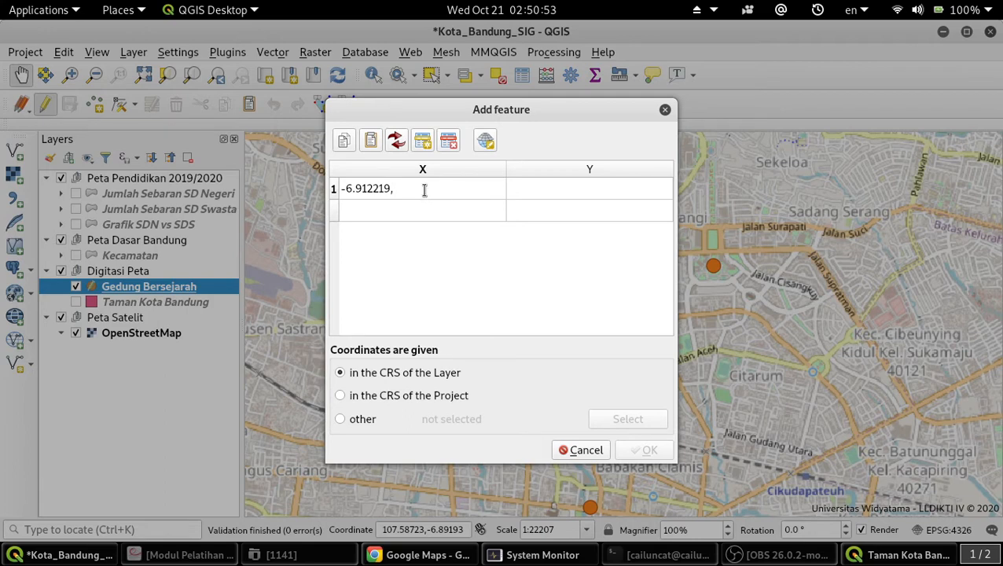
Move the latitude from the X cell to the Y cell and remove its trailing comma and space, leaving -6.912219.
left_click_drag(423, 191, 341, 189)
key("ctrl+c")
right_click(373, 187)
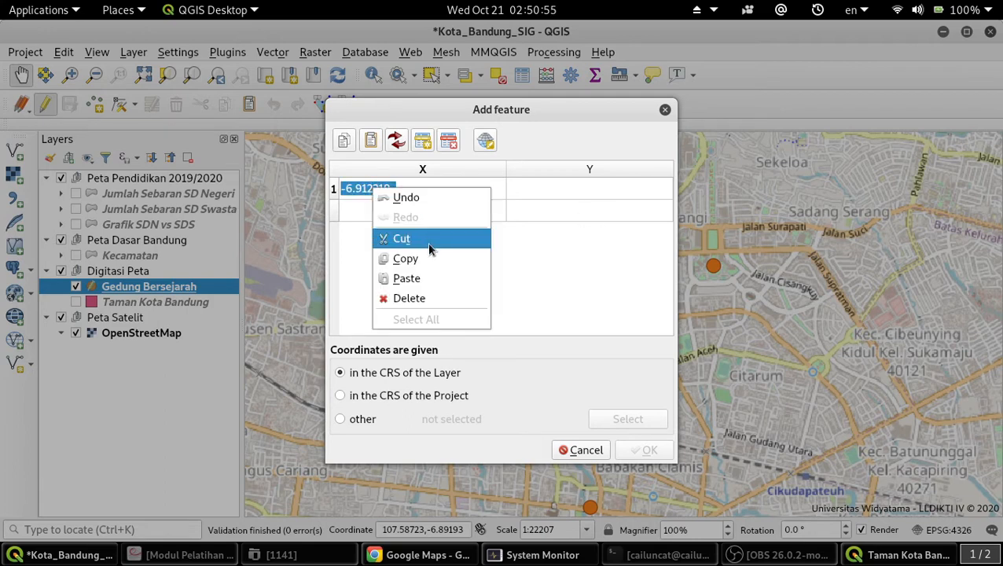
left_click(401, 238)
double_click(566, 192)
right_click(565, 190)
left_click(605, 278)
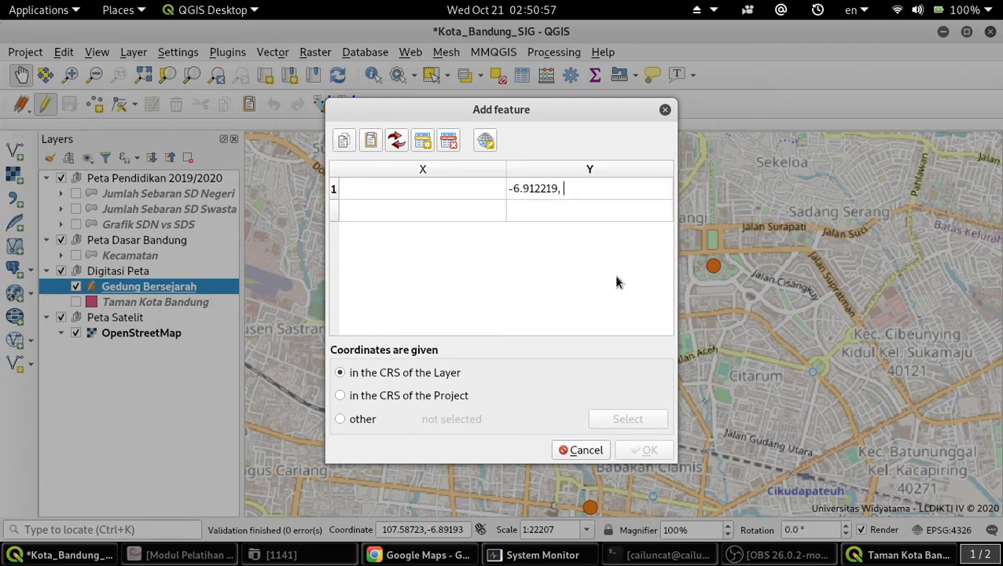
key("BackSpace")
key("BackSpace")
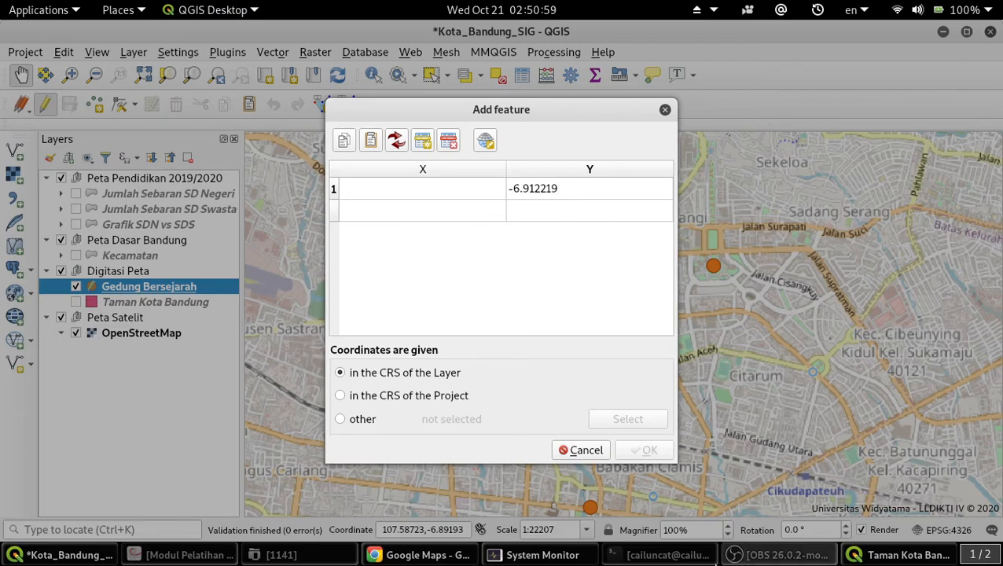
Switch to Google Maps and copy the coordinate pair -6.912219, 107.609734 from the location card.
left_click(420, 555)
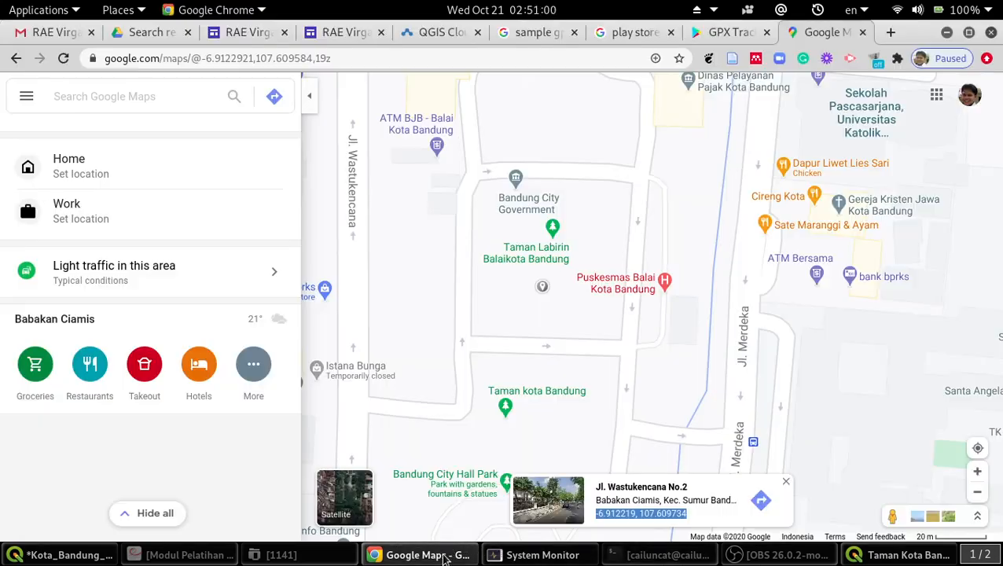
right_click(633, 517)
left_click(670, 385)
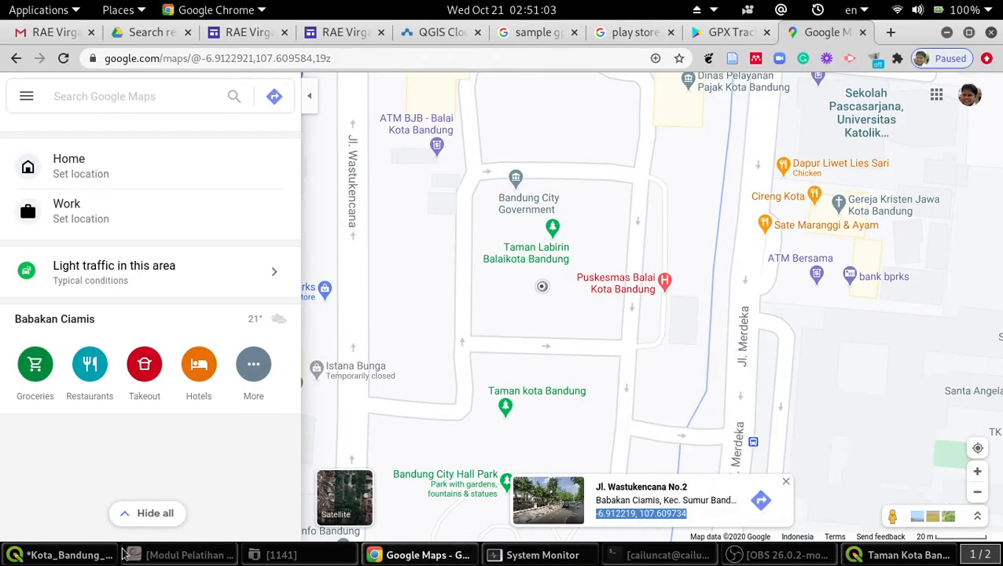
Back in QGIS, paste the coordinate pair into the first row's X cell and delete the latitude part, leaving 107.609734.
left_click(70, 550)
left_click(421, 189)
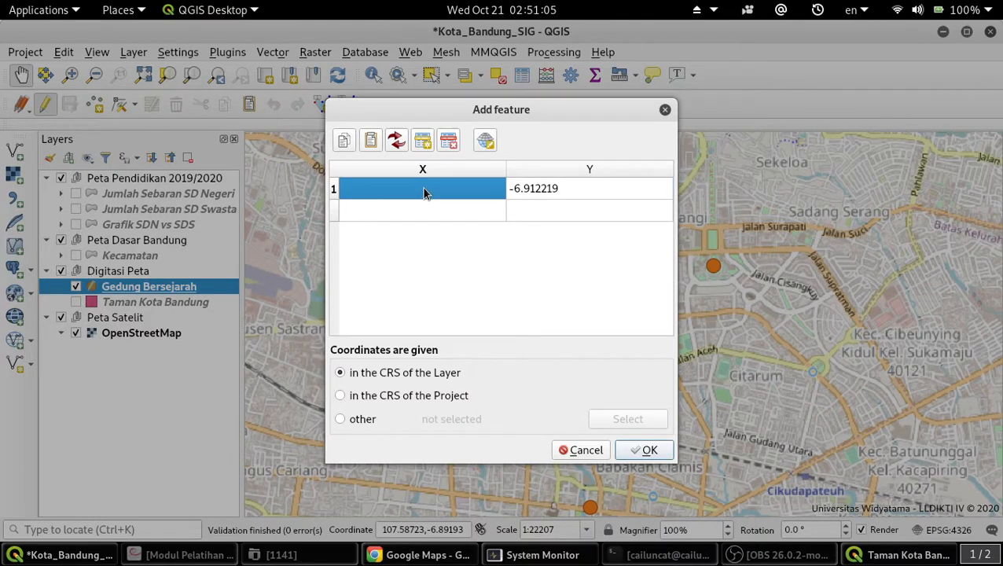
double_click(423, 192)
right_click(423, 192)
left_click(452, 277)
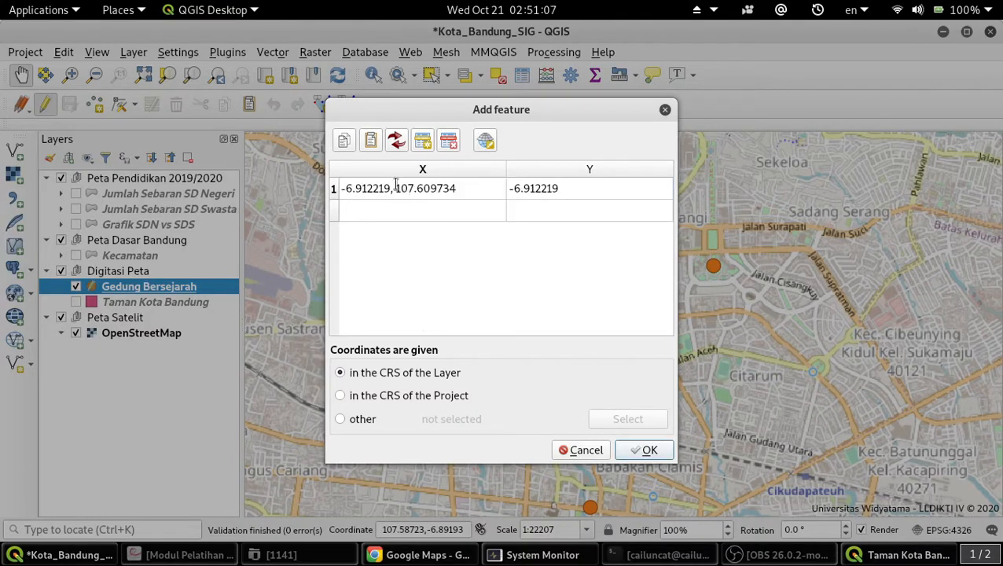
left_click_drag(395, 187, 330, 181)
key("BackSpace")
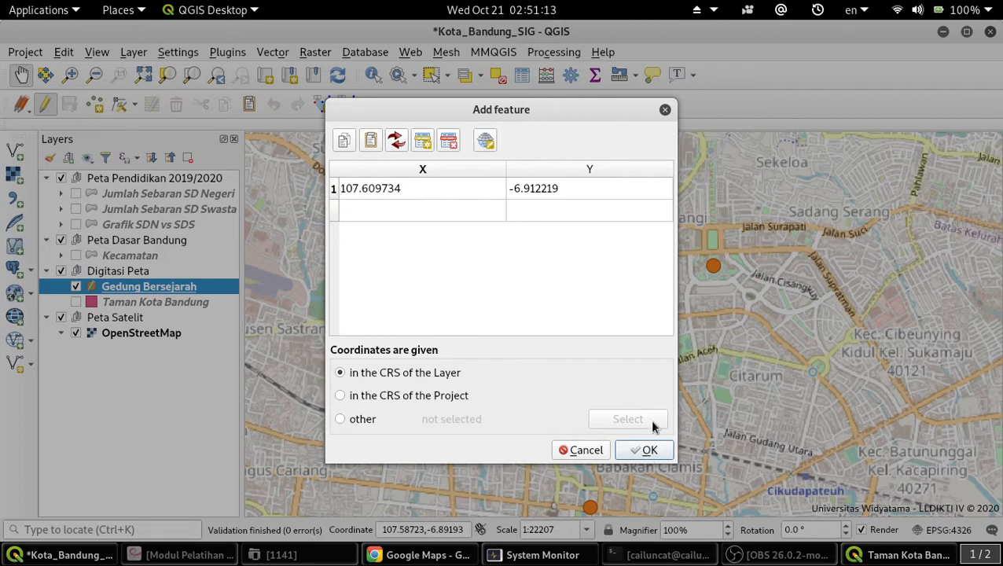
Create the point from the entered coordinates and set its nama_gedun attribute to Gedung Balai Kota.
left_click(649, 449)
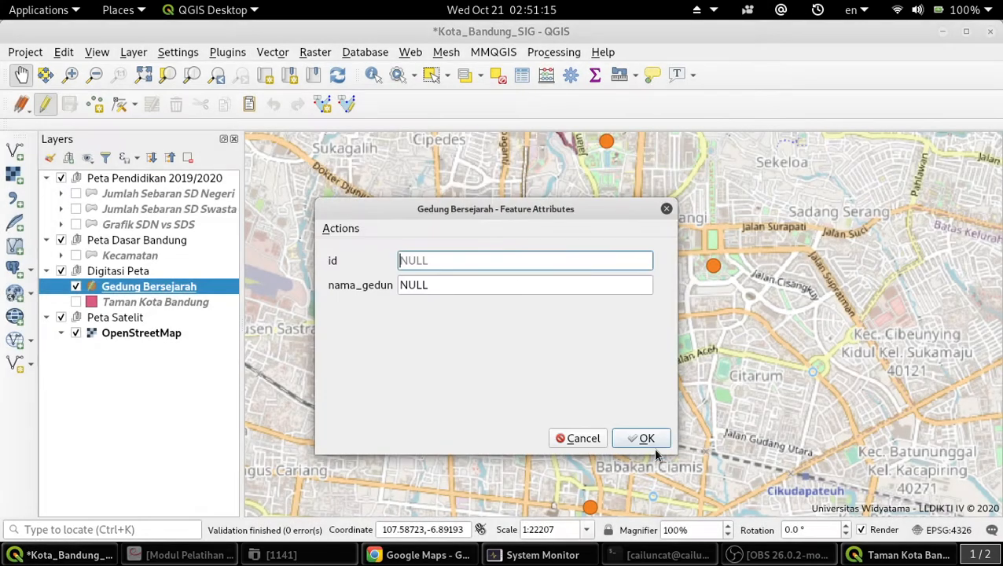
left_click(455, 281)
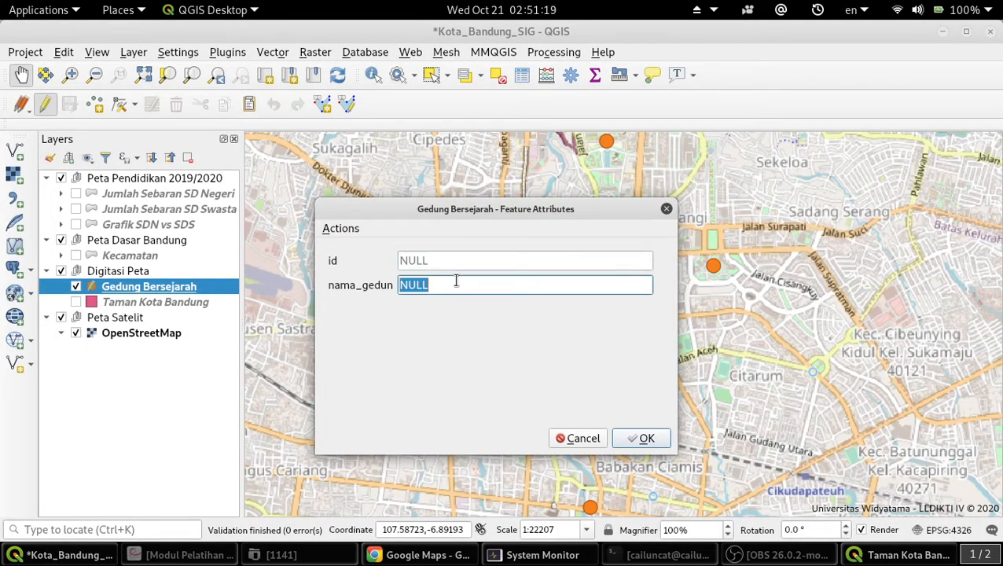
type("Gedu")
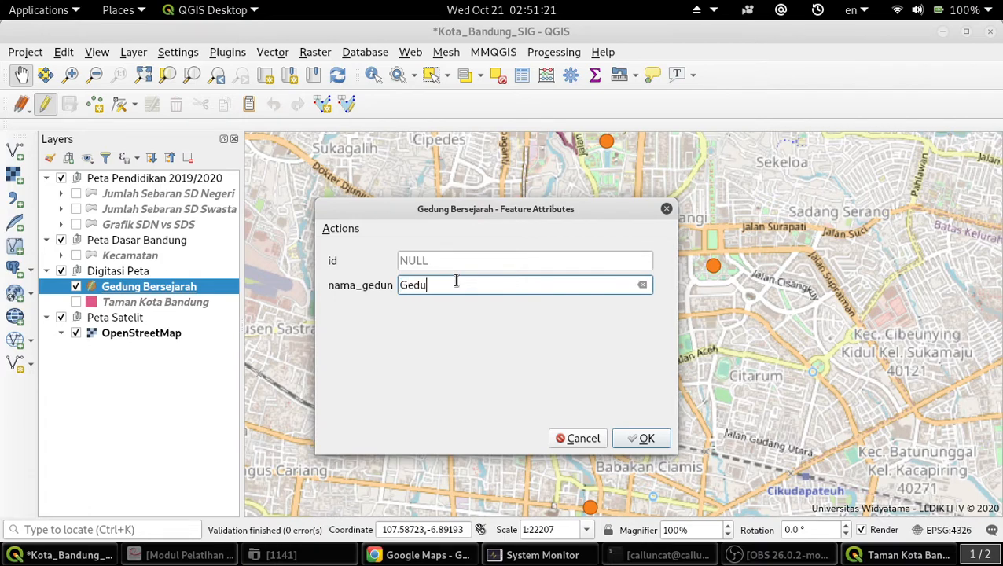
type("ng Balai Kota")
left_click(645, 440)
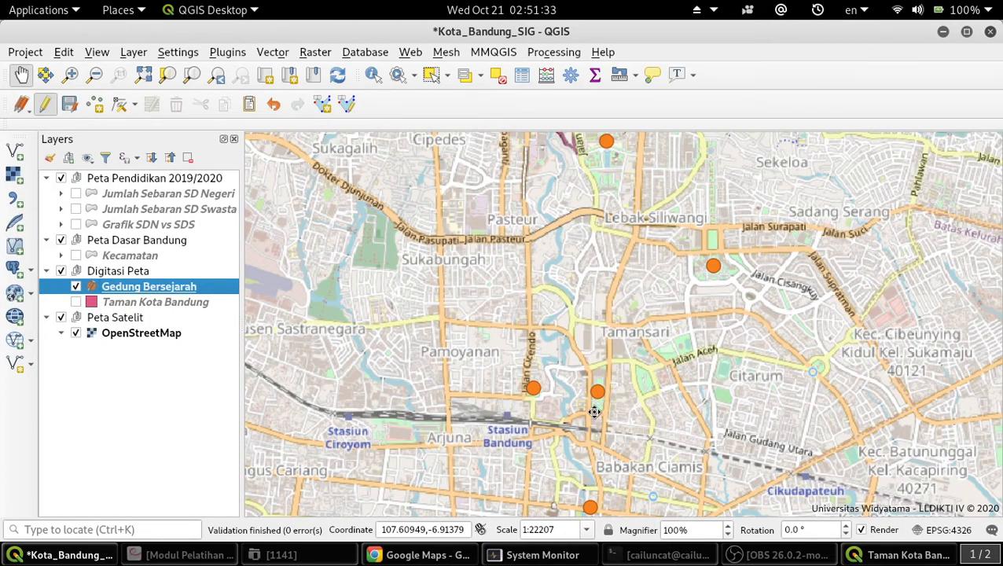
Compare the new city hall point's position with its location in Google Maps, and return to the Gedung Bersejarah layer's full extent.
scroll(595, 401, "up", 4)
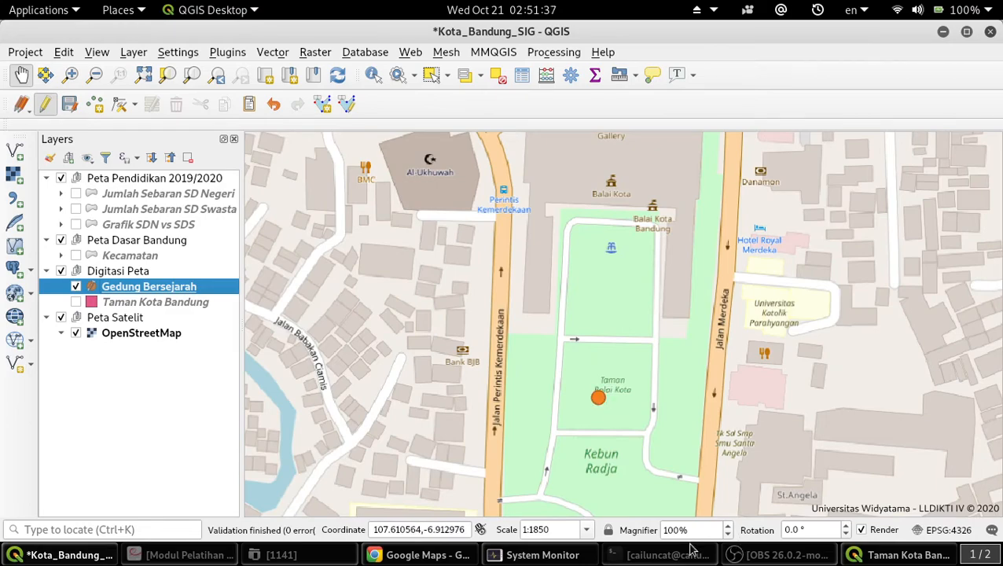
left_click(403, 558)
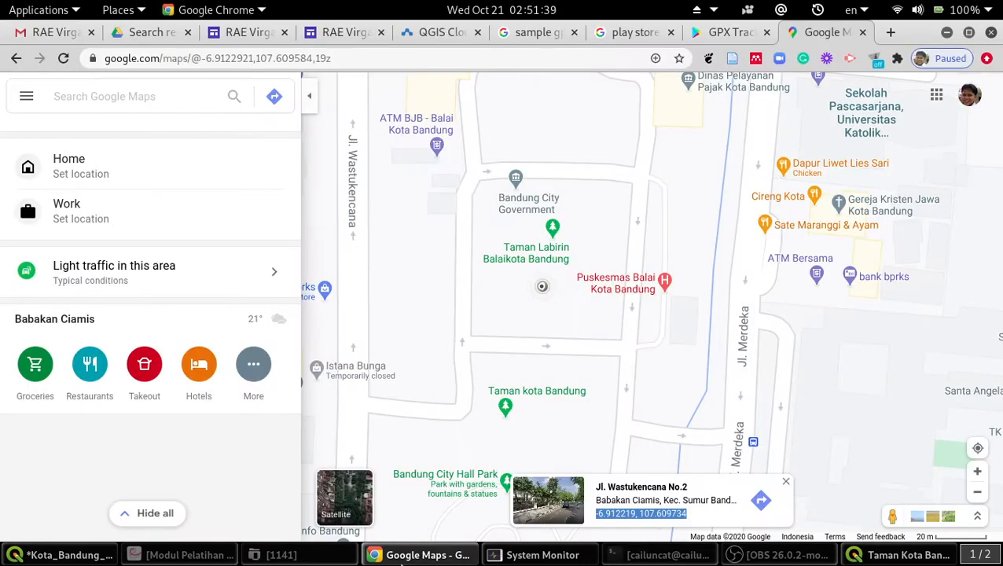
left_click(402, 558)
right_click(168, 287)
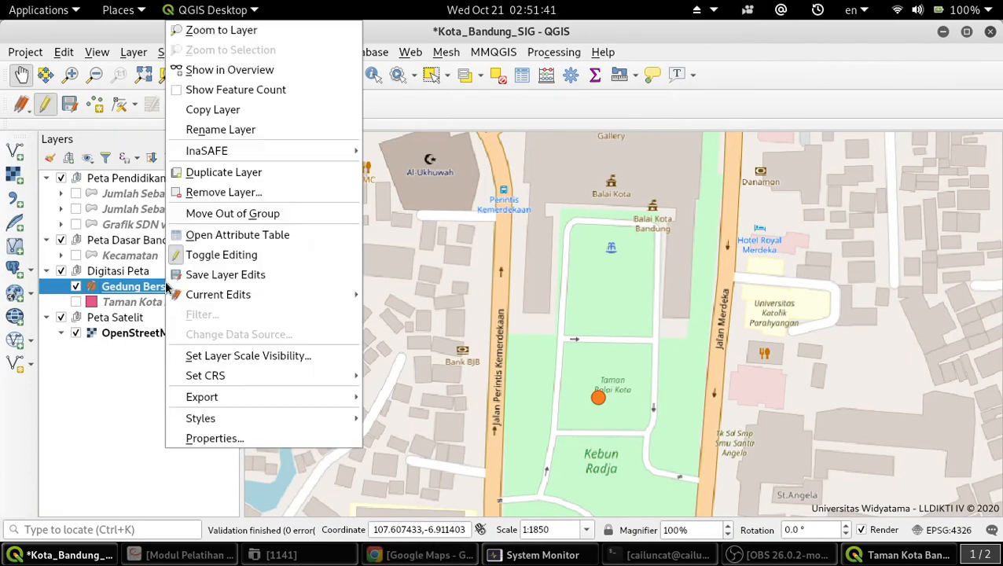
left_click(254, 29)
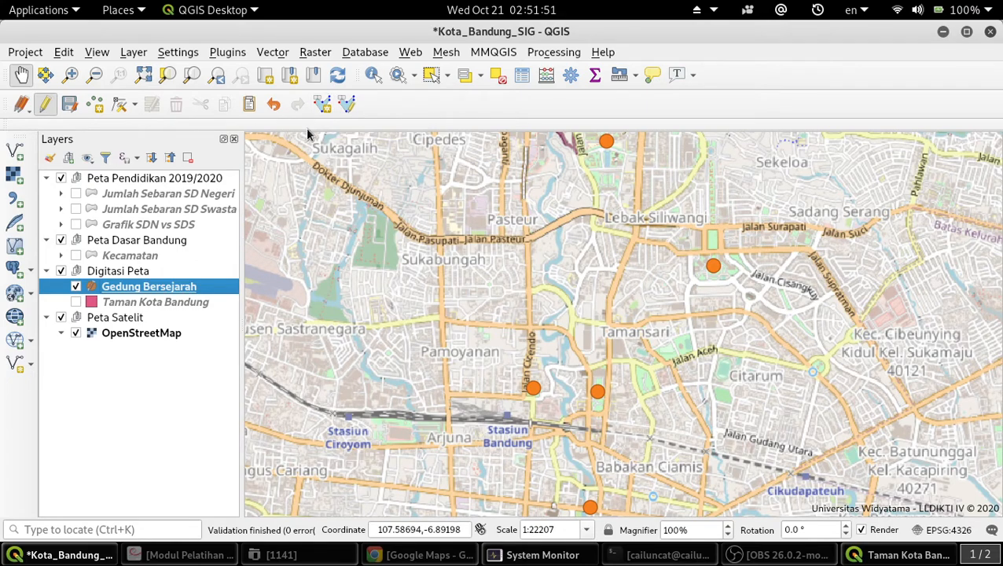
Save the Gedung Bersejarah layer edits and end its editing session.
left_click(69, 109)
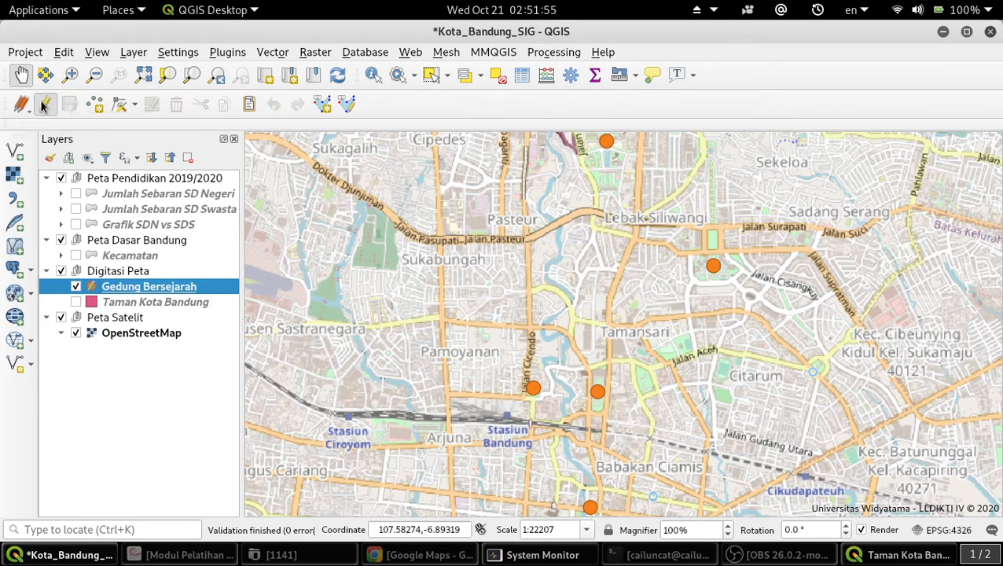
left_click(43, 106)
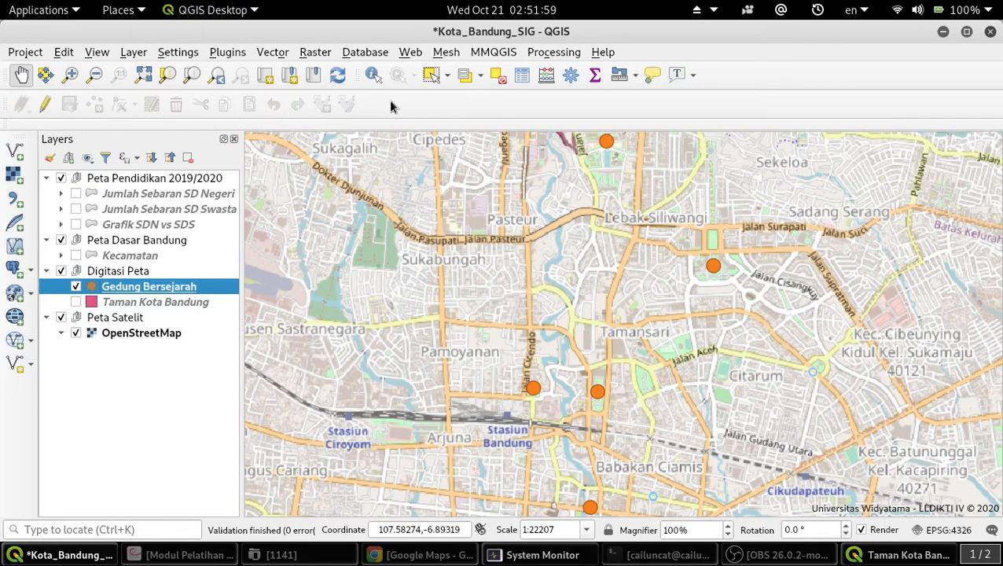
right_click(840, 74)
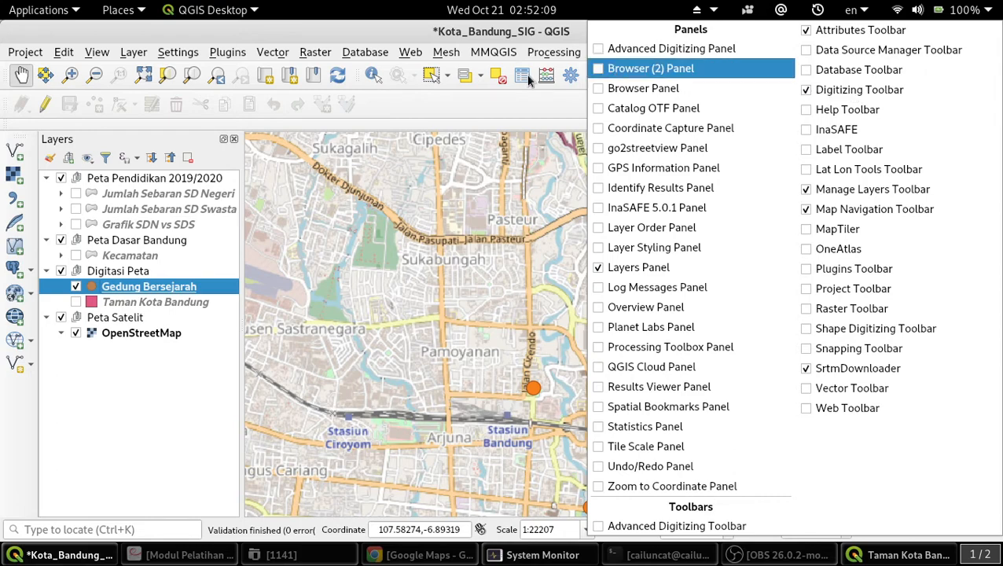
left_click(501, 33)
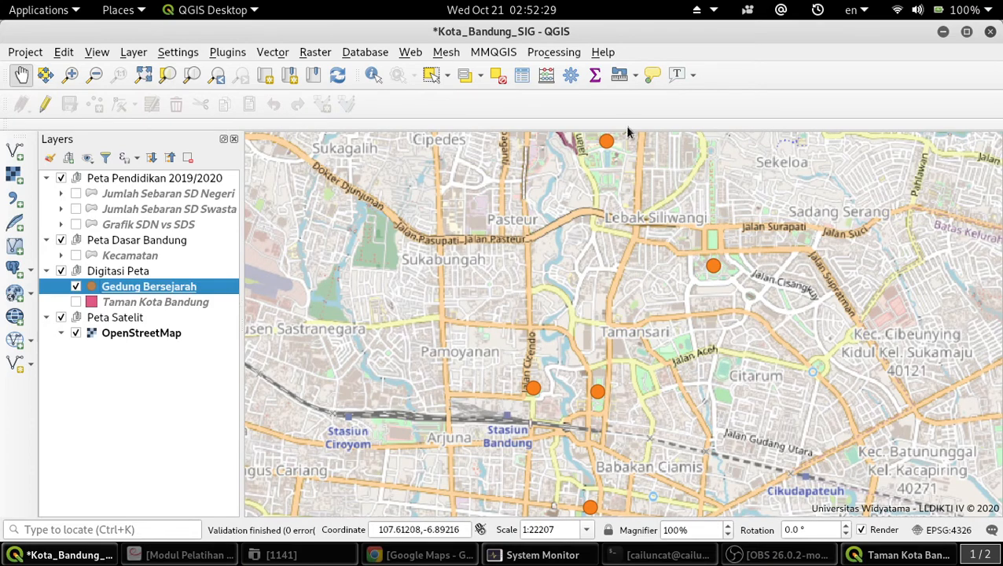
Open the Gedung Bersejarah attribute table, enlarge its window, and widen the nama_gedun column to review the full building names.
right_click(142, 289)
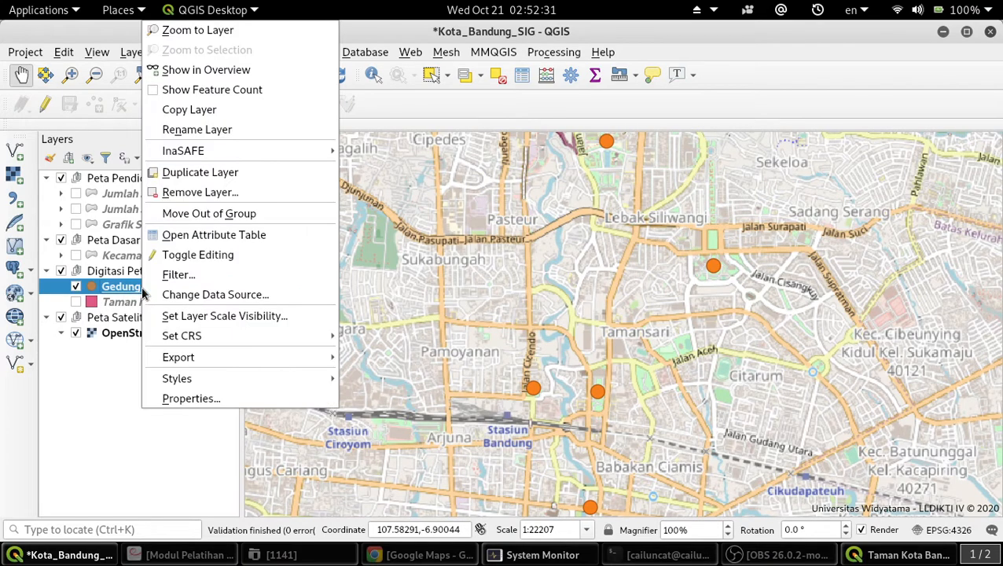
left_click(213, 235)
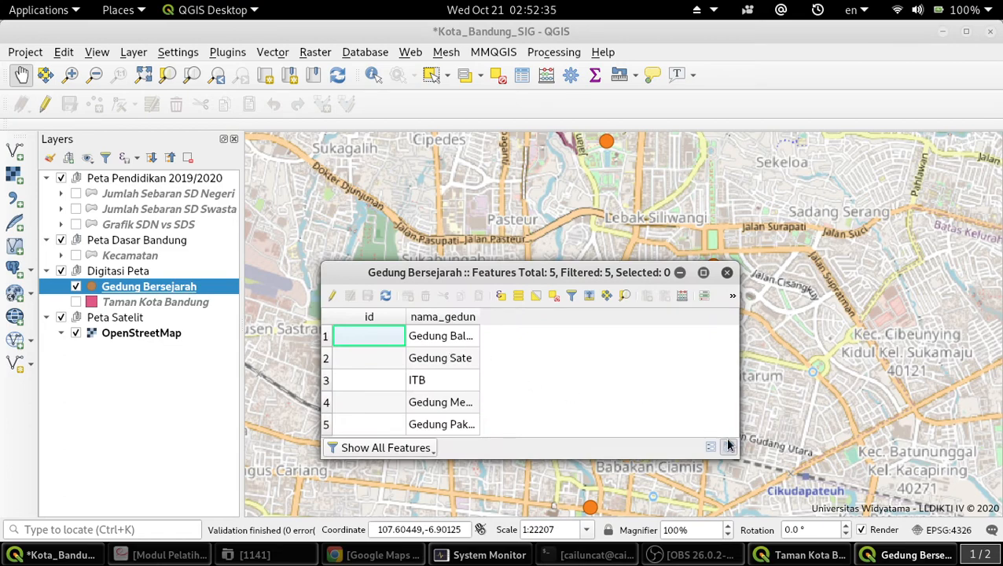
left_click_drag(737, 452, 777, 514)
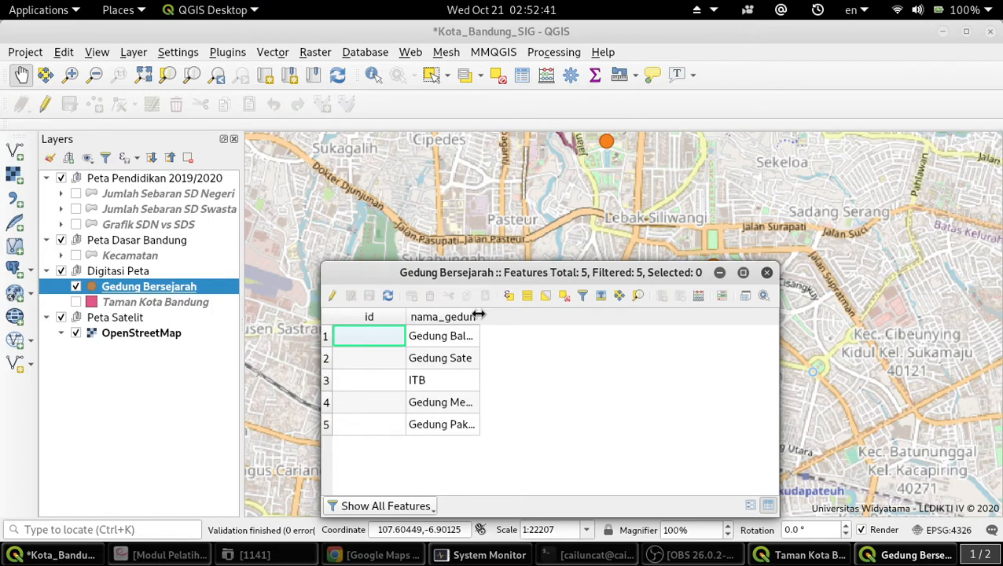
left_click_drag(479, 316, 543, 316)
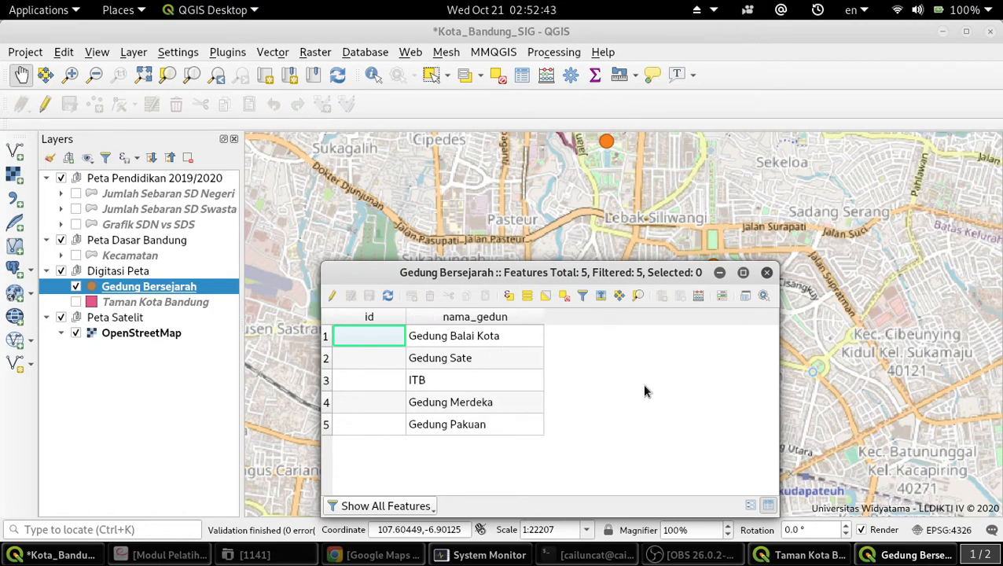
left_click_drag(537, 272, 492, 229)
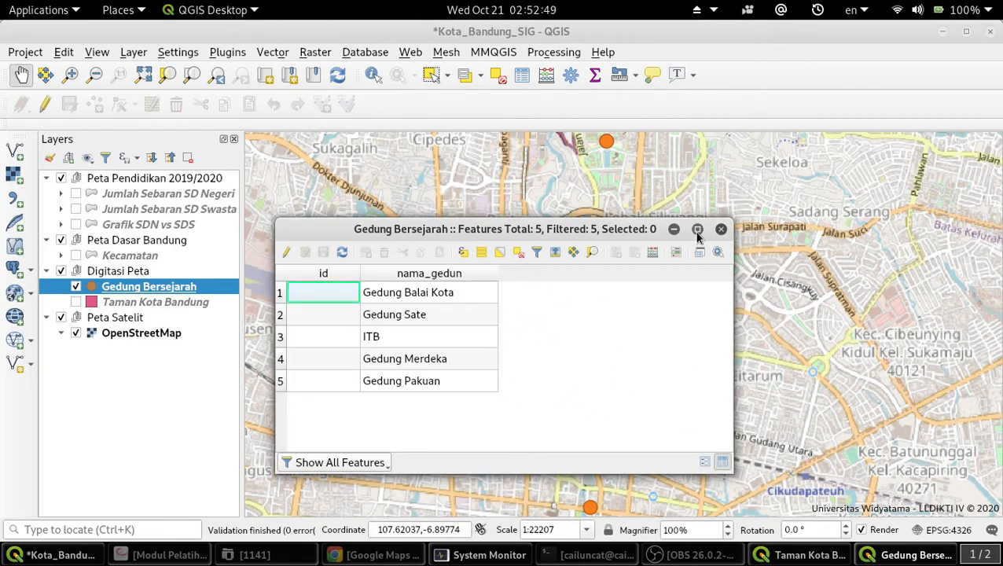
Close and reopen the Gedung Bersejarah attribute table to review the building records once more, and return to the map.
left_click(720, 230)
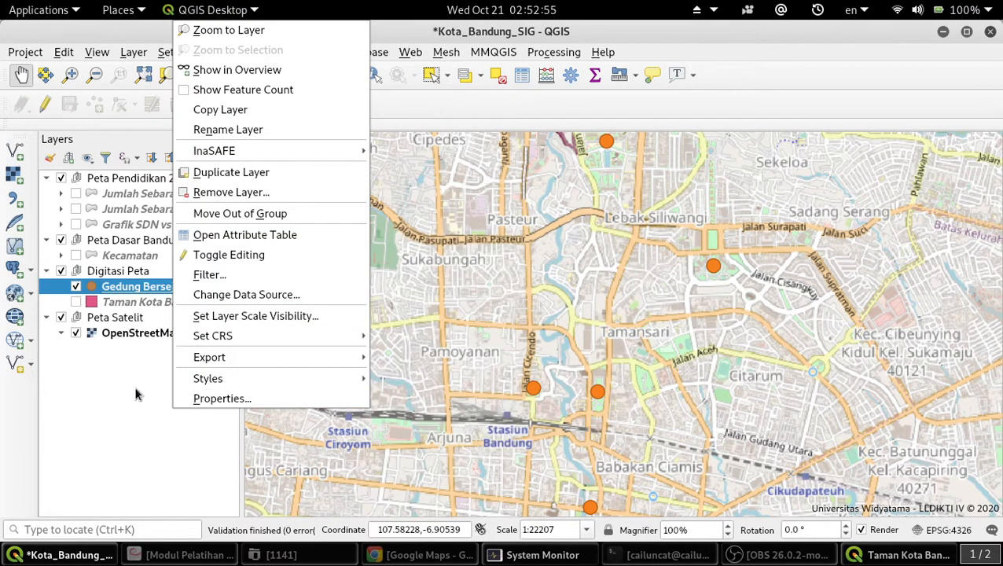
left_click(135, 393)
right_click(156, 288)
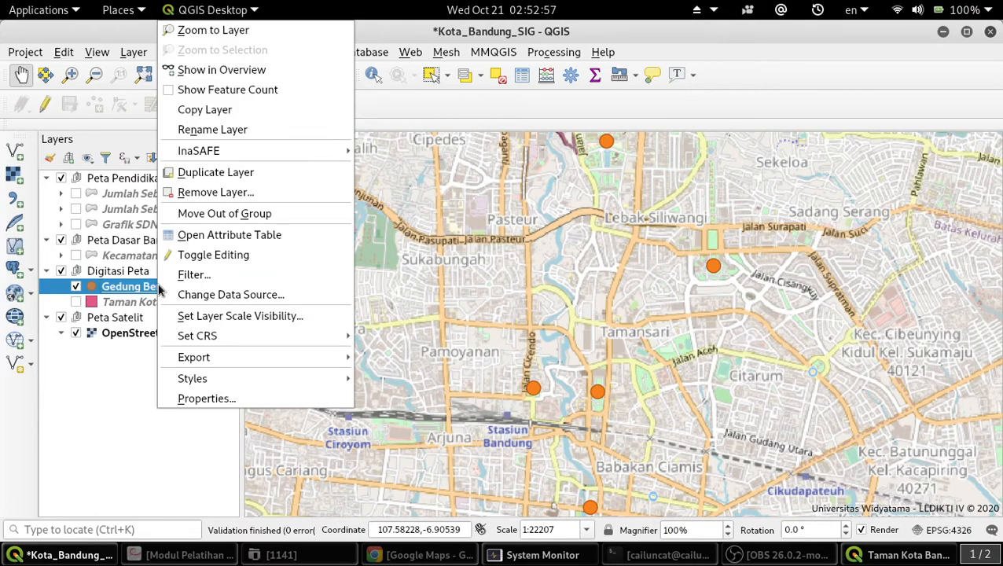
left_click(235, 235)
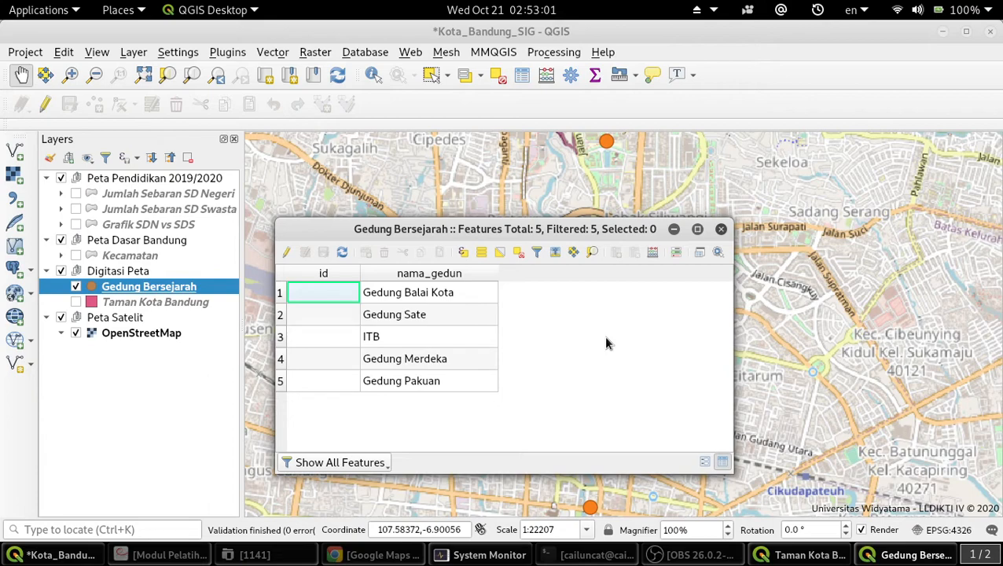
left_click(720, 230)
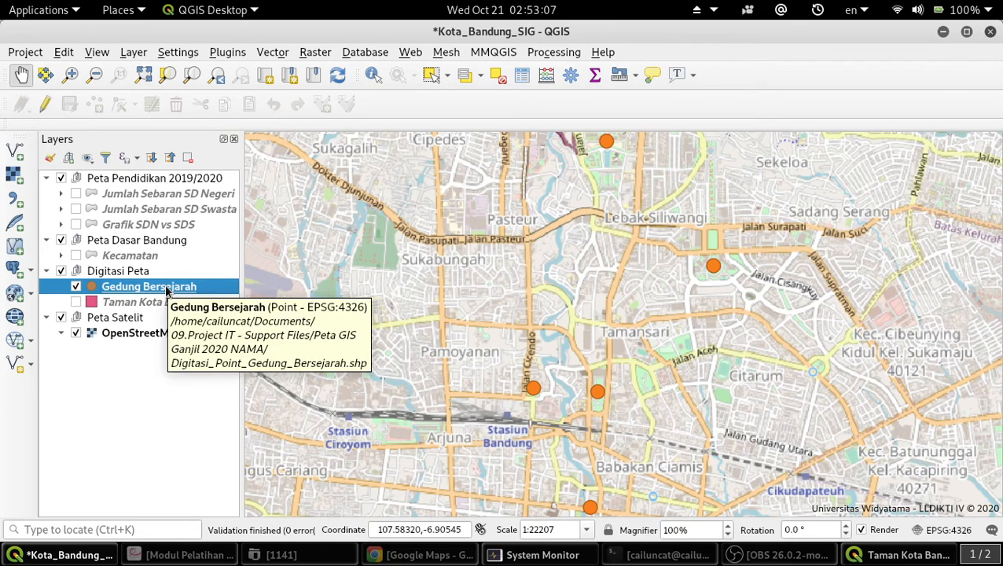
Open the Field Calculator from the source fields in the Gedung Bersejarah layer's properties.
right_click(167, 291)
left_click(281, 397)
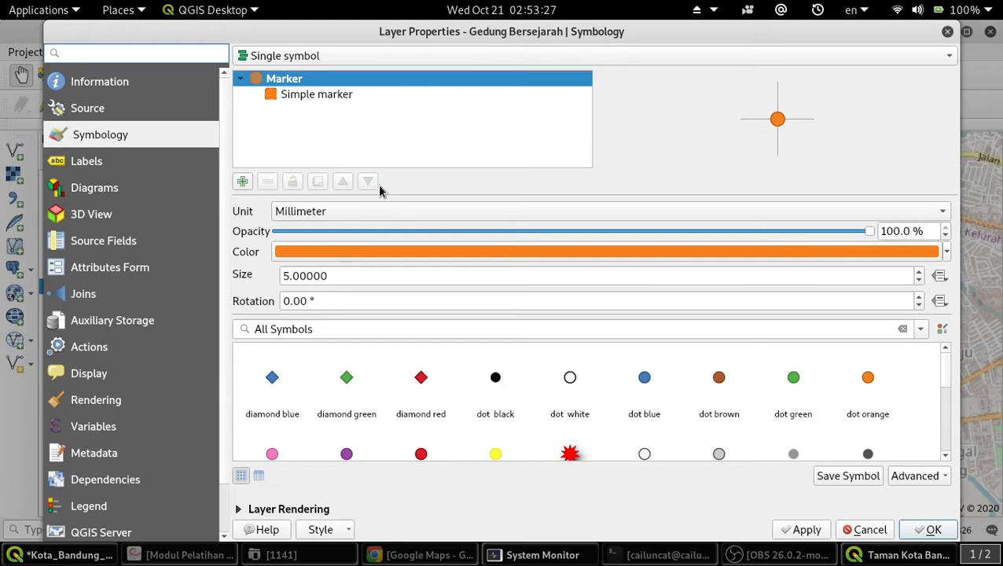
left_click(134, 242)
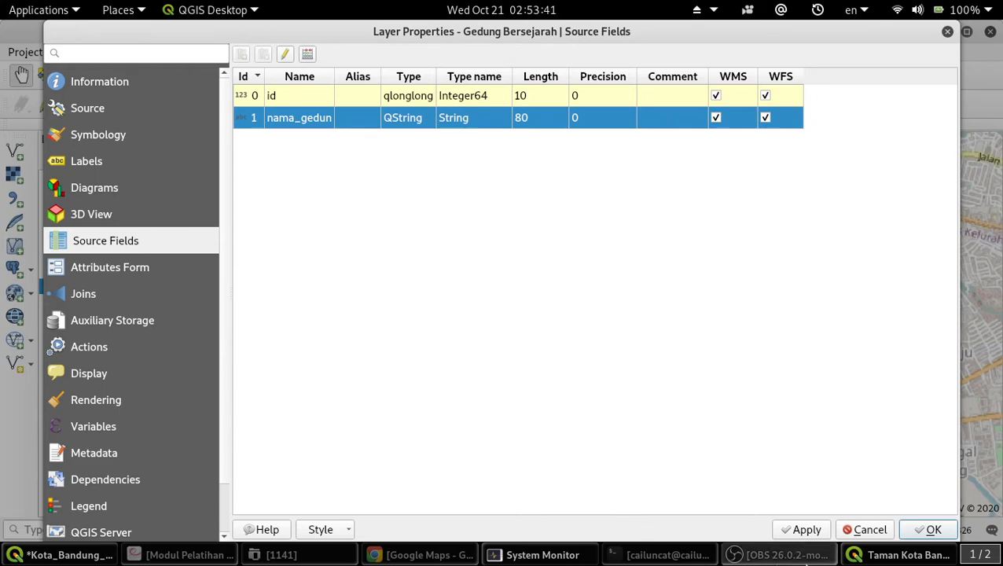
left_click(805, 557)
left_click(806, 556)
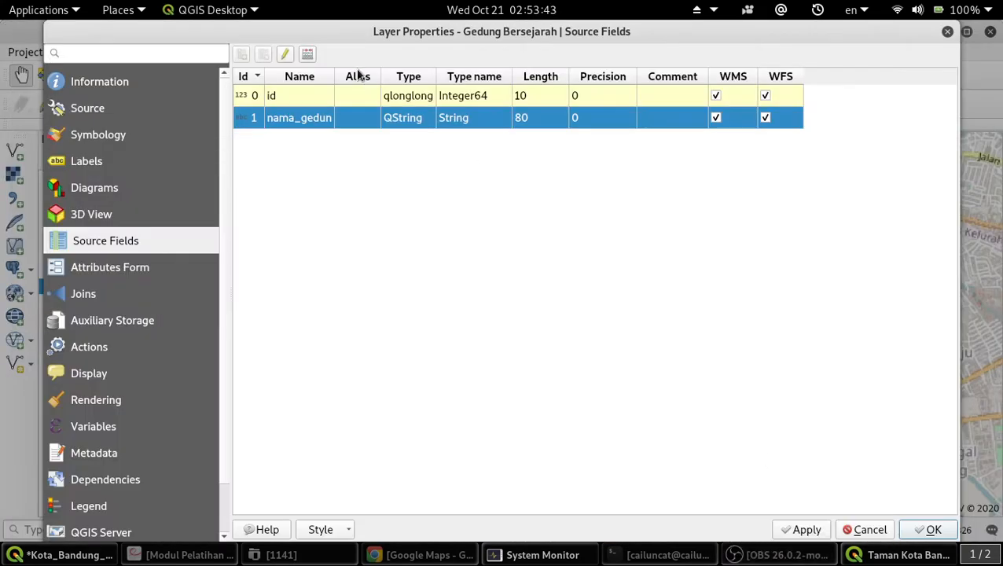
left_click(308, 58)
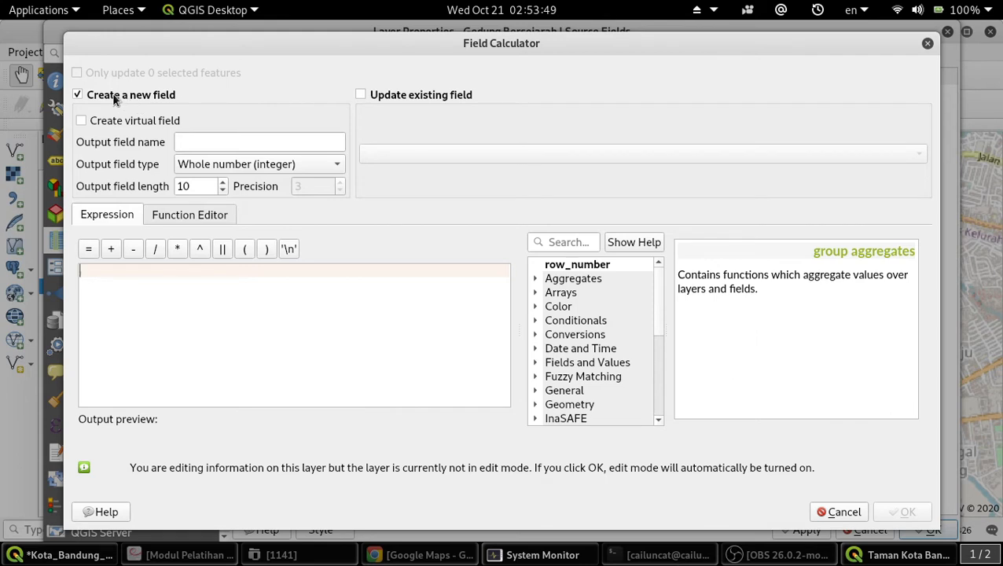
Define a new output field named x with type Decimal number (real) and a precision of 6.
left_click(206, 140)
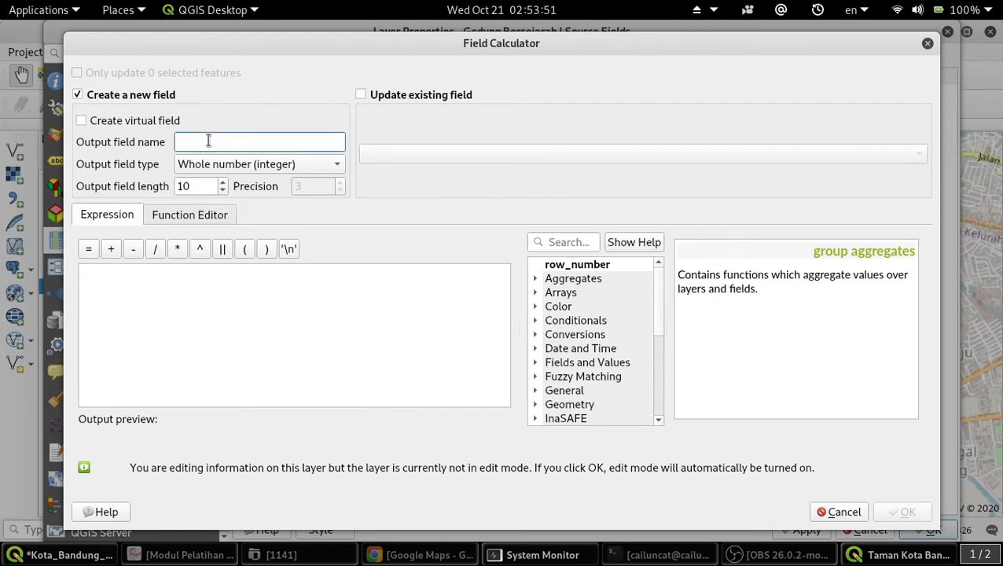
type("x")
left_click(257, 166)
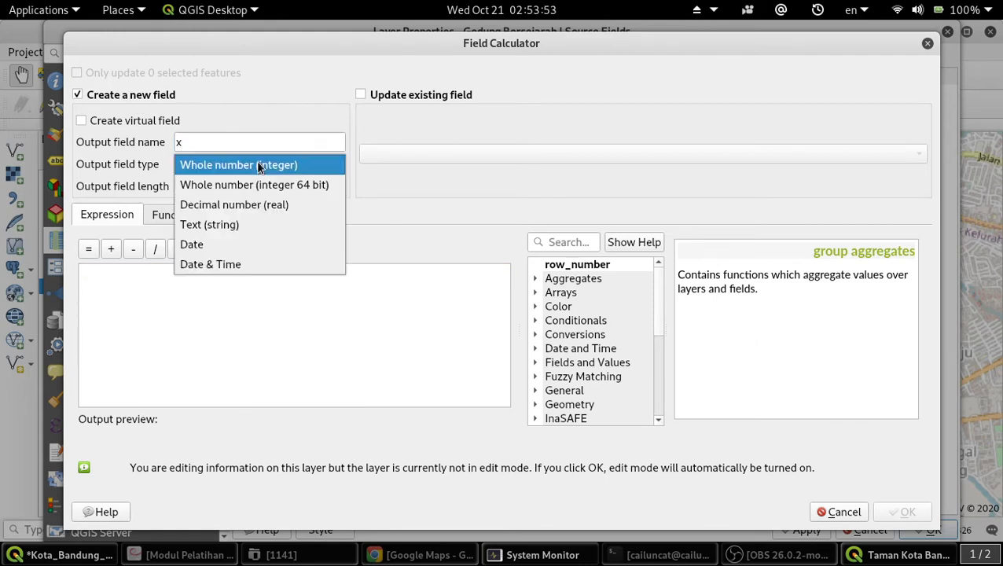
left_click(260, 204)
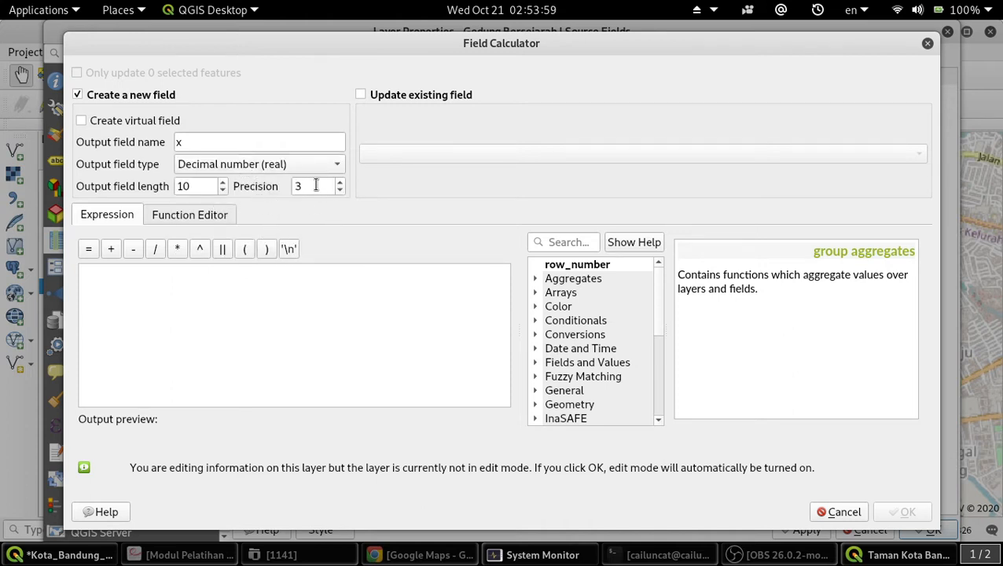
left_click(343, 183)
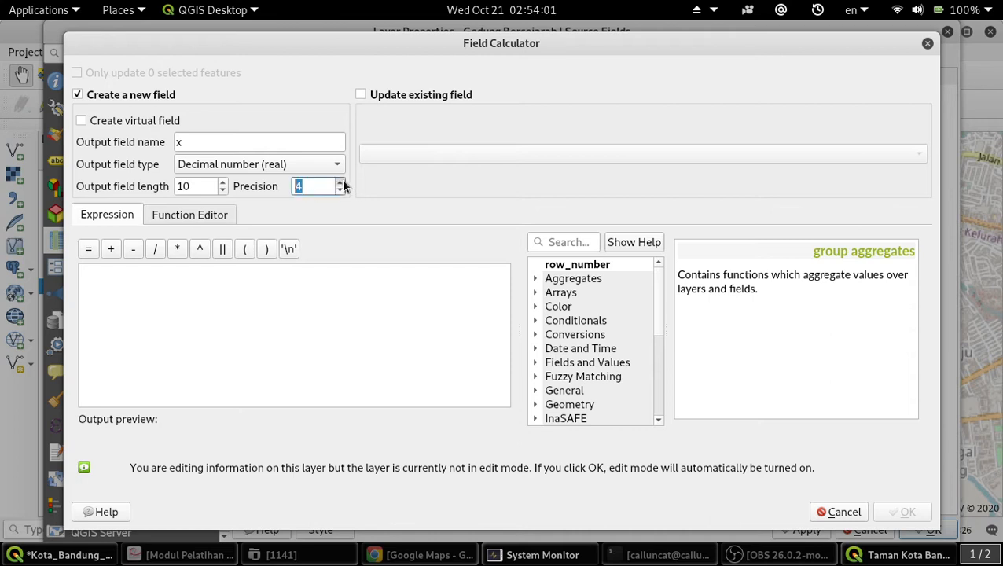
left_click(343, 183)
left_click(343, 183)
left_click(342, 183)
left_click(340, 190)
left_click(329, 184)
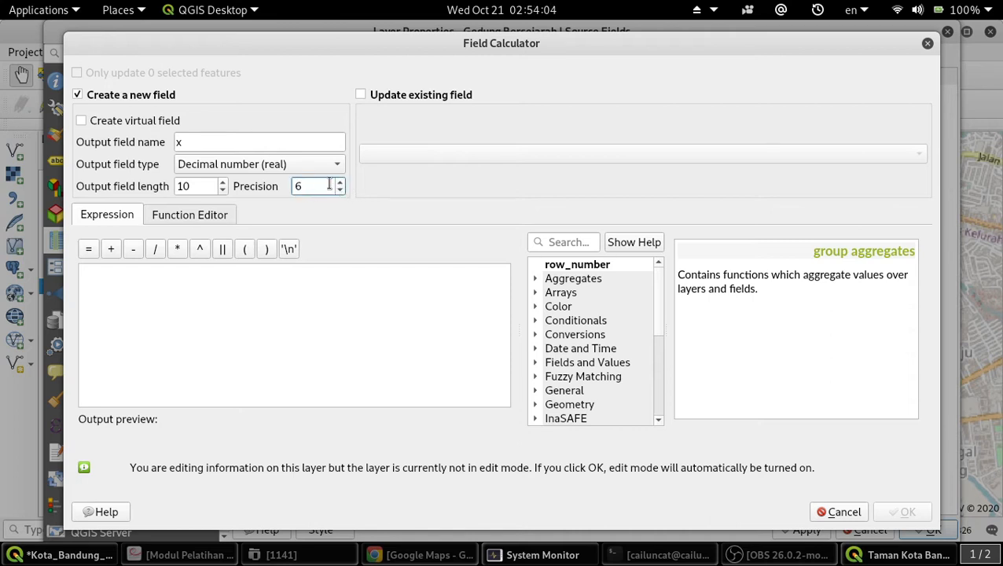
Switch to Google Maps to check how many decimals the city hall coordinates have, and return to the Field Calculator.
left_click(428, 556)
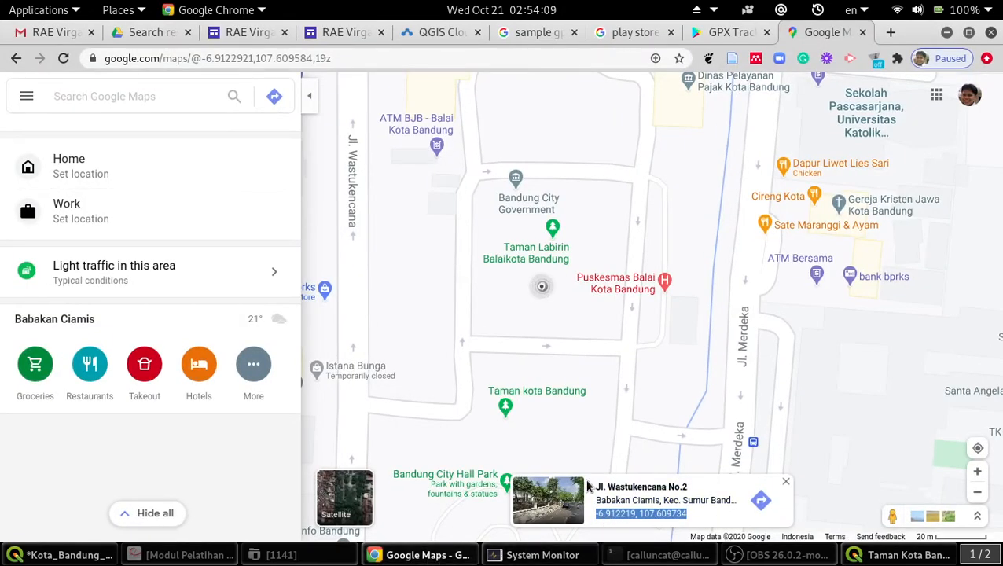
left_click(604, 514)
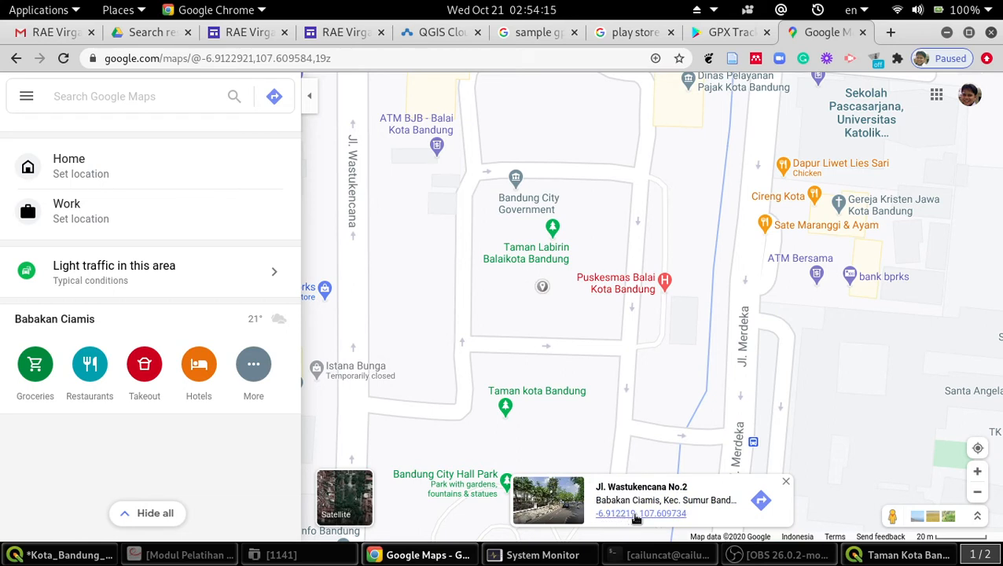
left_click(946, 32)
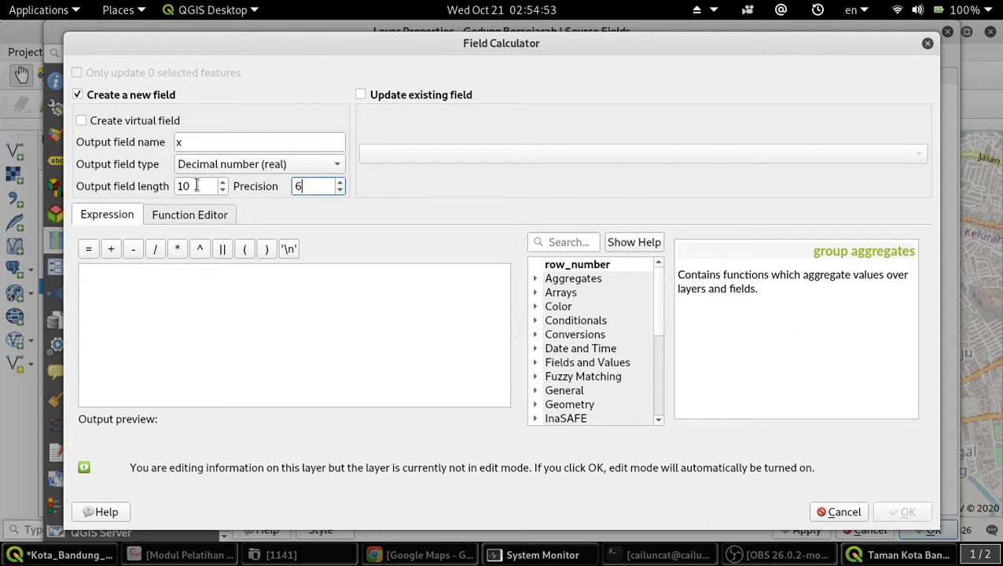
Enter 444.123456 as a sample expression and highlight its integer and decimal digits to illustrate field length and precision.
left_click(197, 185)
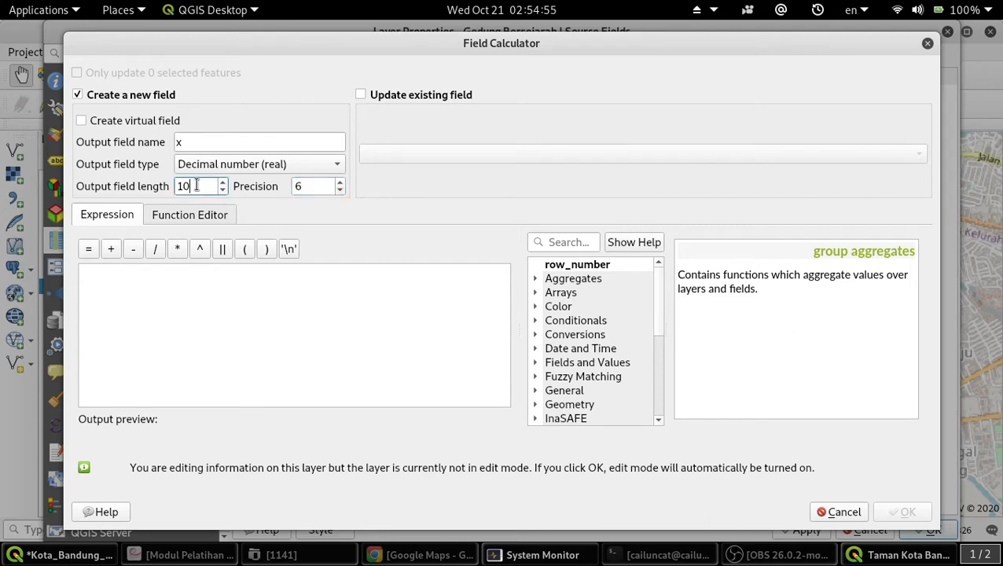
double_click(196, 186)
left_click(164, 285)
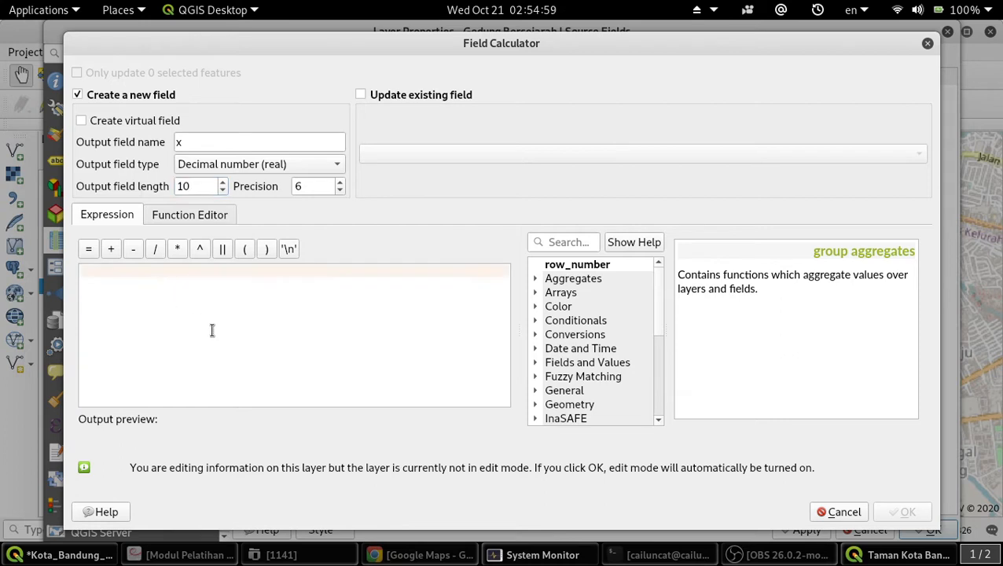
type("44")
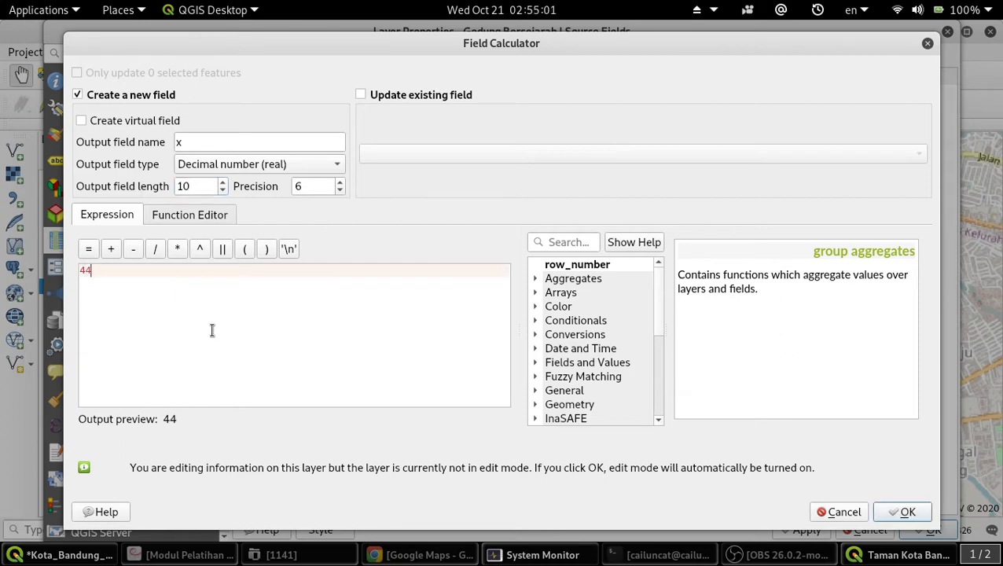
type("4.")
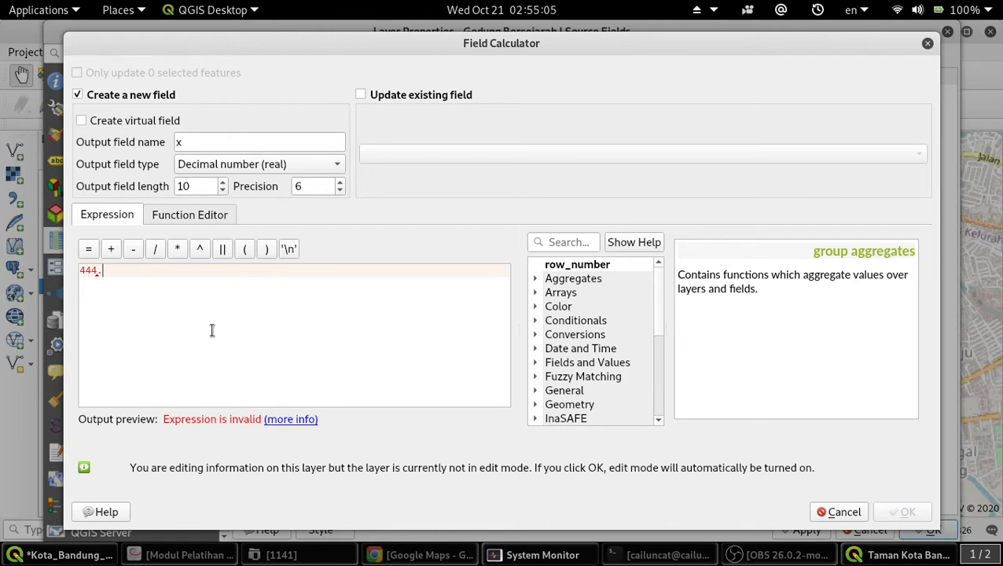
type("12345")
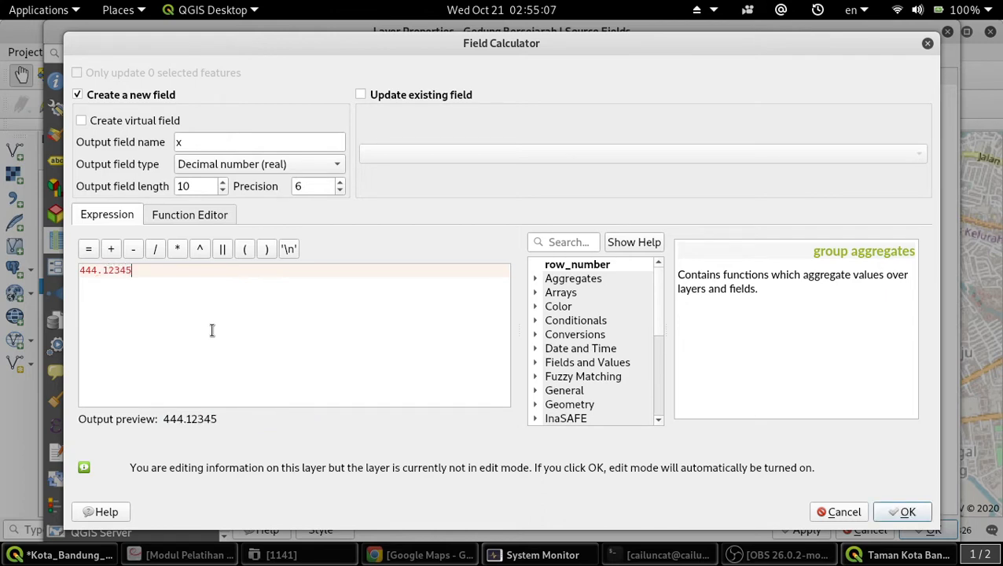
type("6")
key("shift+Left")
key("shift+Left")
key("shift+Left")
key("shift+Left")
key("shift+Left")
key("shift+Left")
key("shift+Left")
key("shift+Left")
key("shift+Left")
key("shift+Left")
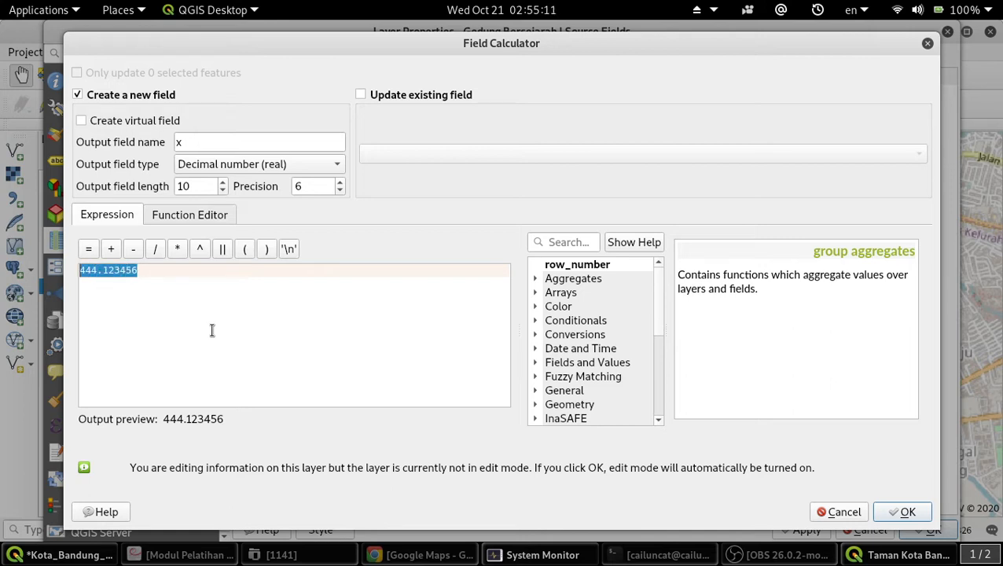
key("Left")
key("shift+Right")
key("shift+Right")
key("shift+Right")
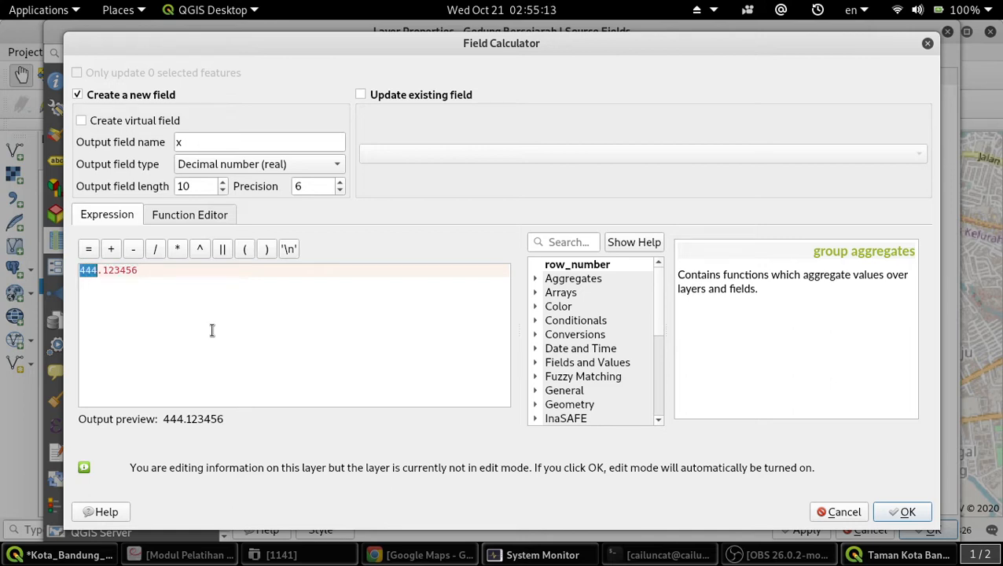
key("Right")
key("Right")
key("shift+Right")
key("shift+Right")
key("shift+Right")
key("shift+Right")
key("shift+Right")
key("shift+Right")
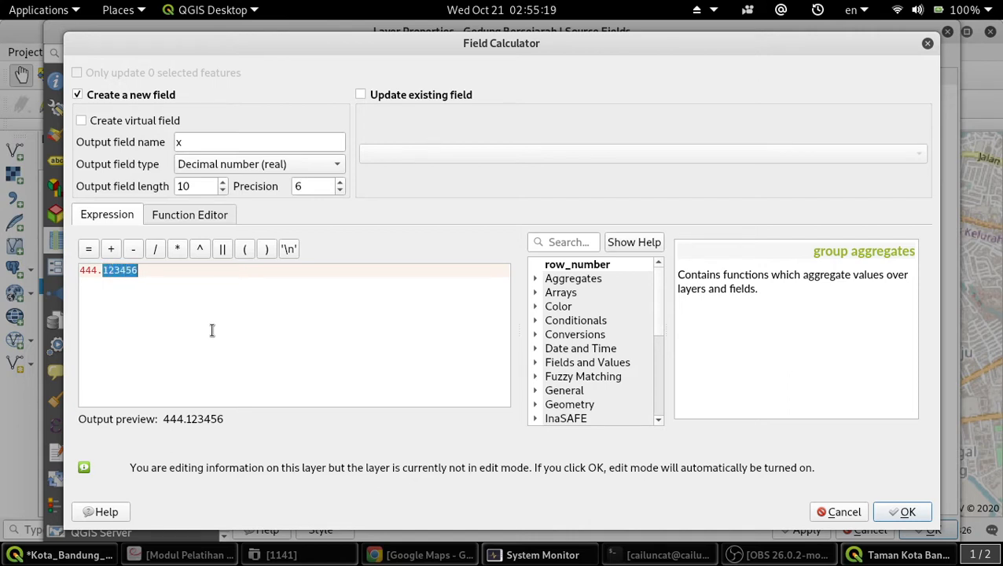
Extend the sample number to 4444.123456 and highlight its digit groups to compare them with the field length.
key("Home")
type("4")
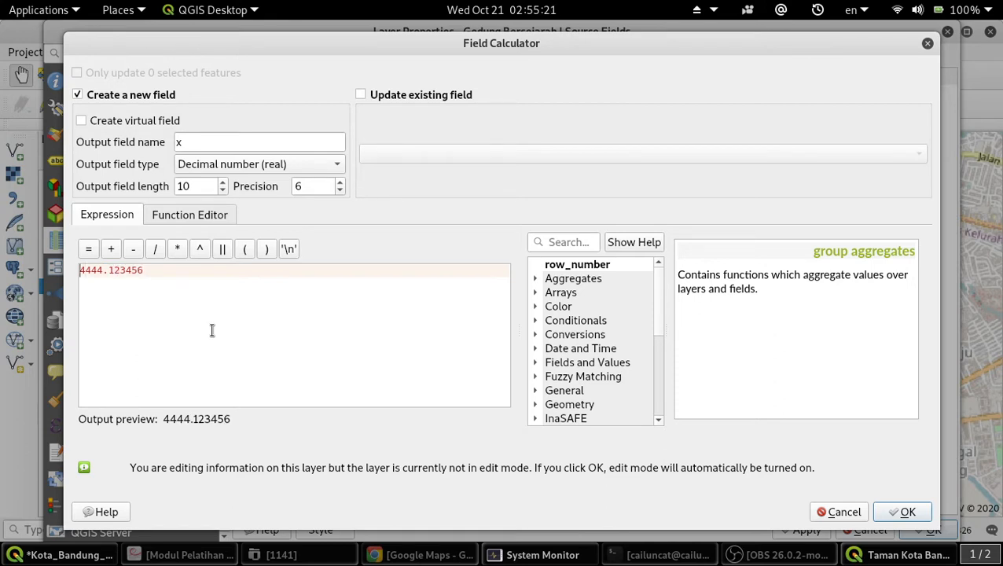
key("shift+Right")
key("shift+Right")
key("shift+Right")
key("shift+Right")
key("shift+Right")
key("Right")
key("shift+Right")
key("shift+Right")
key("shift+Right")
key("shift+Right")
key("shift+Right")
key("shift+Right")
key("Right")
key("ctrl+Left")
key("ctrl+Left")
key("ctrl+a")
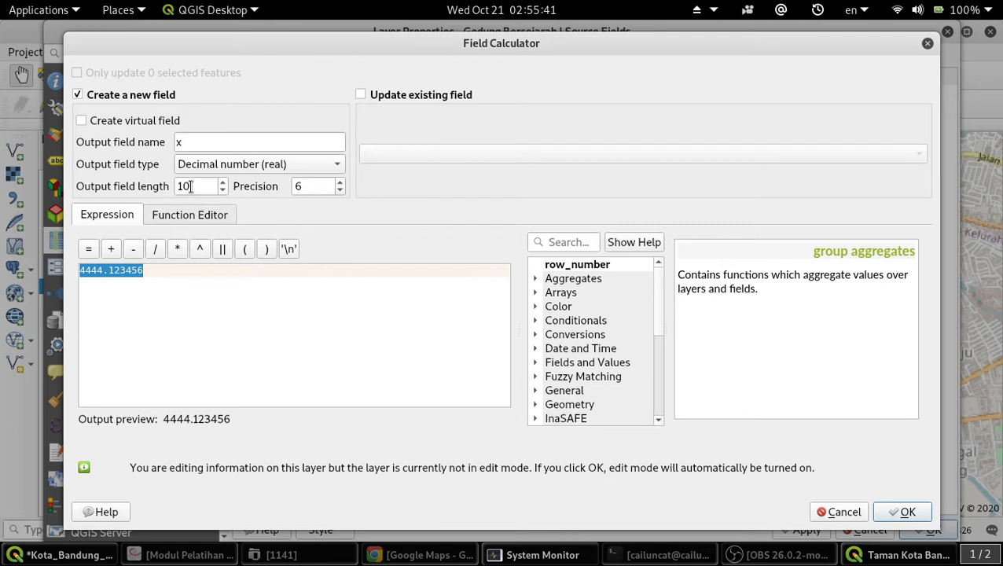
Shorten the sample number to 444.123456 and set the x field's output length to 9.
left_click(103, 290)
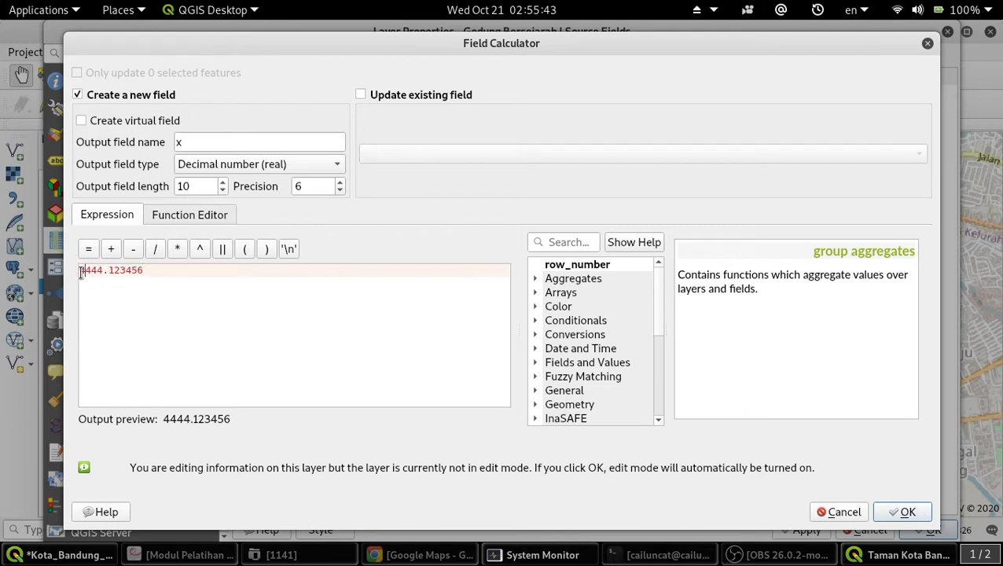
left_click_drag(78, 271, 85, 270)
key("Delete")
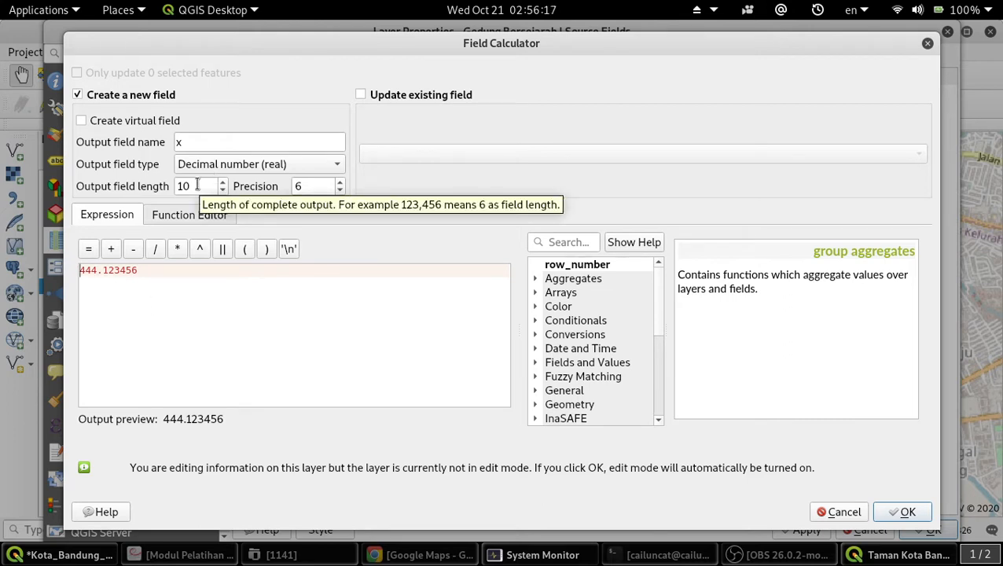
left_click(222, 190)
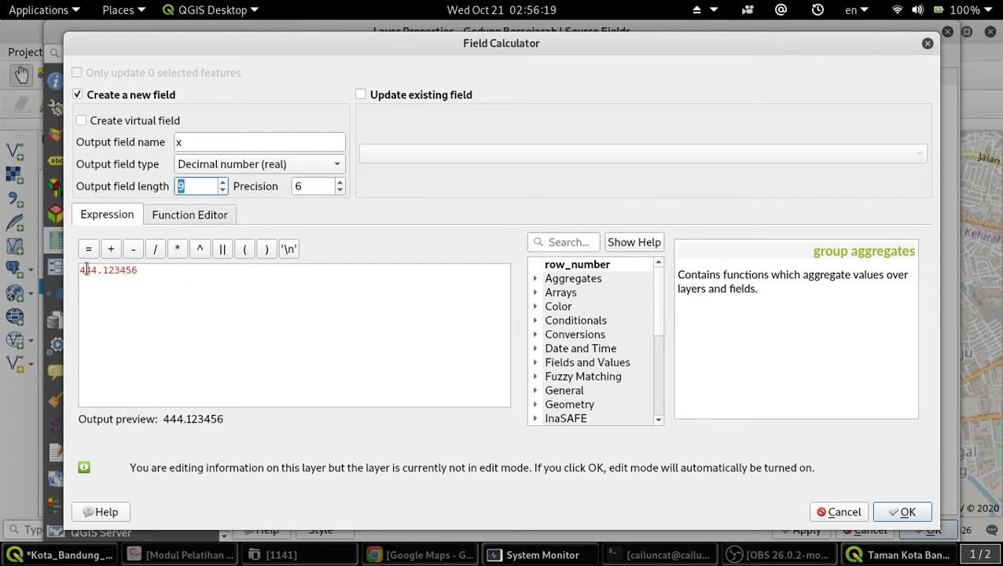
Highlight the decimal and integer digits of the sample number, and clear the expression.
left_click_drag(103, 271, 146, 273)
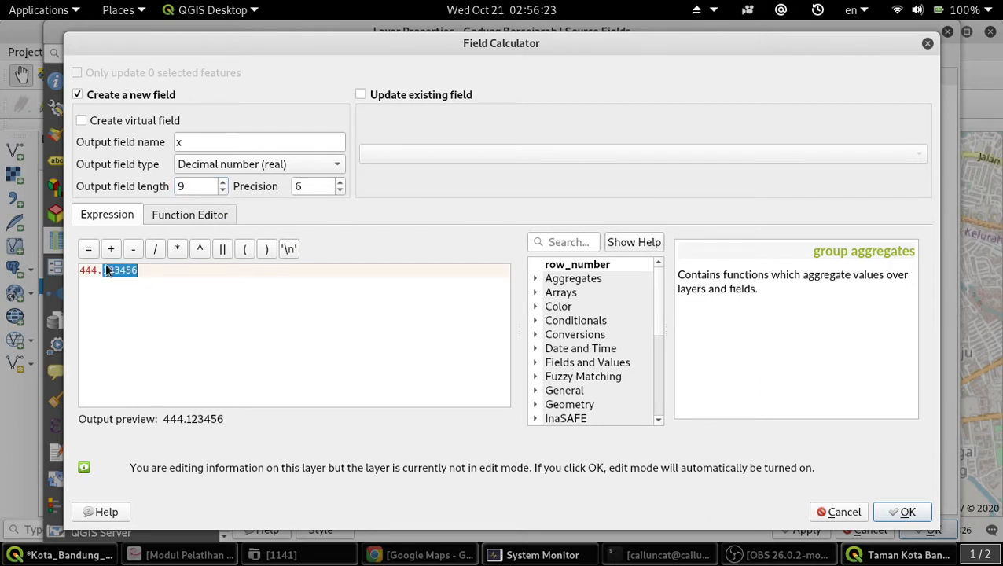
left_click_drag(100, 270, 59, 270)
left_click(197, 271)
left_click_drag(198, 270, 41, 249)
key("BackSpace")
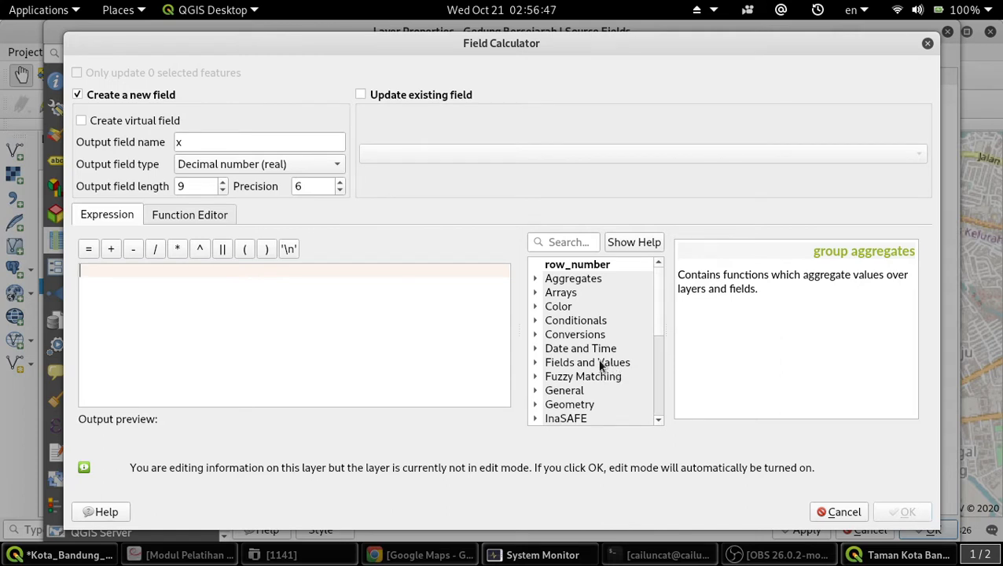
Calculate the new x field with the $x geometry function and create the field.
scroll(582, 351, "down", 3)
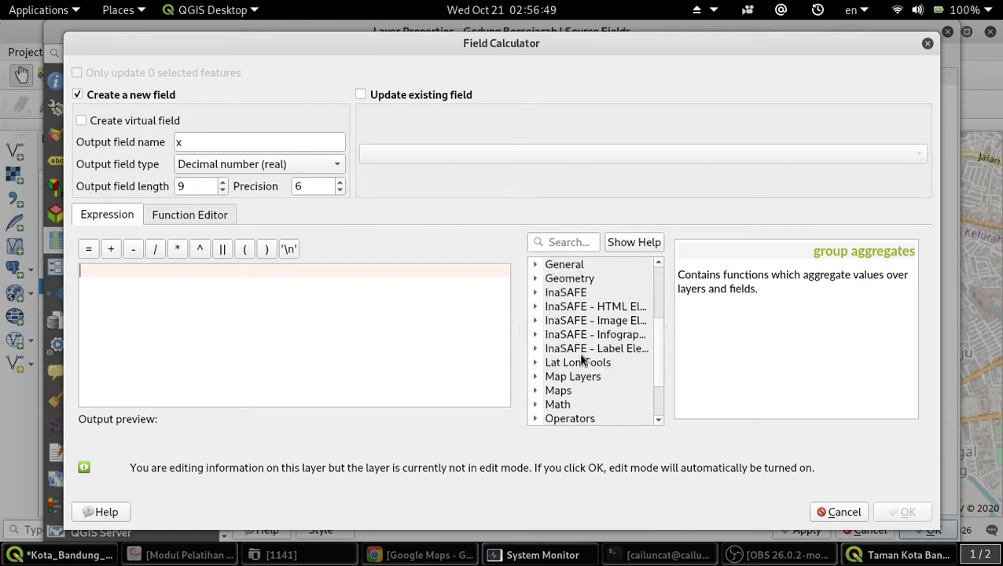
left_click(582, 279)
double_click(581, 281)
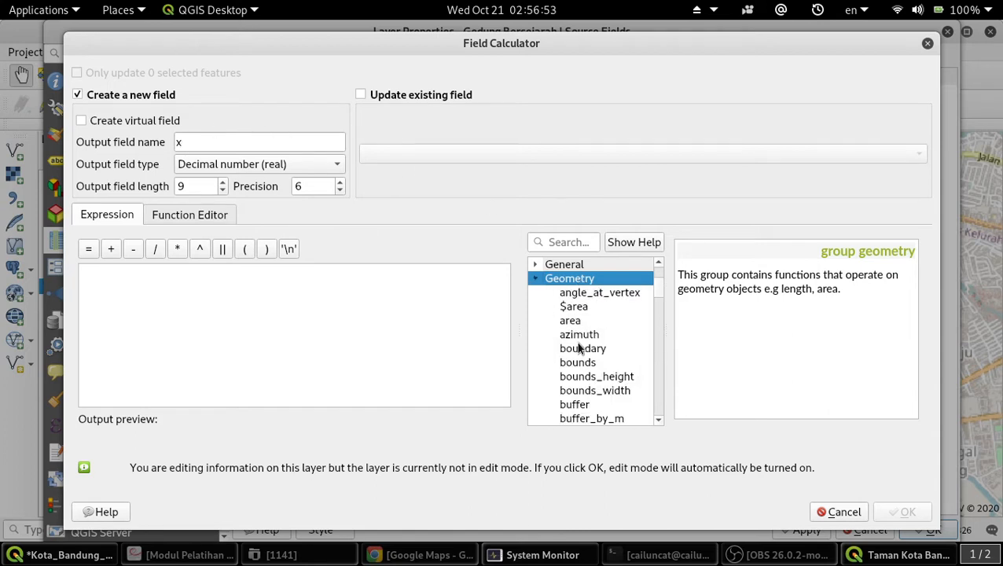
scroll(576, 350, "down", 10)
scroll(575, 361, "down", 20)
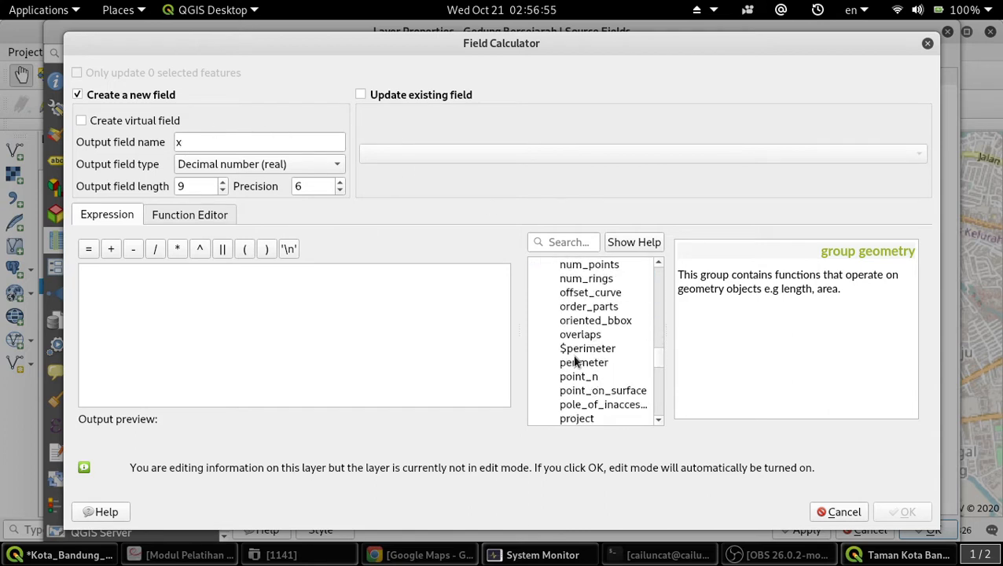
scroll(575, 361, "down", 1)
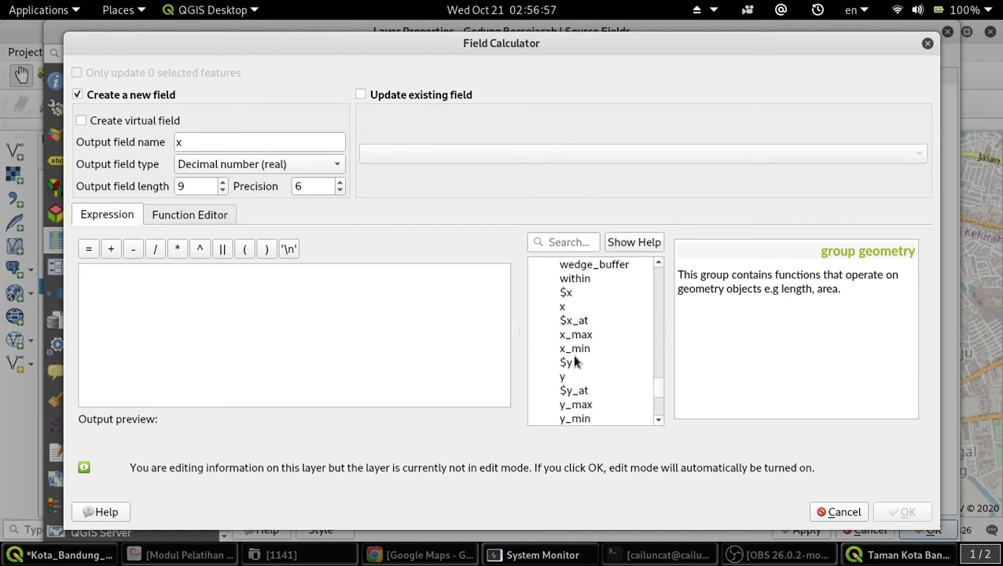
left_click(564, 293)
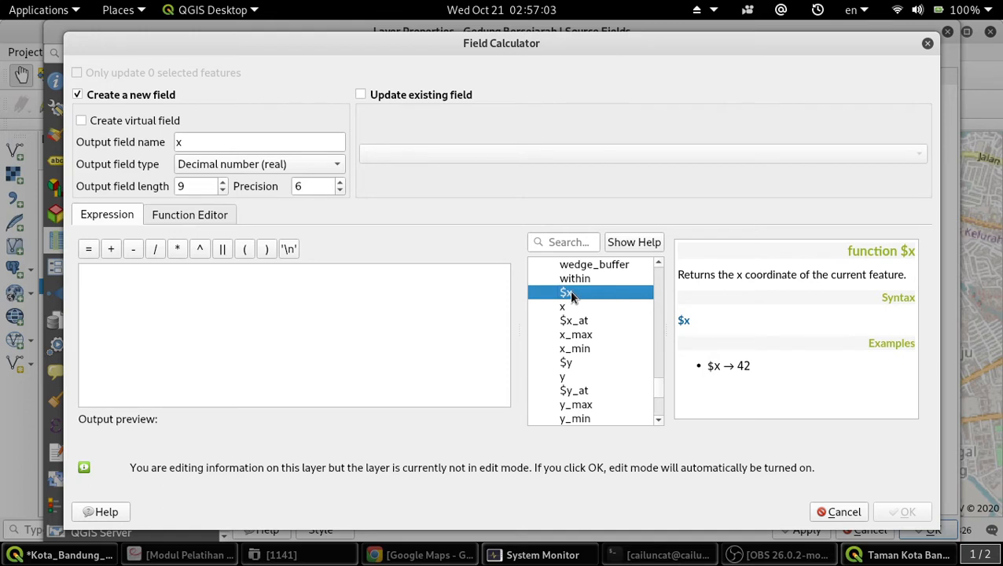
double_click(571, 296)
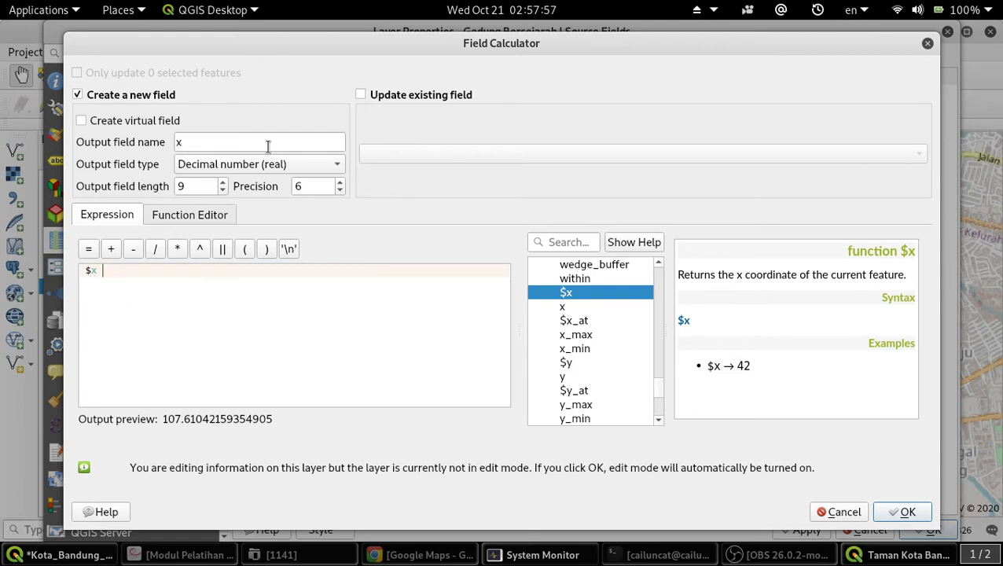
left_click(908, 511)
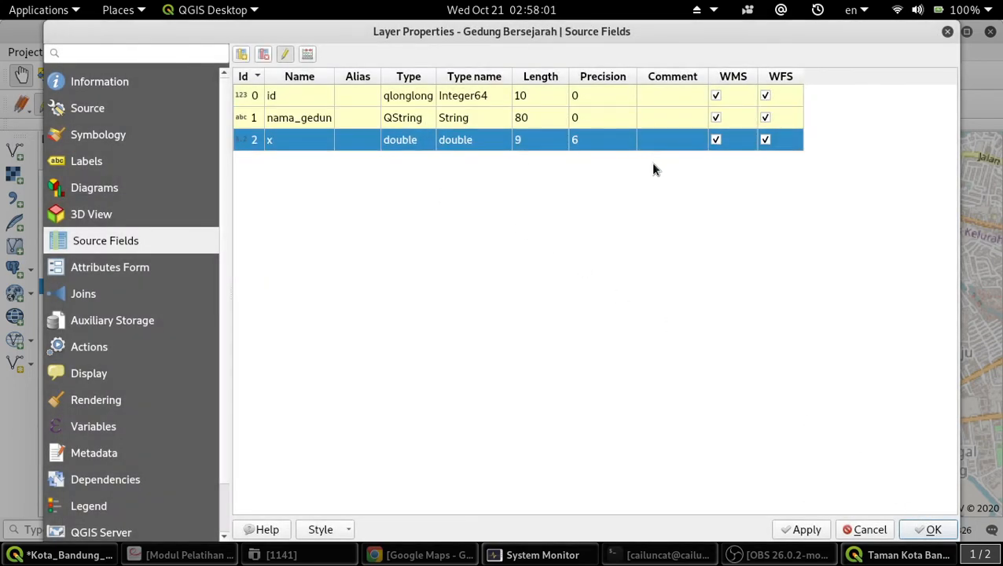
Set up another new field named y in the Field Calculator as Decimal number (real), with length 9 and precision 6.
left_click(309, 57)
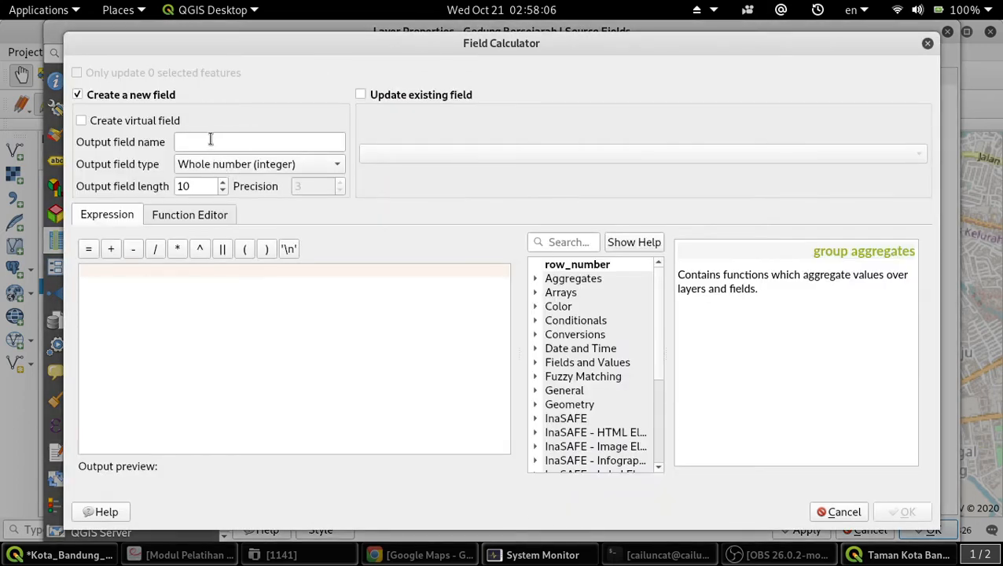
left_click(210, 140)
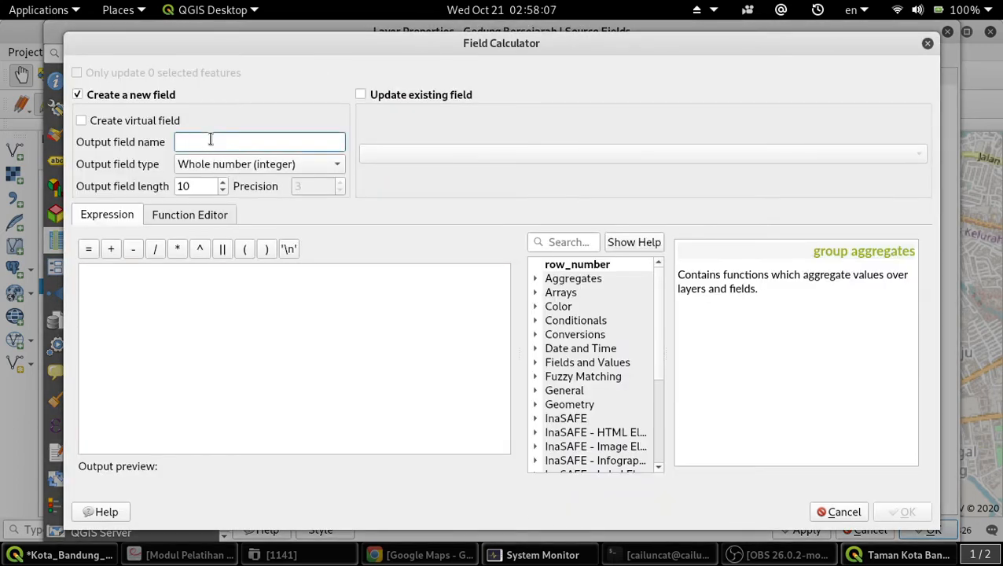
type("y")
left_click(256, 168)
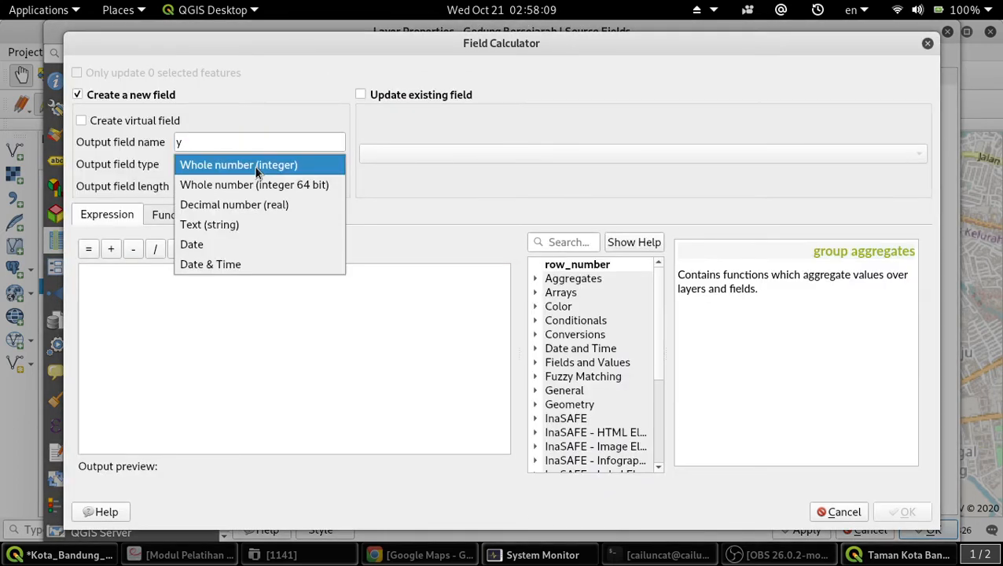
left_click(266, 204)
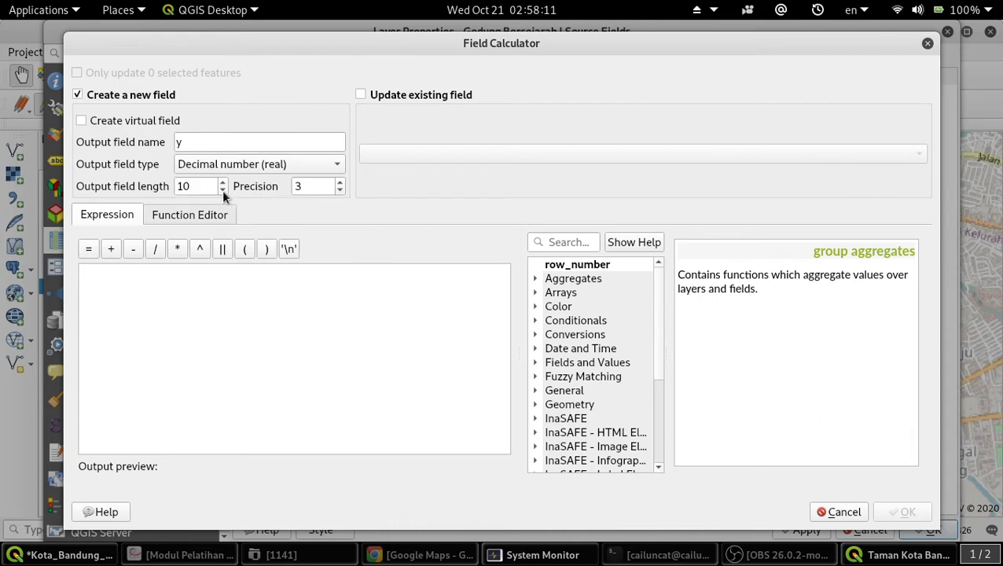
left_click(222, 190)
left_click(339, 181)
left_click(339, 181)
left_click(340, 182)
left_click(339, 181)
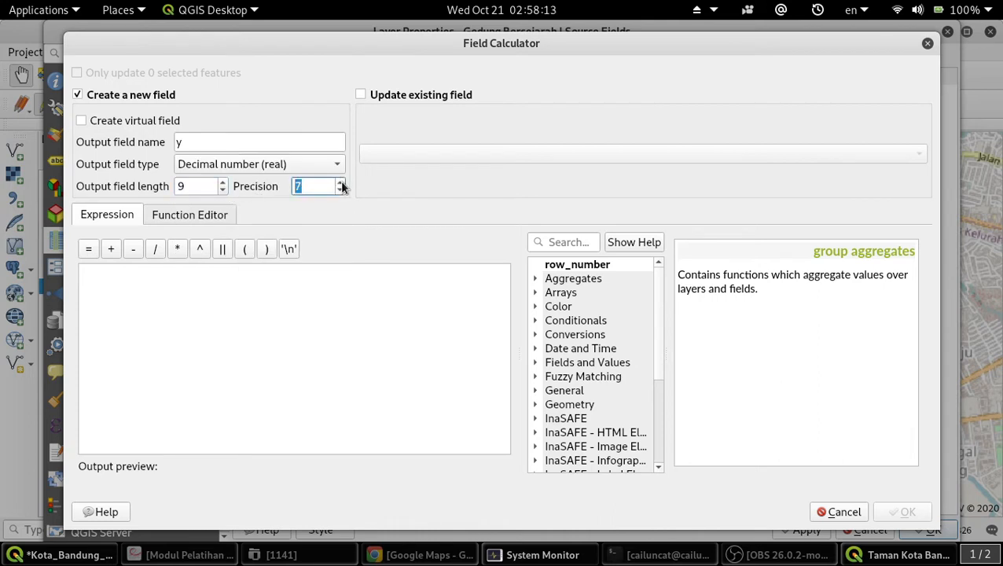
left_click(341, 190)
Calculate the y field with the $y geometry function and create the field.
left_click(578, 404)
scroll(580, 350, "down", 2)
double_click(582, 322)
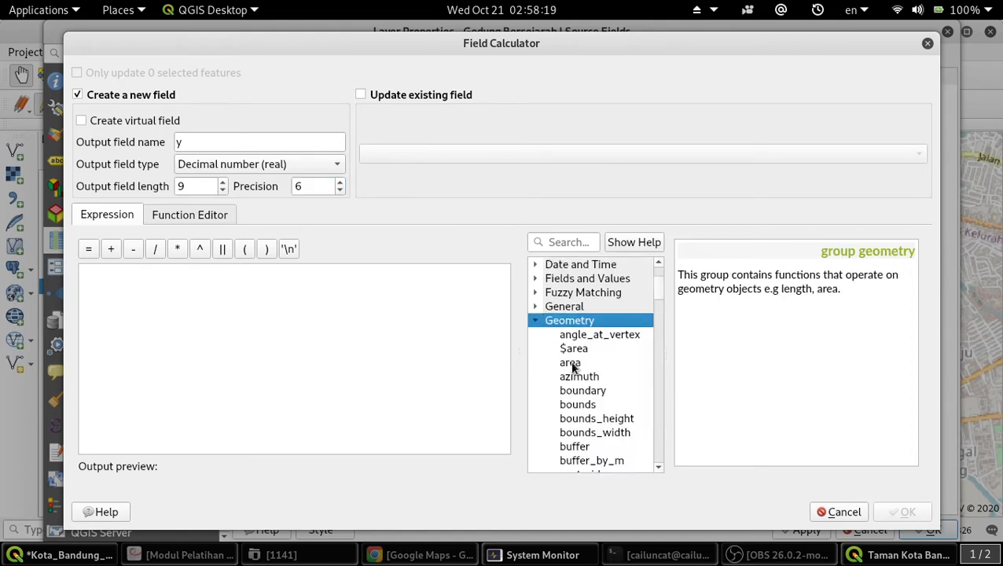
scroll(570, 361, "down", 20)
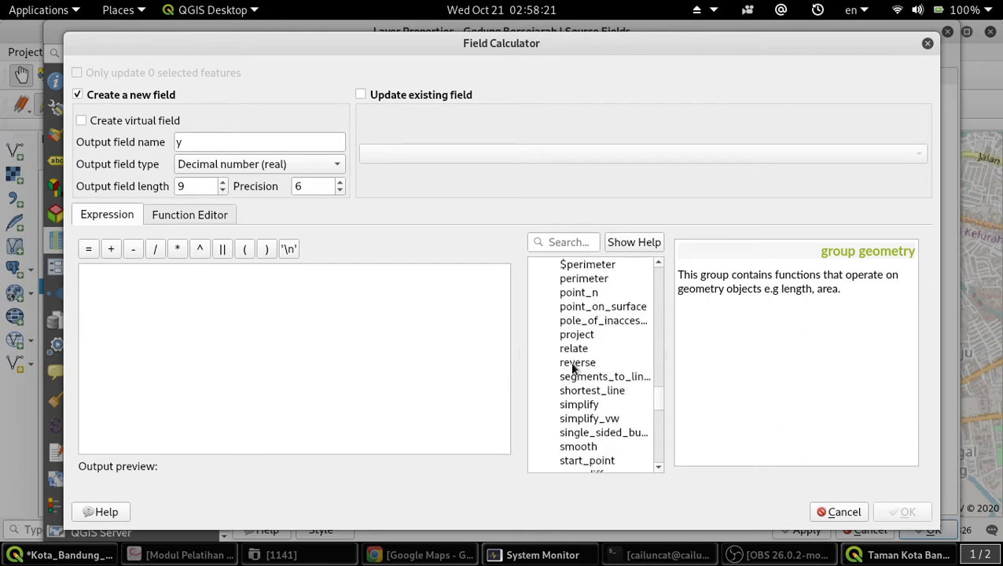
scroll(569, 362, "down", 7)
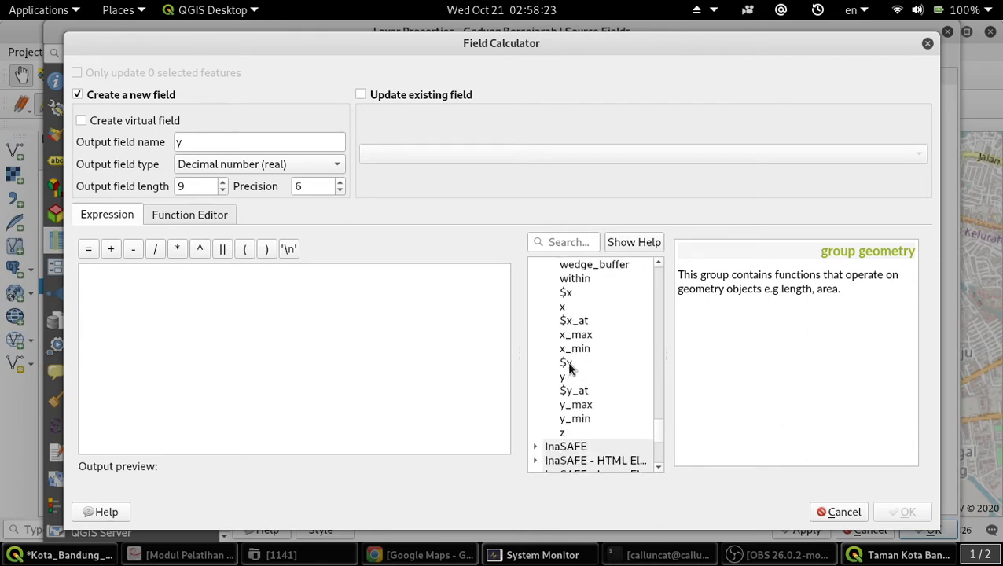
left_click(566, 363)
double_click(566, 363)
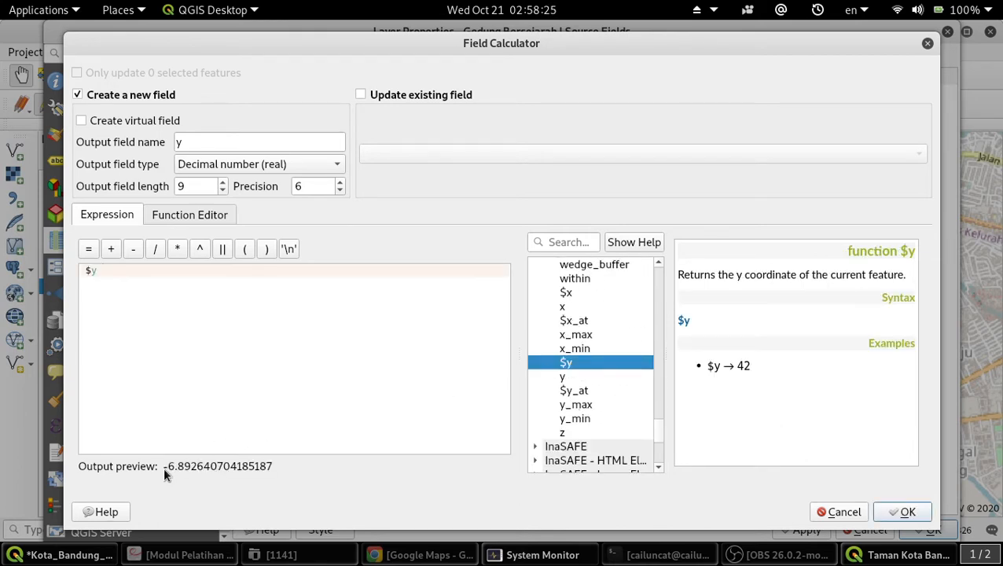
left_click(903, 512)
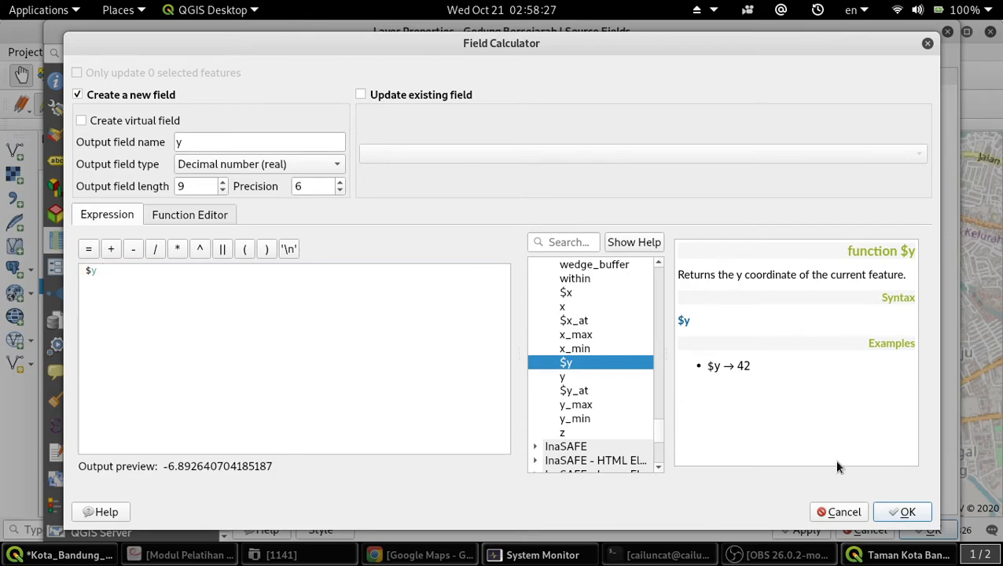
Accept the layer properties, save the Gedung Bersejarah edits and end the editing session.
left_click(927, 529)
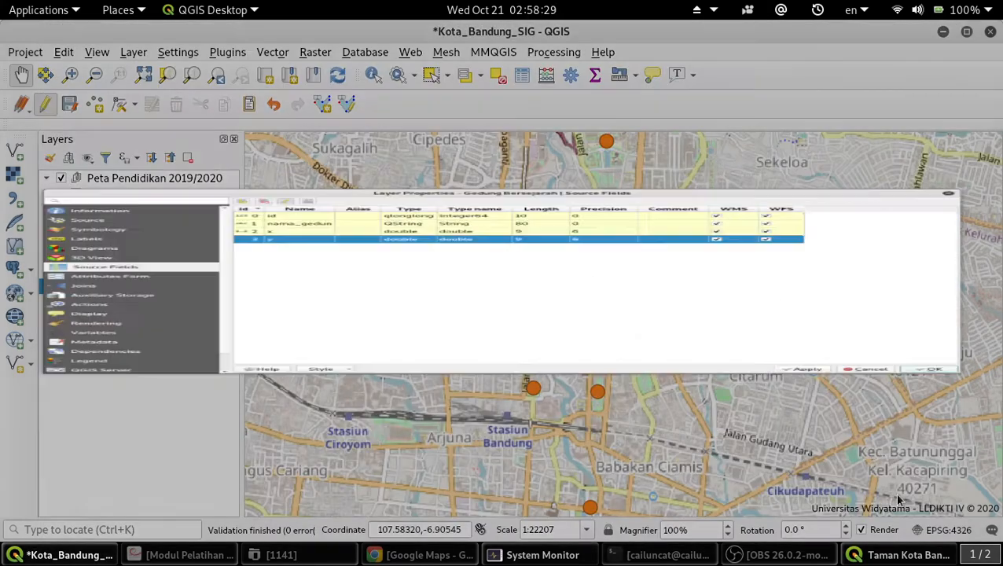
left_click(70, 107)
left_click(45, 105)
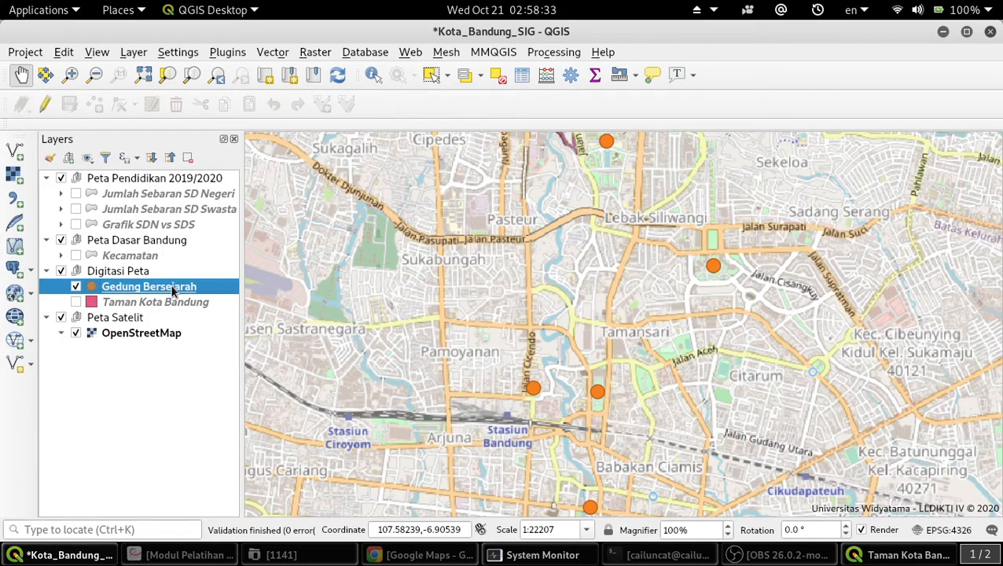
Examine the x and y coordinate values in the Gedung Bersejarah attribute table, and close the table.
right_click(173, 291)
left_click(273, 236)
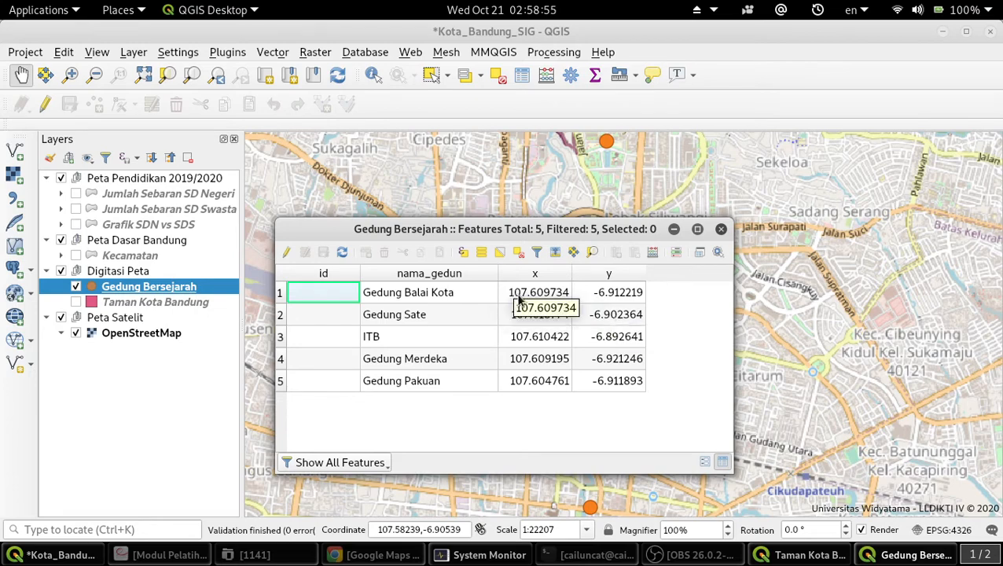
left_click(719, 230)
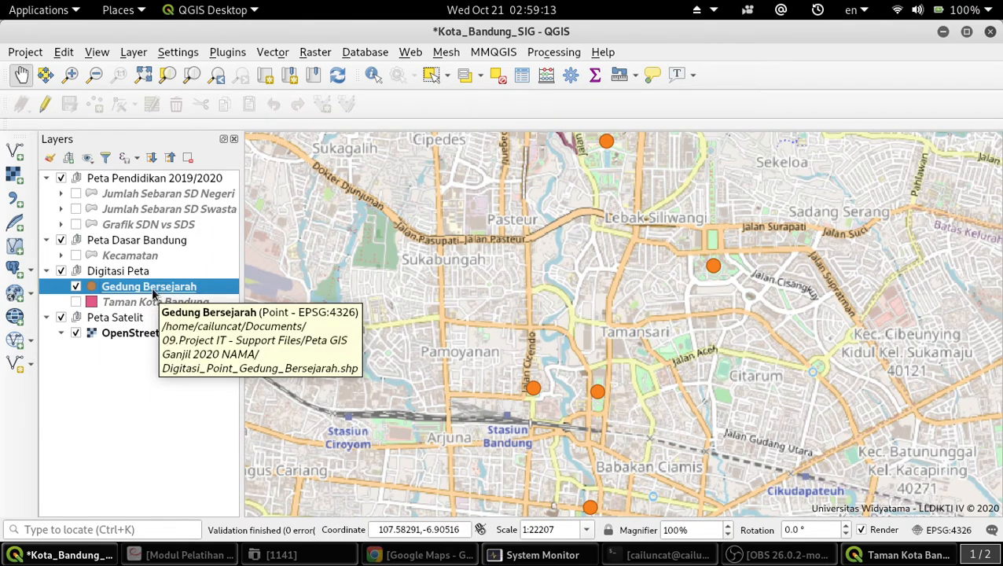
Enable Single labels in the Gedung Bersejarah layer's label properties.
right_click(164, 291)
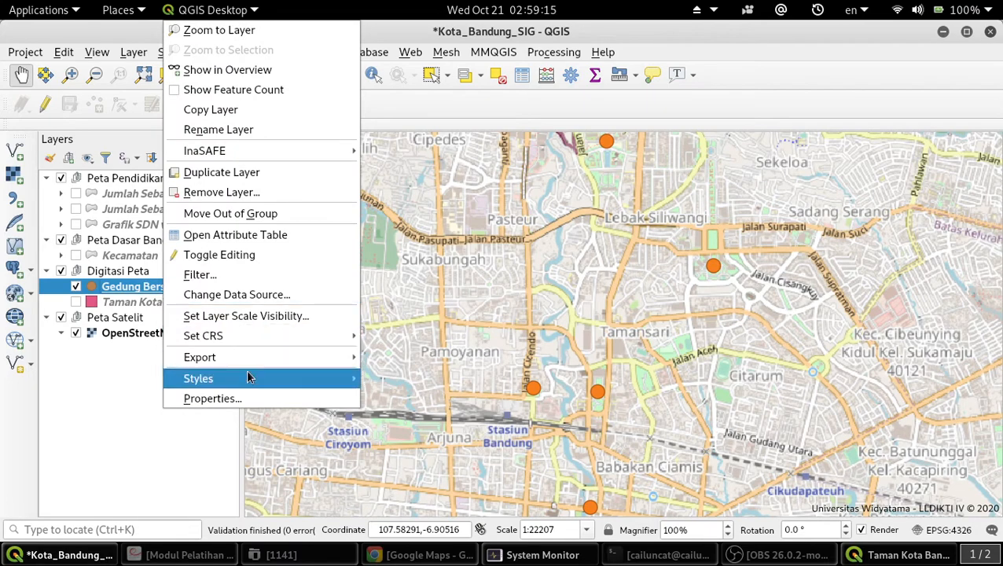
left_click(250, 397)
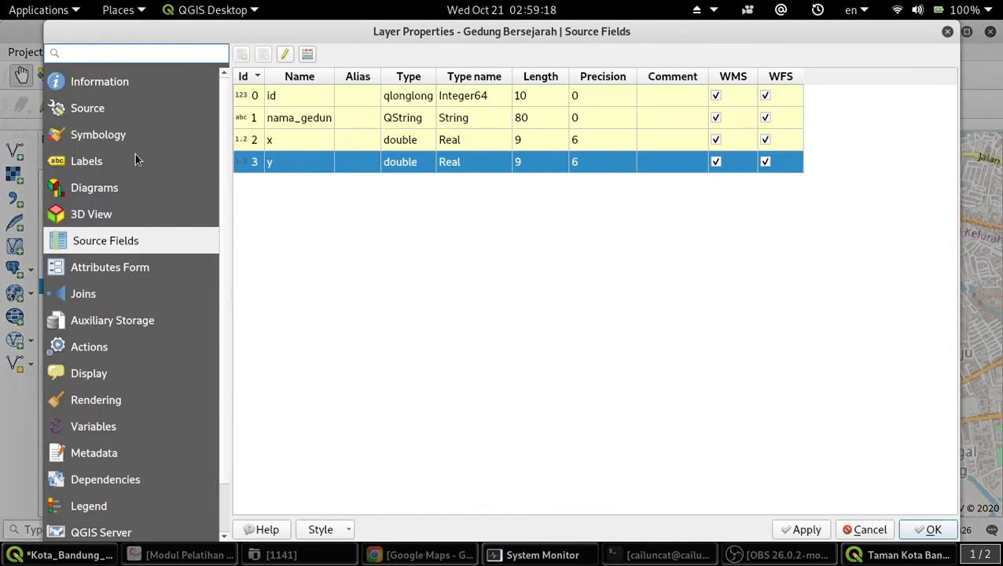
left_click(134, 157)
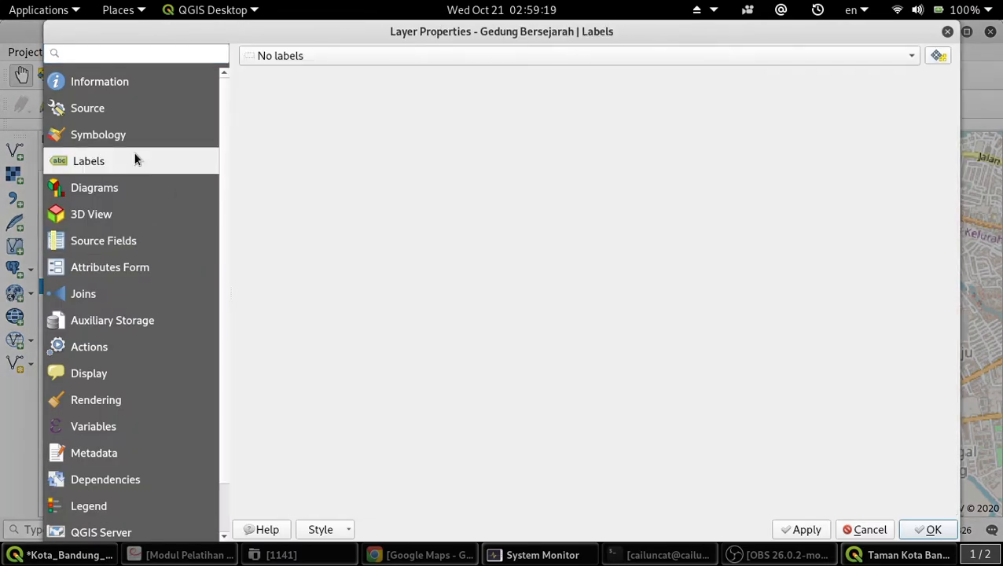
left_click(350, 60)
left_click(350, 77)
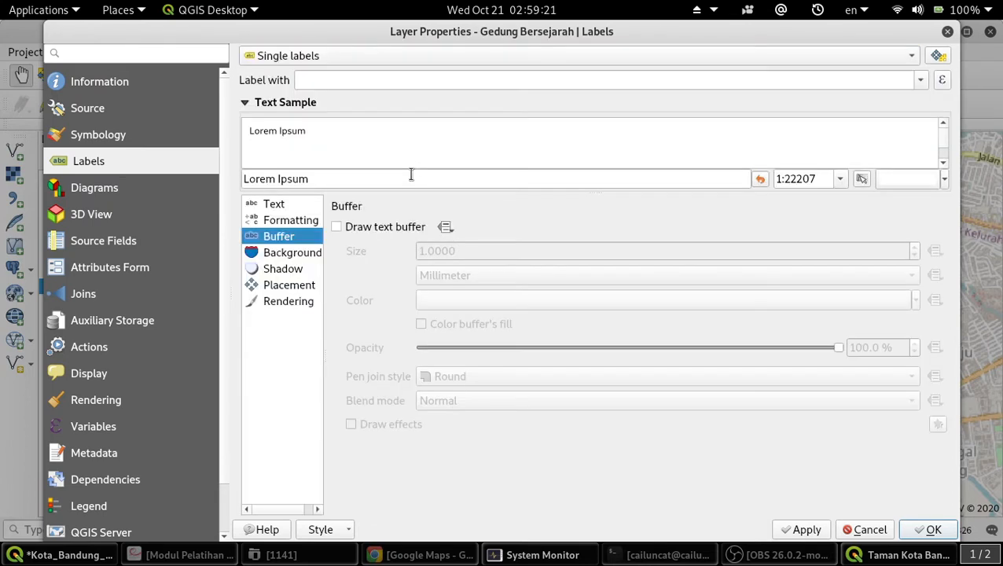
Start a label expression that joins the text 'Gedung ' with the nama_gedun field using the || operator.
left_click(942, 83)
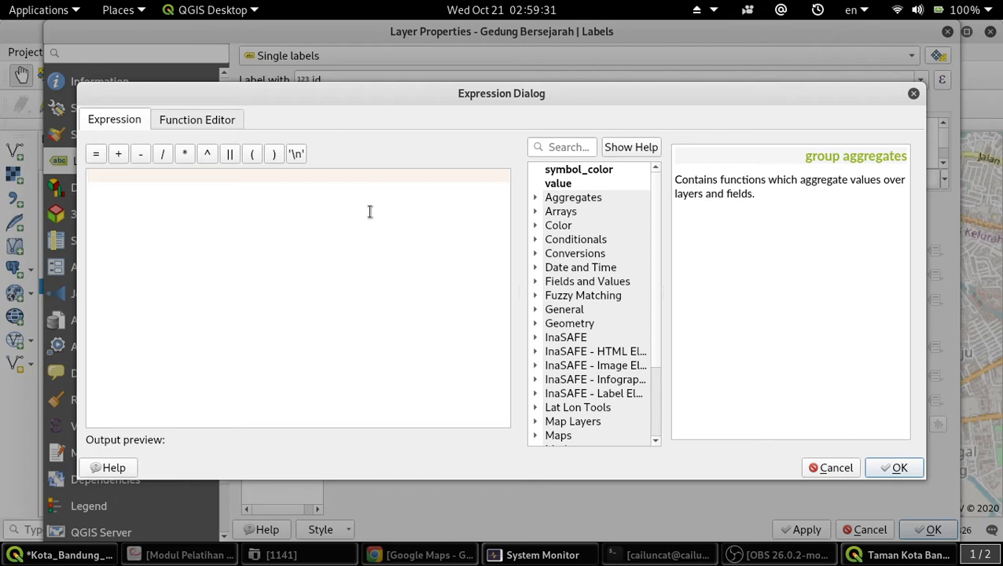
type("'Gedu")
type("ng")
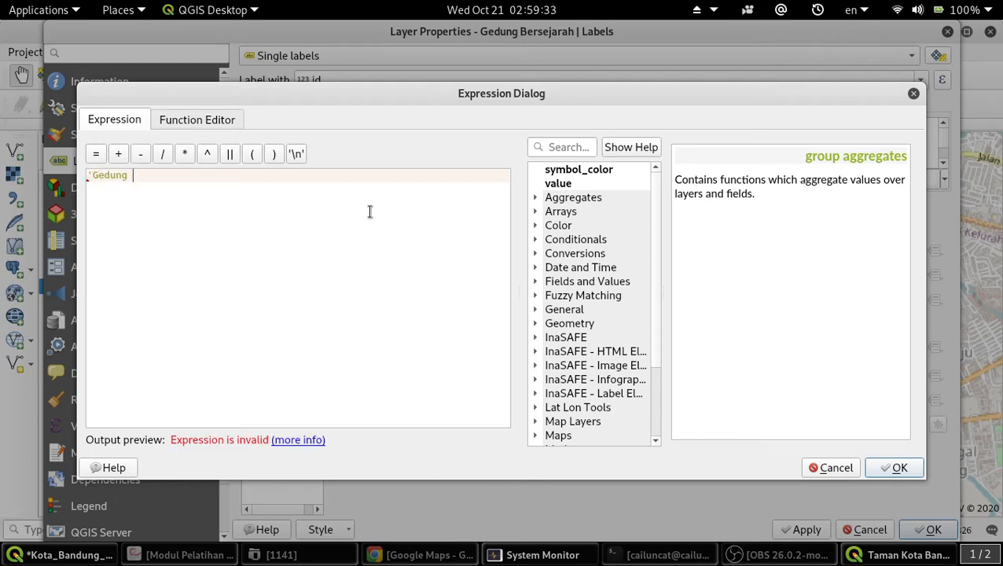
type(" '")
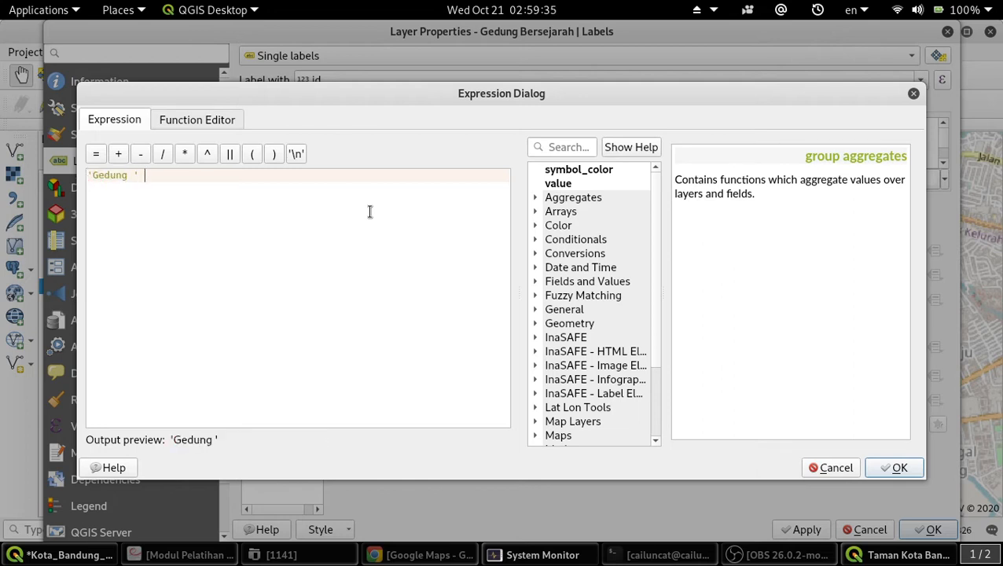
left_click(230, 155)
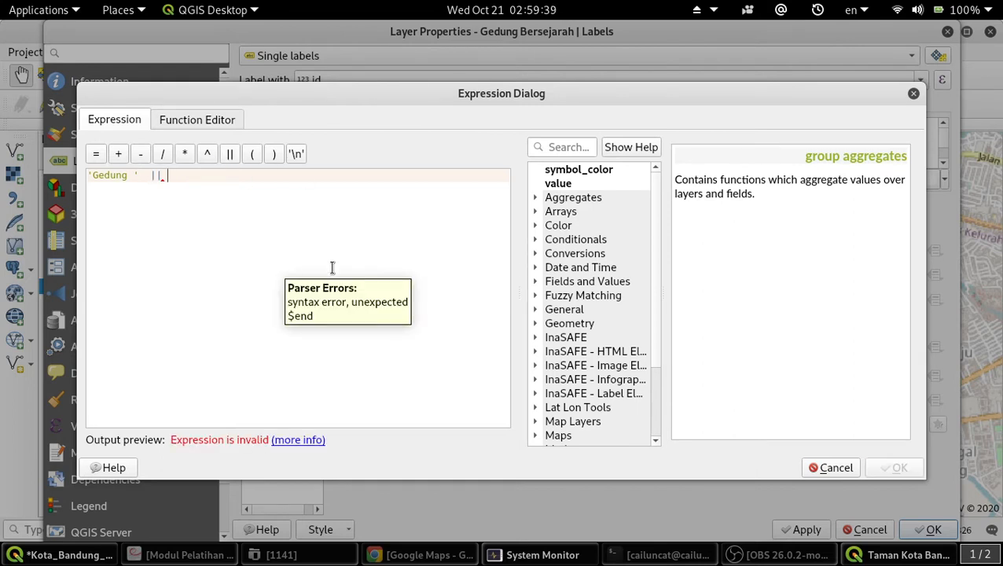
double_click(599, 281)
double_click(605, 312)
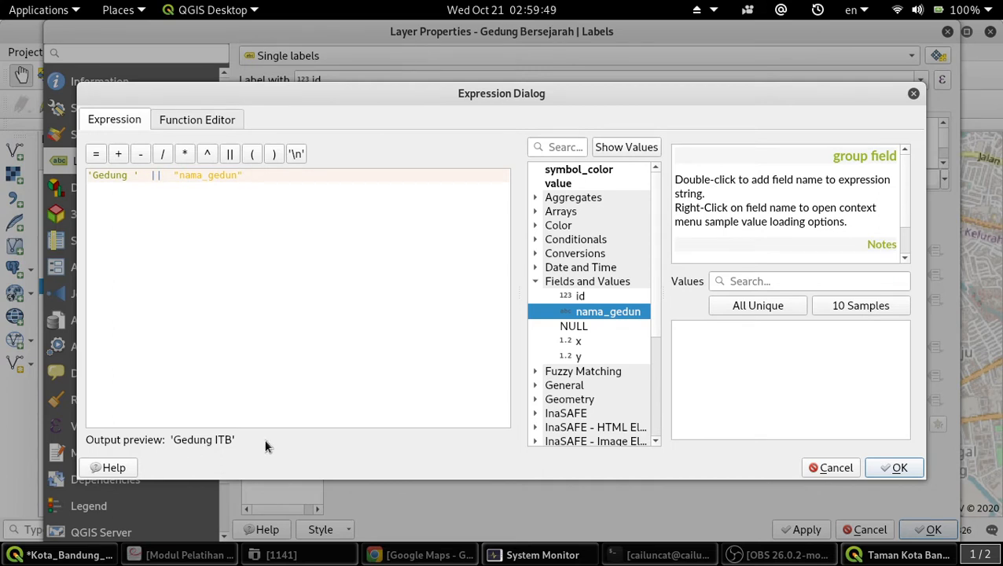
Append a '\n' line break and the y field to the label expression, each joined with ||.
left_click(229, 154)
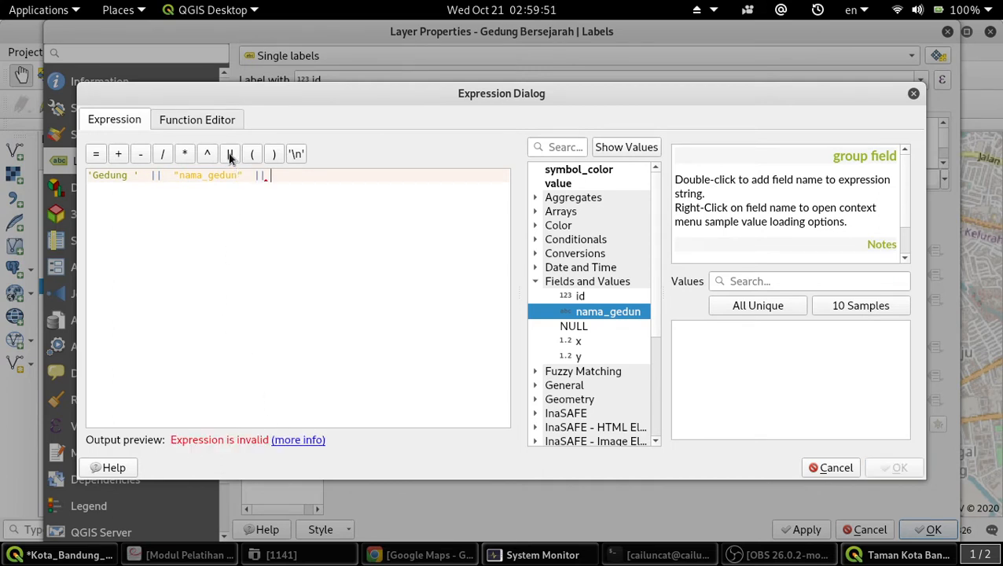
left_click(297, 154)
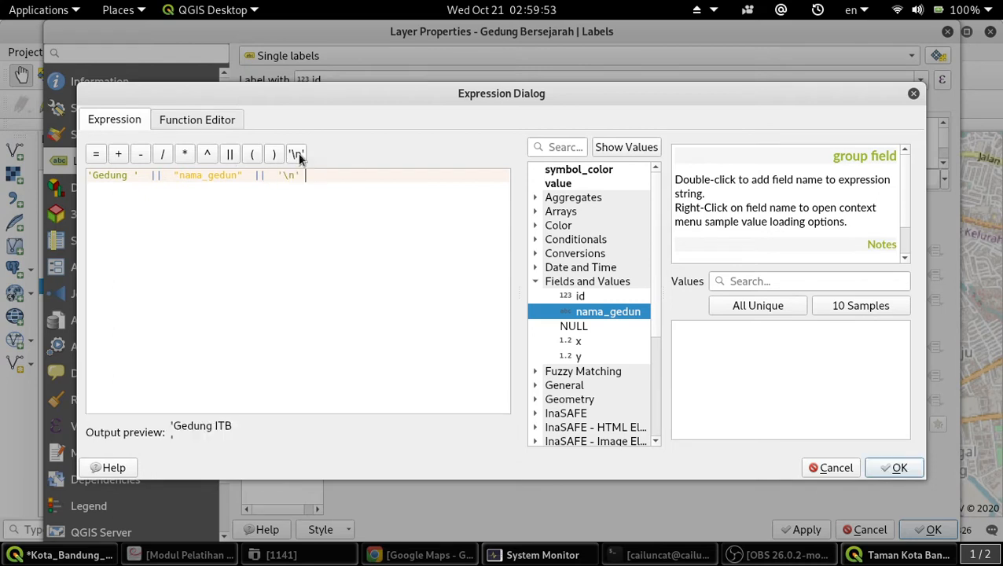
key("Return")
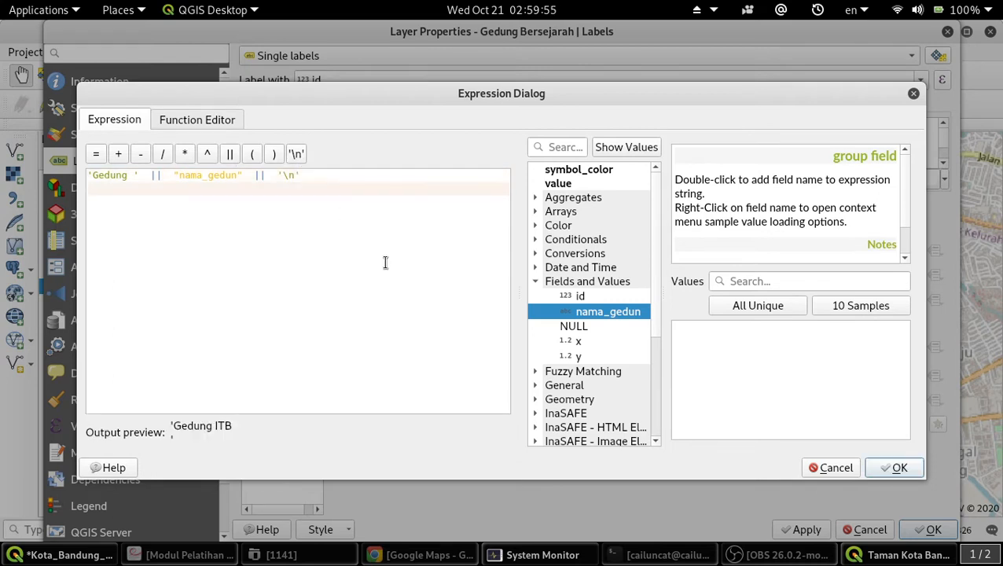
left_click(230, 158)
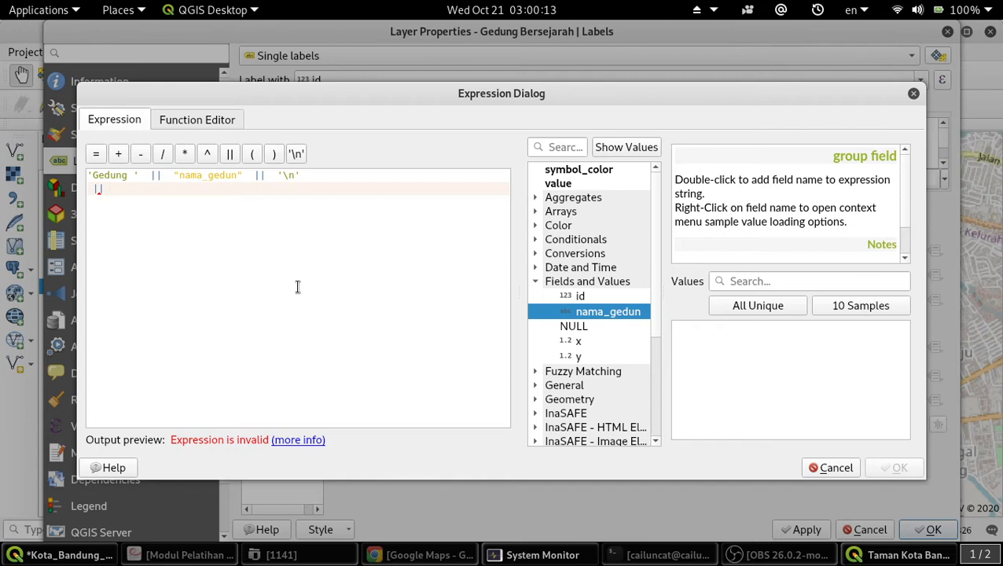
left_click(581, 358)
double_click(580, 357)
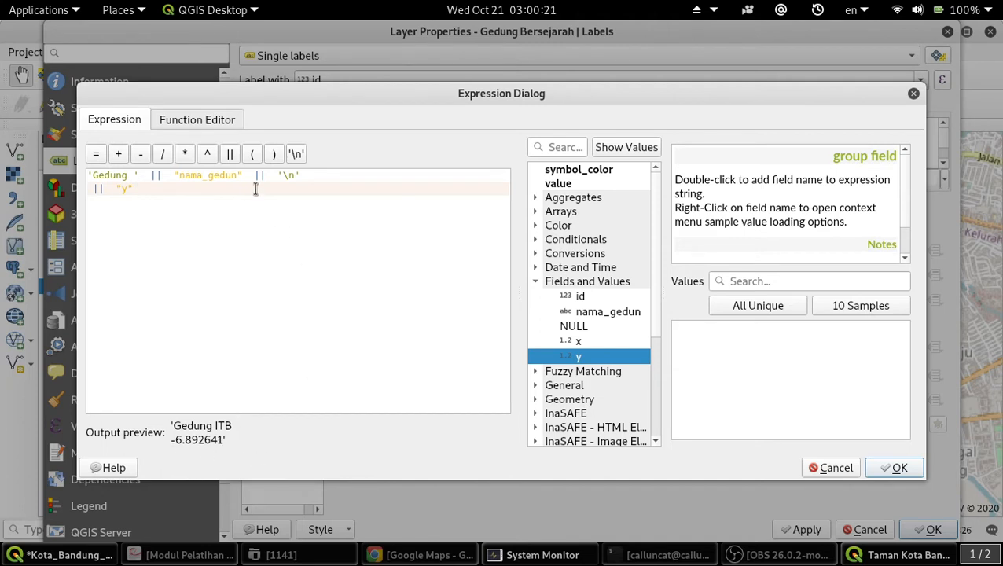
Append a ',' separator and the x field to the label expression, each joined with the || operator.
left_click(229, 154)
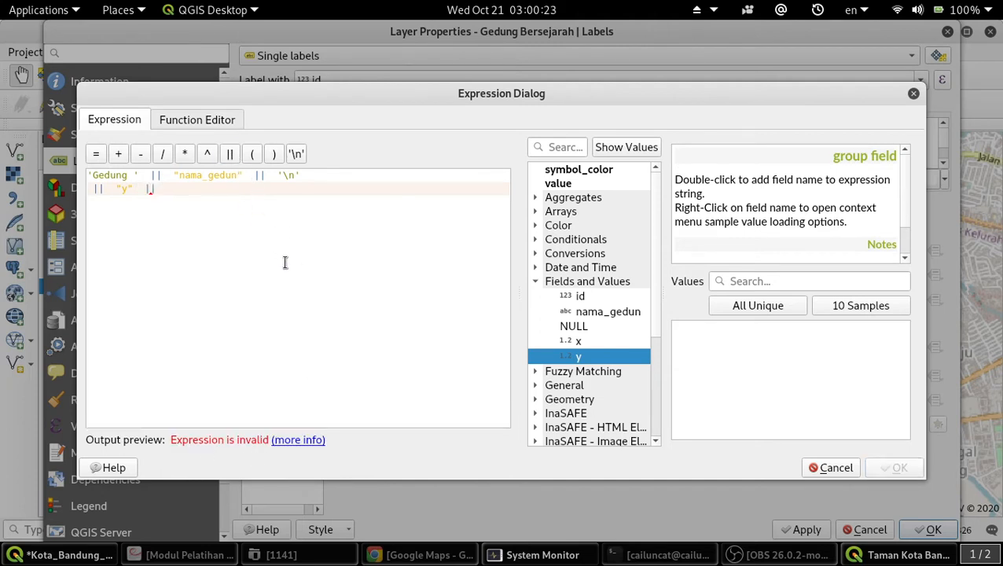
type("',")
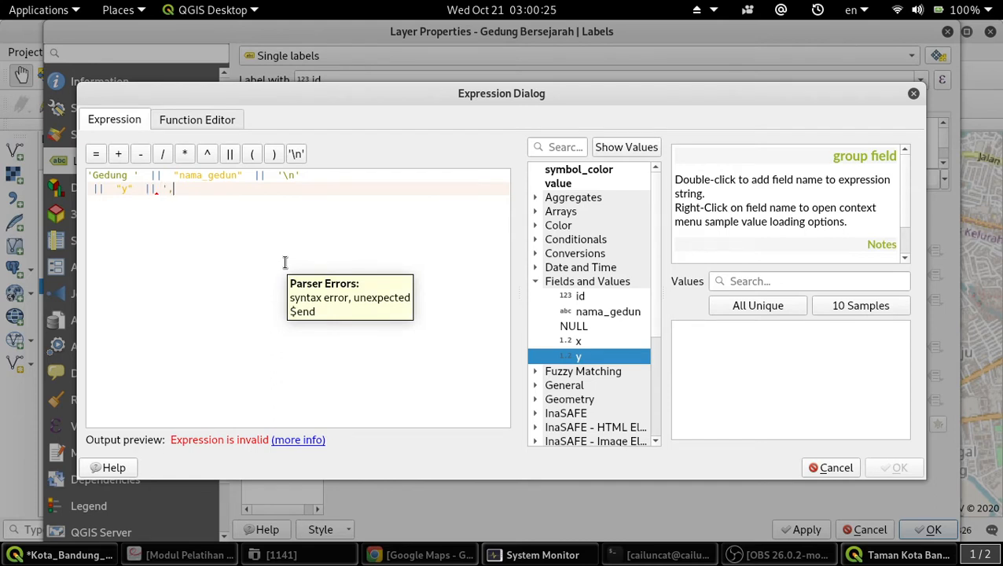
type("'")
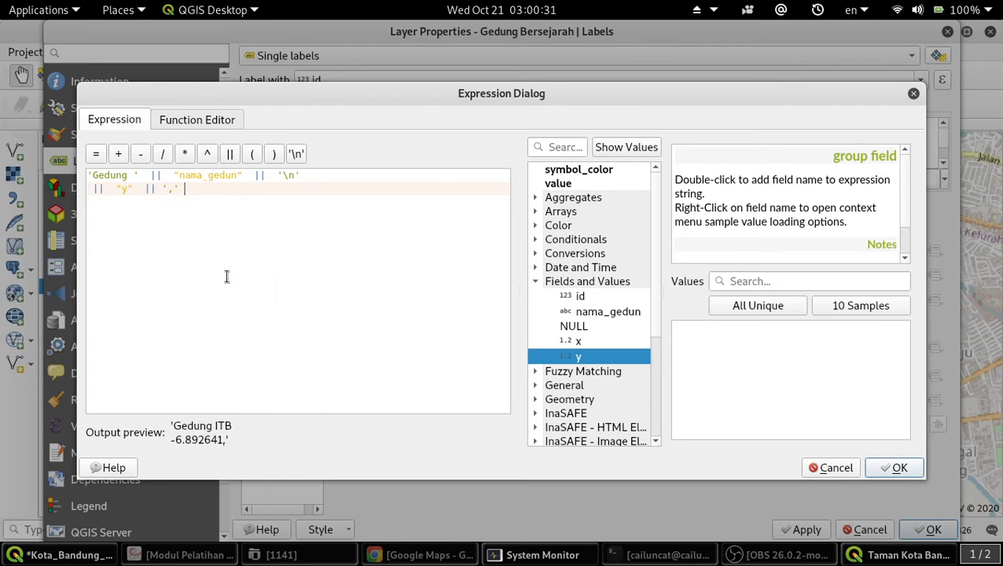
left_click(229, 156)
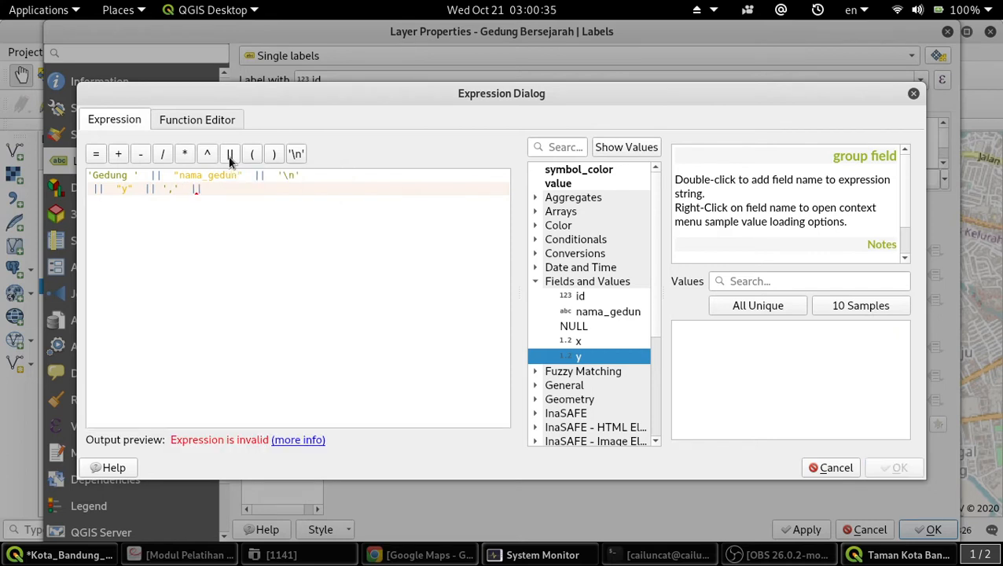
double_click(578, 343)
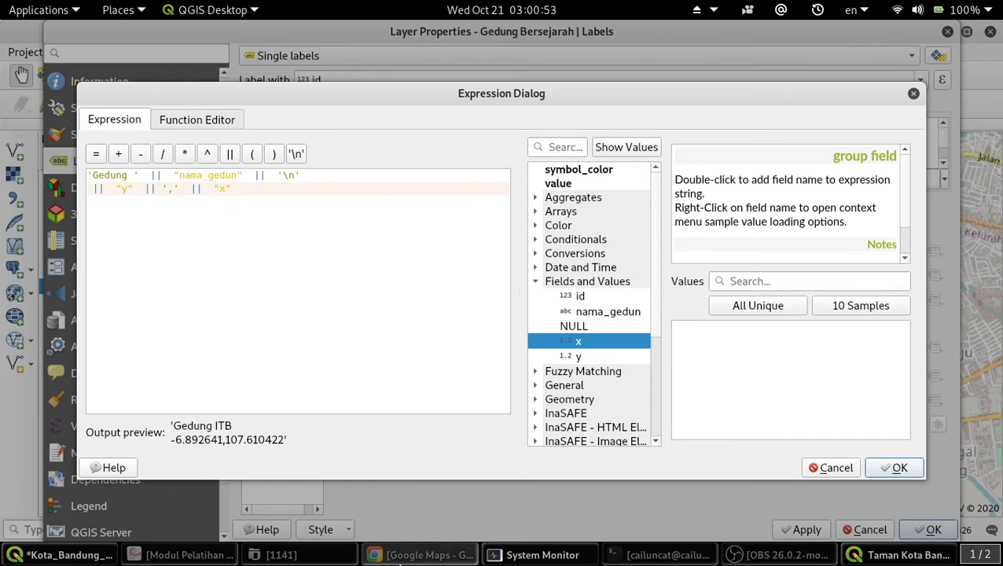
Check the coordinate format in Google Maps, and add a space after the comma in the QGIS label expression's separator, accepting the expression.
left_click(424, 555)
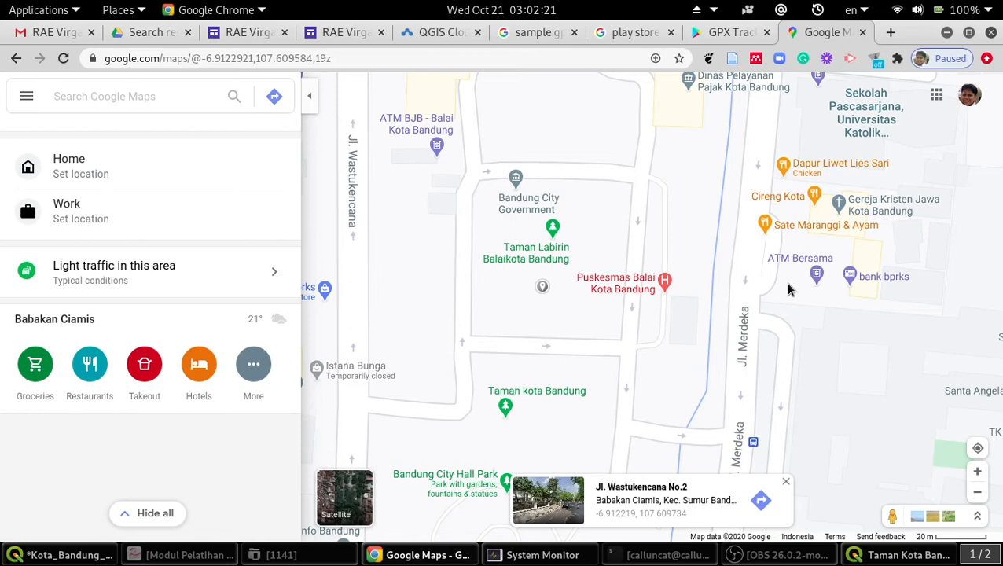
left_click(946, 33)
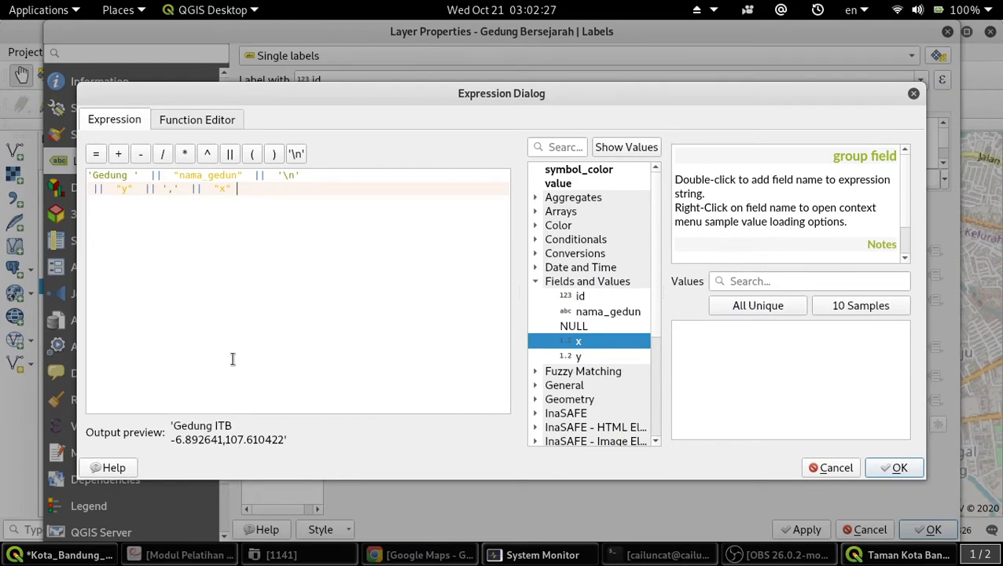
left_click(172, 188)
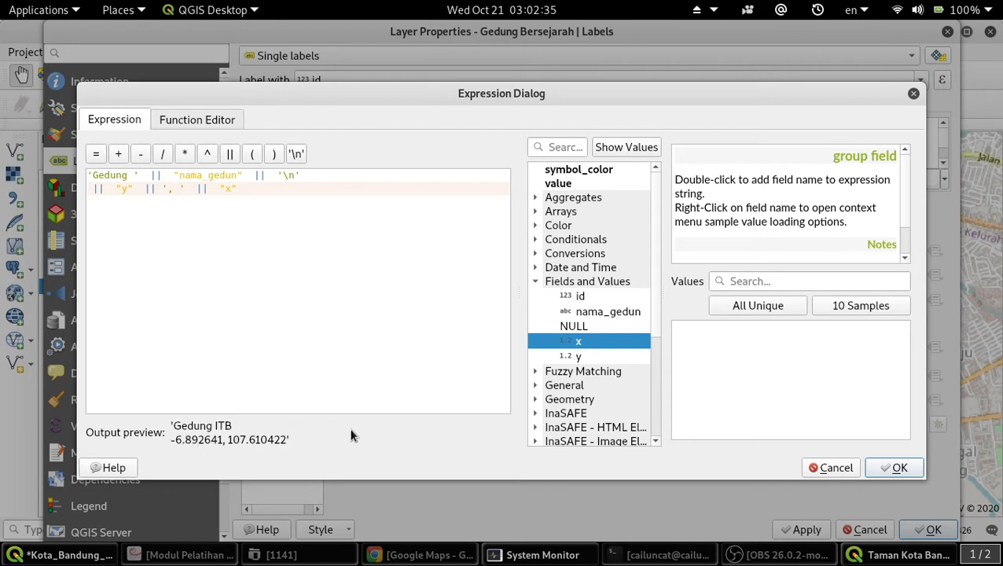
left_click(912, 467)
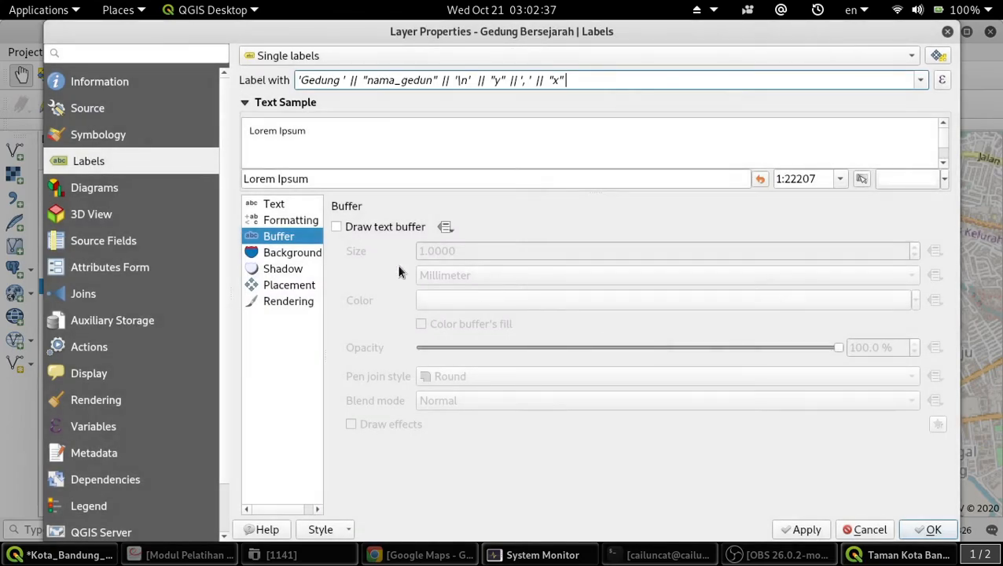
Enable the text buffer for the Gedung Bersejarah labels, apply the layer properties, and hide the OpenStreetMap layer.
left_click(336, 227)
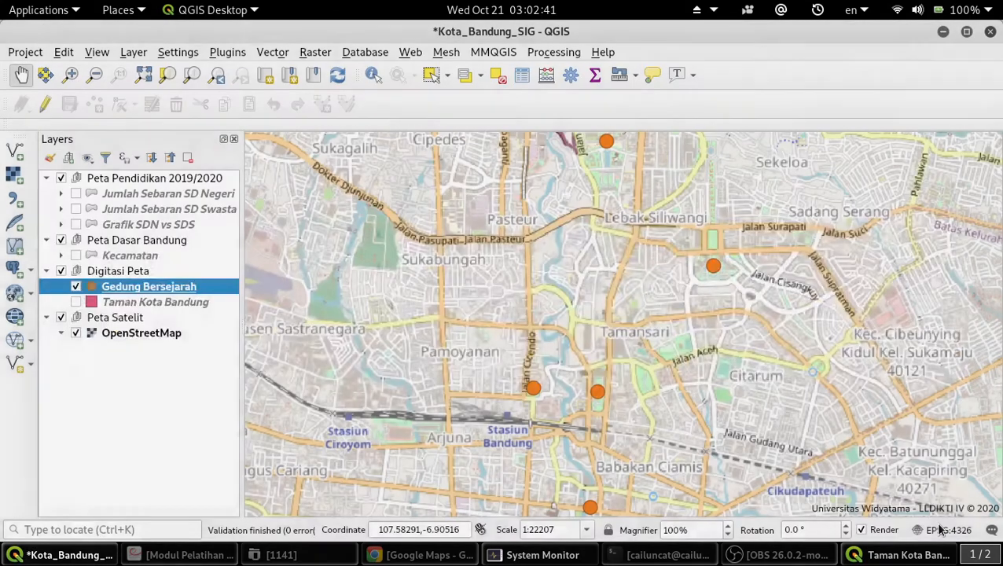
left_click(934, 529)
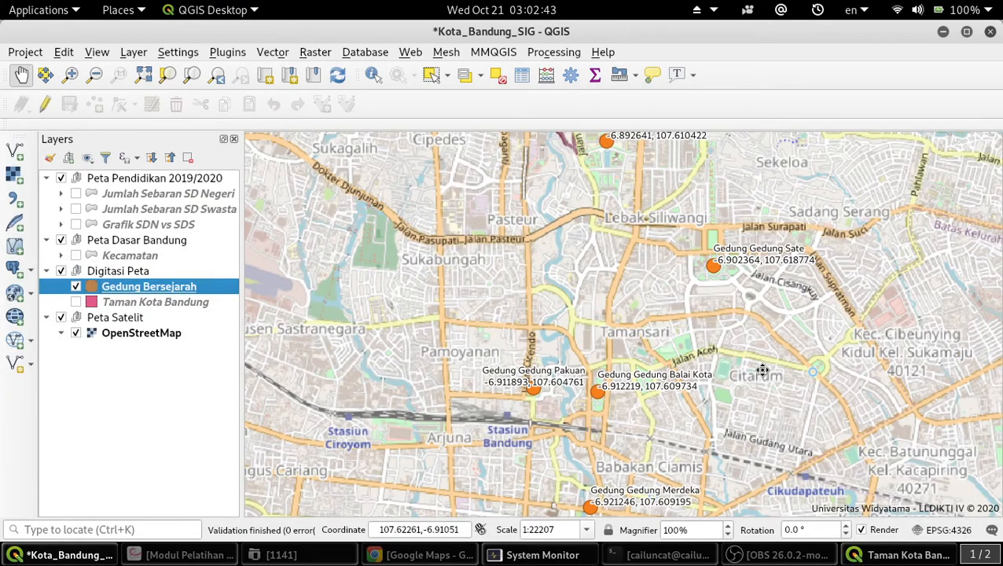
left_click(76, 333)
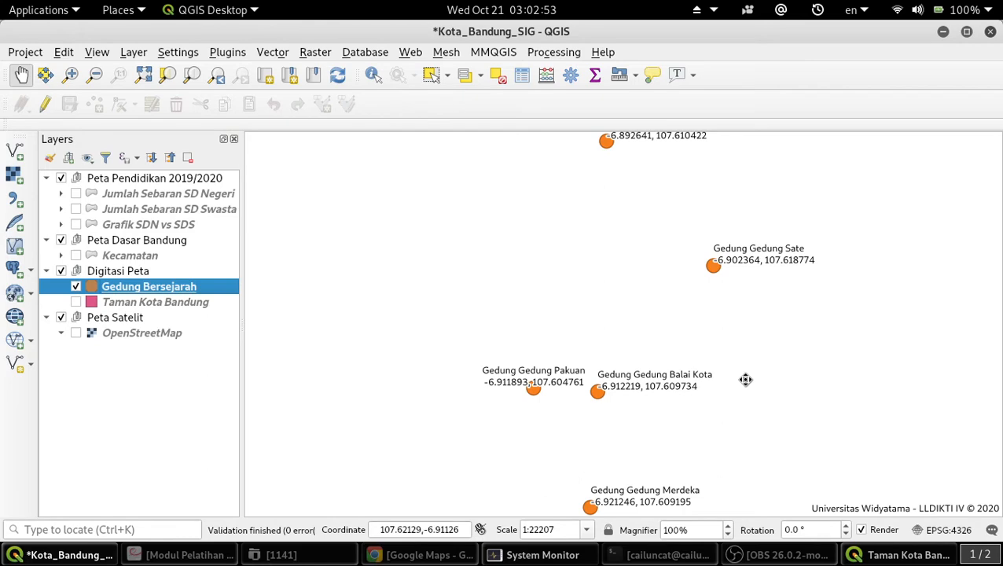
Switch to Google Maps in a smaller window and enter Gedung Merdeka's labelled coordinates in the search, starting with -6.921246, 107.
left_click(429, 555)
left_click(972, 32)
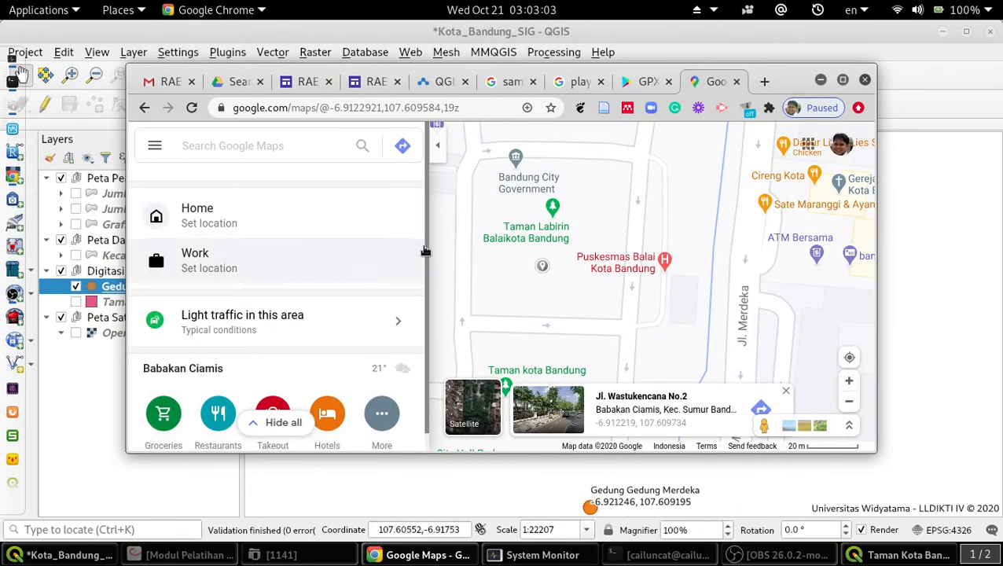
left_click(227, 143)
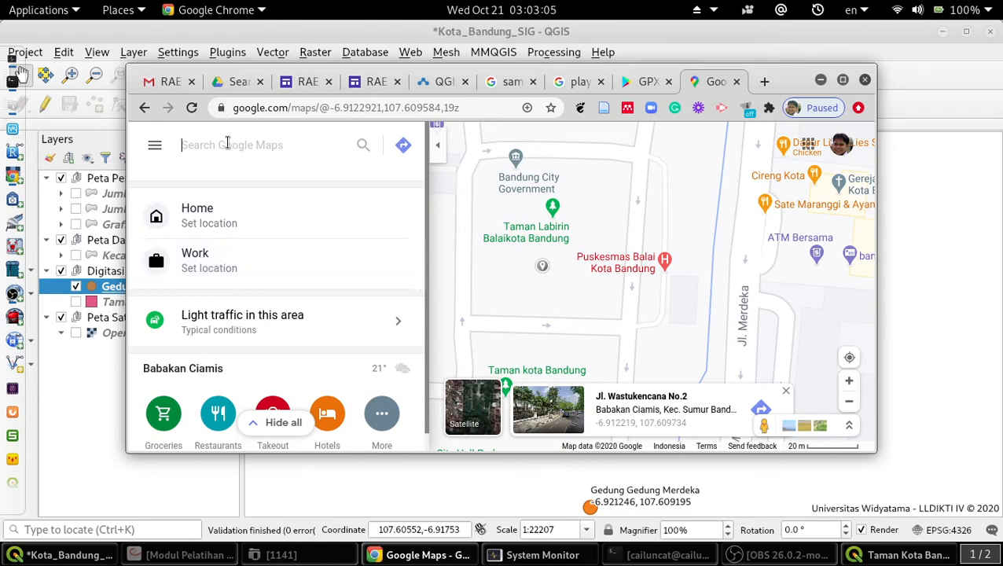
type("-")
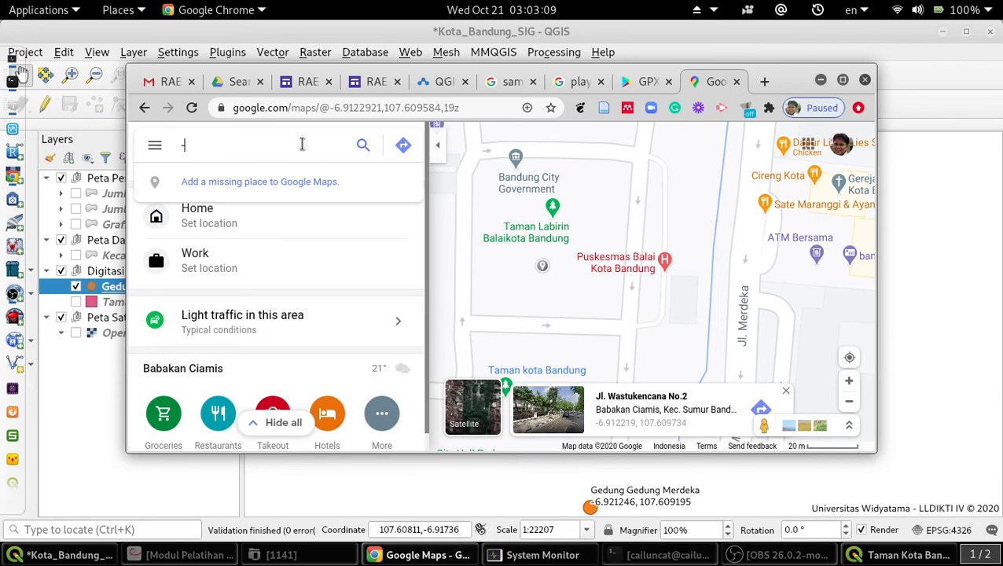
type("6.921246, 107")
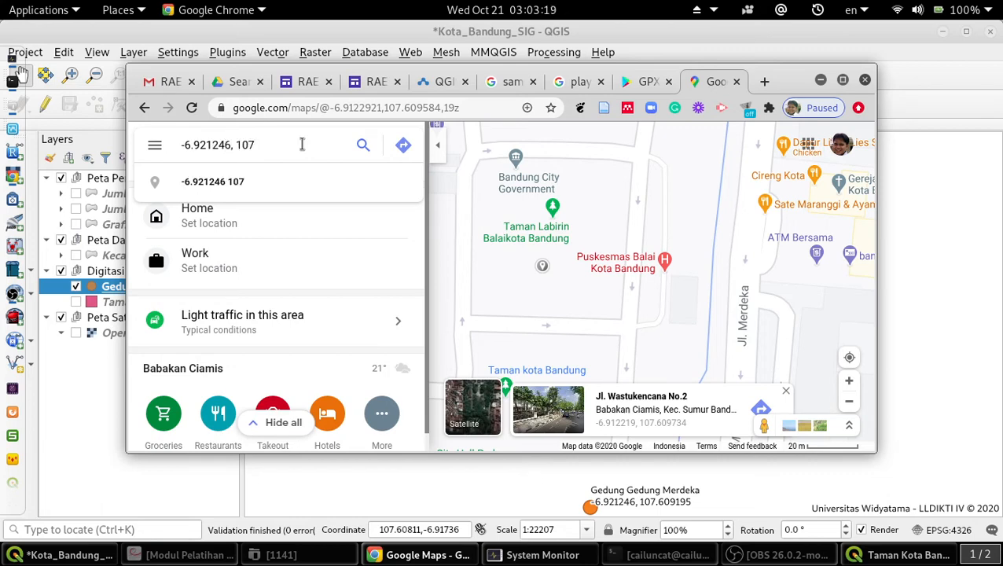
Search Google Maps for the coordinates -6.921246, 107.609195 and inspect the surroundings of the marked place.
type(".609195")
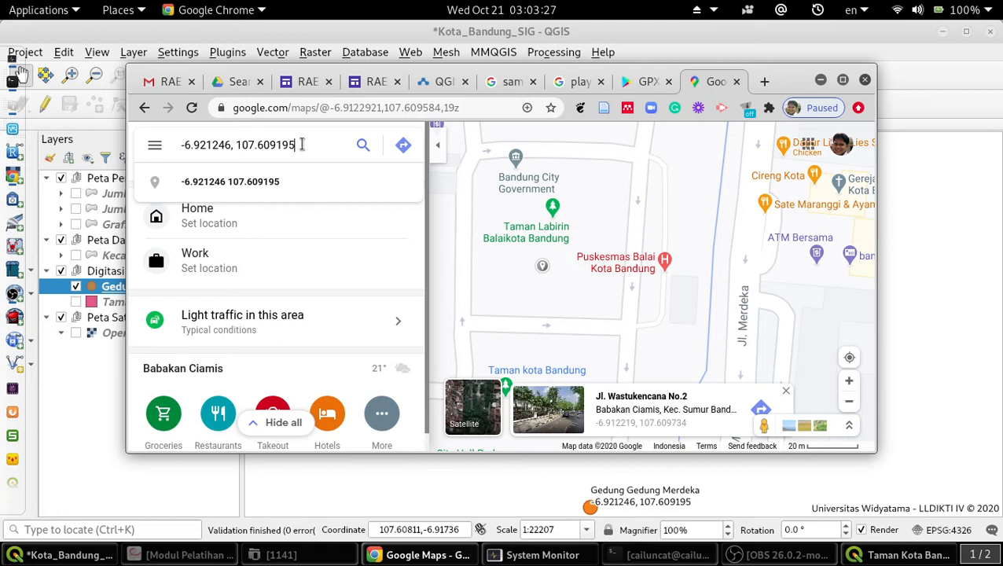
key("ctrl+a")
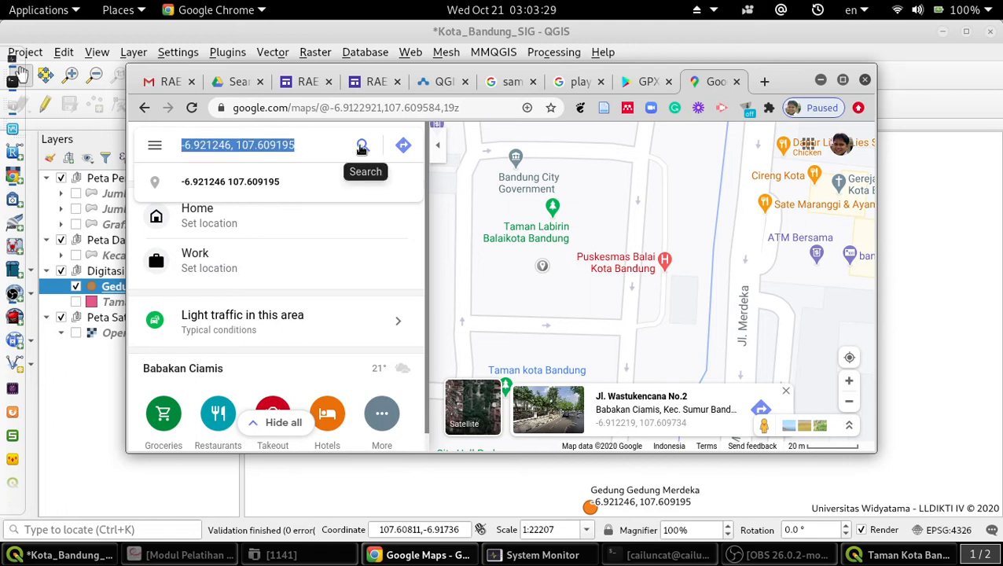
left_click(324, 144)
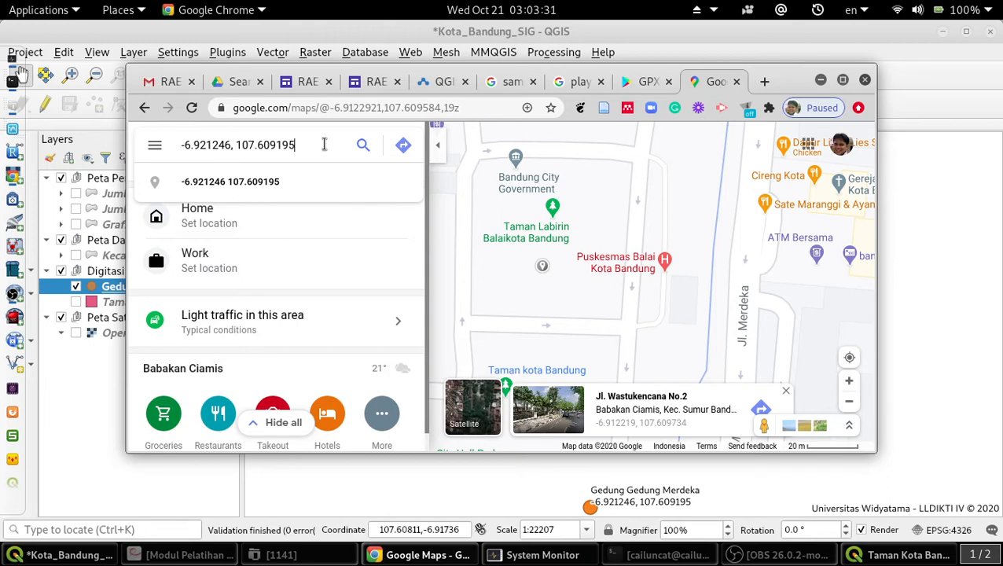
key("Return")
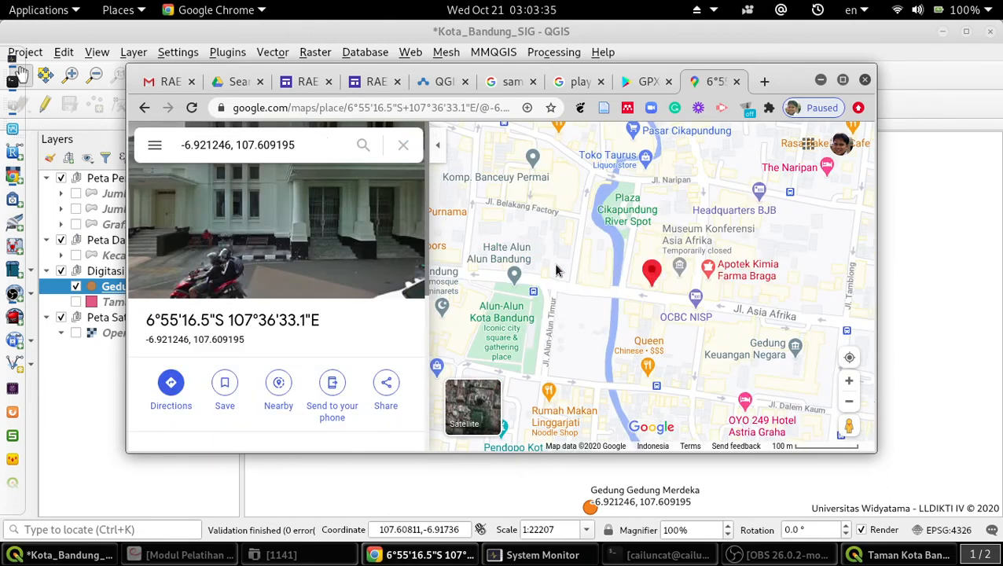
scroll(649, 279, "up", 5)
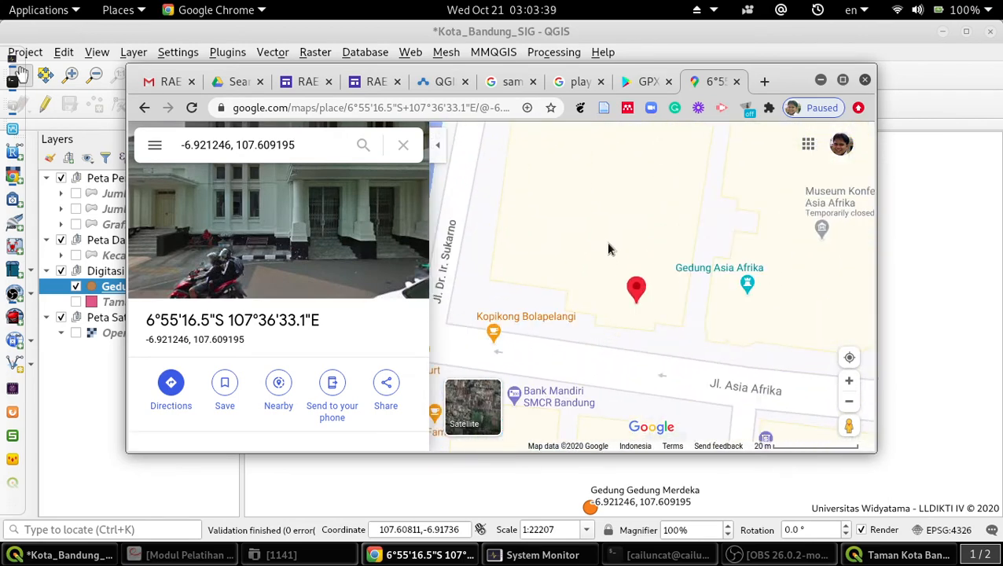
scroll(590, 241, "down", 2)
scroll(592, 247, "up", 2)
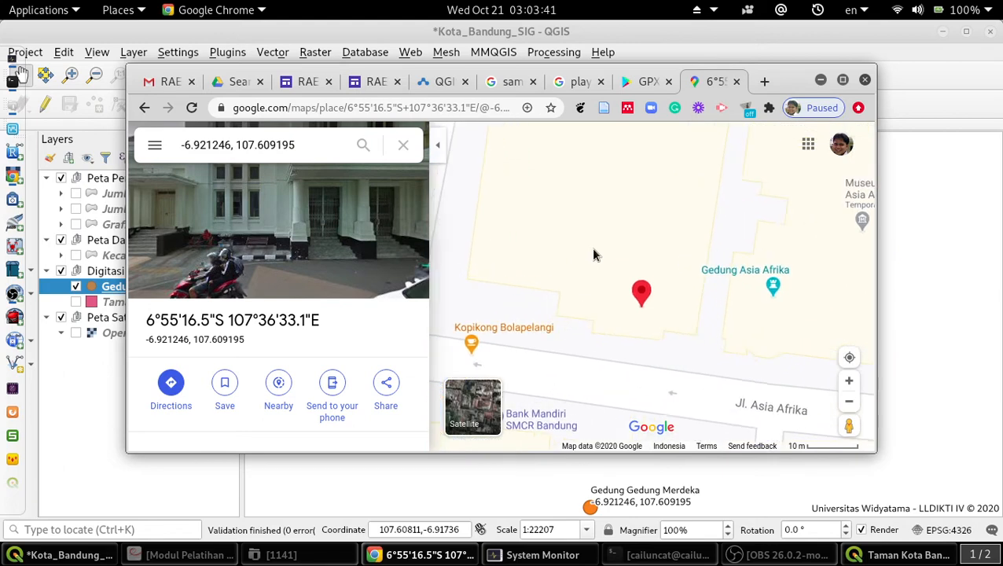
scroll(593, 252, "down", 2)
scroll(596, 234, "down", 2)
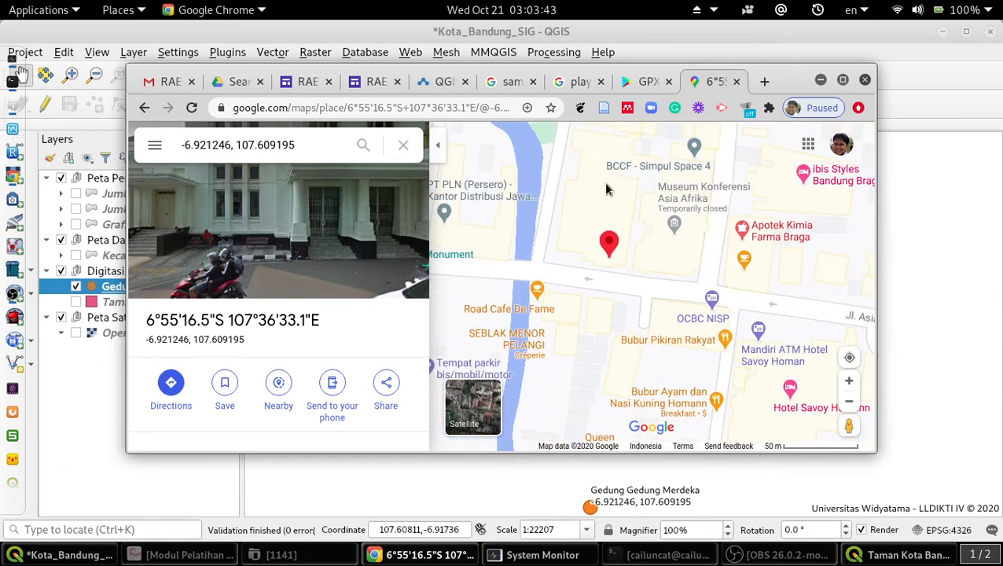
left_click_drag(607, 192, 559, 242)
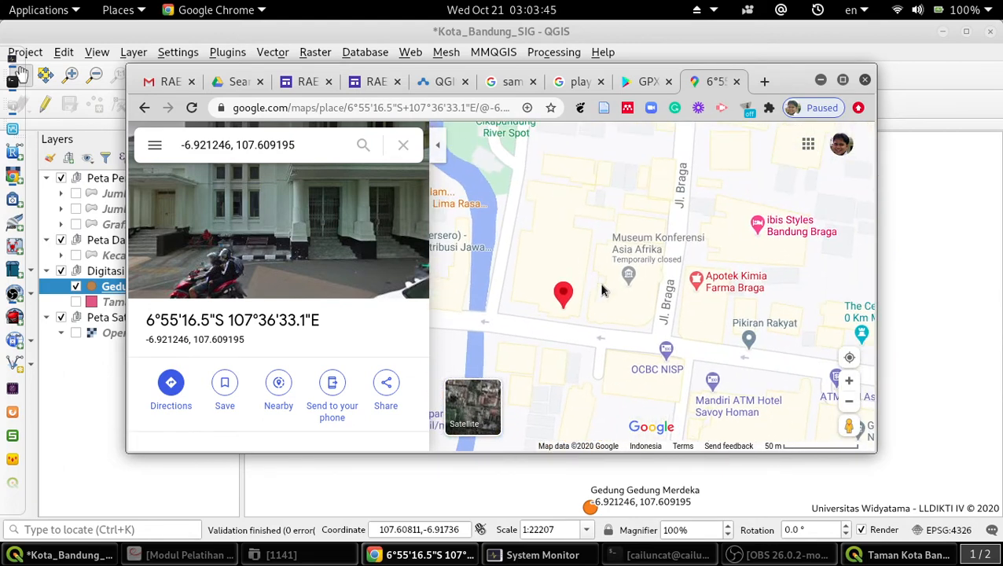
Switch back to QGIS and show the OpenStreetMap layer beneath the Gedung Merdeka point.
left_click(799, 65)
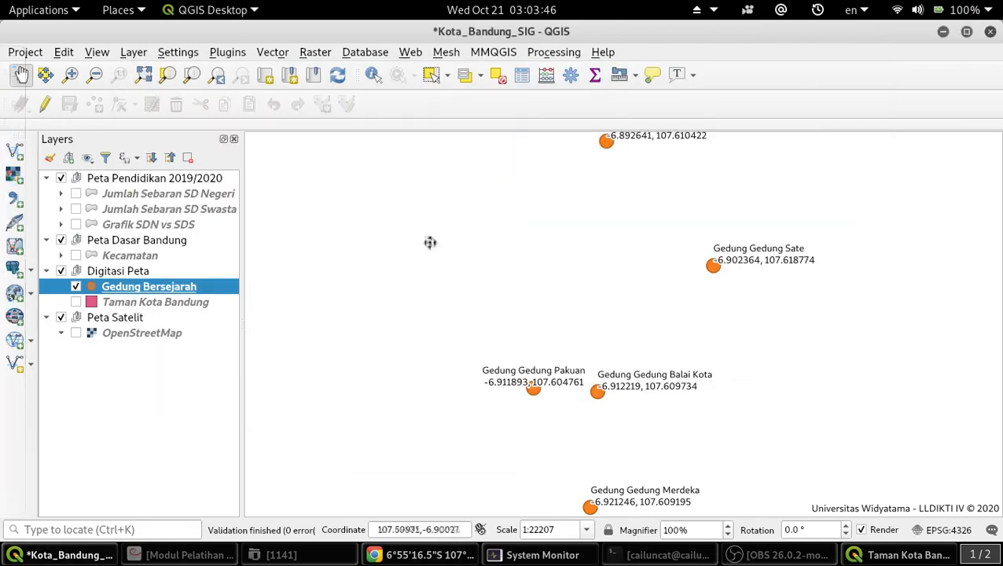
left_click(75, 333)
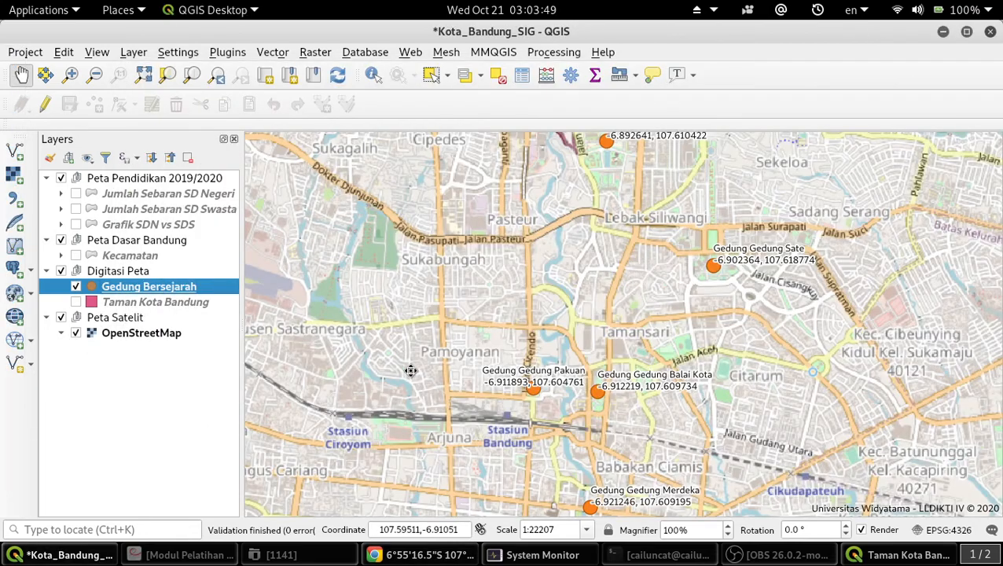
scroll(578, 393, "up", 3)
scroll(550, 382, "down", 3)
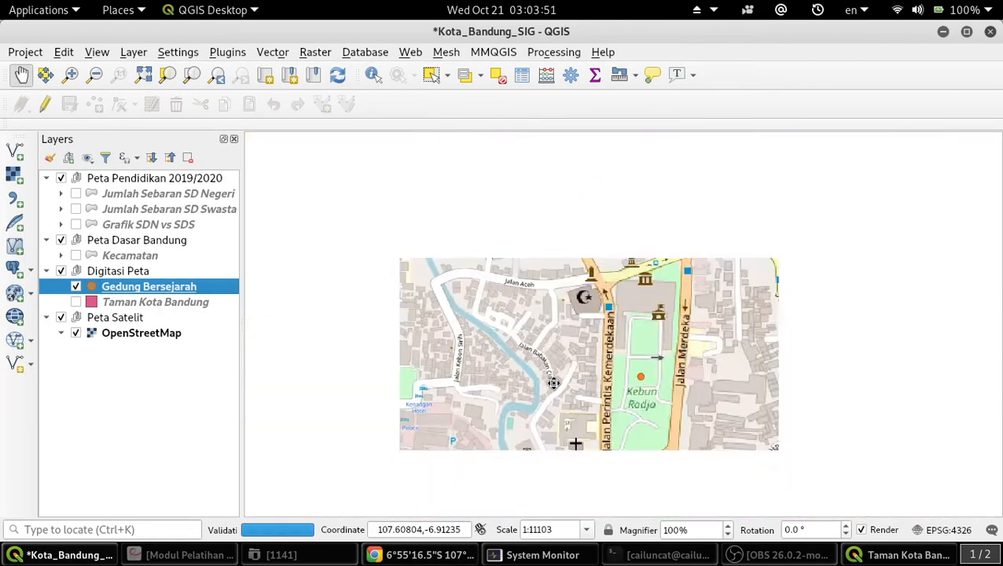
scroll(503, 385, "up", 1)
scroll(576, 452, "down", 2)
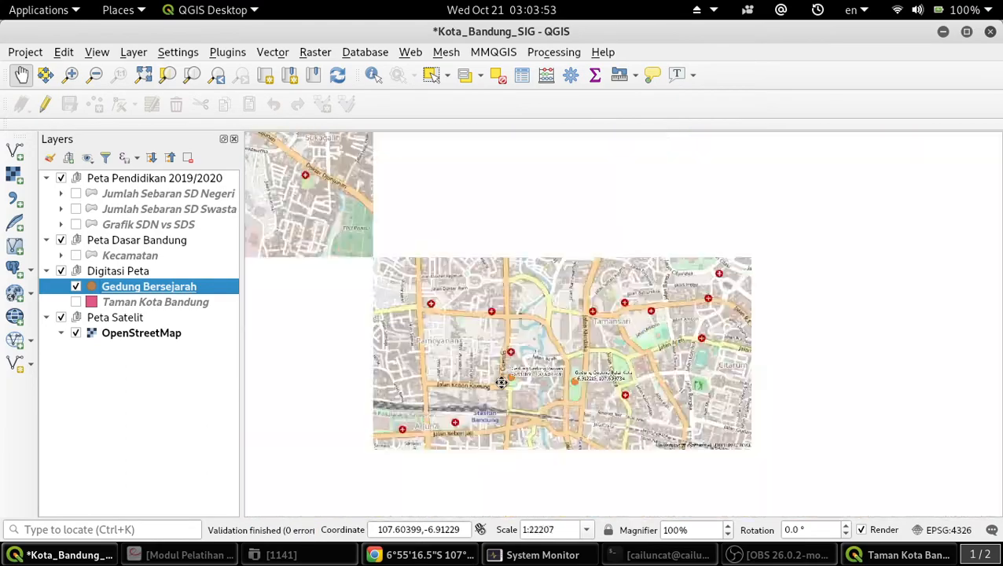
scroll(542, 446, "up", 4)
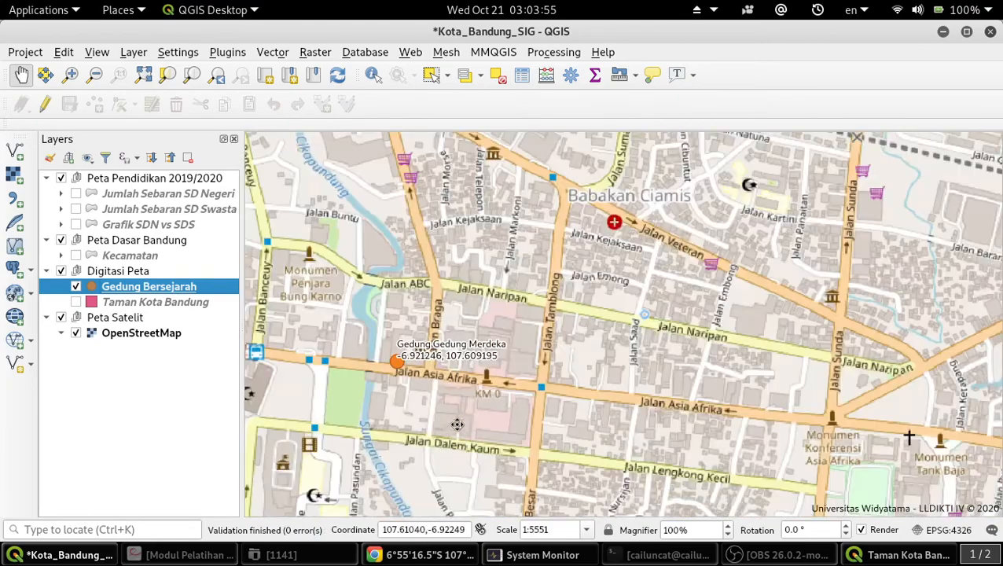
scroll(364, 370, "up", 1)
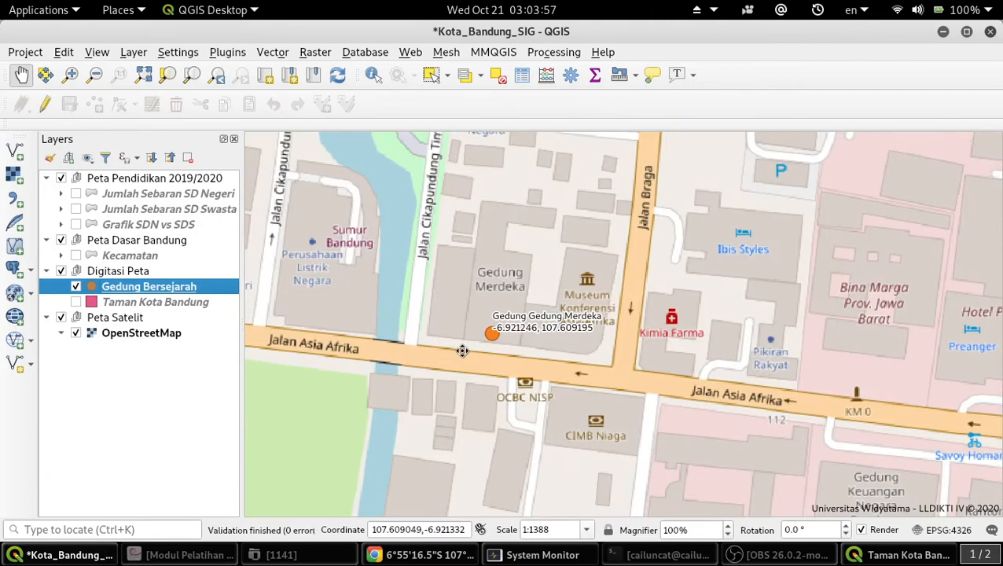
scroll(464, 346, "up", 1)
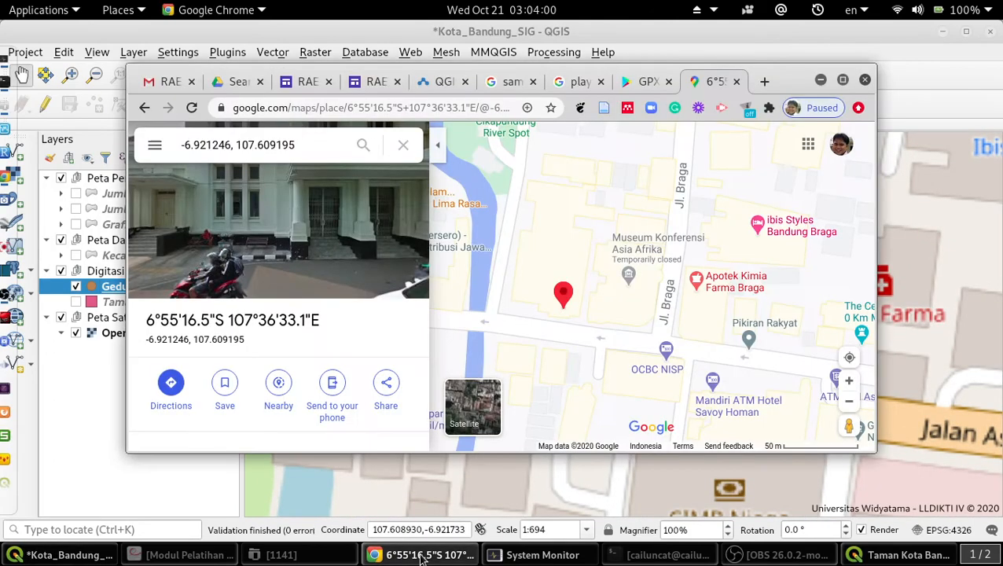
Compare the Gedung Merdeka point in QGIS with the marked location in Google Maps.
left_click(422, 554)
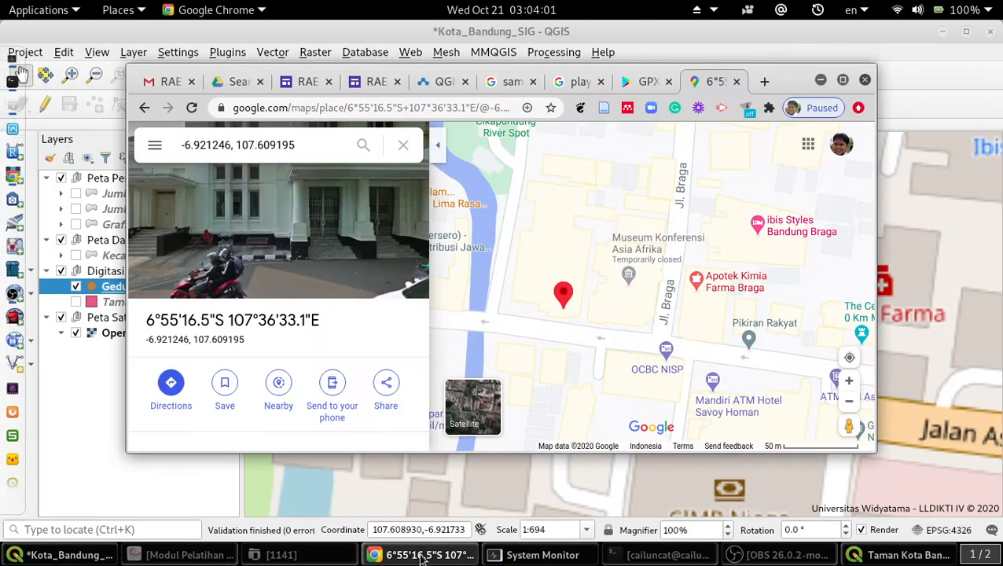
left_click(422, 555)
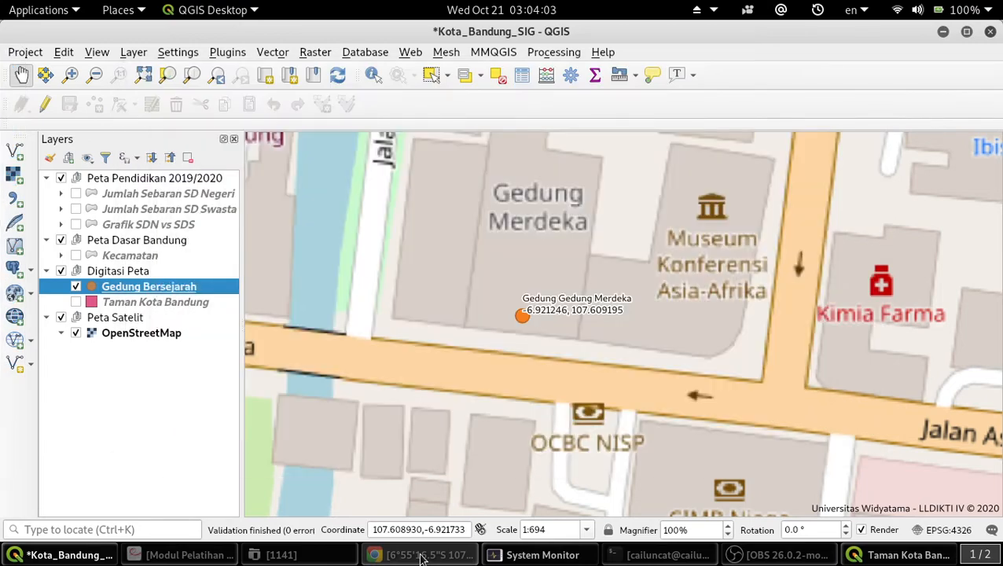
left_click(422, 555)
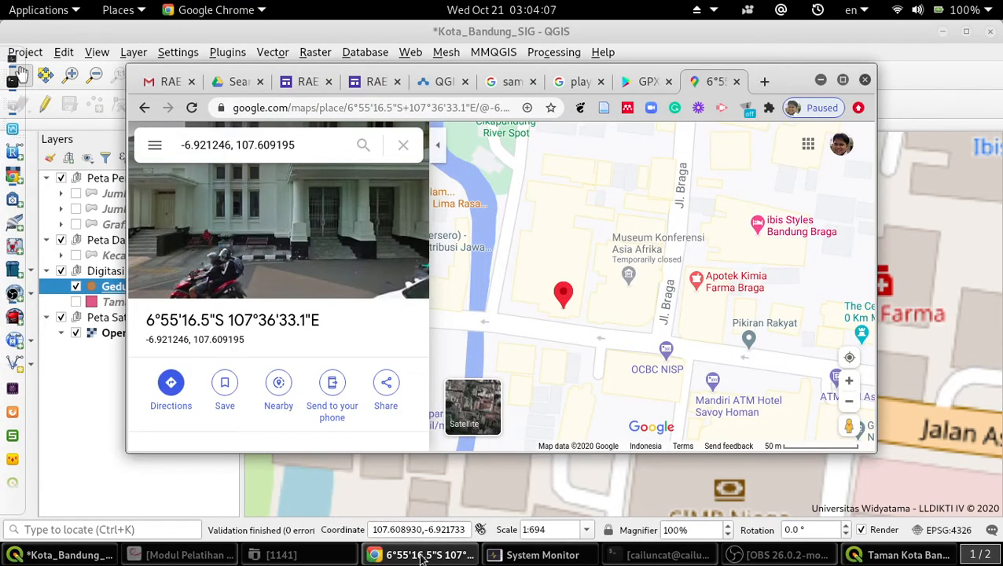
left_click(422, 555)
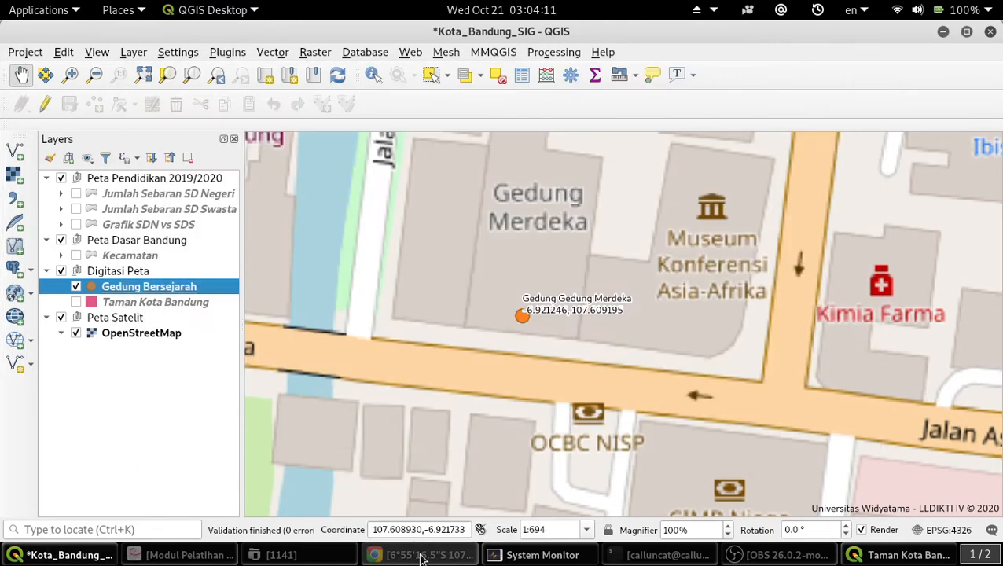
left_click(422, 555)
left_click(422, 554)
left_click(422, 555)
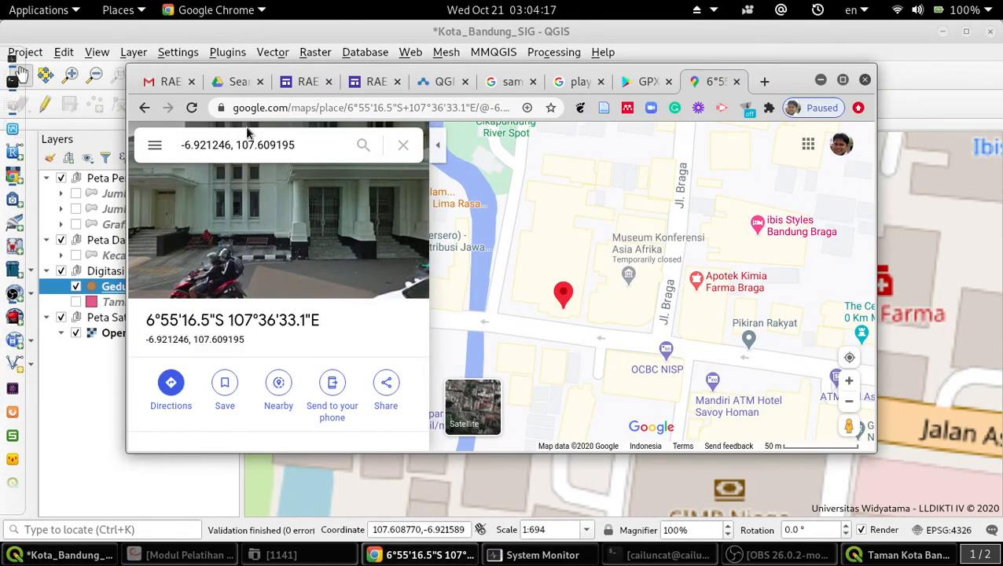
Try searching Google Maps with the coordinates in reversed order, 107.609195, -6.921246.
left_click_drag(231, 145, 159, 148)
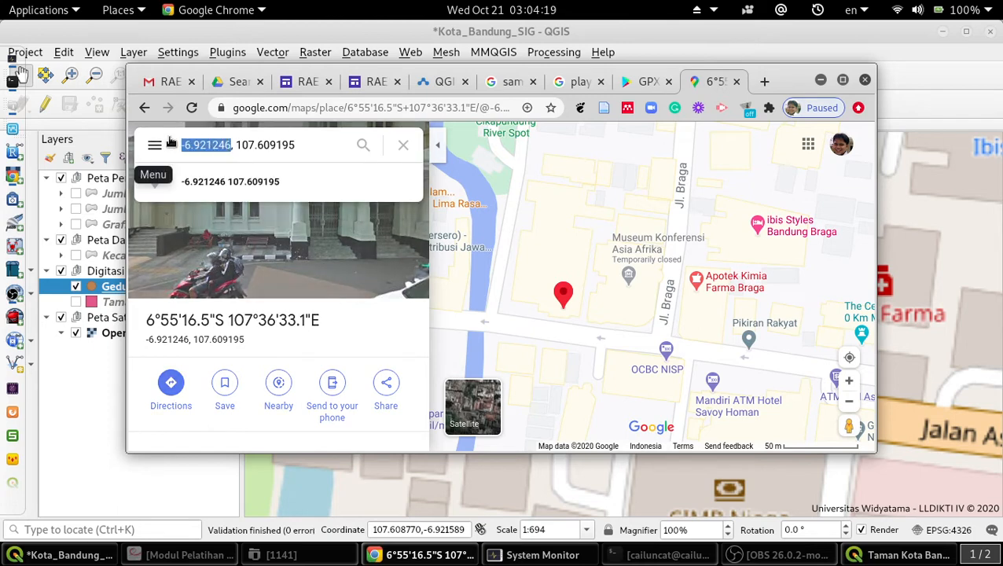
key("ctrl+x")
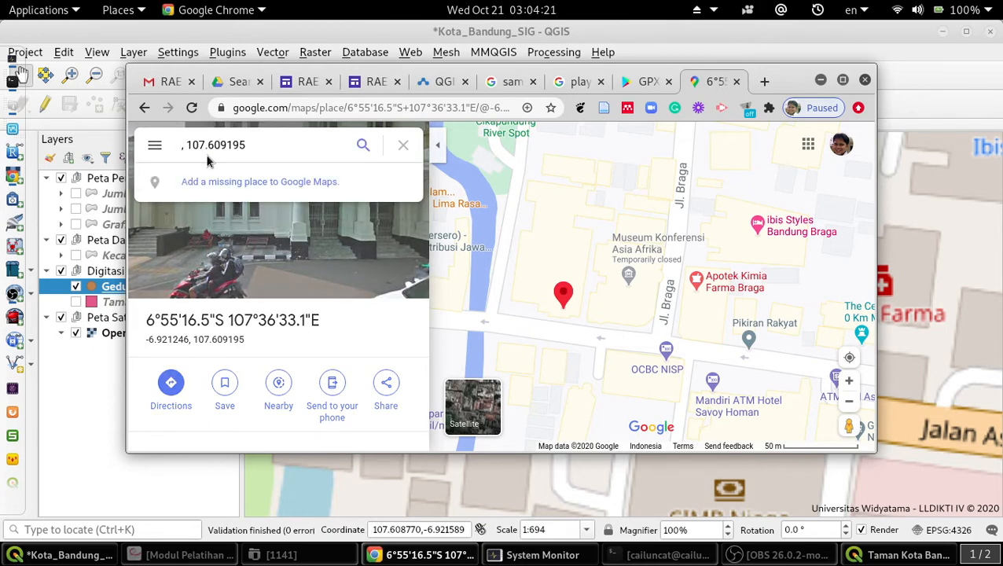
key("Delete")
key("Delete")
key("End")
type(",")
key("ctrl+v")
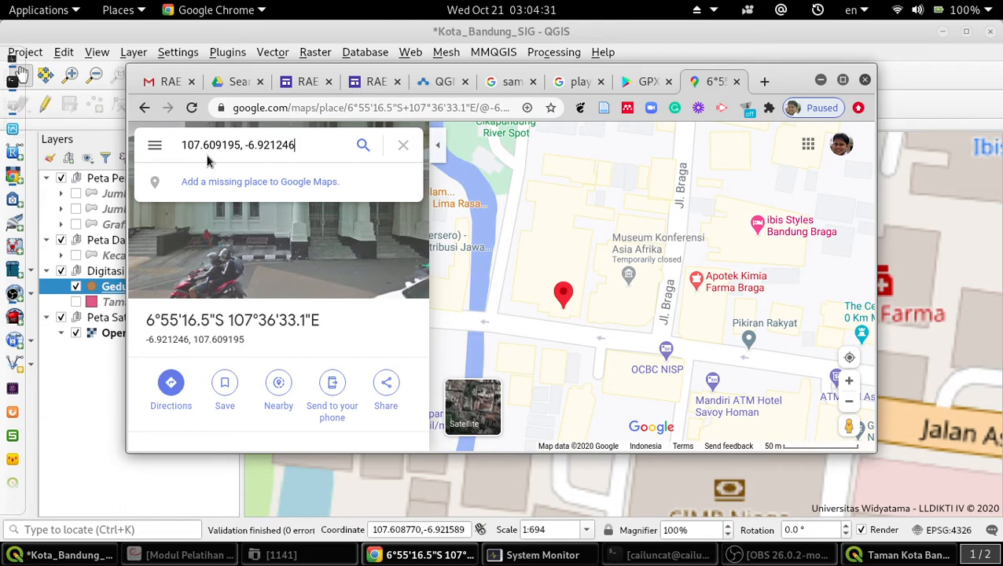
key("Return")
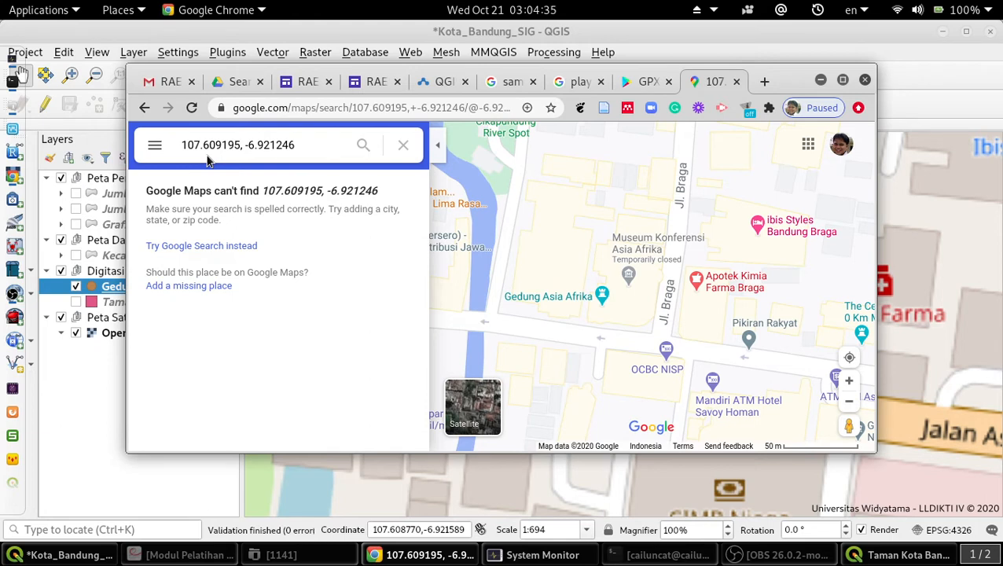
left_click_drag(262, 191, 407, 196)
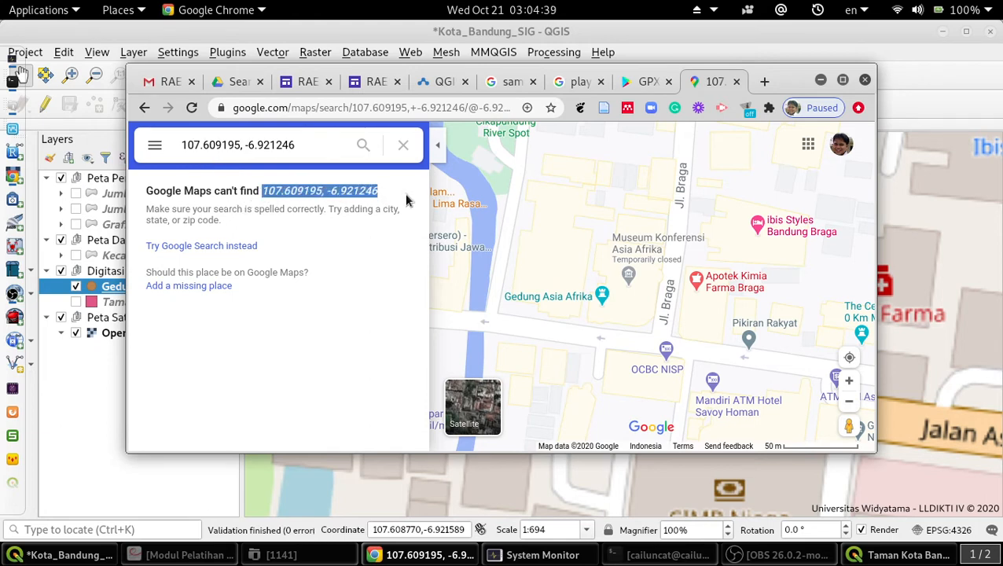
left_click(310, 200)
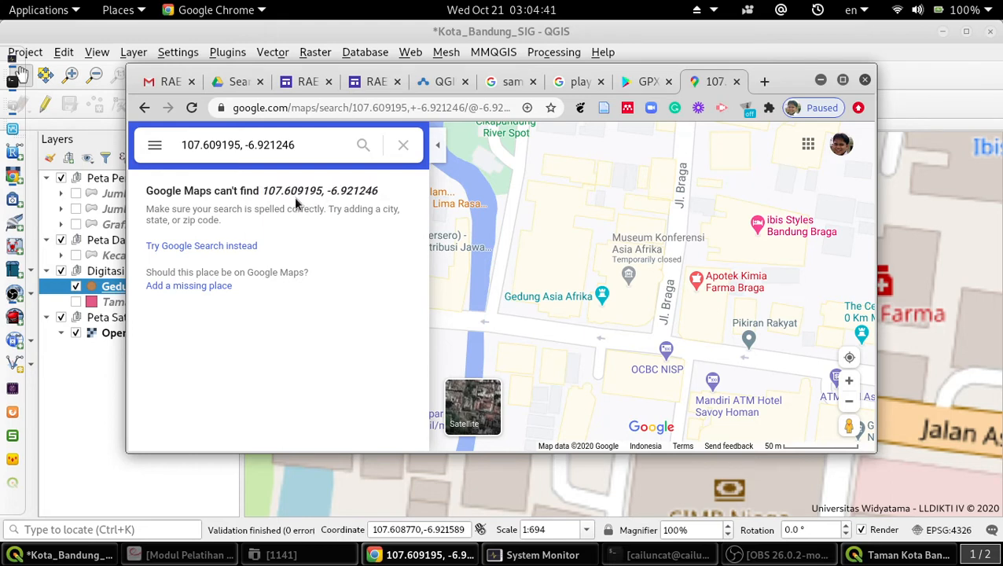
left_click_drag(260, 191, 432, 199)
left_click(351, 203)
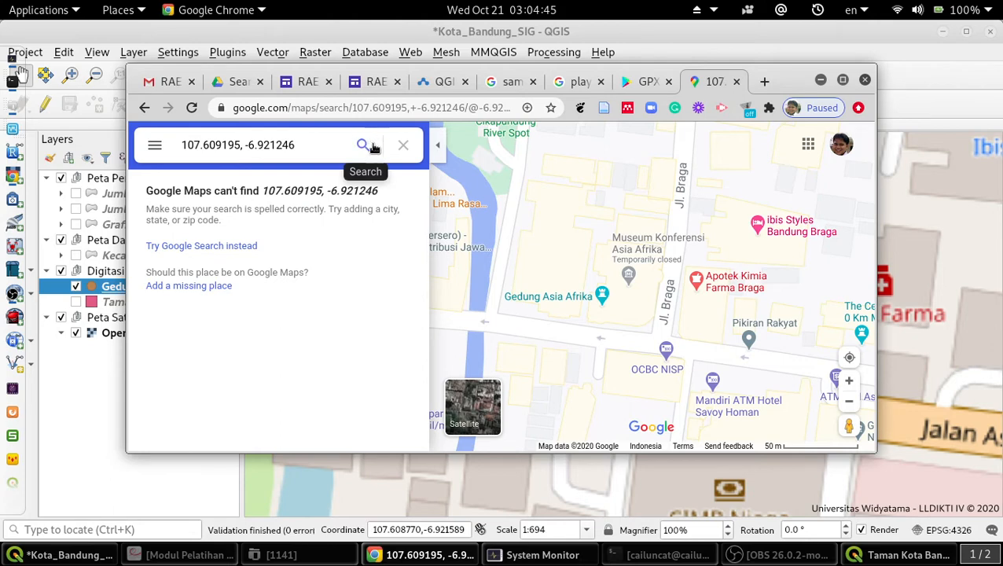
Restore the latitude-first order, search for -6.921246, 107.609195 in Google Maps, and return to QGIS.
left_click_drag(336, 147, 135, 109)
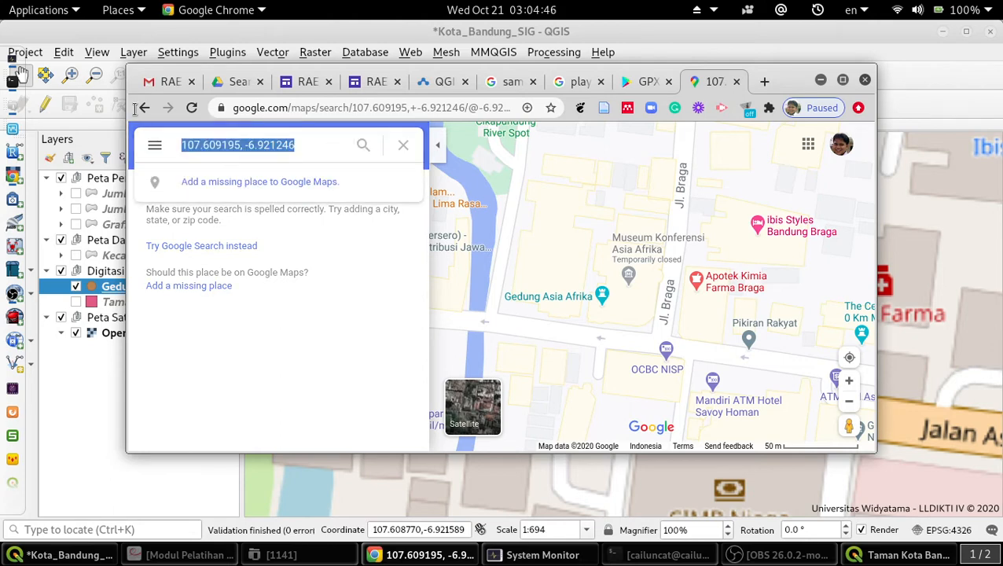
key("ctrl+v")
left_click(268, 306)
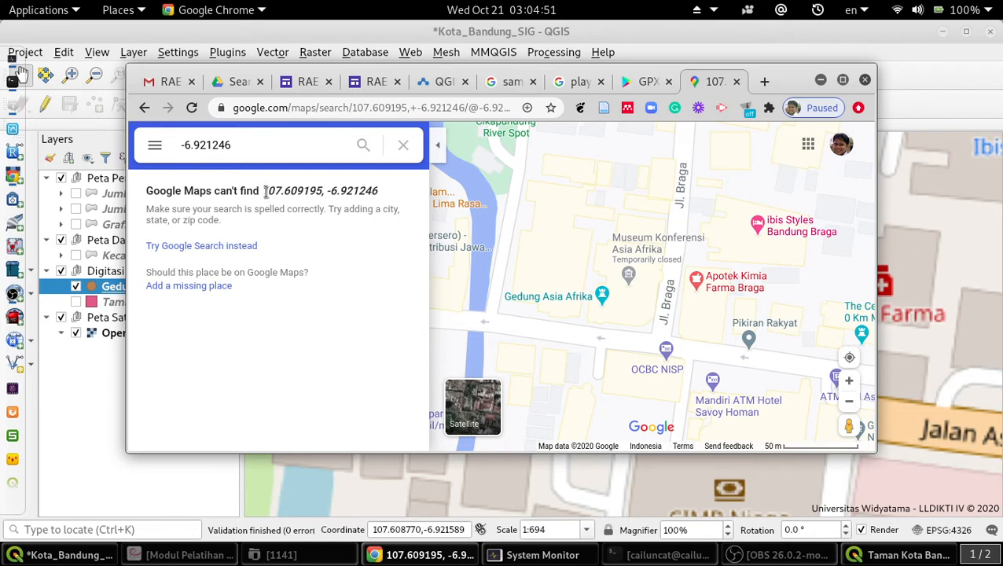
left_click_drag(262, 191, 322, 192)
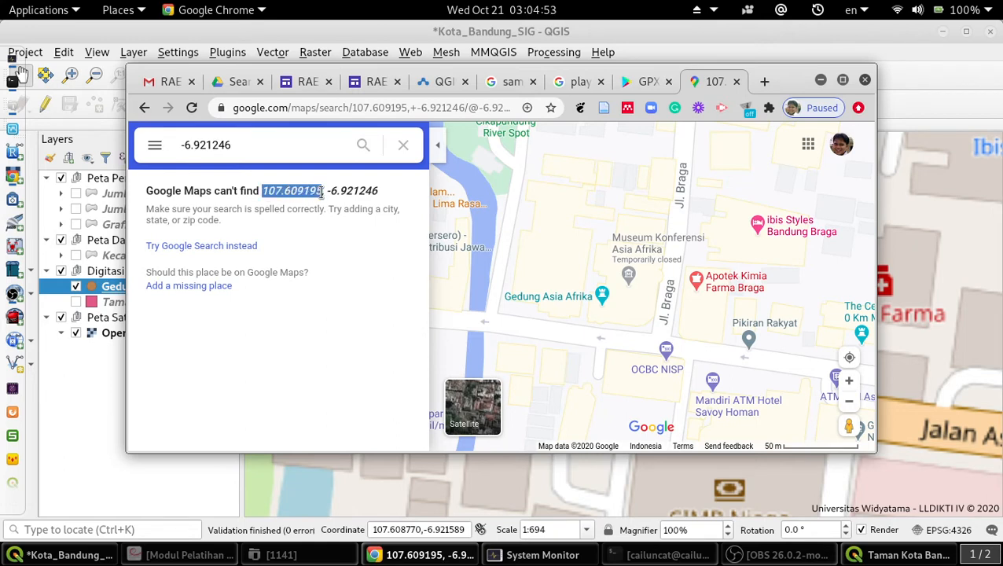
right_click(311, 195)
left_click(330, 203)
left_click(289, 147)
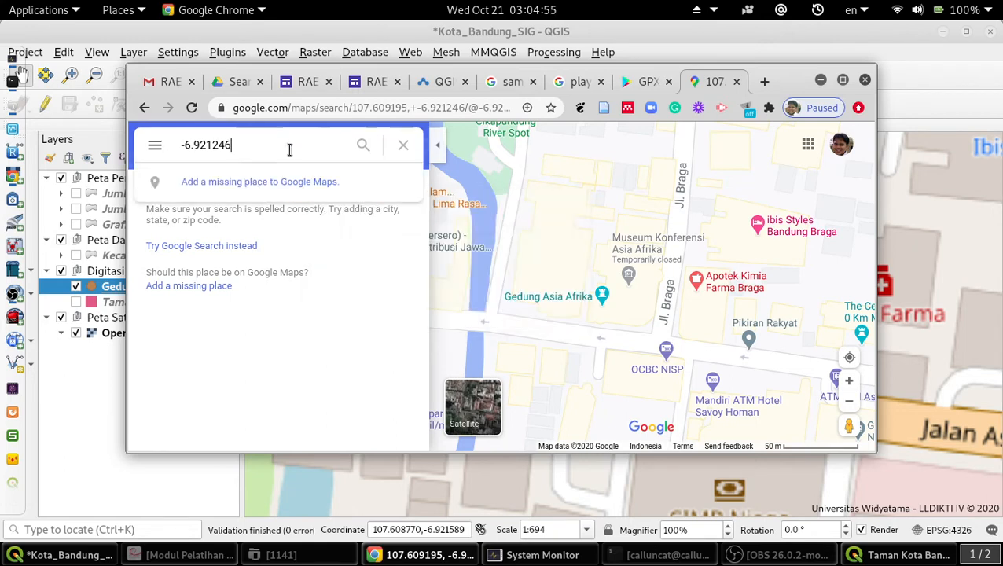
type(",")
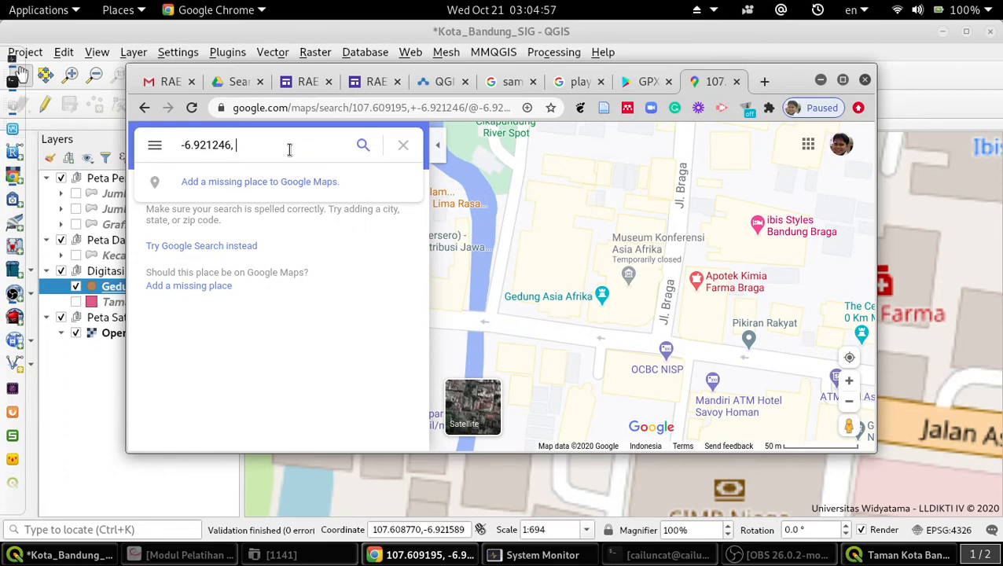
key("ctrl+v")
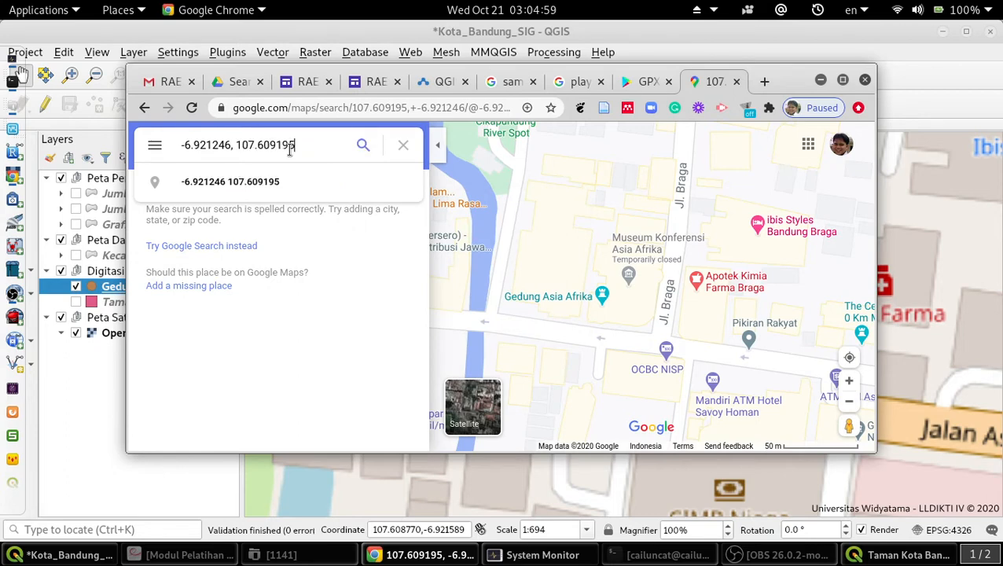
key("Return")
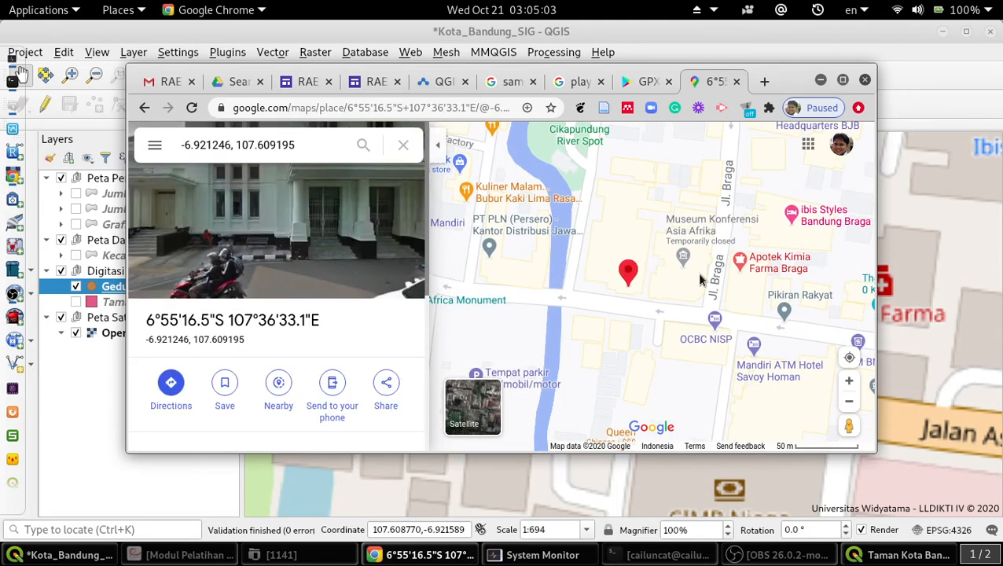
left_click(820, 82)
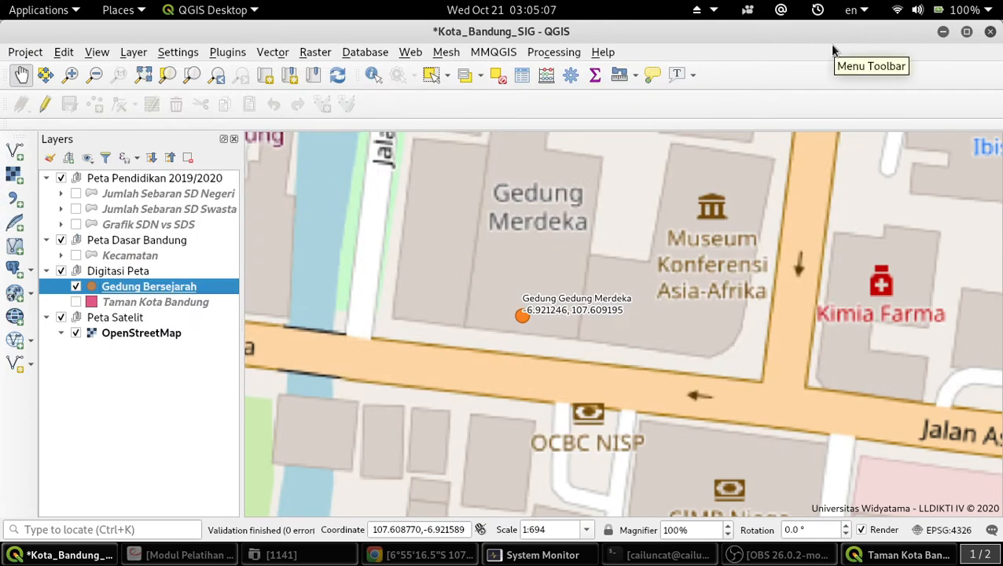
Zoom the map to the full extent of the Gedung Bersejarah layer and hide the OpenStreetMap base layer.
left_click(334, 558)
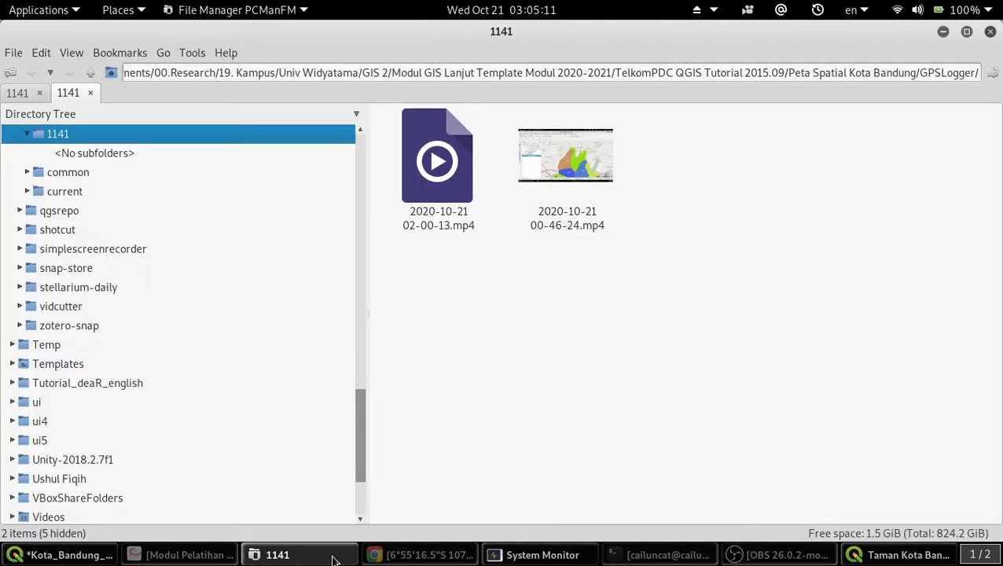
left_click(334, 558)
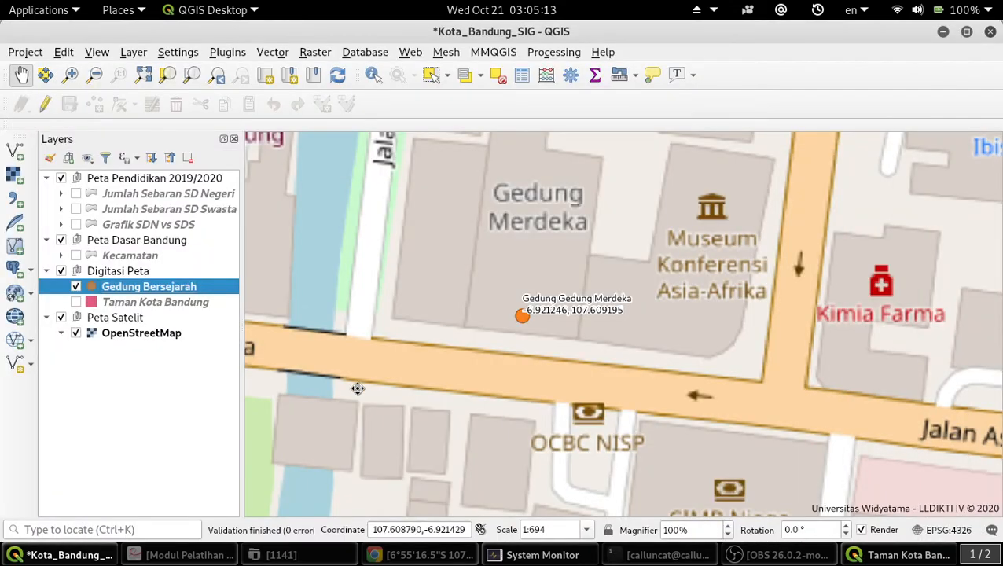
right_click(167, 285)
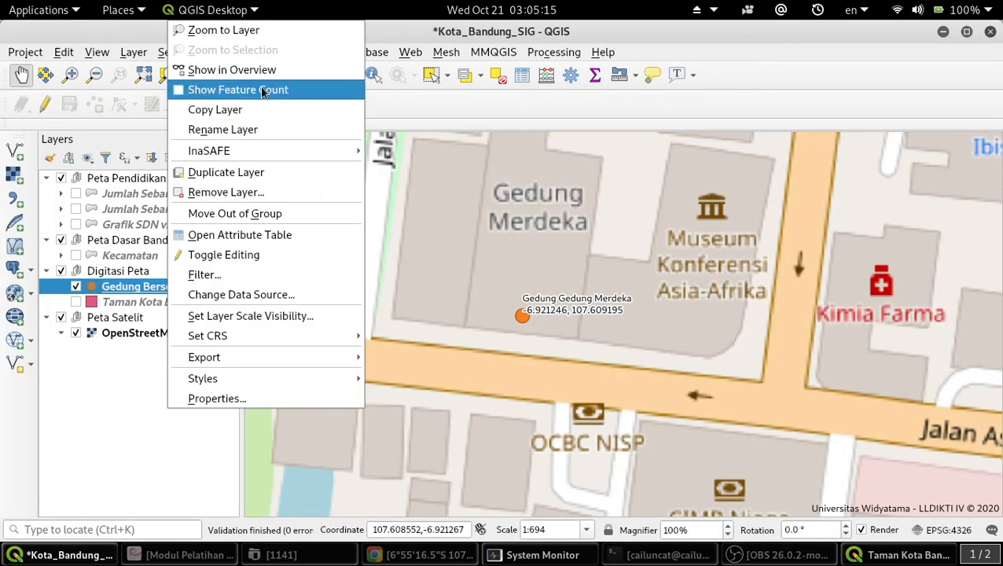
left_click(268, 32)
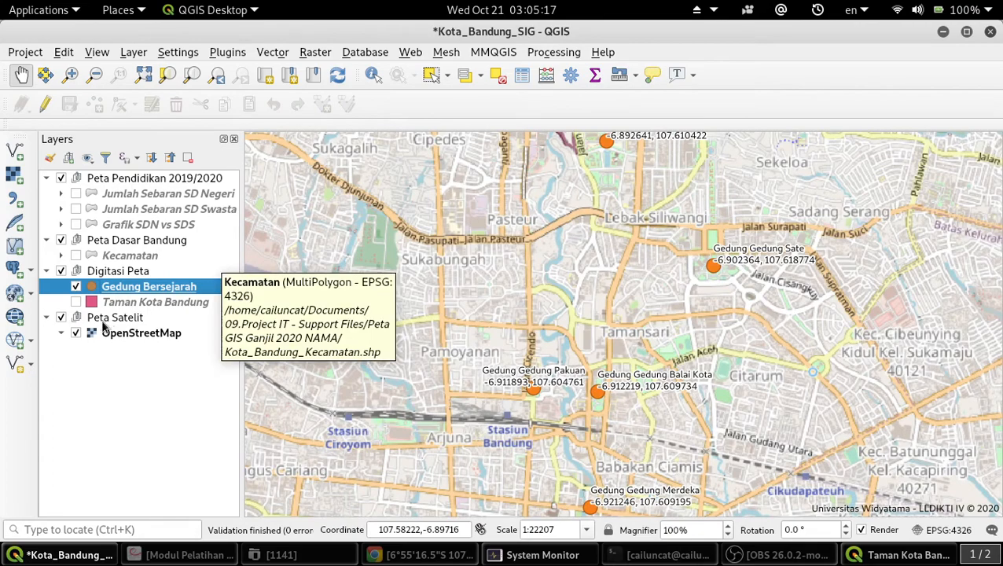
left_click(76, 333)
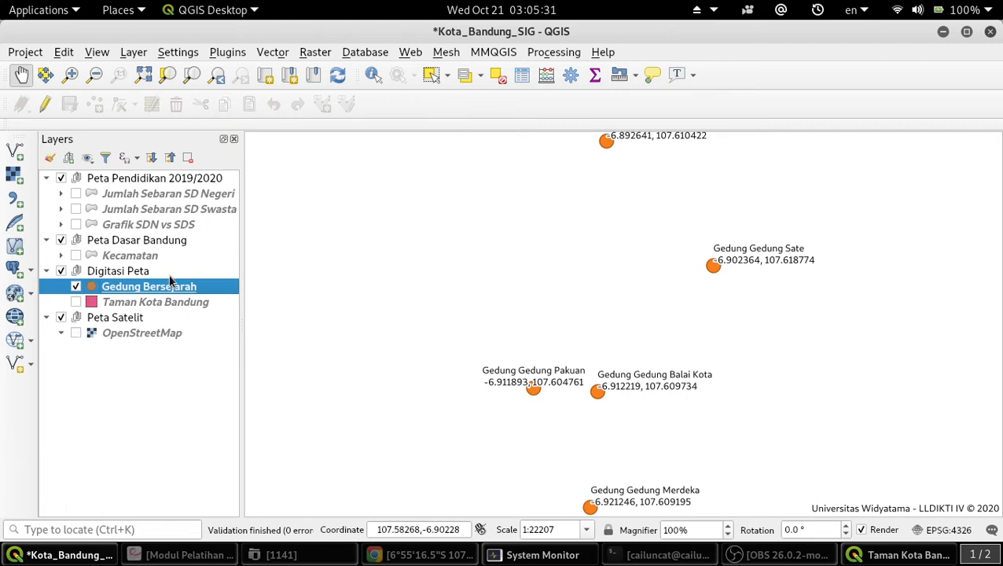
Show the Taman Kota Bandung polygons instead of the Gedung Bersejarah points and zoom to that layer's extent.
left_click(77, 287)
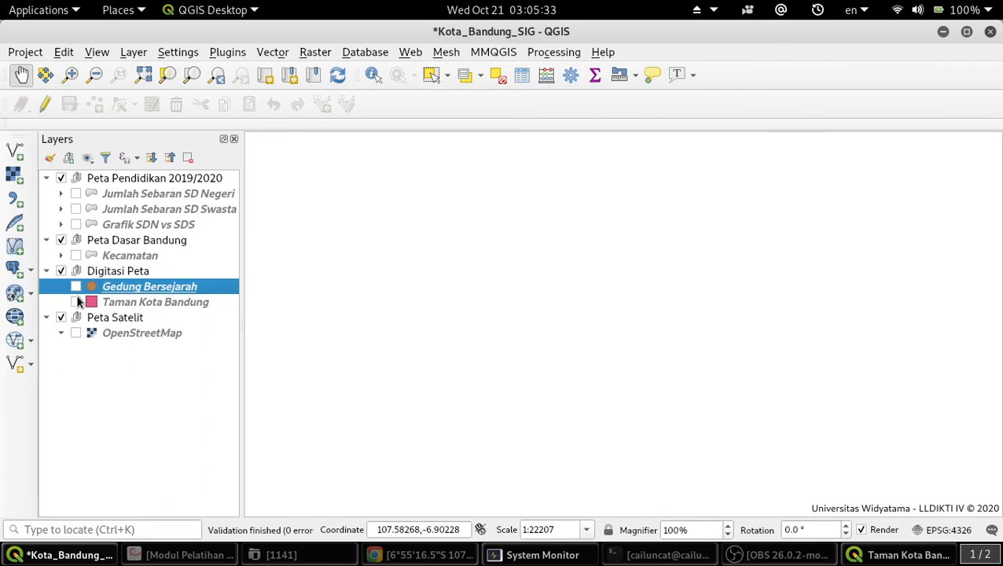
left_click(76, 302)
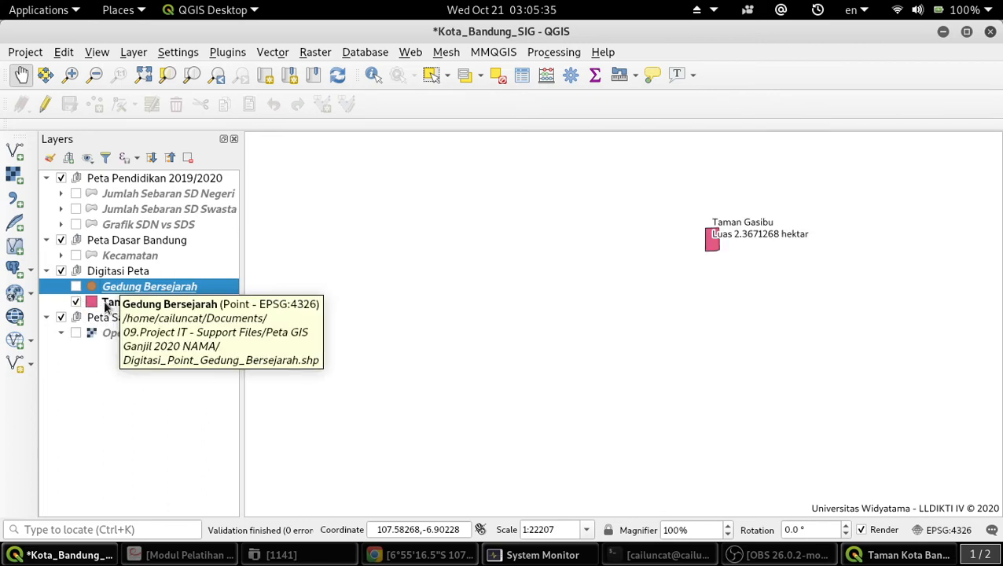
right_click(106, 302)
left_click(198, 29)
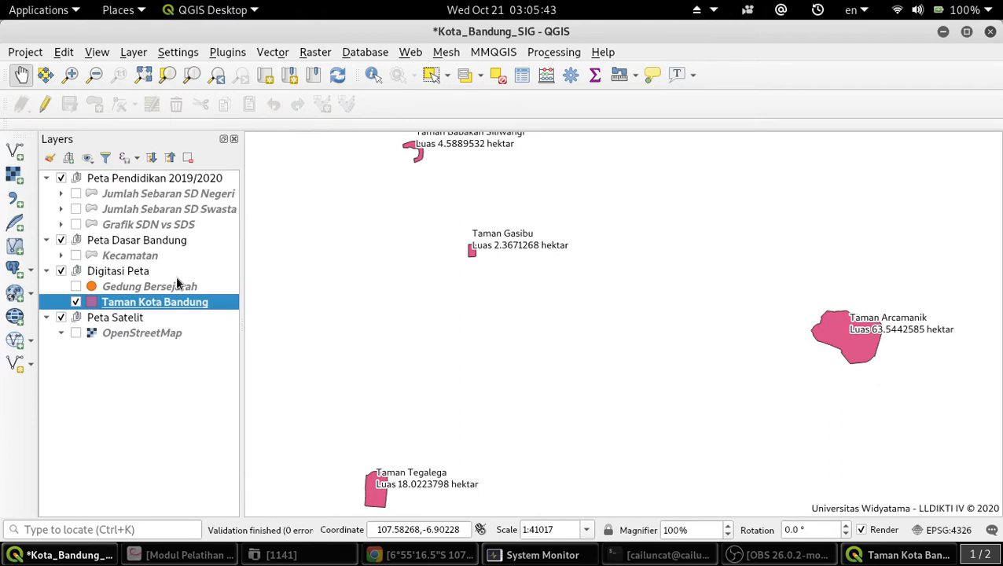
Switch the visible layer from Taman Kota Bandung back to Gedung Bersejarah and zoom to the building points.
left_click(75, 303)
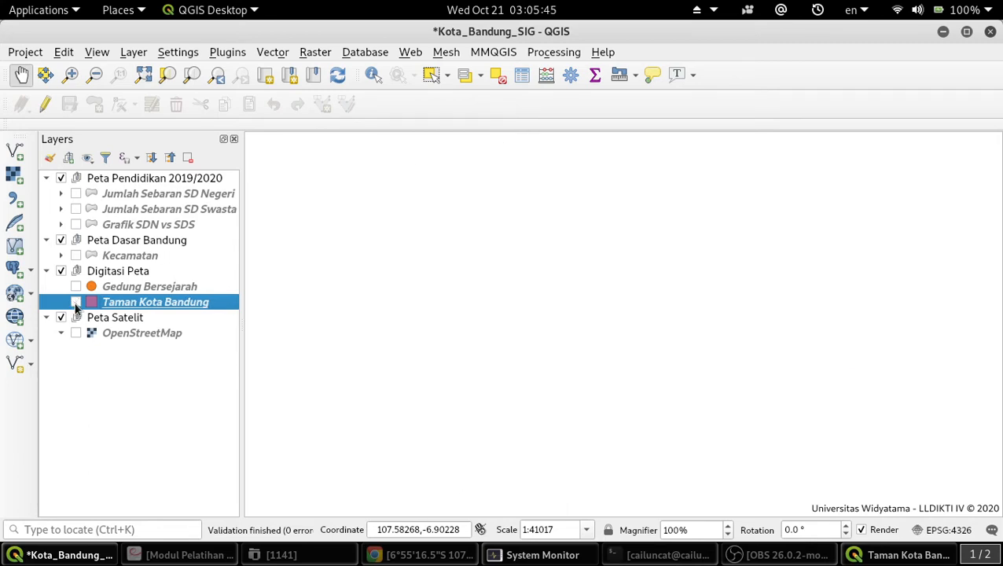
left_click(76, 286)
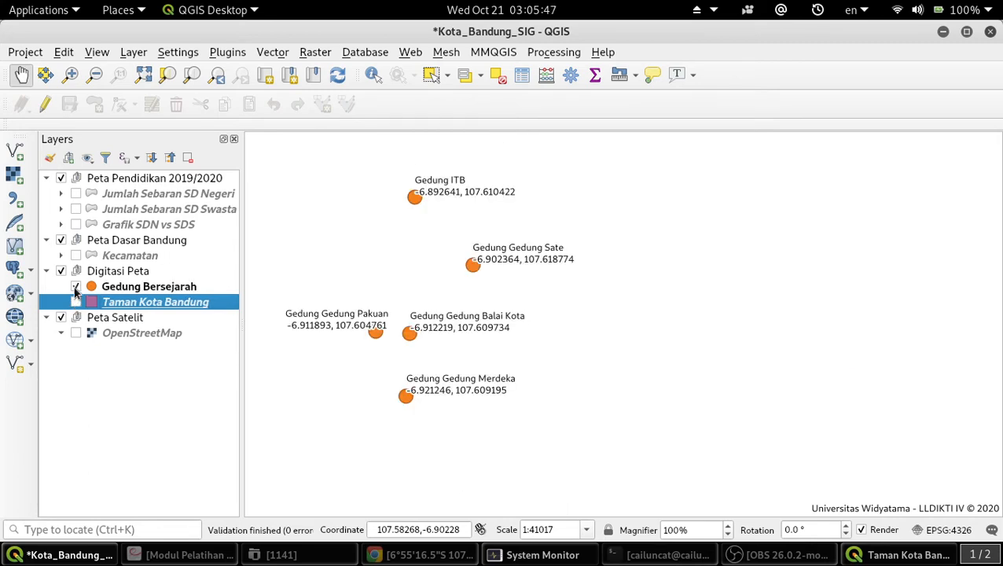
right_click(126, 288)
left_click(193, 33)
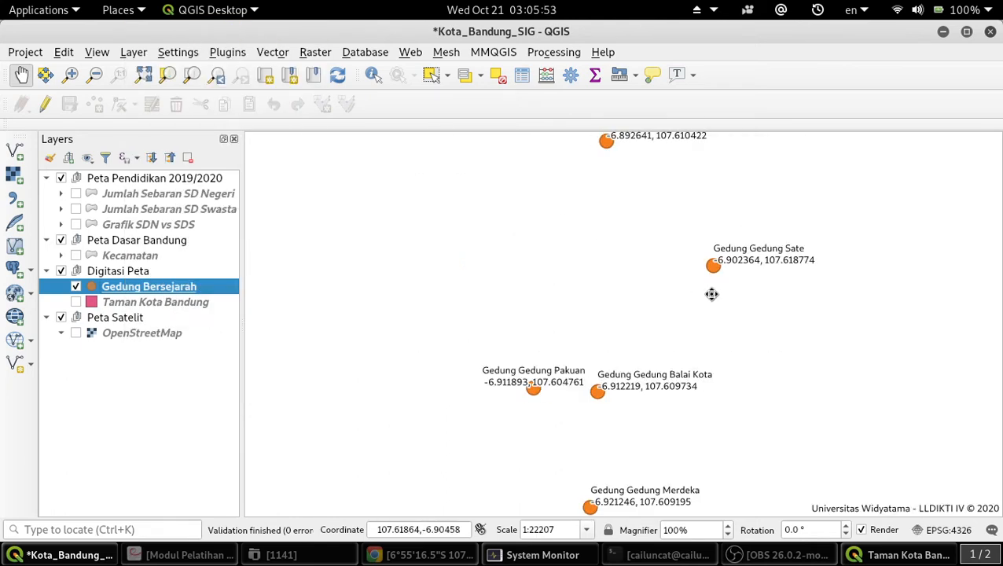
Hide the building points and display OpenStreetMap around Jalan Suci and Jalan Penghulu Haji Hasan Mustopa.
left_click(76, 286)
left_click(75, 333)
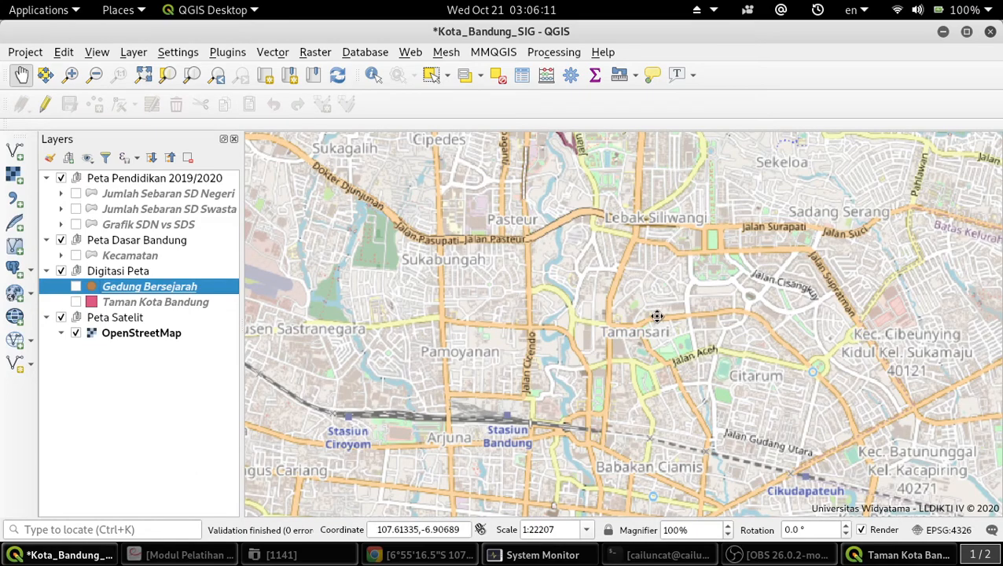
left_click_drag(746, 277, 659, 303)
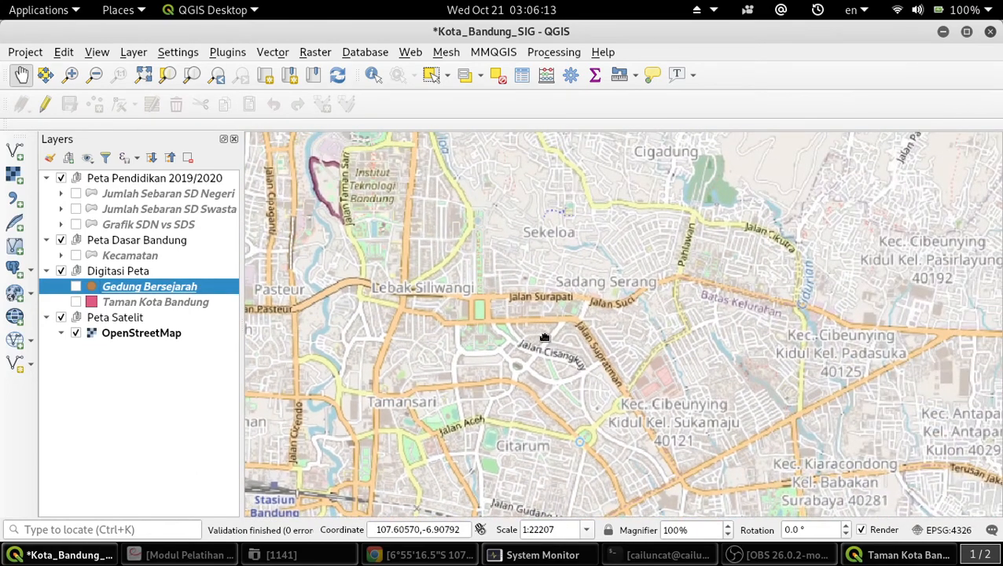
left_click_drag(544, 338, 511, 338)
scroll(488, 289, "up", 1)
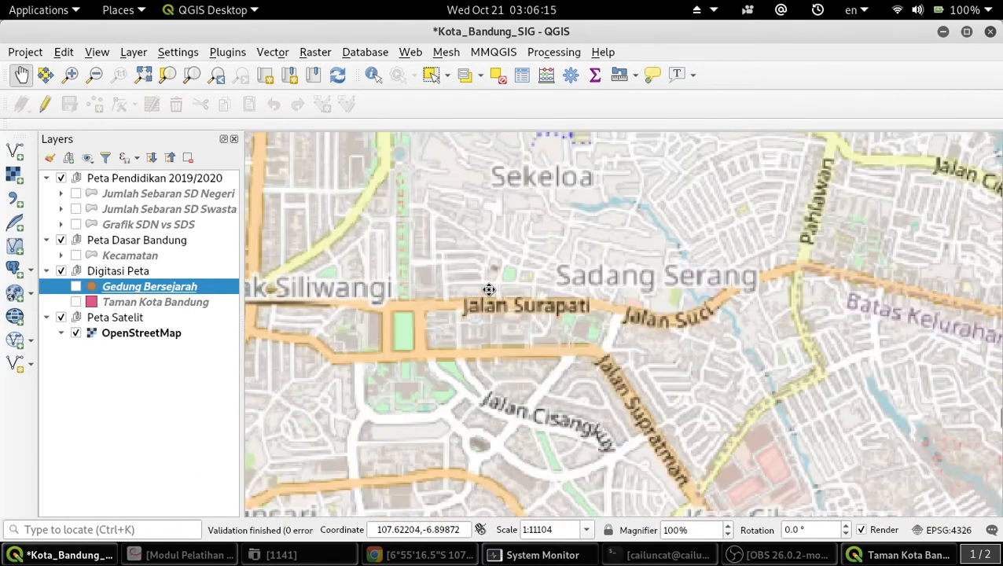
scroll(488, 289, "down", 1)
left_click_drag(611, 308, 406, 345)
scroll(408, 335, "up", 1)
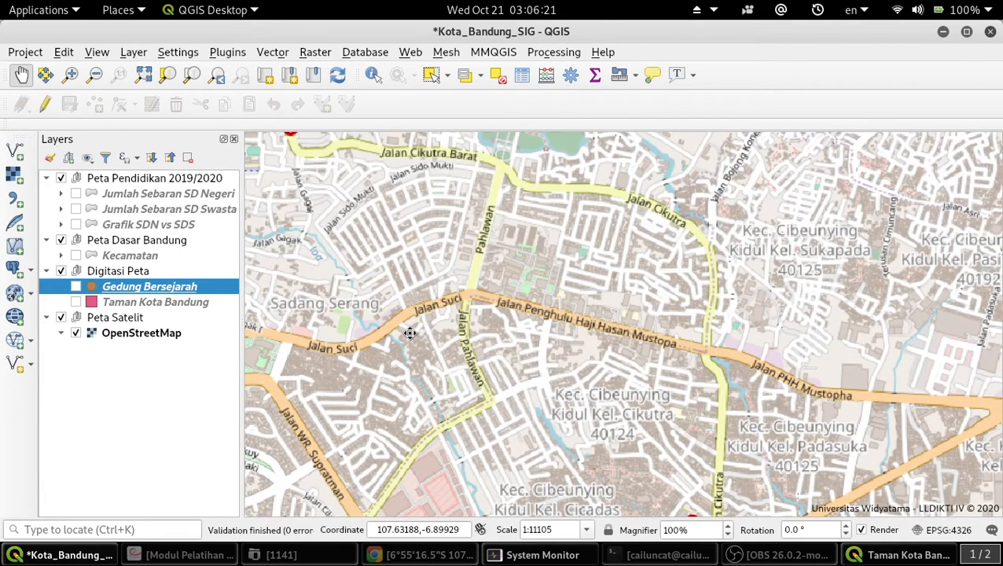
left_click_drag(690, 395, 542, 364)
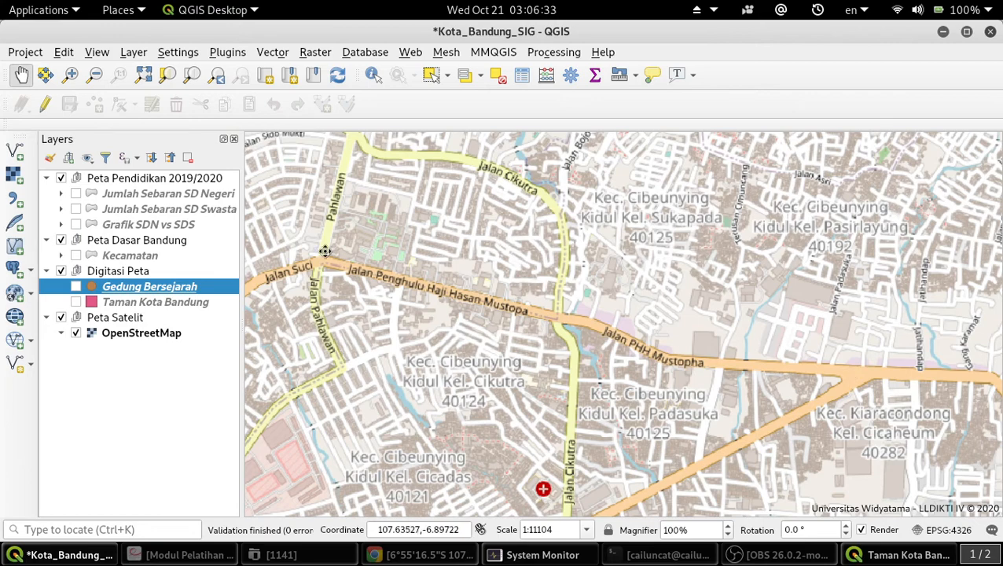
Start a new shapefile layer in the Digitasi Peta group, with Digitasi_Lines_Jalan as its file name in the Peta GIS Ganjil 2020 NAMA folder.
left_click(139, 274)
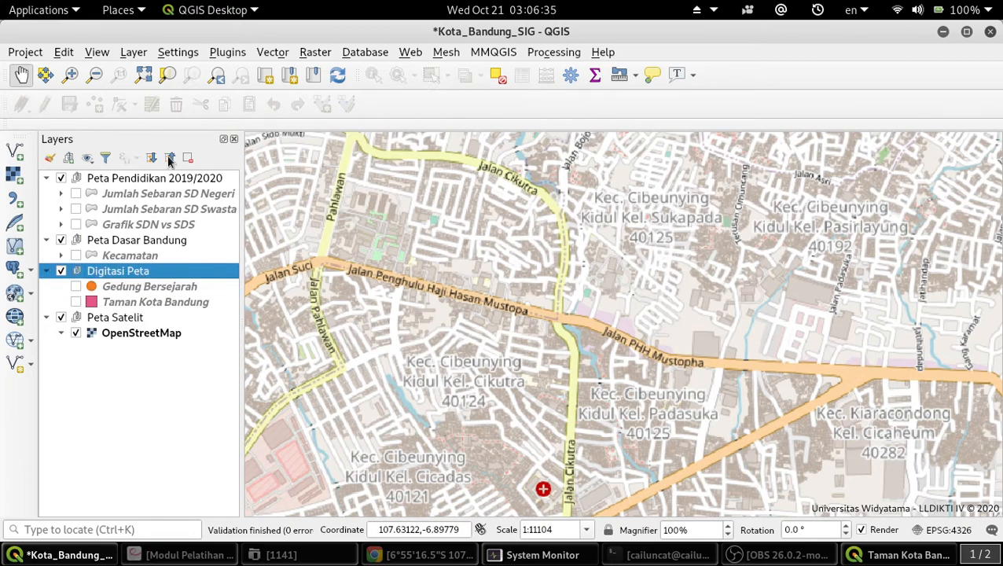
left_click(142, 53)
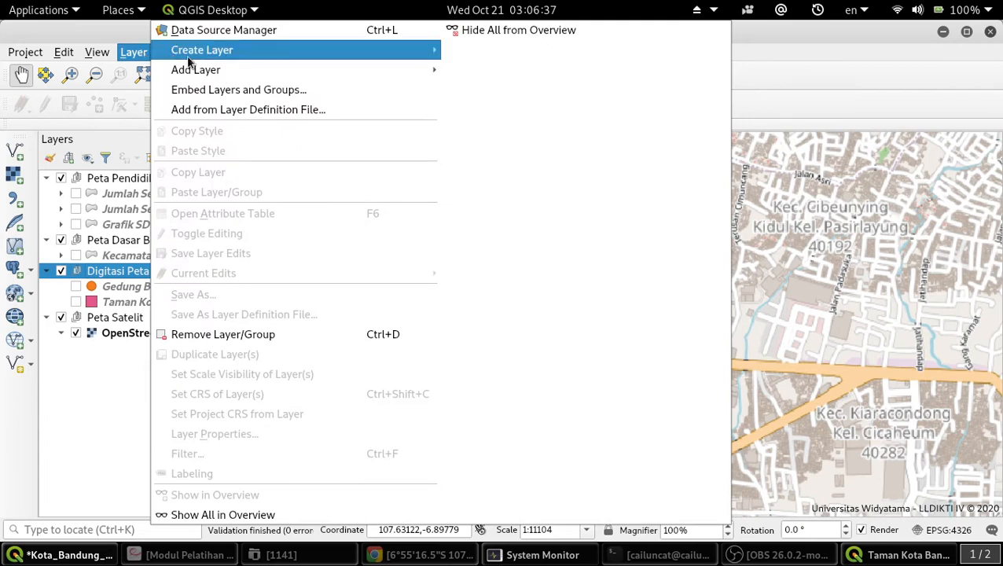
mouse_move(202, 55)
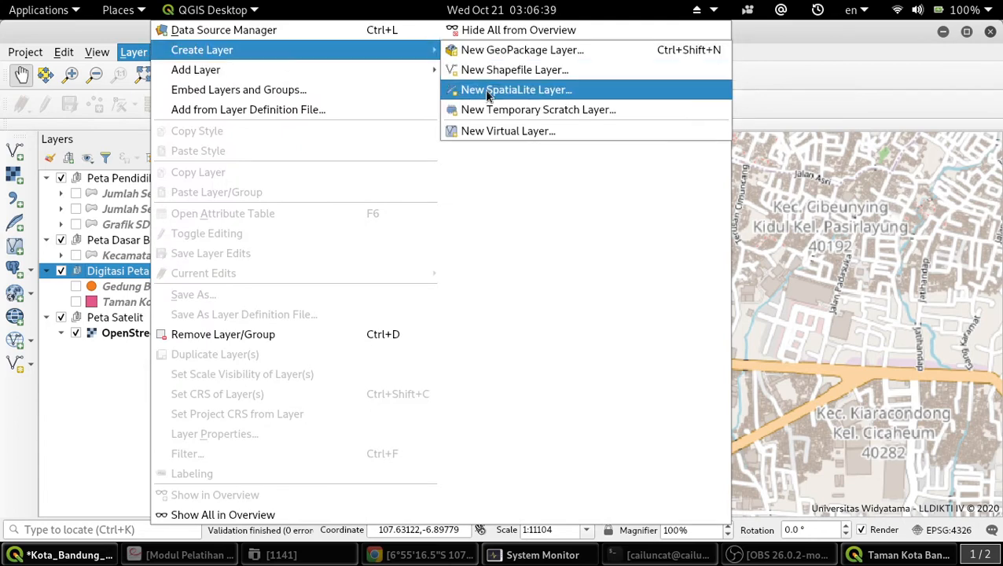
left_click(502, 70)
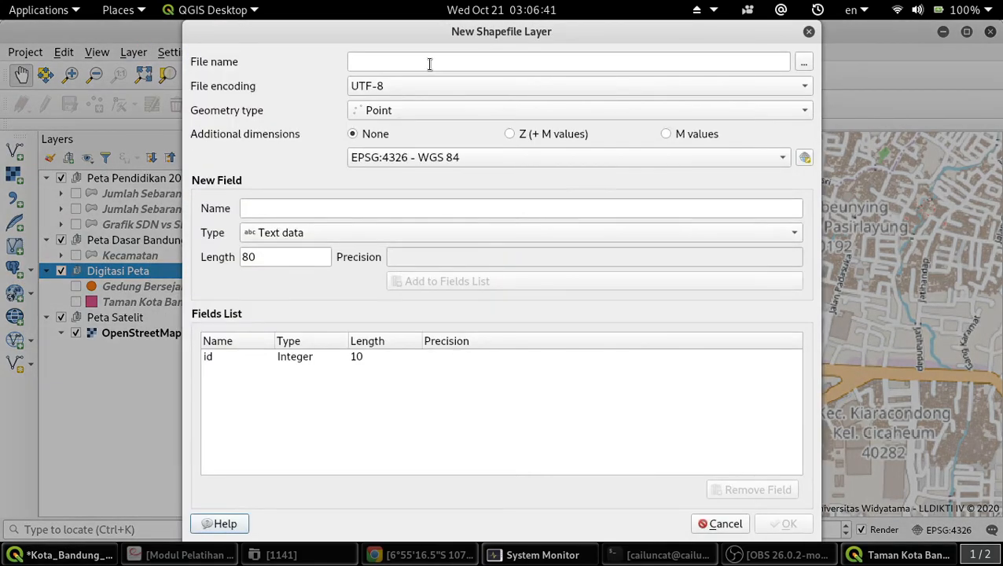
left_click(430, 63)
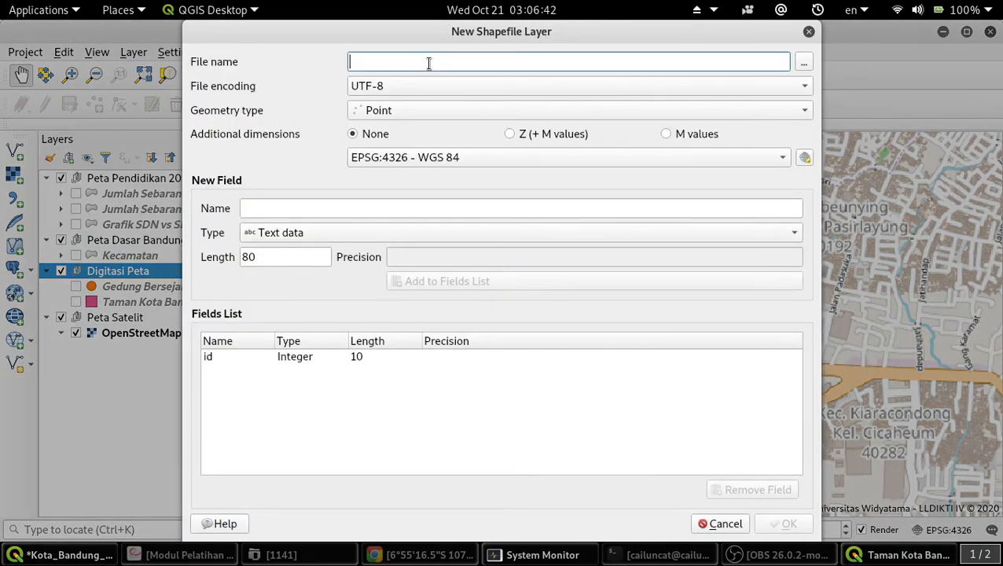
left_click(803, 61)
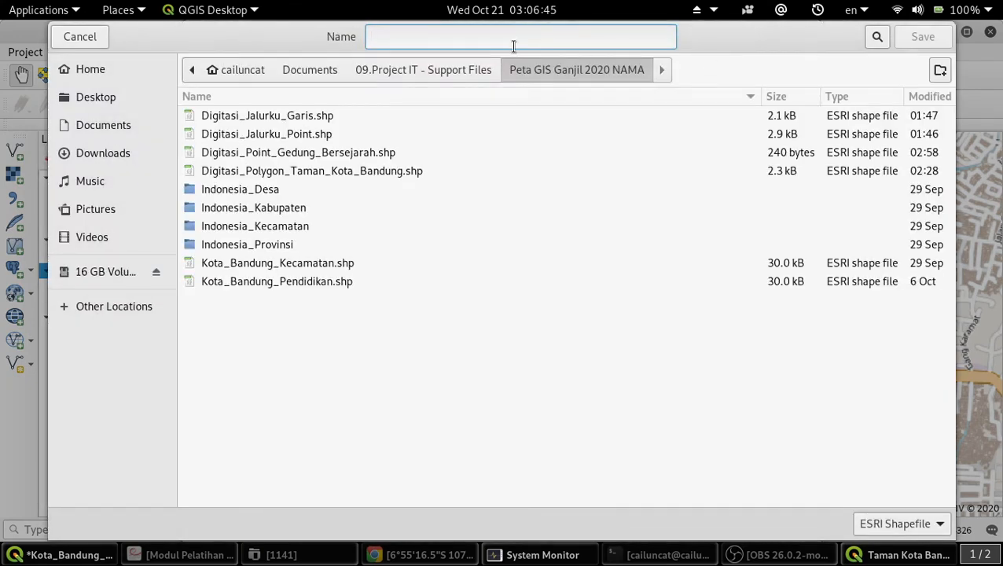
type("Digitasi")
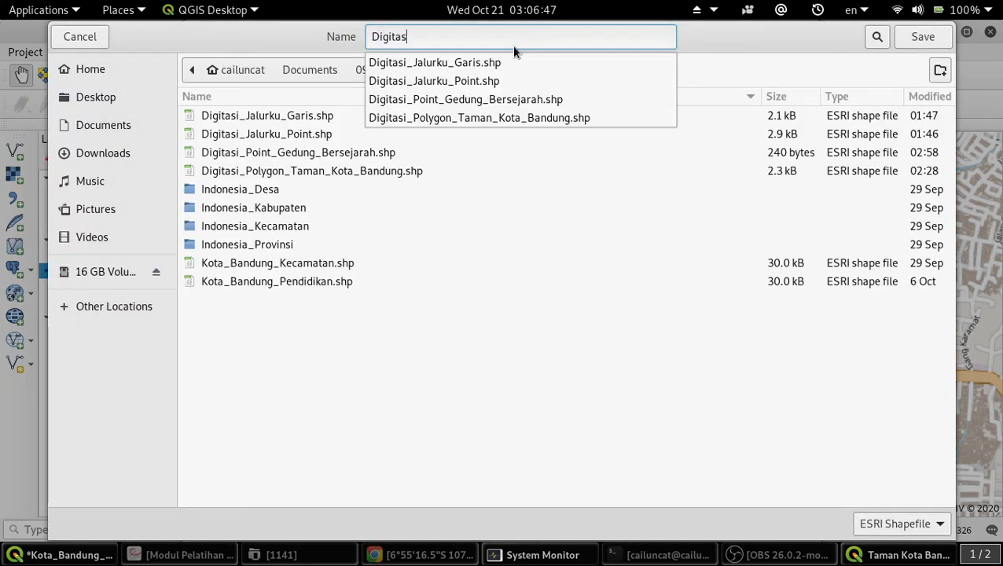
type("_Line_")
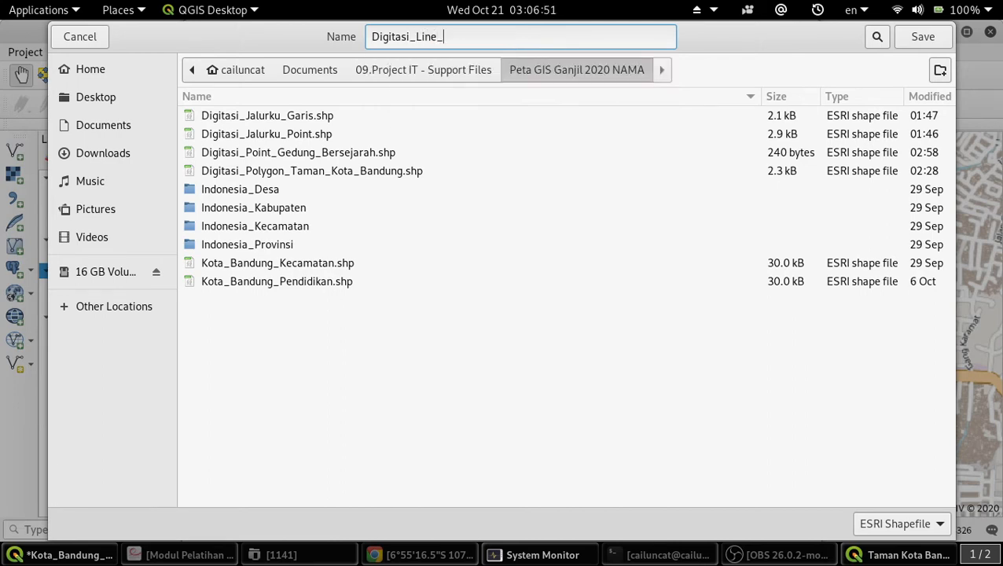
type("Jalan")
key("Left")
key("Left")
key("Left")
key("Left")
type("s")
key("End")
left_click(922, 37)
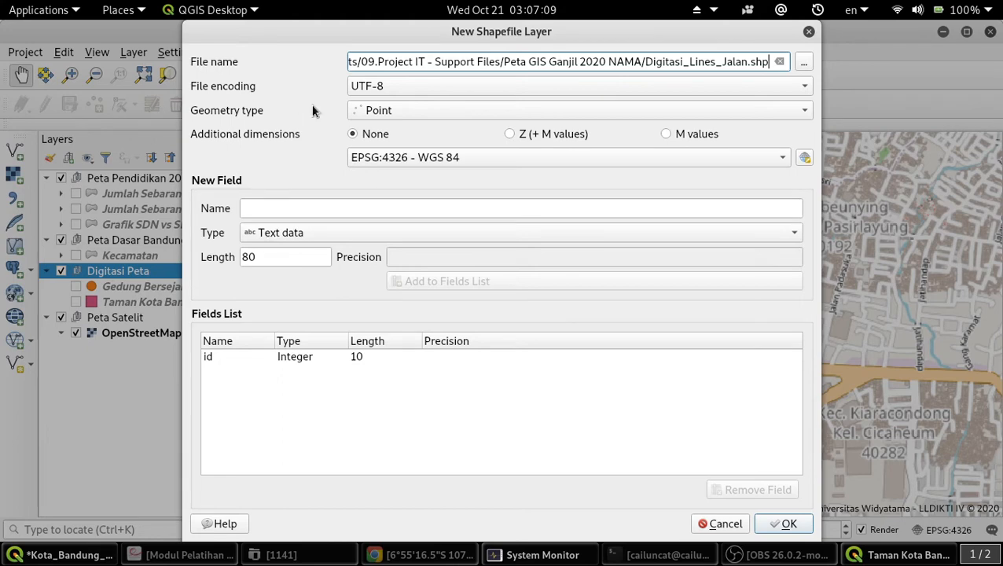
Set the new shapefile's geometry type to Line.
left_click(414, 114)
left_click(410, 154)
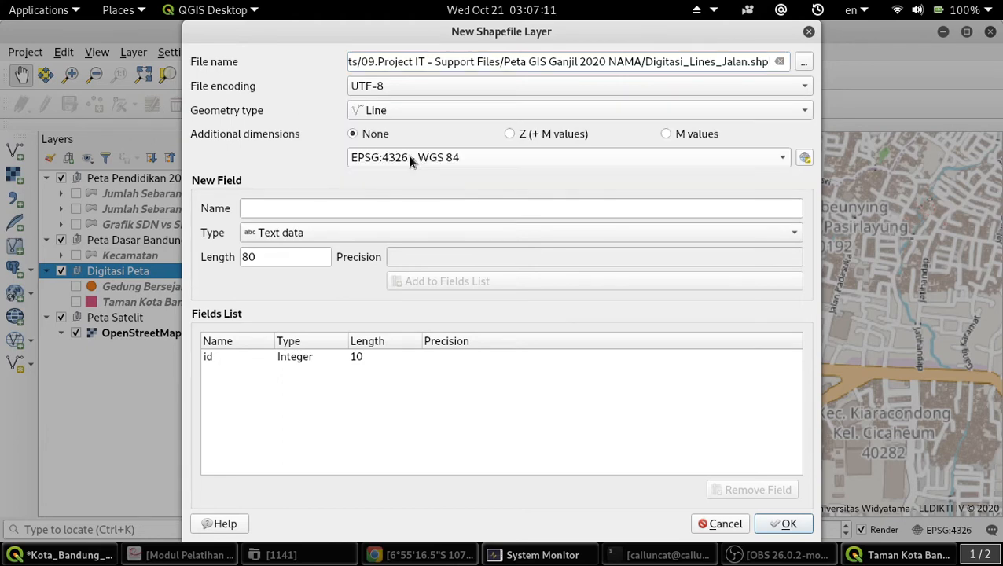
left_click(403, 108)
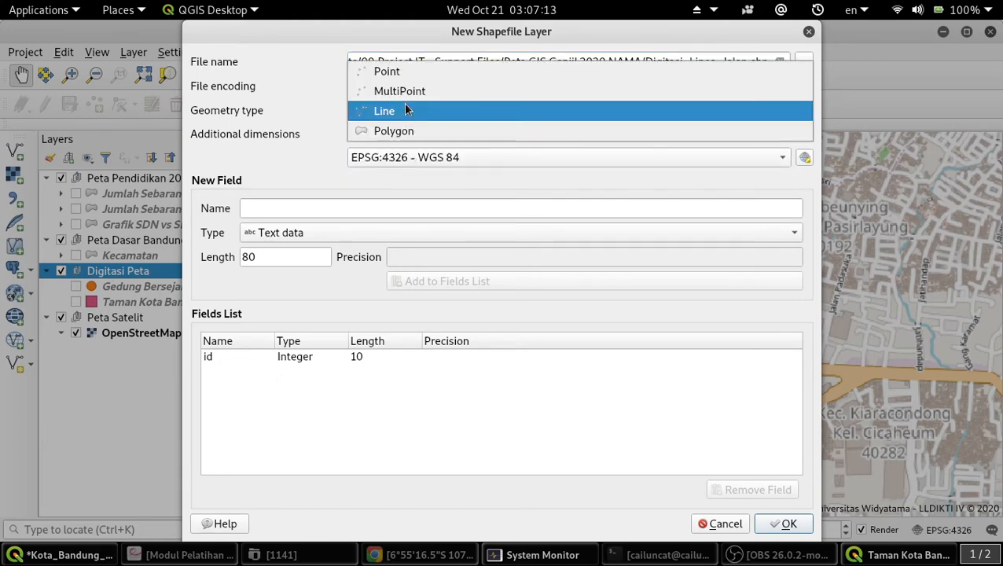
left_click(387, 111)
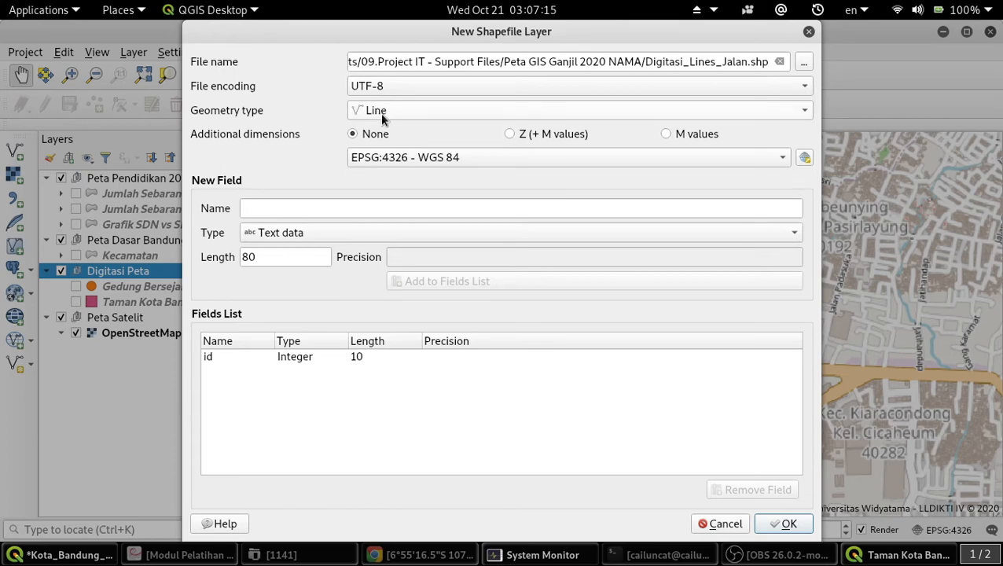
Add a text field named nama_jalan with length 80 to the new shapefile's fields.
left_click(274, 211)
type("n")
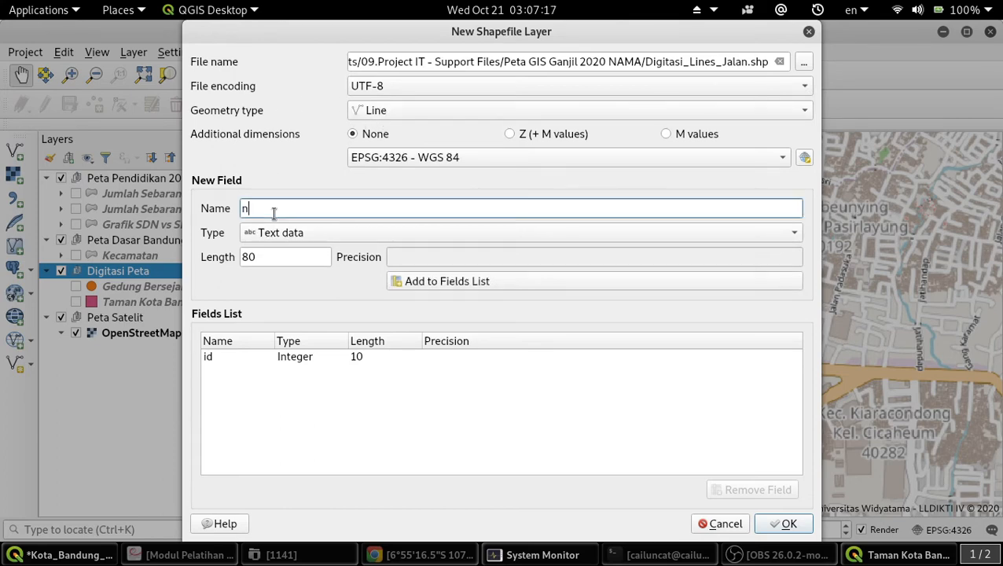
type("ama_jalan")
left_click_drag(270, 209, 276, 209)
left_click(351, 208)
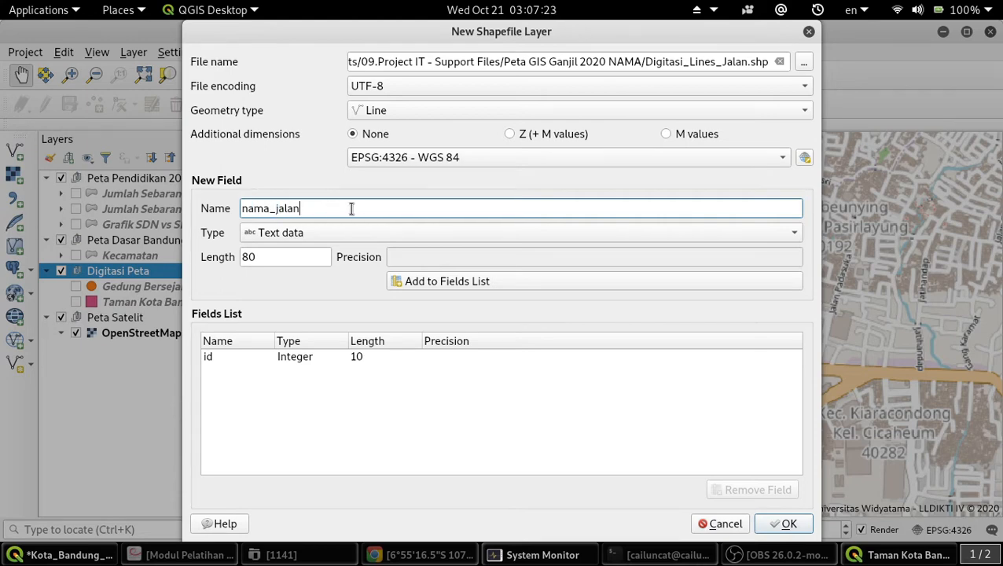
left_click(456, 283)
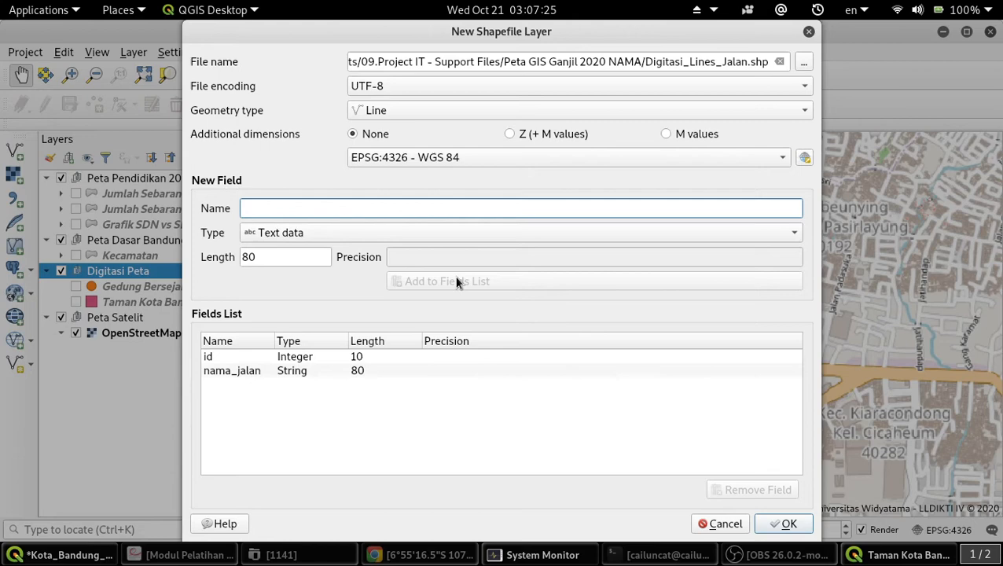
Create the Digitasi_Lines_Jalan layer with the defined fields and select it among the project layers.
left_click(238, 372)
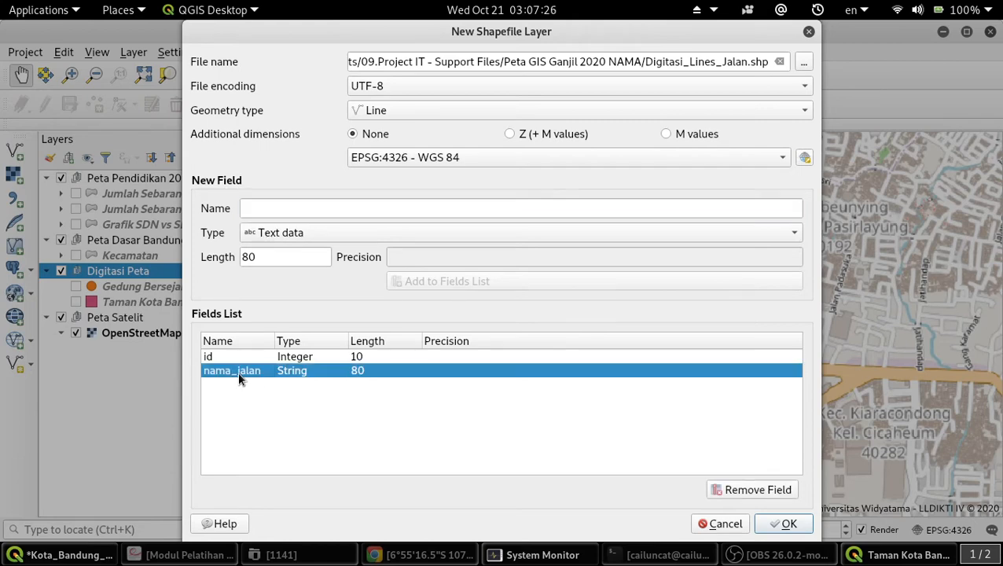
left_click(777, 528)
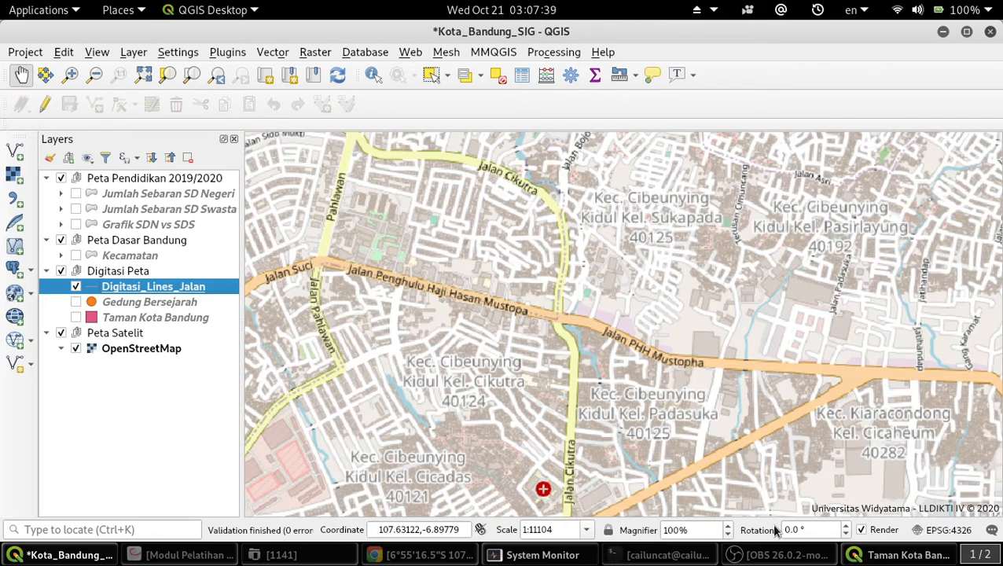
left_click(194, 407)
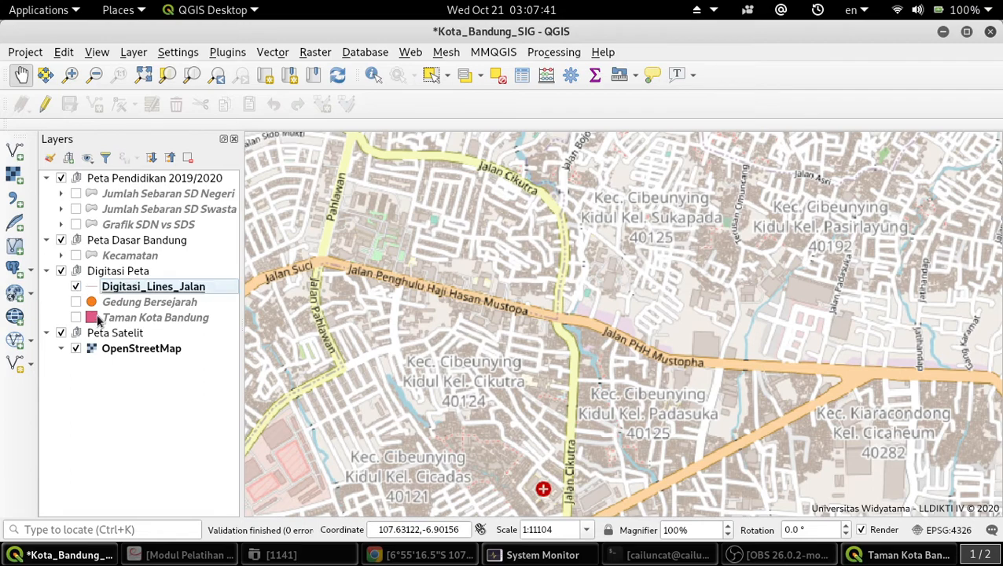
left_click(92, 291)
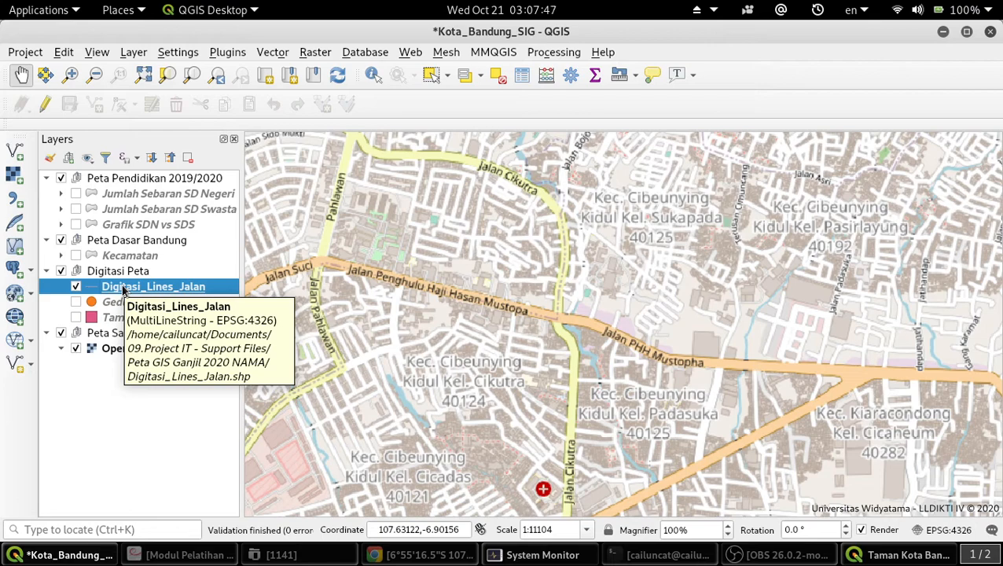
Turn on editing for the Digitasi_Lines_Jalan layer, leaving the numerical Add feature form unused.
left_click(116, 426)
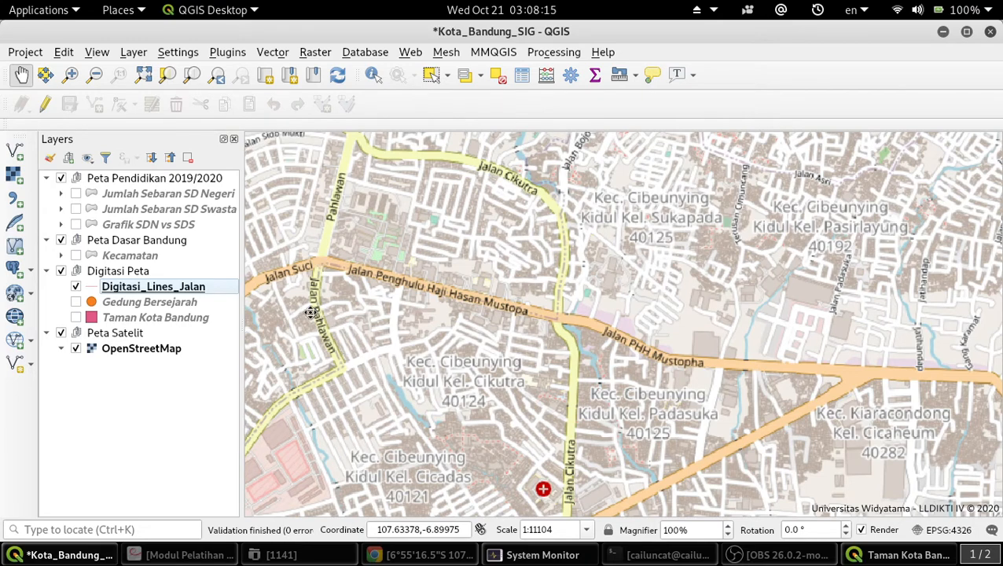
left_click(139, 288)
right_click(139, 288)
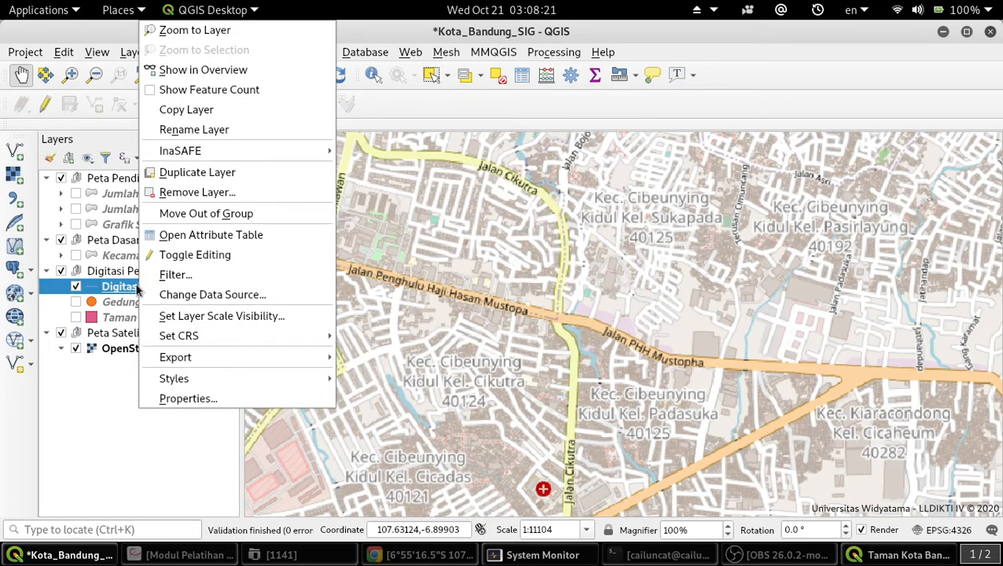
left_click(133, 288)
right_click(130, 290)
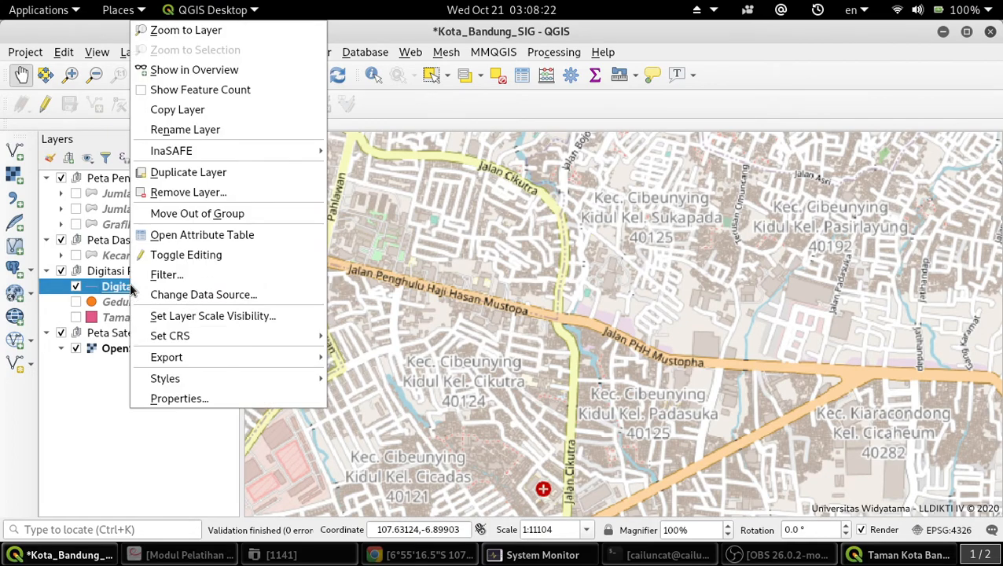
left_click(185, 255)
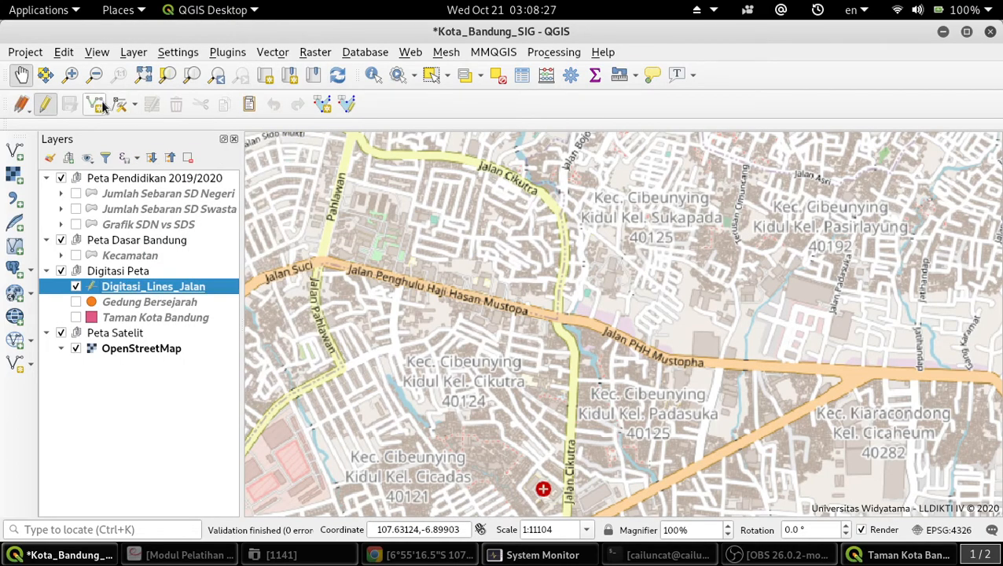
left_click(329, 104)
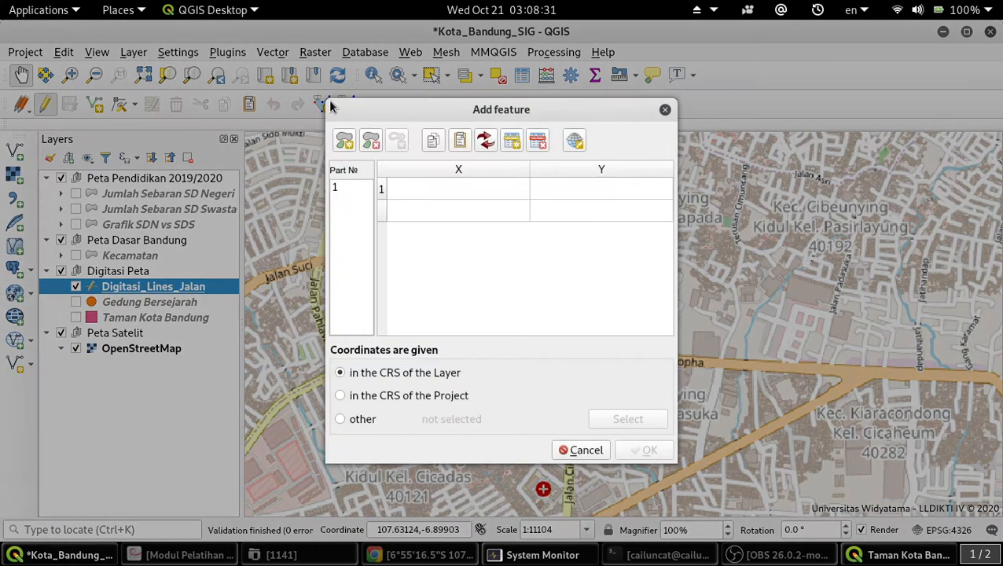
left_click(664, 109)
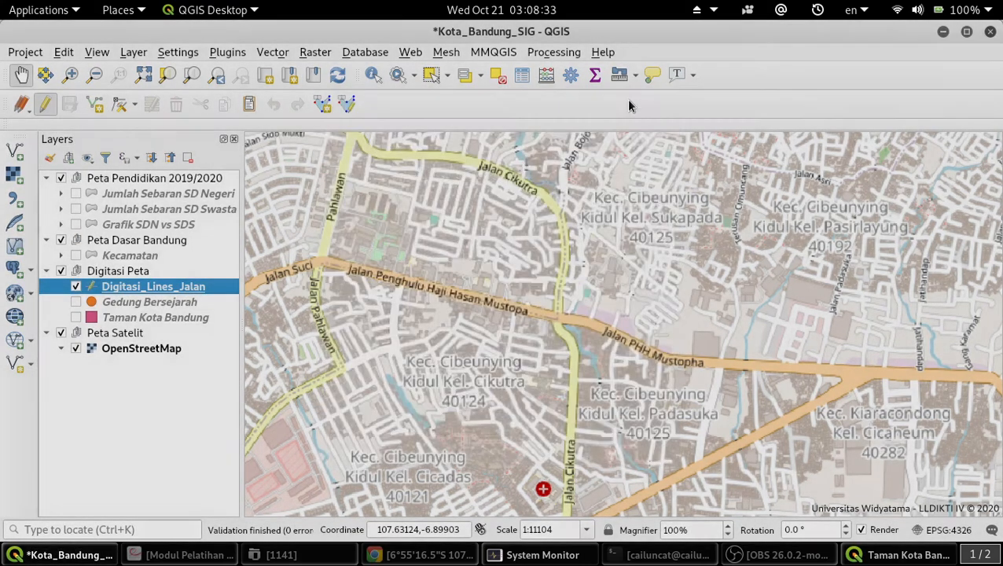
Digitize a line feature along Jalan Penghulu Haji Hasan Mustopa and Jalan PHH Mustopha, from the Jalan Pahlawan junction to the eastern road fork.
left_click(93, 105)
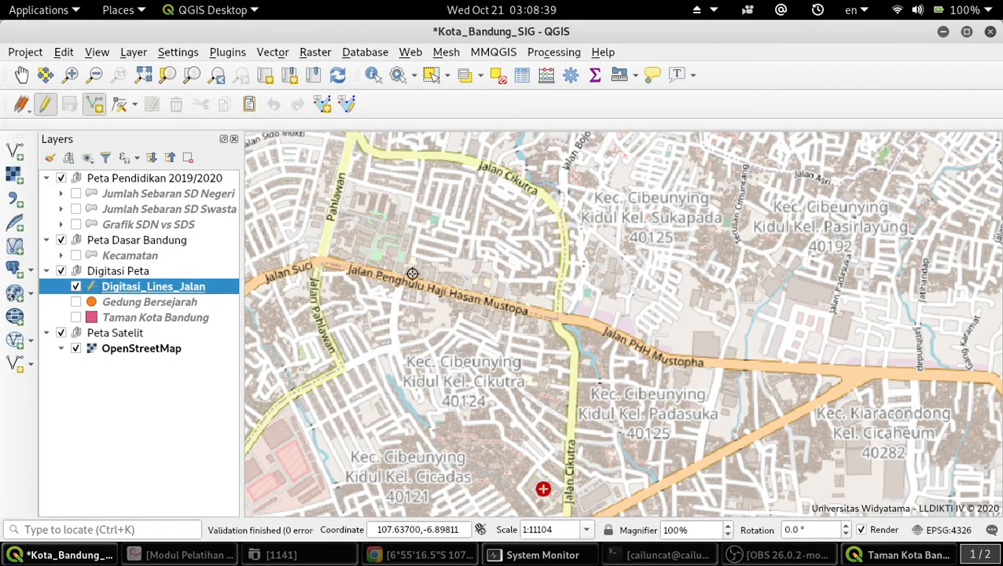
left_click(555, 316)
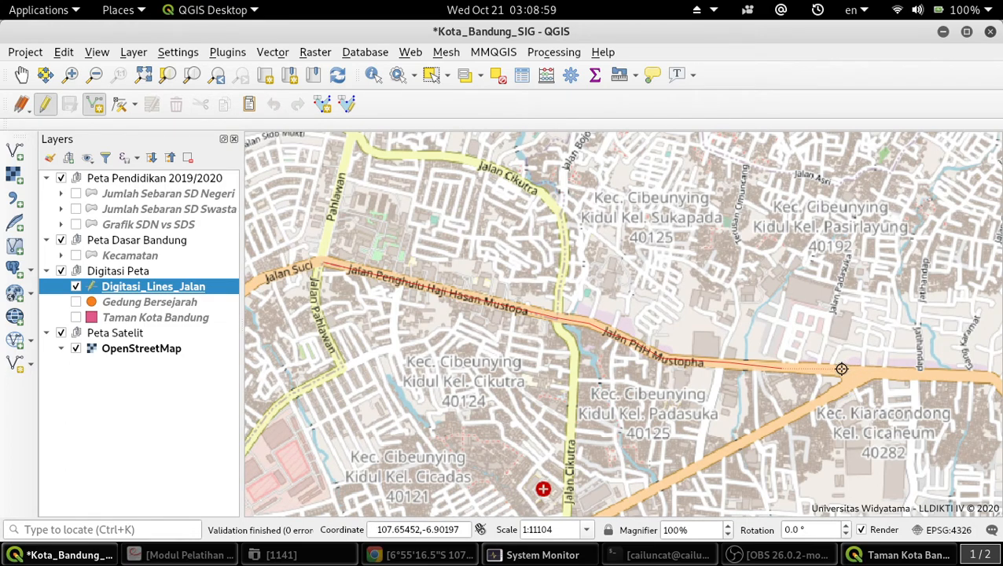
left_click(839, 368)
right_click(839, 367)
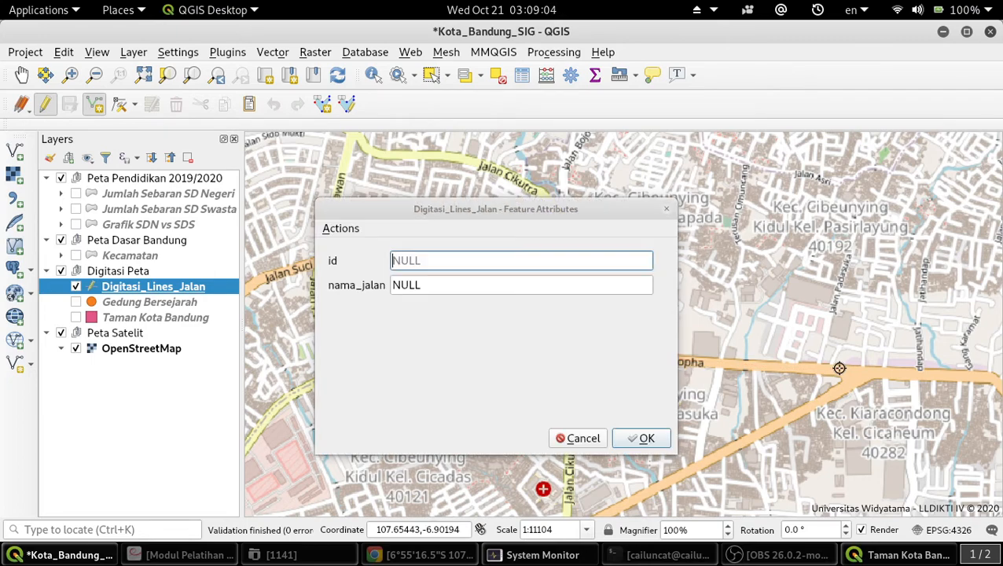
Set the new line's nama_jalan attribute to PHH Mustopa and accept the feature.
left_click(474, 288)
mouse_move(480, 210)
left_mouse_down()
mouse_move(563, 413)
mouse_move(486, 228)
left_mouse_up()
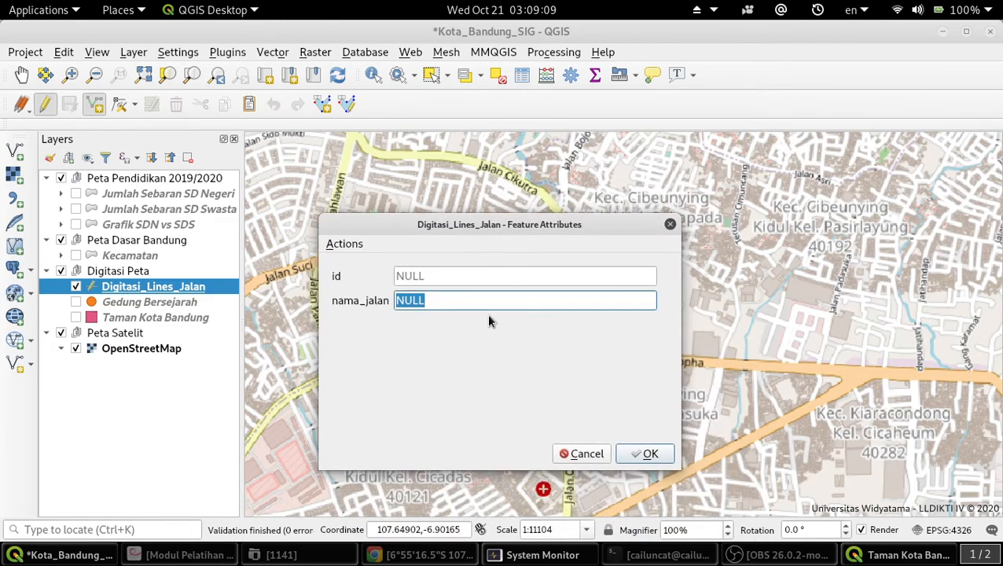
type("PHH")
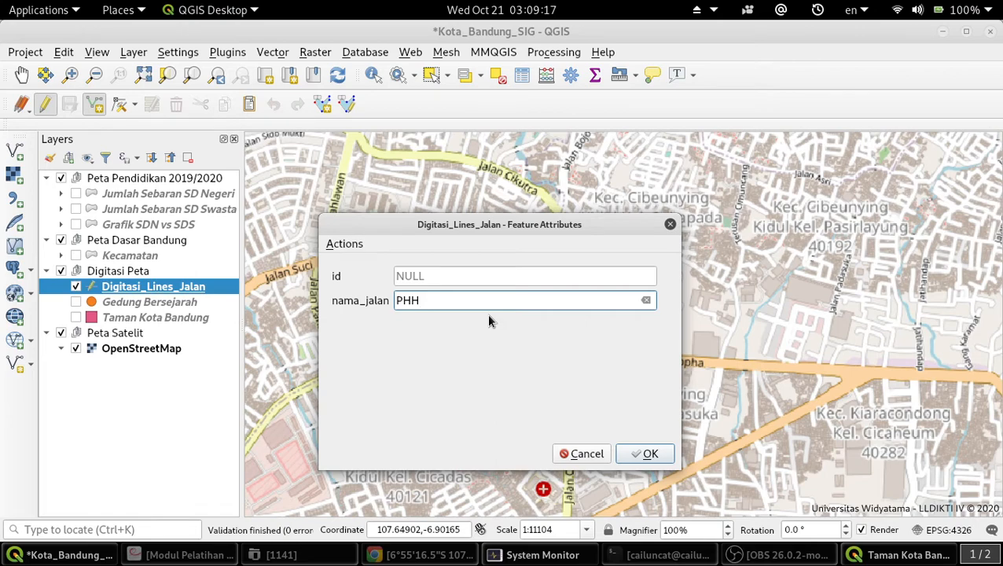
left_click_drag(528, 224, 794, 241)
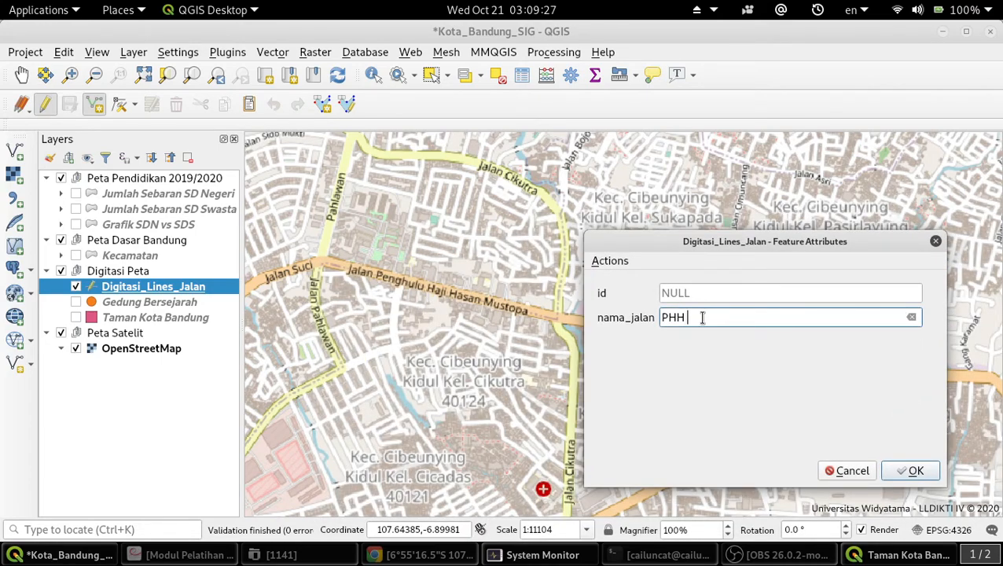
type("Mustopa")
left_click_drag(757, 248, 517, 205)
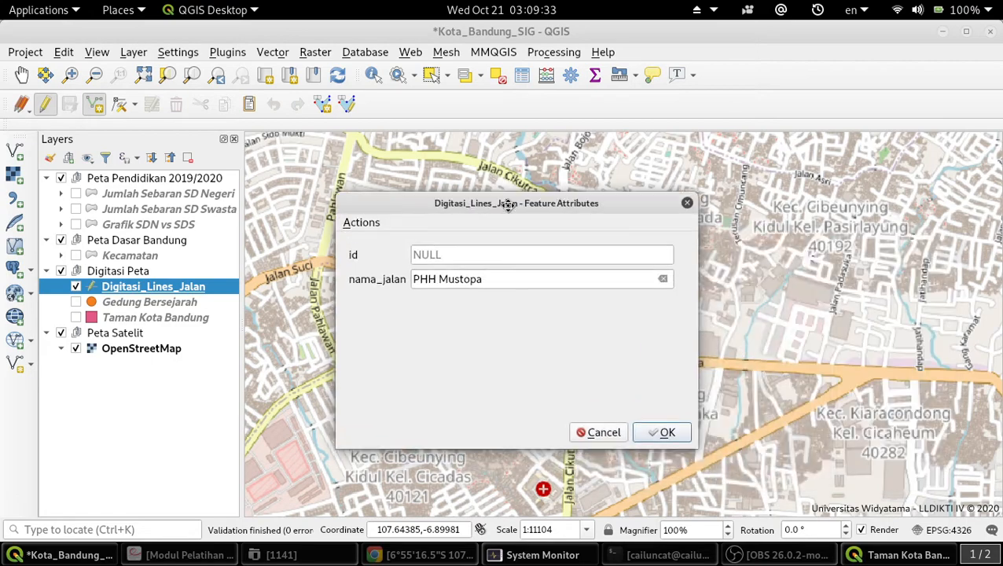
left_click(657, 429)
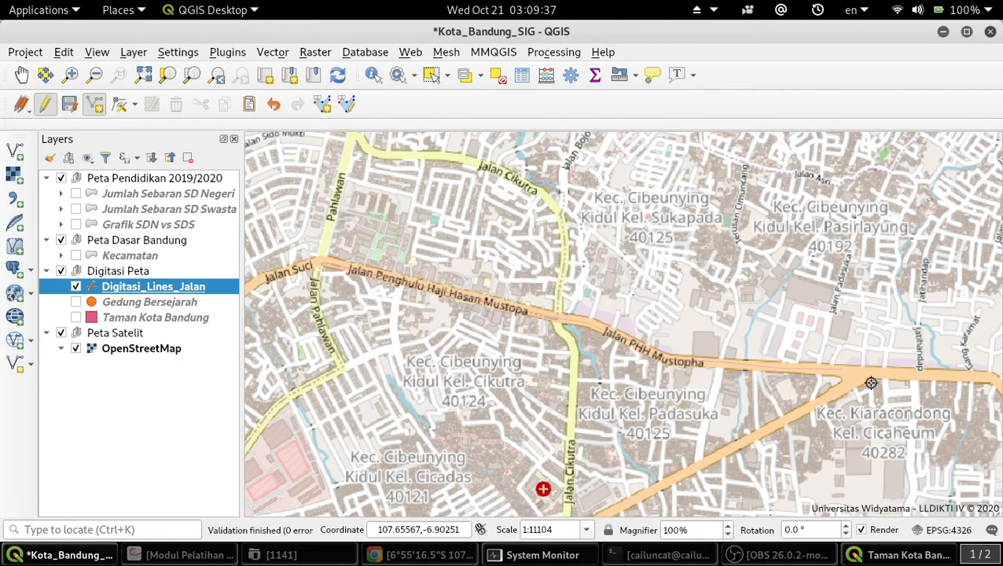
Change the Simple line symbol colour of the Digitasi_Lines_Jalan layer to red.
right_click(132, 287)
left_click(181, 438)
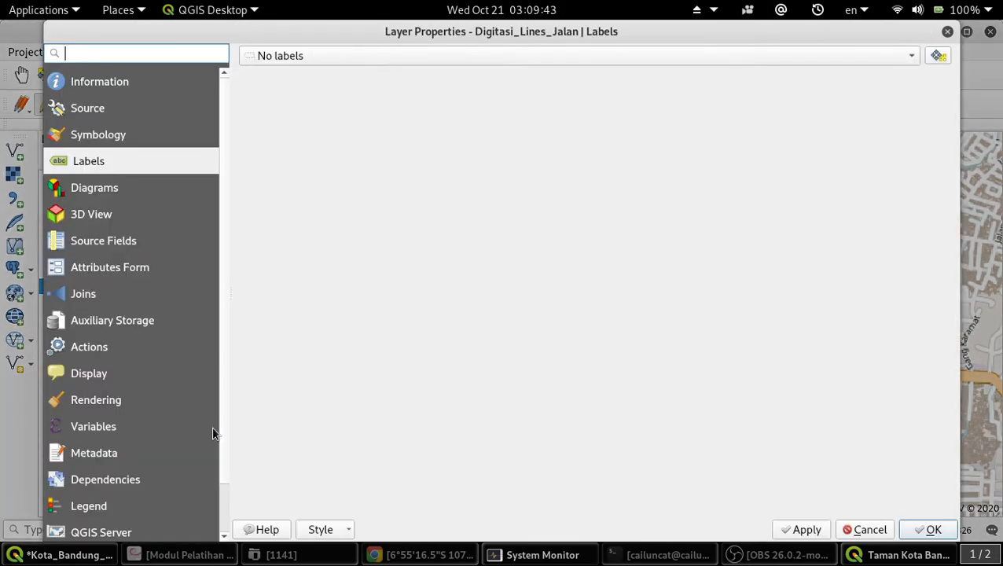
left_click(135, 138)
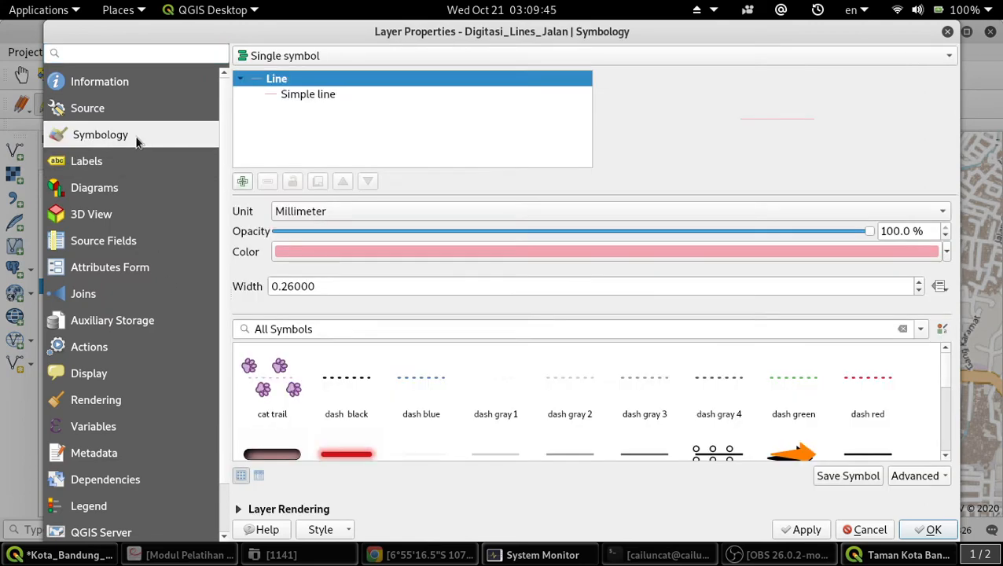
left_click(328, 95)
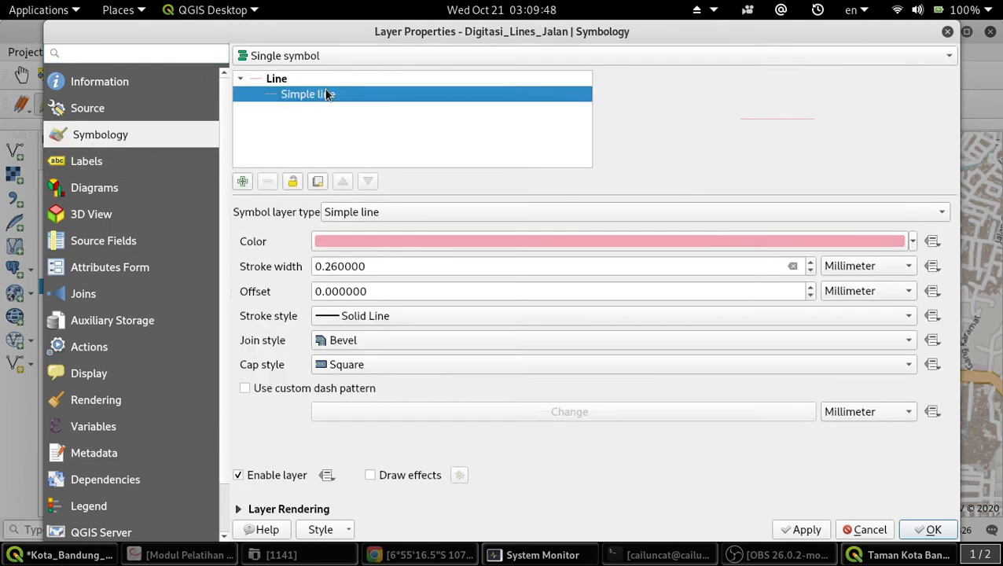
left_click(912, 242)
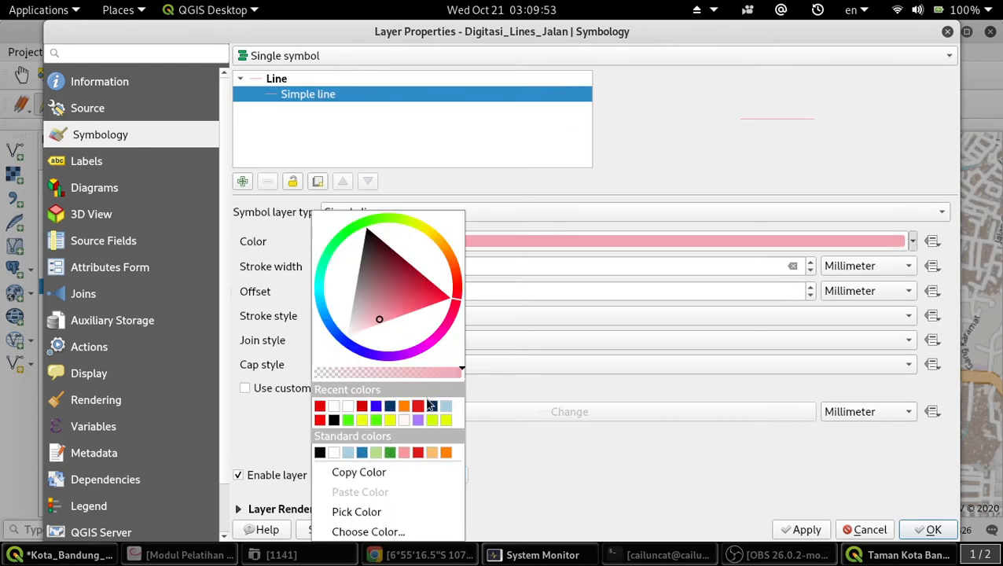
left_click(361, 406)
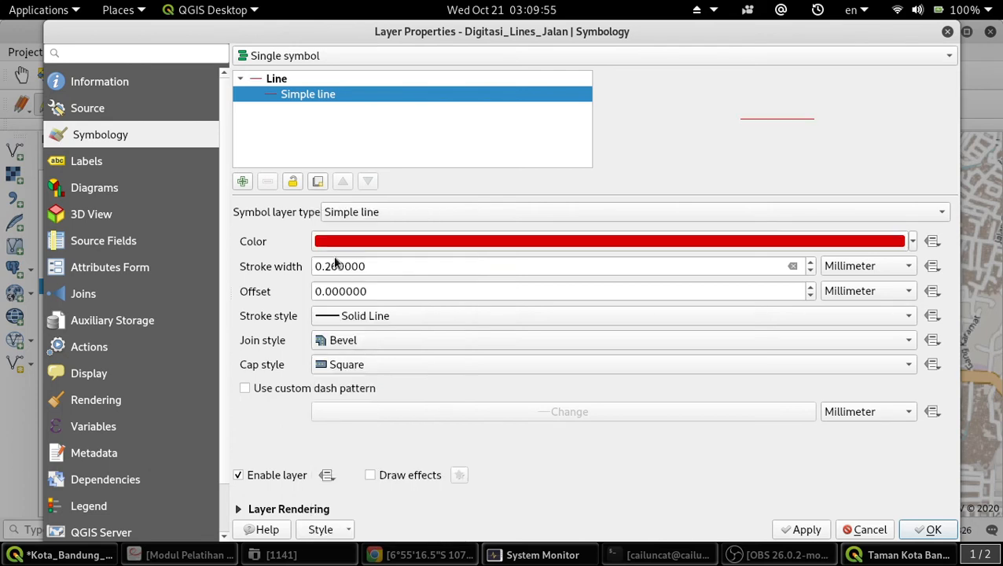
Raise the simple line's stroke width to 5.06 mm and apply the layer's symbology.
left_click_drag(390, 266, 169, 267)
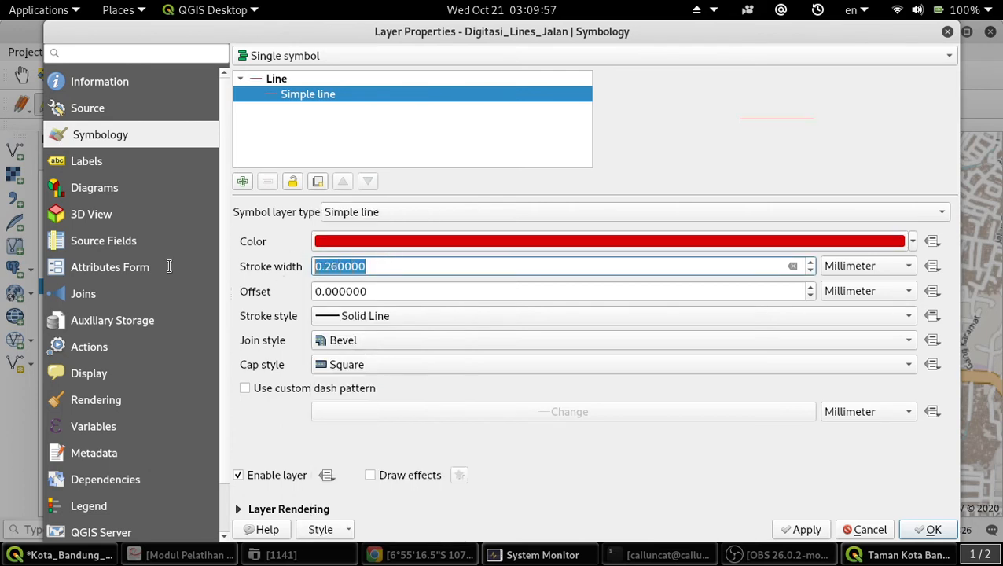
left_click(810, 264)
left_click(811, 264)
left_click(811, 264)
left_click(811, 264)
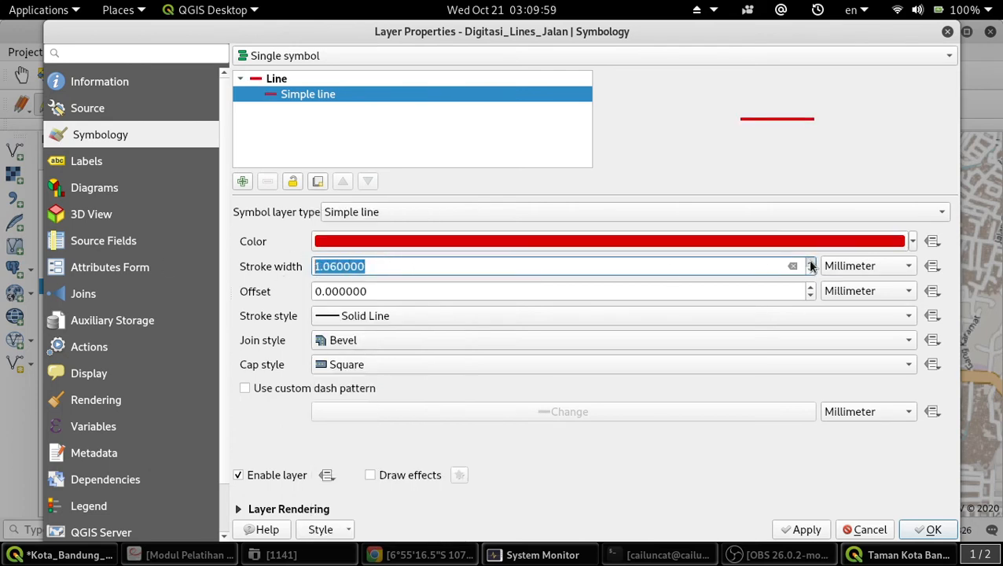
left_click(811, 264)
left_click(811, 264)
left_click(811, 264)
double_click(811, 264)
double_click(811, 264)
left_click(811, 264)
double_click(811, 264)
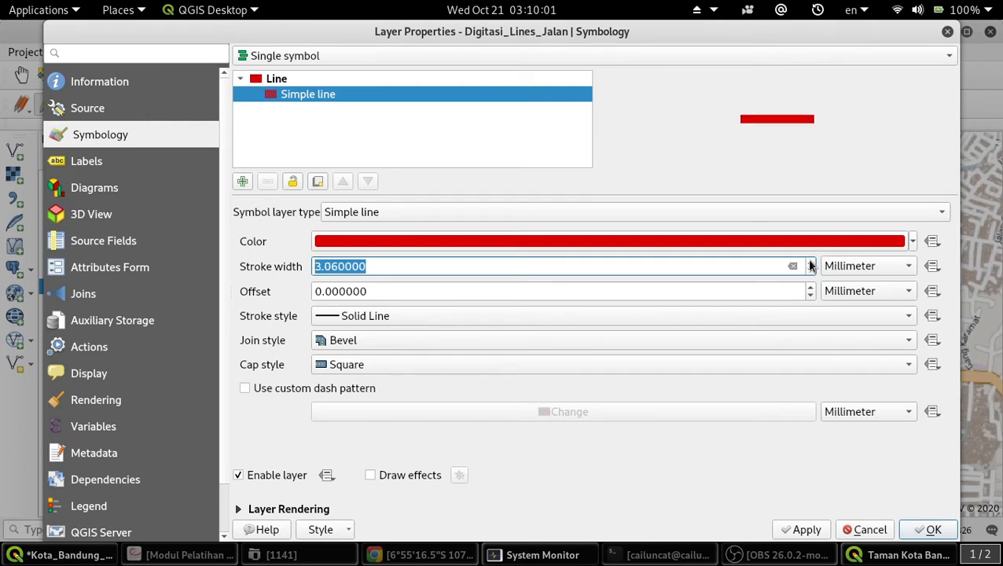
double_click(811, 264)
left_click(811, 264)
double_click(810, 264)
double_click(811, 264)
double_click(811, 264)
left_click(811, 264)
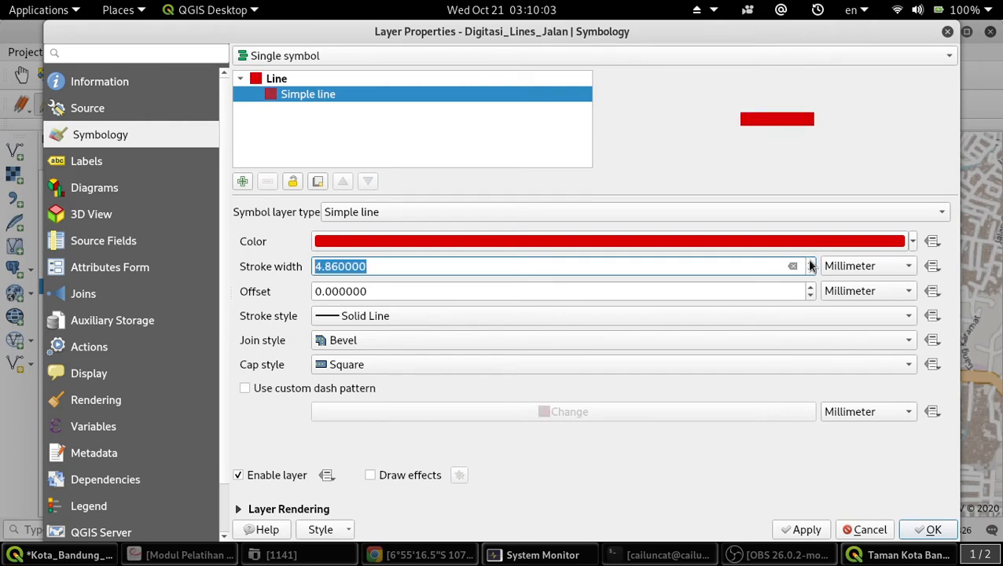
left_click(911, 530)
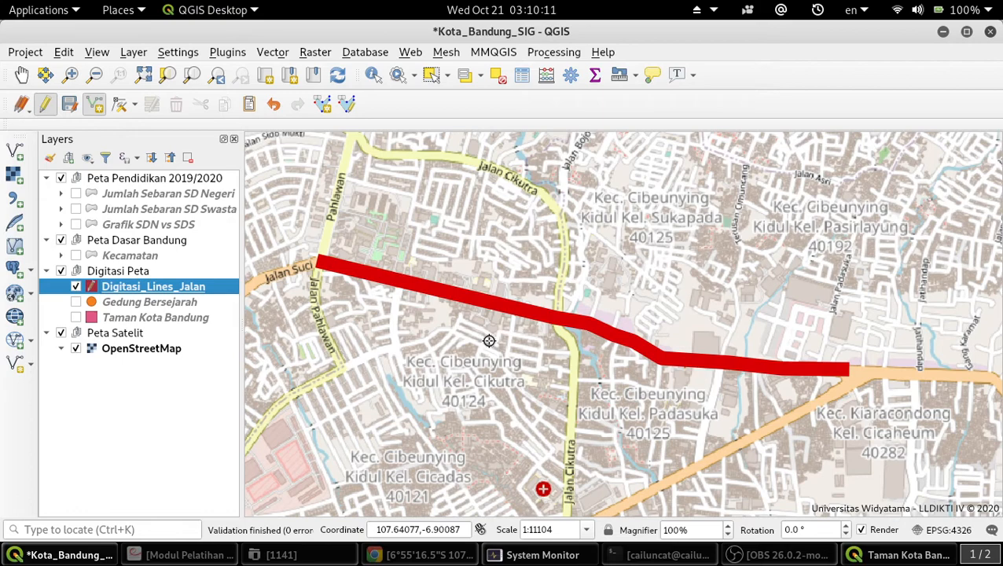
Set the stroke width of the Digitasi_Lines_Jalan simple line to 2 mm and apply it.
scroll(446, 365, "down", 3)
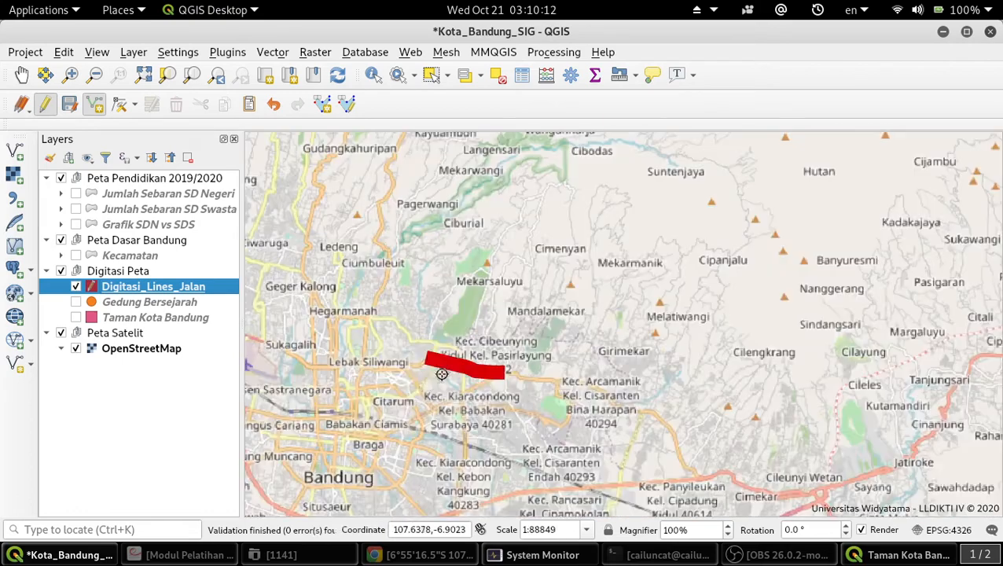
right_click(168, 295)
left_click(219, 441)
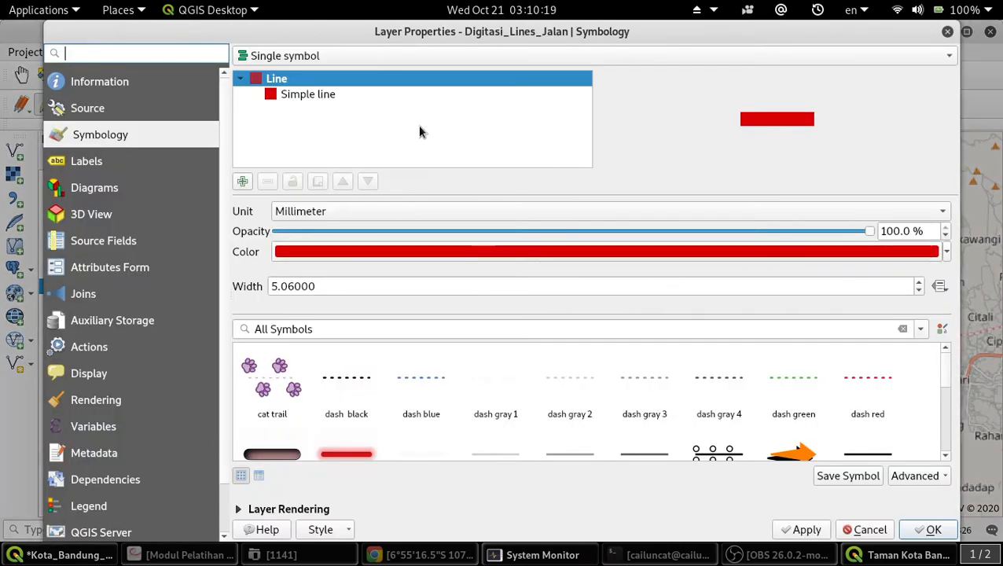
left_click(332, 95)
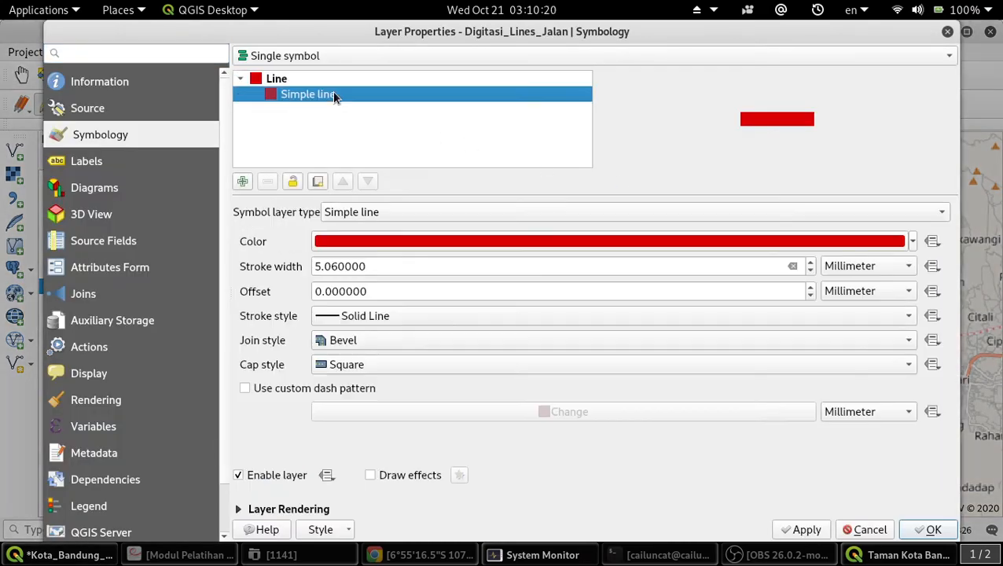
triple_click(555, 264)
type("2")
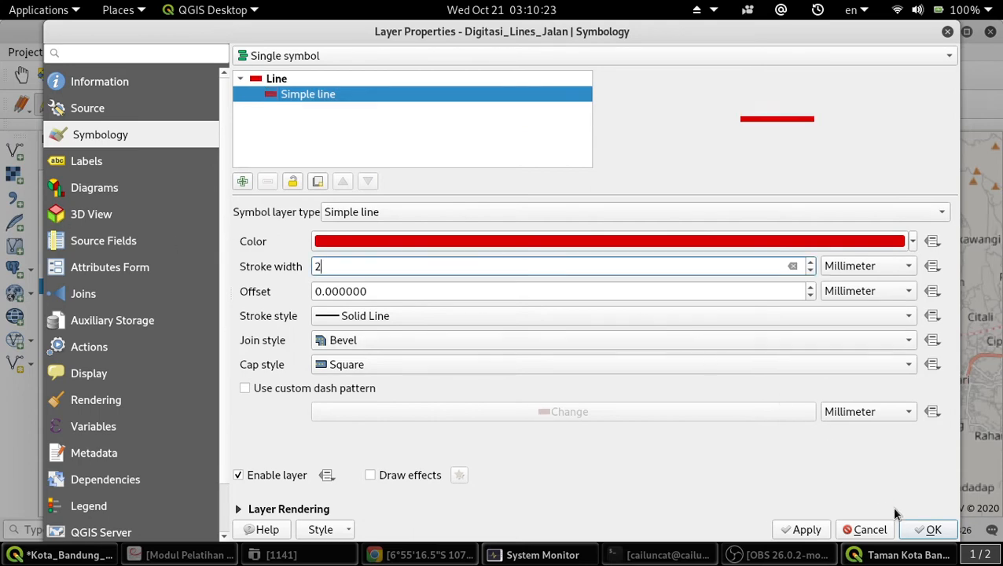
left_click(928, 530)
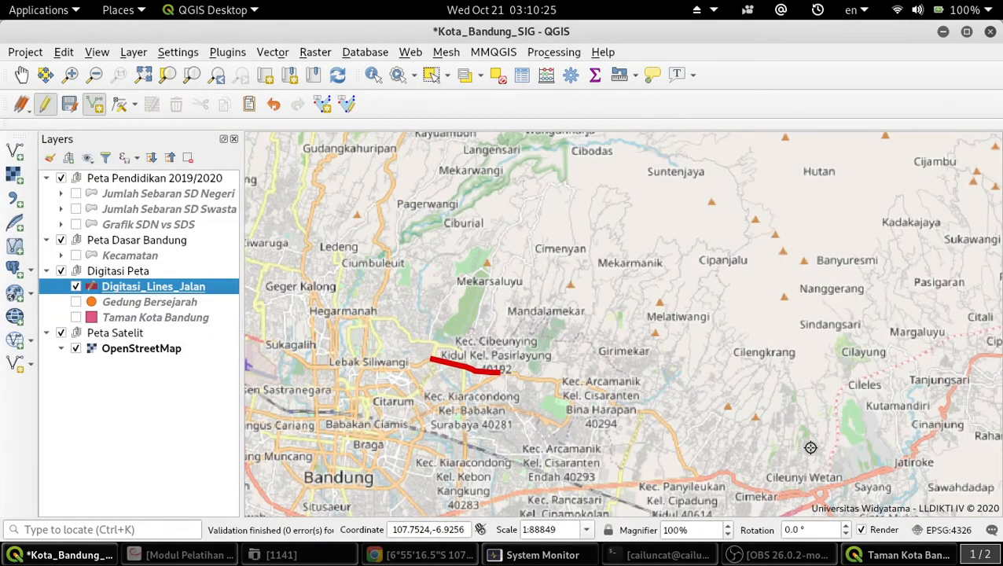
left_click(622, 275)
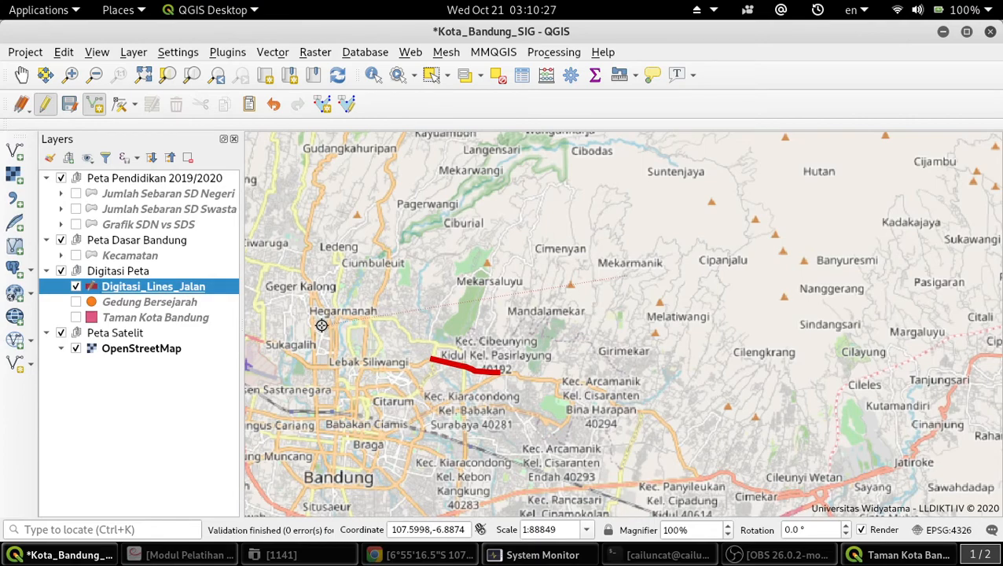
right_click(591, 319)
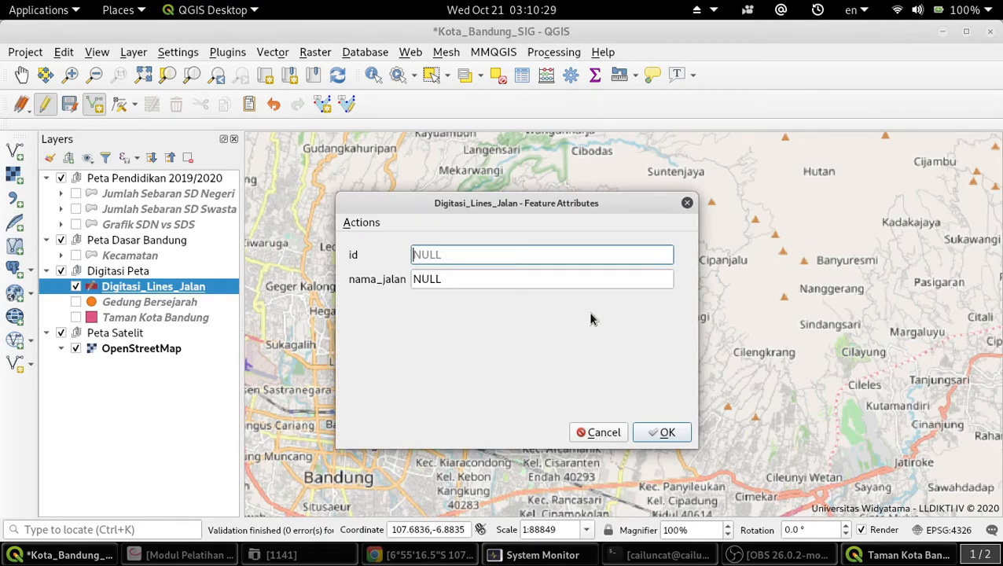
left_click(594, 433)
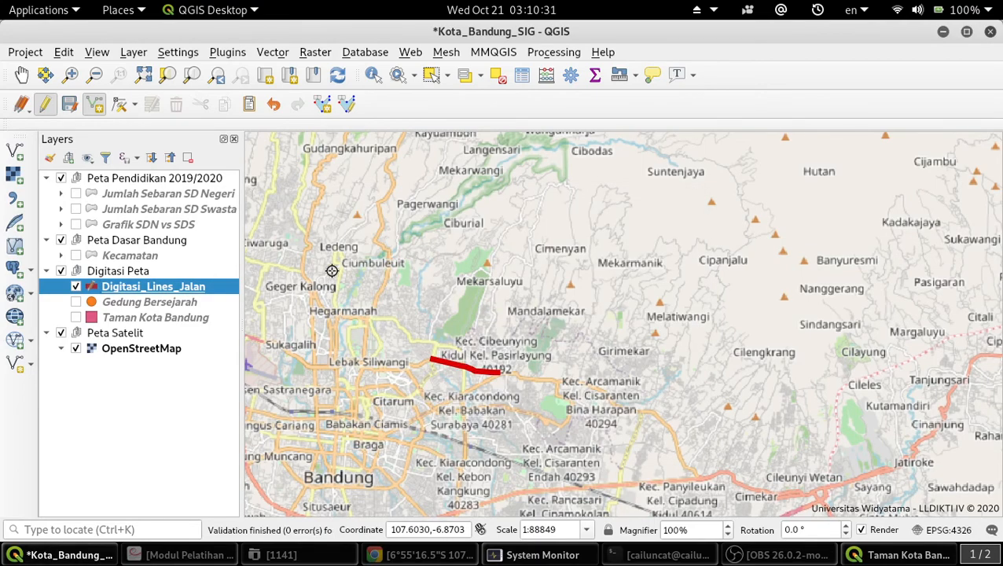
Digitize a line along Jalan WR Supratman from the Jalan Diponogoro corner to the major junction at its southeastern end.
left_click(21, 74)
left_click_drag(418, 407, 513, 343)
scroll(515, 294, "up", 1)
scroll(515, 293, "up", 2)
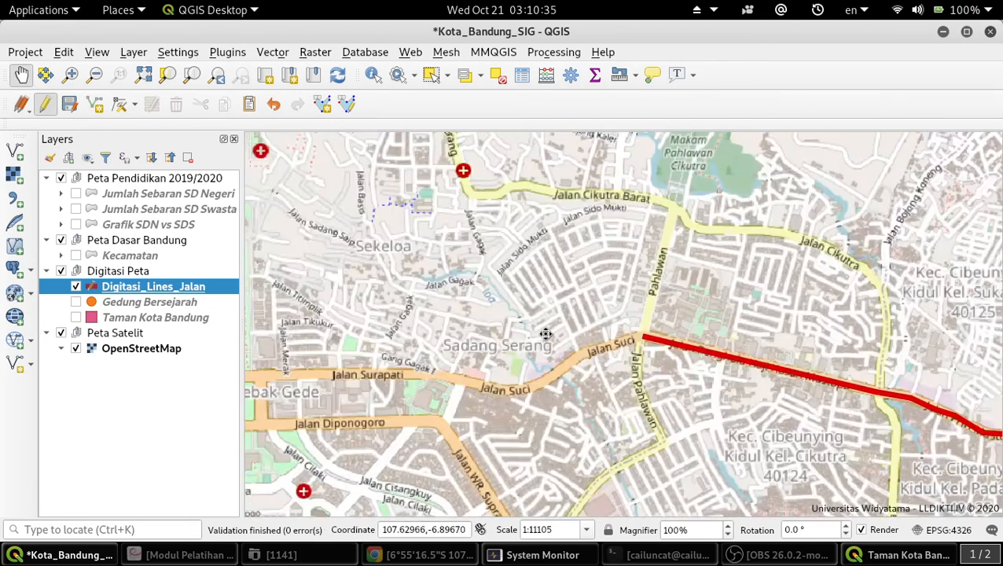
left_click_drag(692, 438, 598, 268)
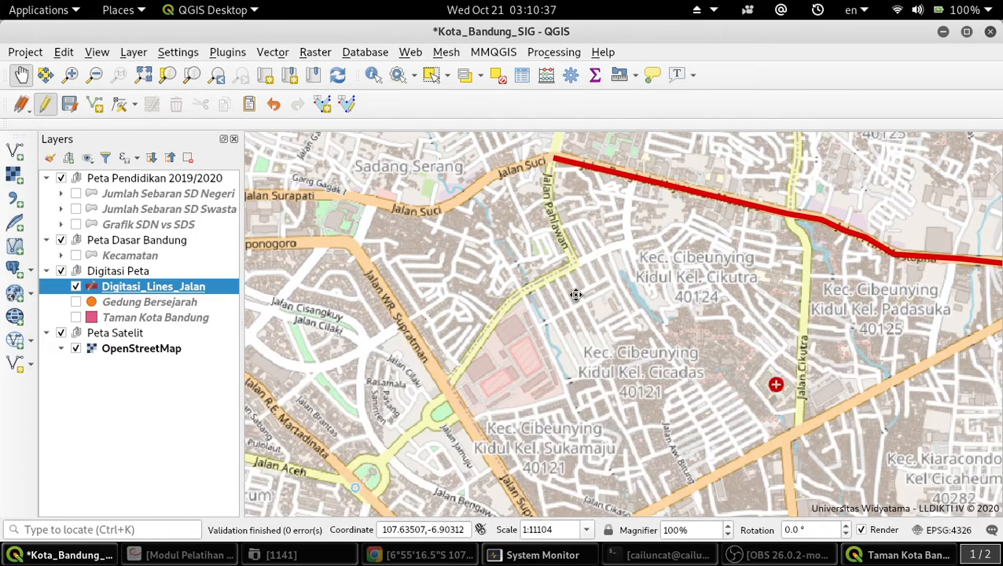
scroll(575, 294, "down", 1)
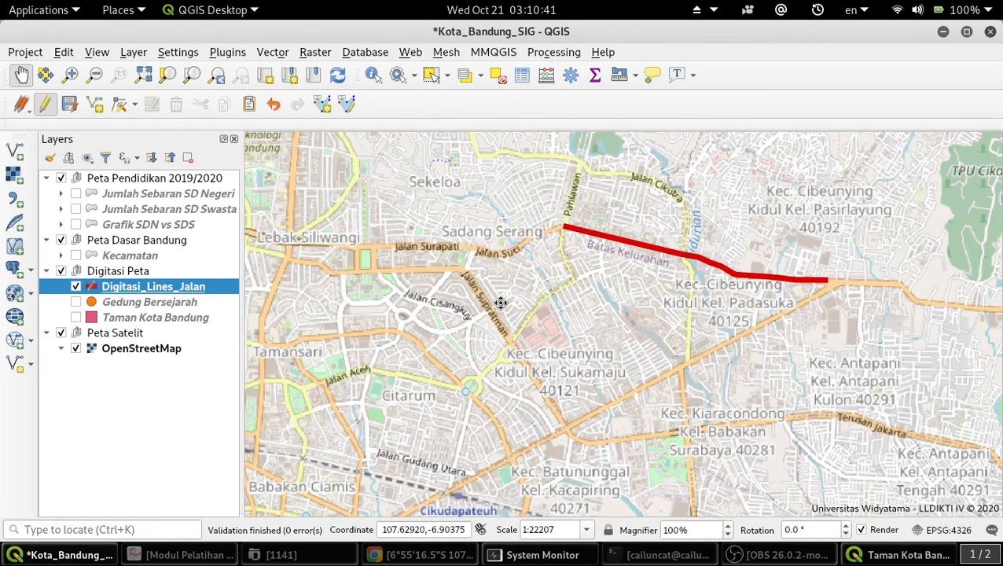
left_click_drag(586, 305, 511, 287)
scroll(511, 287, "up", 1)
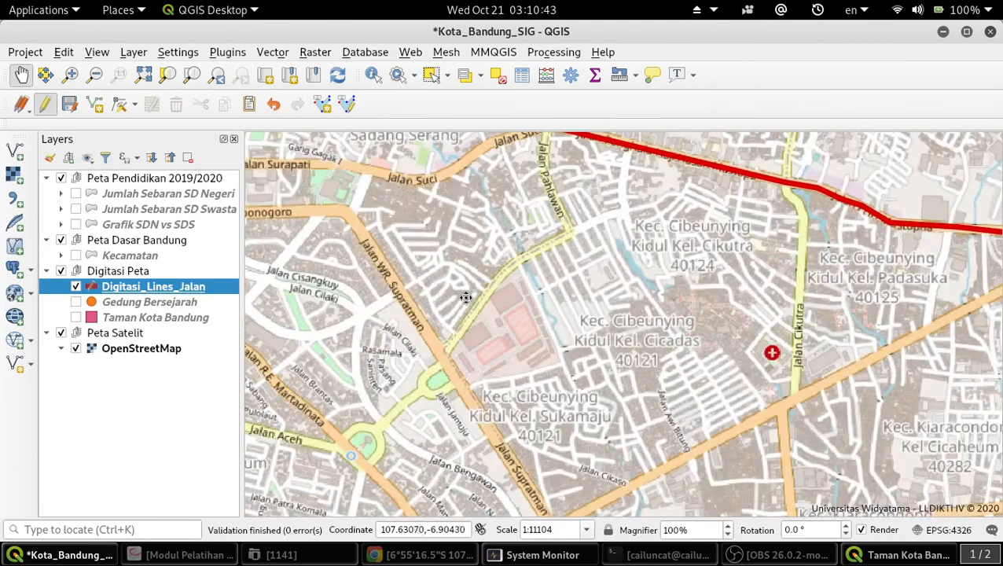
left_click_drag(617, 321, 696, 244)
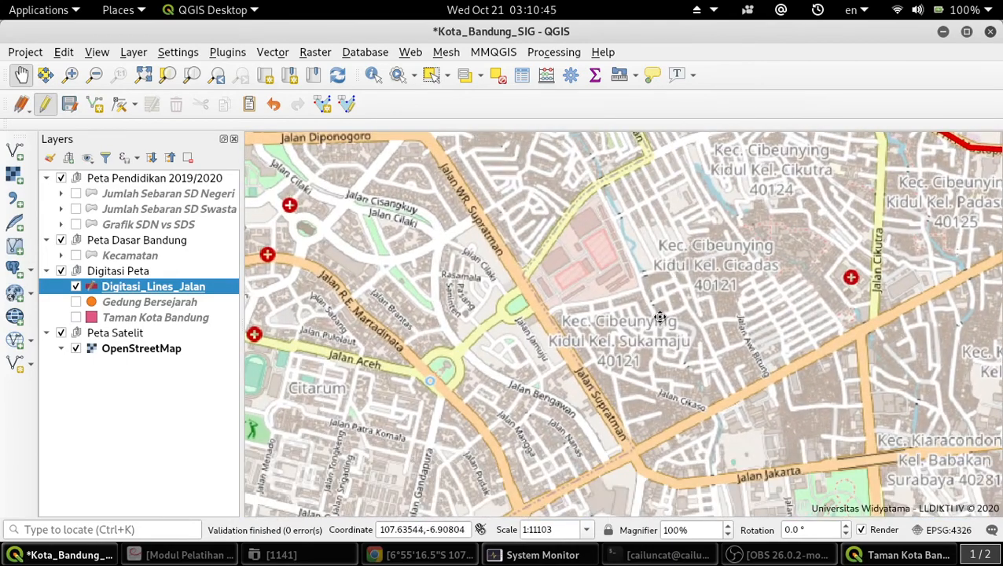
left_click_drag(660, 317, 685, 363)
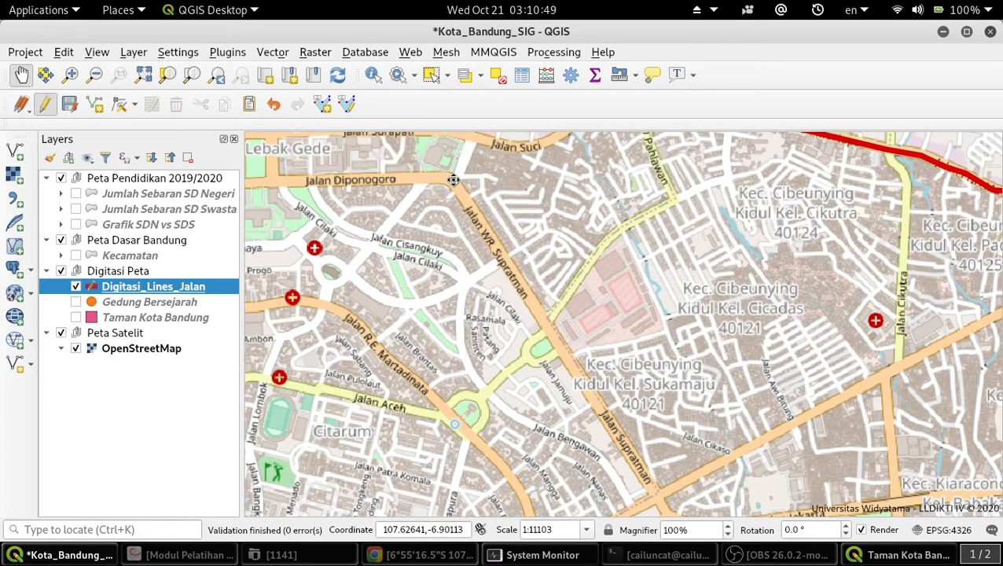
left_click(95, 104)
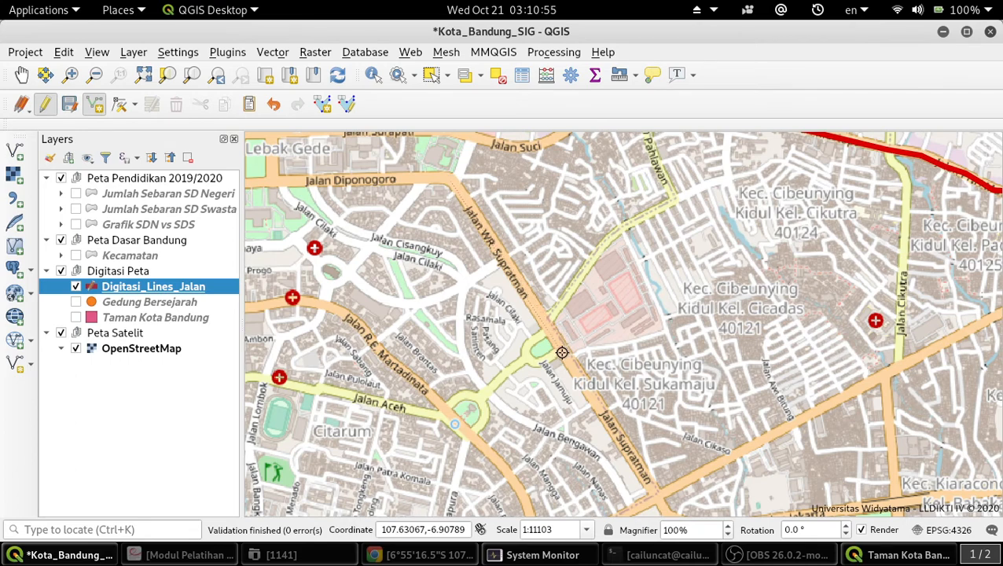
right_click(655, 489)
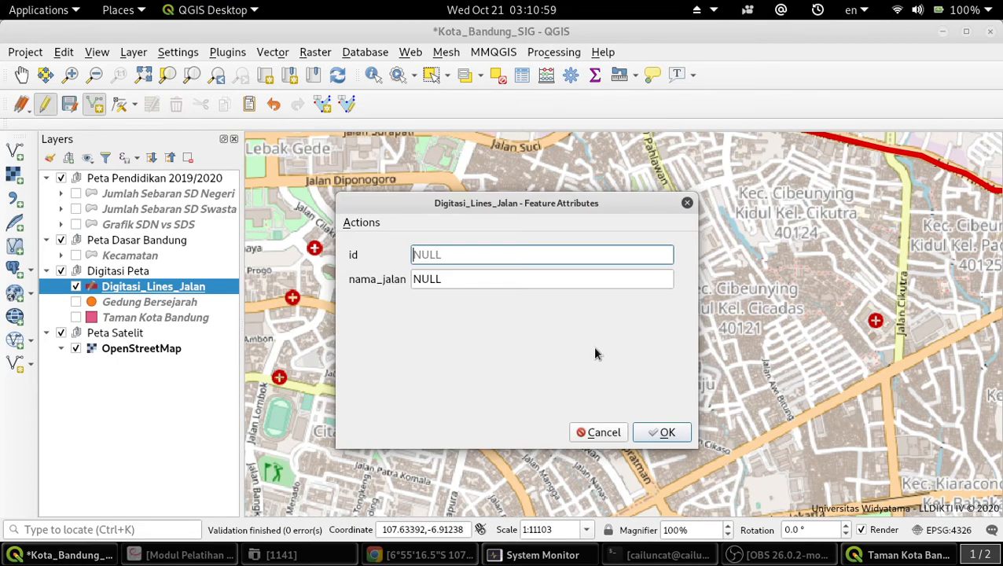
Set the new line's nama_jalan attribute to WR Supratman and accept the feature.
left_click(525, 280)
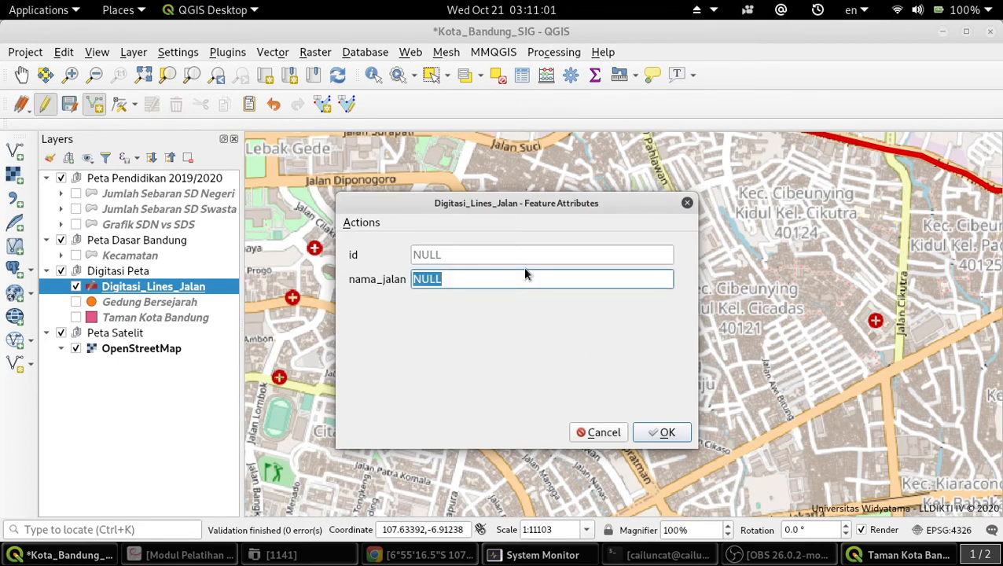
left_click_drag(488, 211, 450, 172)
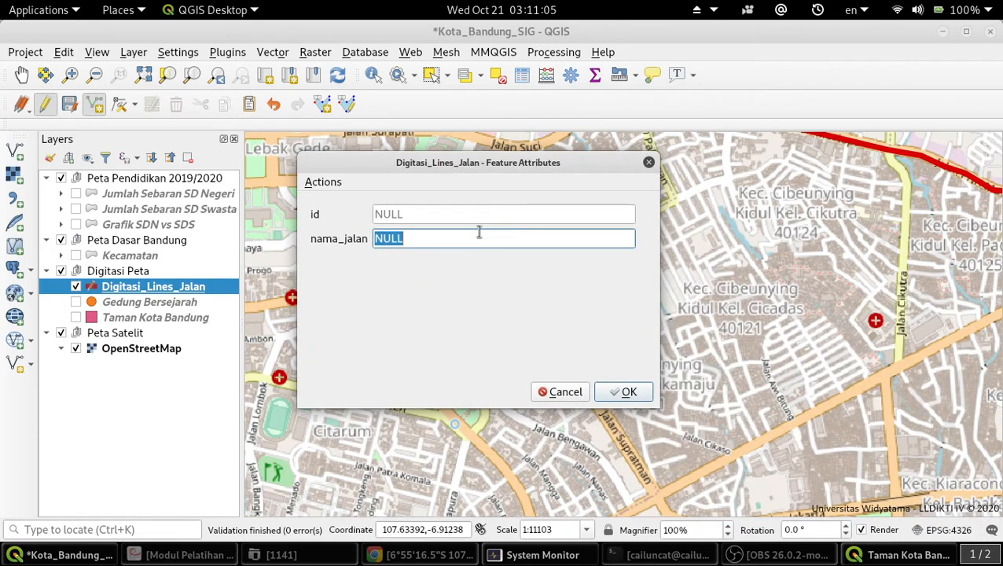
type("WR Supratman")
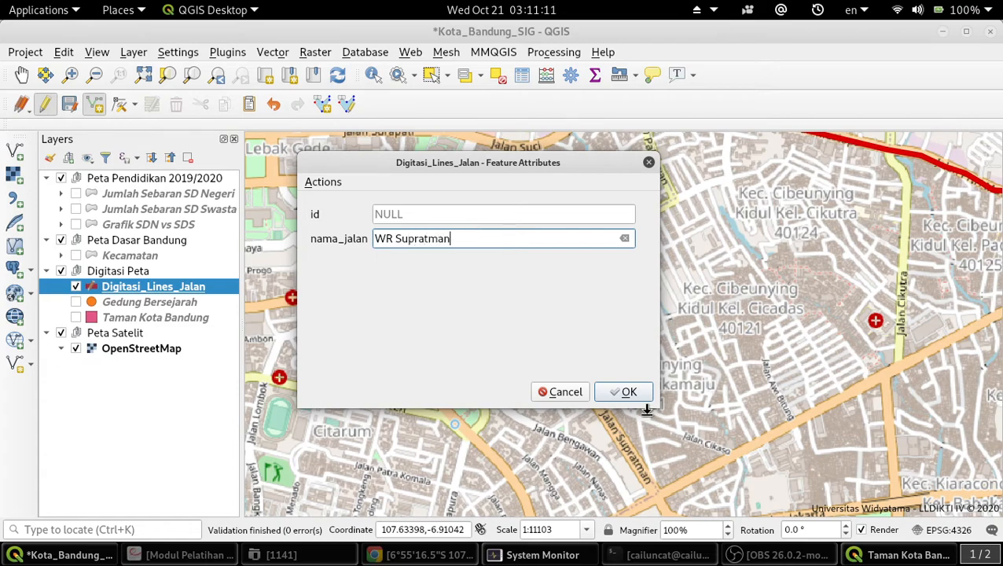
left_click(629, 392)
scroll(635, 385, "down", 2)
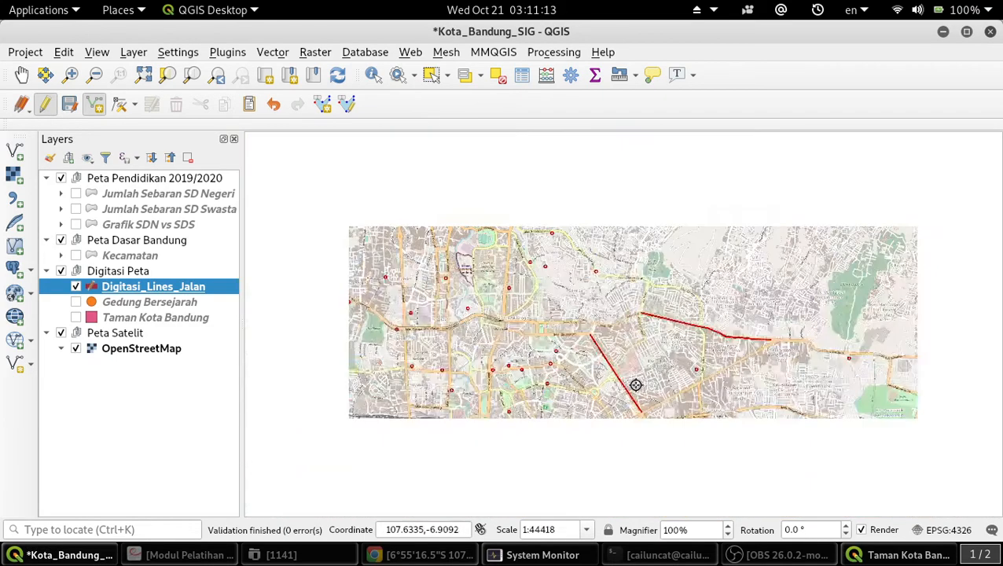
scroll(569, 421, "up", 1)
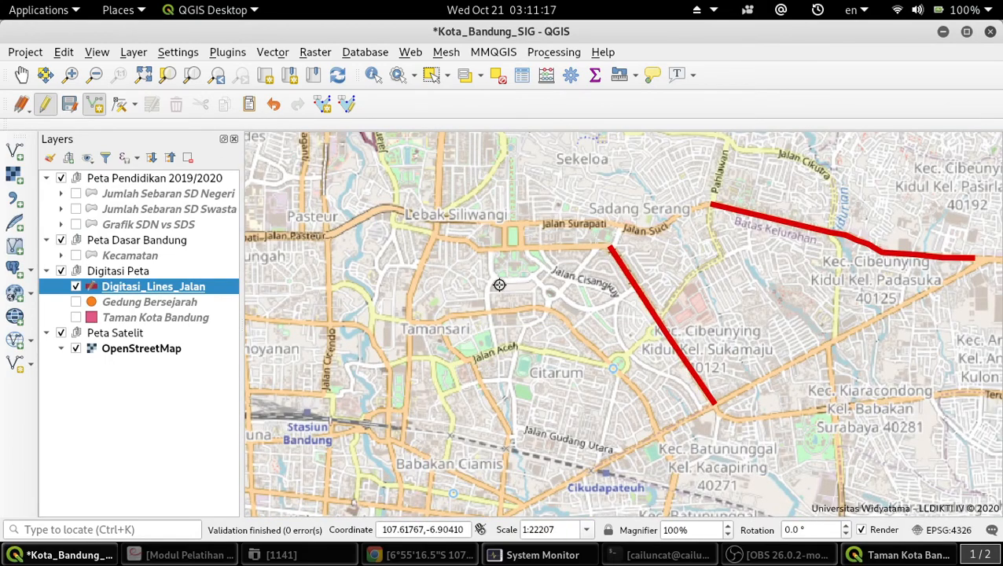
scroll(499, 284, "down", 1)
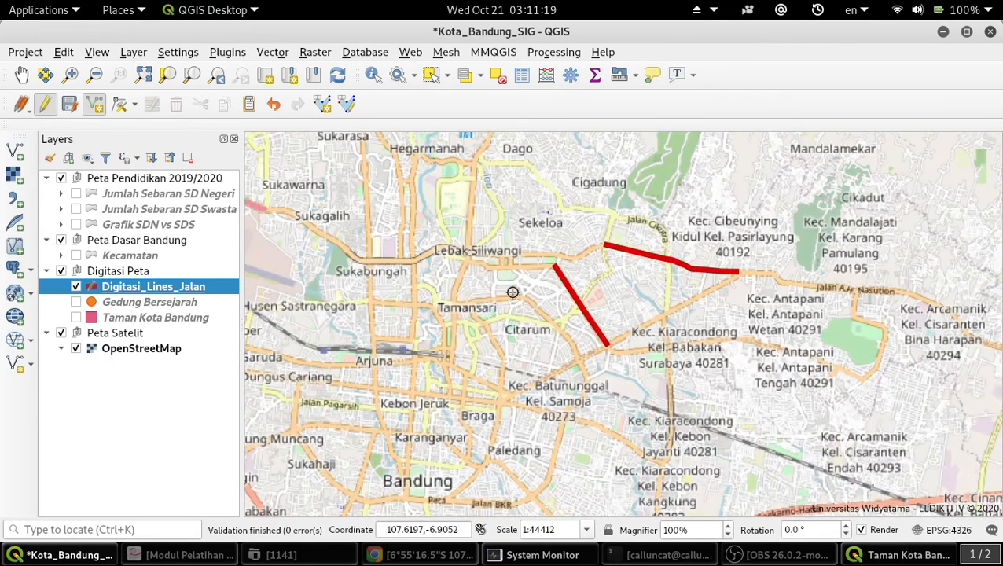
right_click(511, 262)
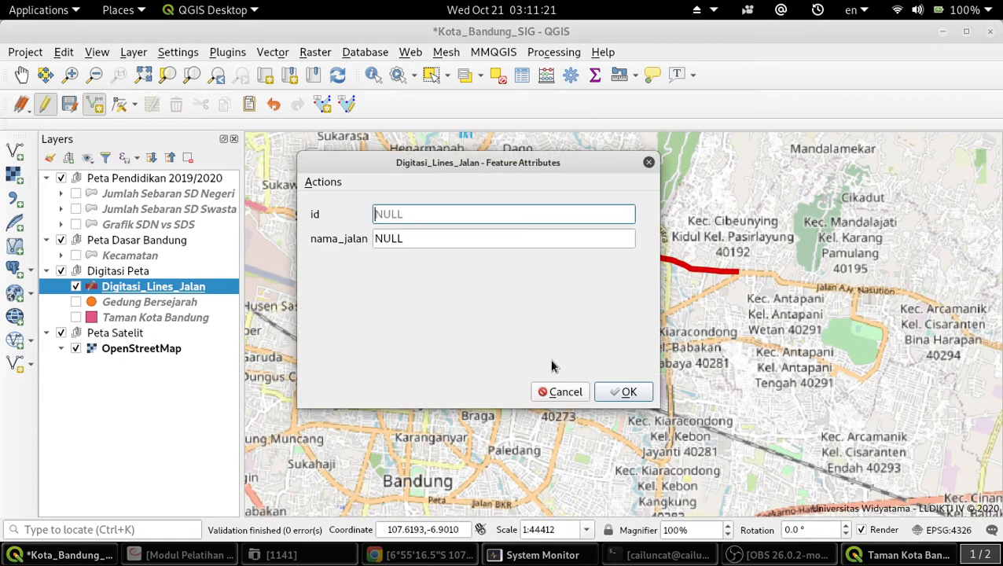
left_click(553, 392)
Examine the course of Jalan Insinyur Haji Juanda between Institut Teknologi Bandung, Dukomsel and Jalan Merdeka as a candidate road for digitizing.
left_click(22, 74)
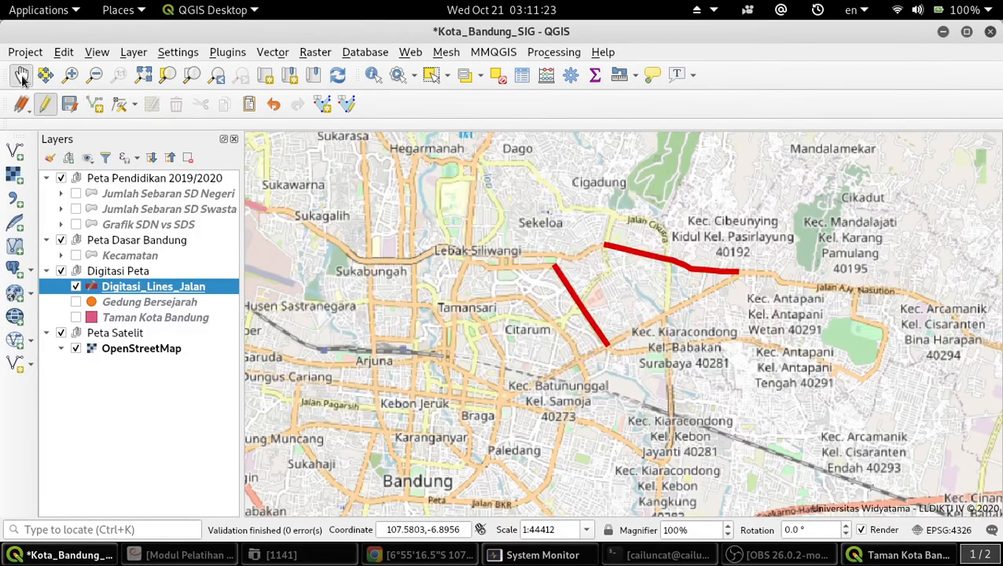
scroll(437, 305, "up", 2)
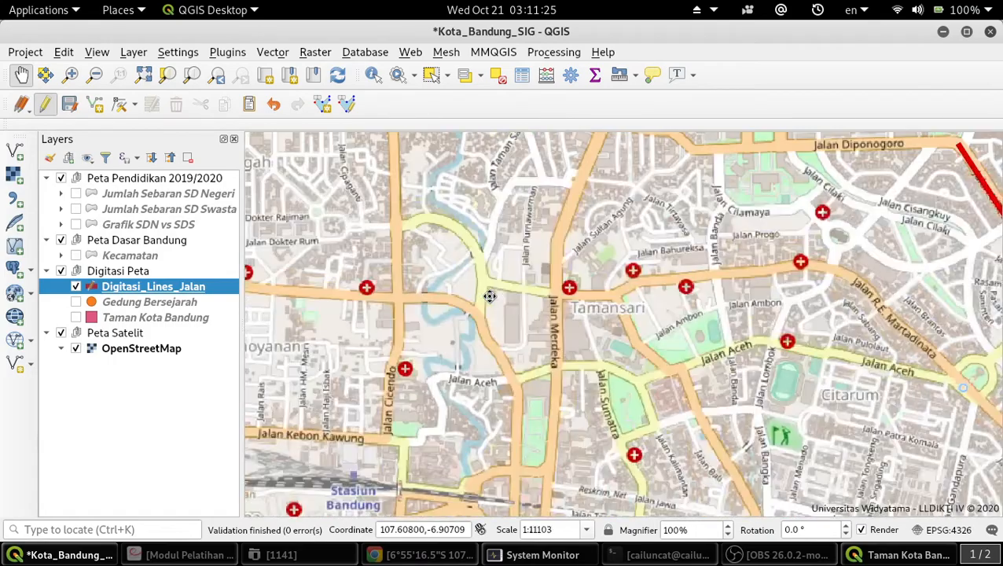
left_click_drag(638, 206, 577, 520)
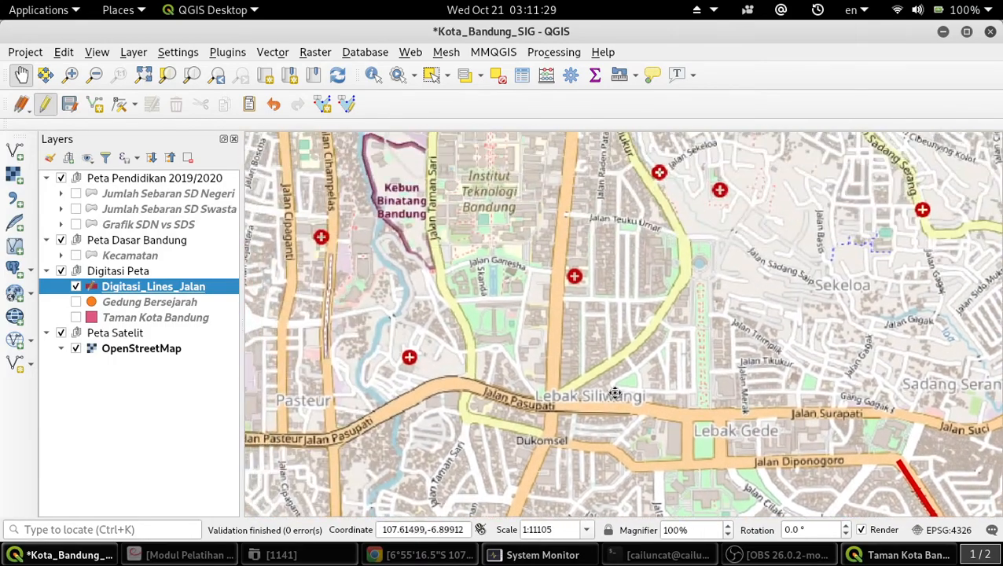
left_click_drag(674, 244, 687, 199)
scroll(581, 337, "up", 2)
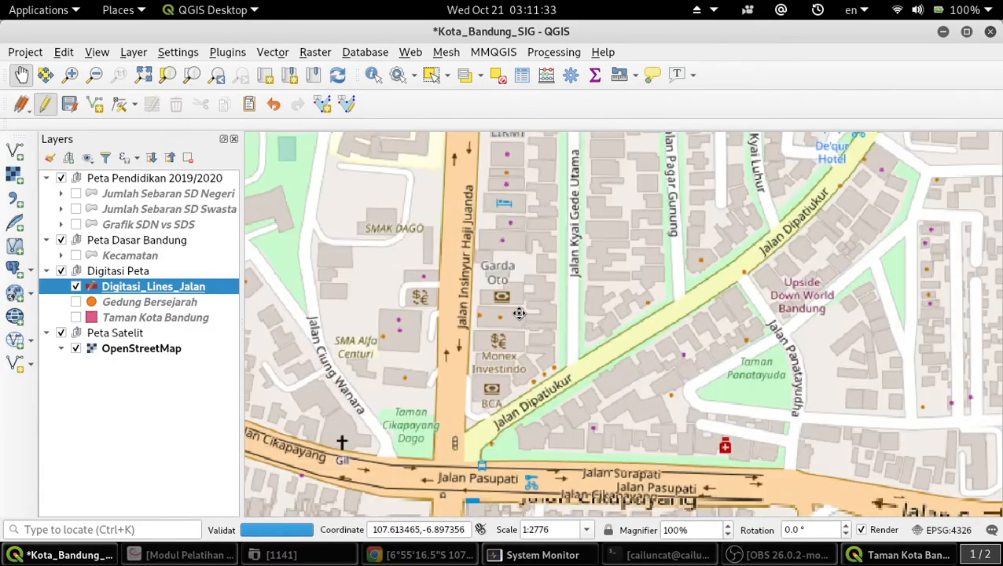
scroll(552, 253, "down", 1)
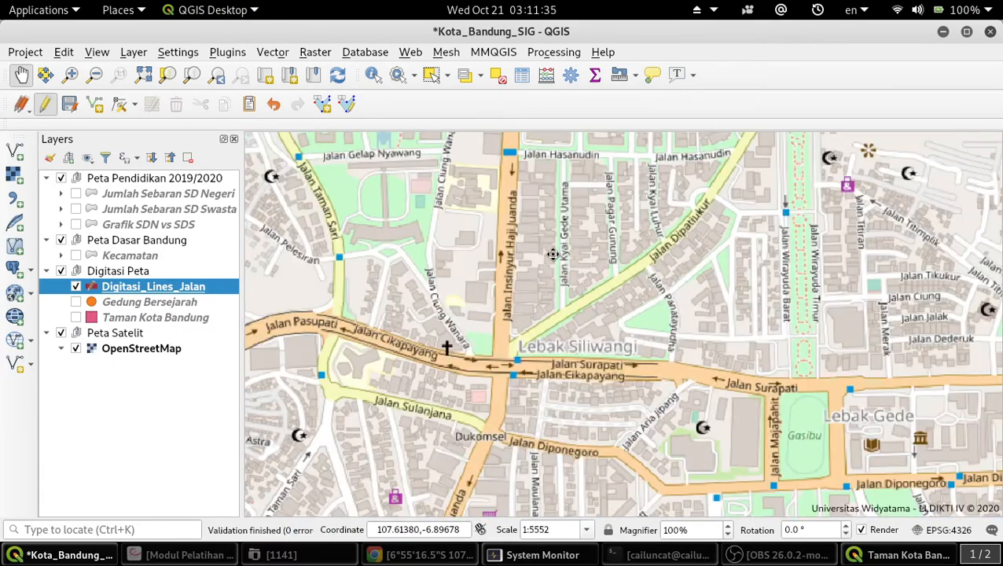
scroll(531, 235, "down", 3)
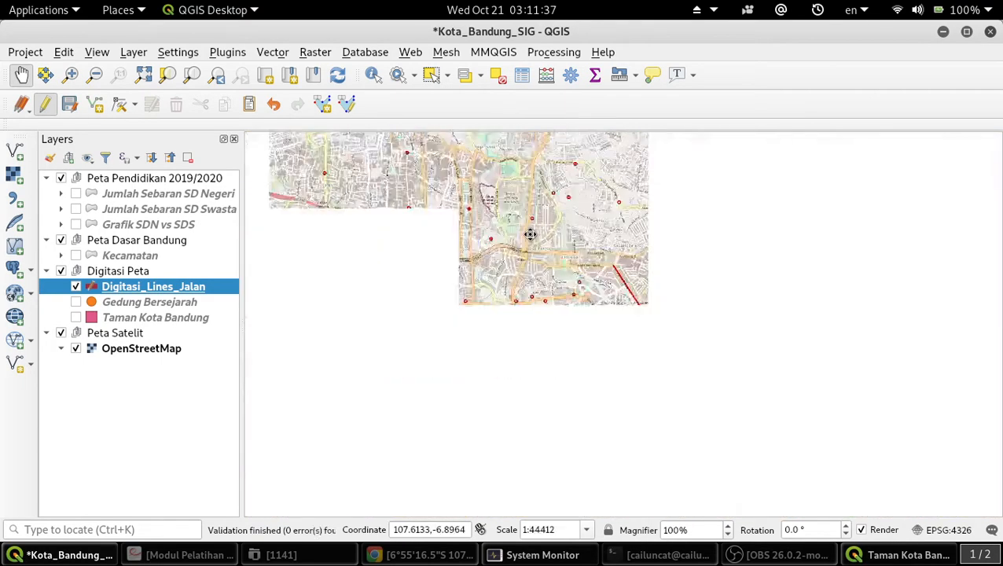
scroll(500, 369, "up", 2)
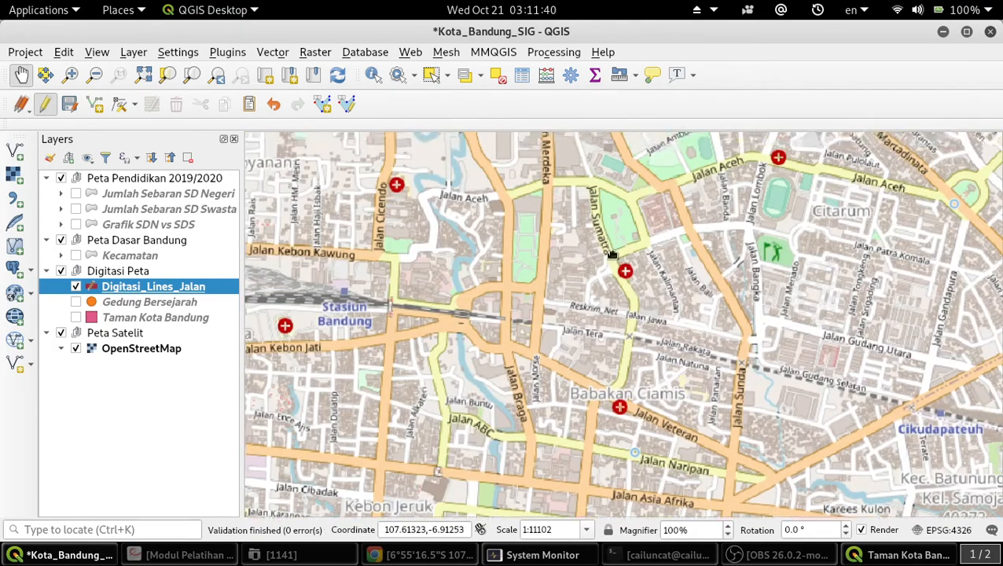
left_click_drag(612, 253, 602, 503)
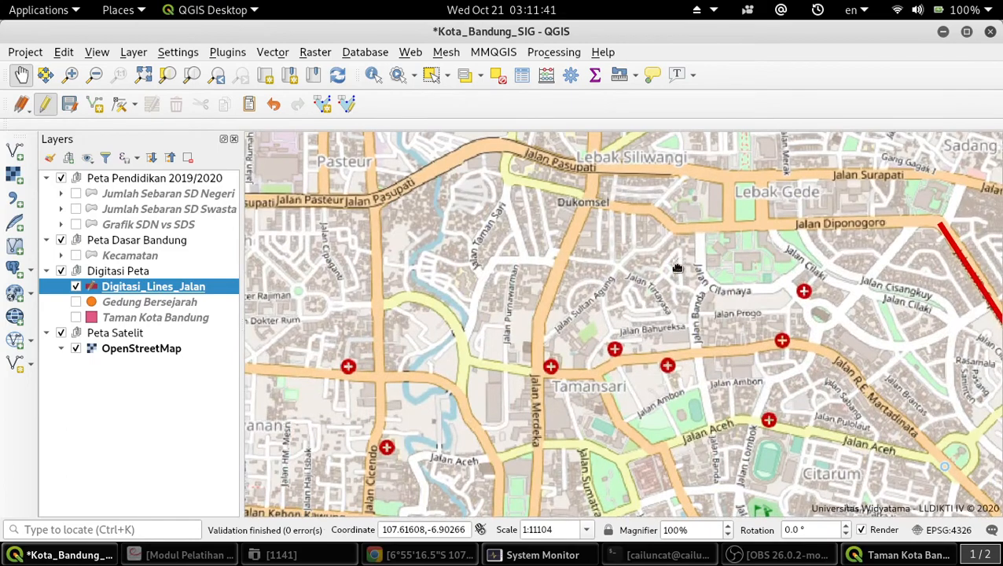
left_click_drag(679, 269, 590, 555)
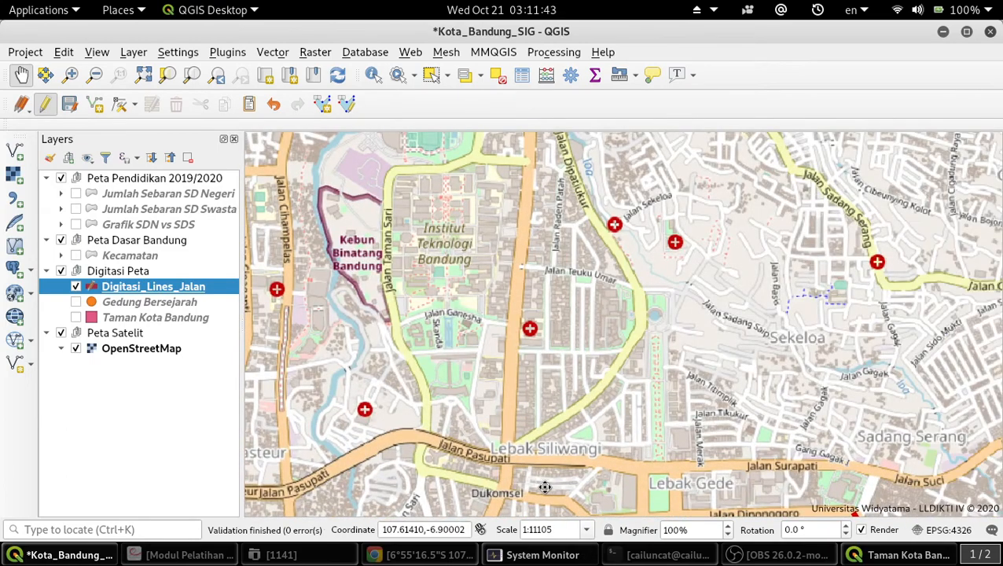
left_click_drag(544, 488, 550, 261)
left_click_drag(555, 369, 562, 470)
left_click_drag(580, 203, 549, 409)
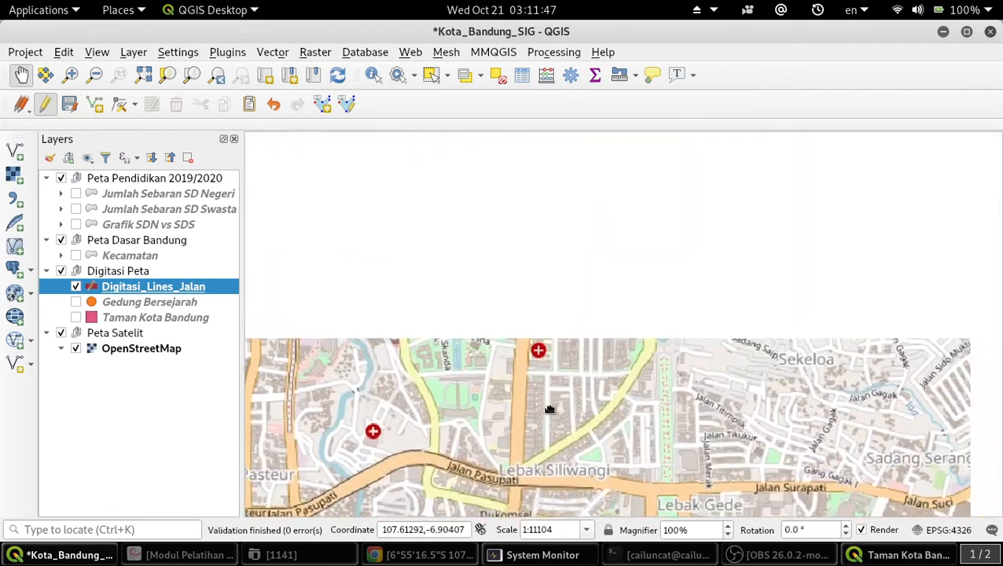
scroll(513, 386, "up", 1)
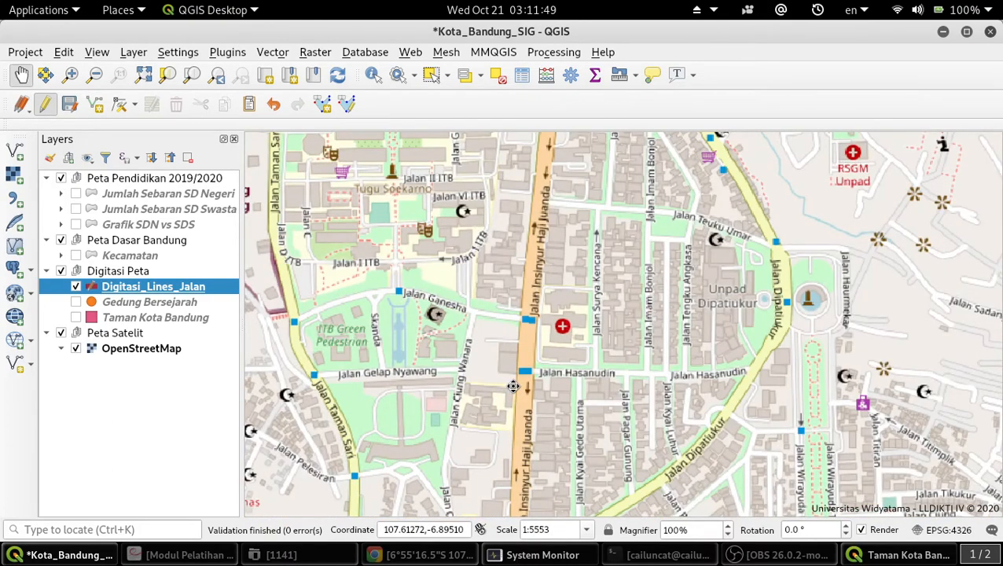
scroll(512, 386, "down", 1)
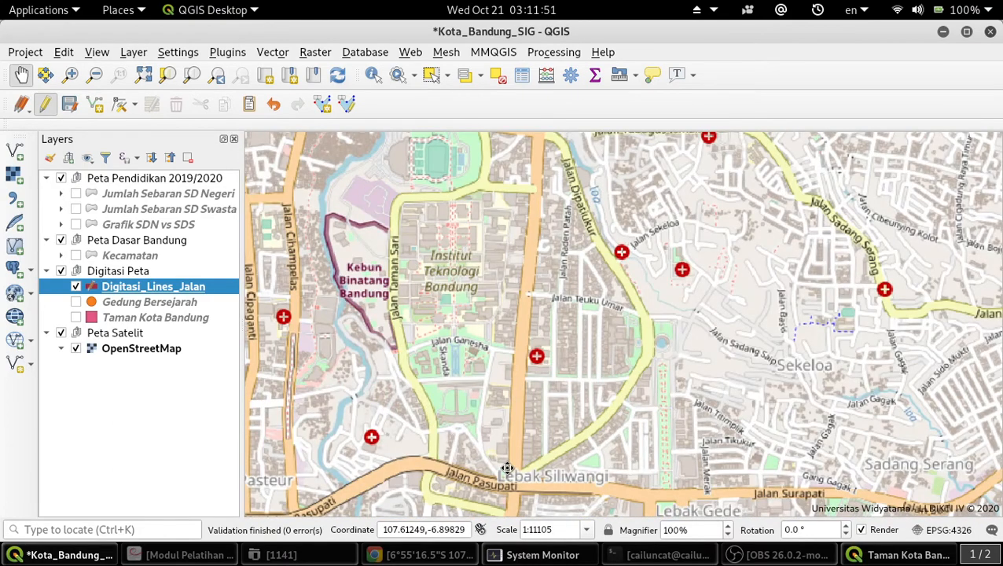
scroll(506, 468, "up", 2)
left_click_drag(636, 468, 624, 288)
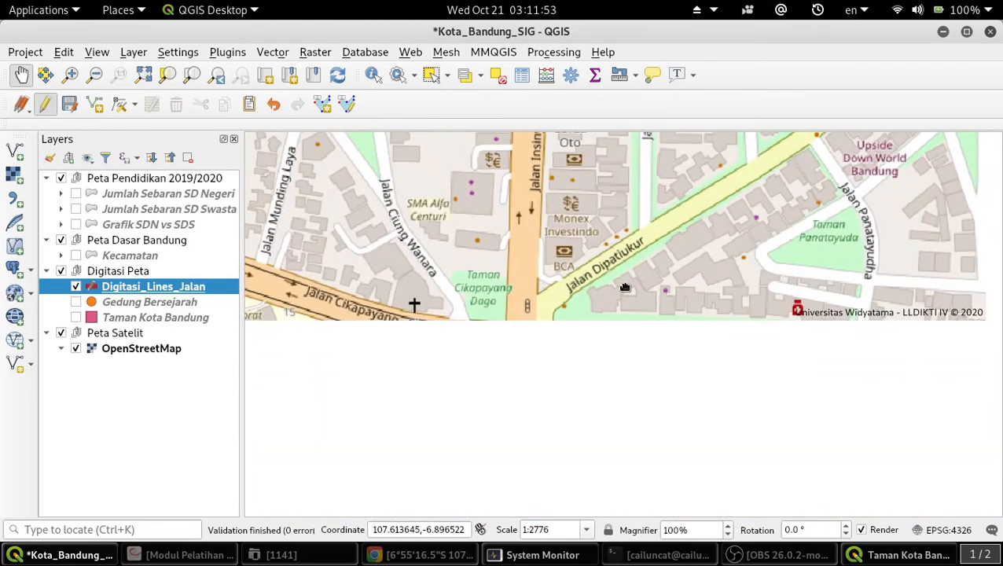
left_click_drag(572, 411, 610, 148)
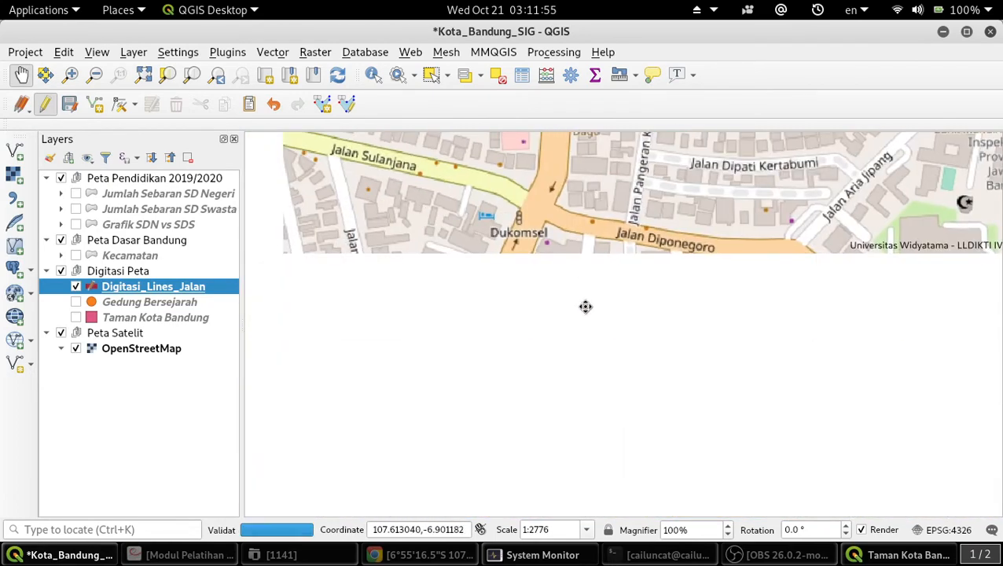
left_click_drag(525, 465, 622, 228)
scroll(596, 277, "down", 1)
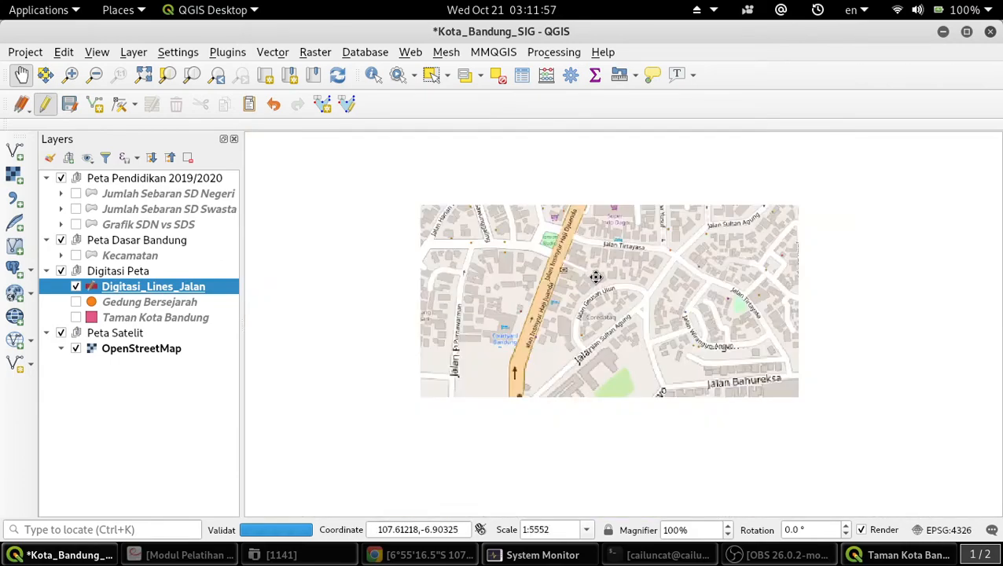
scroll(591, 327, "down", 1)
left_click_drag(600, 411, 557, 415)
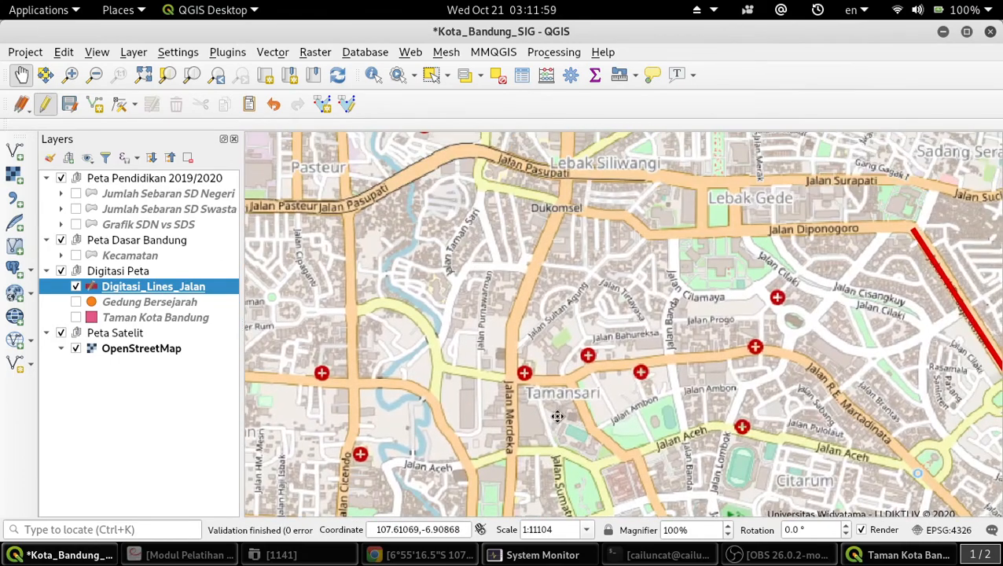
scroll(585, 330, "down", 2)
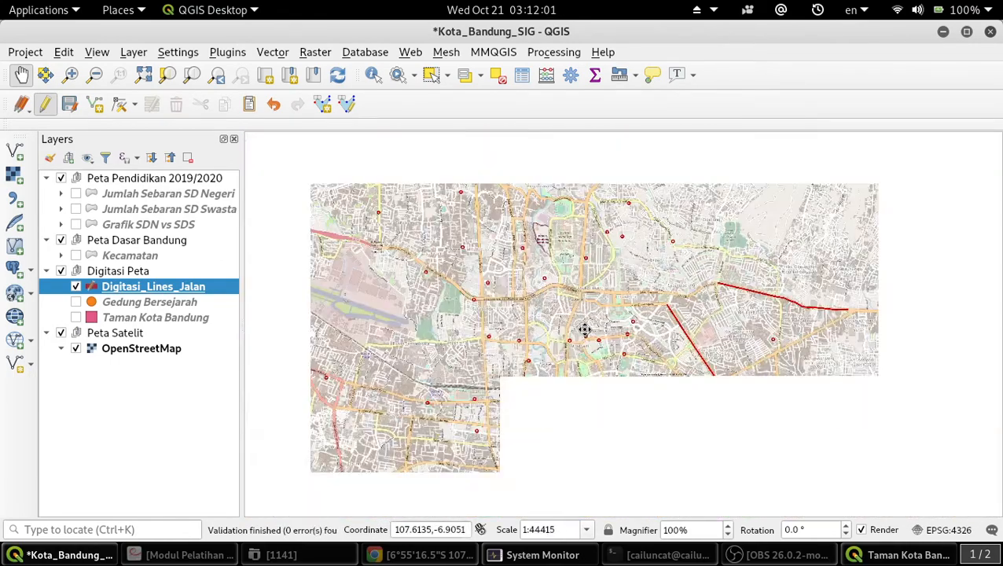
Digitize a line along Jalan Cikutra from its junction with Pahlawan to the already digitized road at its southern end.
left_click_drag(842, 232, 573, 285)
scroll(573, 285, "up", 1)
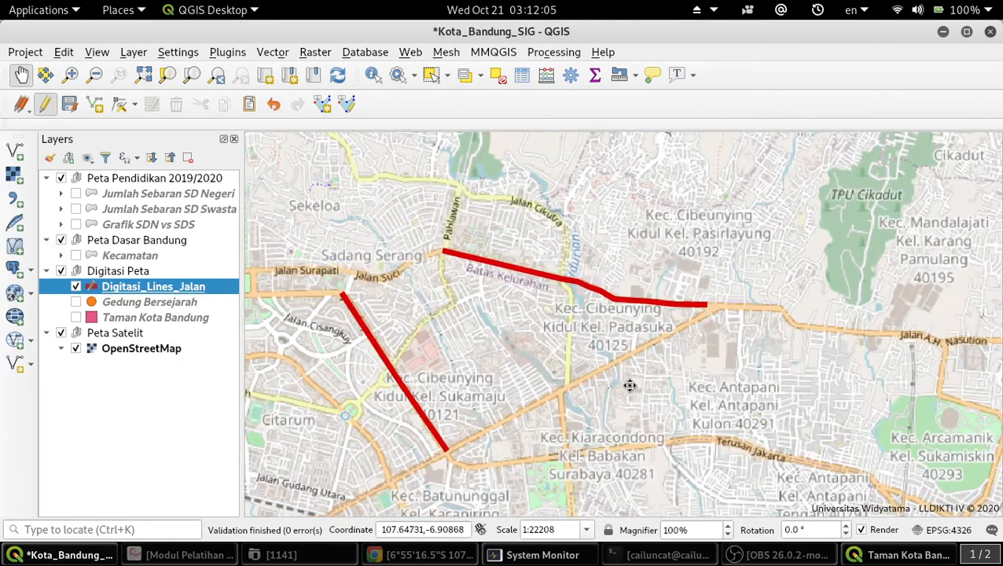
left_click_drag(631, 385, 810, 449)
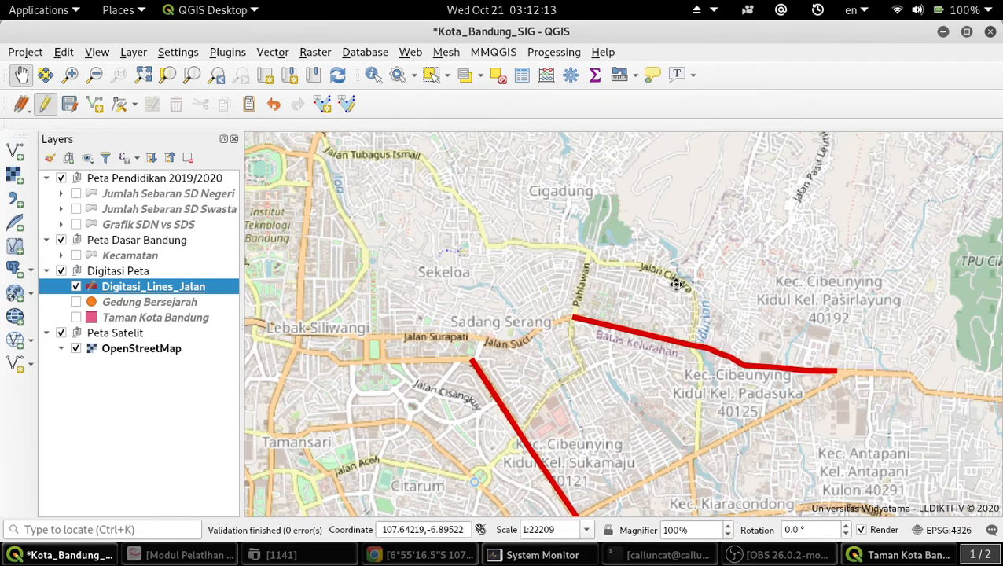
scroll(676, 284, "up", 1)
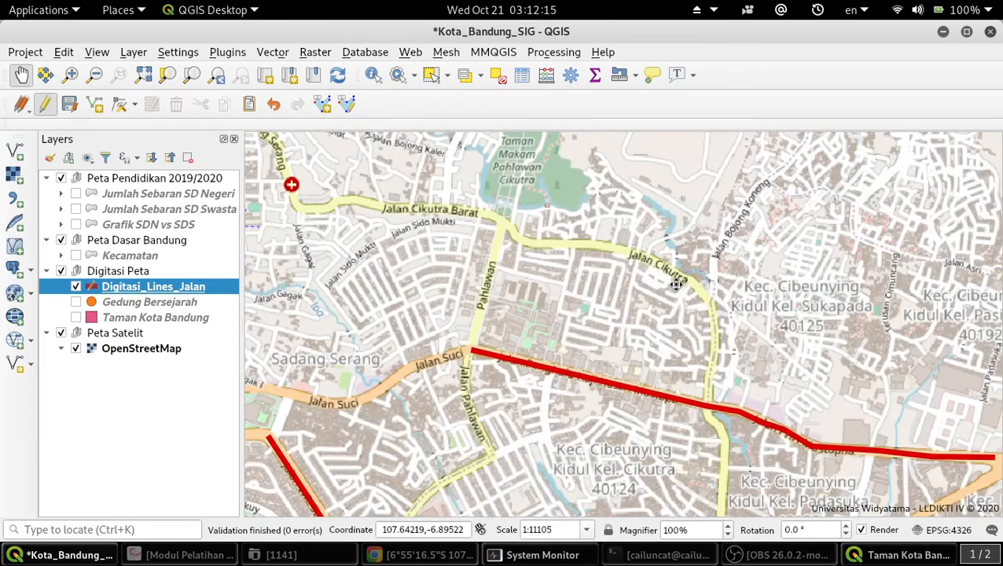
scroll(676, 285, "up", 1)
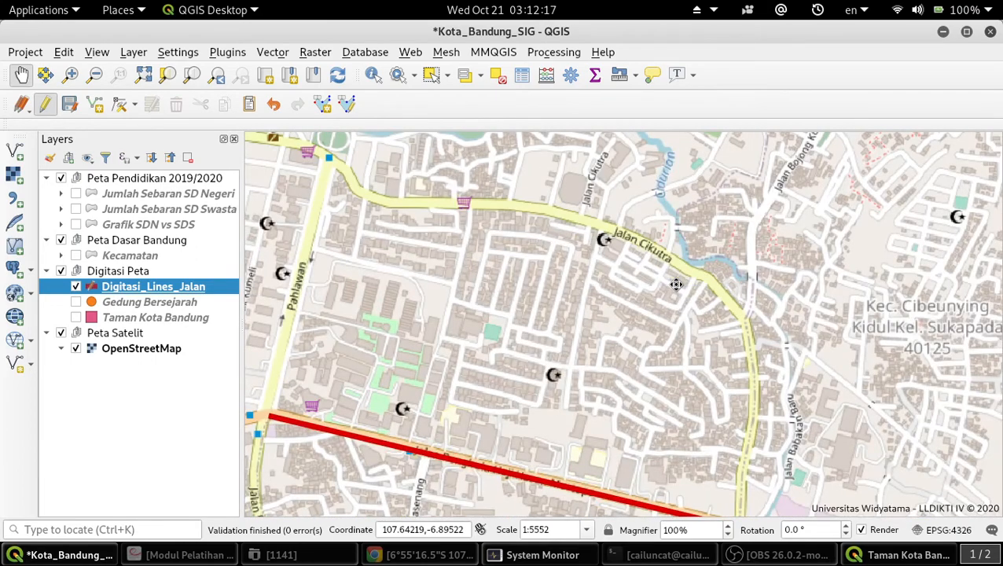
left_click_drag(831, 355, 803, 340)
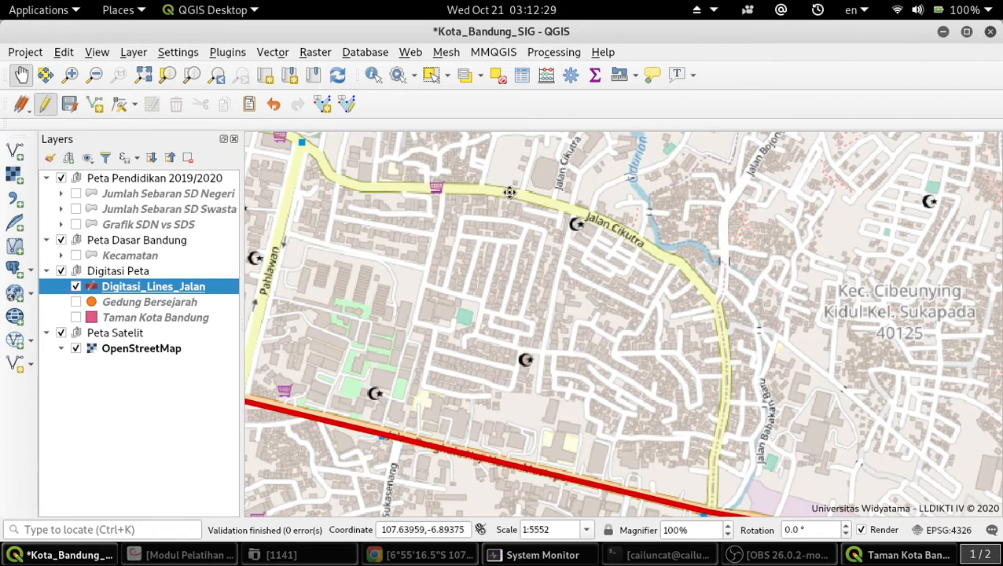
left_click_drag(509, 192, 308, 156)
scroll(313, 191, "down", 1)
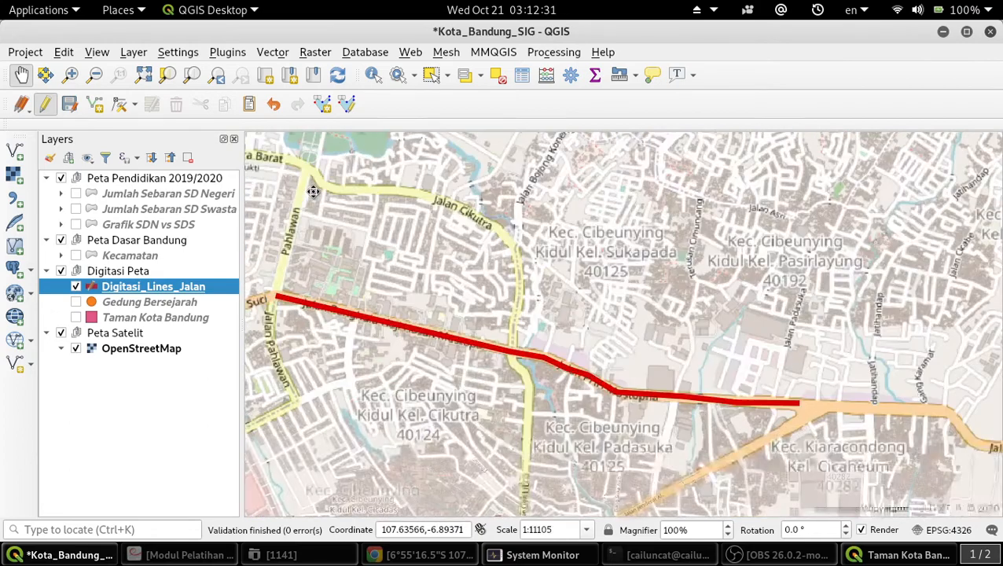
left_click_drag(313, 191, 604, 289)
scroll(607, 293, "up", 1)
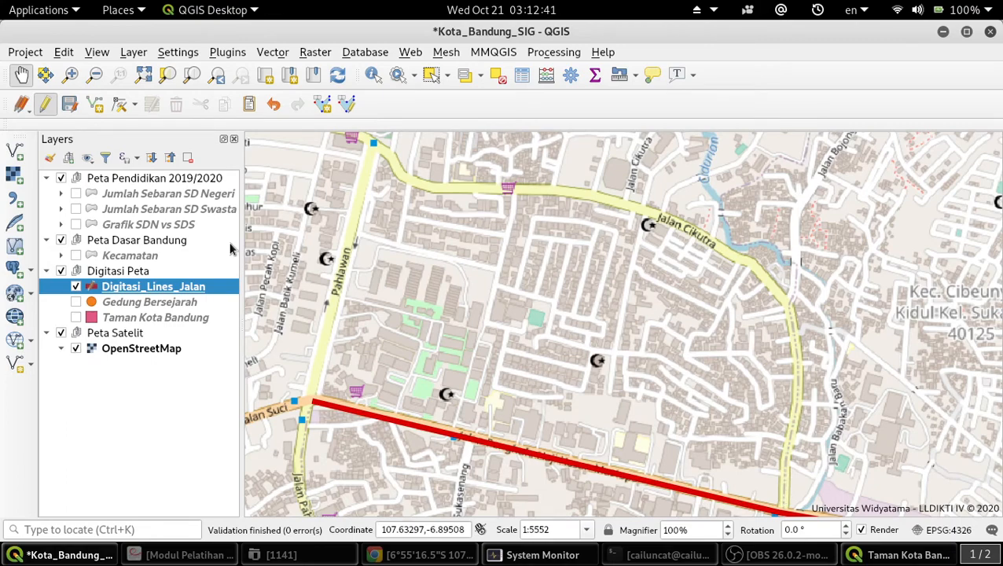
left_click(95, 104)
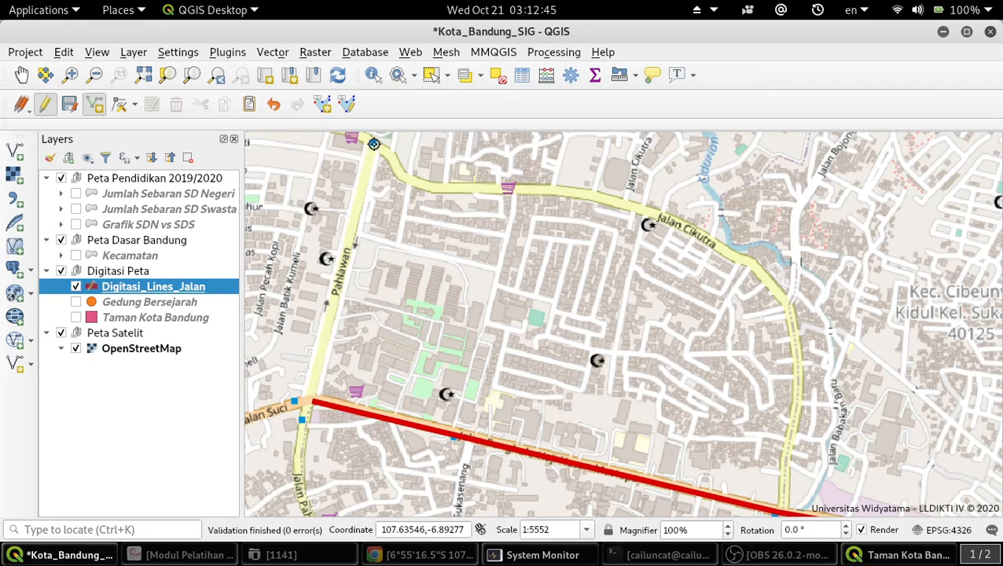
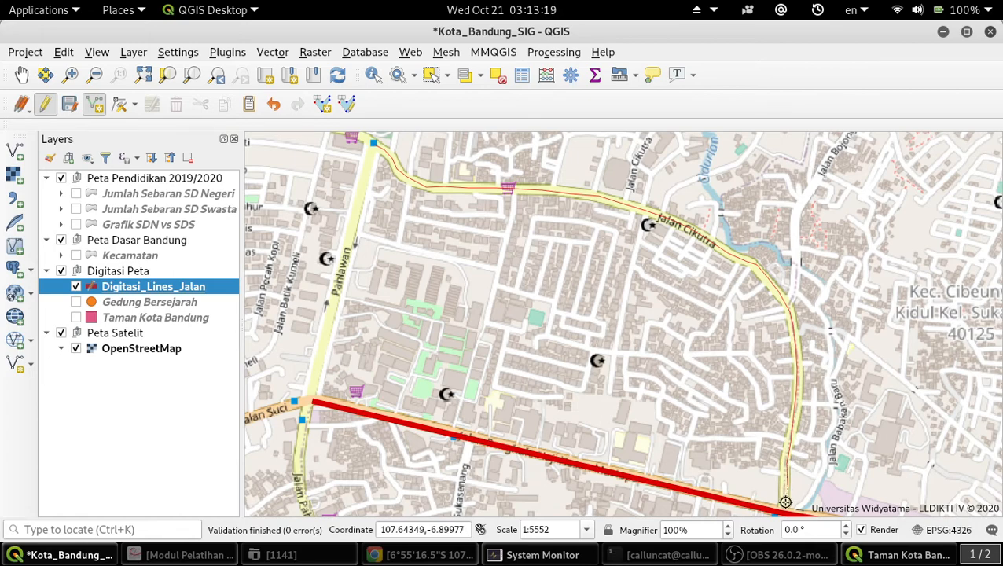
right_click(785, 501)
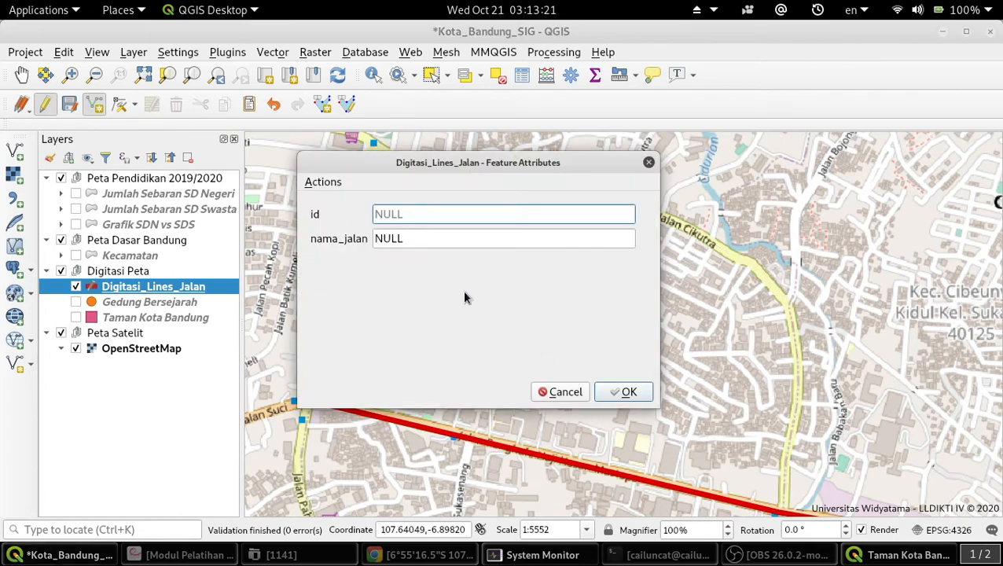
Set the new line's nama_jalan attribute to Cikutra and accept the feature.
left_click(426, 232)
key("ctrl+a")
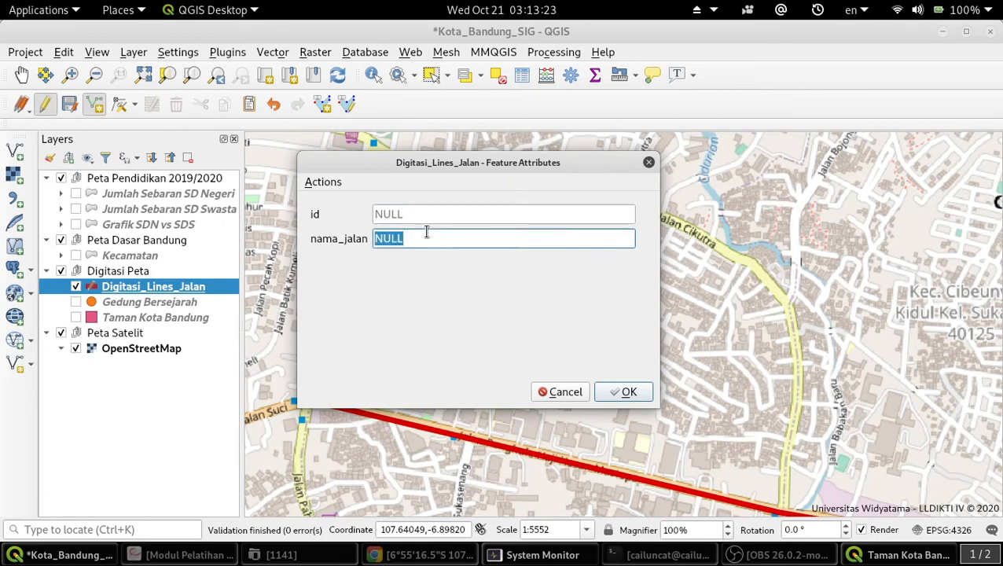
type("Cikutra")
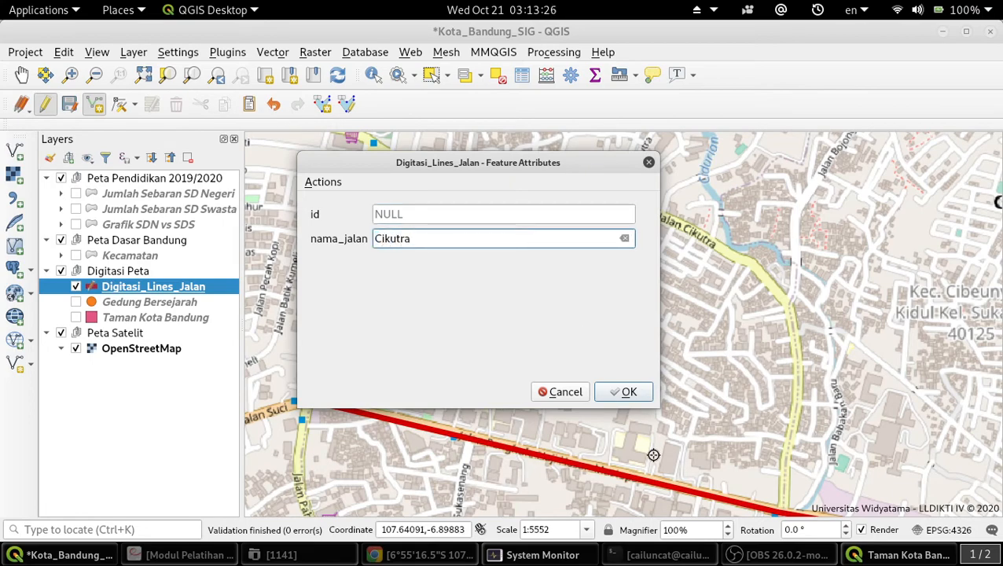
left_click(626, 392)
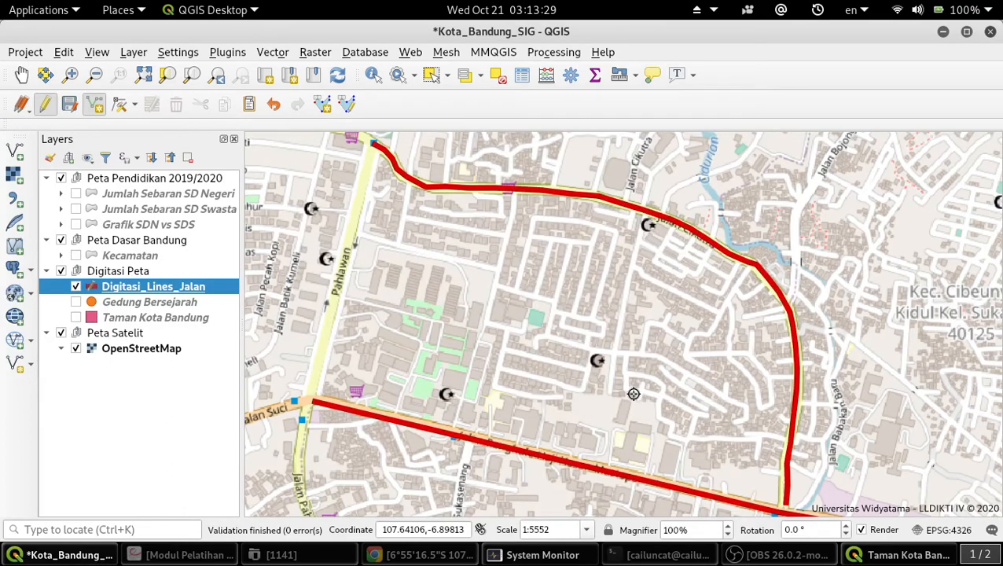
scroll(633, 393, "down", 2)
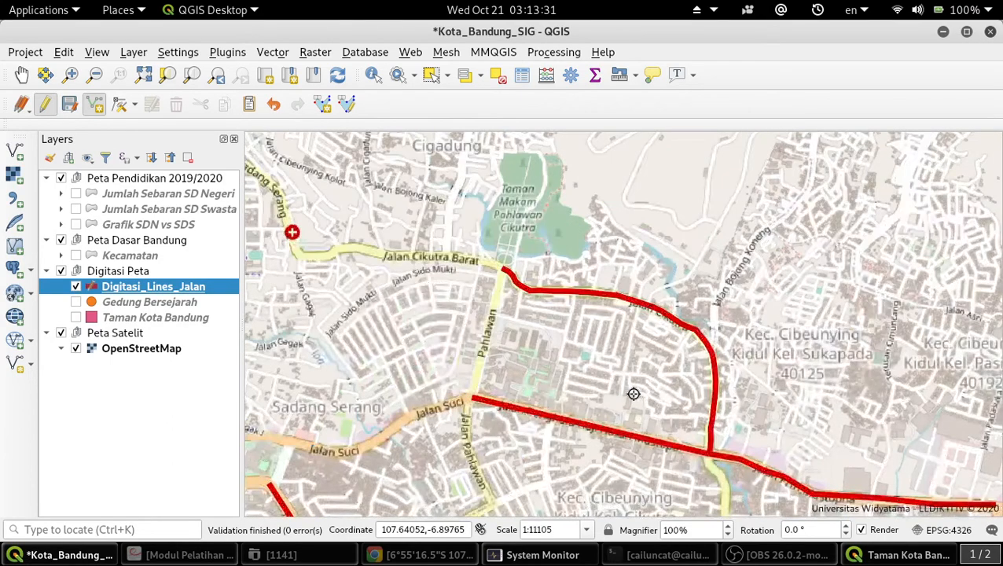
scroll(633, 393, "up", 1)
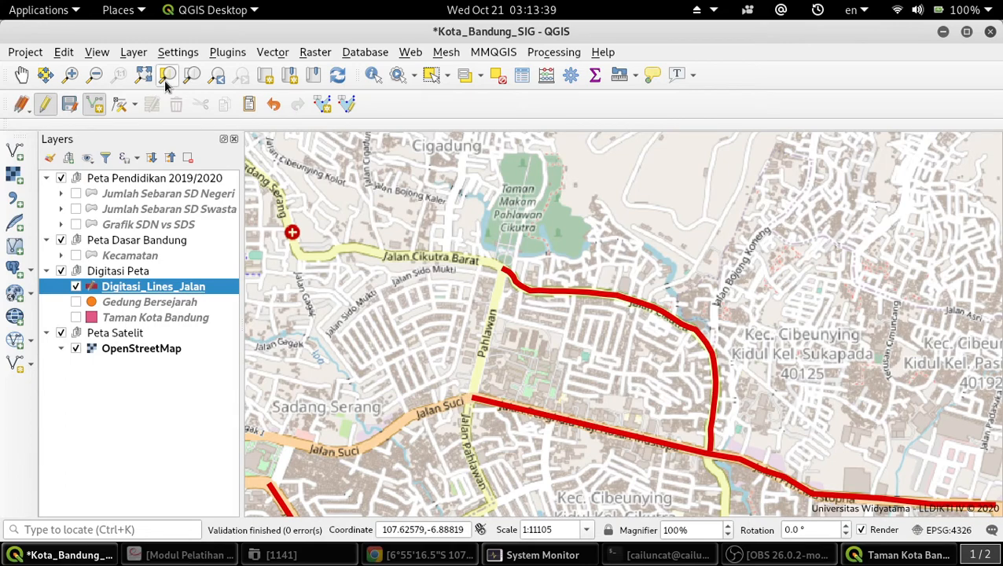
left_click(46, 105)
scroll(420, 318, "up", 1)
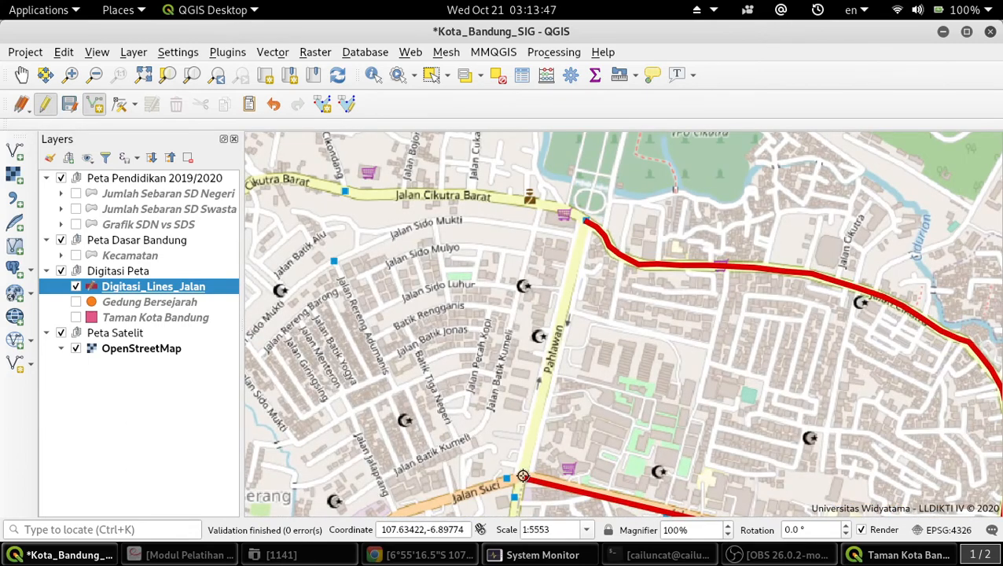
left_click(324, 109)
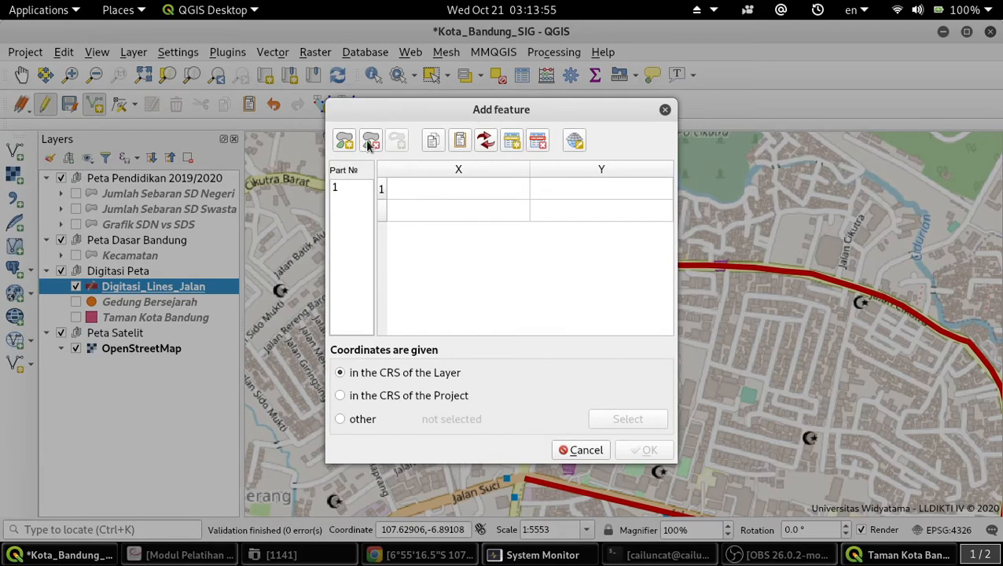
left_click(460, 196)
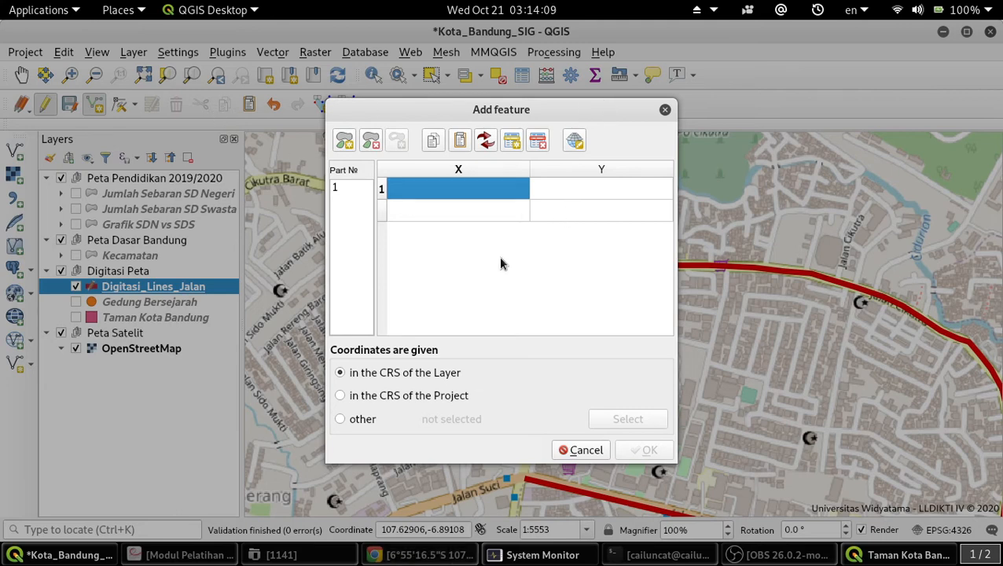
left_click(582, 450)
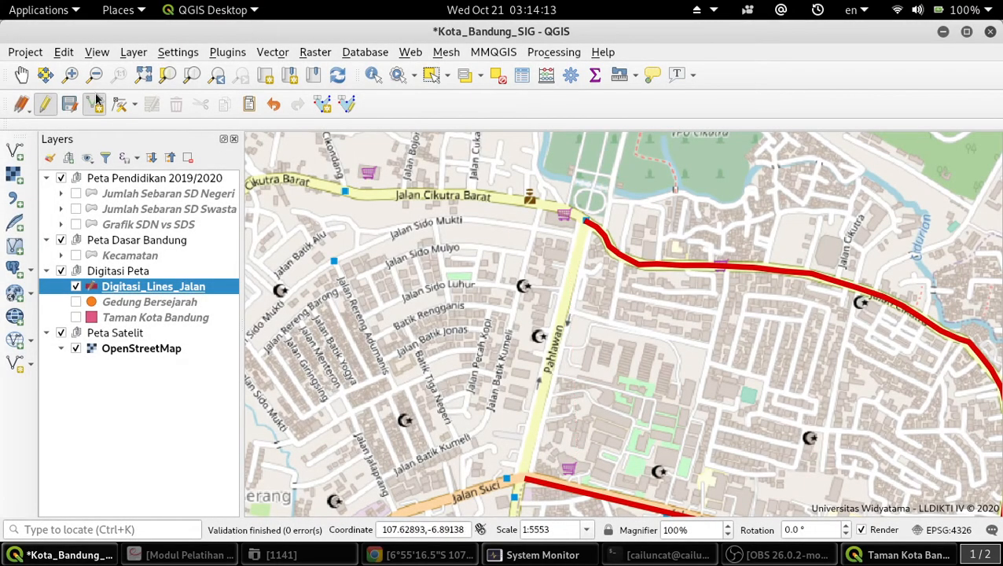
left_click(22, 74)
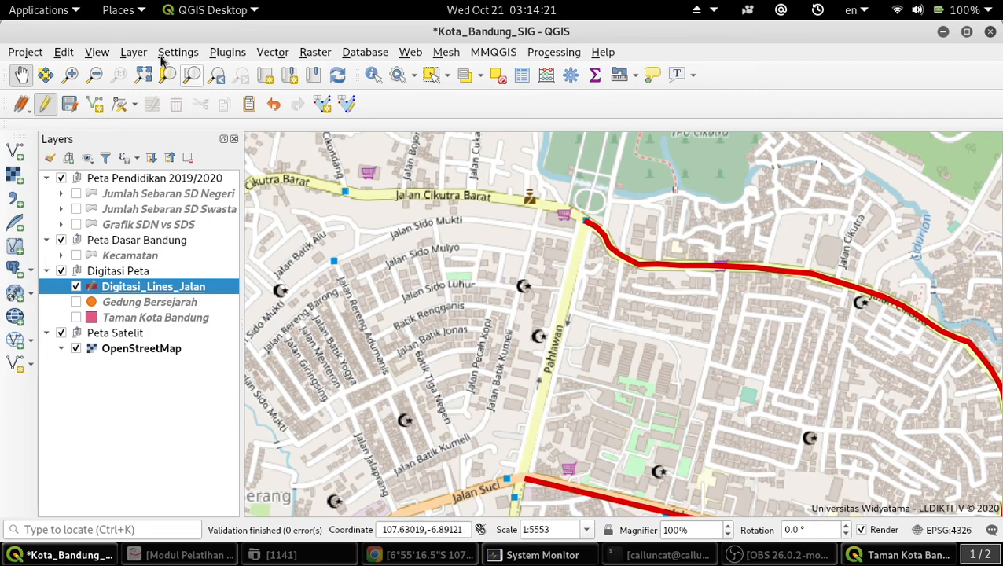
left_click_drag(588, 360, 629, 196)
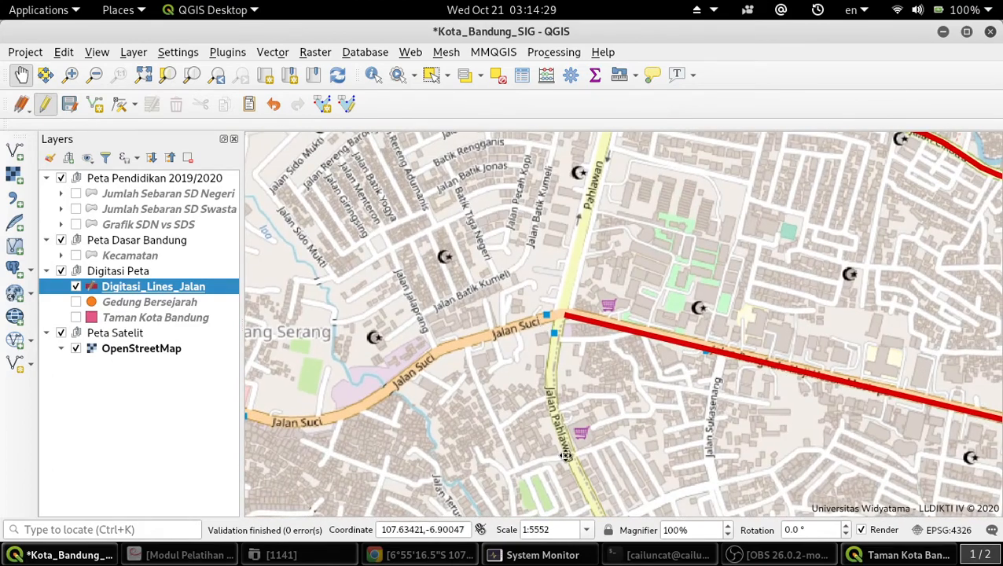
left_click_drag(666, 462, 594, 365)
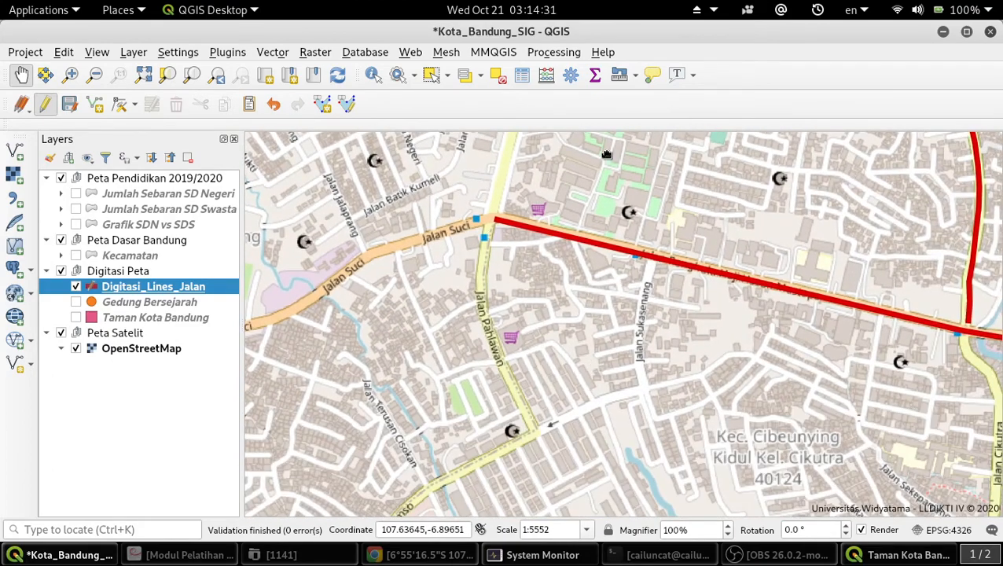
left_click_drag(606, 154, 609, 358)
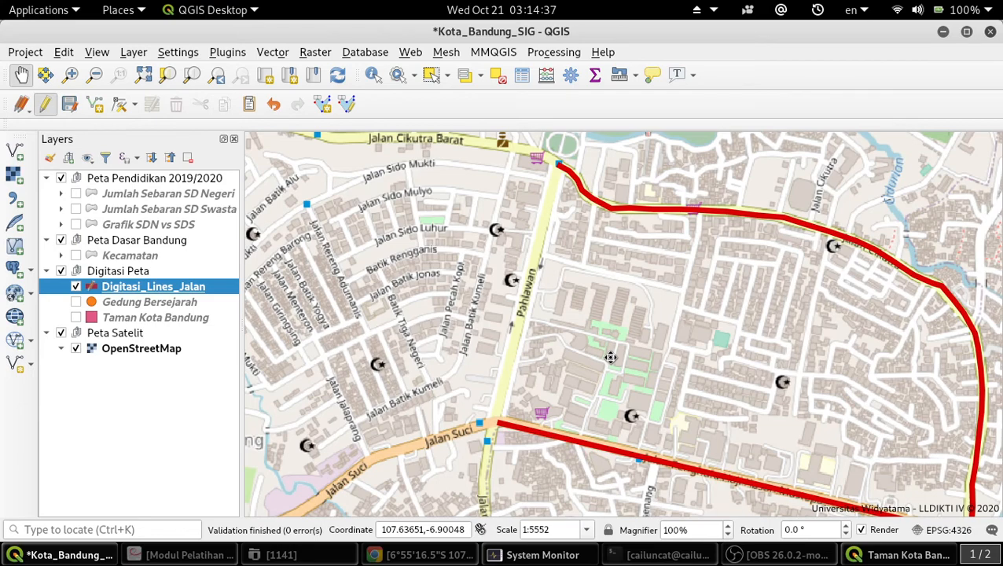
left_click(436, 558)
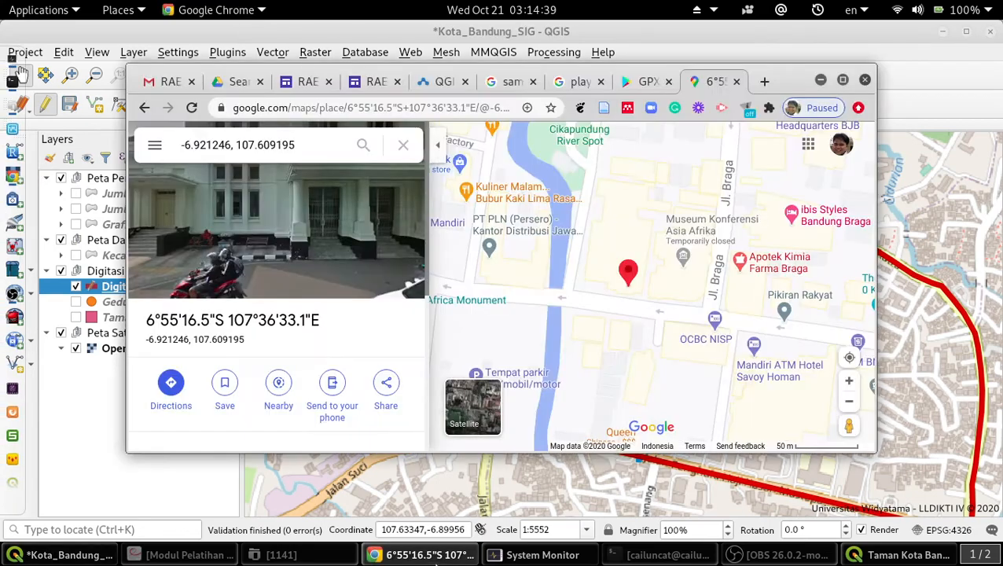
left_click(436, 558)
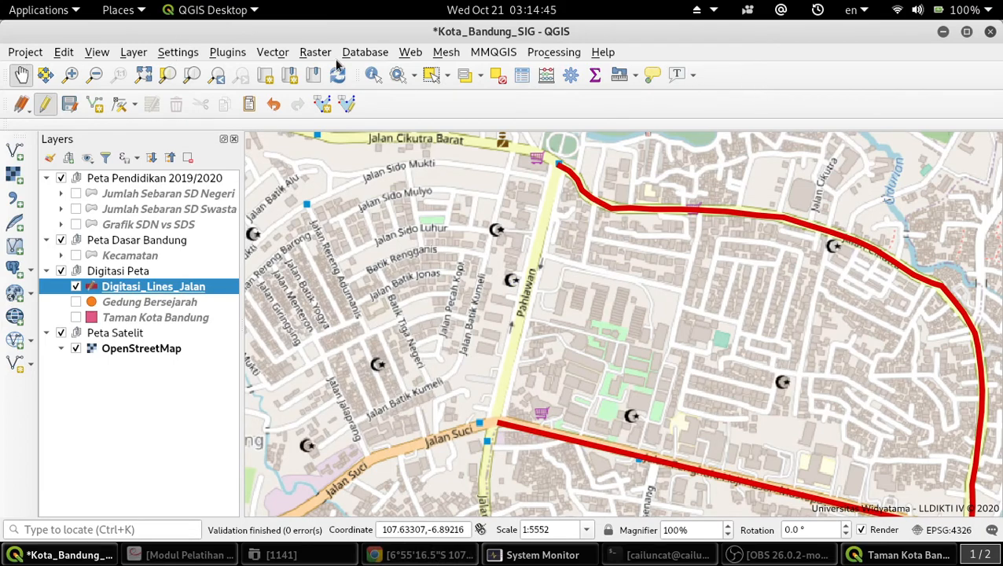
Search the available plugins for "coordi" and enable the Coordinate Capture plugin.
left_click(212, 51)
left_click(275, 69)
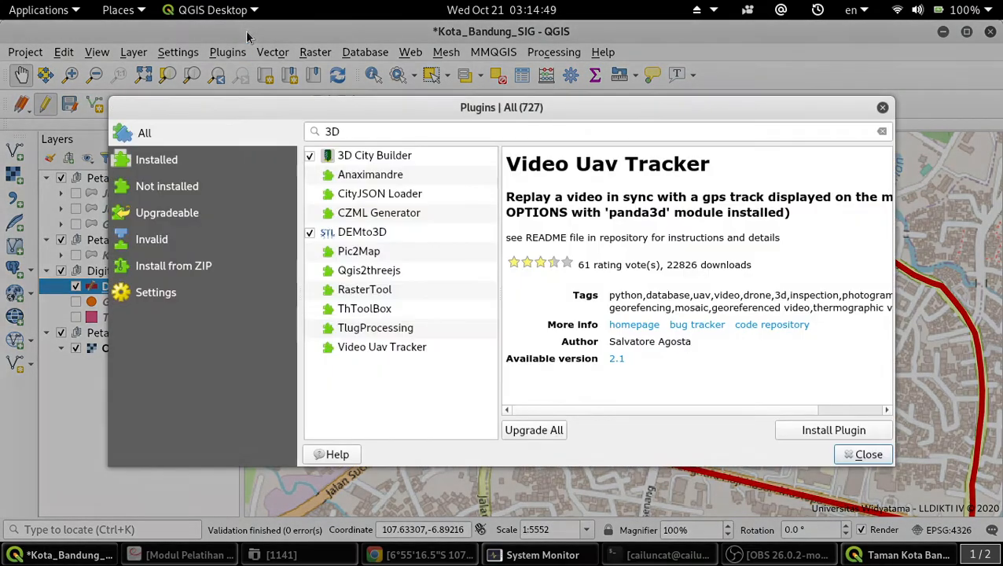
left_click(375, 127)
double_click(379, 126)
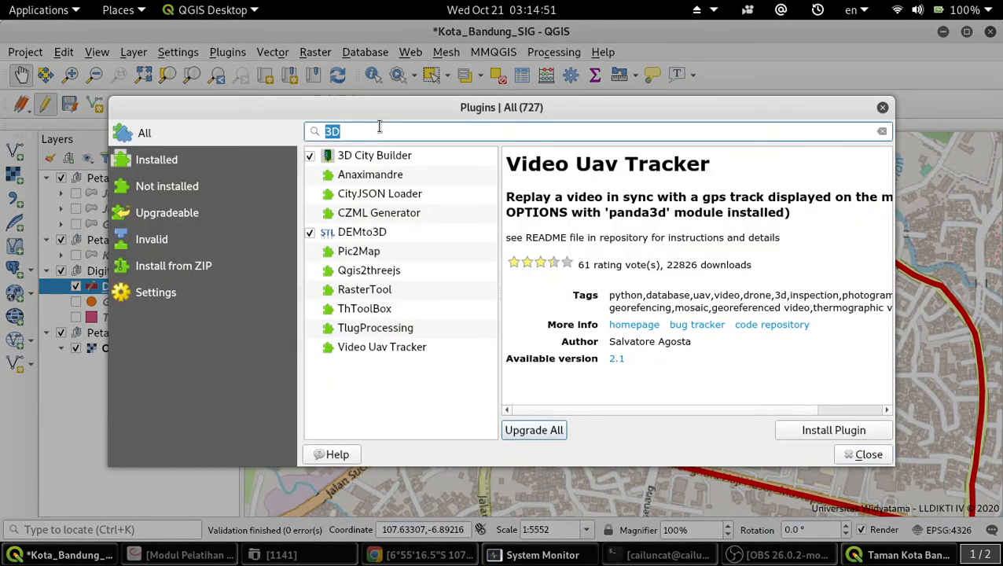
type("coordi")
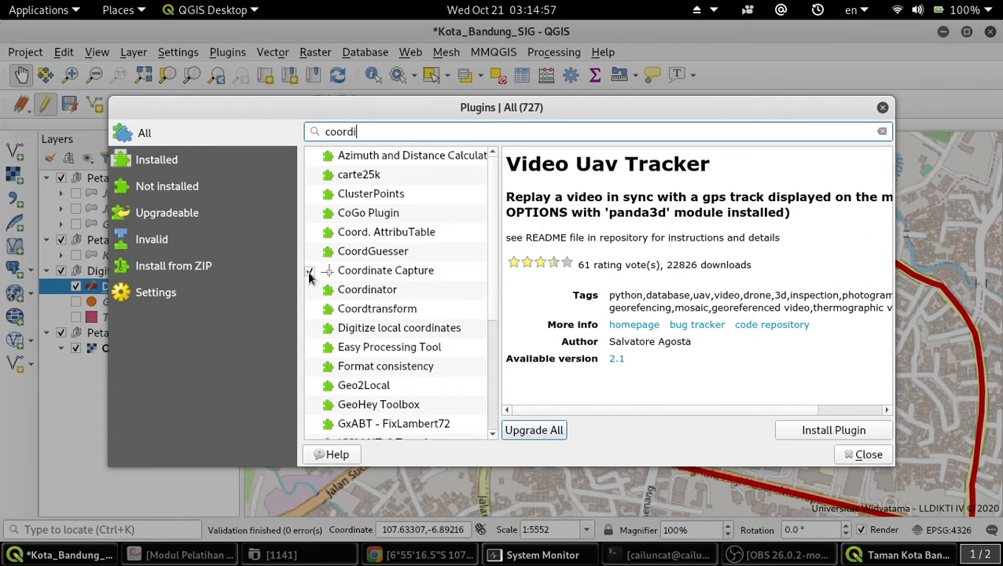
left_click(310, 272)
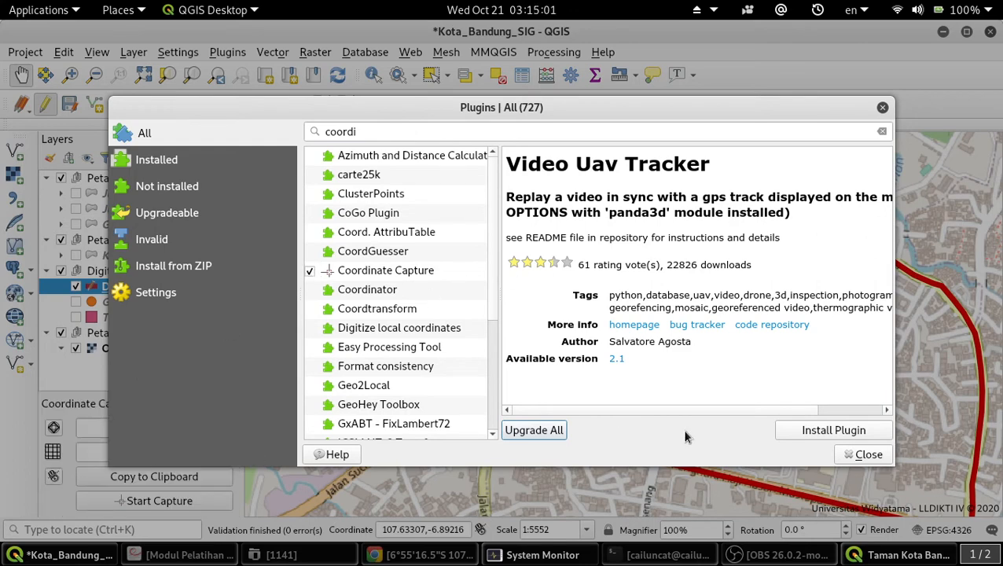
left_click(429, 269)
left_click(838, 455)
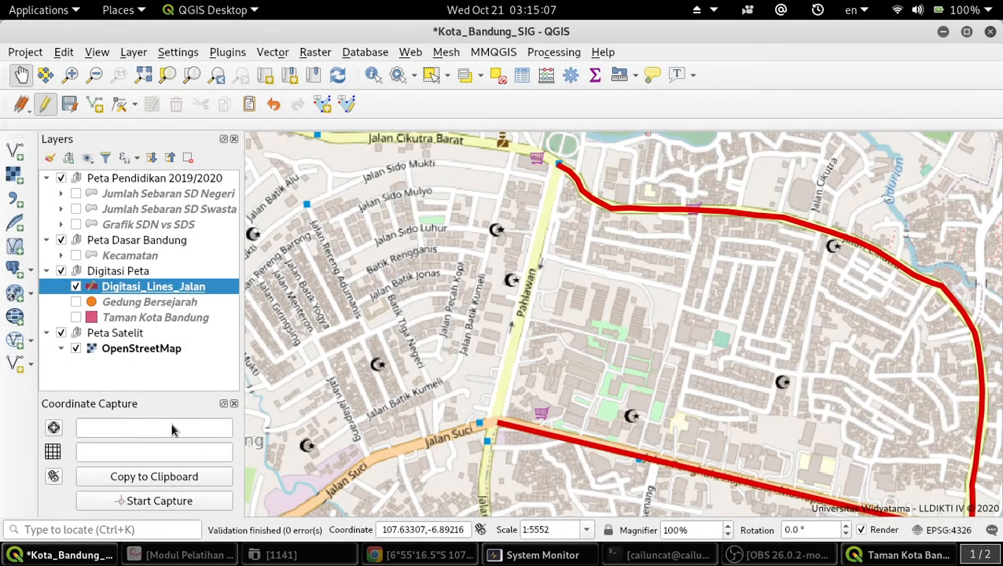
Capture the coordinates of the Pahlawan and Jalan Cikutra junction, about 107.63540,-6.89275, and copy them to the clipboard.
left_click(440, 555)
left_click(440, 554)
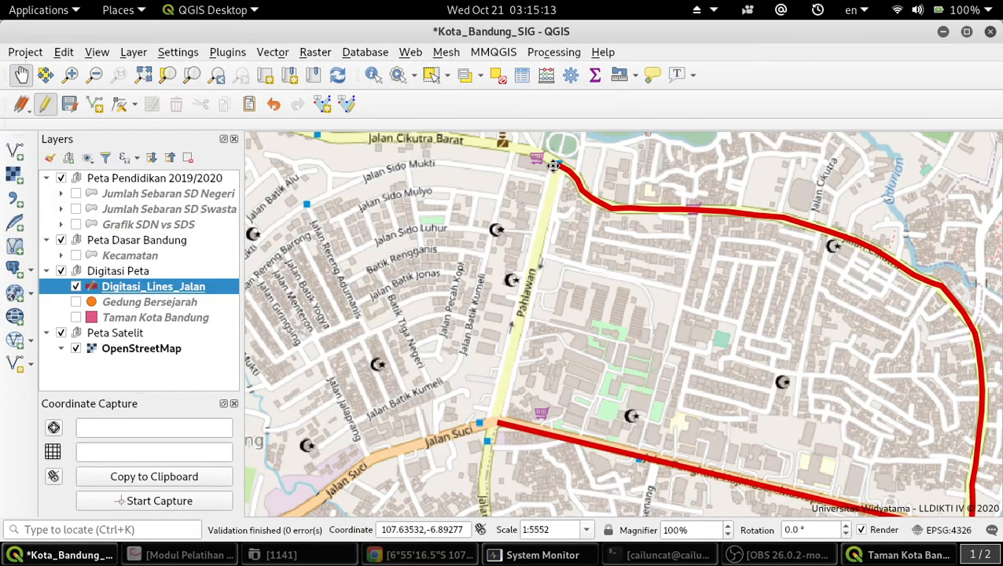
left_click(131, 502)
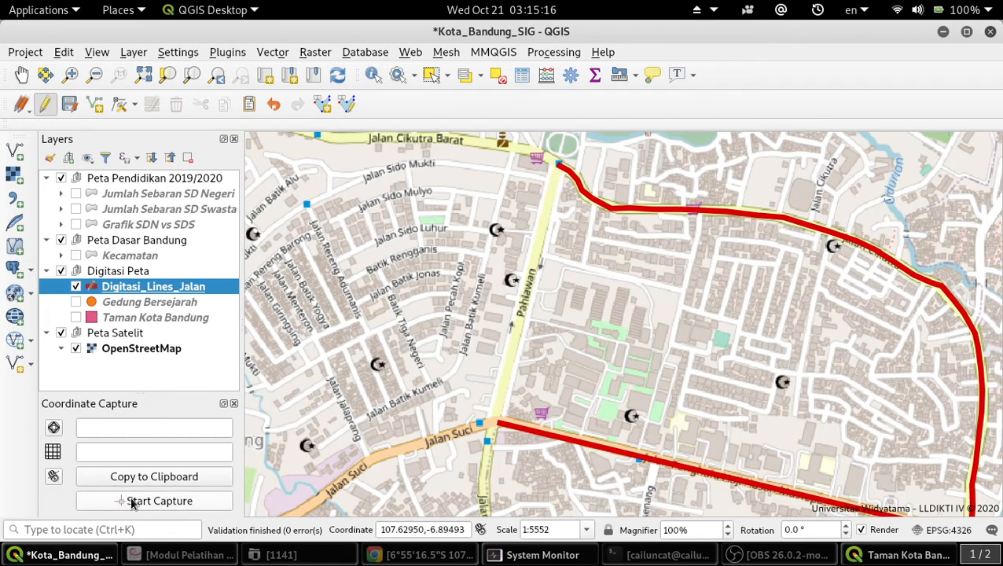
left_click(555, 163)
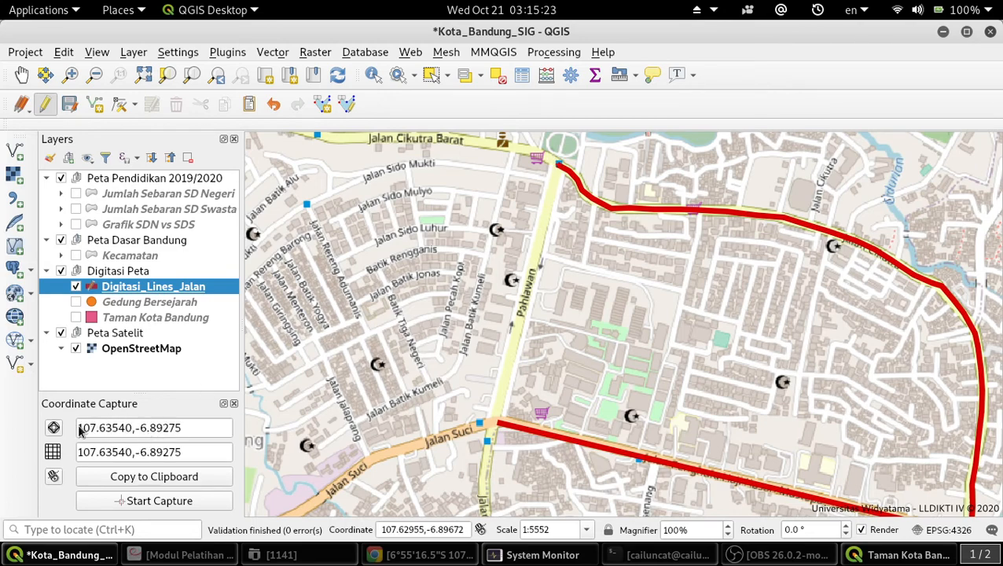
left_click(205, 427)
left_click(173, 478)
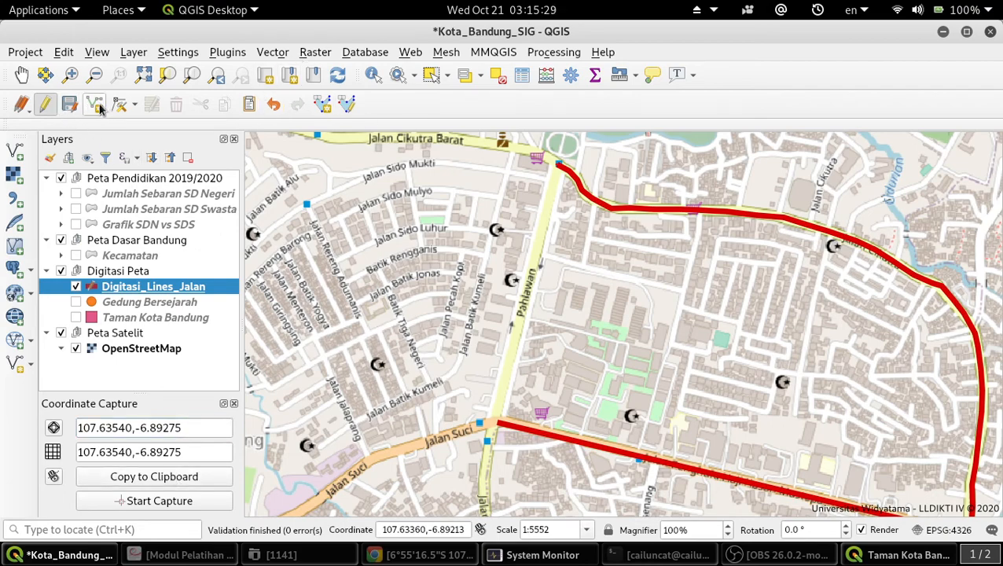
left_click(323, 105)
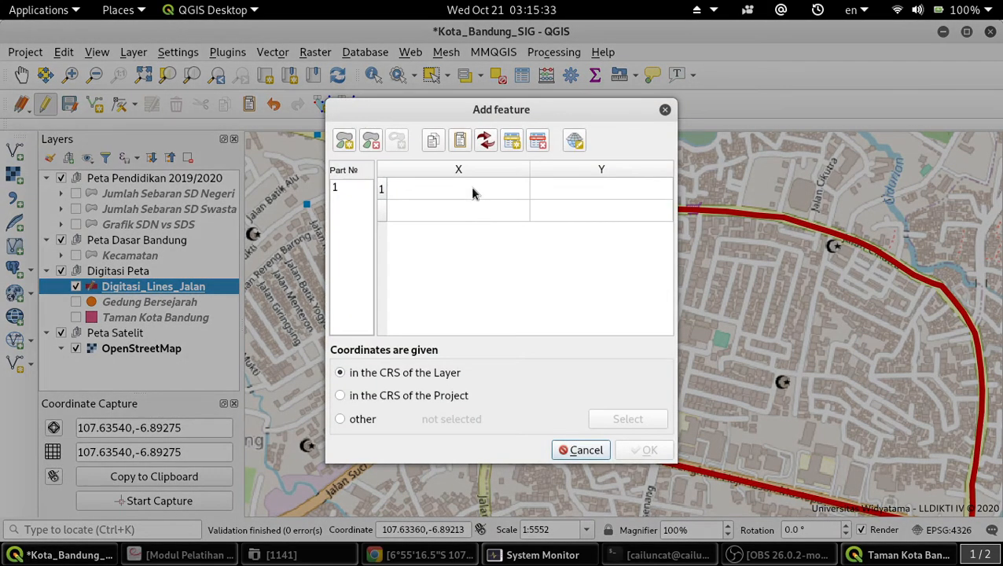
double_click(471, 190)
right_click(472, 192)
left_click(507, 280)
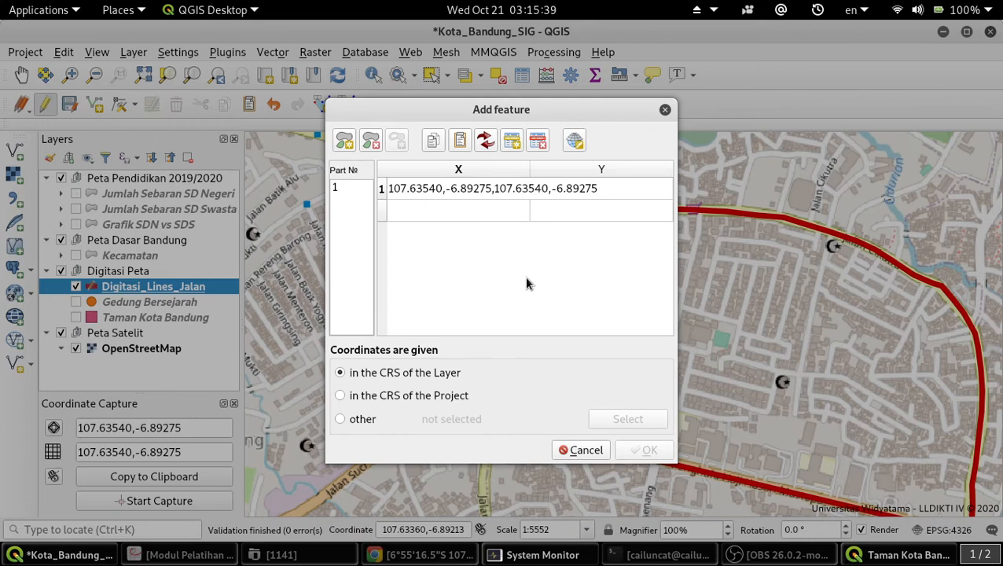
key("Escape")
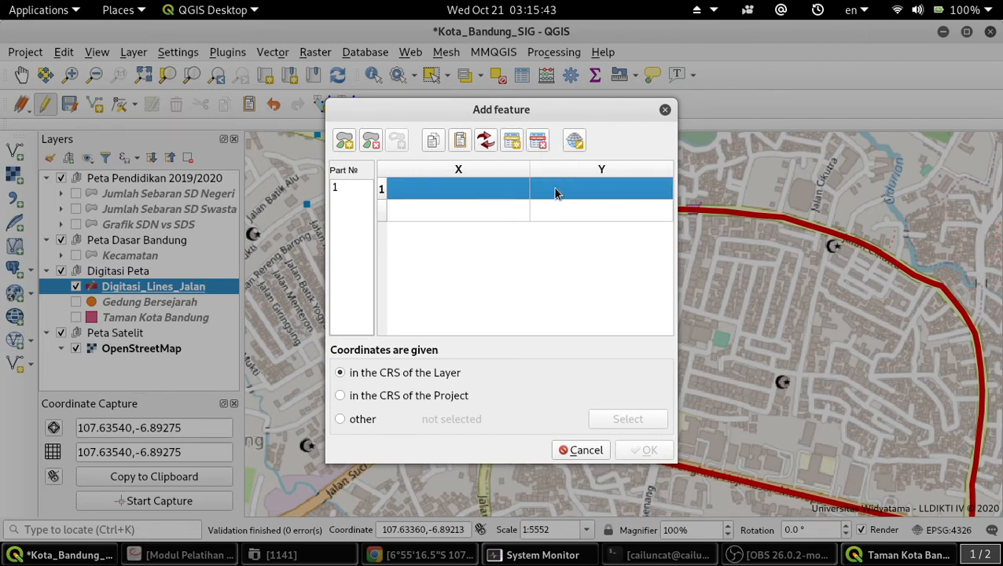
left_click(462, 140)
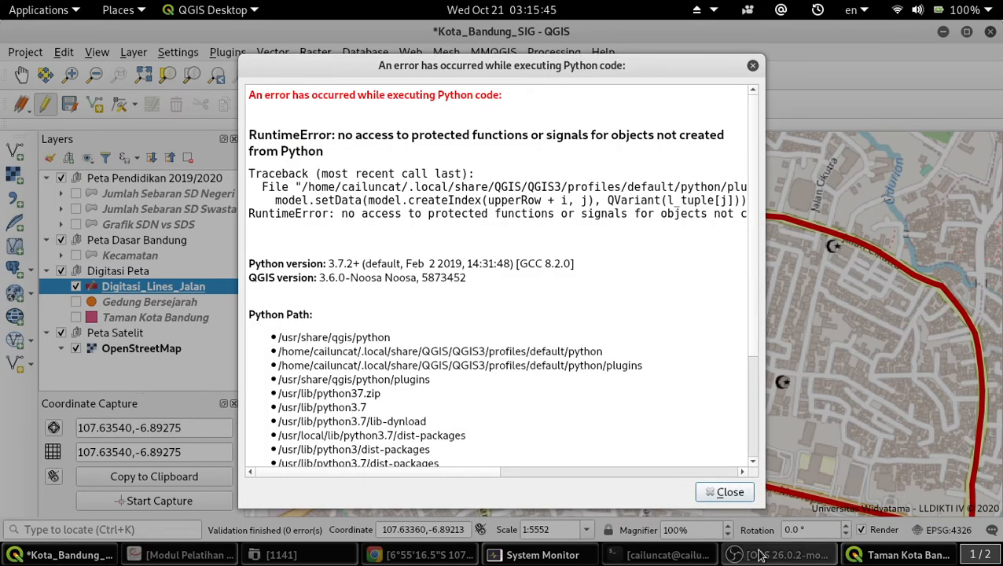
left_click(734, 493)
left_click(452, 187)
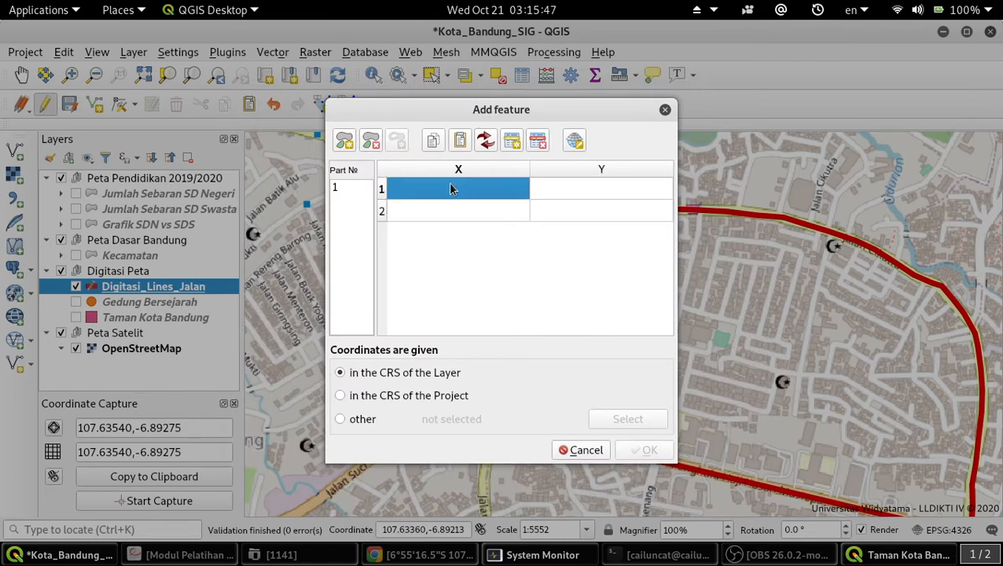
left_click(452, 187)
right_click(451, 186)
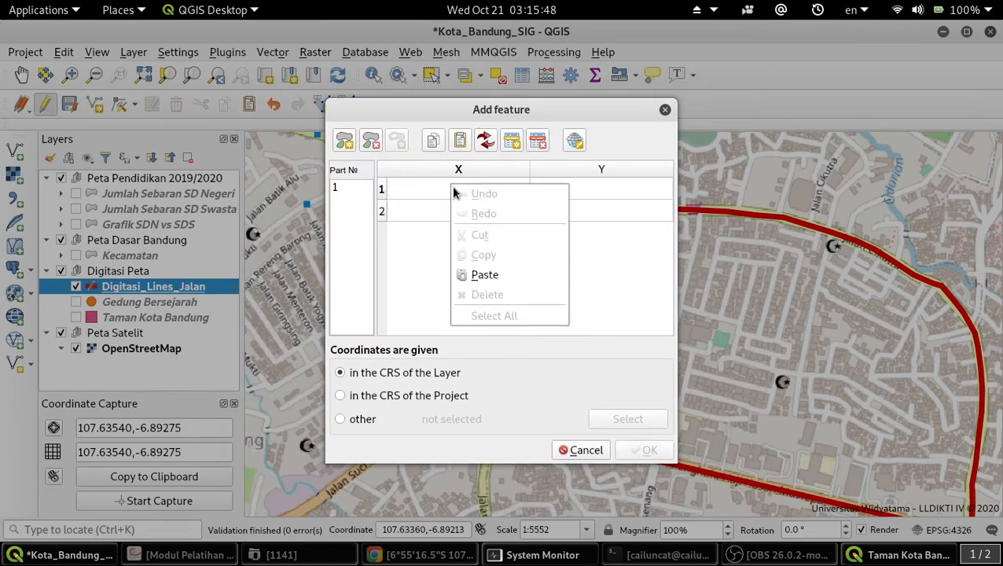
left_click(510, 276)
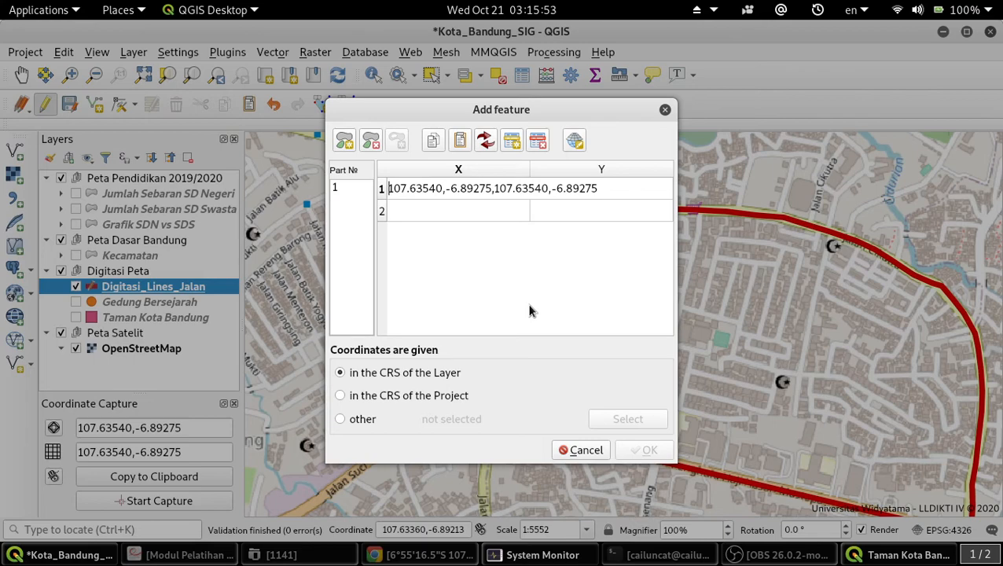
left_click(581, 449)
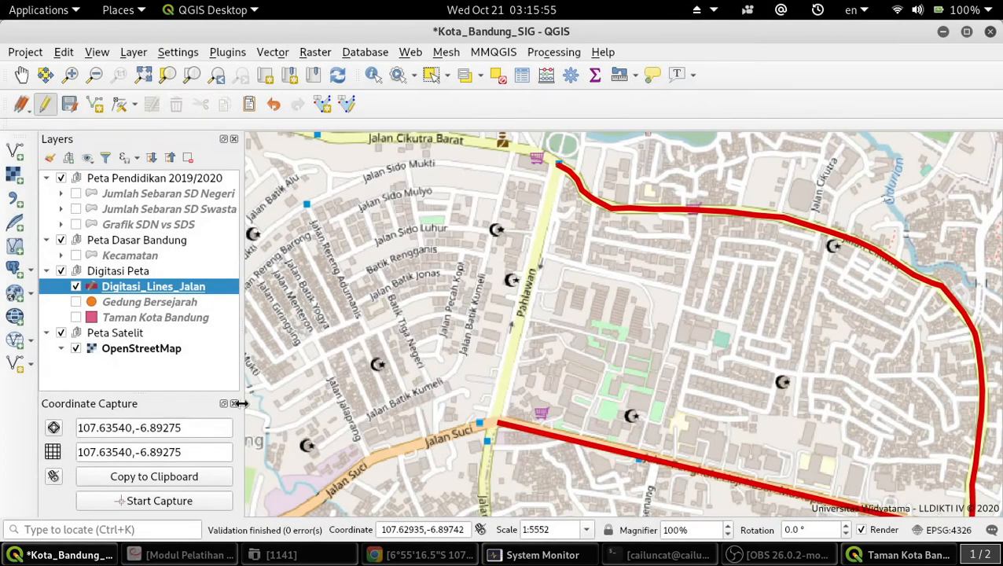
Close the Coordinate Capture panel and switch to Google Maps in Chrome, clearing the old place search and collapsing the side panel.
left_click(233, 403)
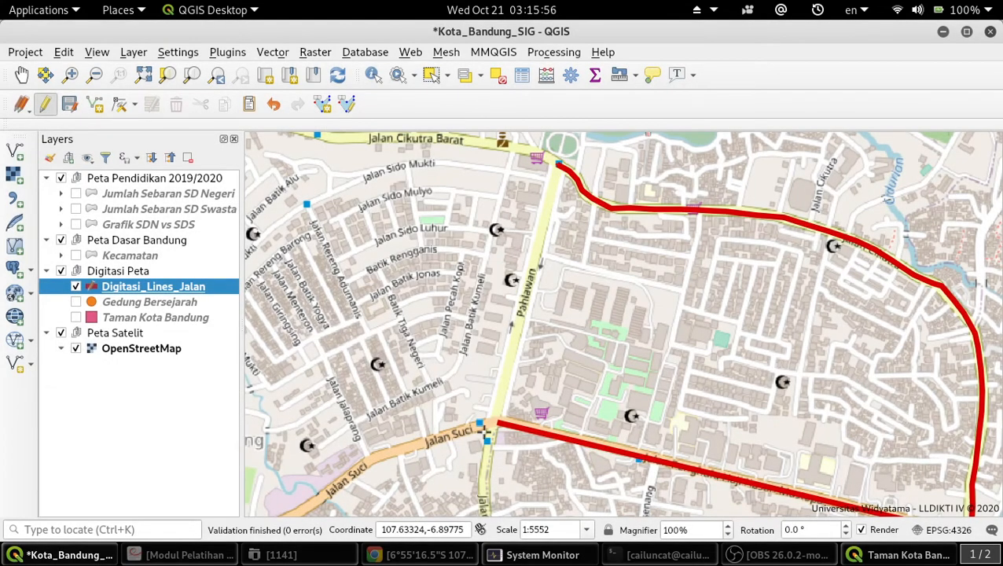
left_click(460, 557)
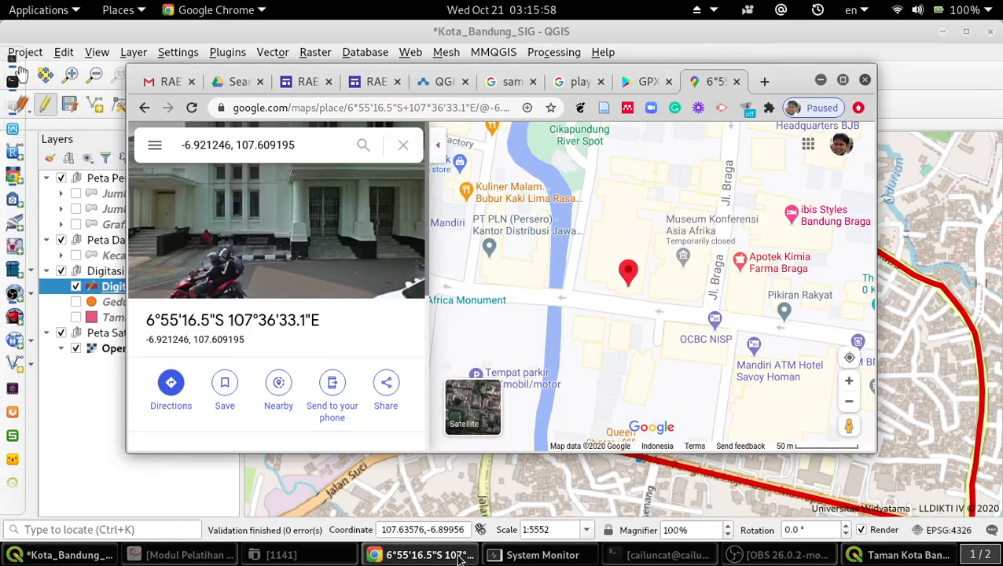
left_click(842, 80)
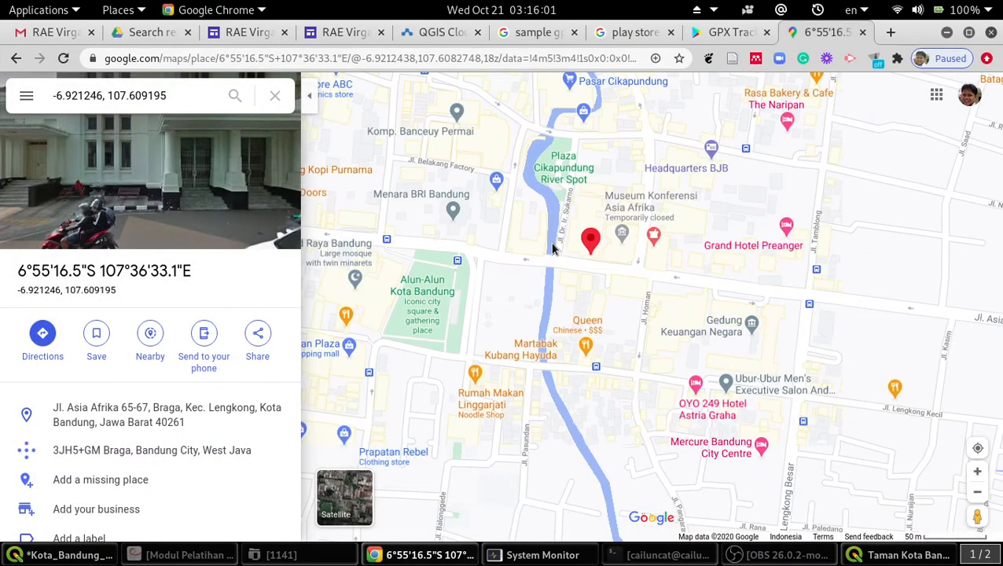
scroll(552, 248, "down", 2)
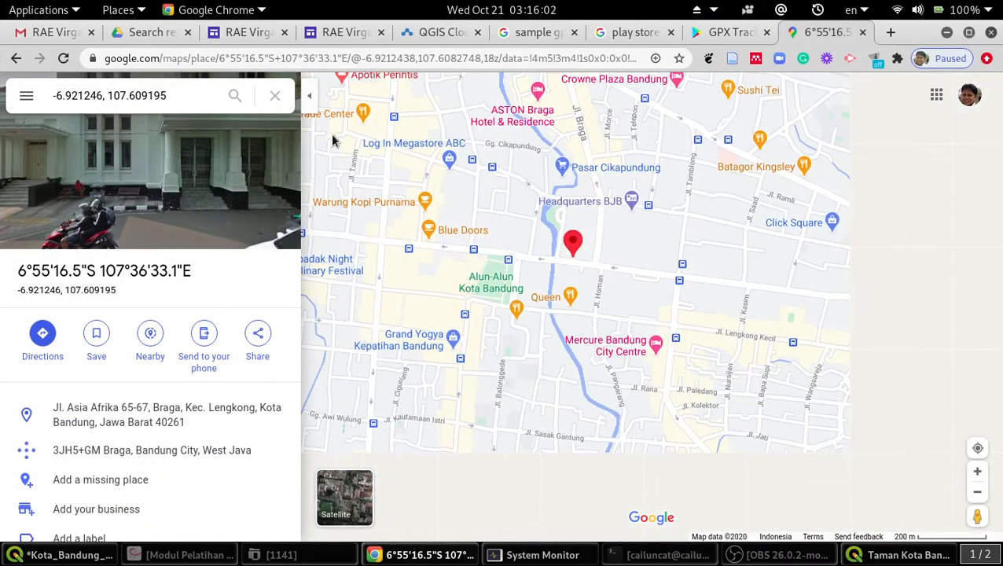
left_click(444, 192)
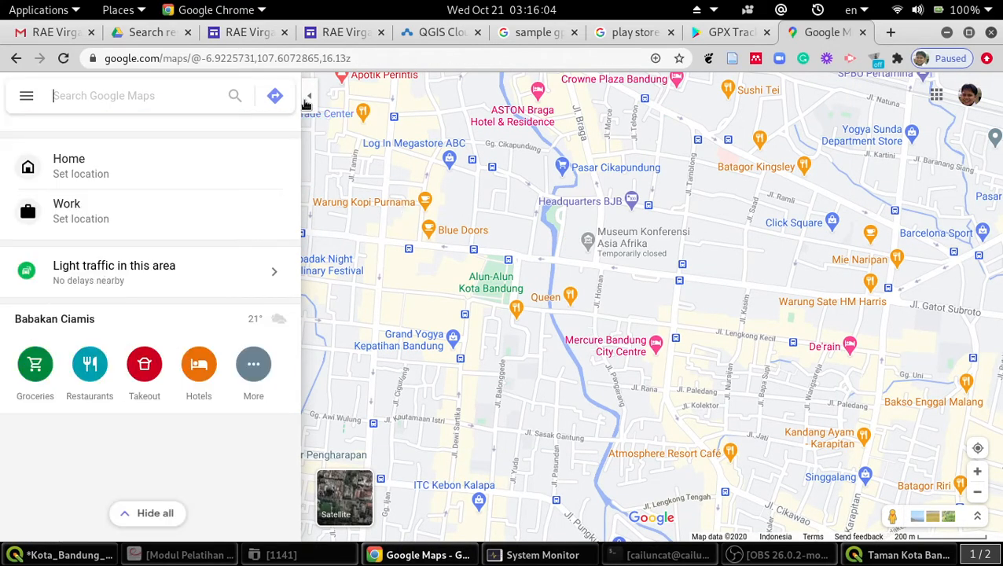
left_click(308, 97)
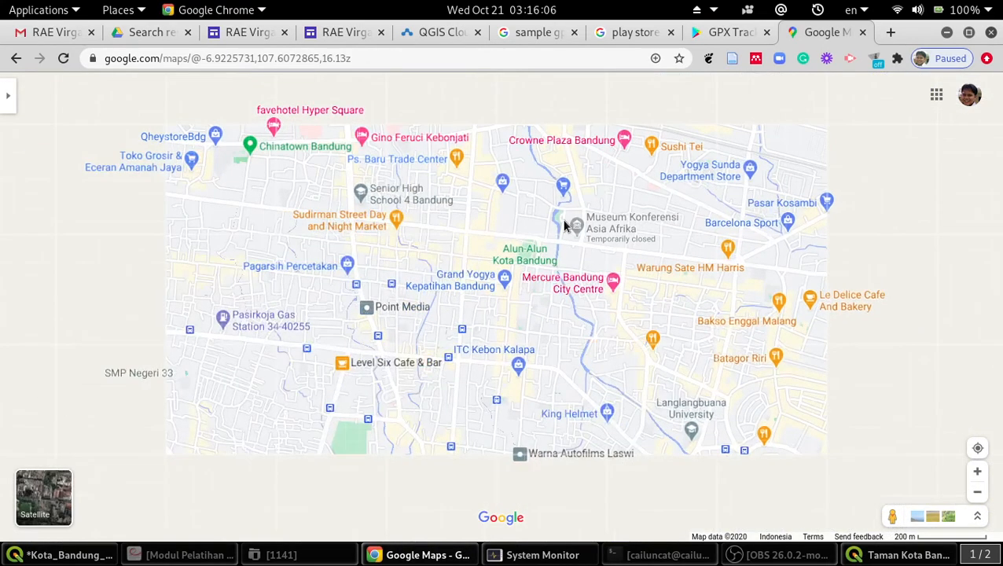
Mark Jl. Pahlawan's northern end at the Cikutra junction in Google Maps and copy its coordinates, -6.892768, 107.635361.
scroll(564, 226, "down", 2)
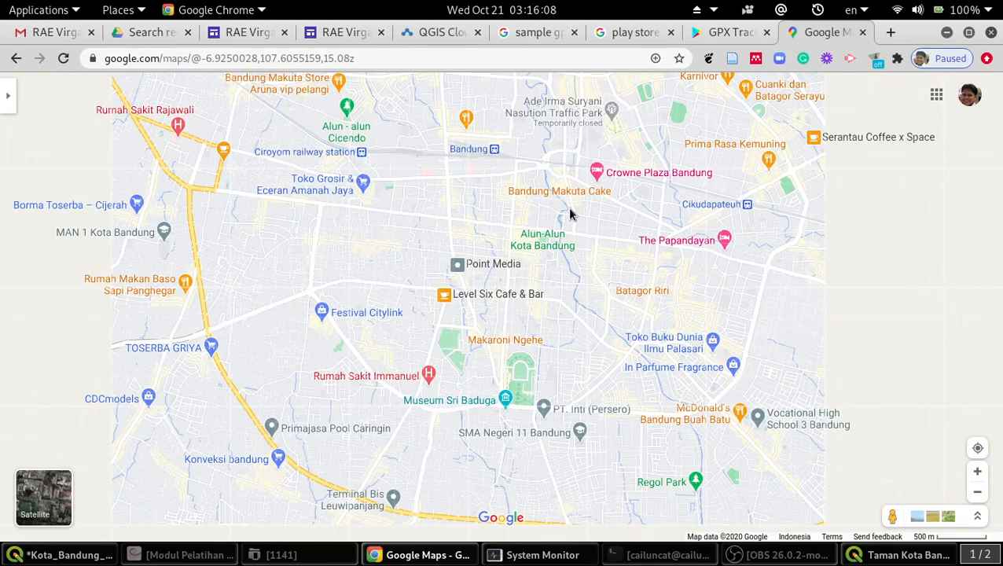
scroll(570, 214, "down", 4)
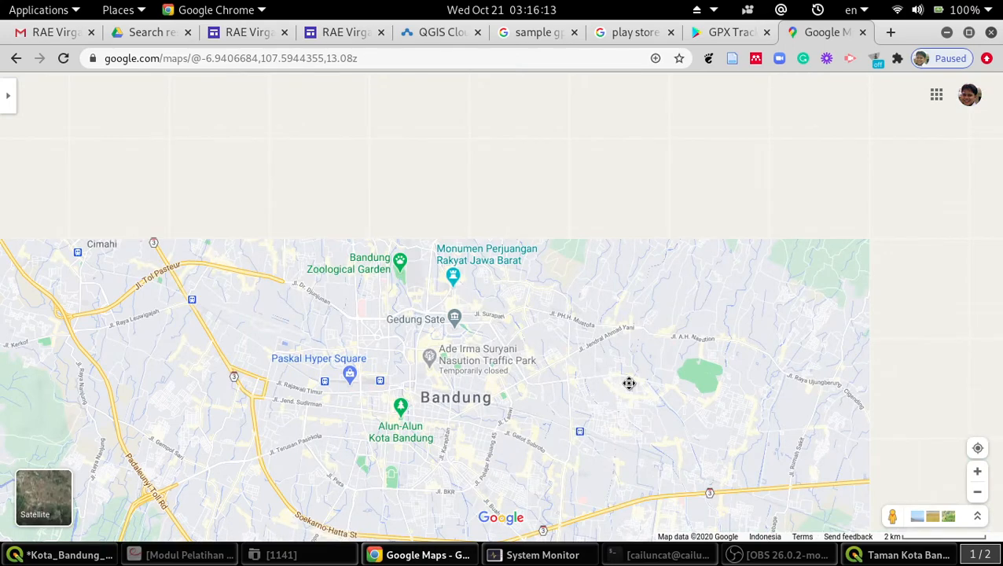
scroll(518, 315, "up", 2)
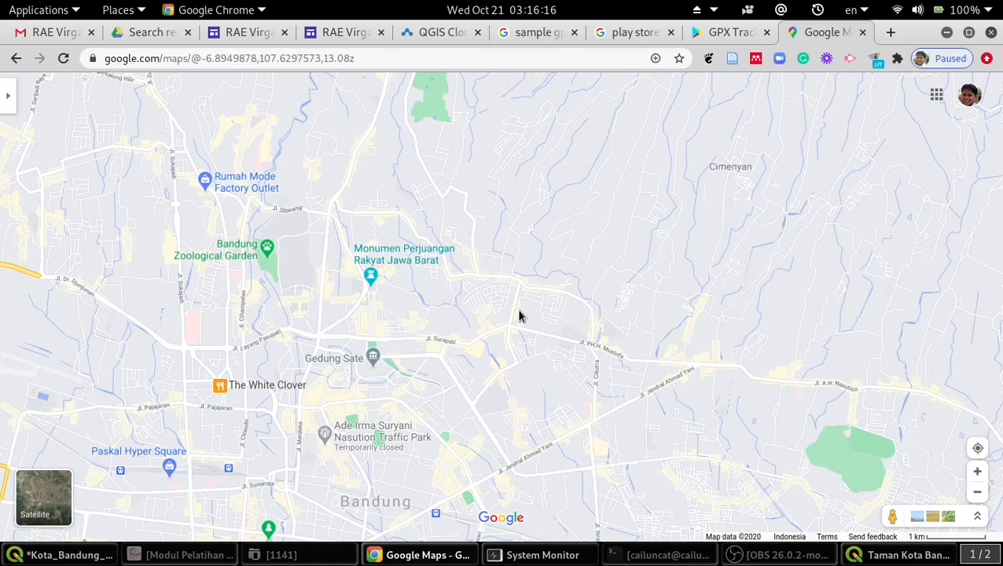
scroll(518, 315, "up", 5)
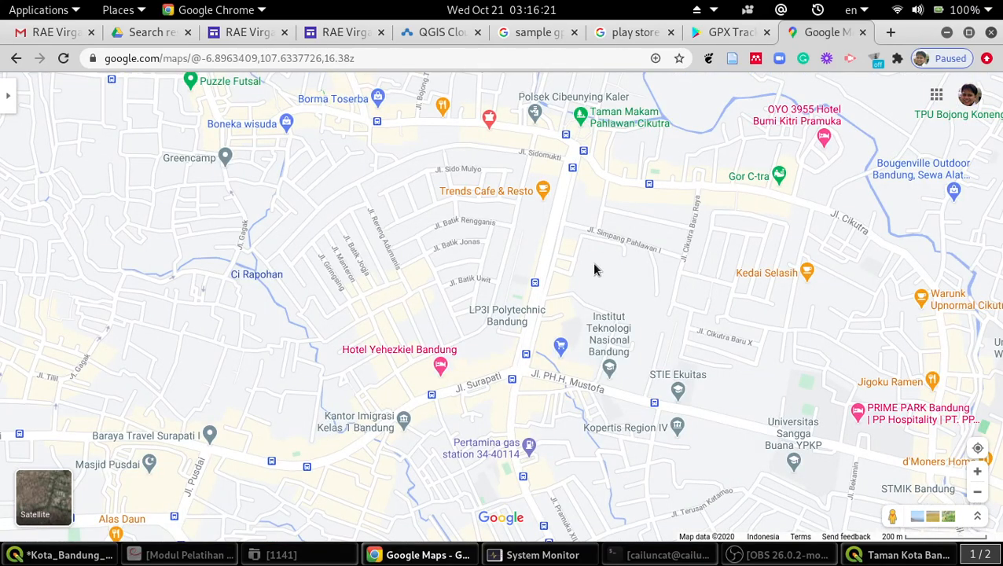
left_click_drag(594, 270, 523, 208)
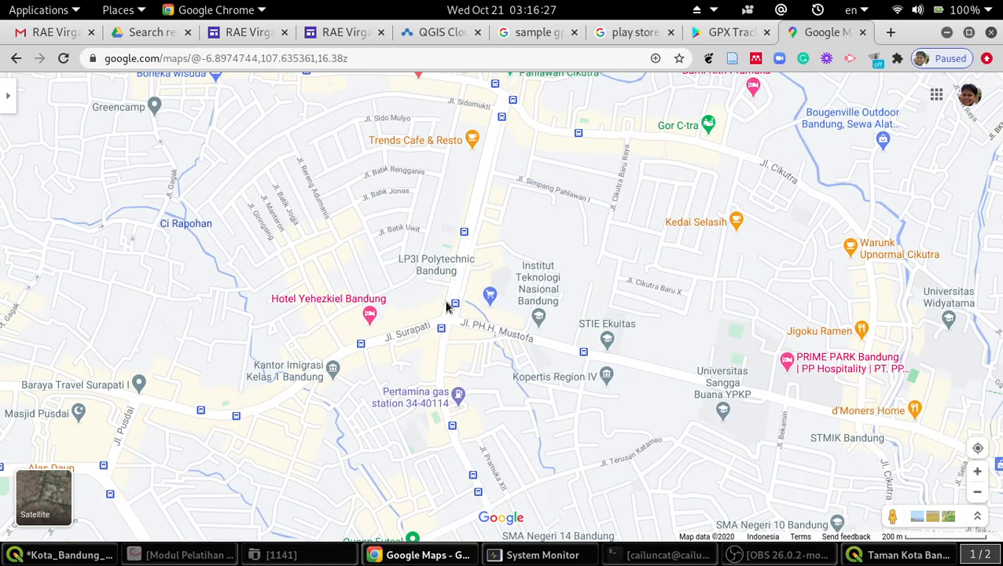
left_click(501, 101)
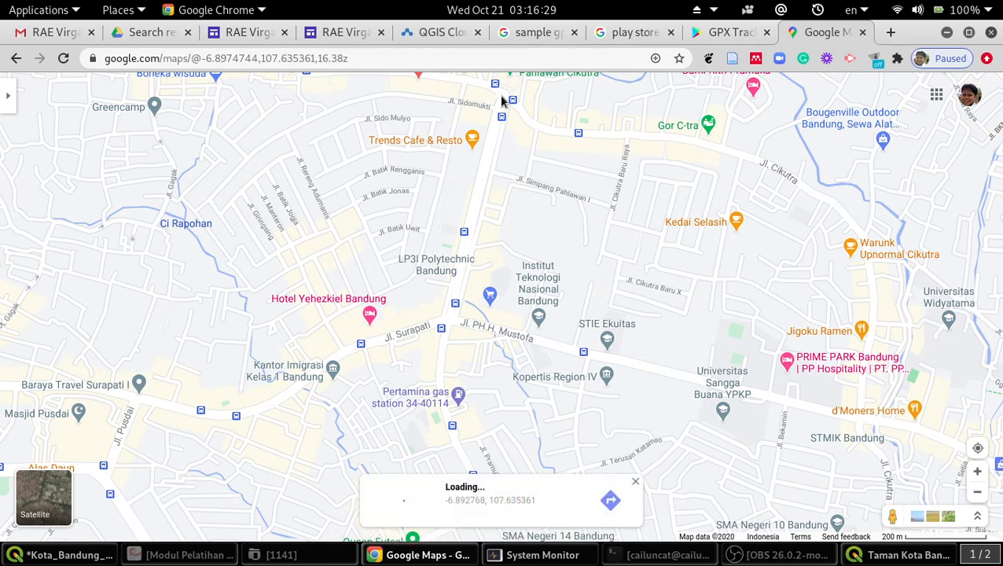
right_click(501, 101)
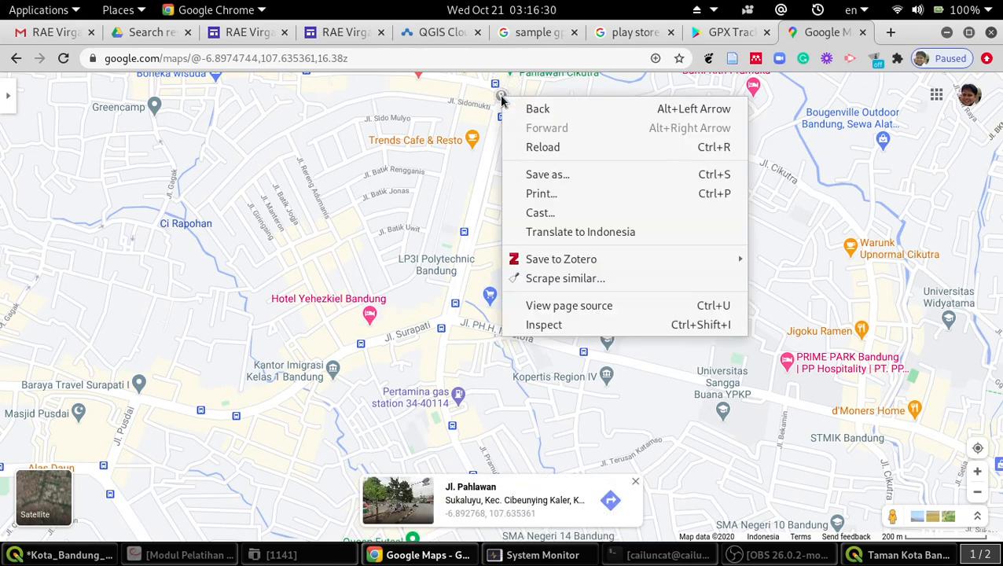
left_click(439, 515)
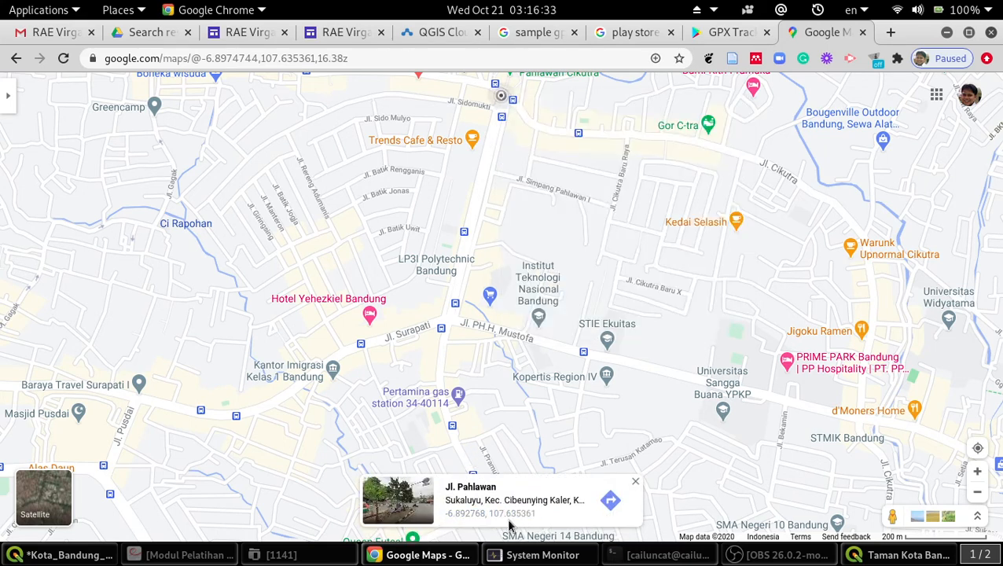
left_click_drag(510, 521, 442, 515)
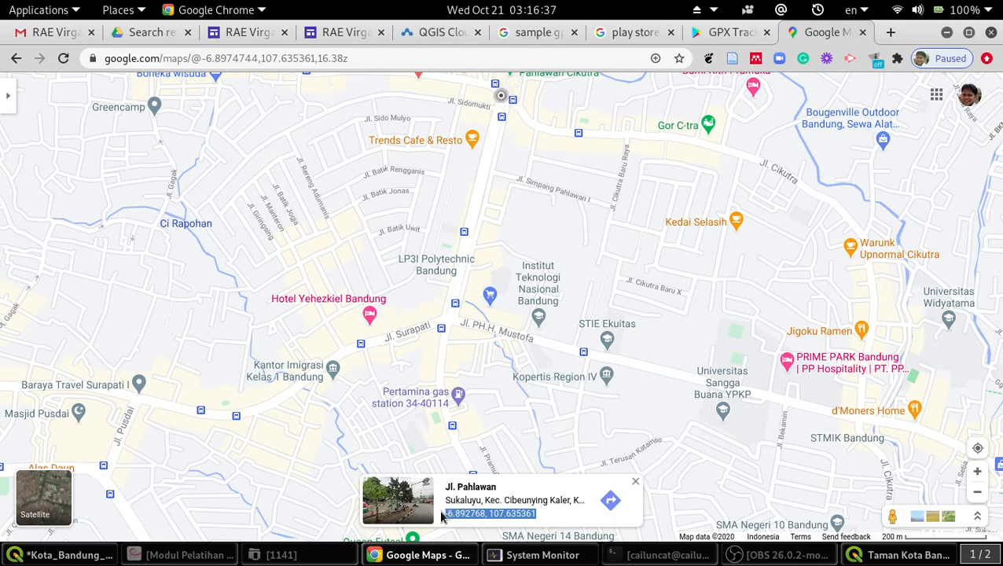
right_click(477, 515)
left_click(520, 391)
Switch back to QGIS and close the Taman Kota Bandung attribute table.
left_click(71, 554)
left_click(935, 556)
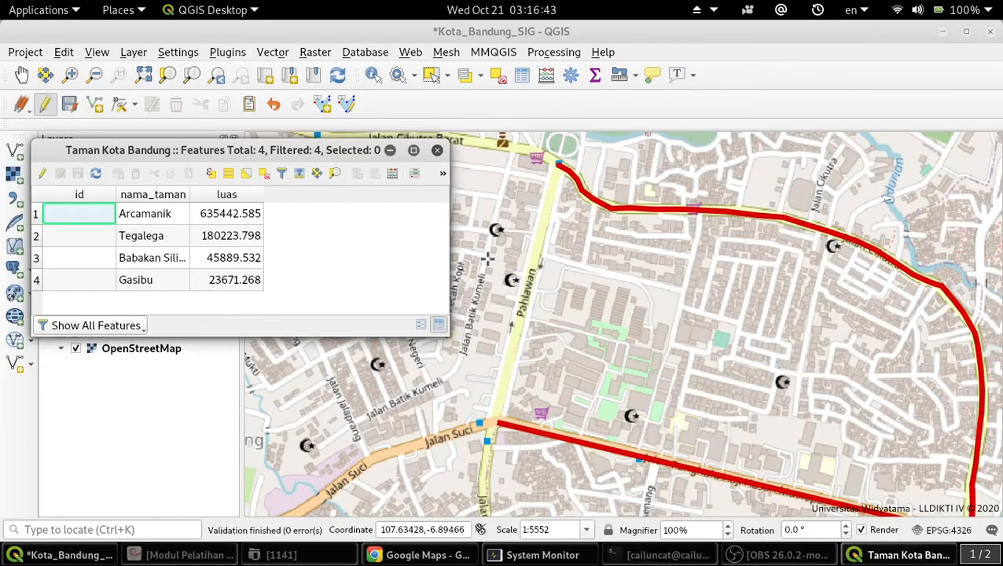
left_click(436, 149)
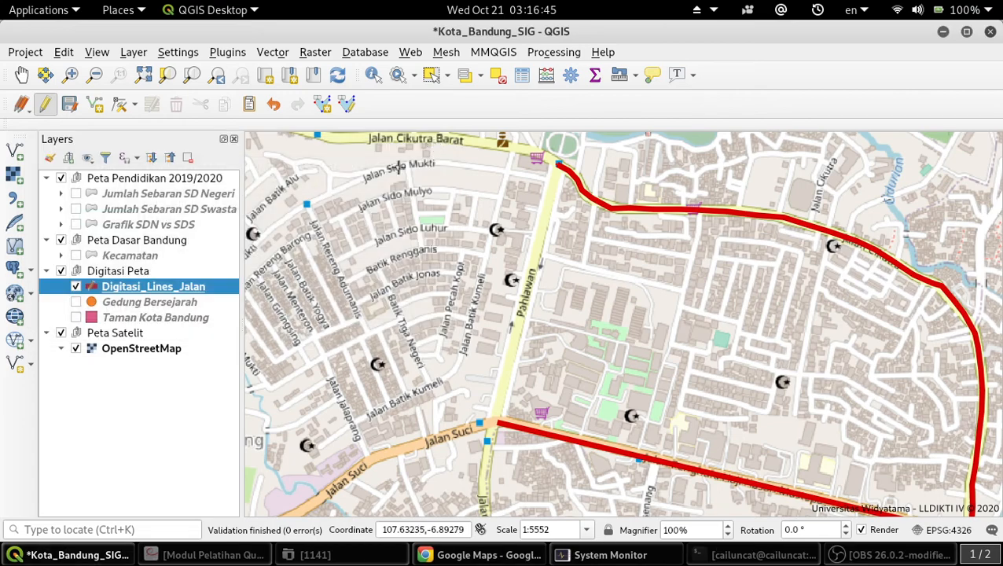
Start a new coordinate-entered feature and paste the copied coordinates into the first vertex's X, cutting out the latitude to leave 107.635361.
left_click(323, 110)
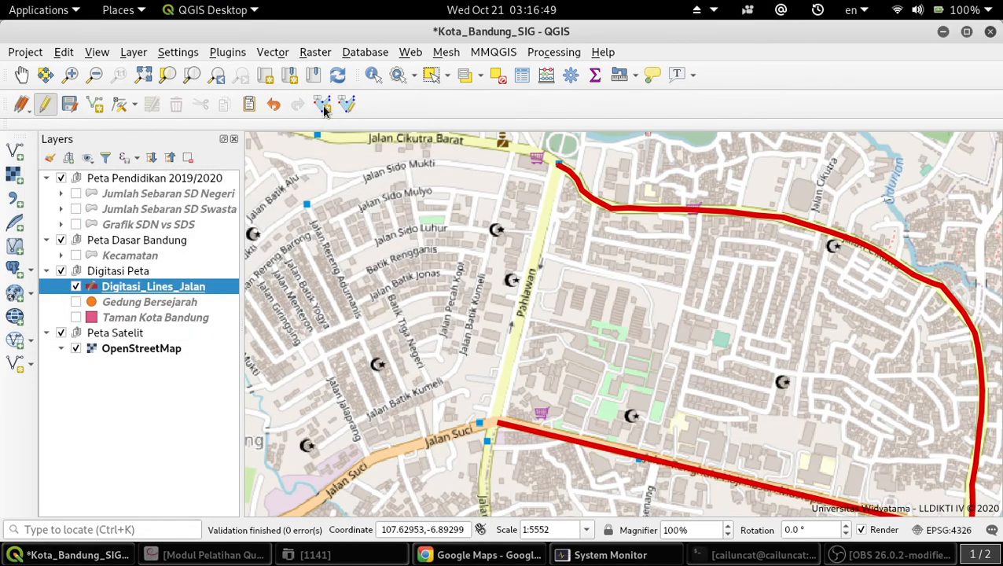
left_click(416, 193)
left_click(425, 188)
right_click(424, 189)
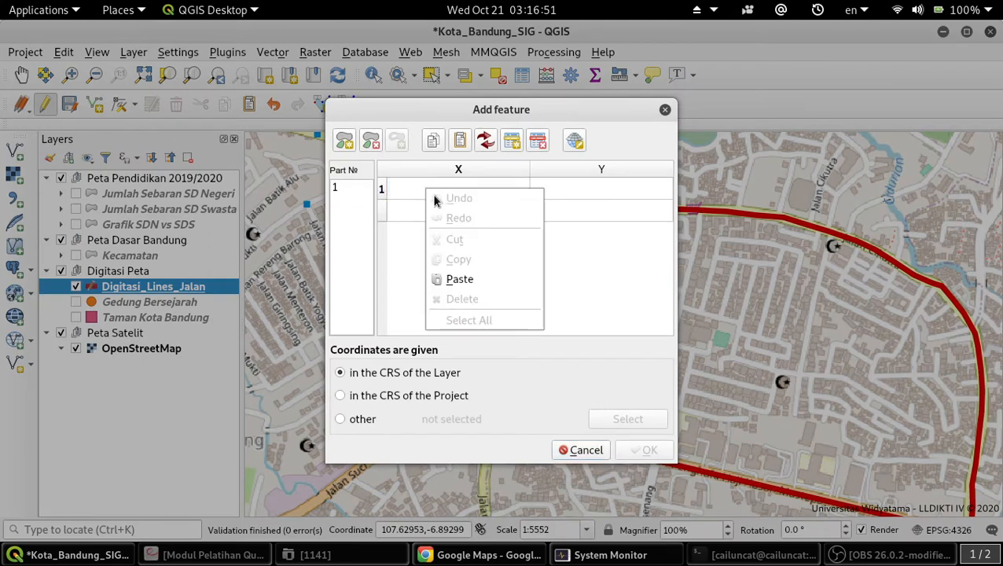
left_click(471, 278)
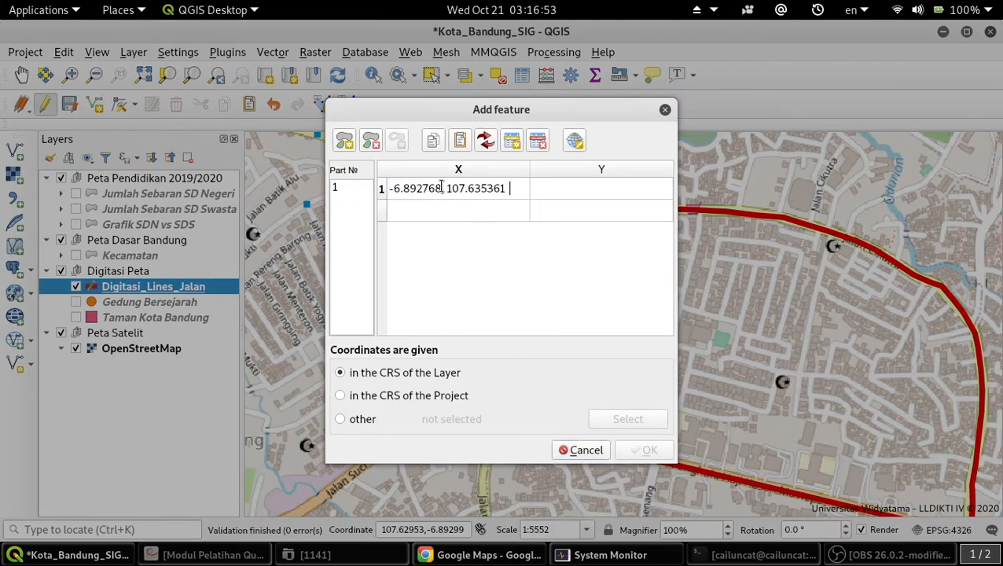
left_click_drag(442, 188, 386, 189)
right_click(404, 188)
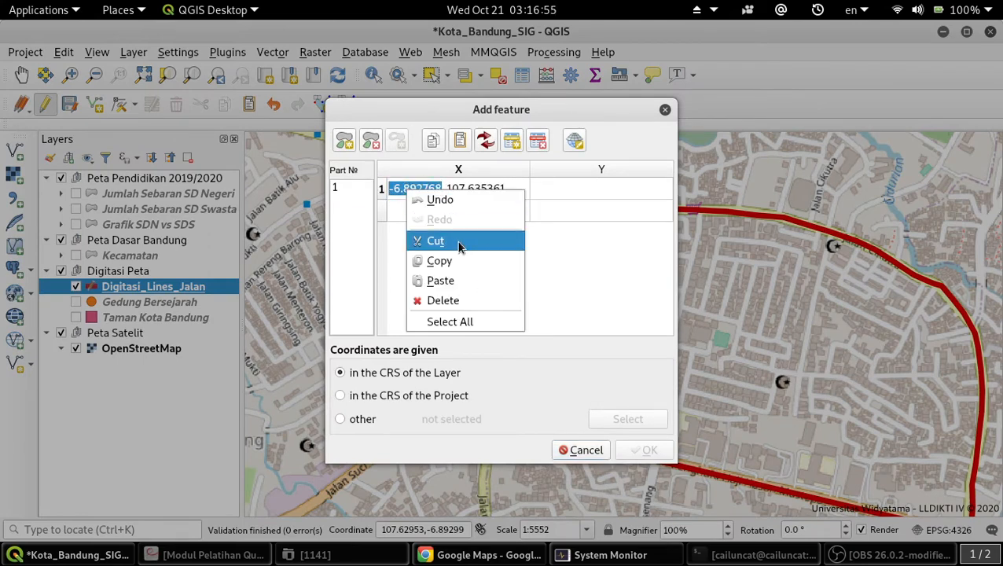
left_click(455, 241)
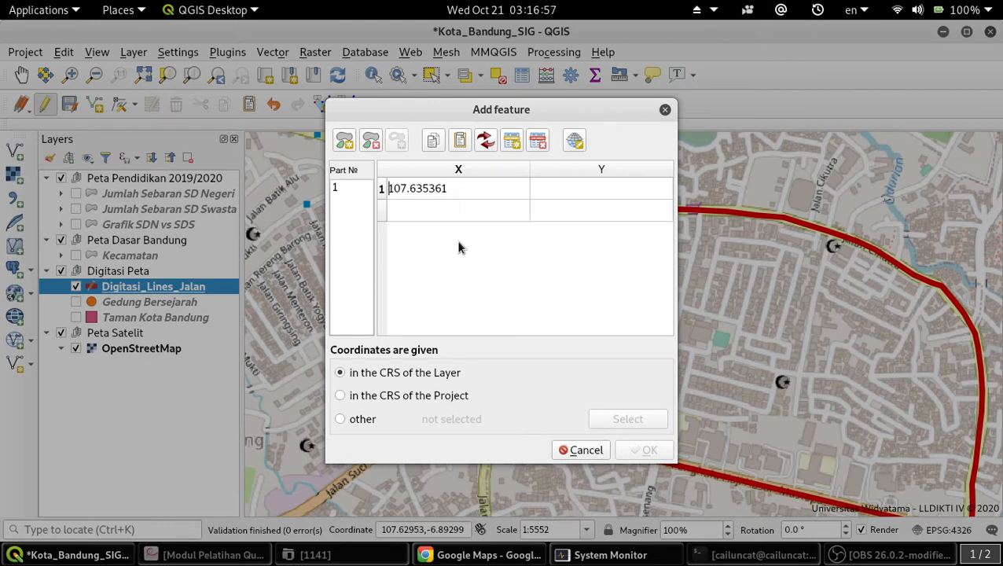
Paste the cut latitude -6.892768 as the first vertex's Y value.
left_click(571, 193)
left_click(571, 193)
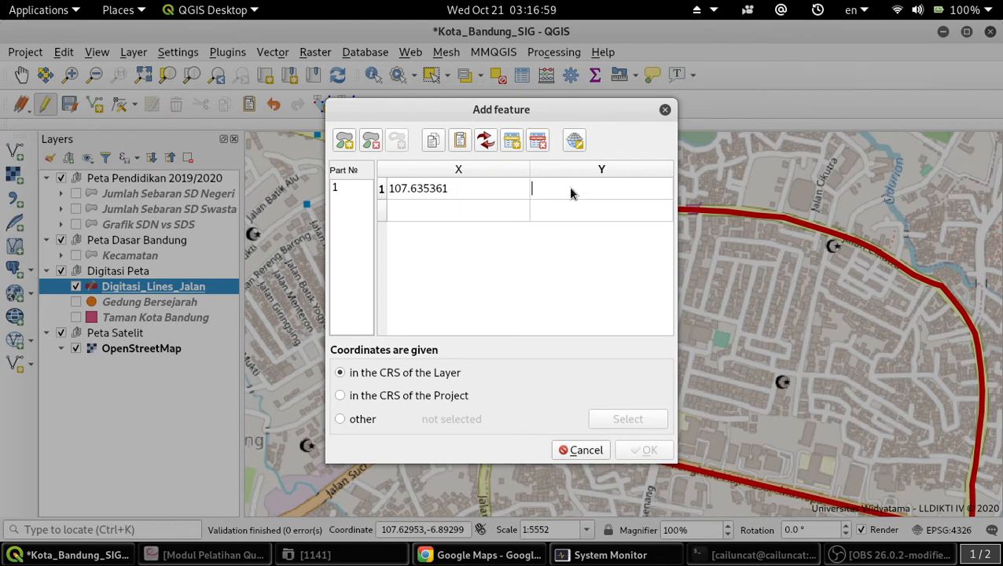
right_click(571, 192)
left_click(607, 278)
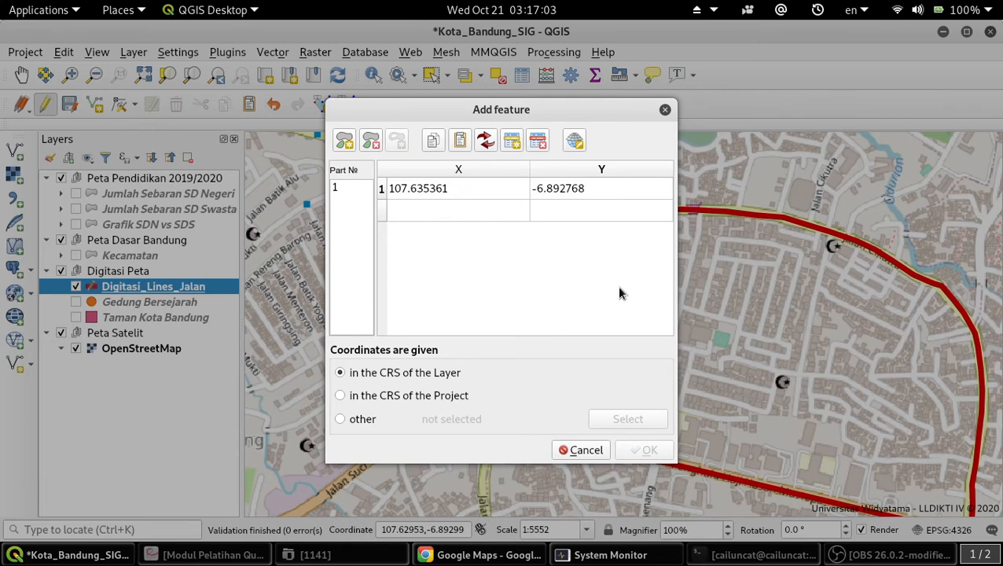
key("Return")
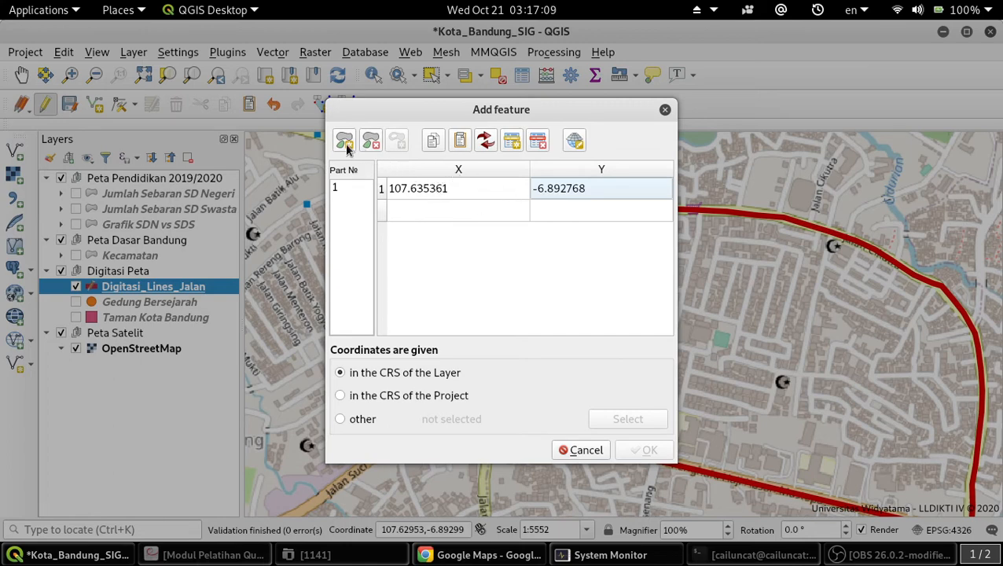
Add a second vertex row and copy the coordinates -6.897598, 107.634170 of Jl. Pahlawan's southern end at Jl. Surapati from Google Maps.
left_click(512, 139)
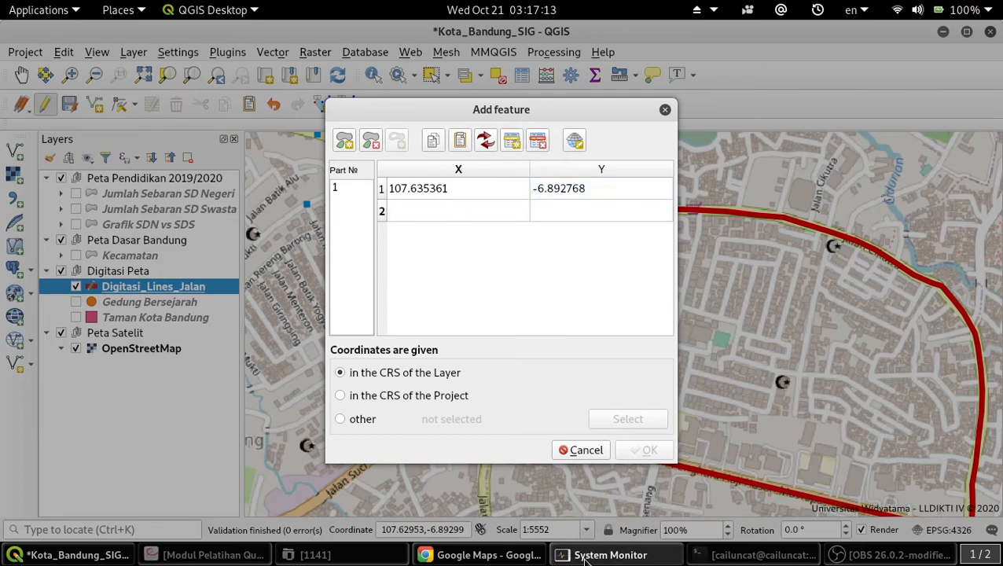
left_click(458, 560)
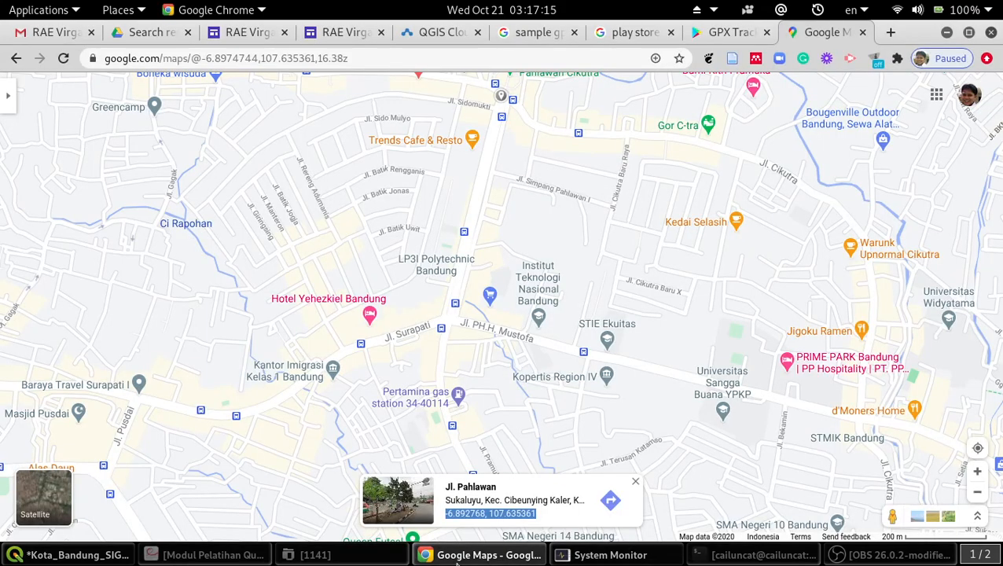
right_click(449, 318)
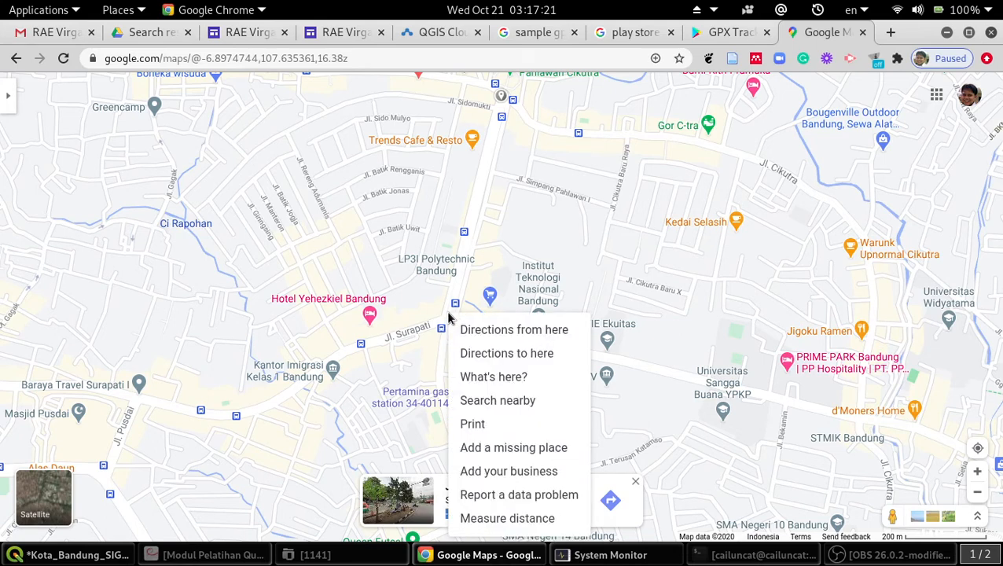
left_click(500, 378)
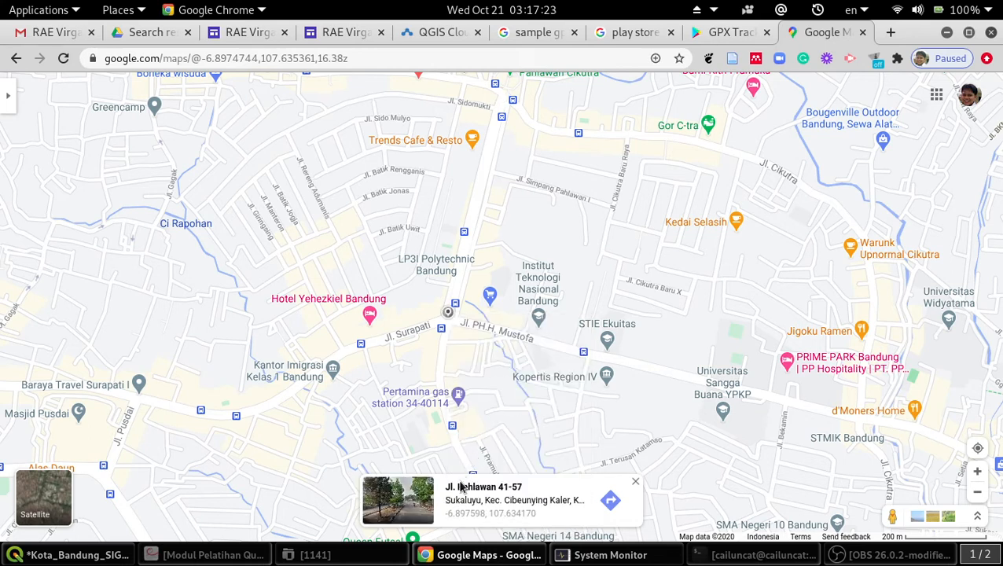
left_click_drag(442, 514, 537, 516)
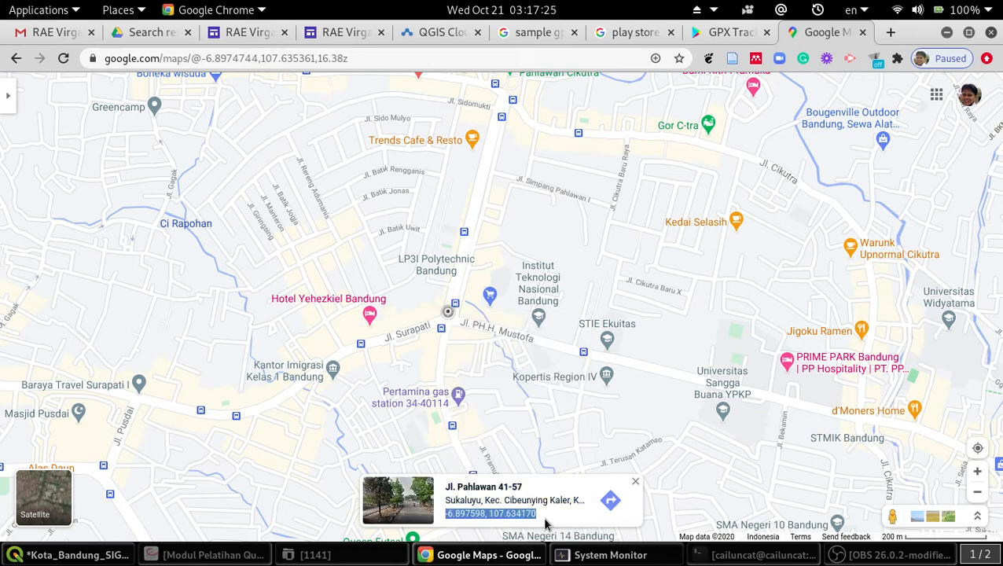
right_click(527, 512)
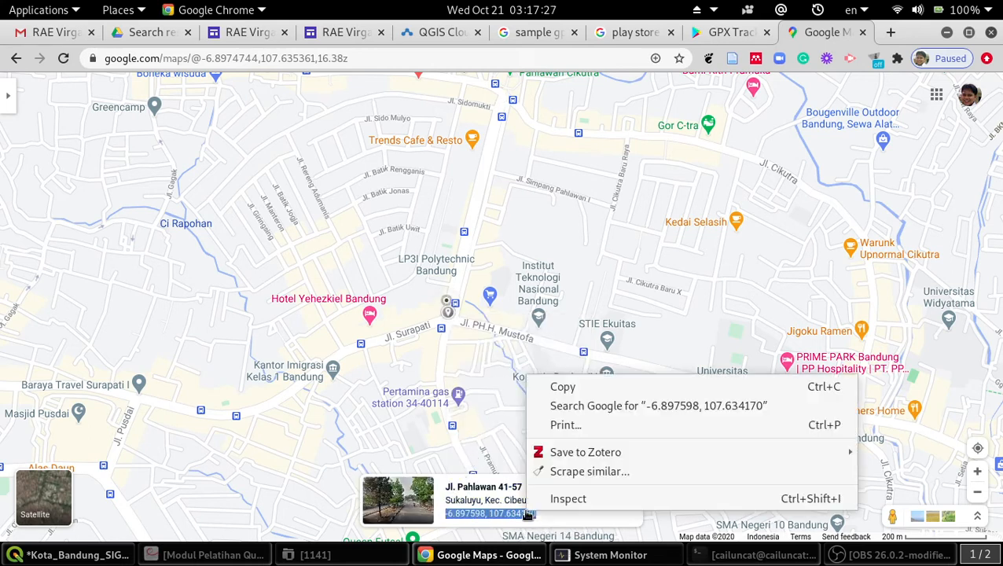
left_click(584, 393)
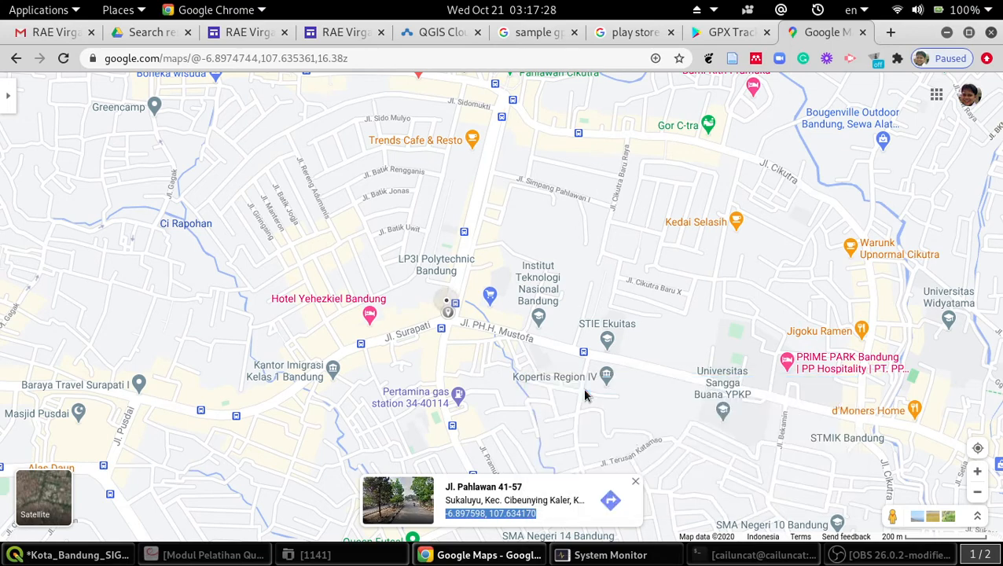
Switch back to QGIS and paste the copied coordinates into the second vertex's X, cutting out the latitude to leave 107.634170.
left_click(86, 555)
left_click(439, 208)
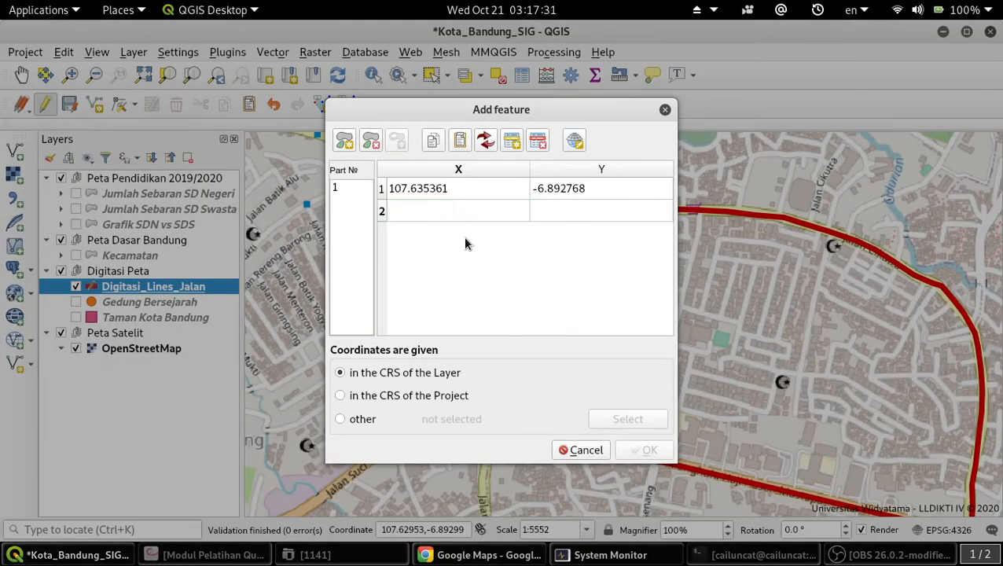
right_click(440, 207)
left_click(499, 300)
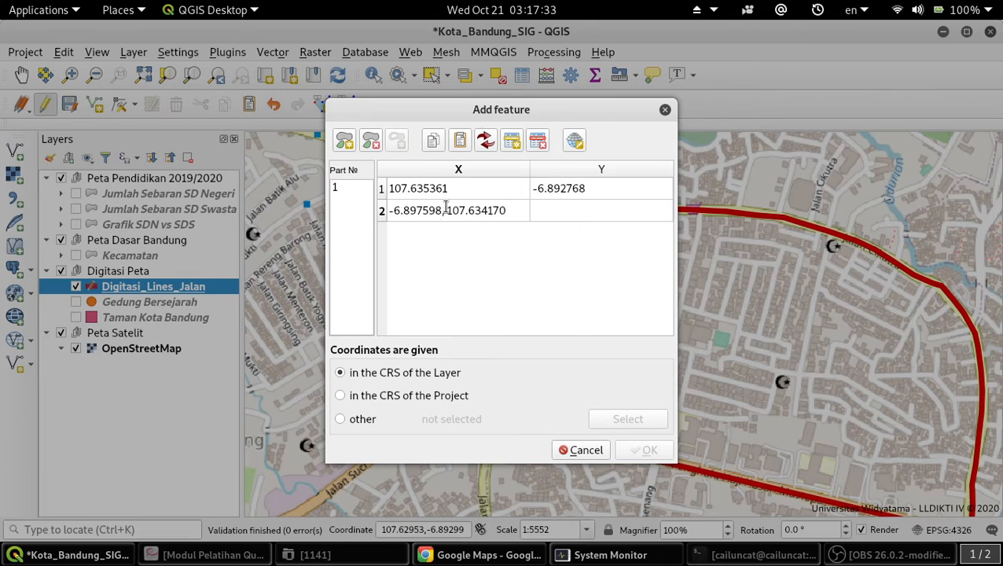
left_click_drag(446, 207, 387, 210)
right_click(410, 216)
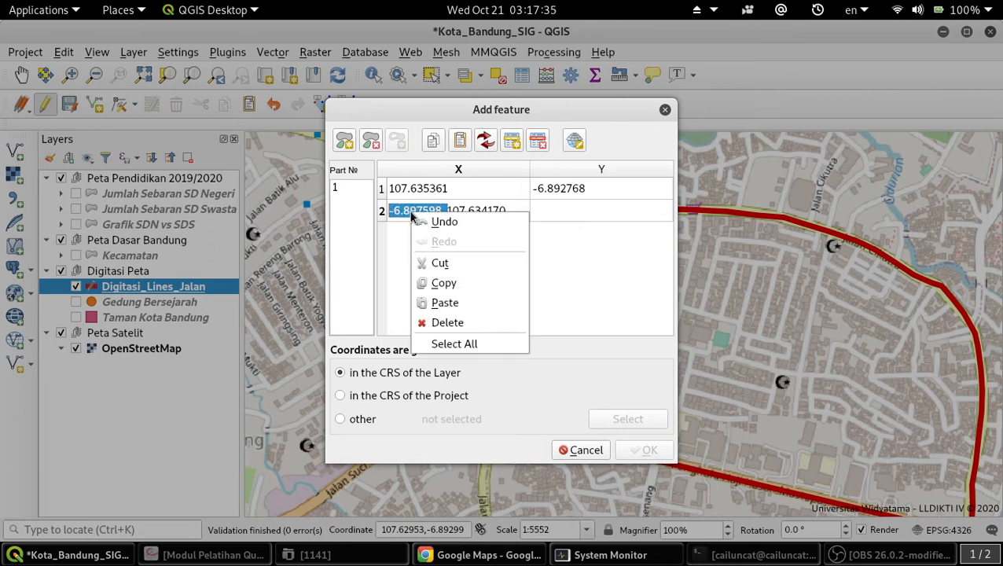
left_click(440, 262)
Paste the cut latitude as the second vertex's Y and trim the trailing comma and space to leave -6.897598.
left_click(564, 203)
left_click(566, 206)
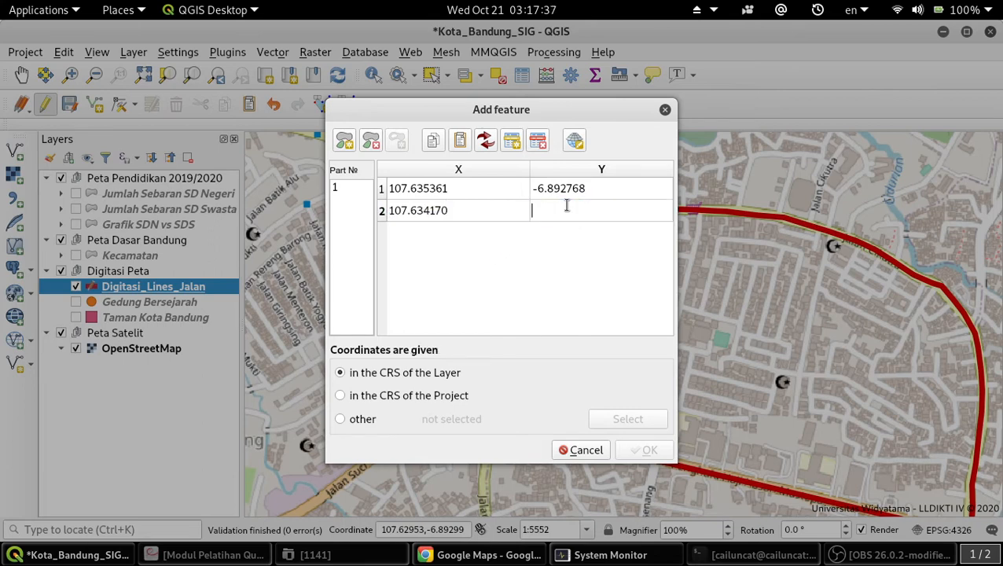
right_click(565, 206)
left_click(585, 293)
key("BackSpace")
key("BackSpace")
key("Return")
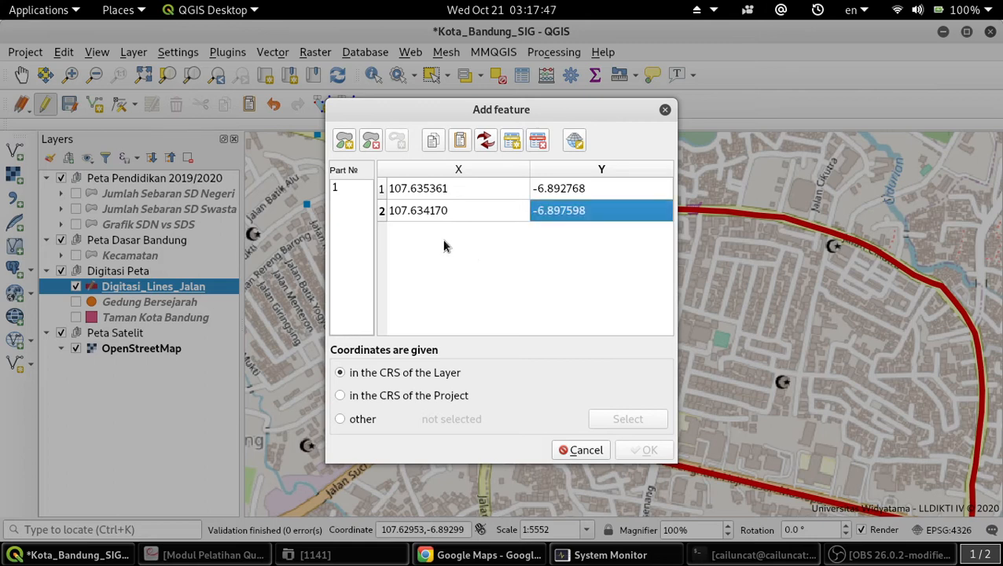
Try interpreting the entered vertices in the project CRS and again in the layer CRS, and cancel the new feature.
left_click(513, 139)
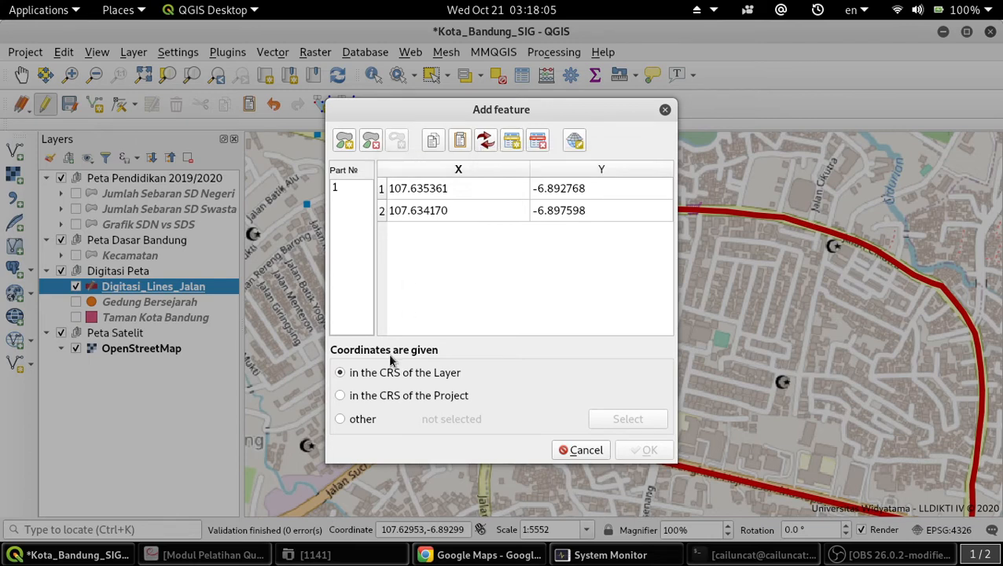
left_click(440, 213)
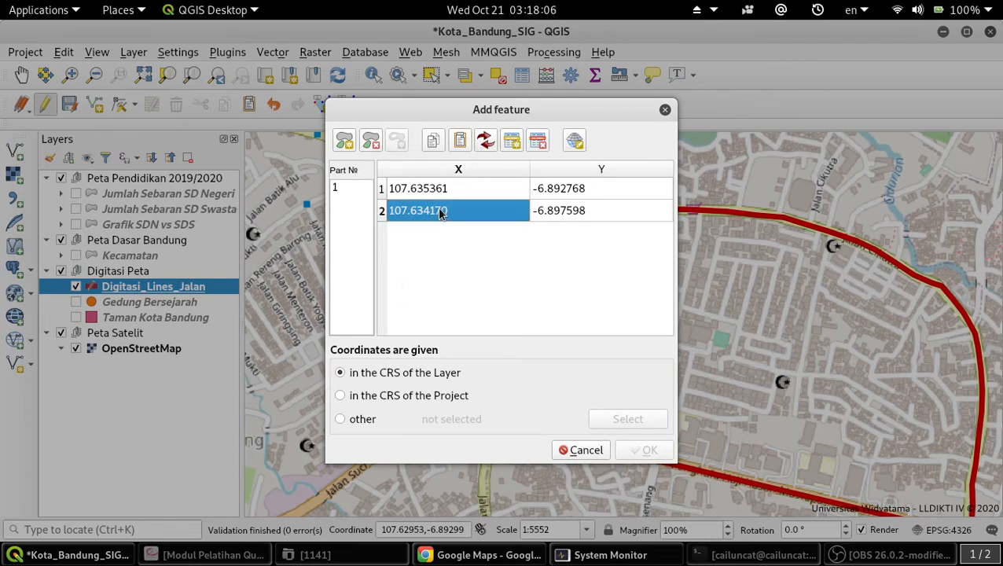
left_click(409, 398)
left_click(418, 374)
left_click(354, 190)
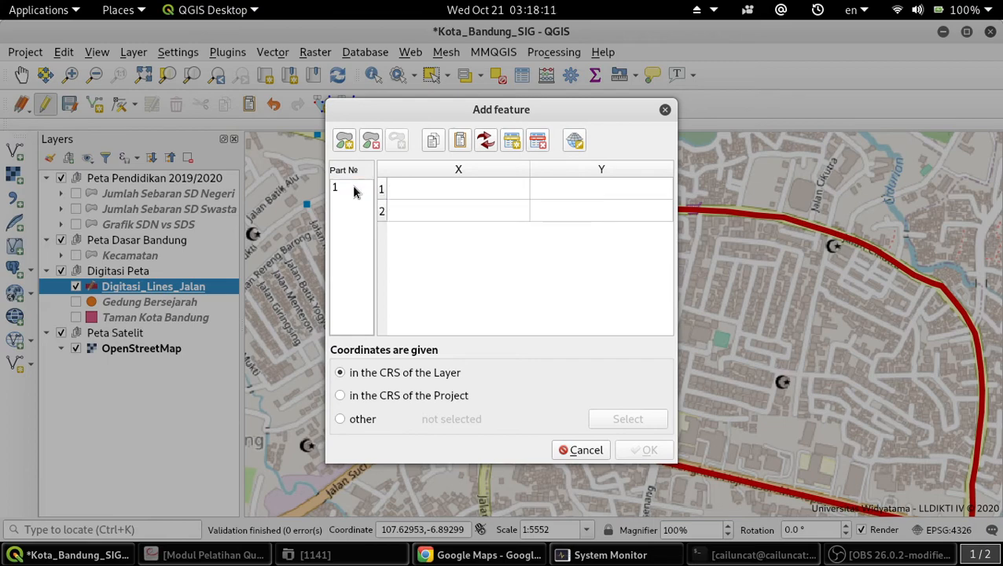
left_click(724, 492)
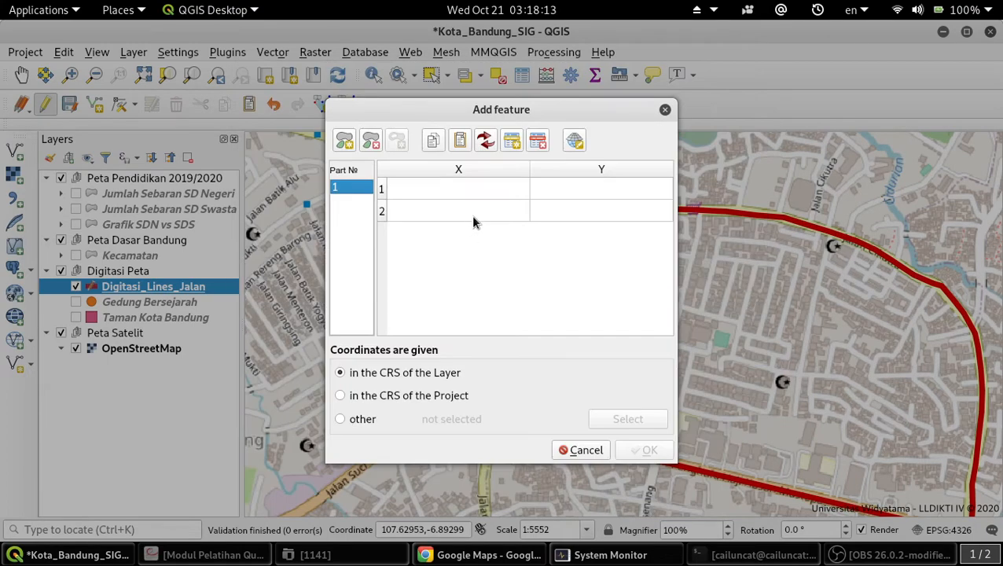
left_click(429, 192)
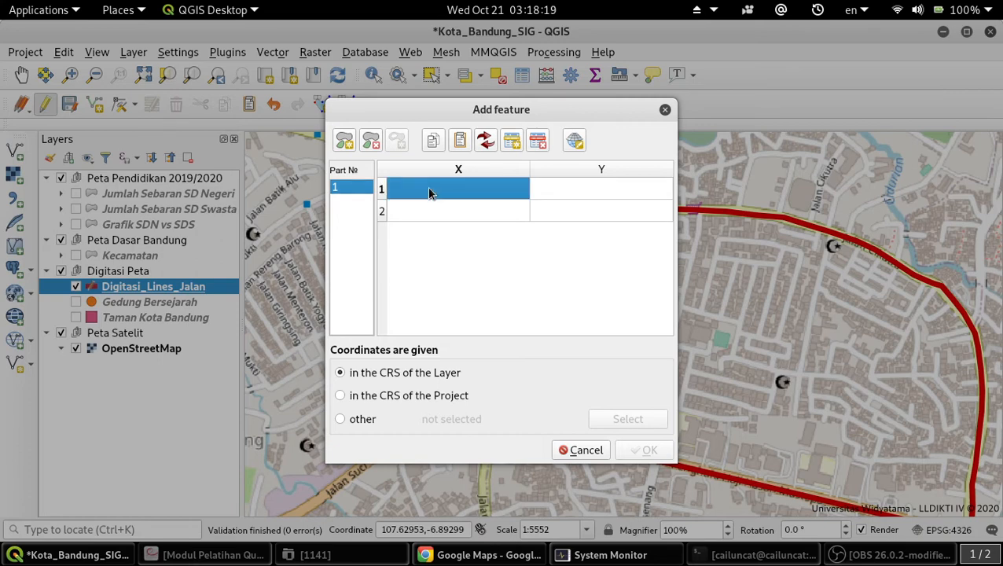
left_click(588, 449)
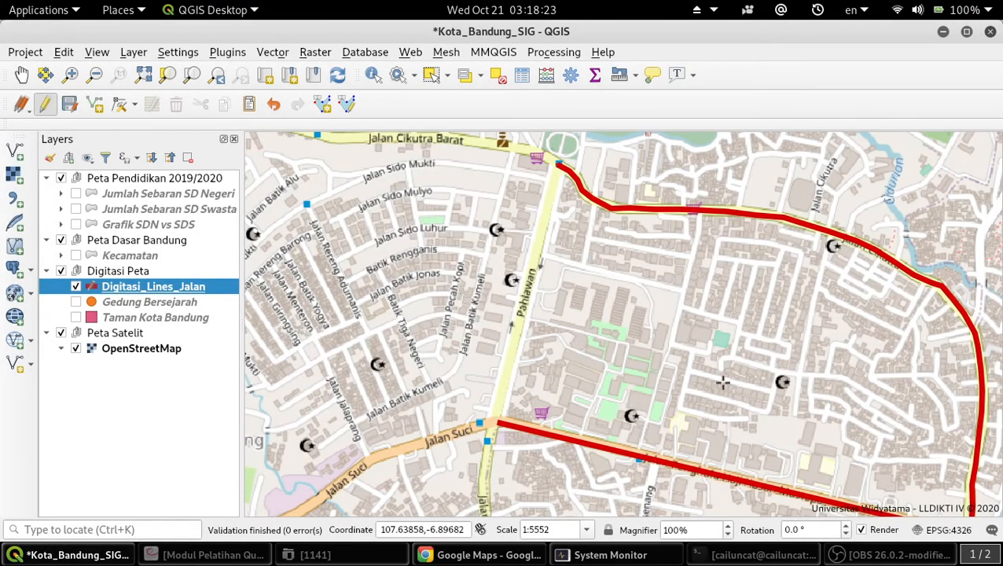
Fit the map to the Digitasi_Lines_Jalan layer, save its edits and end its editing session.
scroll(724, 391, "down", 1)
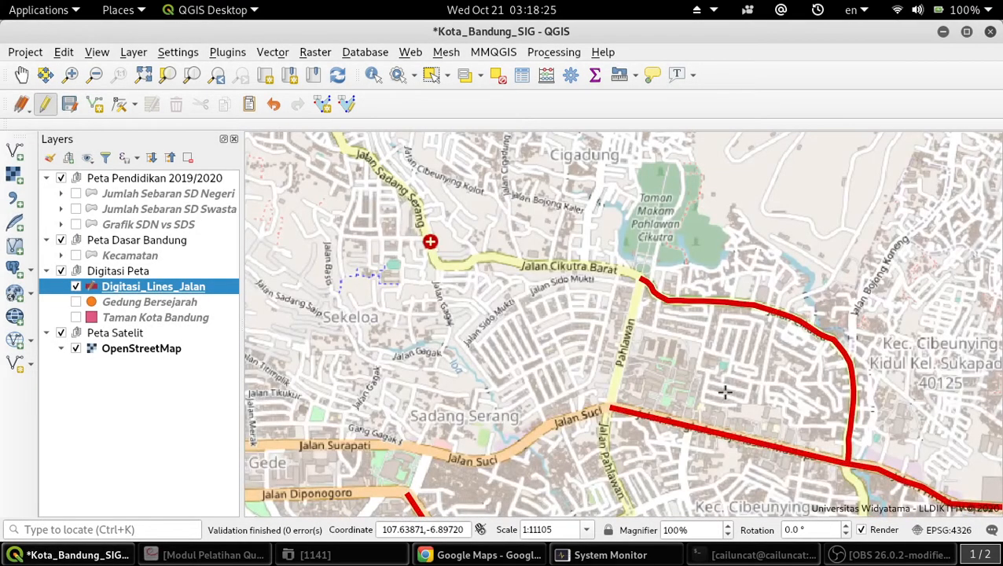
right_click(202, 292)
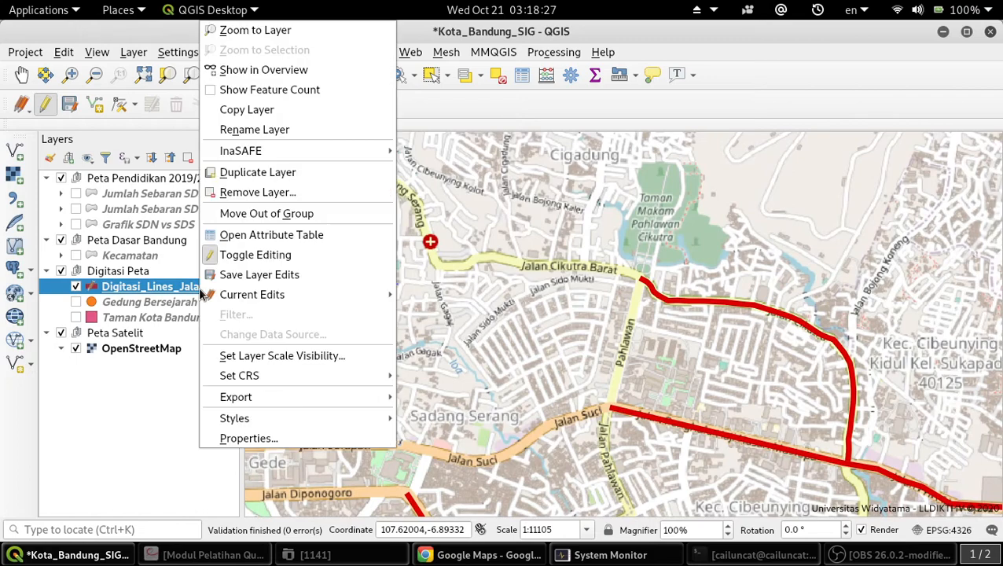
left_click(317, 32)
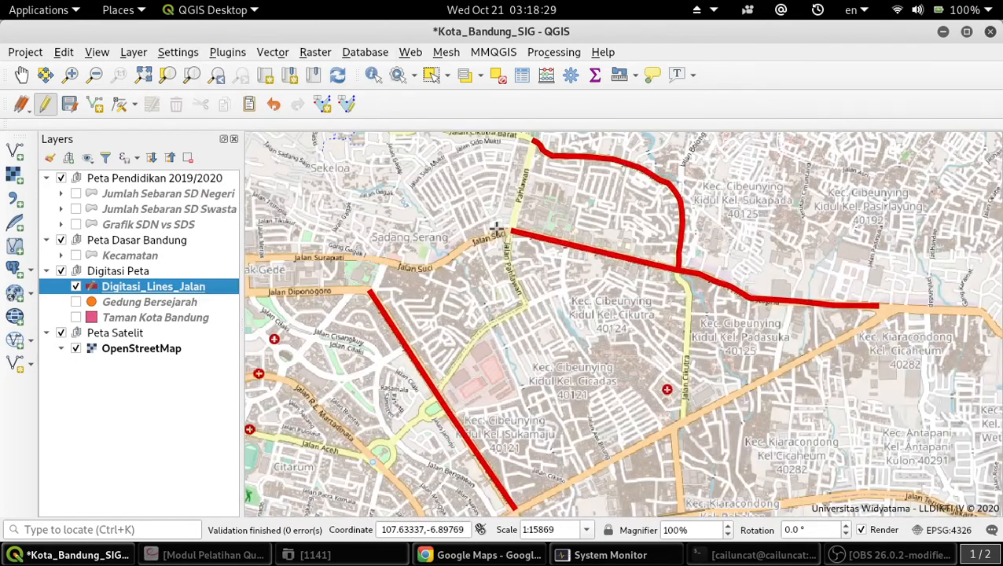
left_click(71, 106)
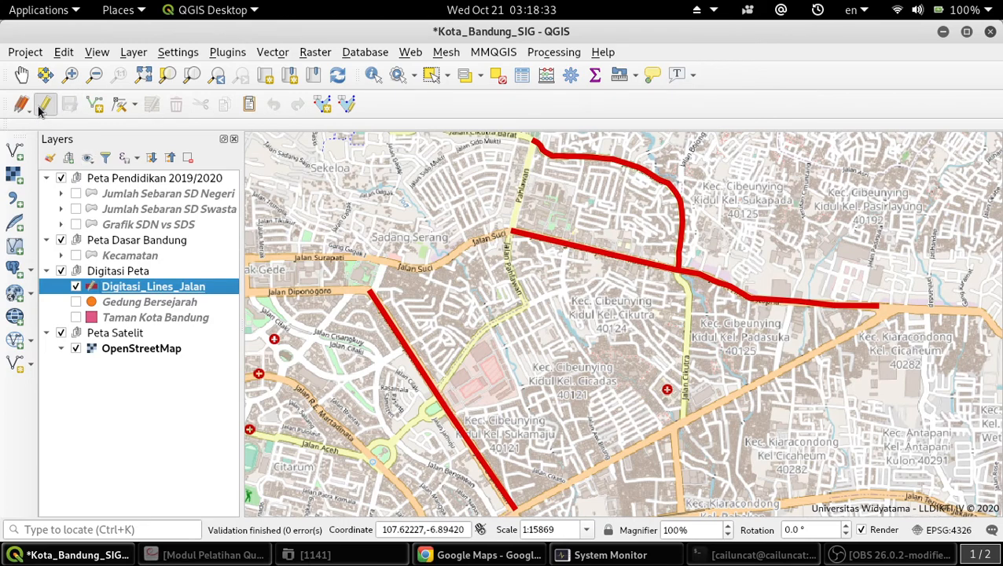
left_click(45, 105)
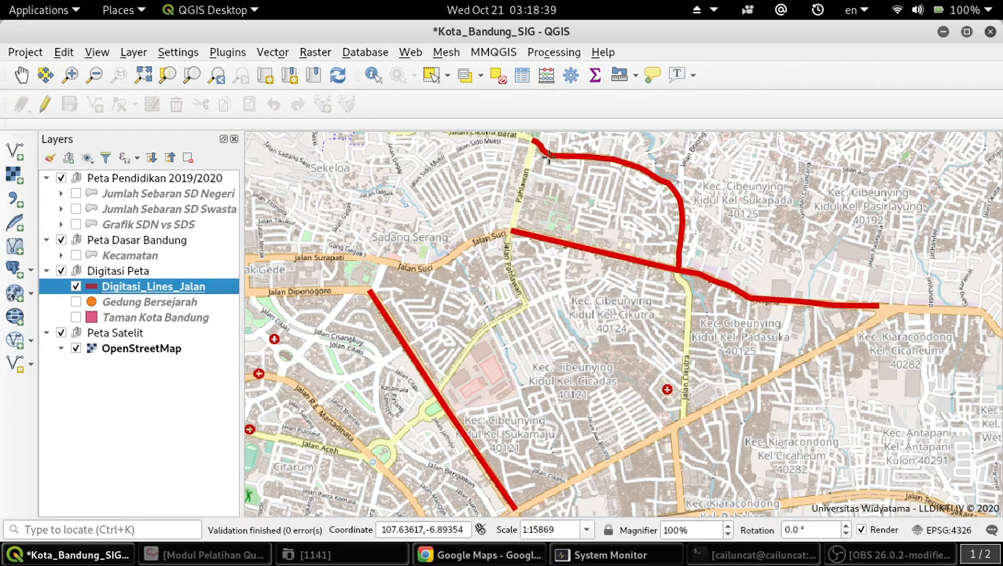
Open the Source Fields settings in the Digitasi_Lines_Jalan layer's properties and start the Field Calculator.
right_click(172, 291)
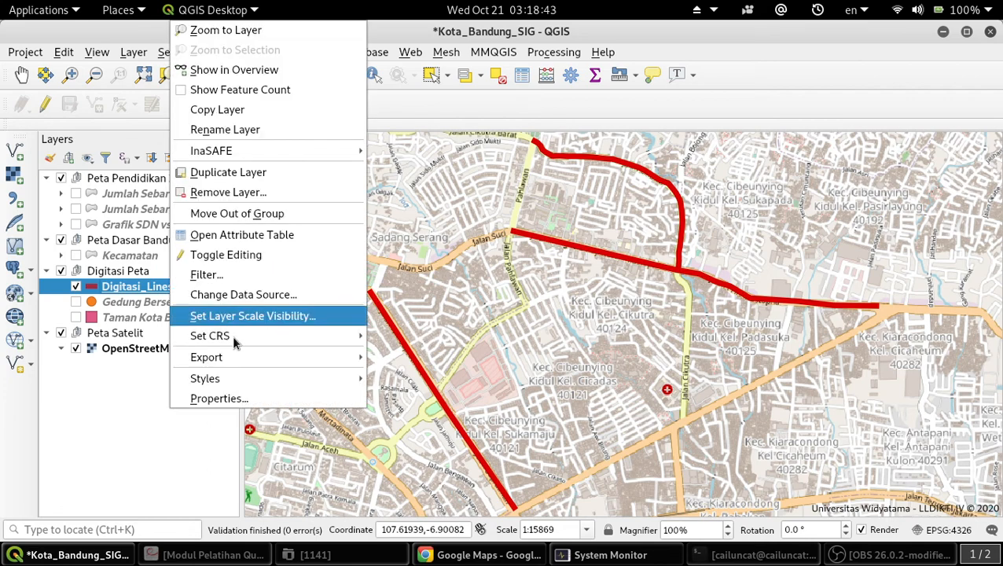
left_click(245, 401)
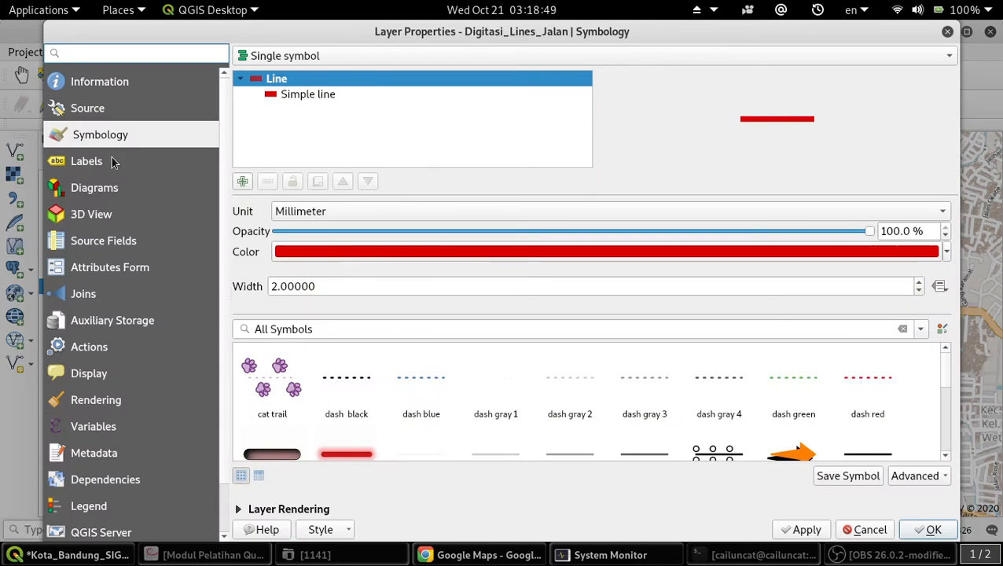
left_click(111, 160)
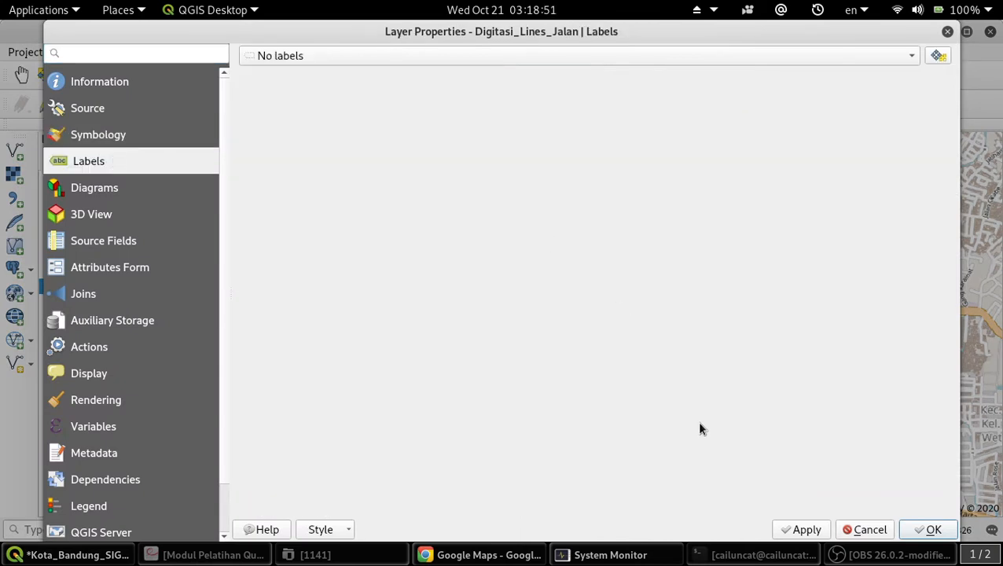
left_click(81, 243)
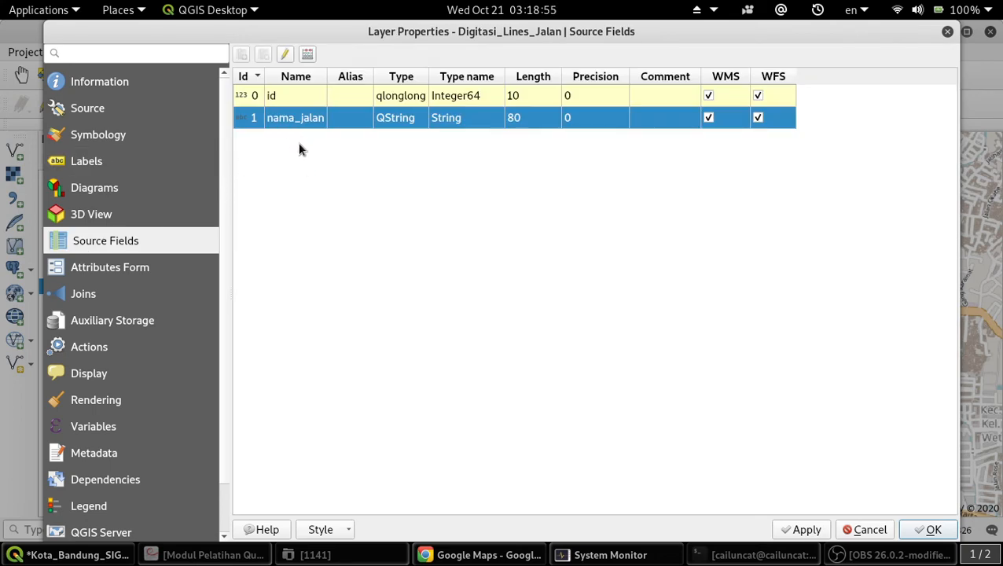
left_click(312, 55)
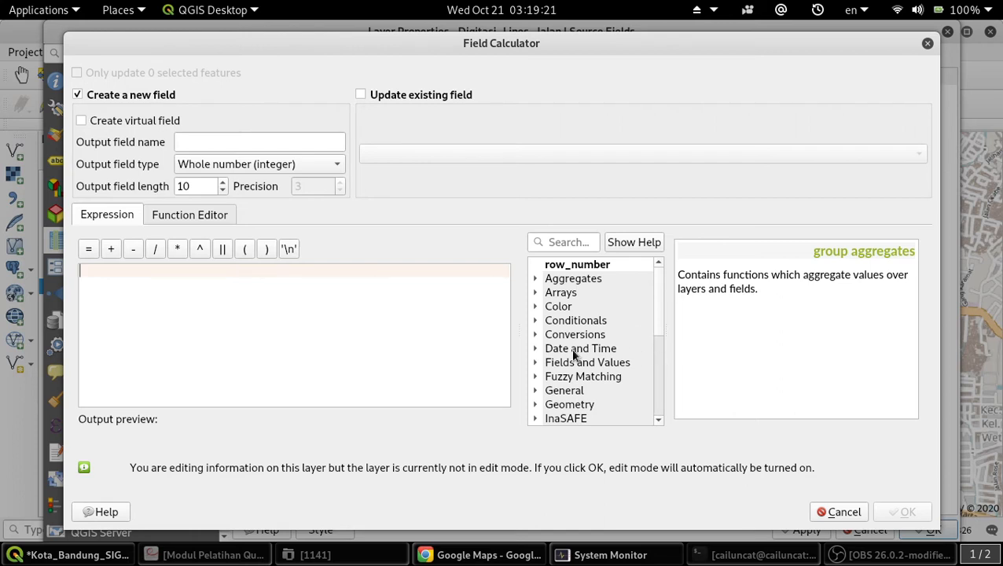
Examine the functions available in the Geometry group of the Field Calculator's function list.
scroll(653, 315, "down", 2)
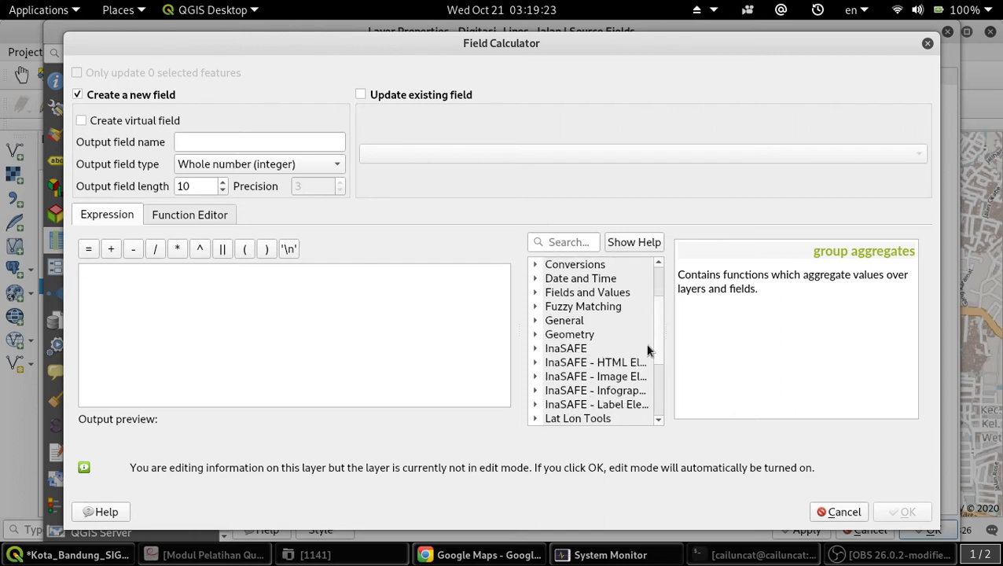
double_click(595, 335)
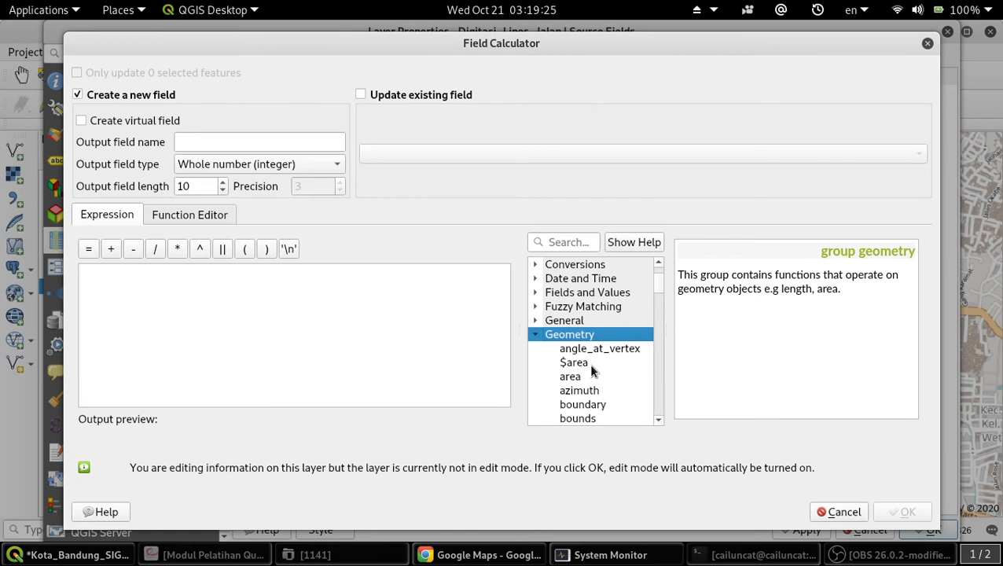
scroll(589, 363, "down", 4)
scroll(591, 369, "down", 1)
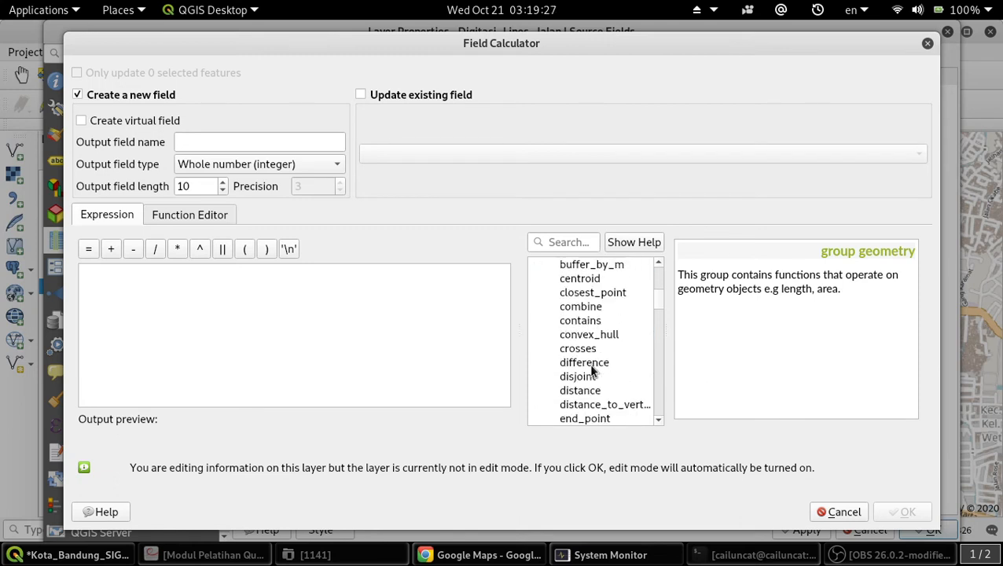
scroll(592, 370, "down", 2)
scroll(592, 370, "up", 4)
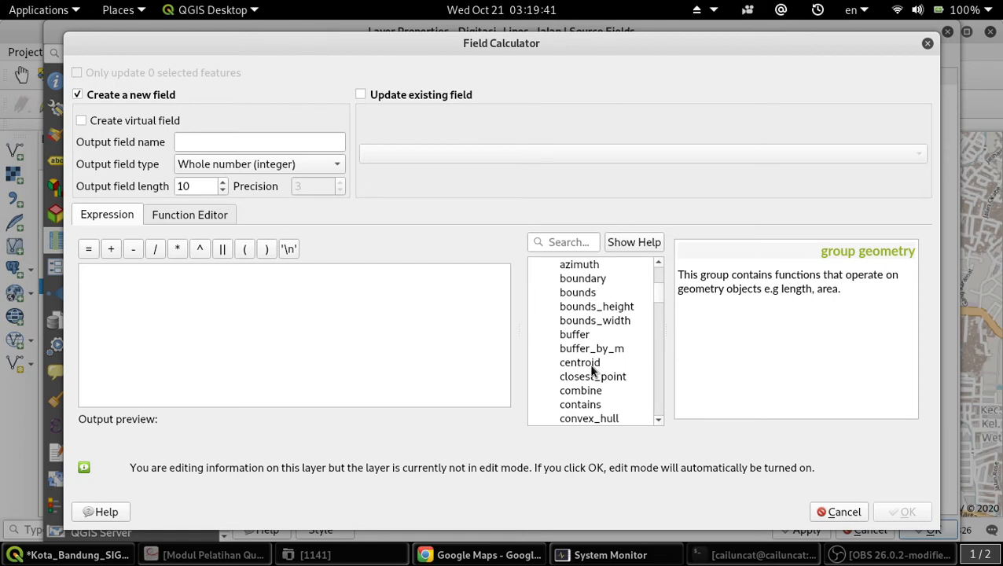
scroll(592, 371, "down", 1)
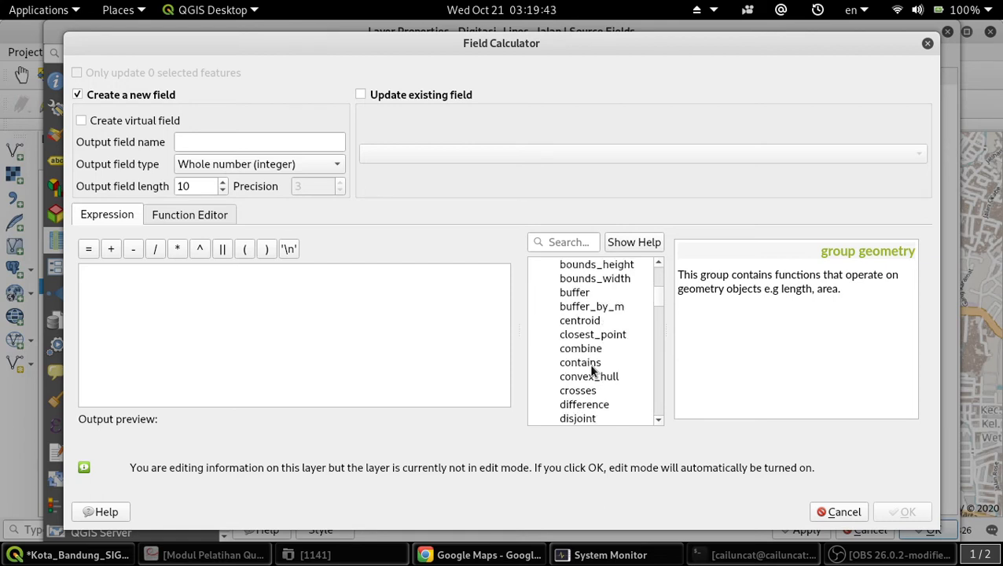
scroll(593, 371, "down", 5)
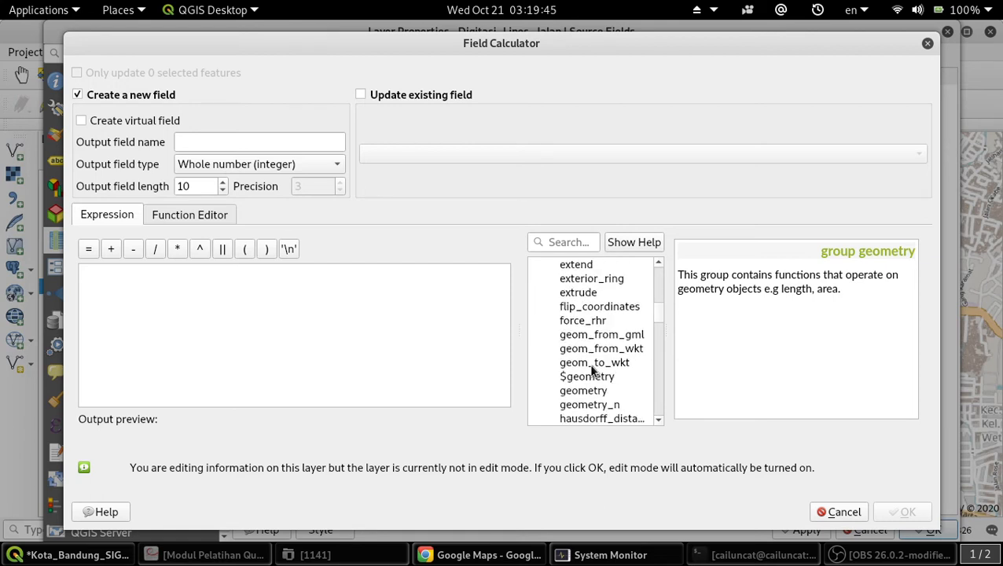
scroll(592, 368, "up", 10)
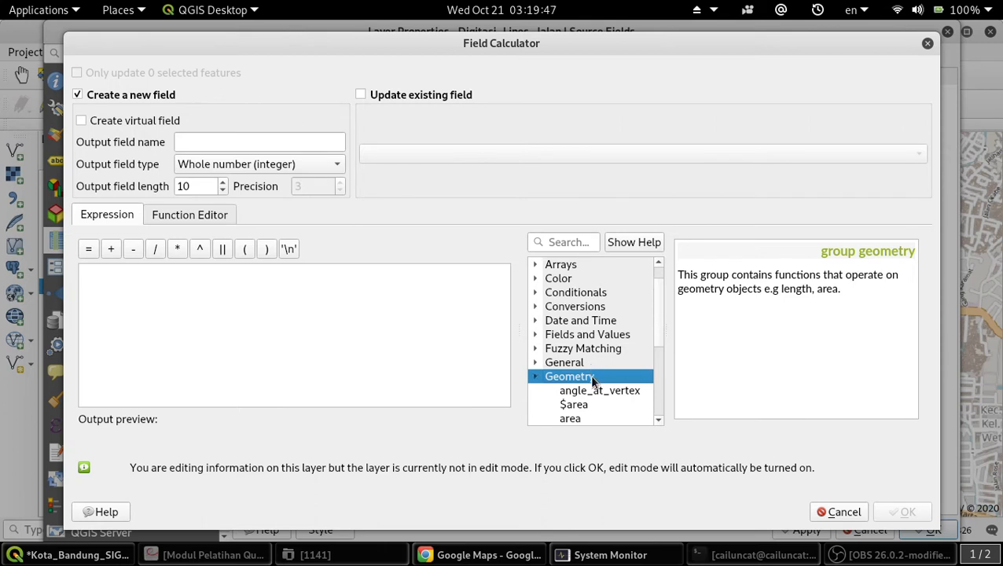
double_click(591, 376)
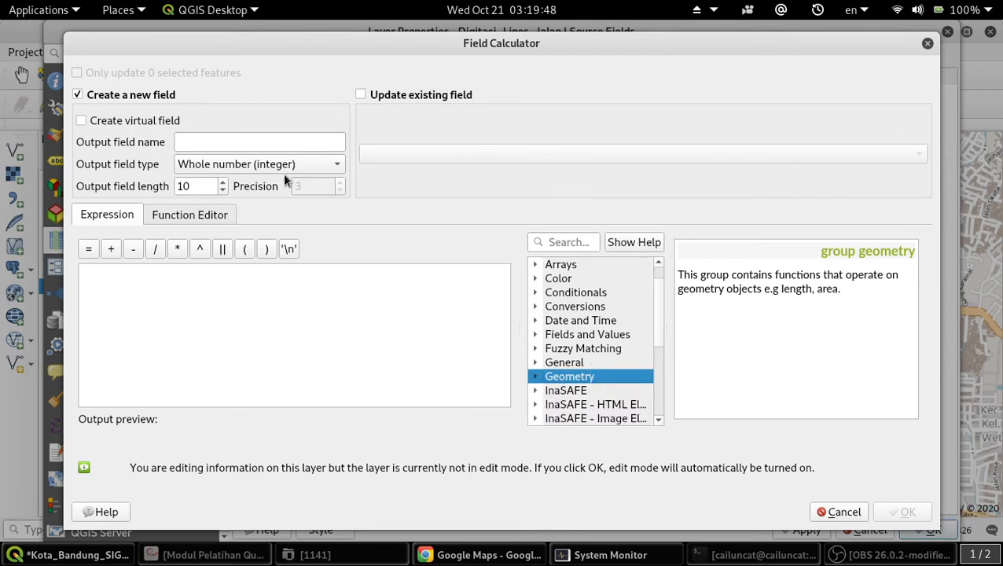
Name the new output field panjang and set its type to Decimal number (real).
left_click(228, 140)
type("panjang")
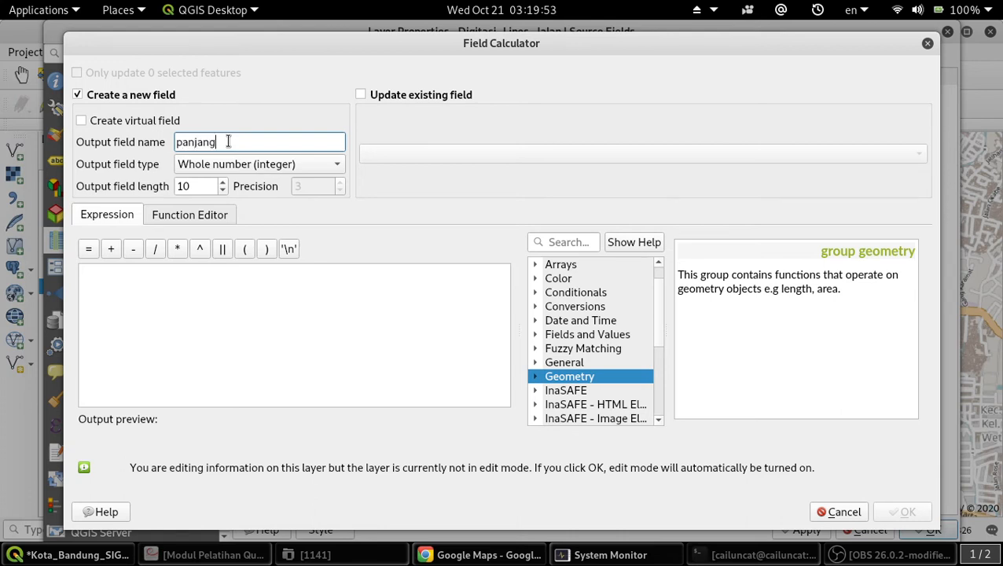
left_click(262, 161)
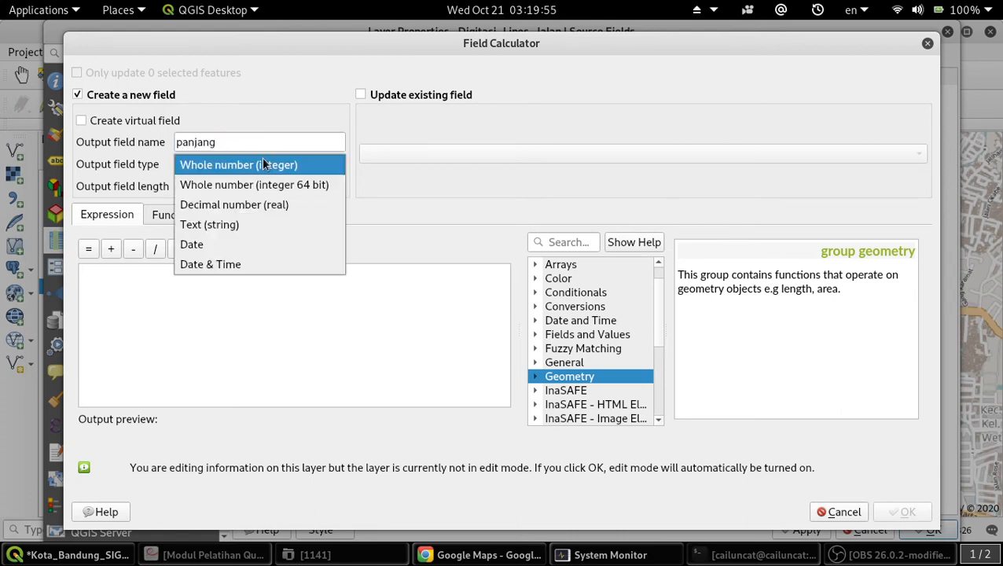
left_click(274, 205)
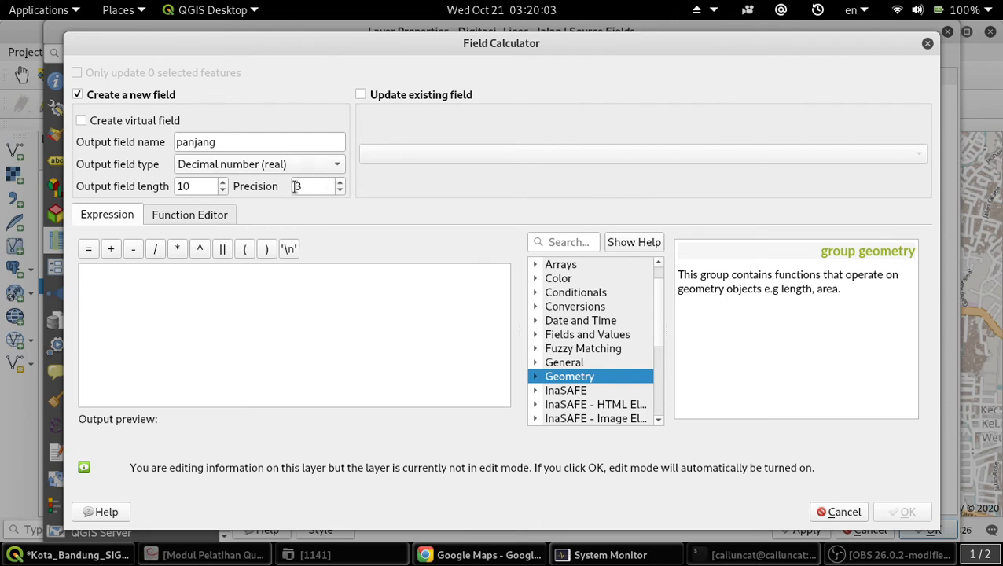
Calculate the panjang field with the geometry function $length and accept the layer properties.
double_click(583, 377)
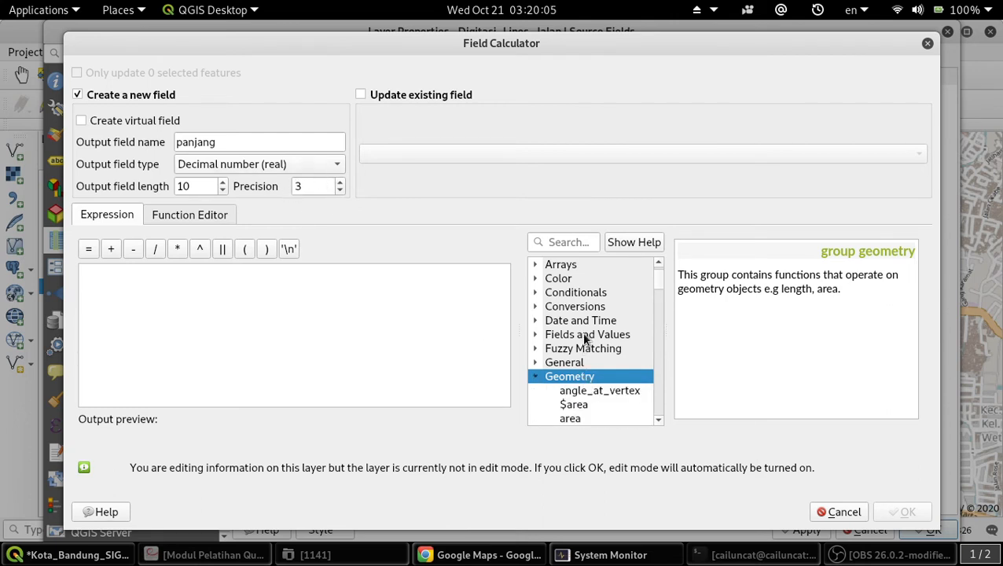
scroll(581, 338, "down", 2)
scroll(574, 356, "down", 2)
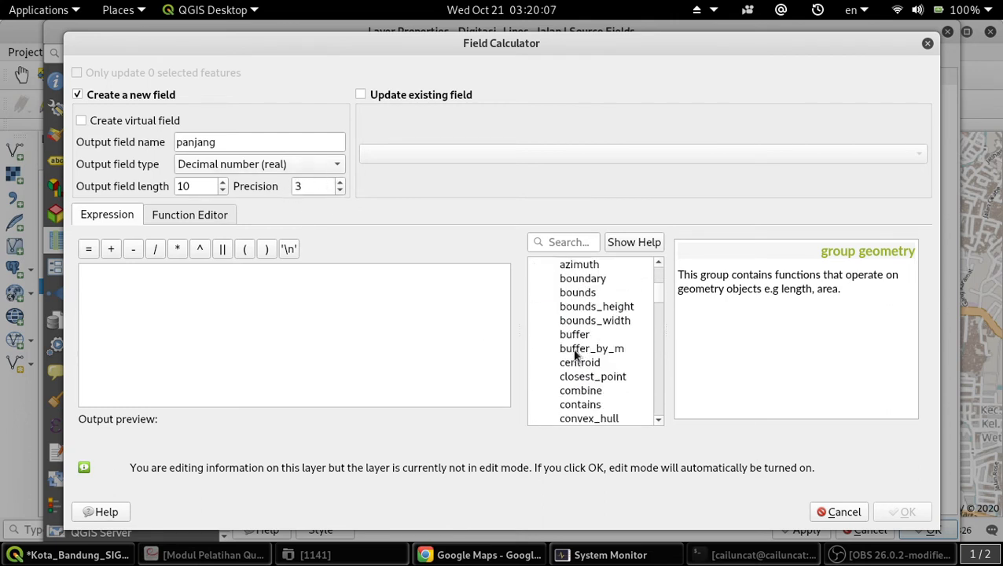
scroll(575, 355, "down", 8)
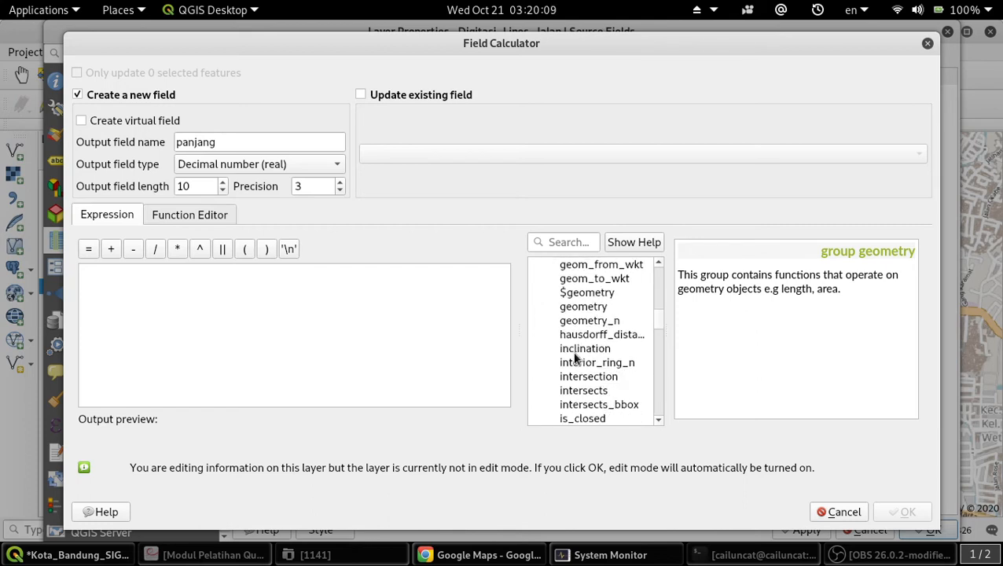
scroll(574, 358, "down", 3)
left_click(572, 322)
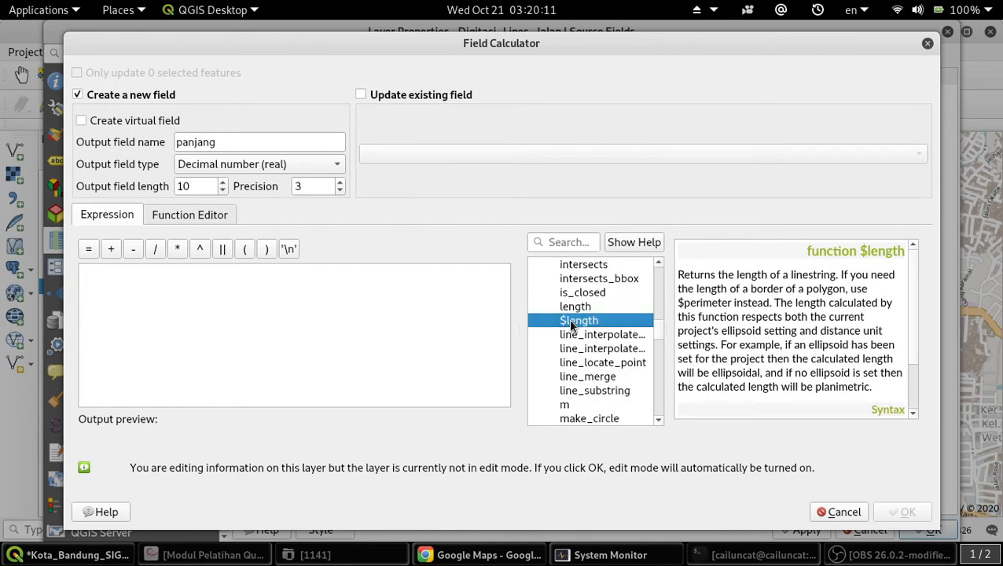
double_click(573, 321)
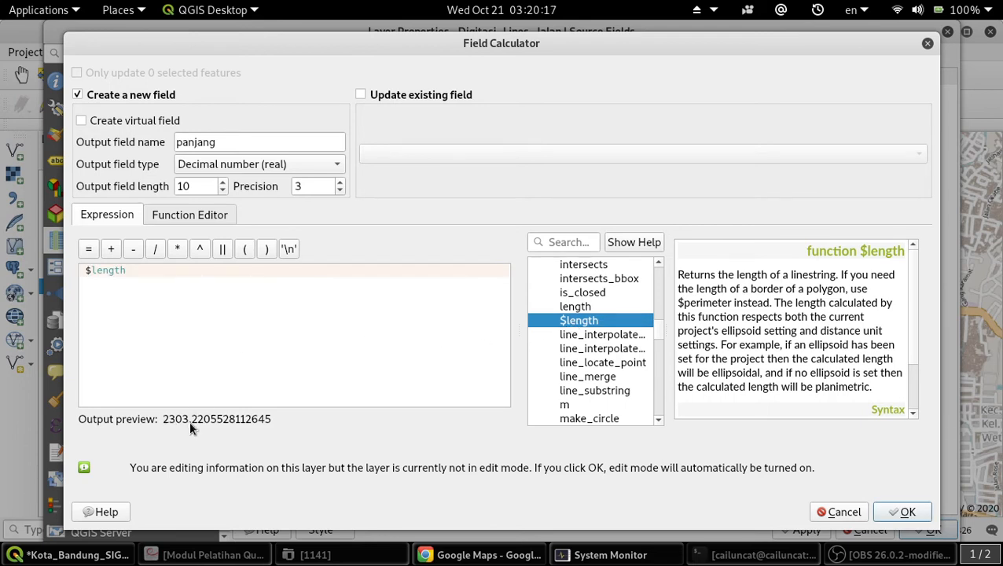
left_click(906, 512)
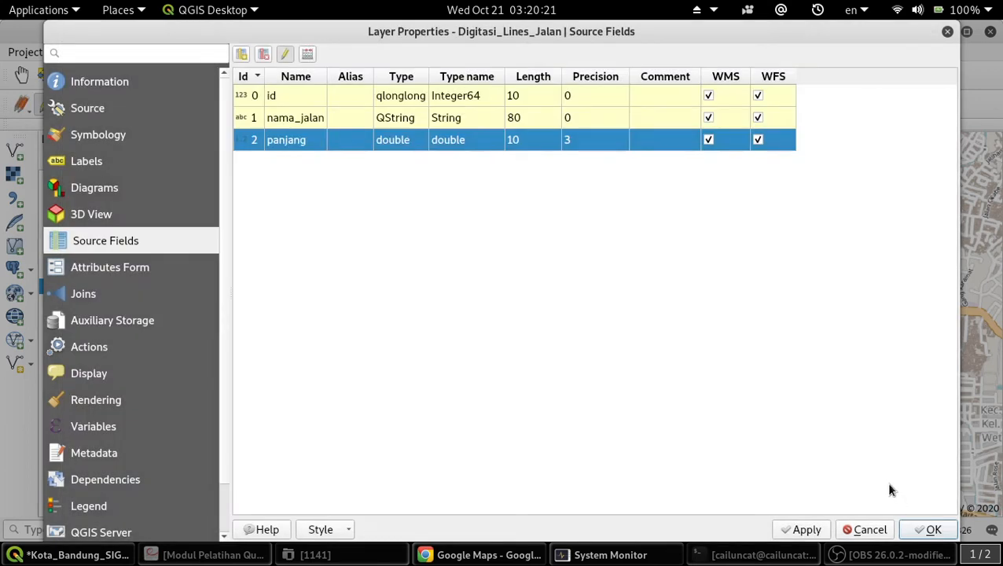
left_click(927, 529)
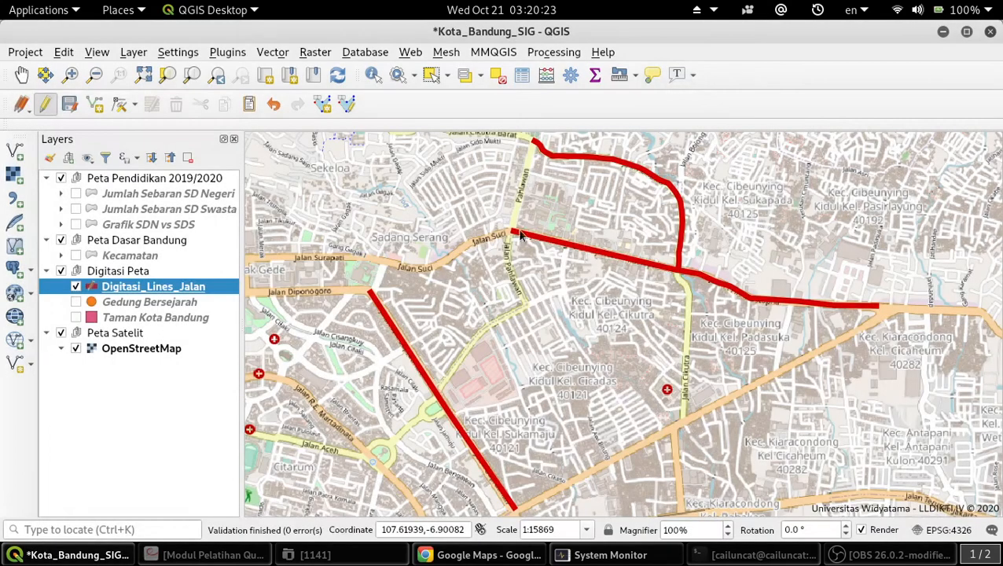
Check the ellipsoid and the distance and area measurement units in the project's general properties.
left_click(25, 52)
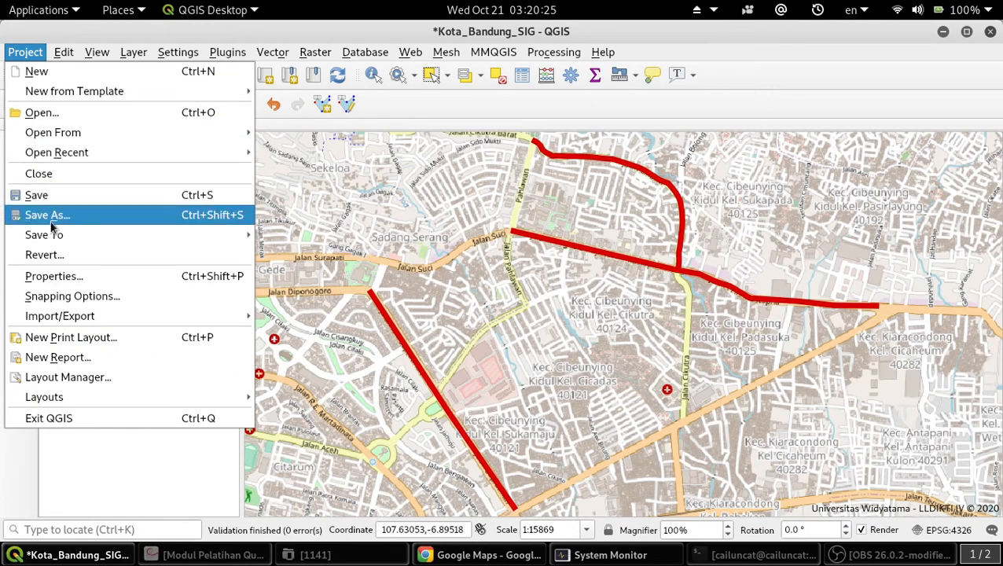
left_click(59, 284)
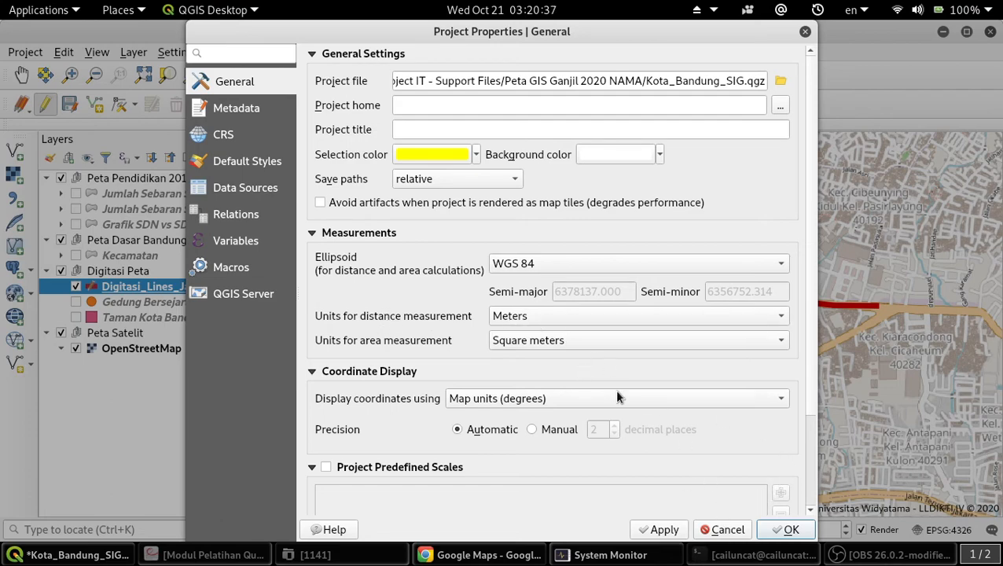
left_click(733, 531)
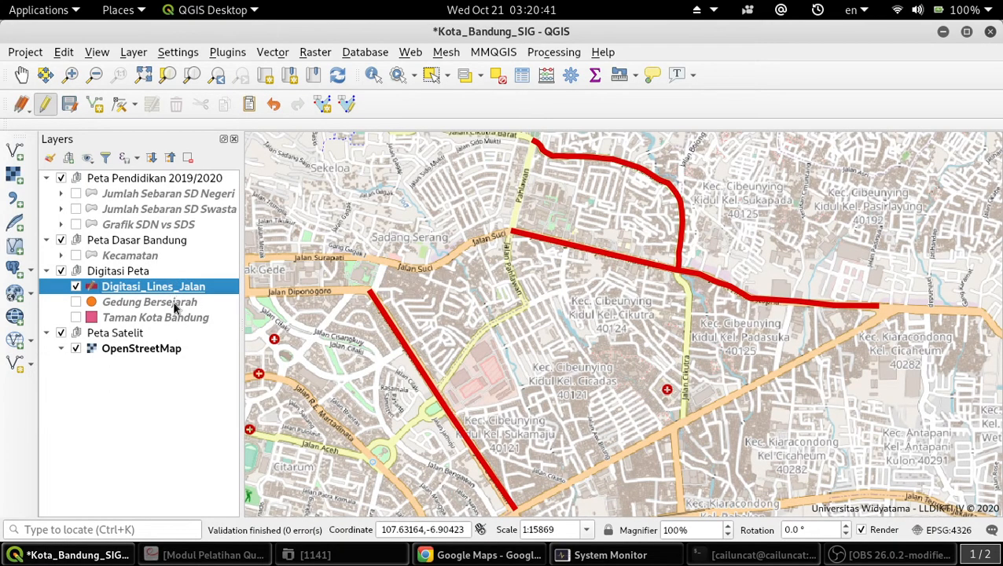
Save the Digitasi_Lines_Jalan layer's edits, end its editing session and open its attribute table.
left_click(72, 105)
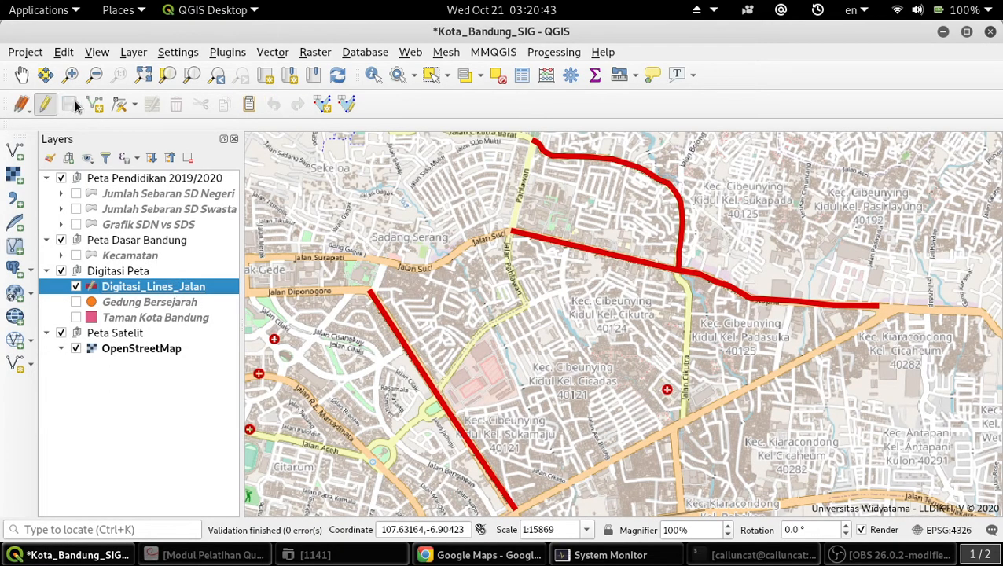
left_click(45, 104)
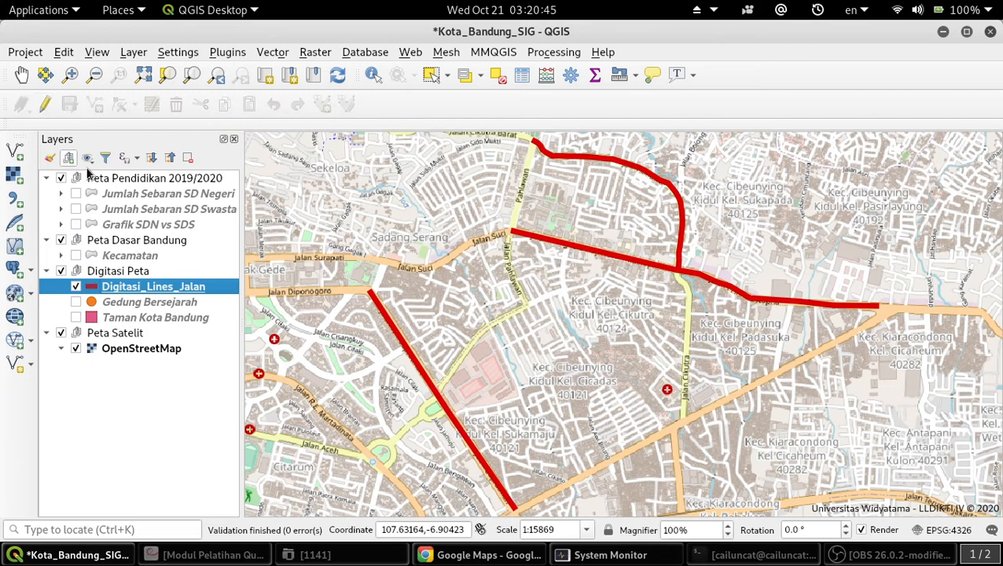
right_click(174, 291)
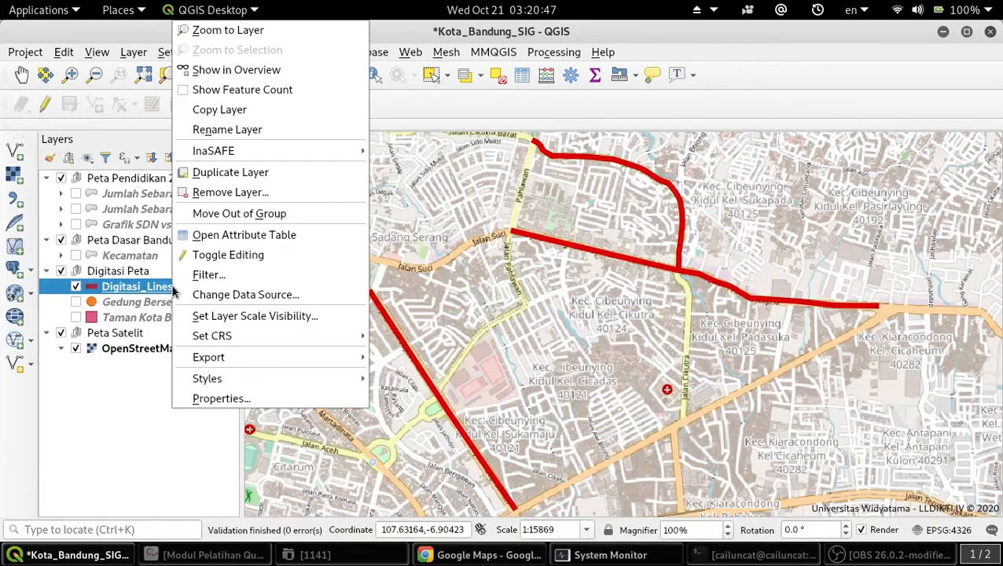
left_click(268, 235)
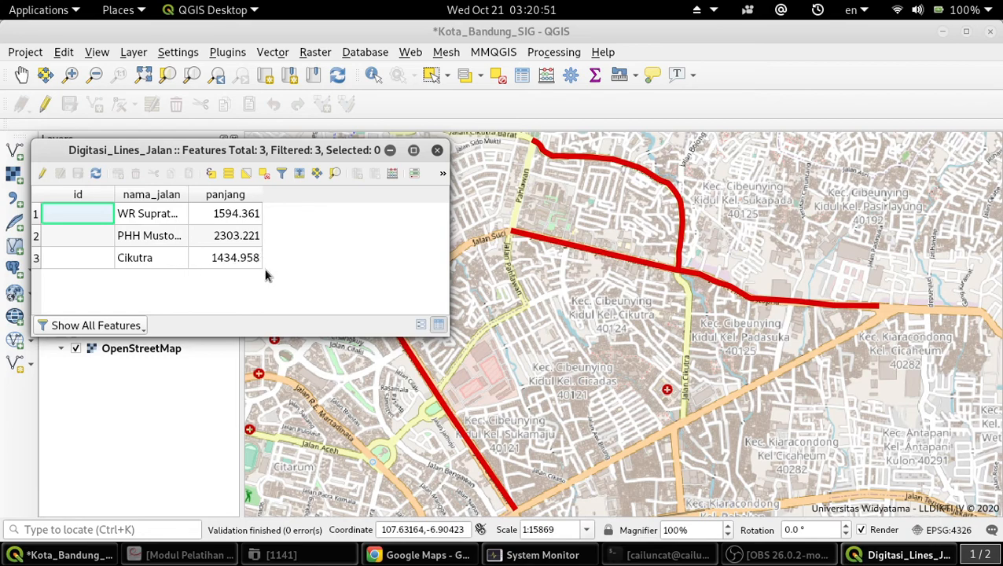
Match the second and first road records with their lines on the map and review their panjang values, then deselect all and close the table.
left_click(36, 235)
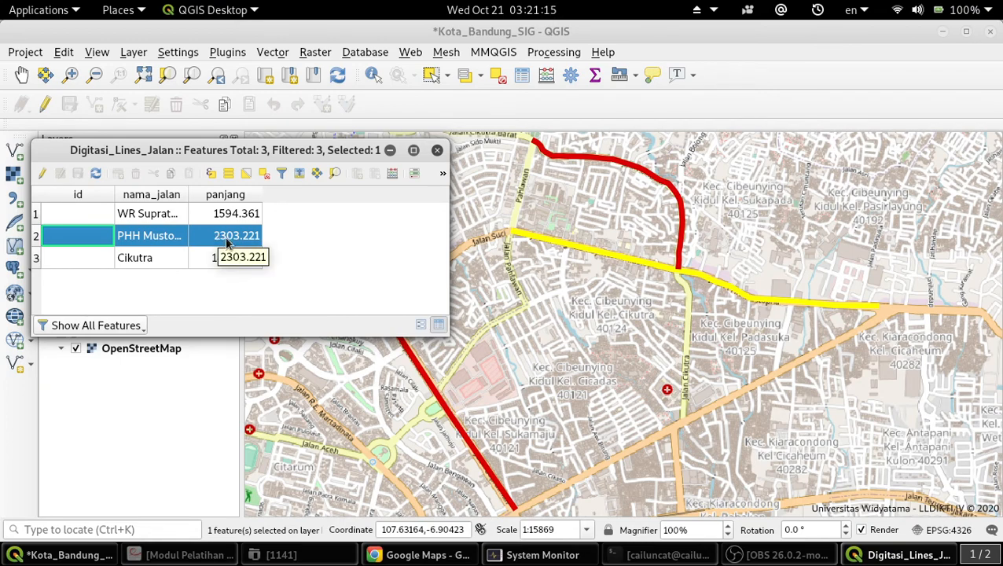
left_click(227, 214)
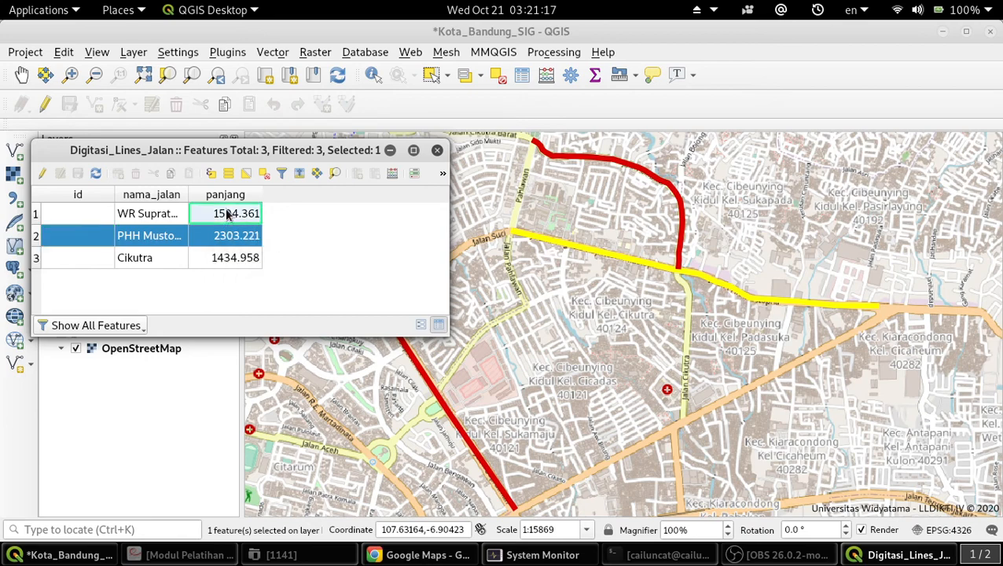
left_click(44, 214)
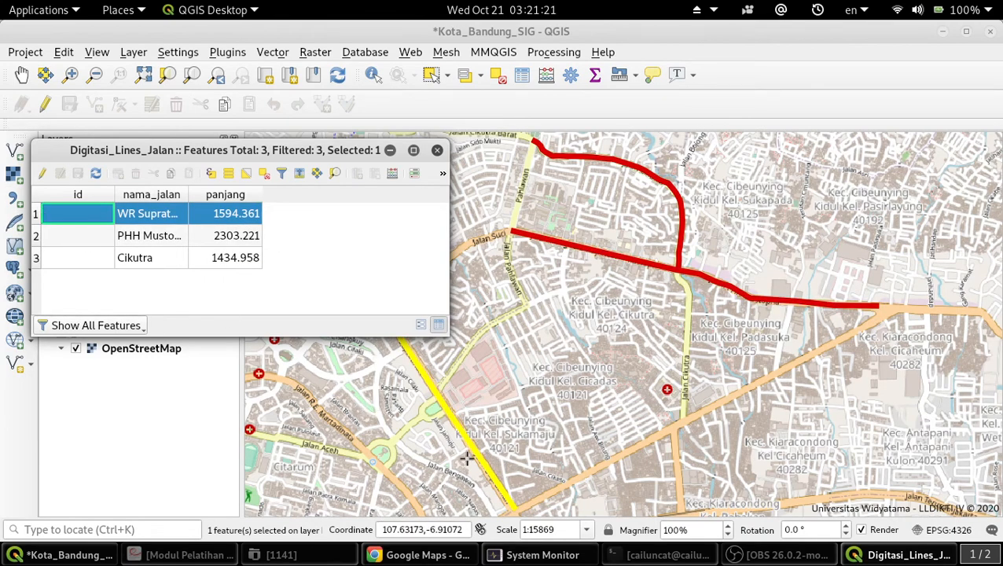
left_click_drag(303, 150, 833, 151)
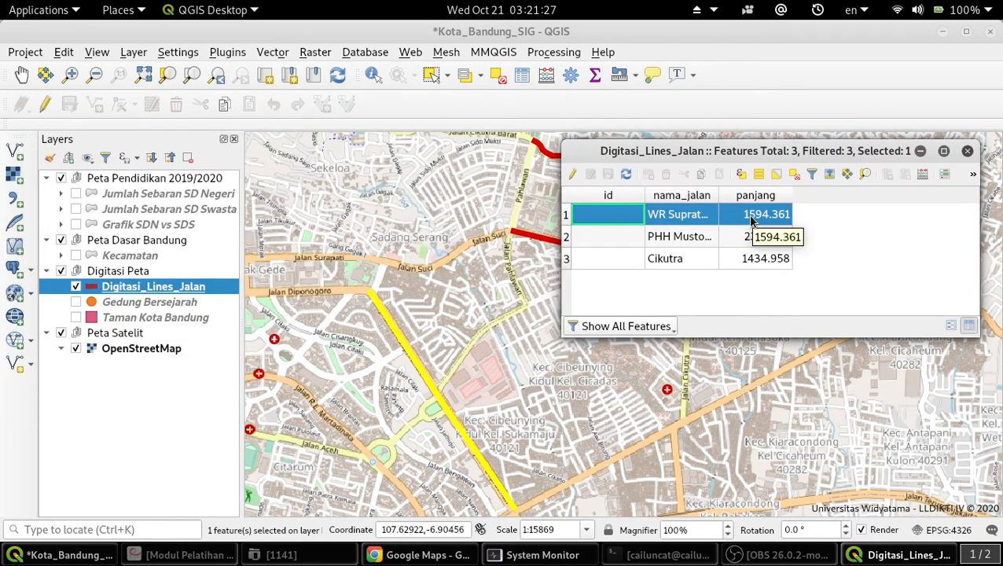
left_click(792, 174)
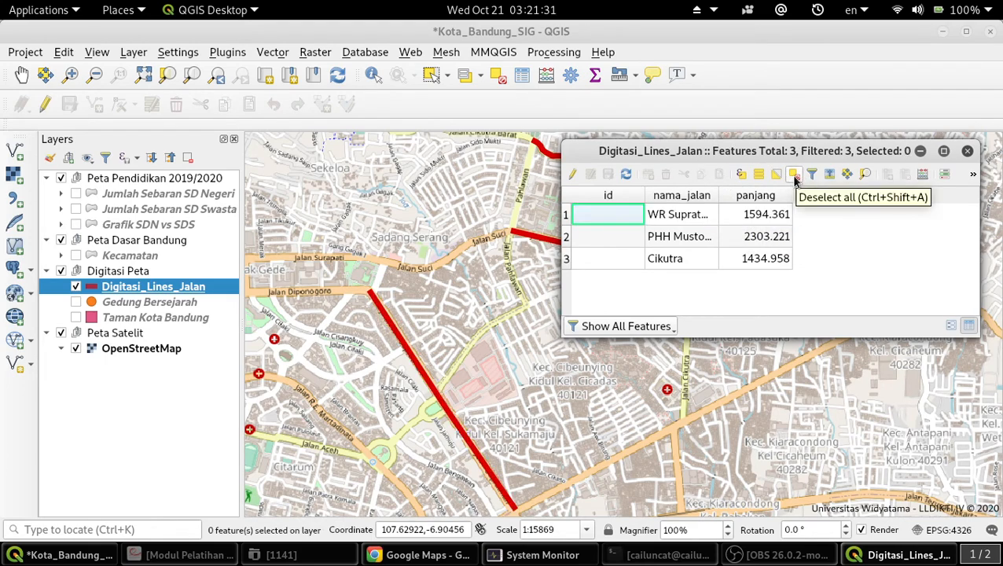
left_click(967, 152)
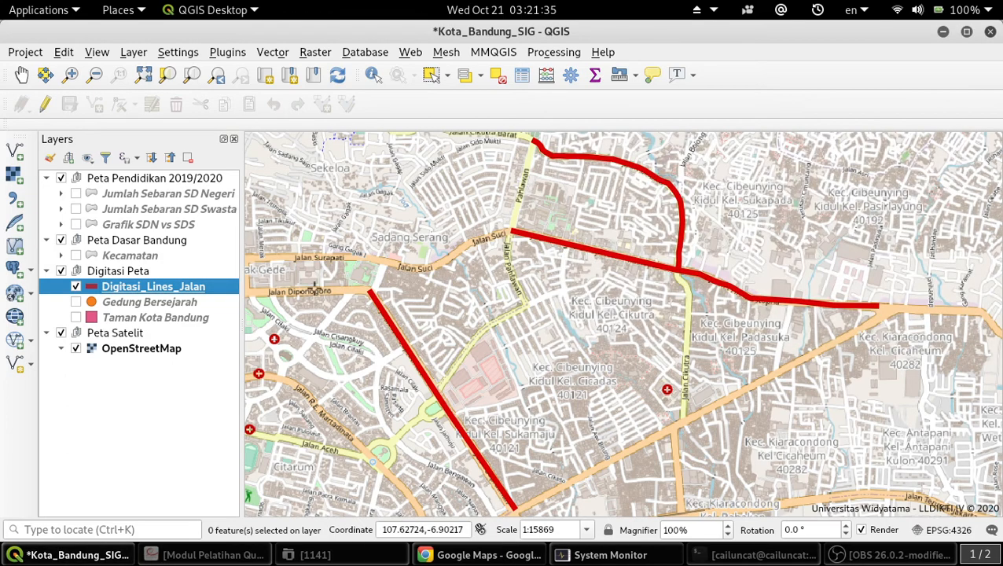
Turn on single labels for the Digitasi_Lines_Jalan layer and open the expression editor for the label text.
right_click(170, 288)
left_click(247, 398)
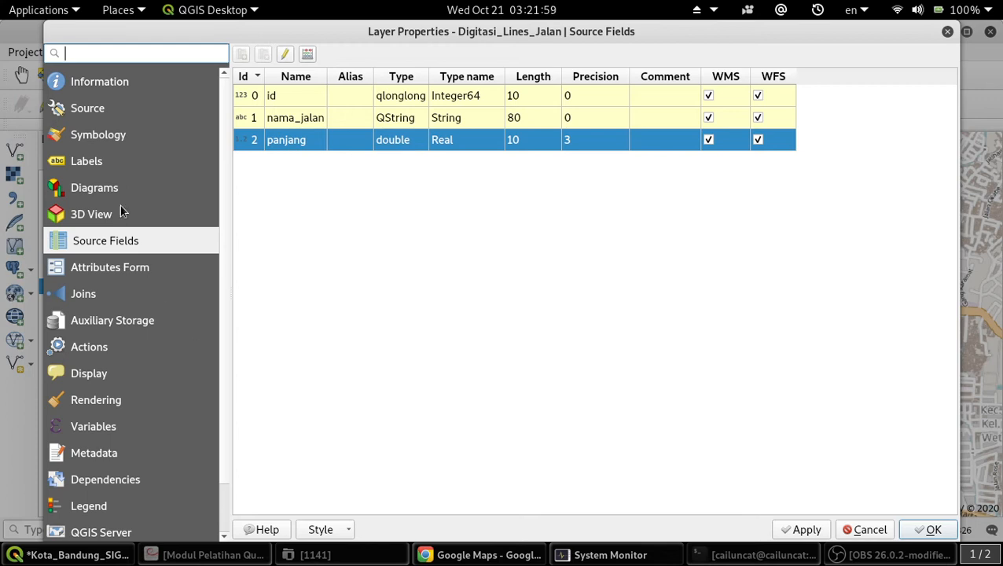
left_click(110, 156)
left_click(495, 60)
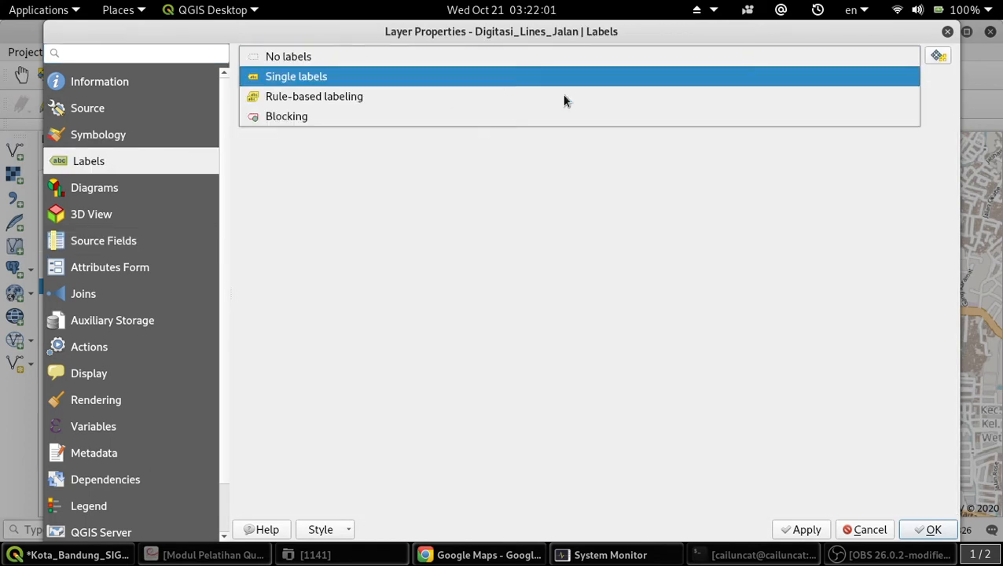
left_click(938, 101)
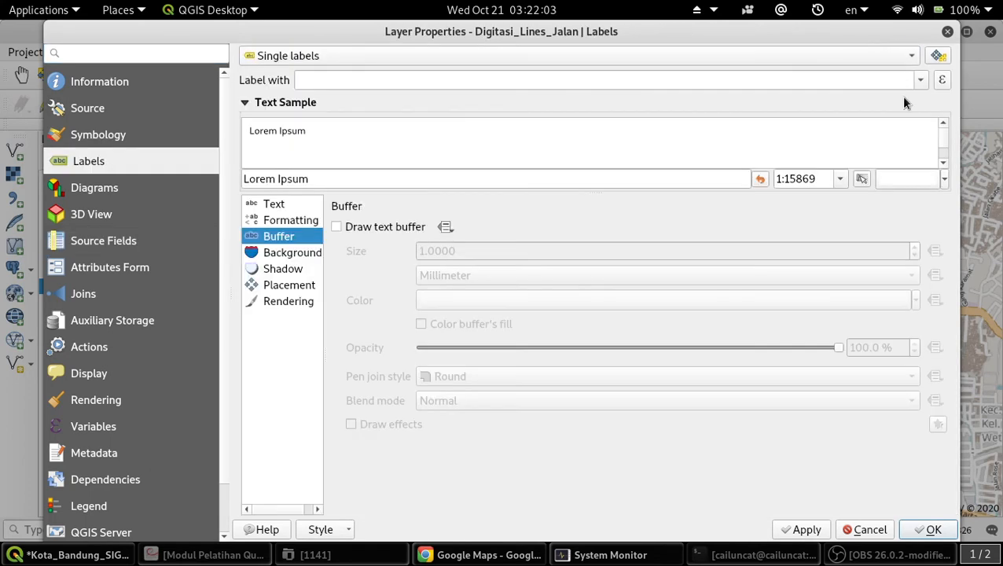
left_click(943, 80)
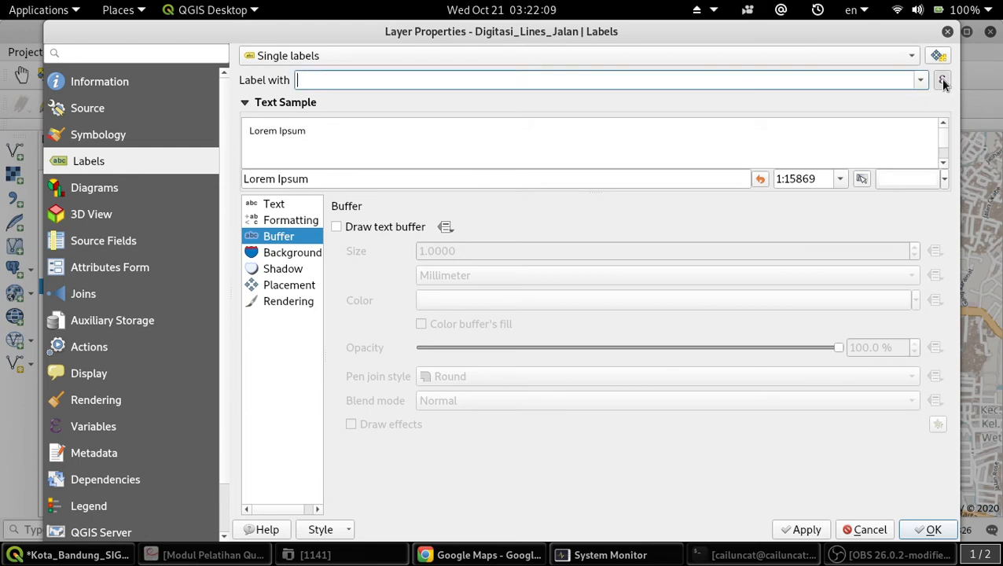
left_click(943, 81)
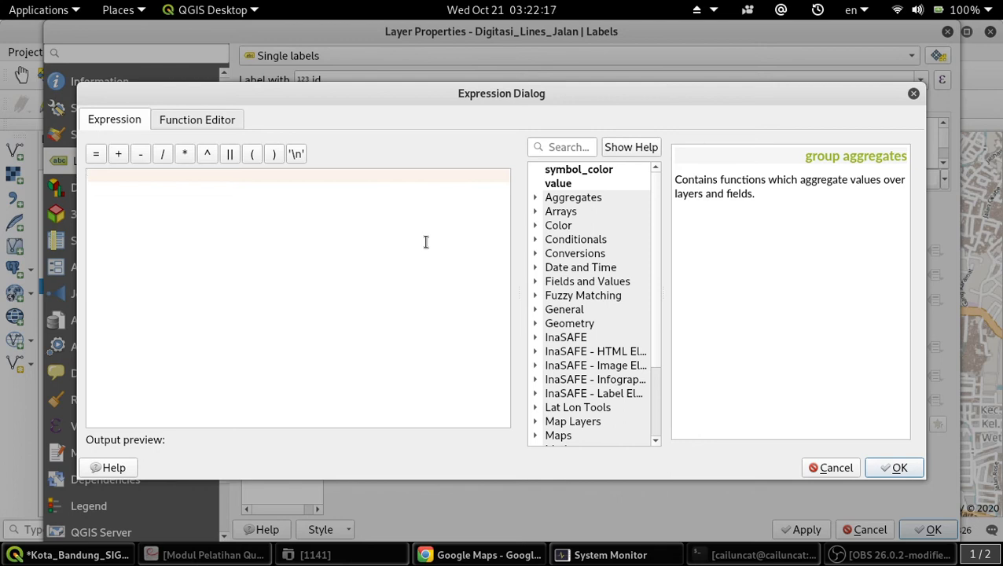
Start the label expression with the text 'Jalan ' concatenated with the nama_jalan field.
type(",")
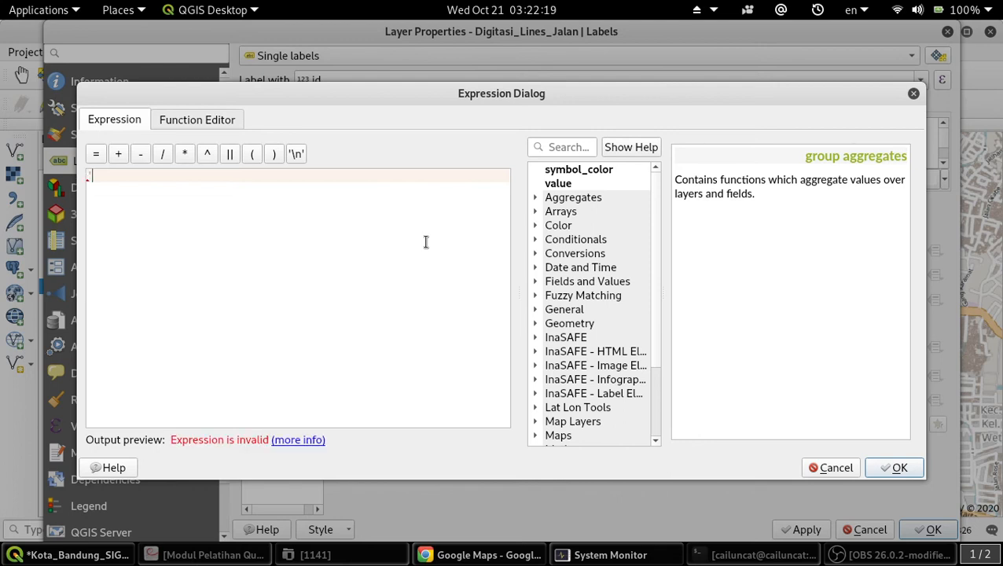
key("BackSpace")
type("'Jalan '")
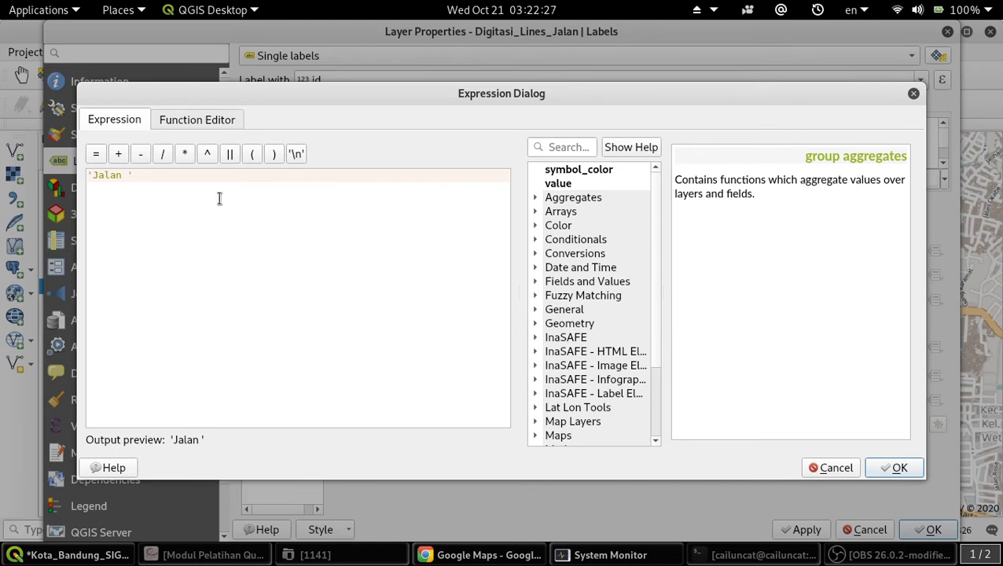
left_click(230, 154)
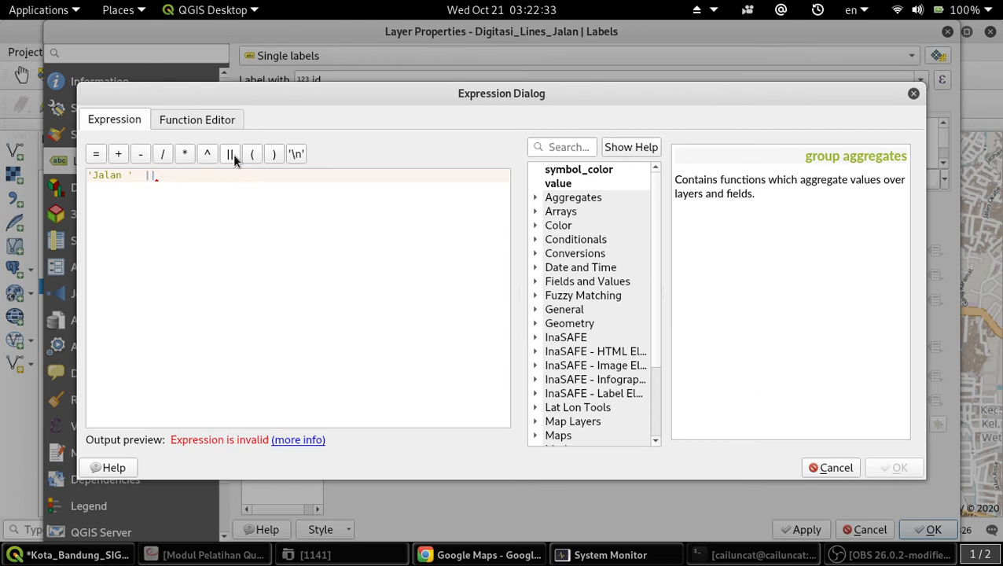
double_click(570, 323)
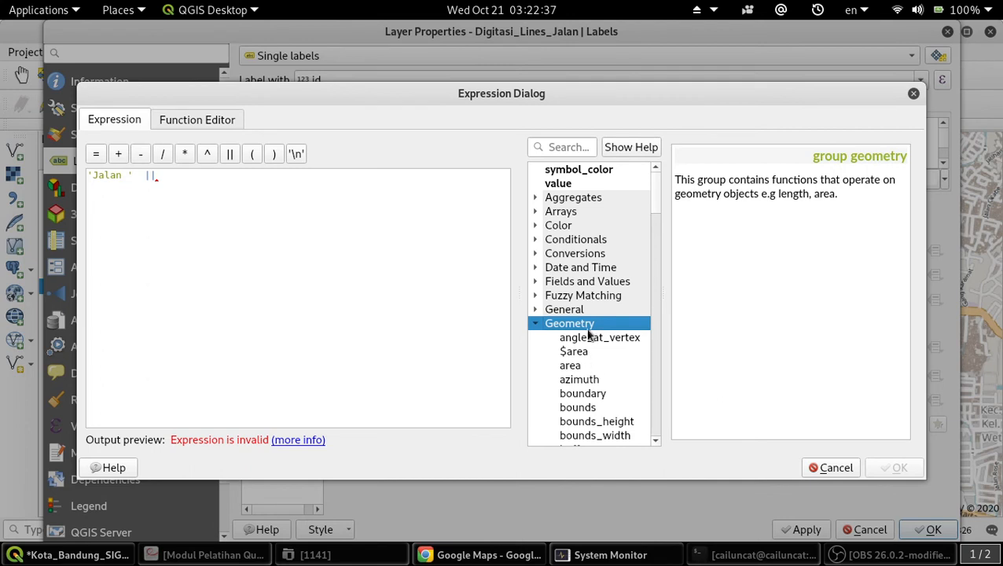
double_click(588, 323)
double_click(591, 282)
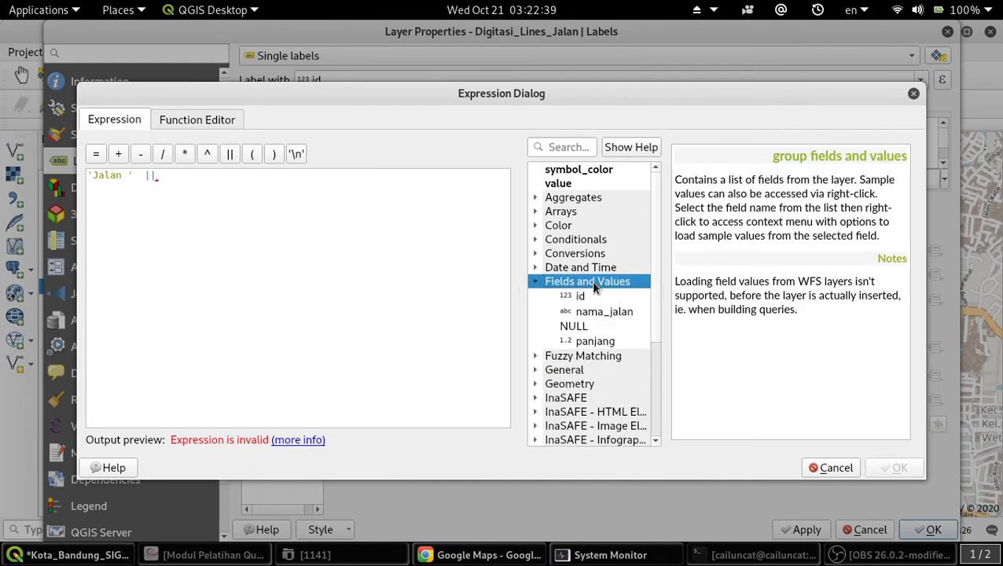
double_click(594, 310)
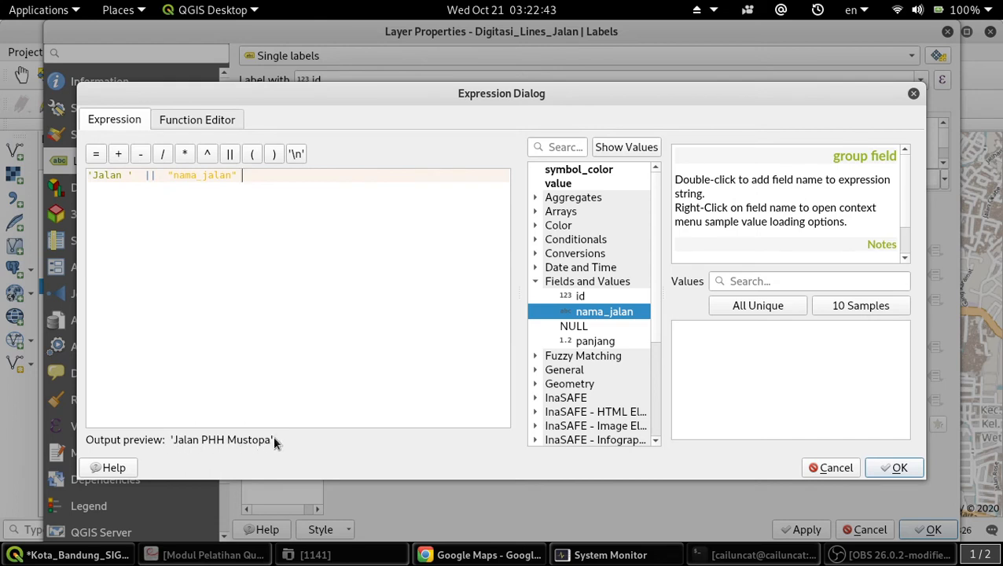
Append a line break '\n' and the text 'Panjang ' to the label expression using the || concatenation operator.
left_click(231, 155)
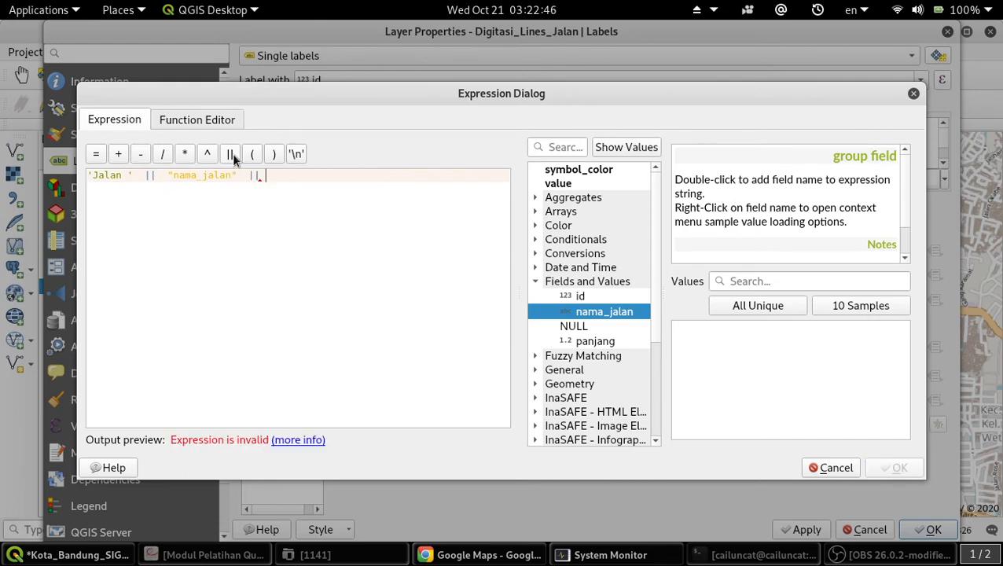
left_click(296, 153)
key("Return")
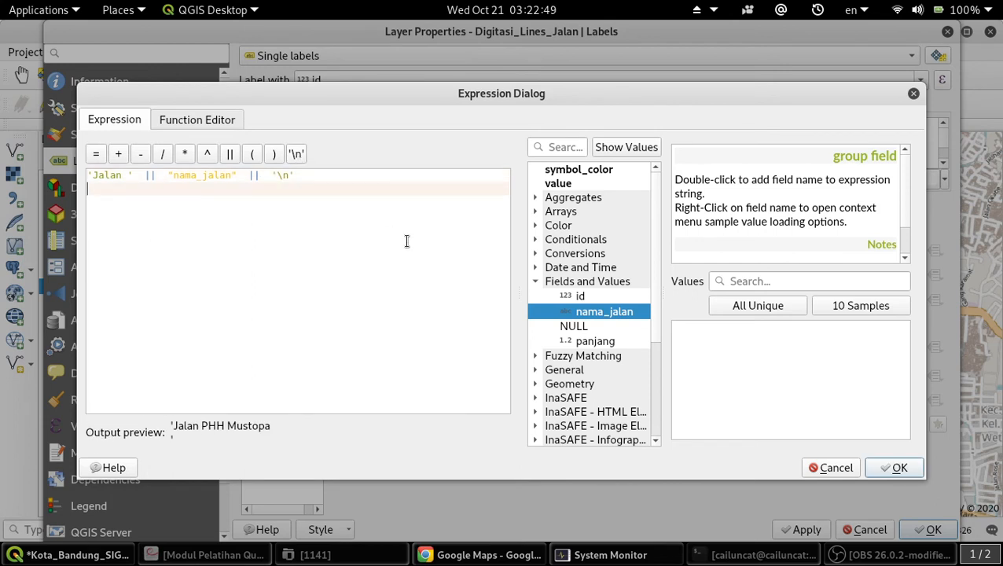
left_click(229, 154)
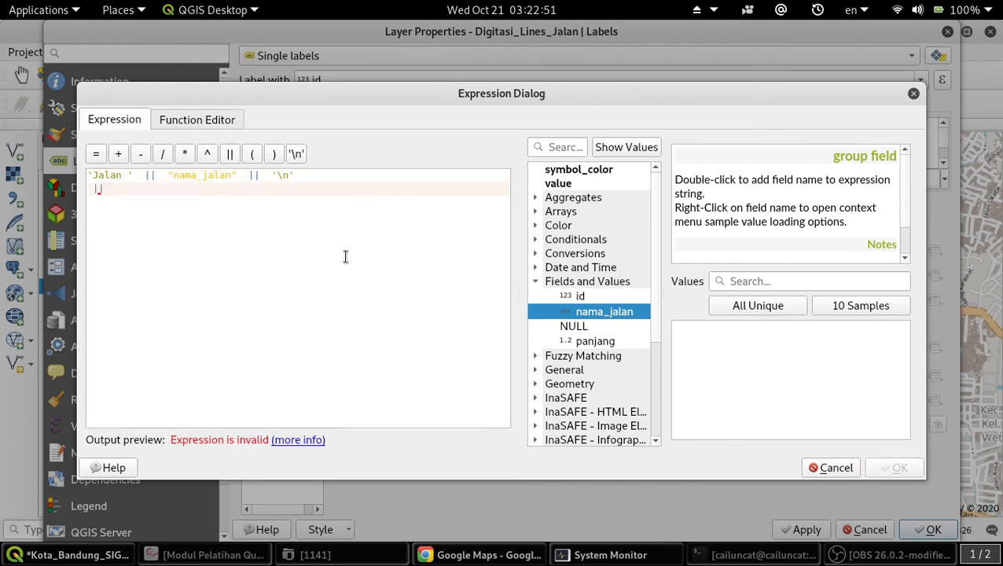
type("Panaj")
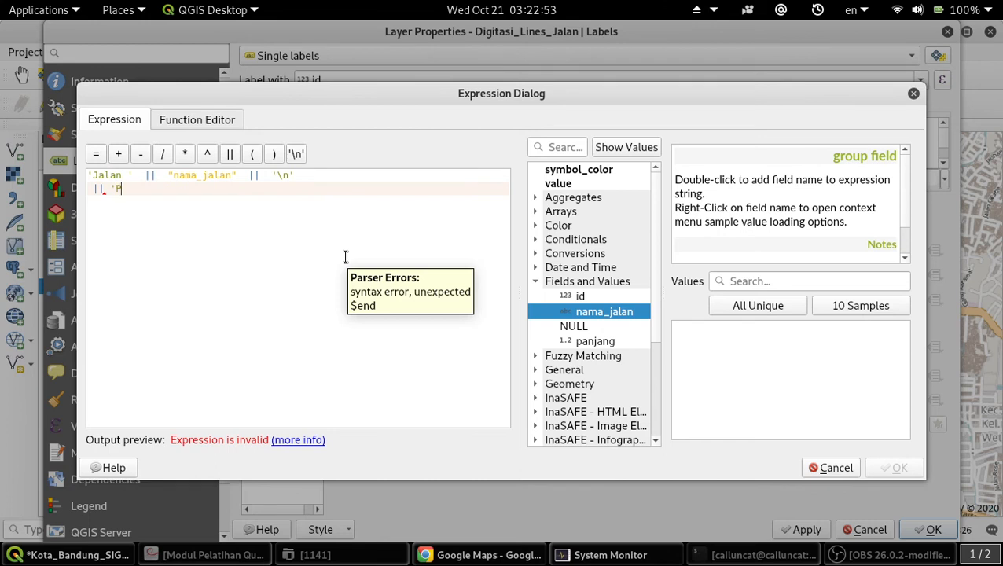
key("BackSpace")
key("BackSpace")
key("Home")
key("End")
type("jang '")
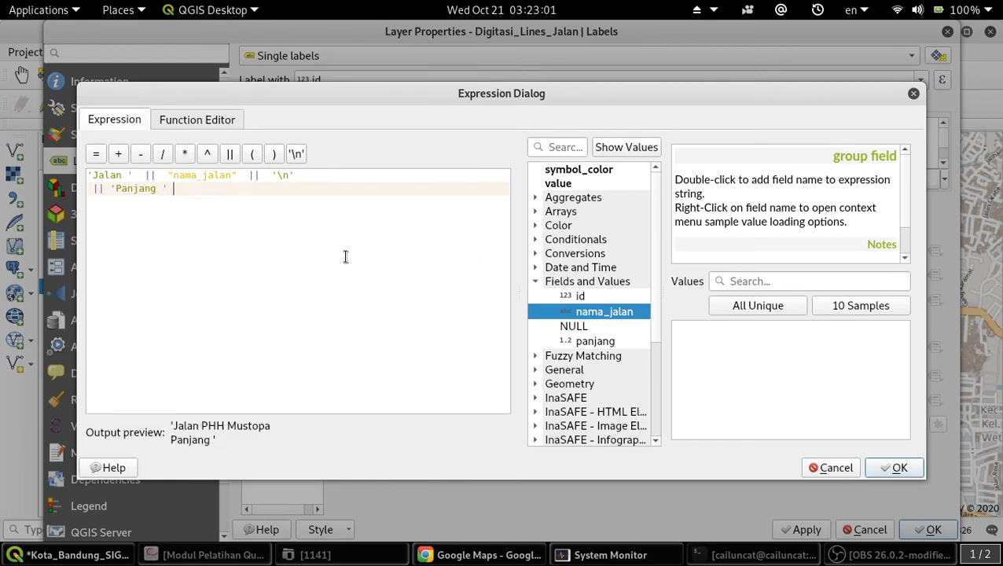
Concatenate the panjang field and the text ' meter' onto the label expression and accept it.
left_click(229, 153)
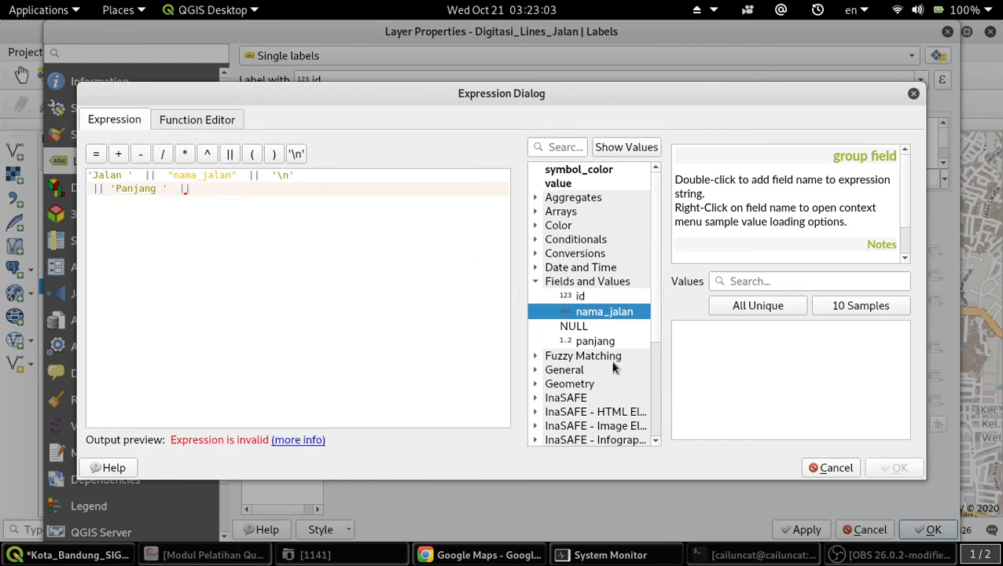
double_click(595, 341)
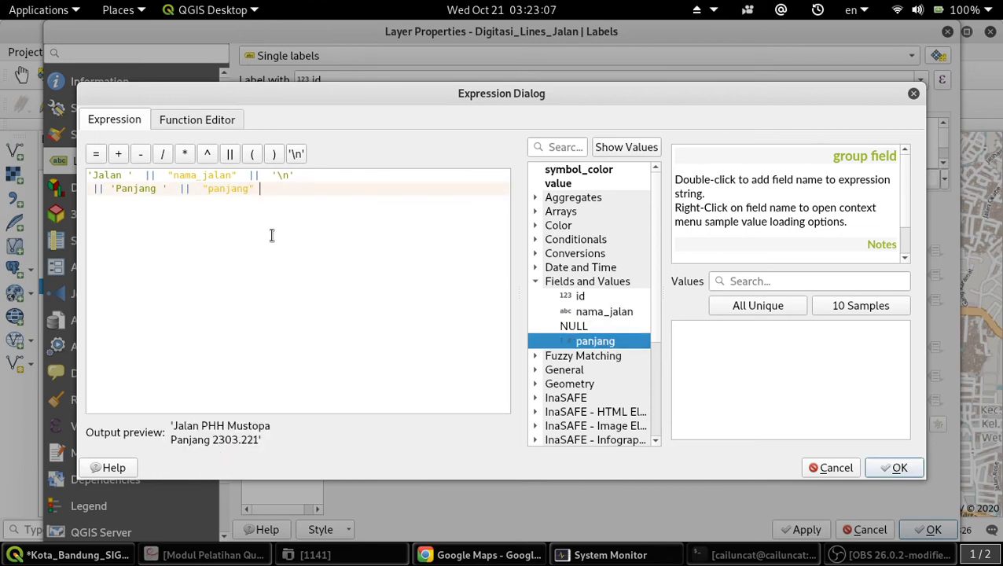
left_click(230, 154)
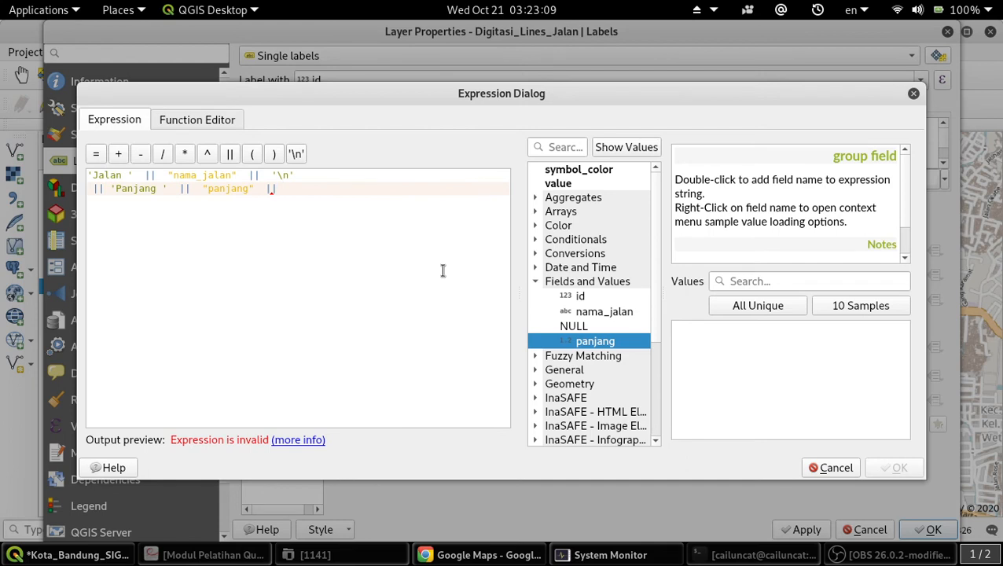
type("' m")
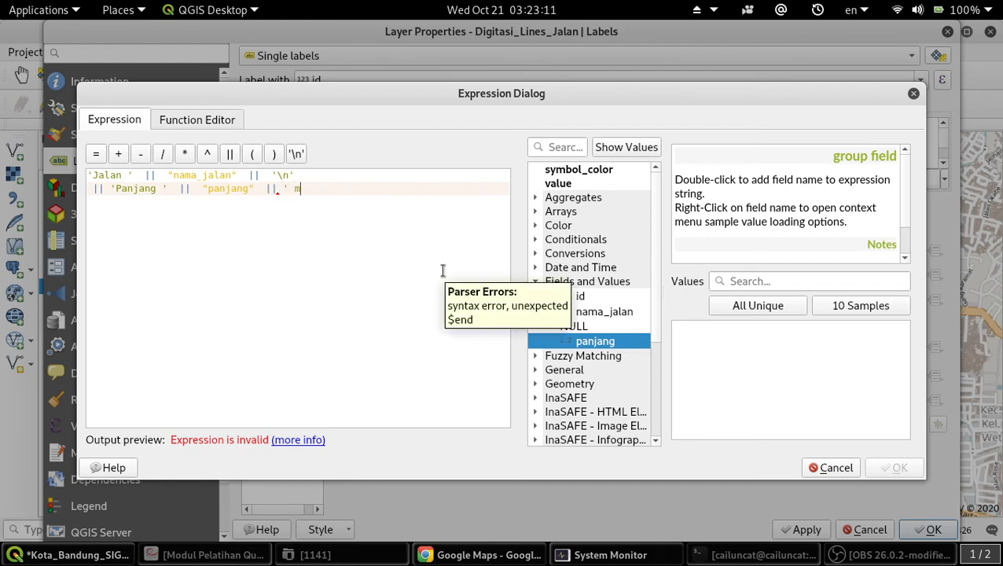
type("eter'")
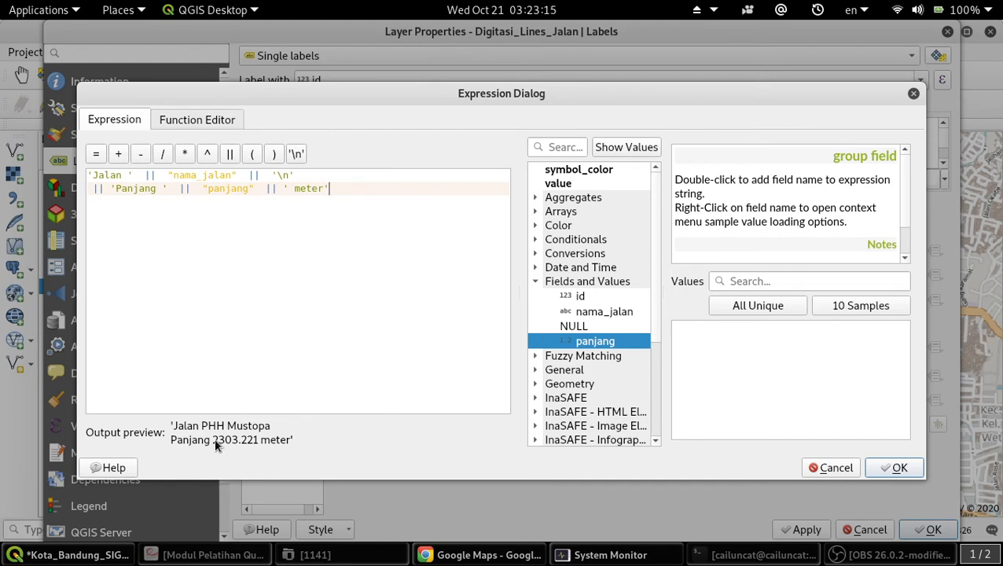
left_click(897, 467)
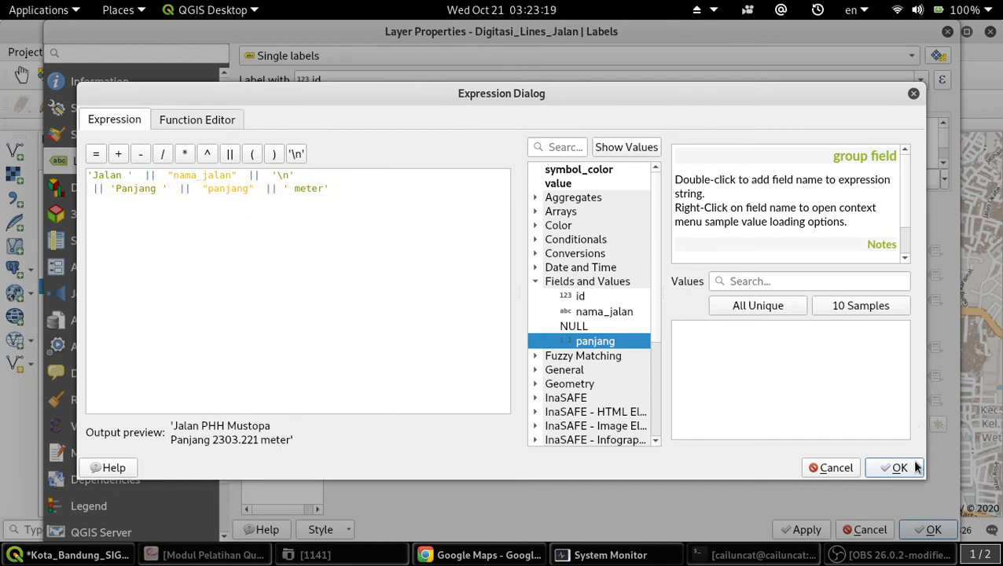
Enable the text buffer for the road labels and accept the layer properties.
left_click(336, 227)
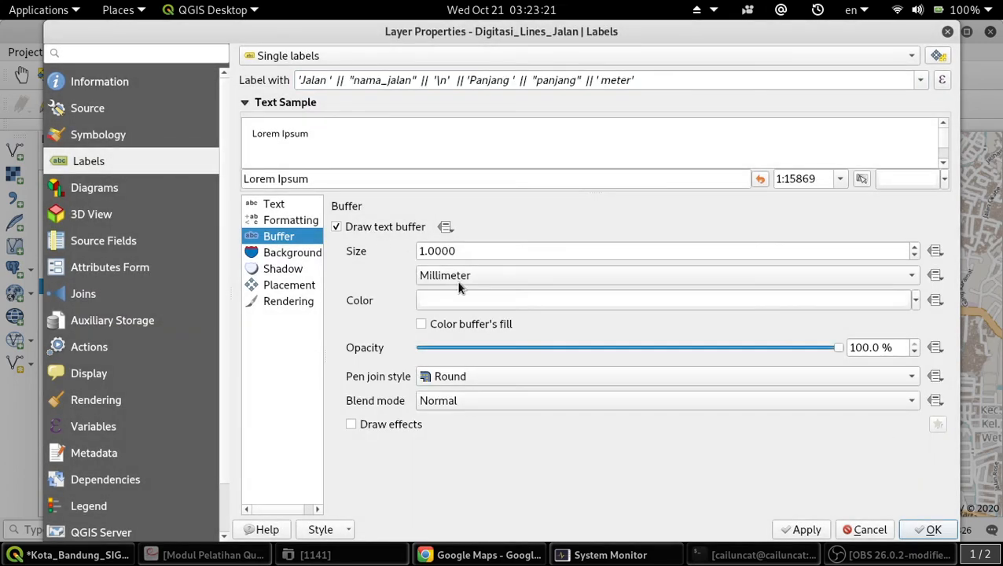
left_click(932, 530)
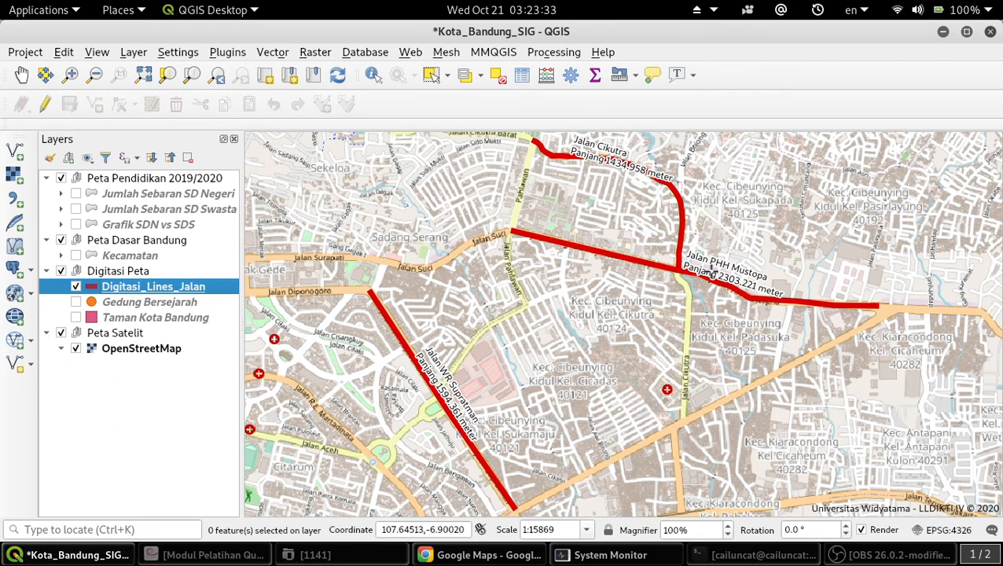
scroll(723, 271, "up", 1)
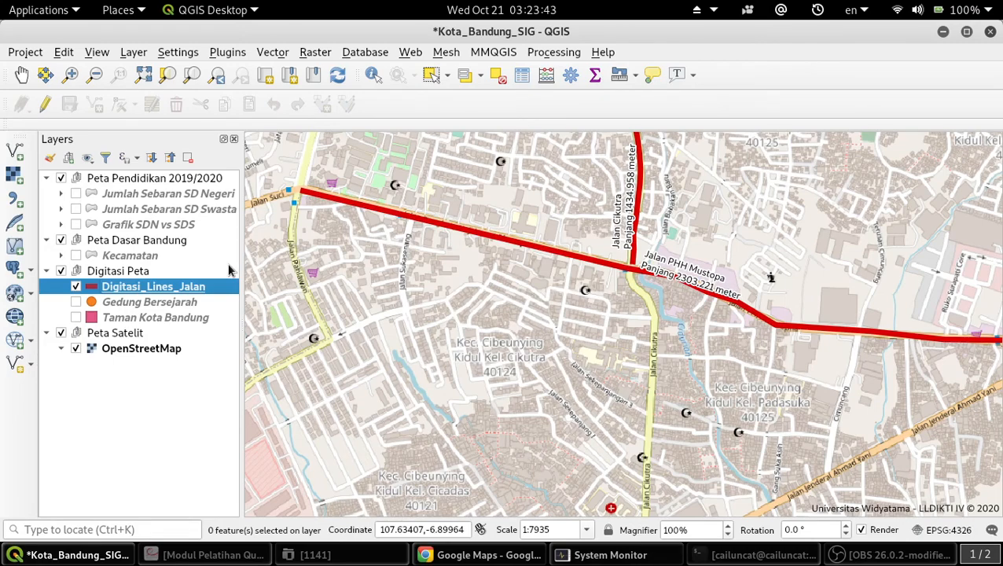
right_click(151, 287)
left_click(228, 32)
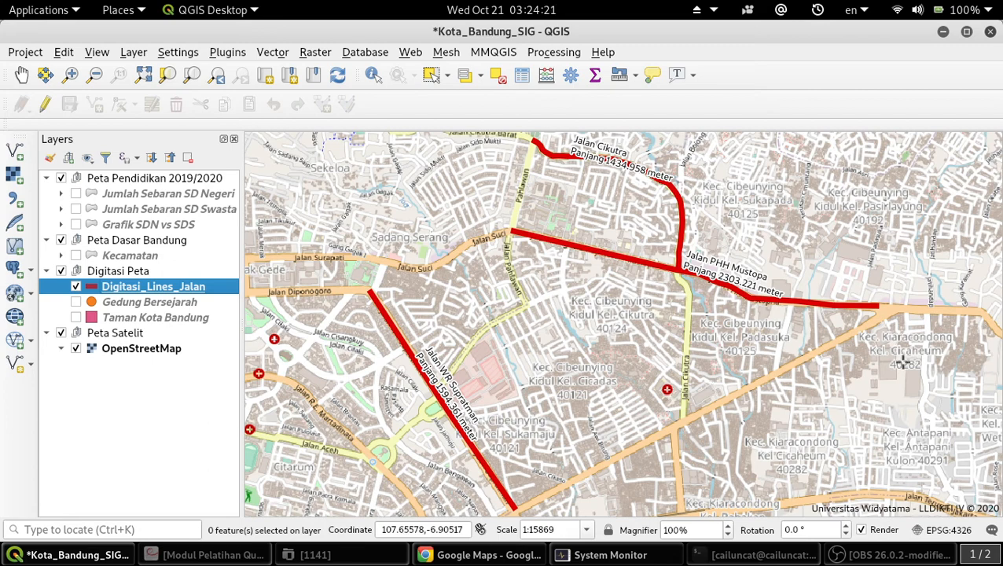
Rename the Digitasi_Lines_Jalan layer as Jalan Kota Bandung.
right_click(159, 286)
left_click(224, 130)
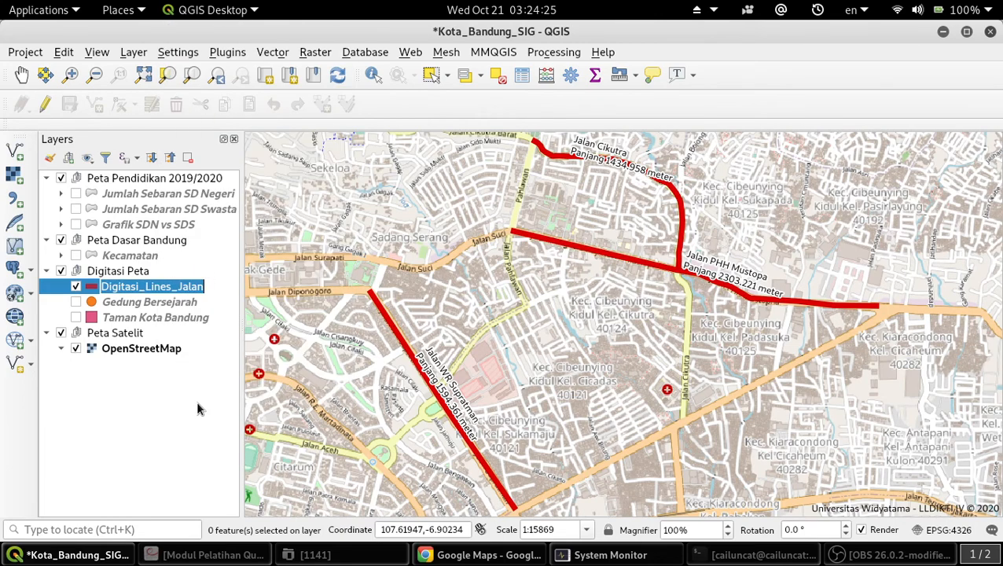
type("Jalan Kota ")
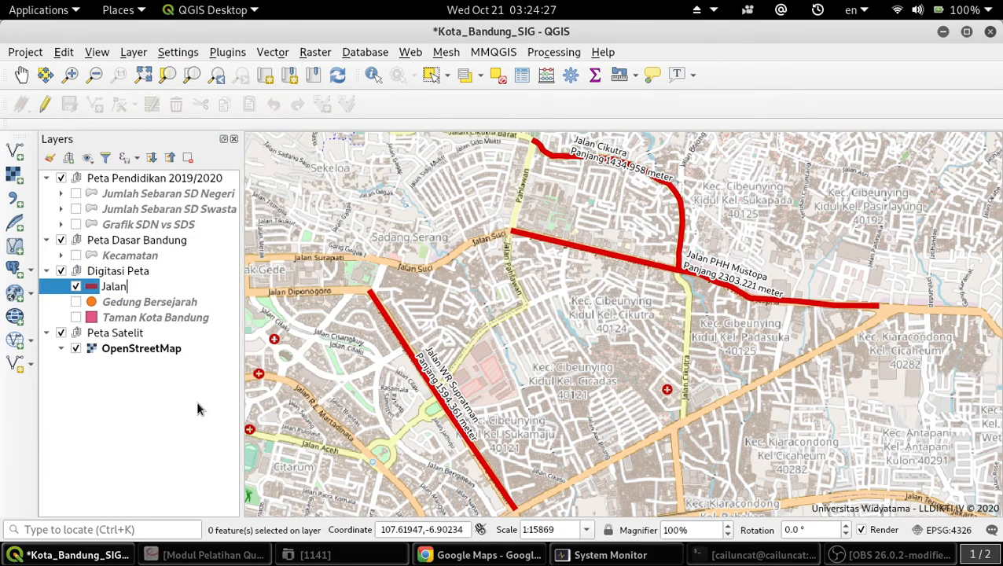
type("Bandung")
key("Return")
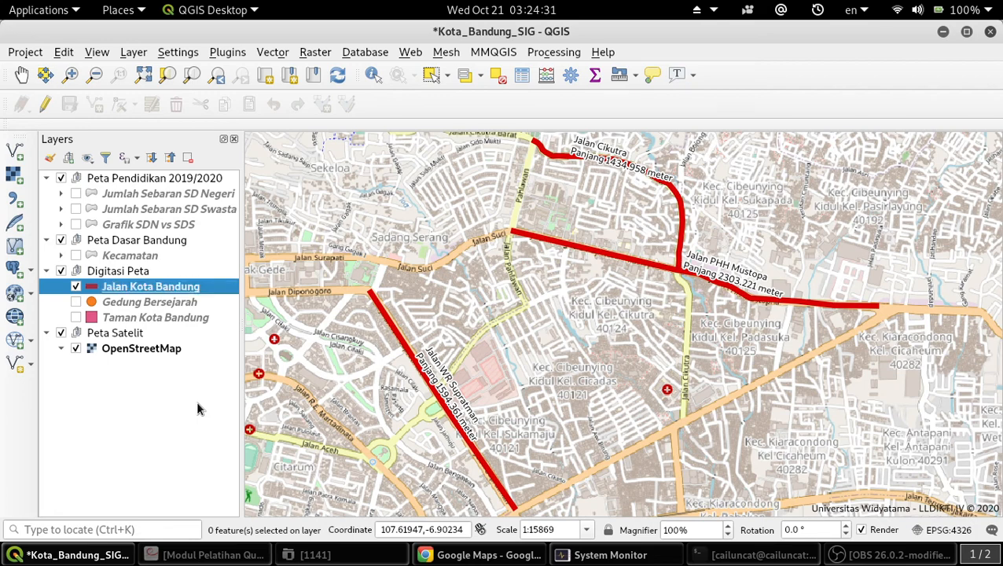
Zoom to the Digitasi Peta group and make its Gedung Bersejarah and Taman Kota Bandung layers visible.
right_click(126, 274)
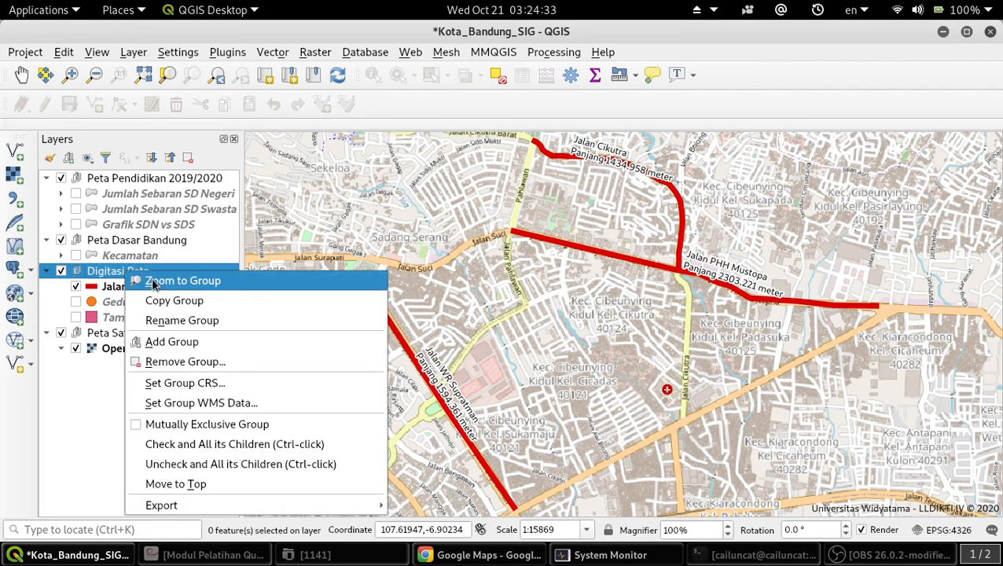
left_click(149, 281)
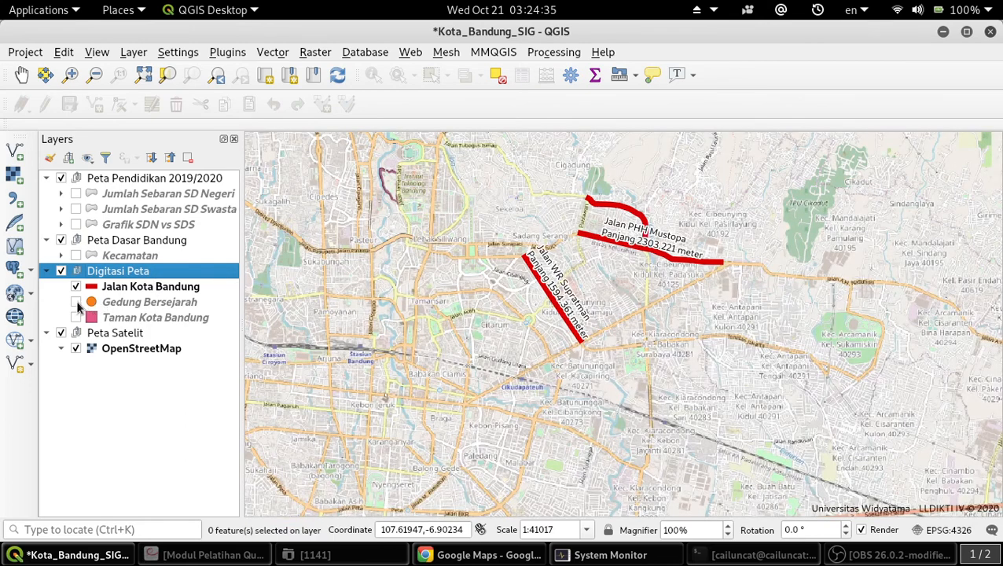
left_click(75, 302)
left_click(75, 317)
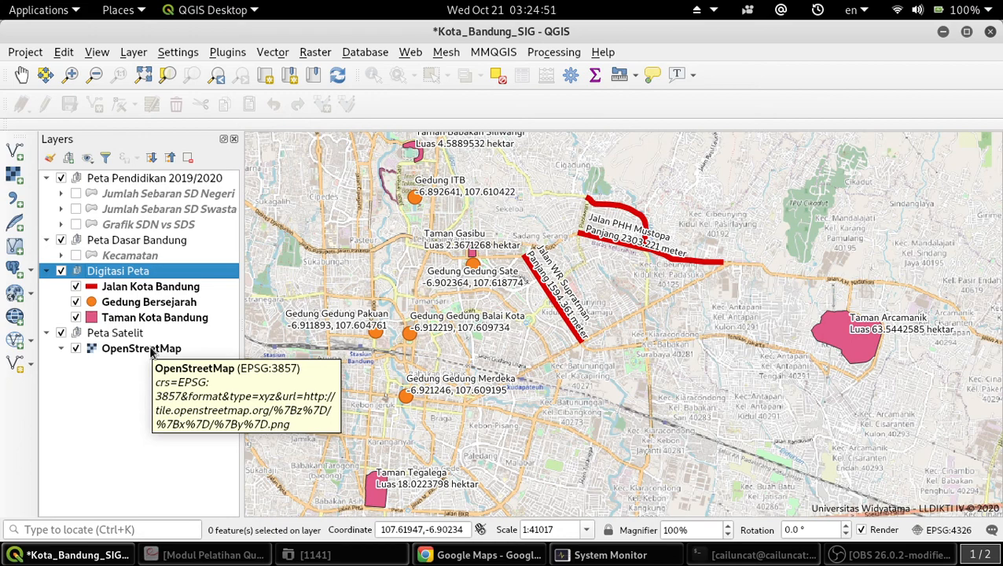
Open the SRTM Downloader plugin dialog to examine its extent and output options, and close it without downloading.
left_click(230, 53)
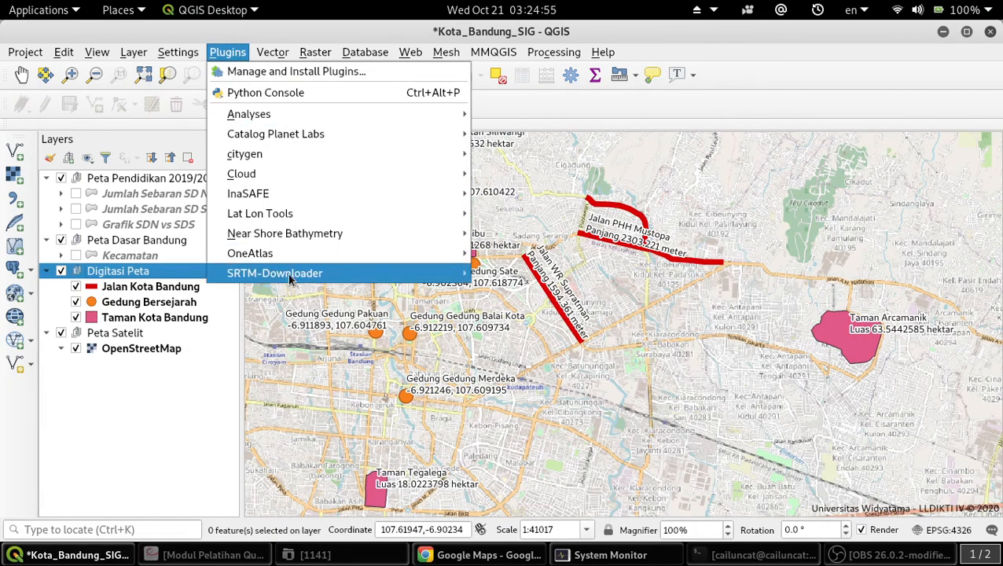
mouse_move(293, 276)
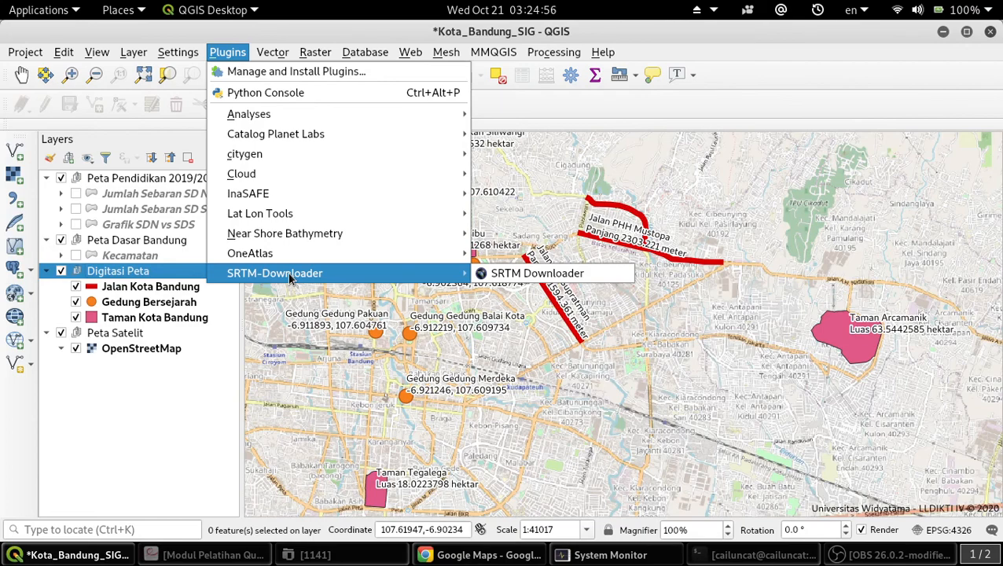
left_click(519, 276)
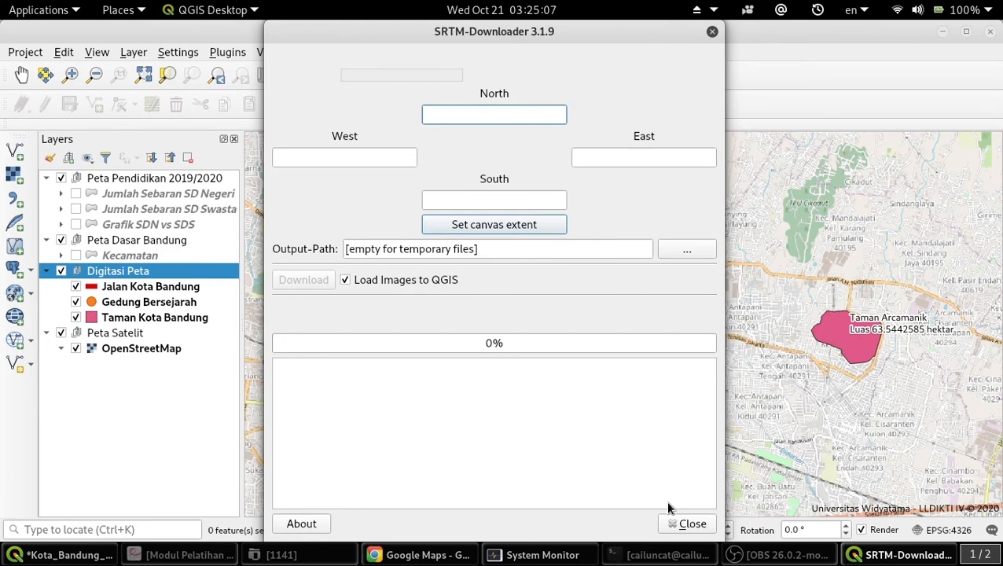
left_click(682, 523)
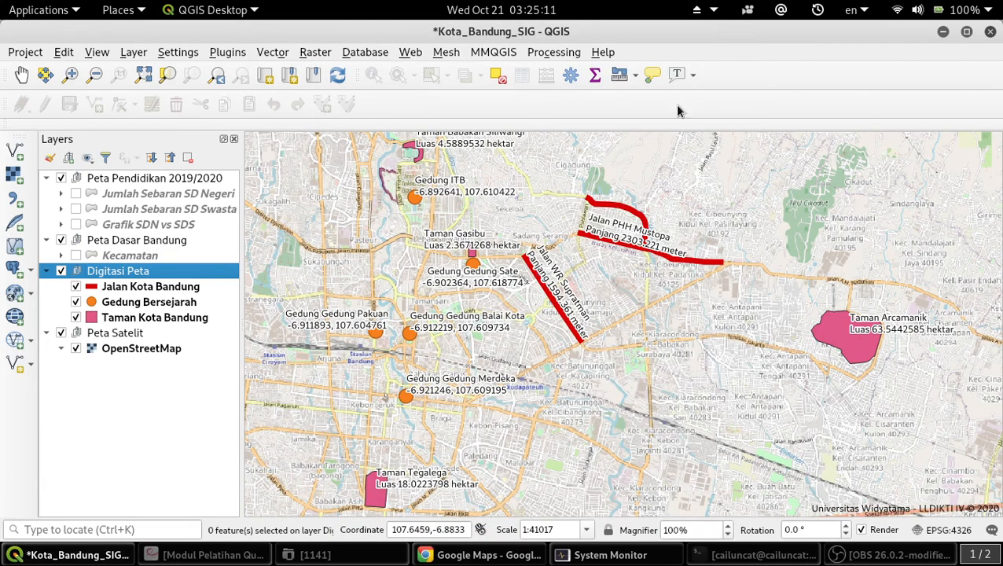
Open the Processing Toolbox, expand the GDAL group to examine its raster and vector tool categories, and close the toolbox.
left_click(559, 52)
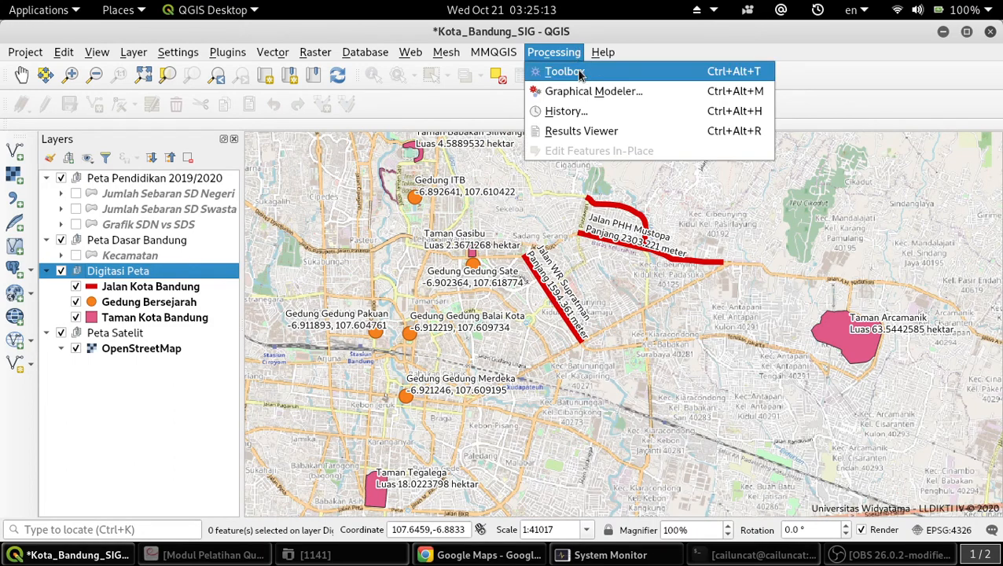
key("Escape")
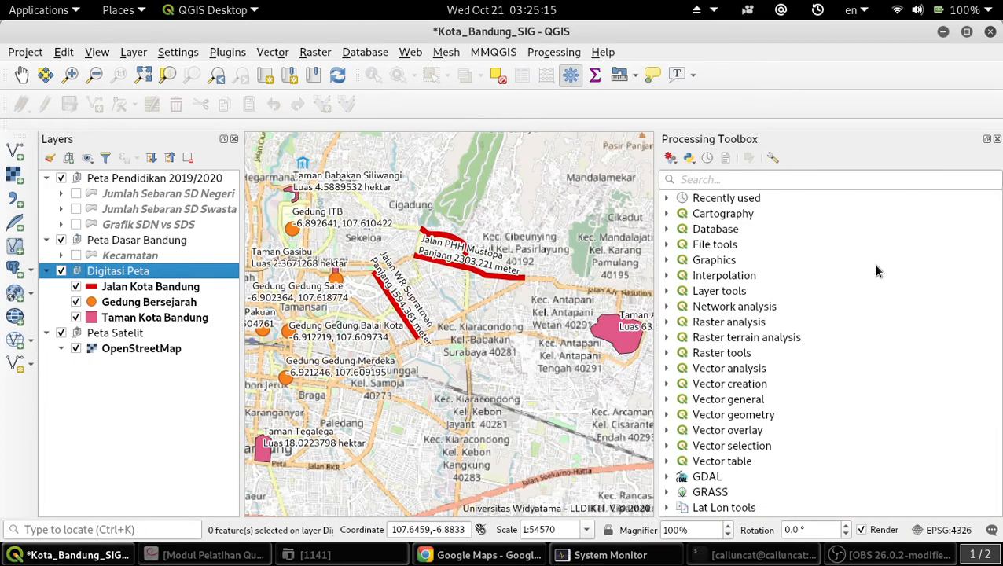
left_click(666, 476)
scroll(694, 442, "down", 3)
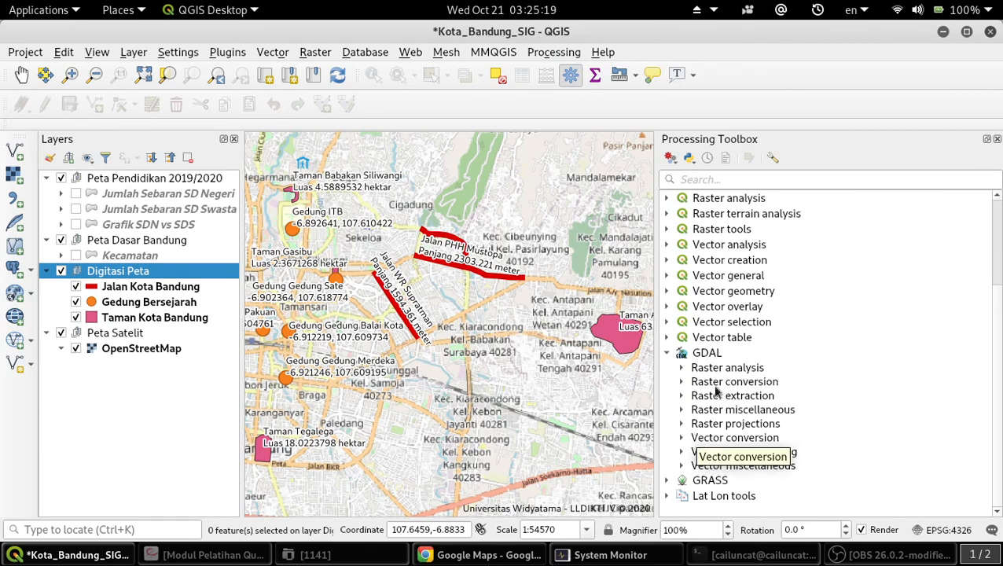
left_click(996, 139)
scroll(423, 389, "up", 1)
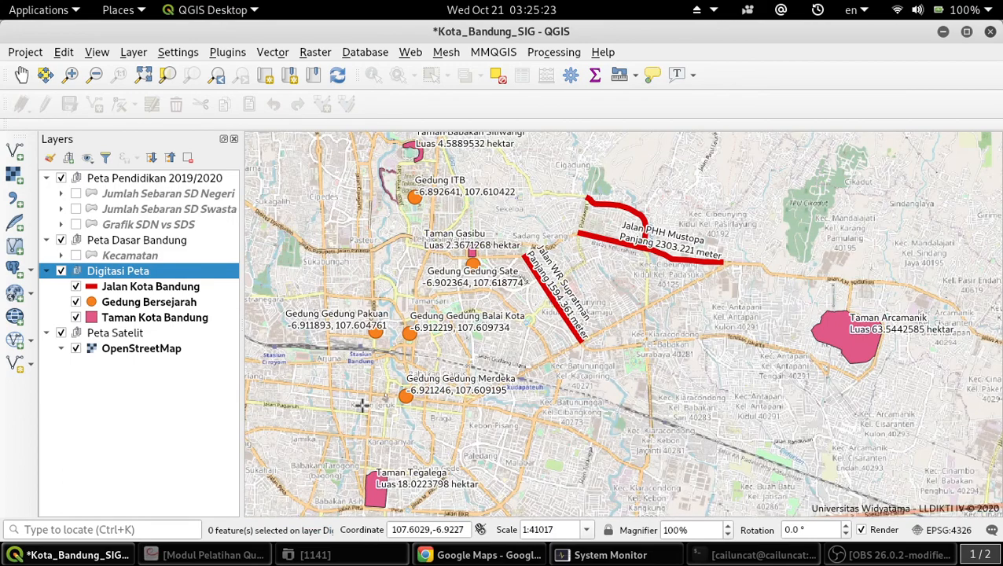
Hide the OpenStreetMap layer in the Peta Satelit group so only the digitized layers are drawn.
left_click(76, 349)
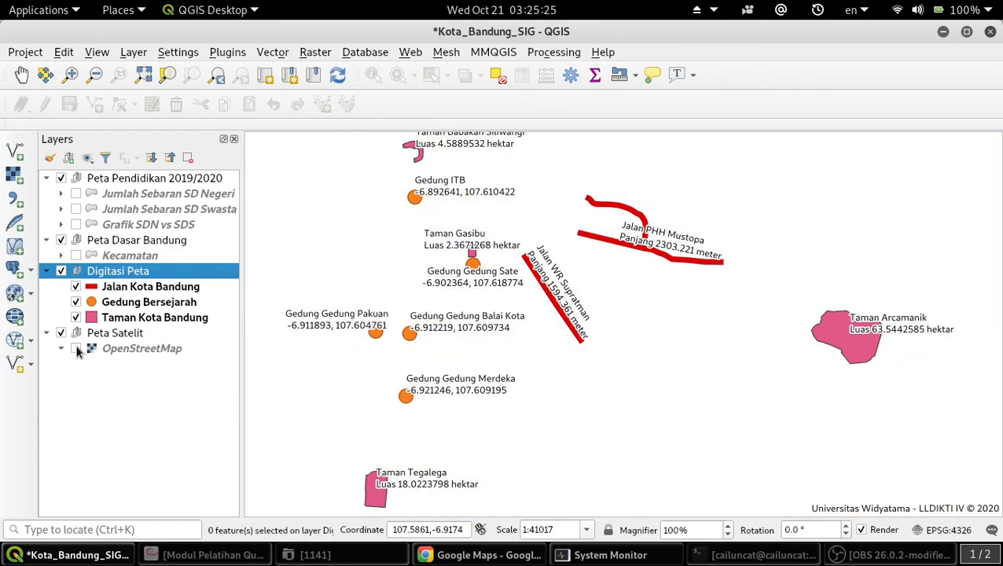
right_click(142, 272)
key("Escape")
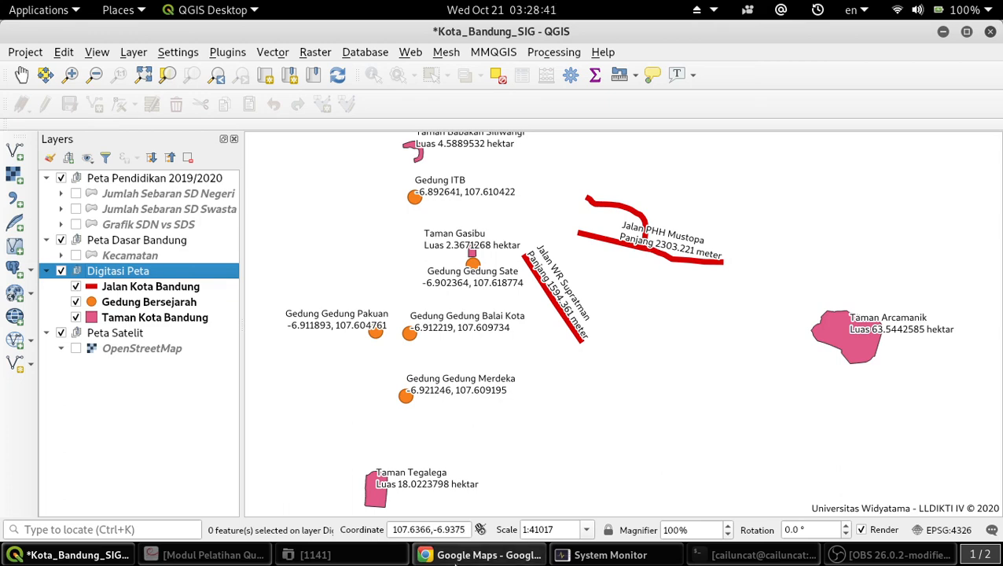
Switch to Chrome and review the embedded map and tutorial videos on the class page in the Google Sites editor.
left_click(487, 555)
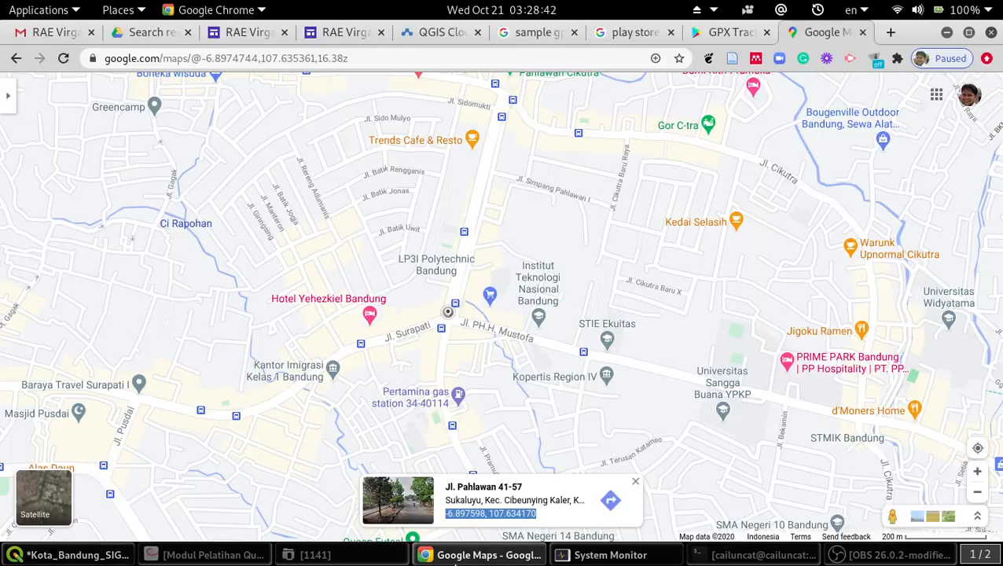
left_click(242, 39)
scroll(479, 445, "down", 3)
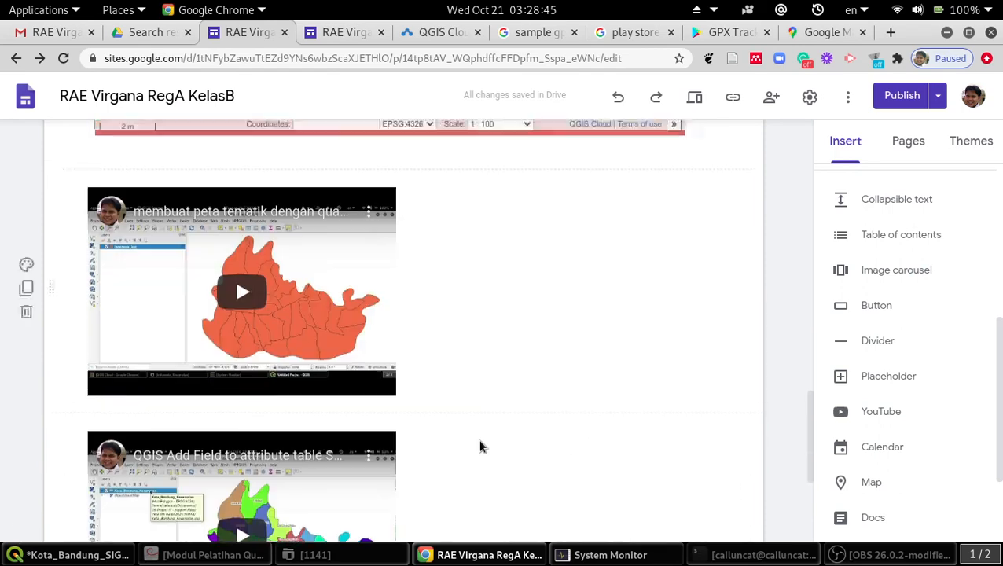
scroll(482, 446, "up", 3)
scroll(479, 443, "up", 5)
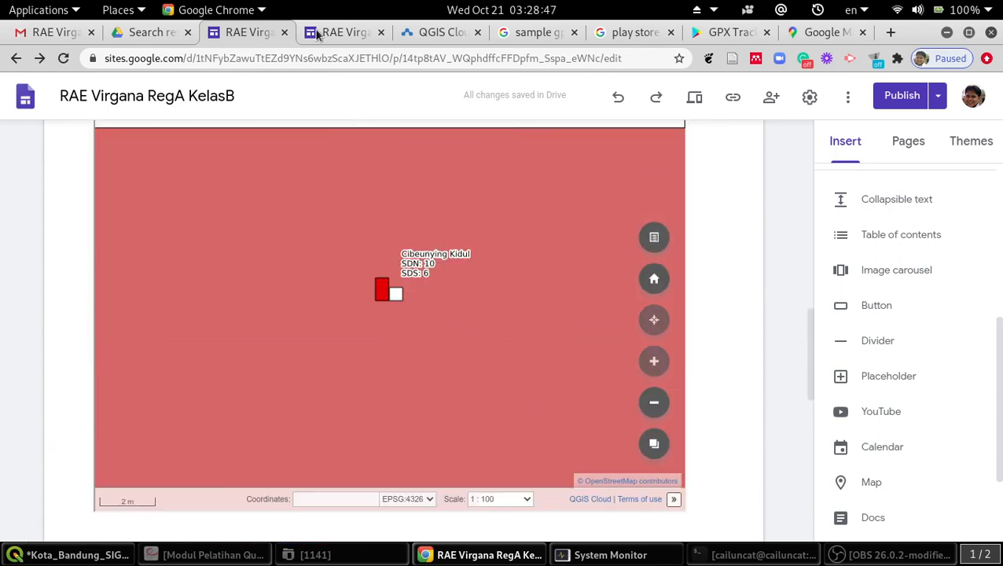
Review the published class site's video and embedded QGIS Cloud map at its home extent, and return to QGIS.
left_click(343, 32)
scroll(162, 365, "down", 2)
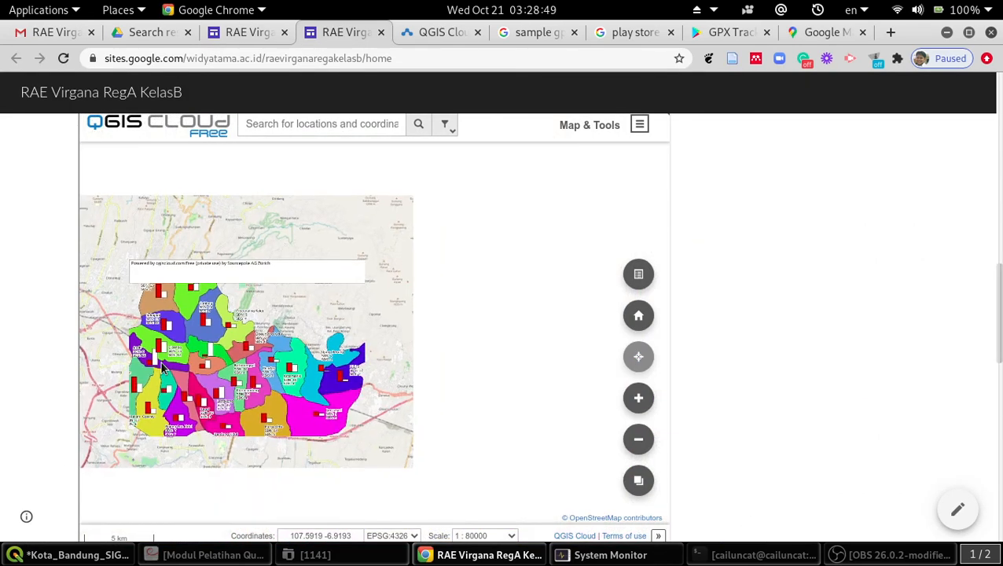
scroll(742, 361, "down", 3)
scroll(741, 375, "down", 4)
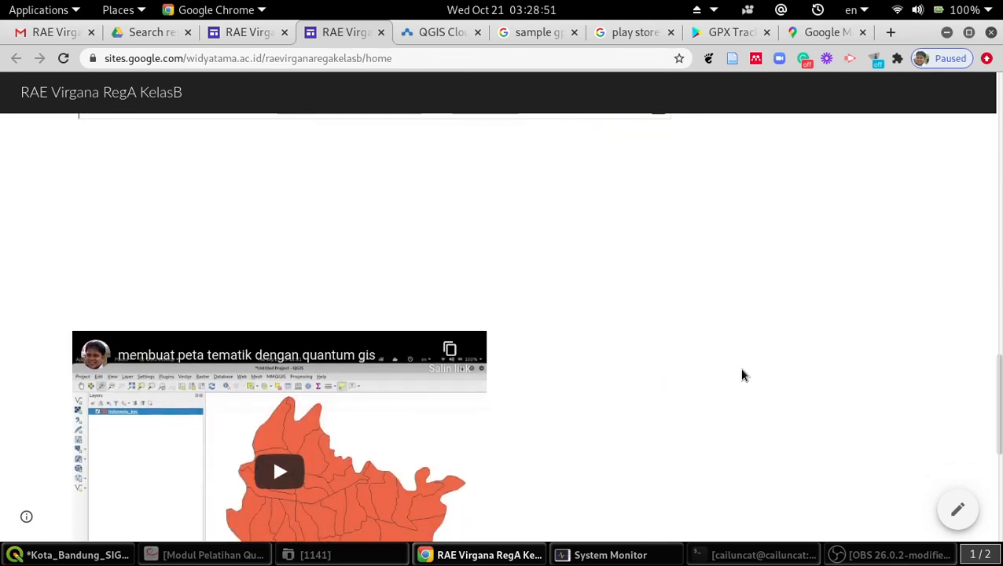
scroll(741, 374, "up", 4)
left_click(638, 198)
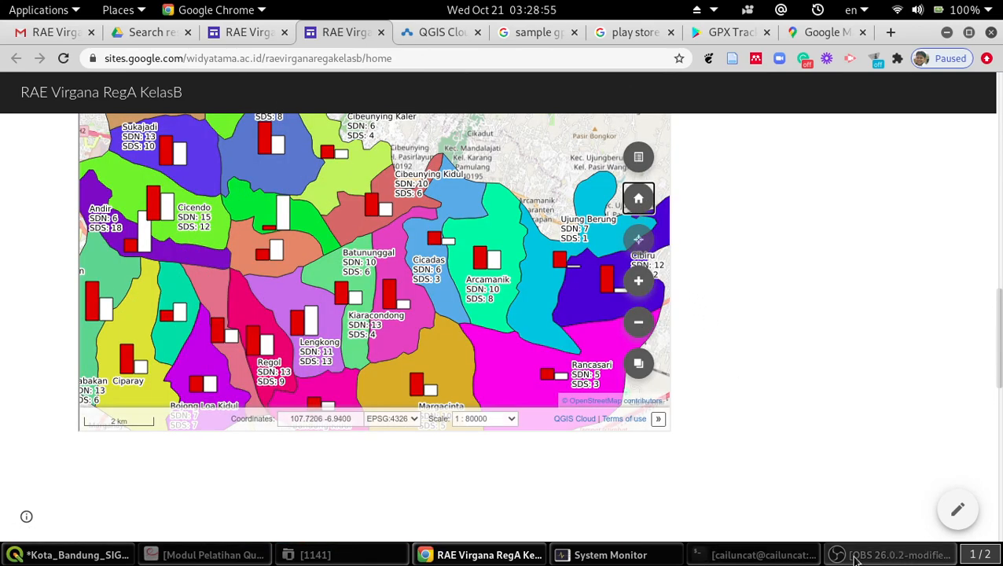
left_click(485, 555)
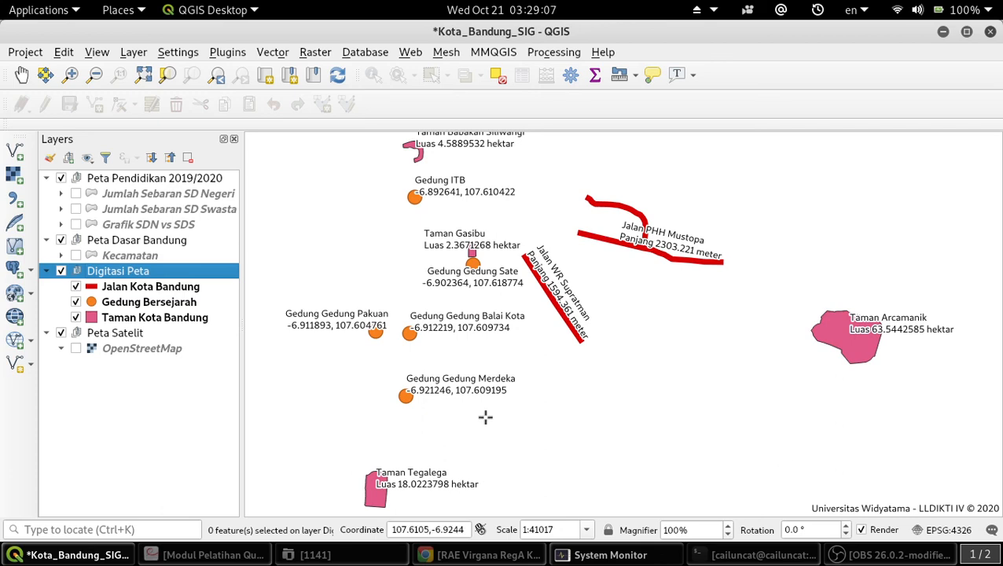
left_click(878, 557)
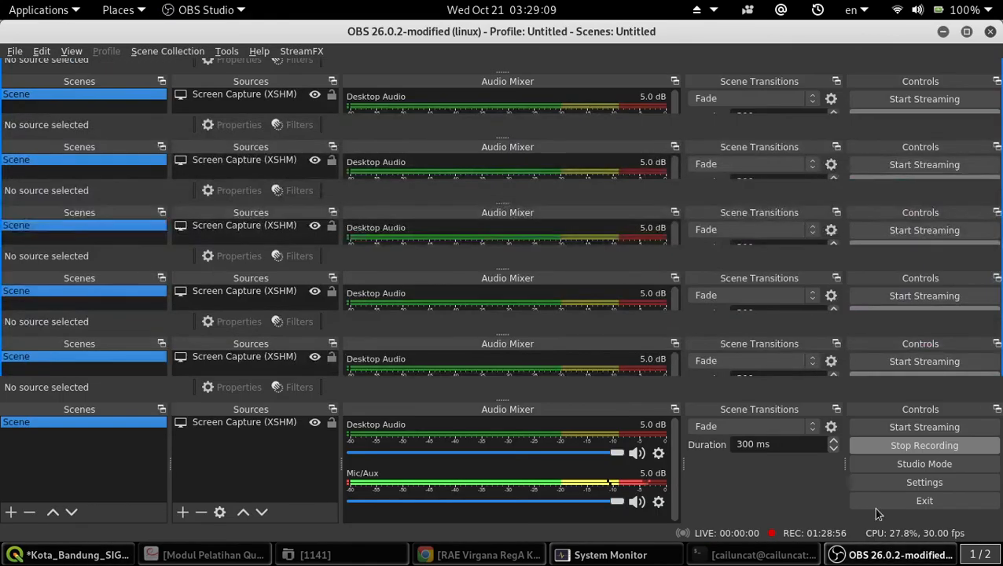